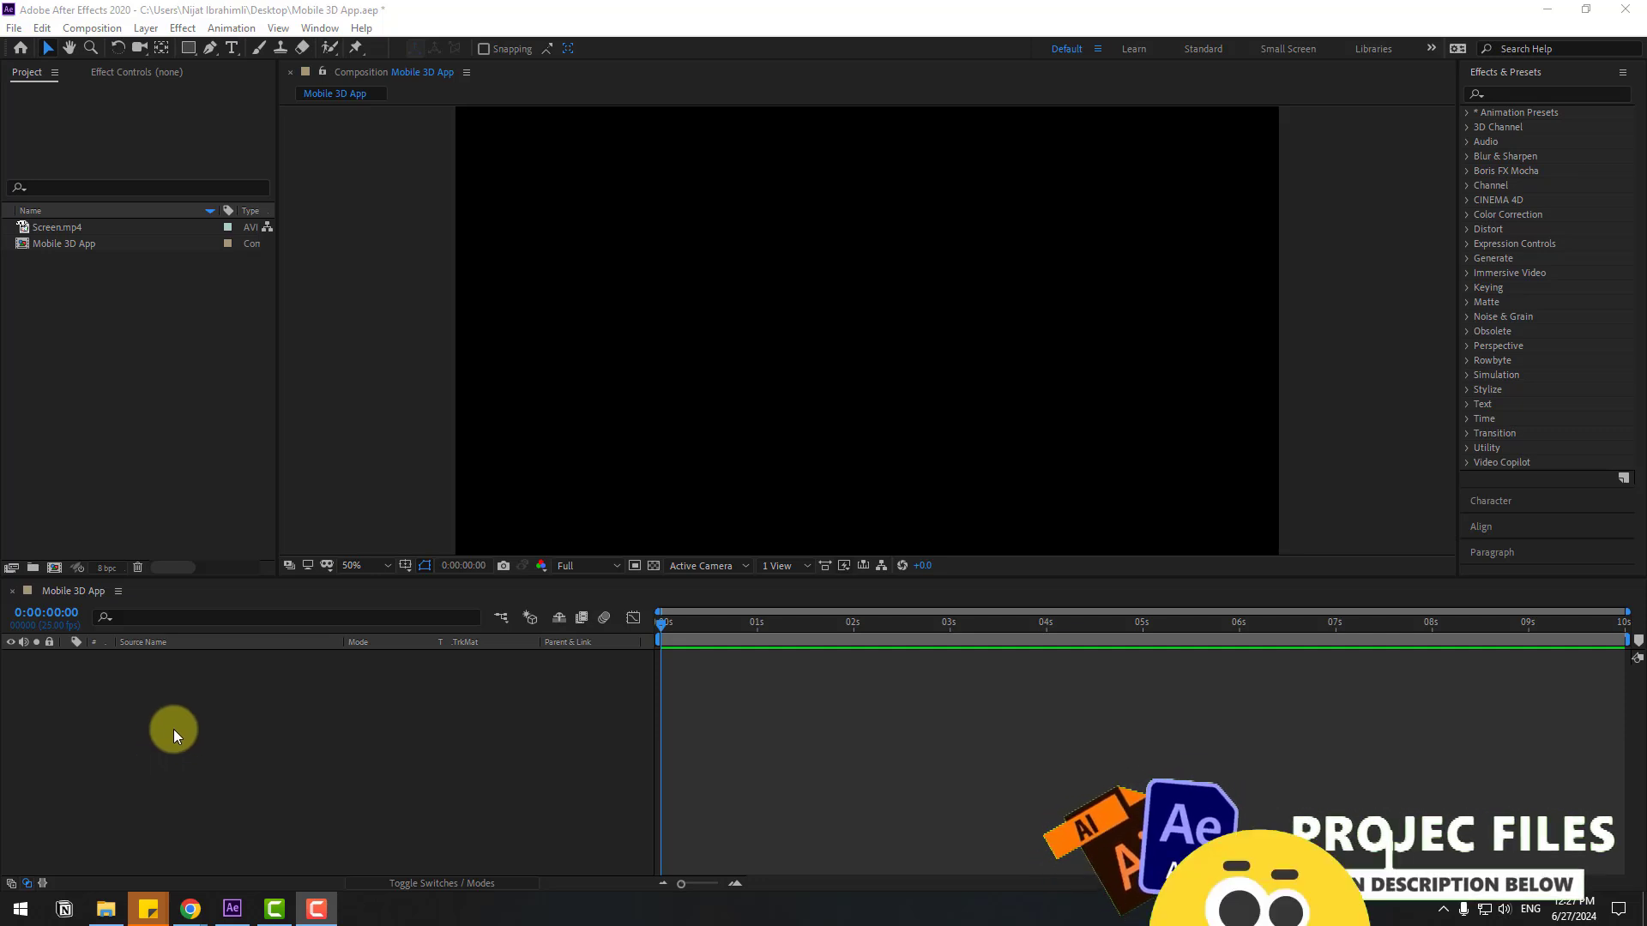
Create a new comp-sized solid layer named E3D in the Mobile 3D App composition.
right_click(173, 729)
mouse_move(355, 546)
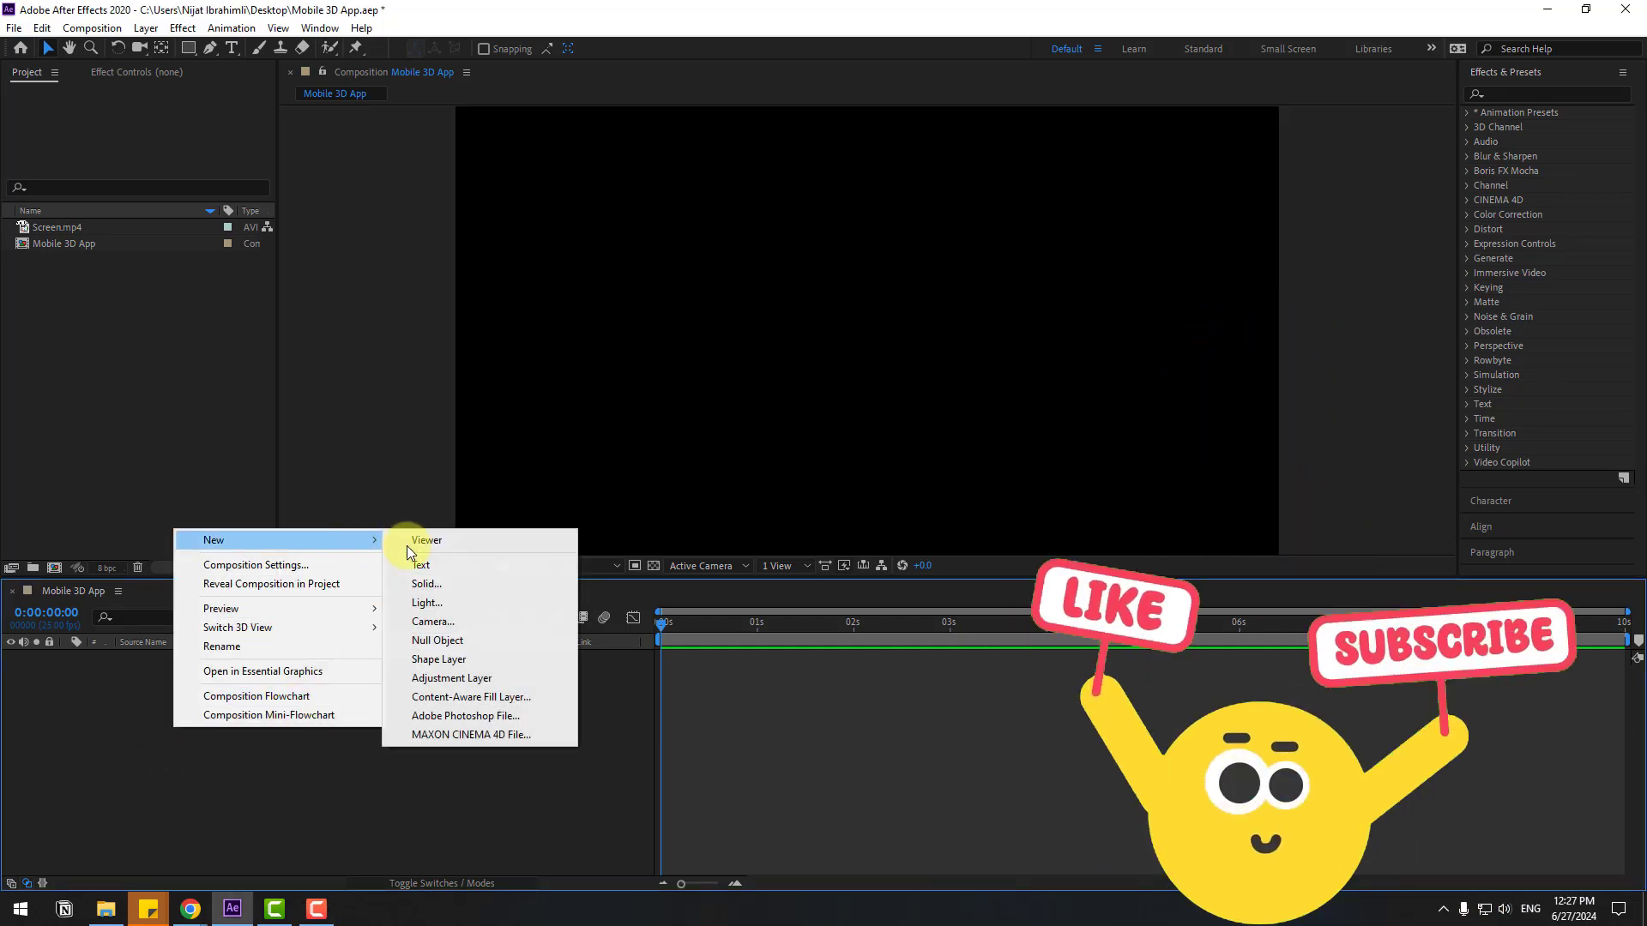
left_click(441, 583)
type("E")
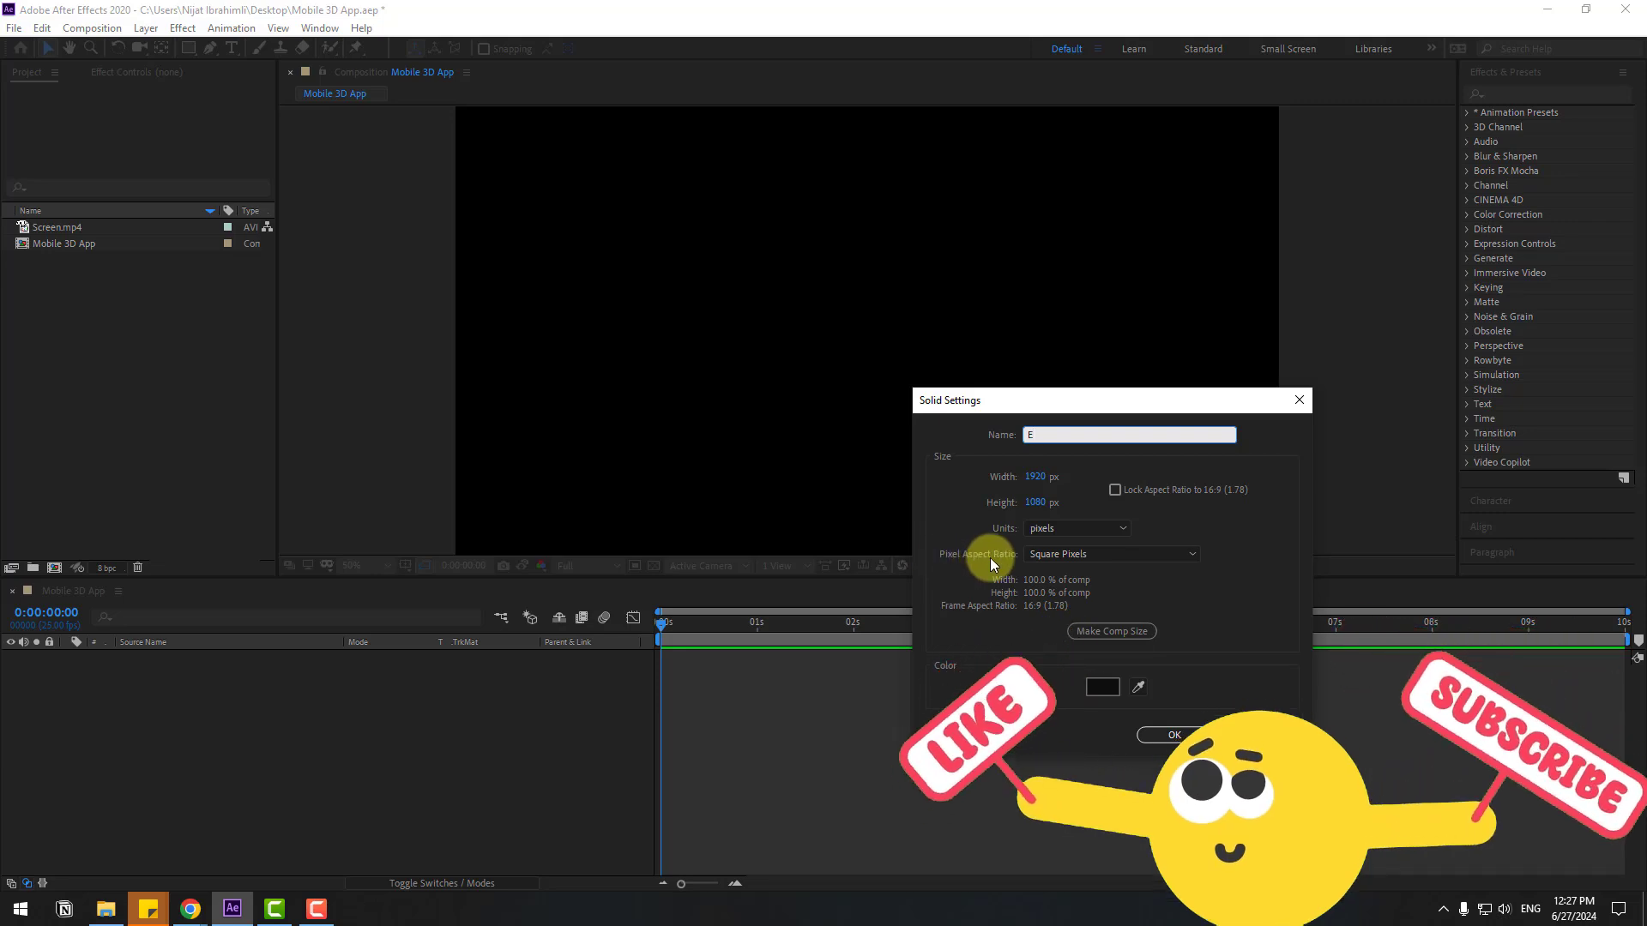
type("3D")
left_click(1188, 735)
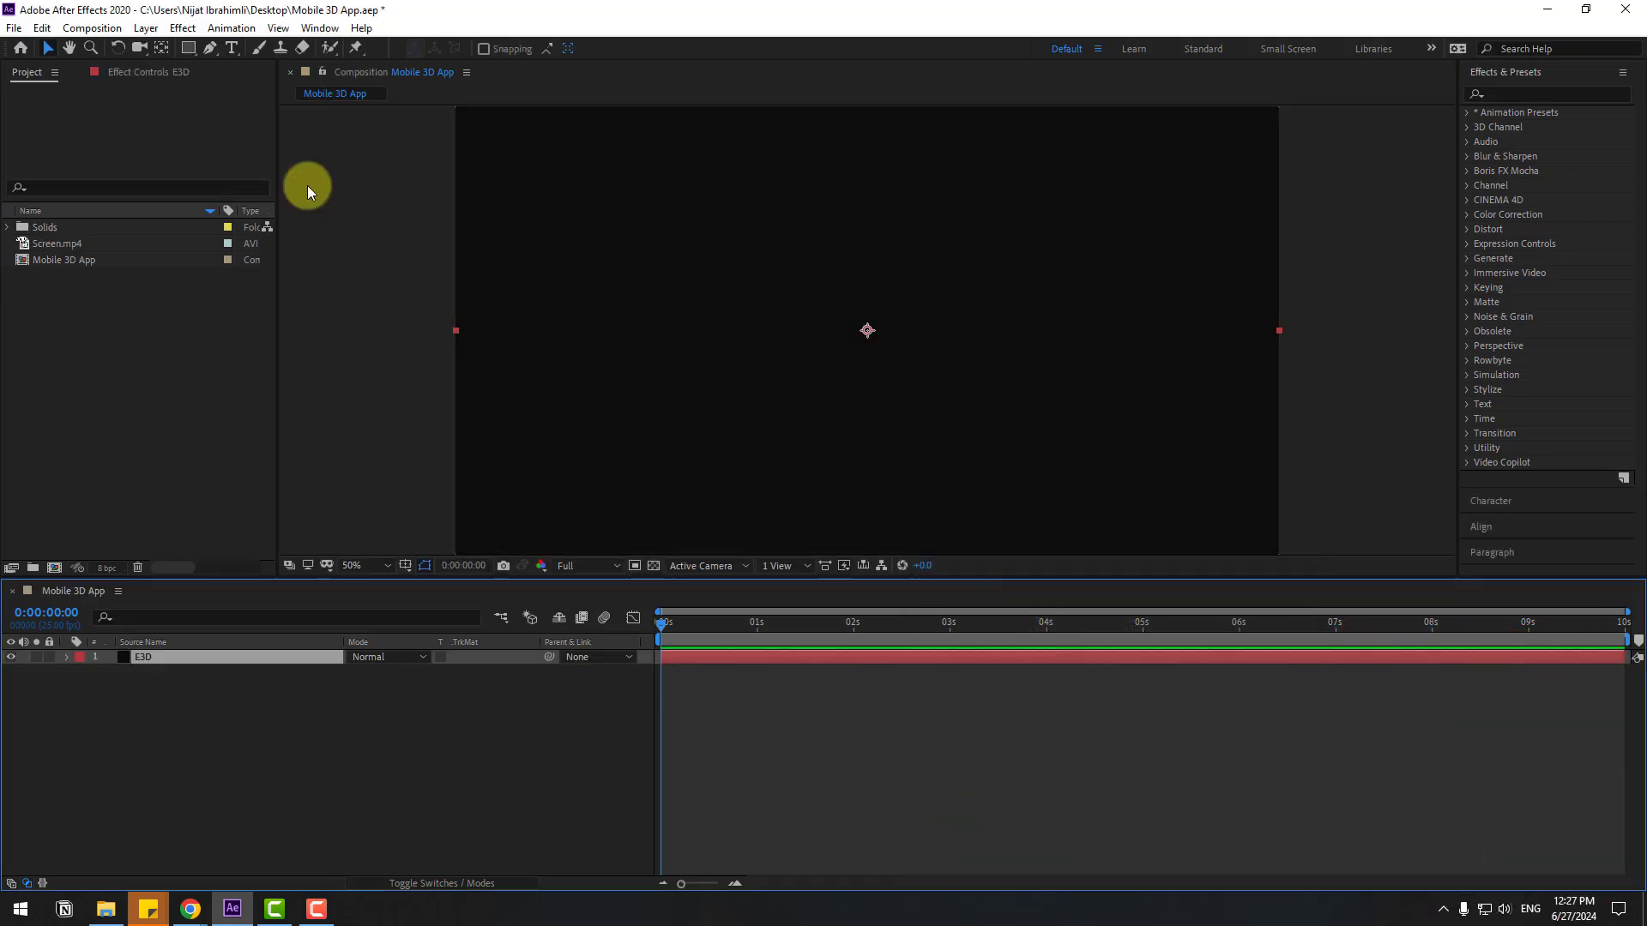
Apply the Video Copilot Element effect to the E3D layer and open its Scene Setup.
left_click(182, 28)
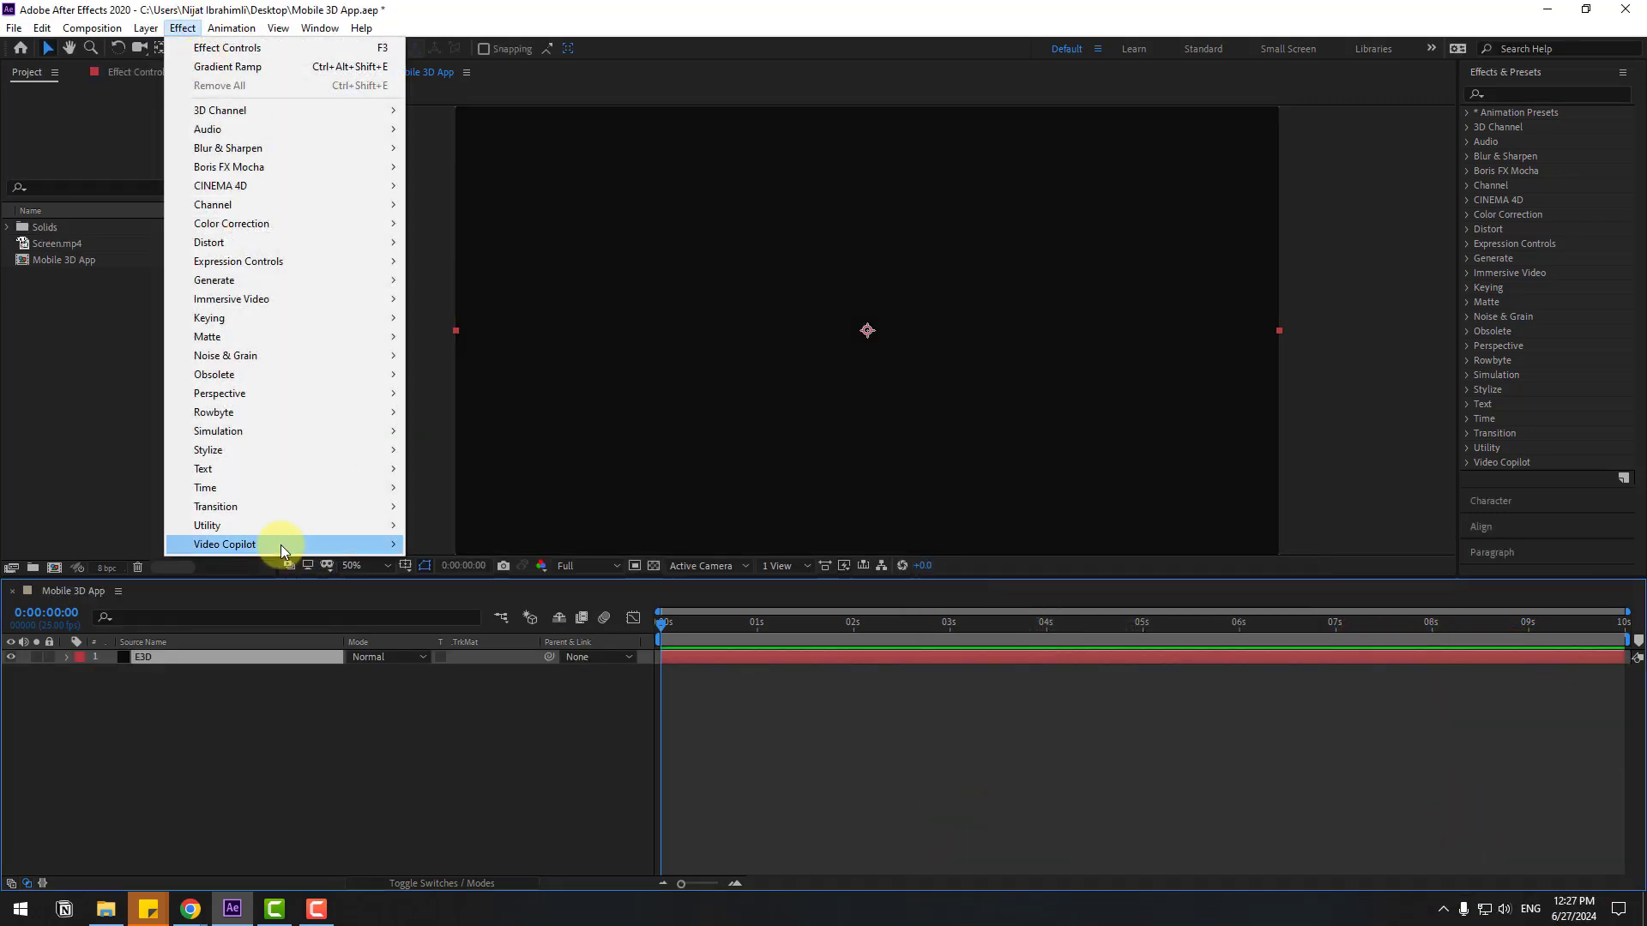
mouse_move(286, 544)
left_click(452, 544)
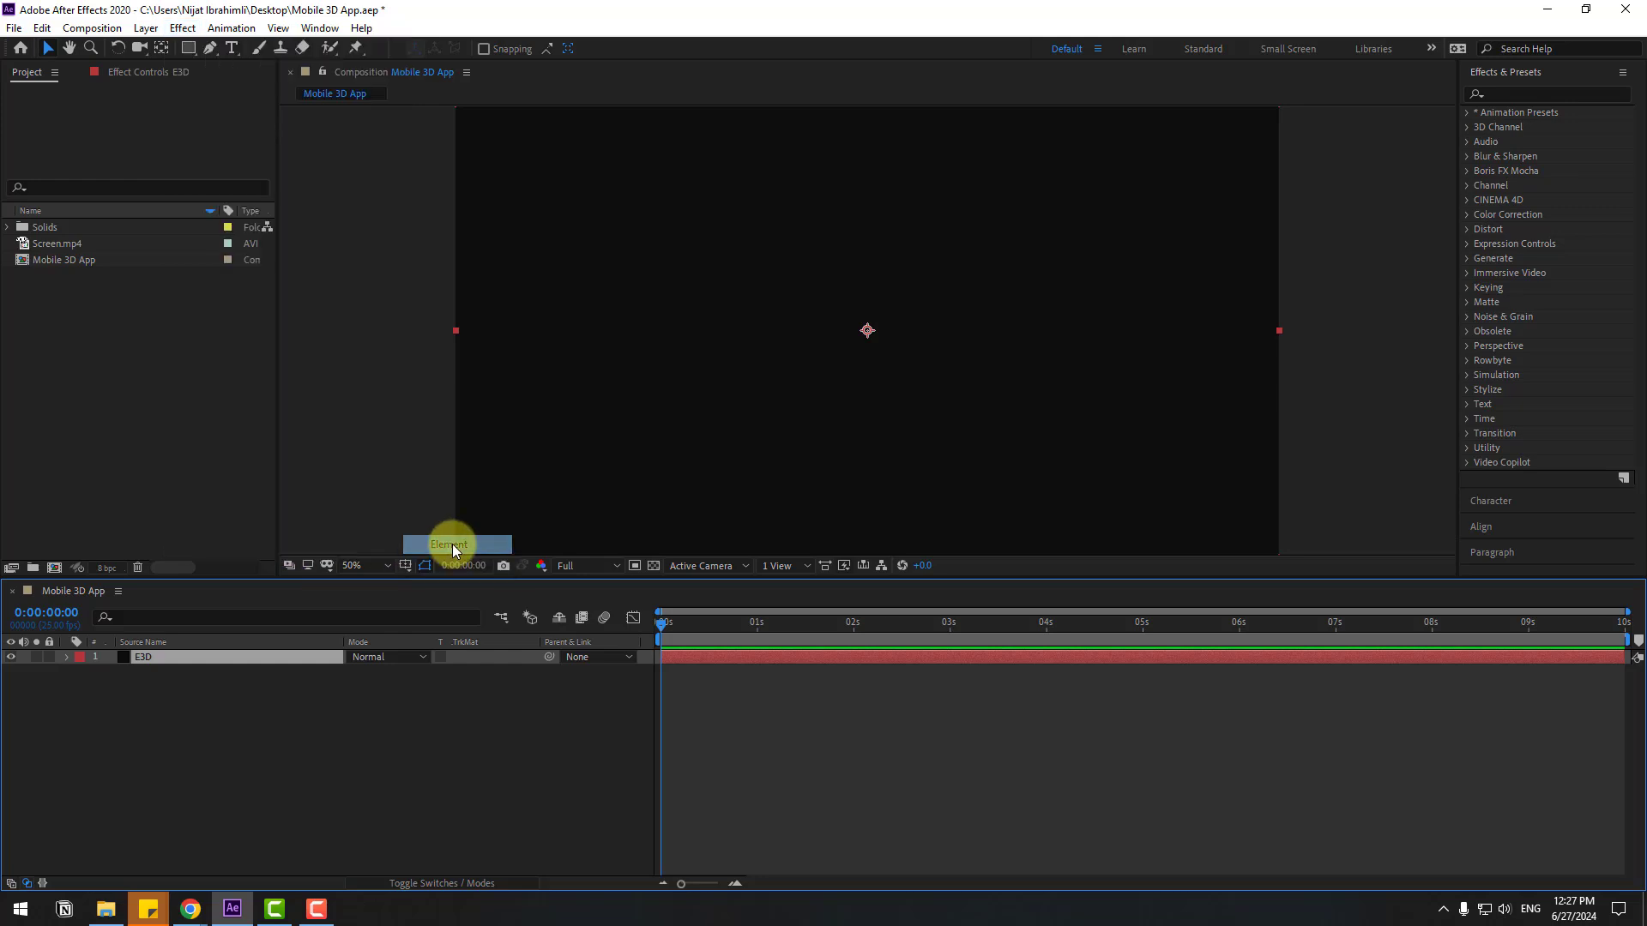
left_click(99, 148)
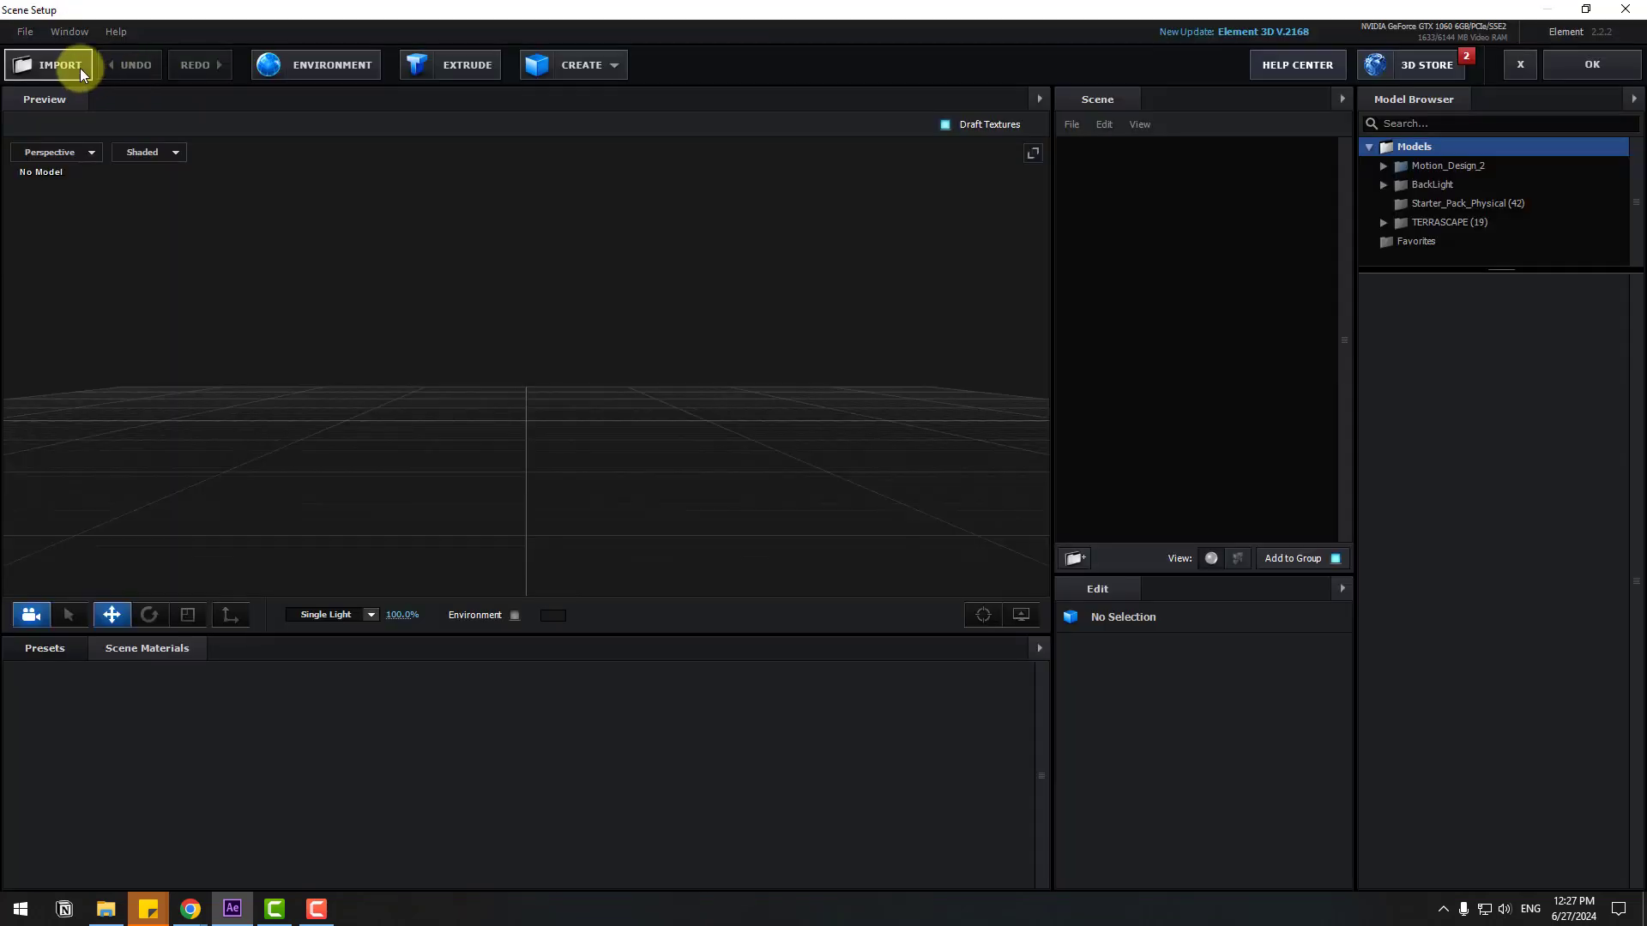
Import the a30 3D object from the 3D Model folder with the default import preferences.
left_click(80, 69)
left_click(218, 147)
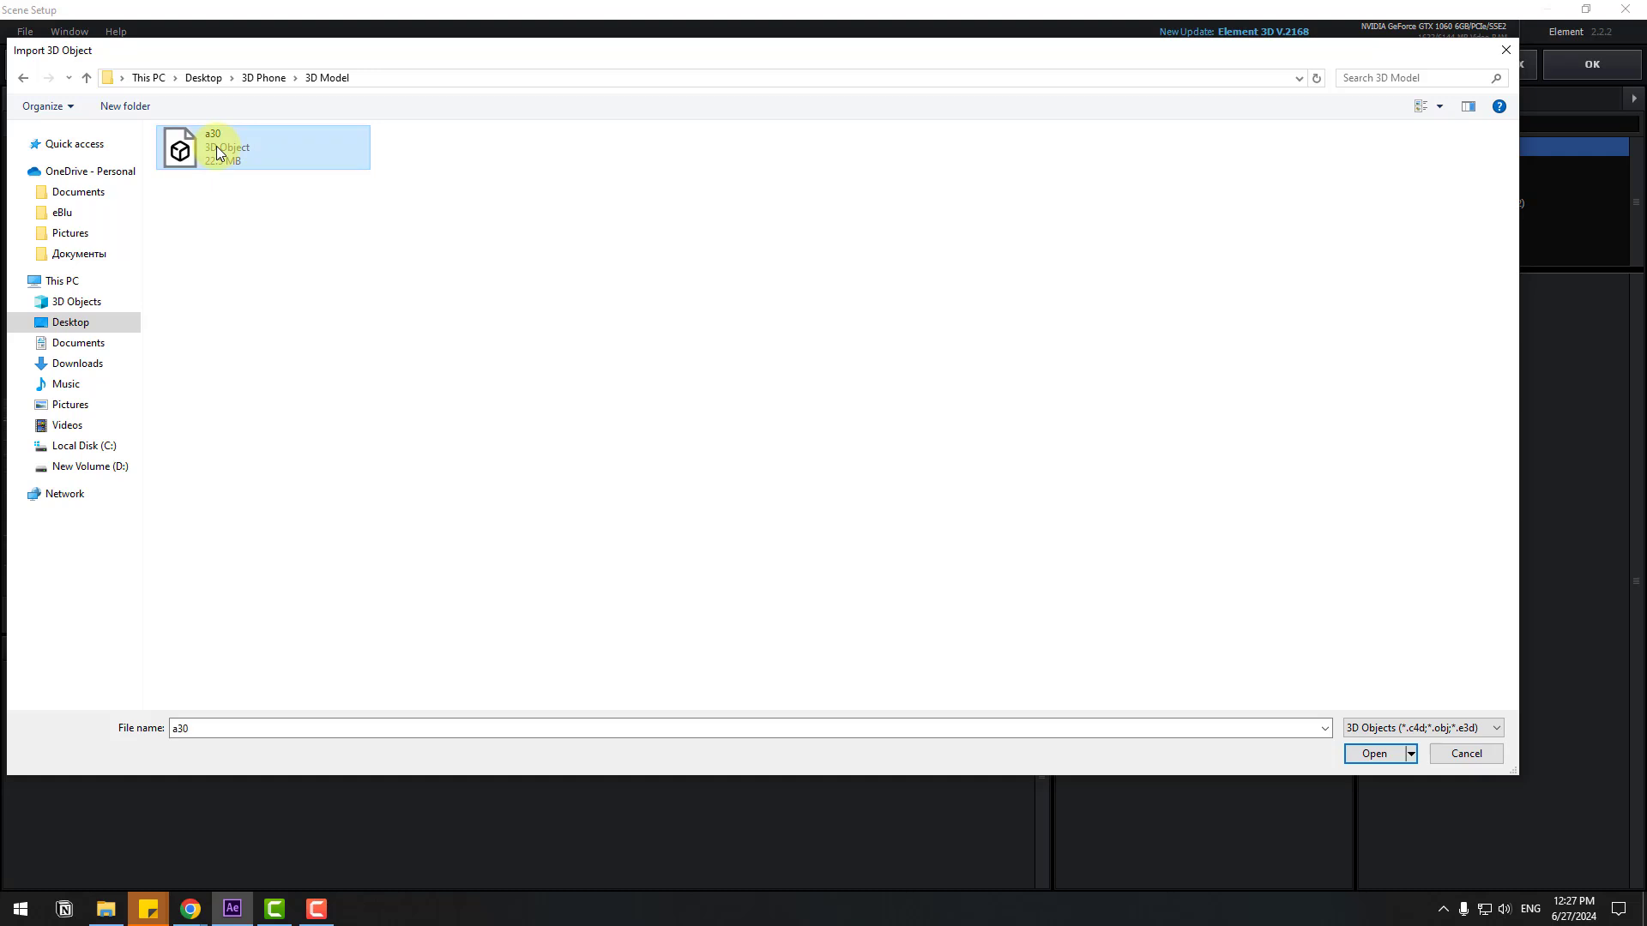
left_click(1368, 757)
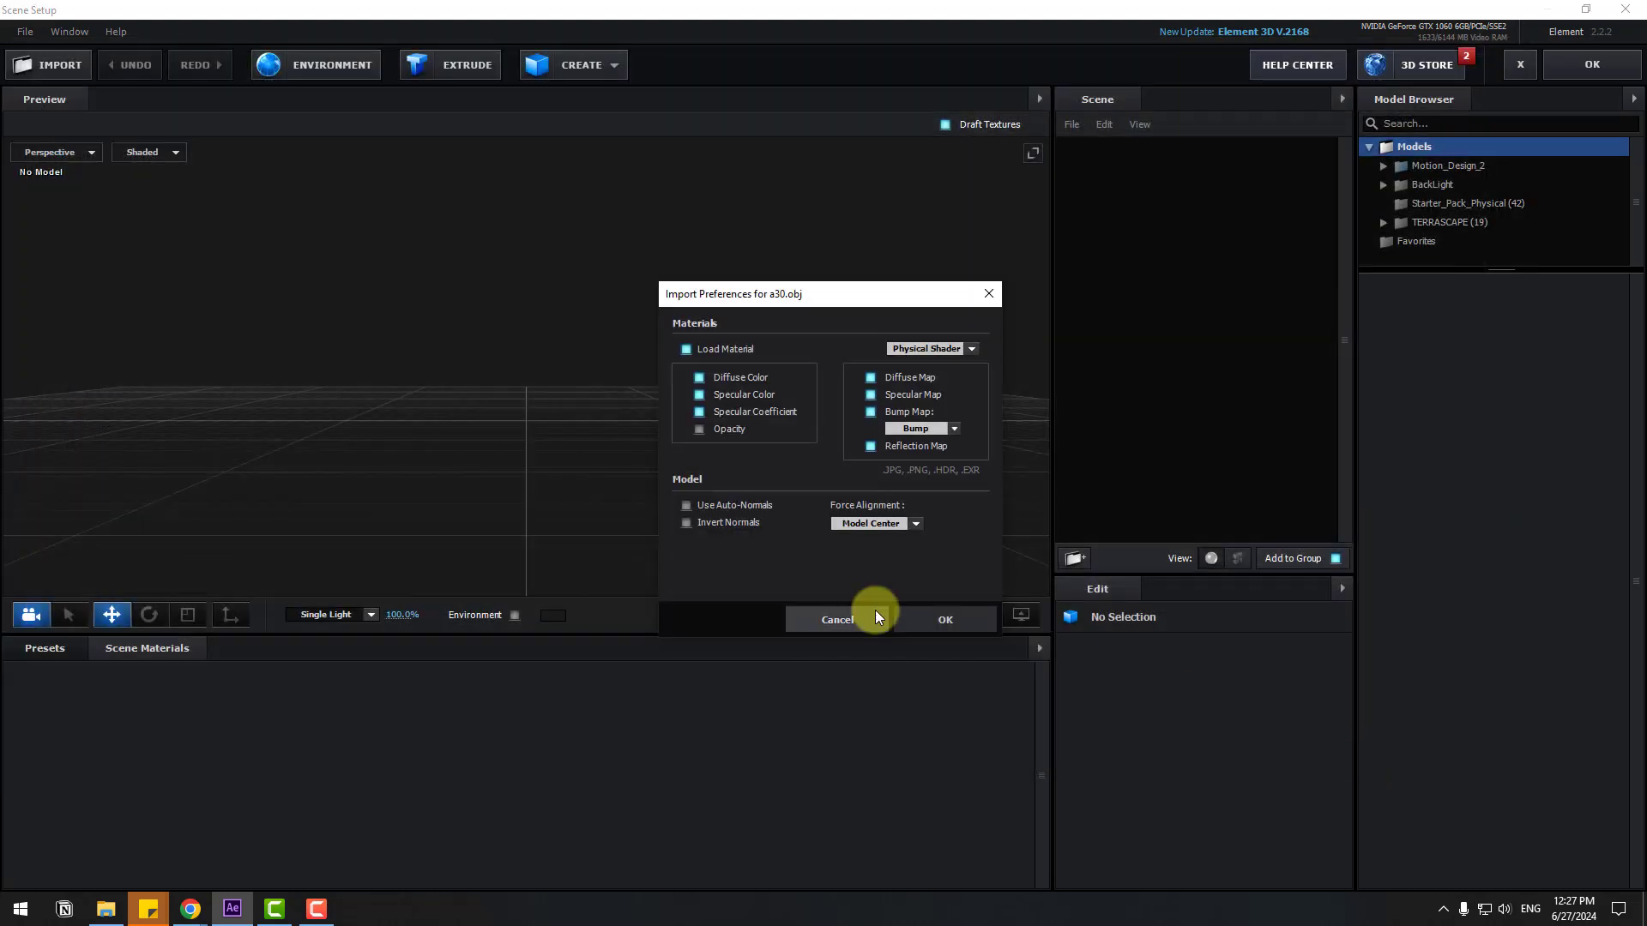
left_click(924, 620)
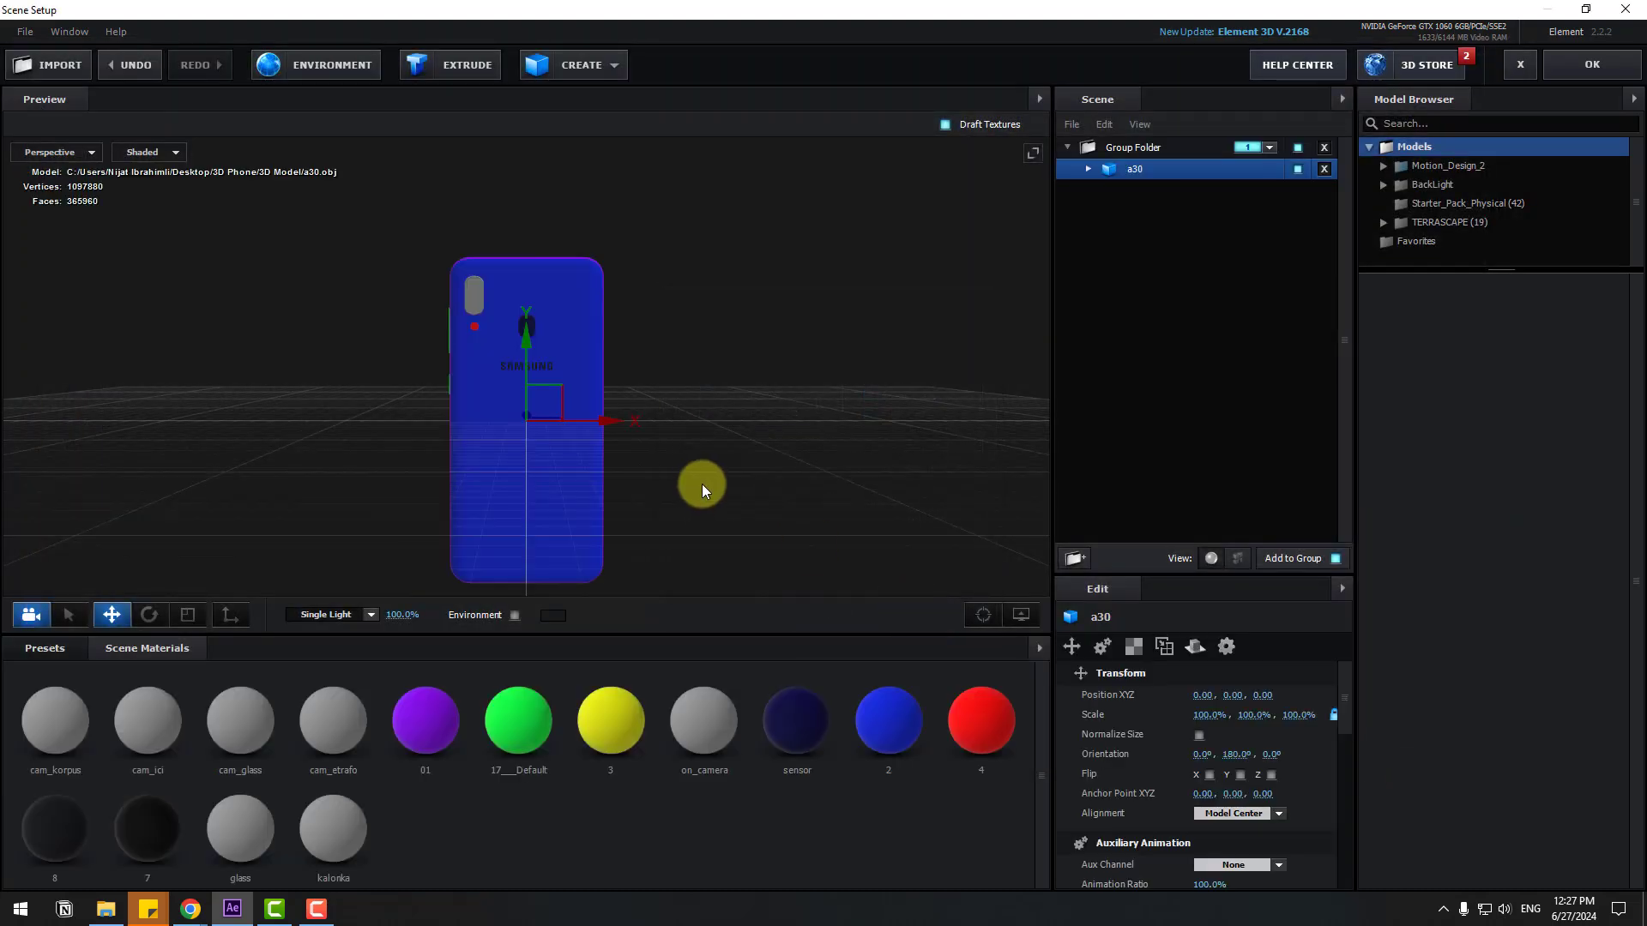
Apply the Black_Gloss material from the Physical presets to the whole a30 model.
left_click_drag(382, 443, 874, 412)
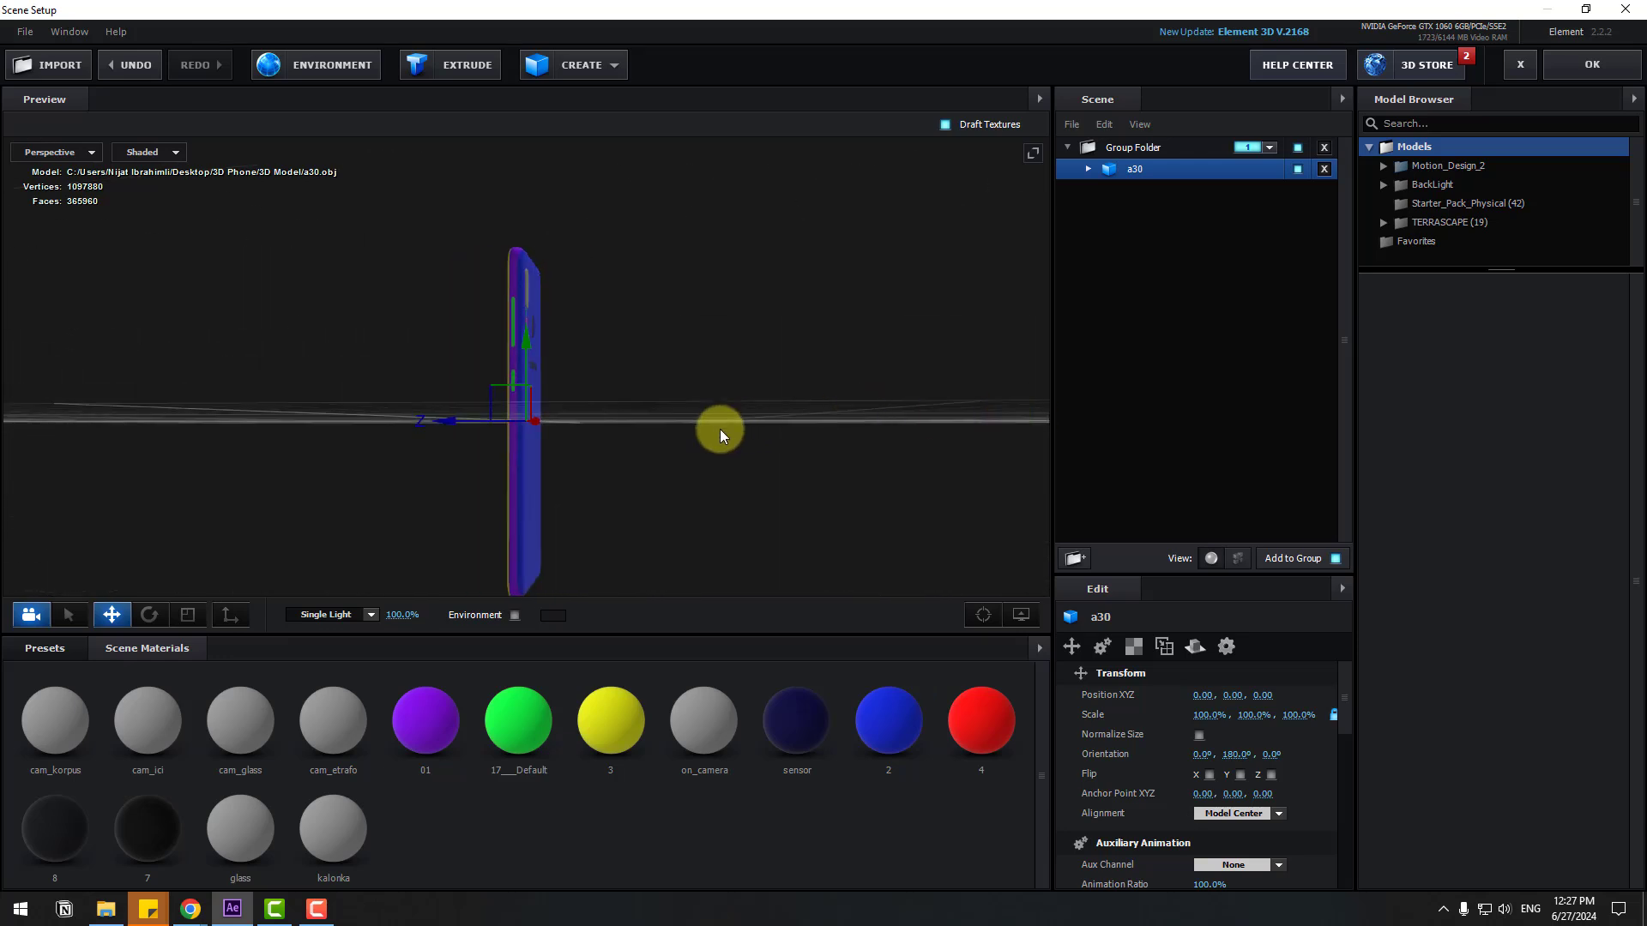
left_click_drag(328, 454, 379, 452)
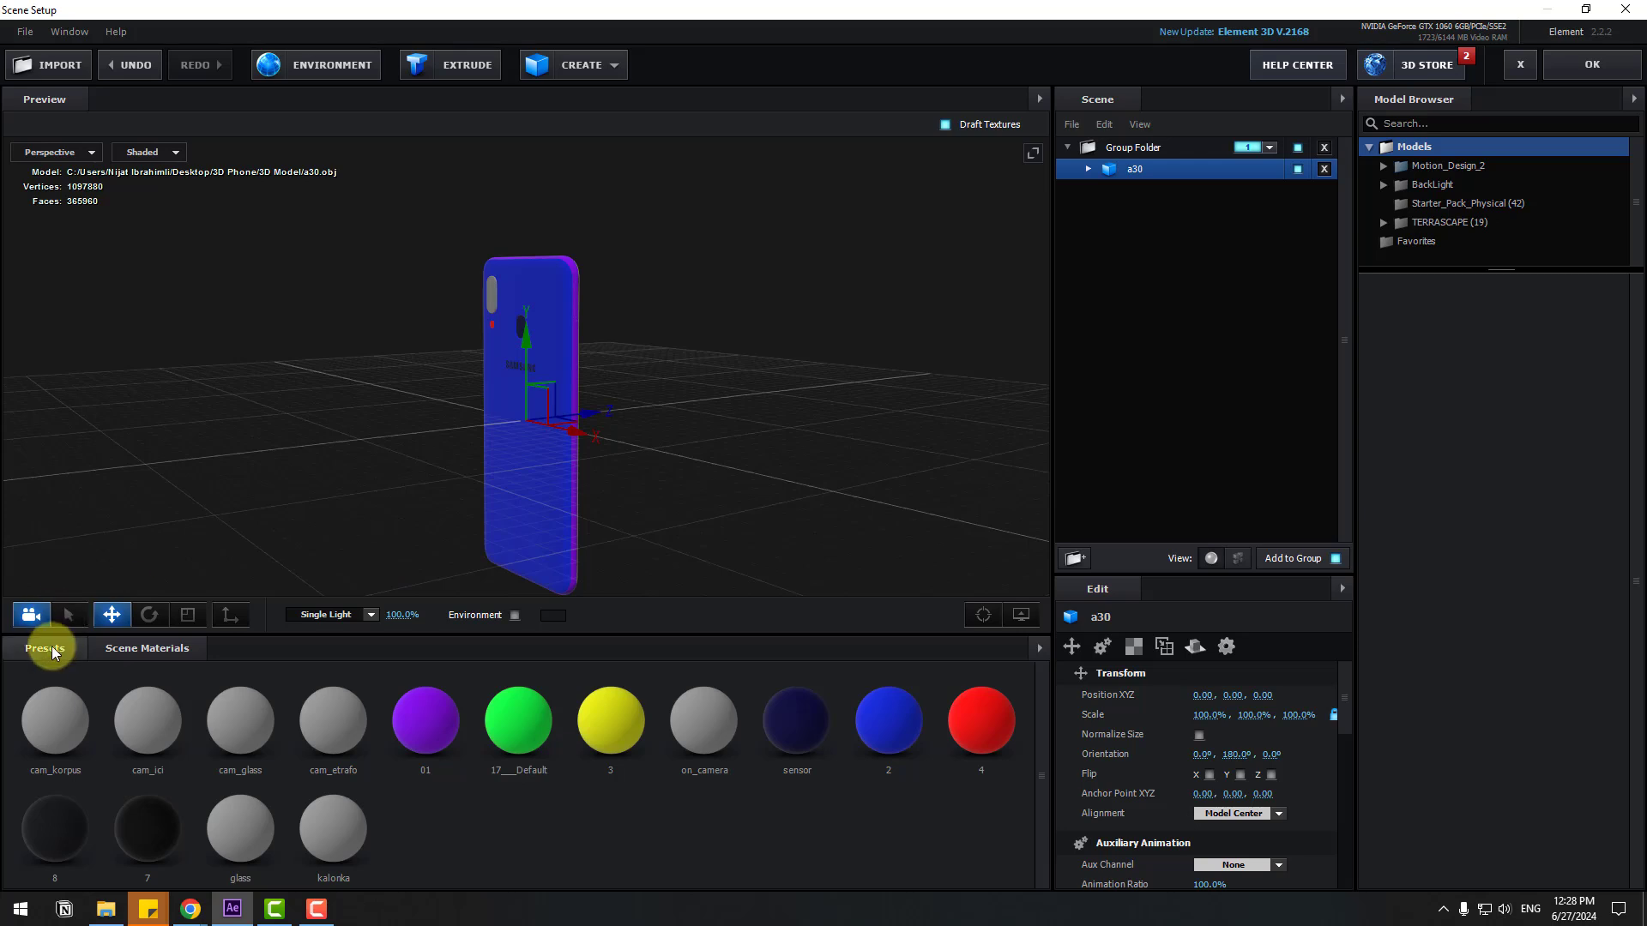
left_click(74, 656)
scroll(122, 770, "down", 5)
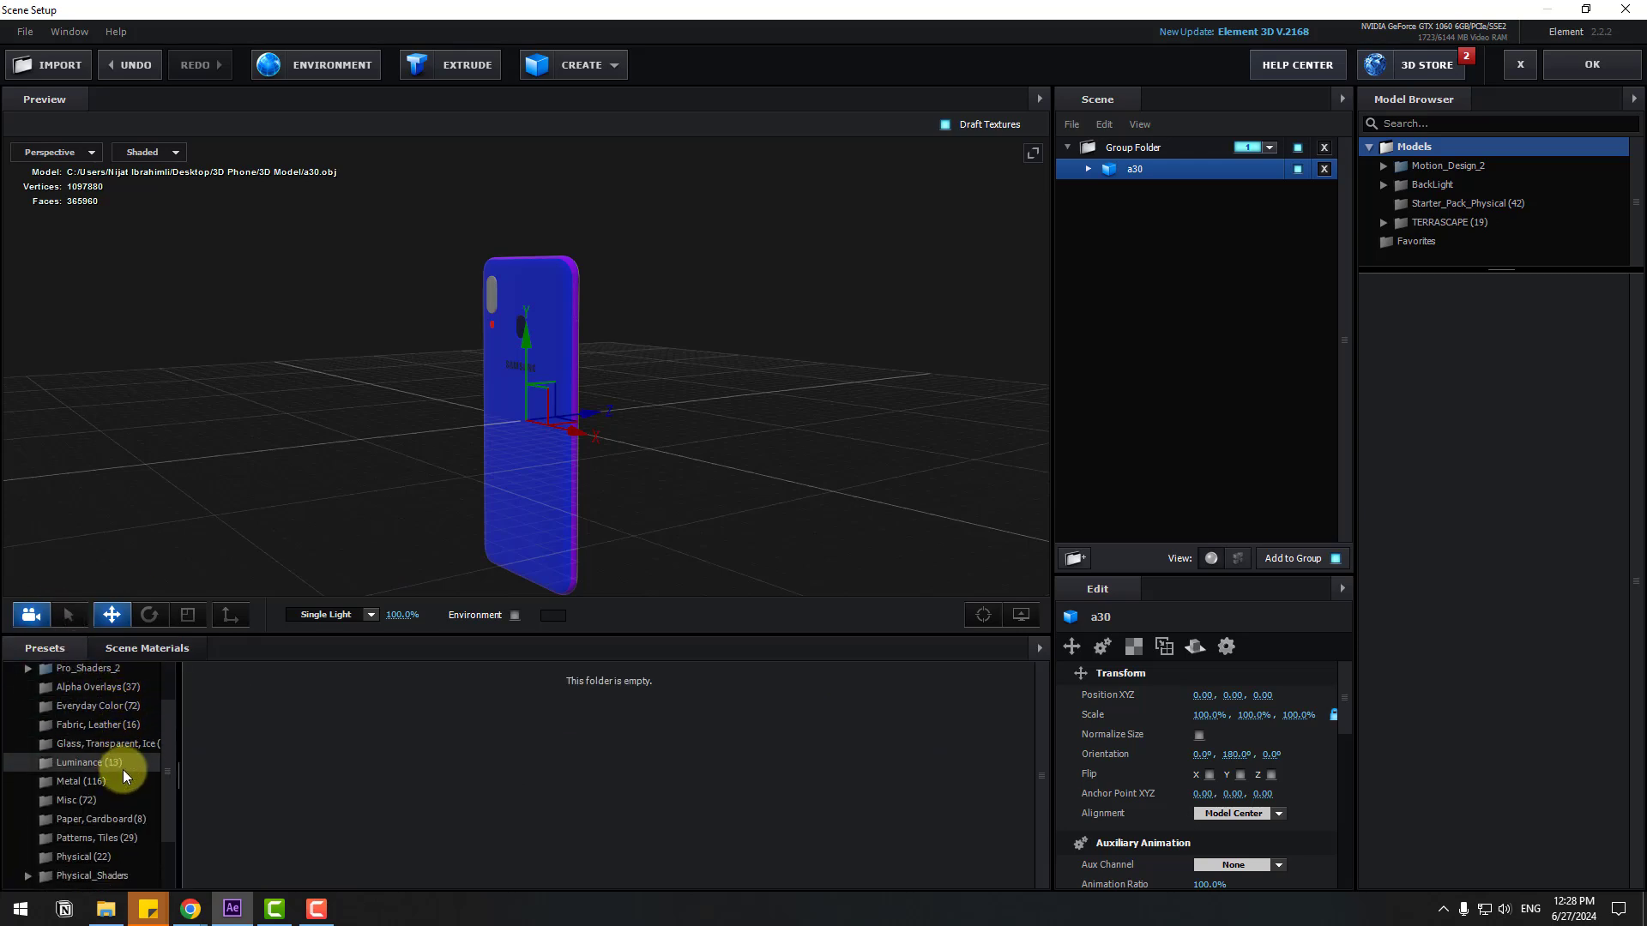
left_click(70, 786)
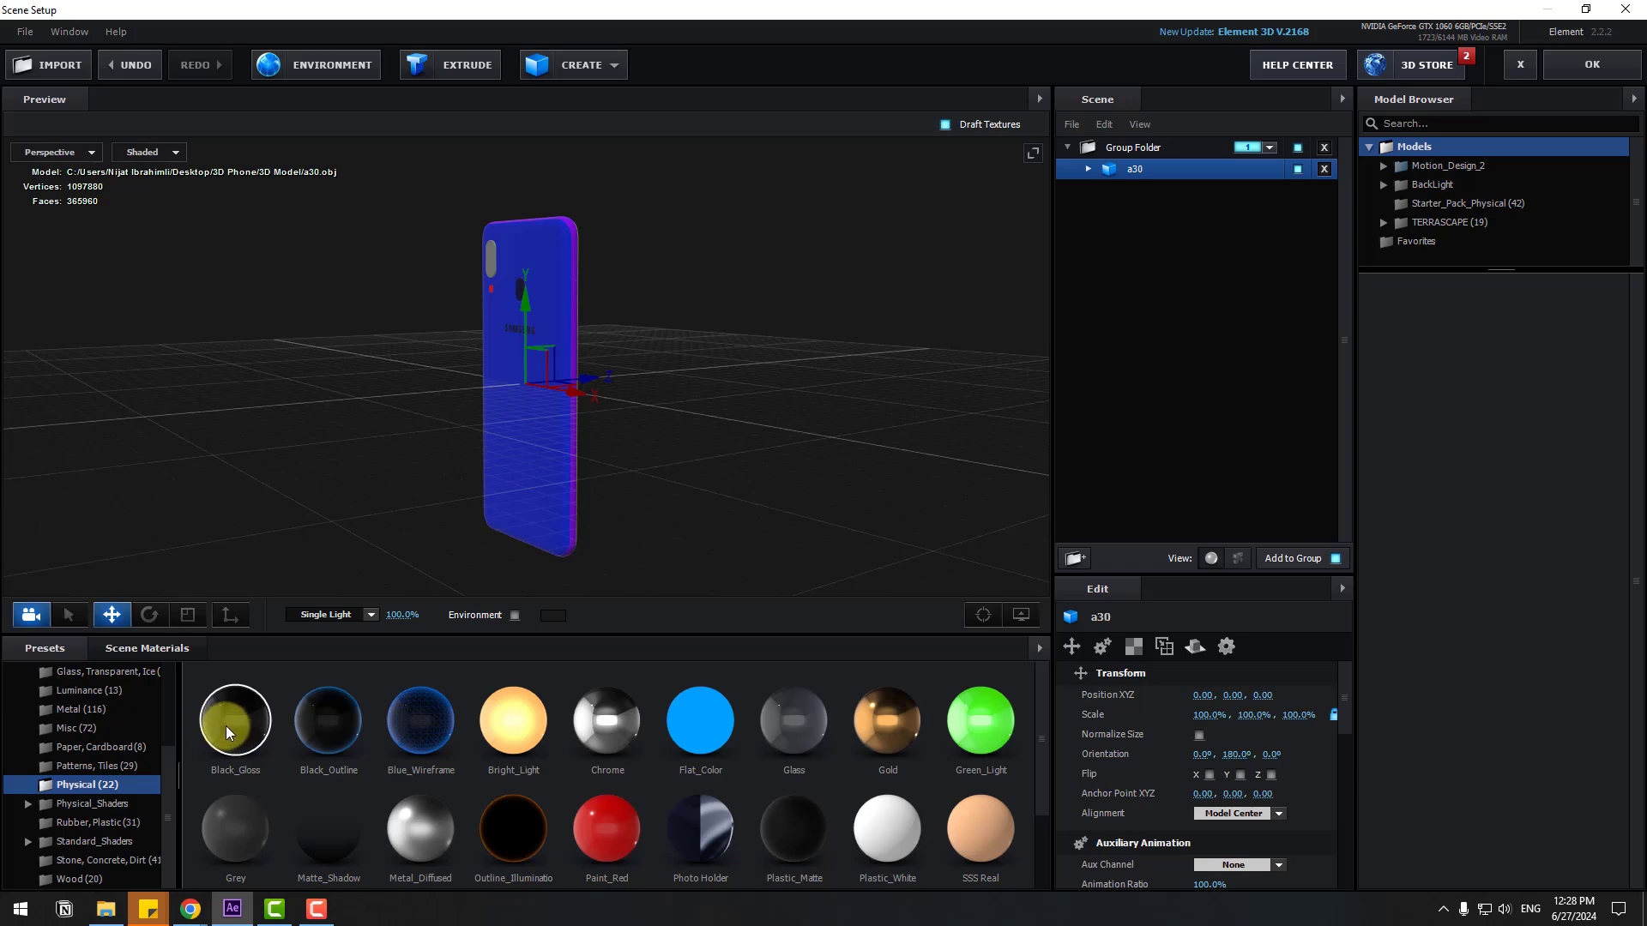
left_click_drag(224, 726, 1135, 172)
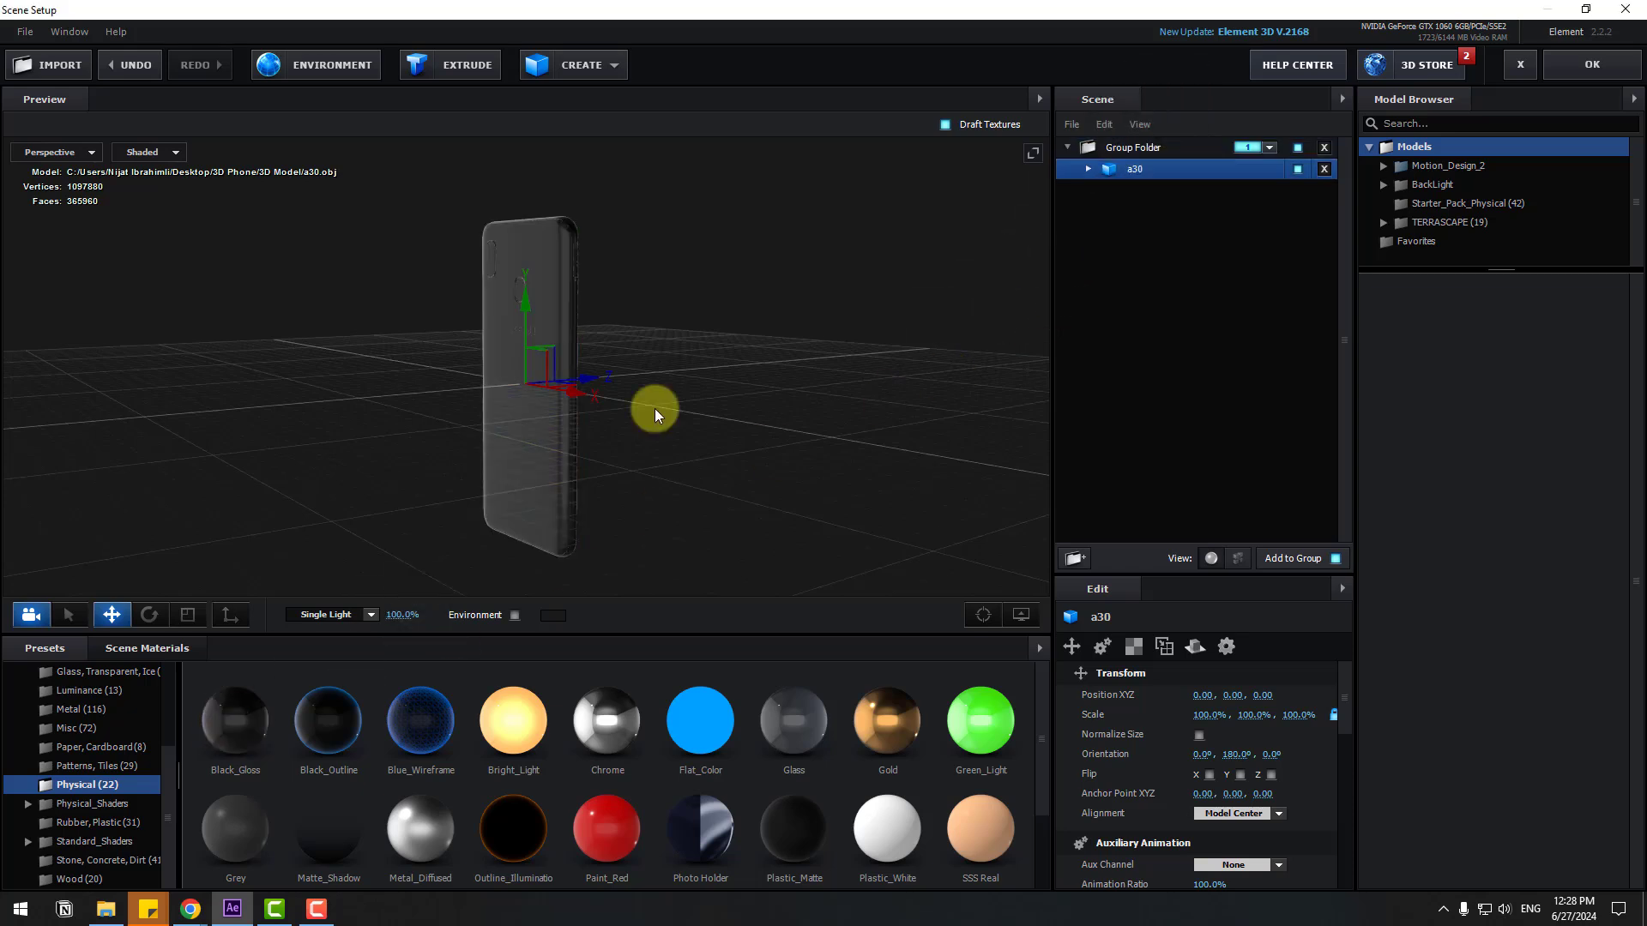
Create a new scene material and apply it to the display on the phone's front.
left_click_drag(655, 409, 477, 419)
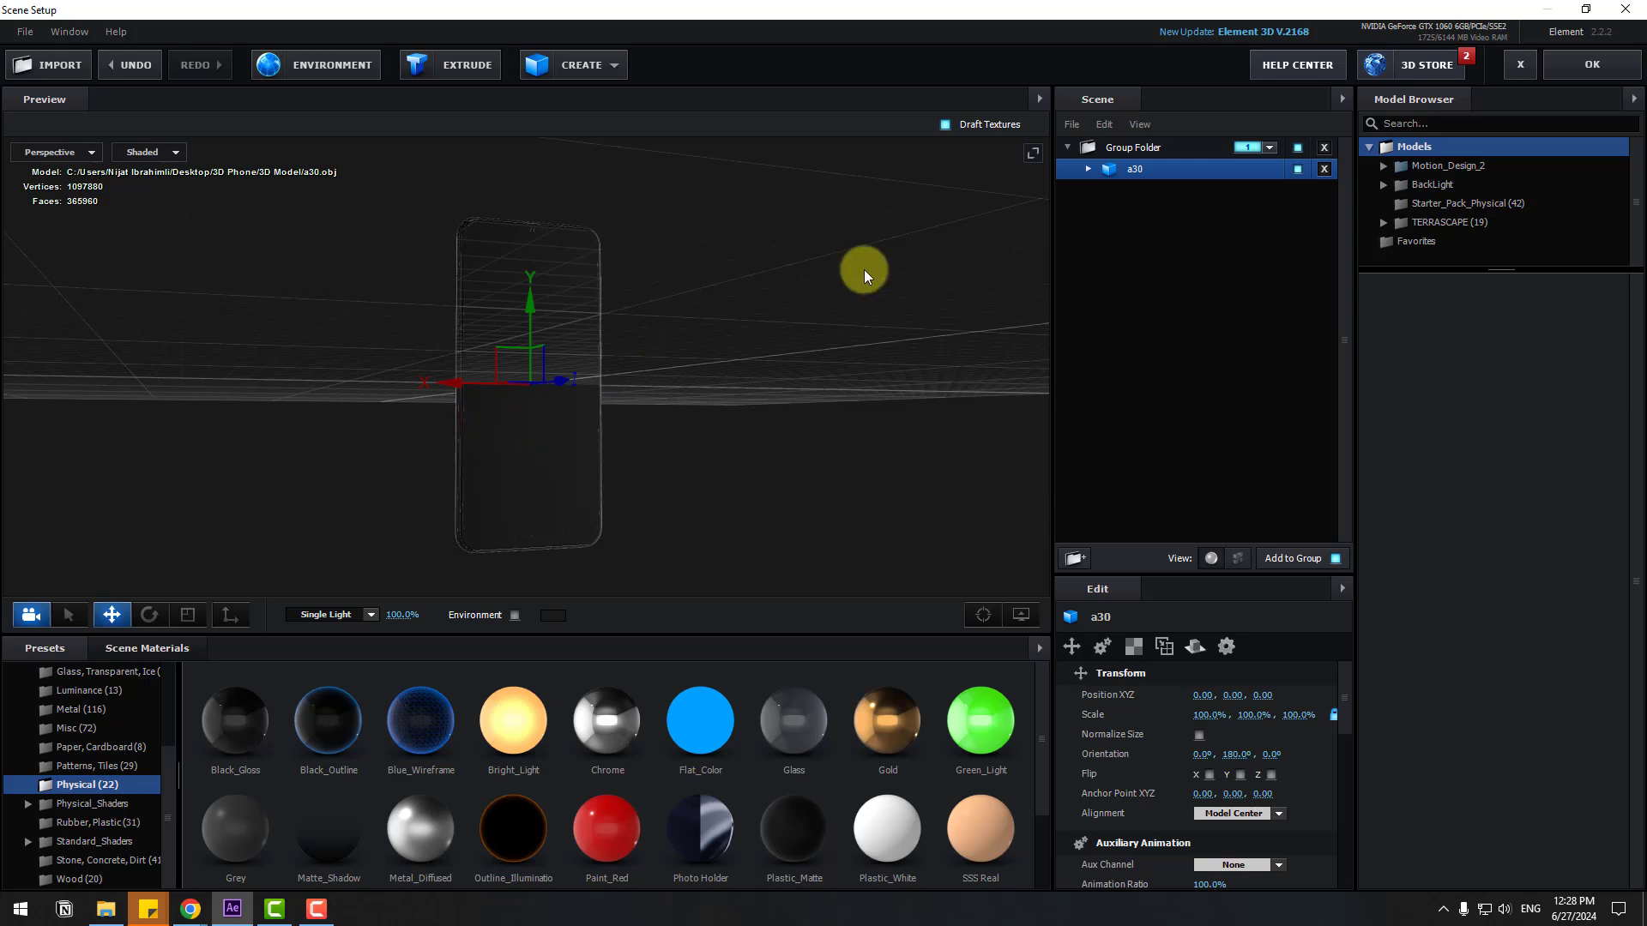
left_click(156, 648)
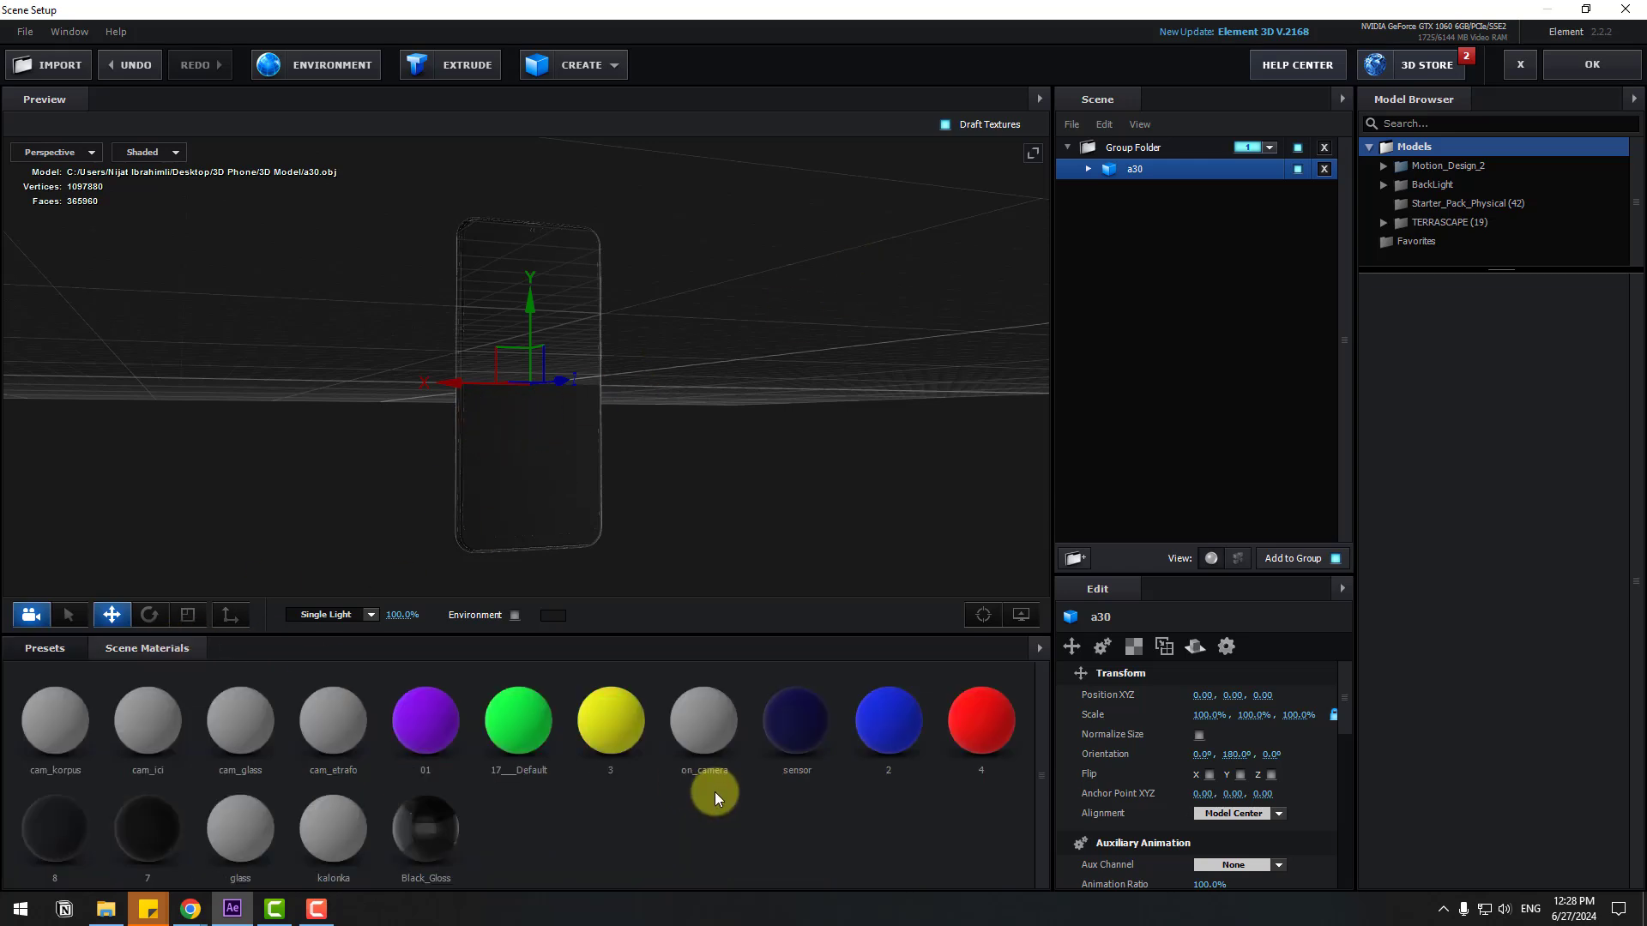
right_click(568, 834)
left_click(655, 842)
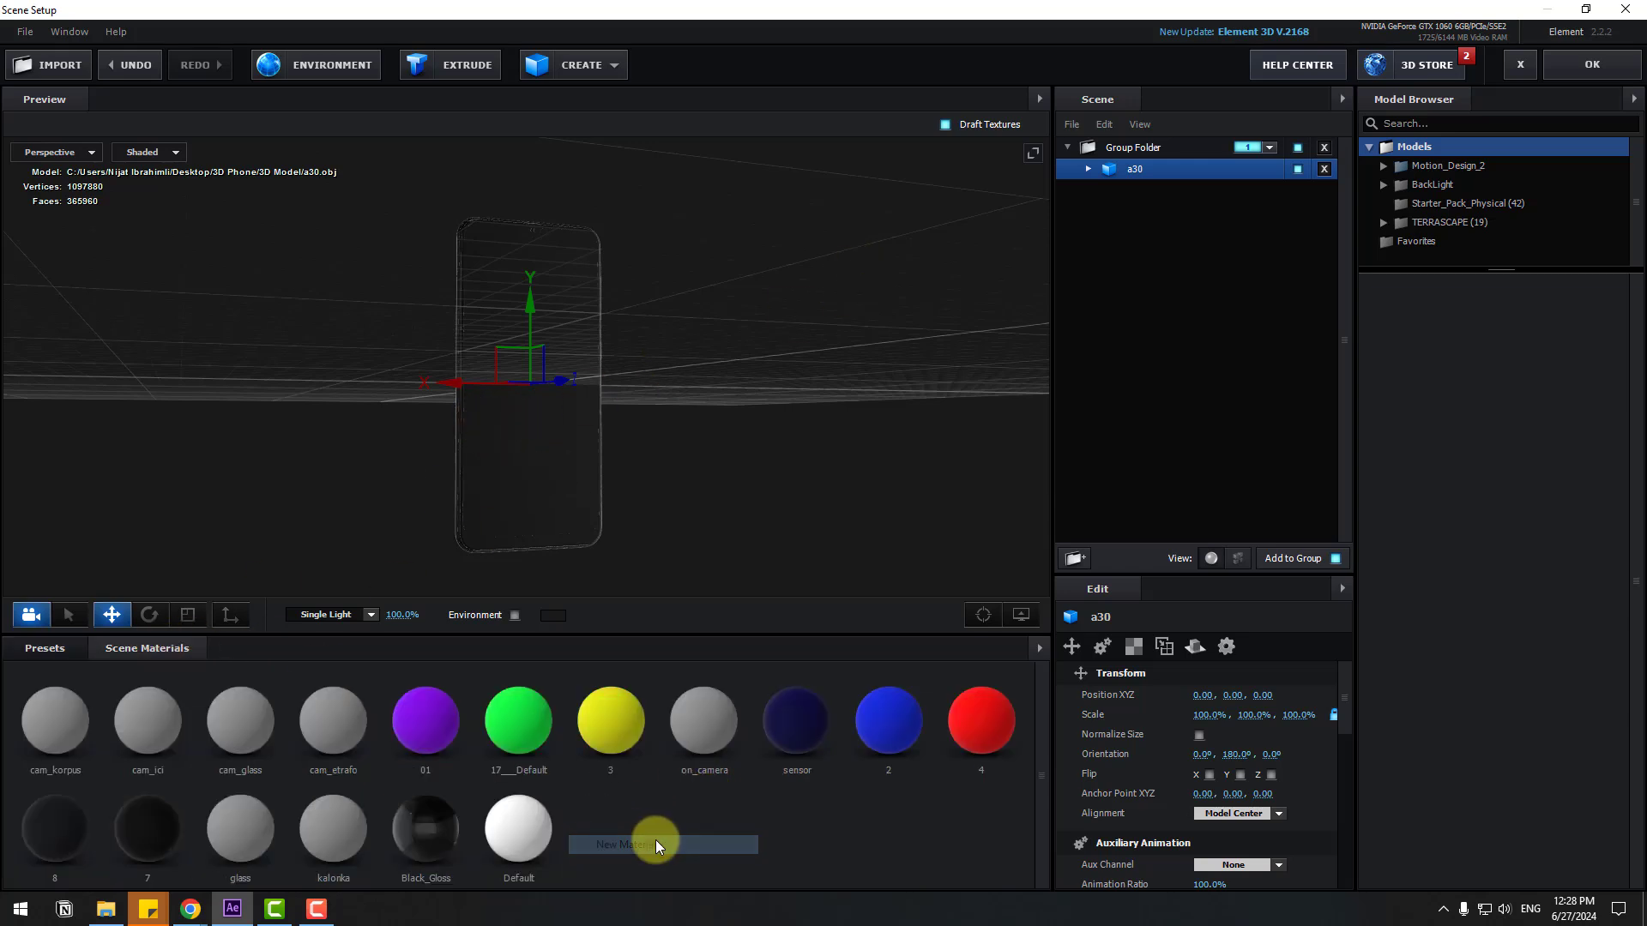
left_click_drag(517, 836, 544, 280)
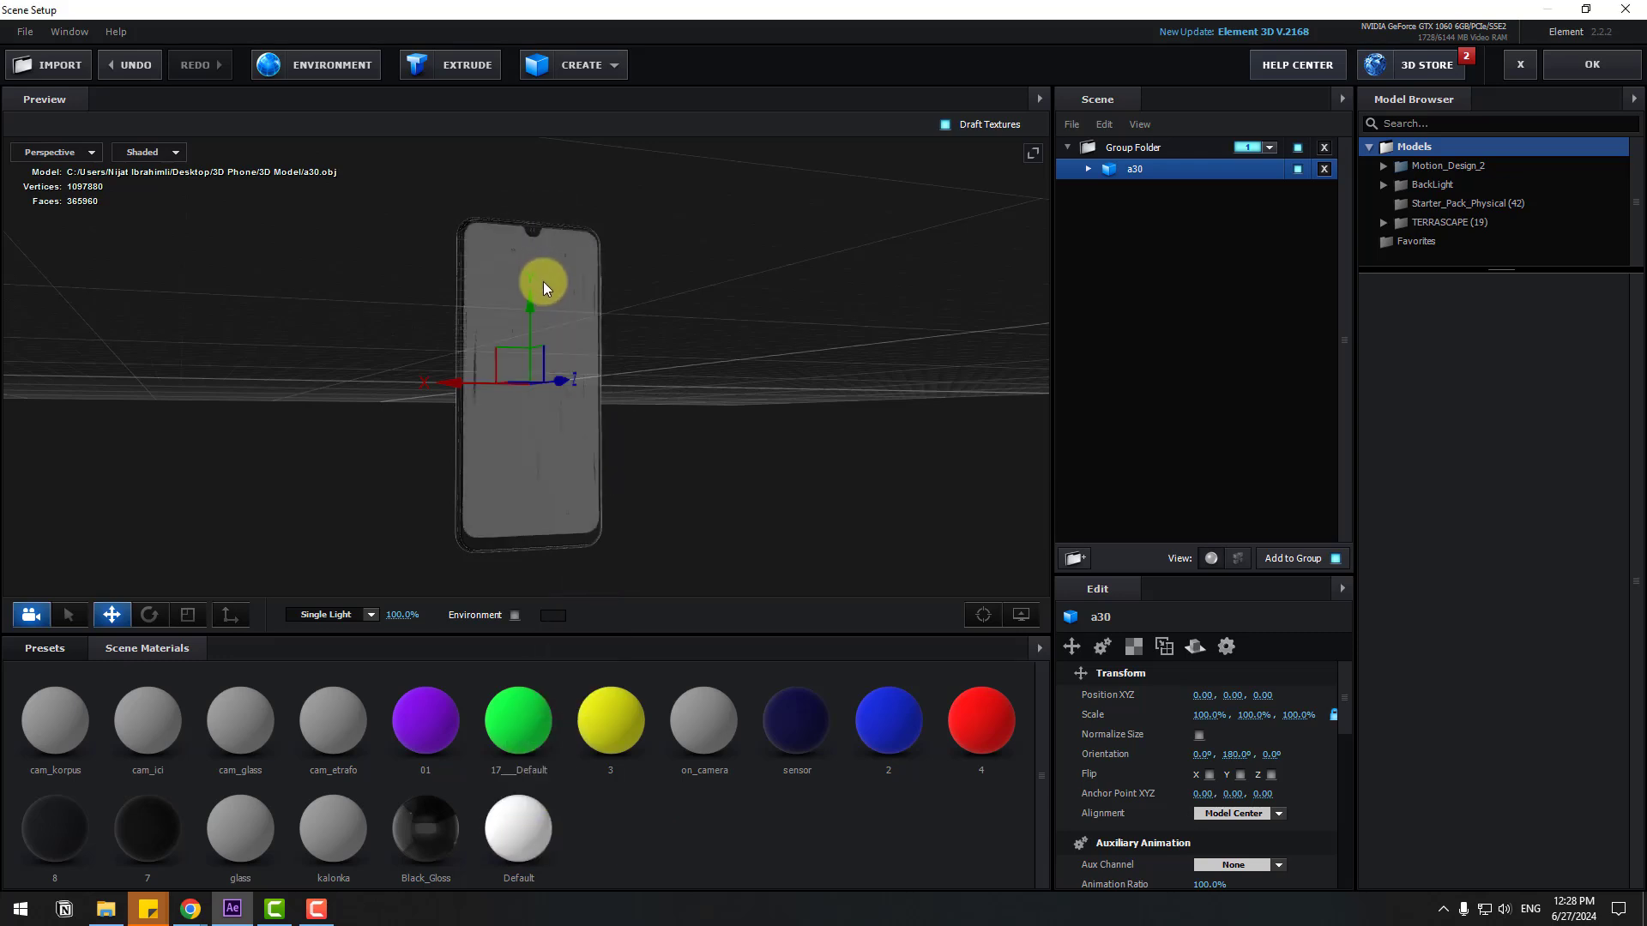
Select the Default material inside the a30 model, then accept the scene setup.
left_click(1087, 169)
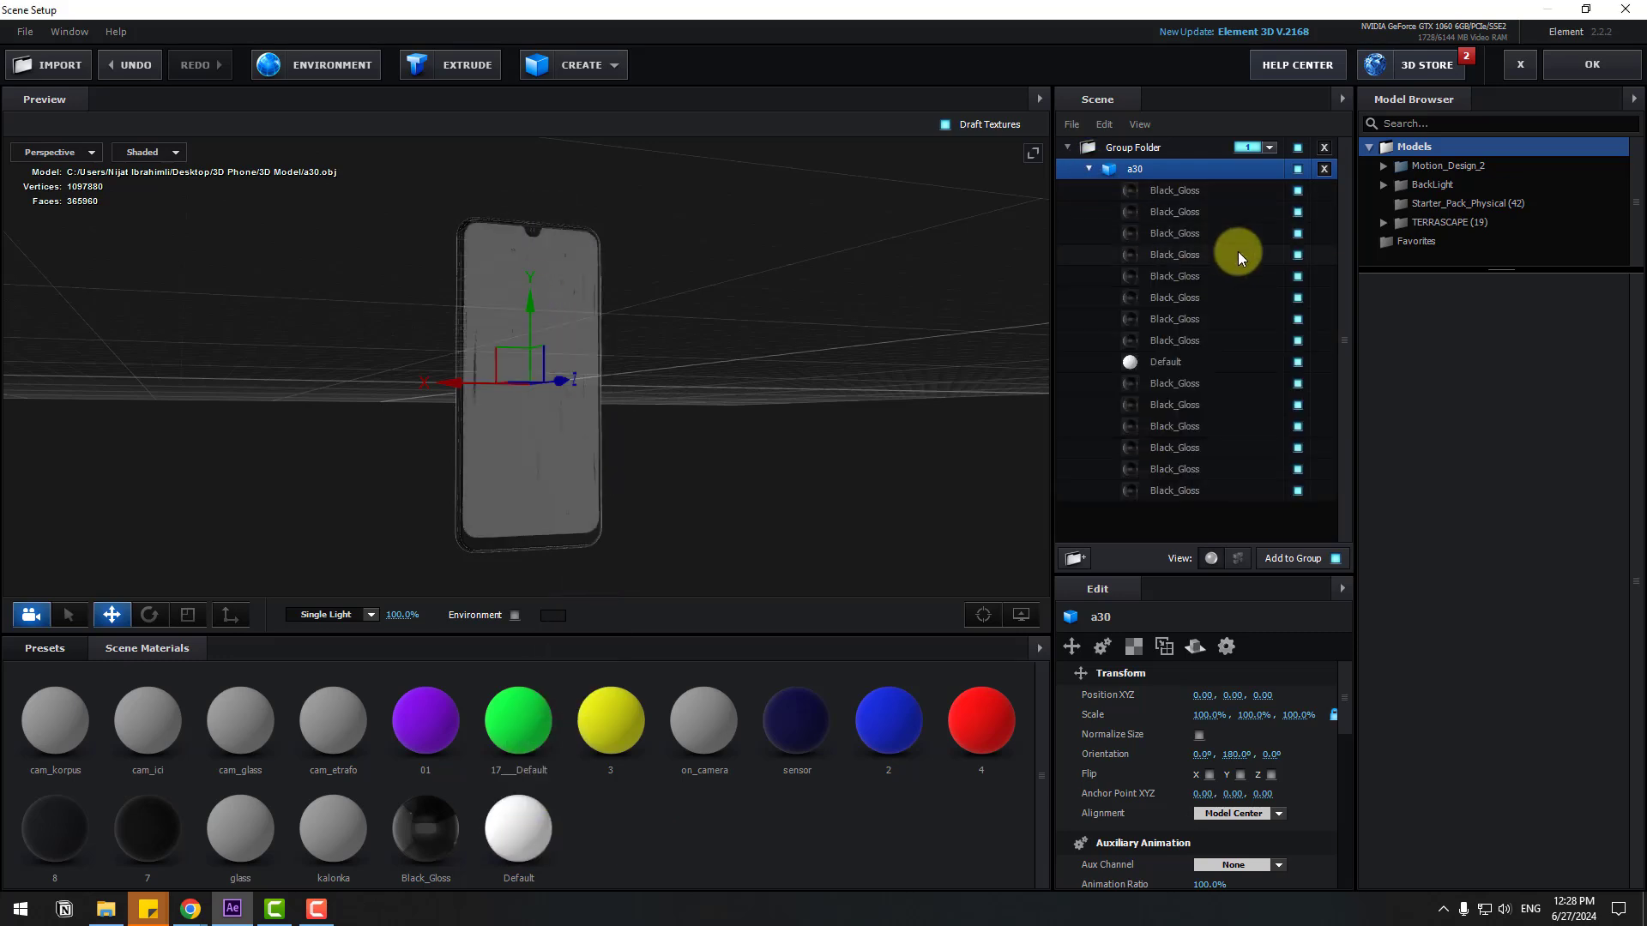
left_click(1171, 364)
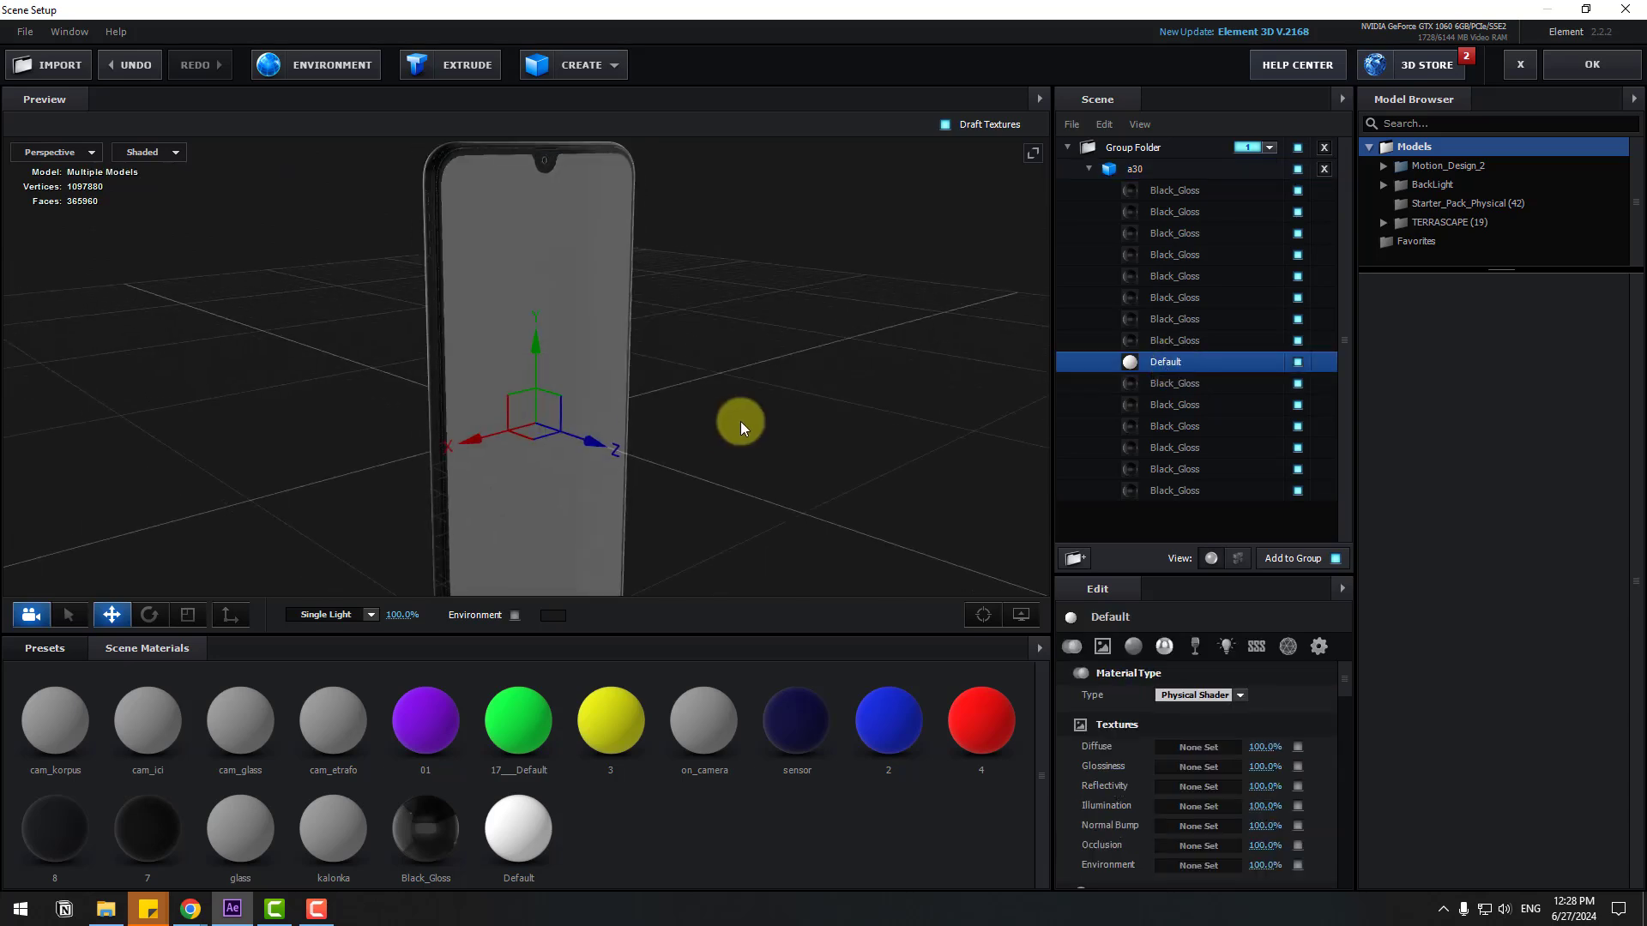
left_click_drag(704, 359, 697, 351)
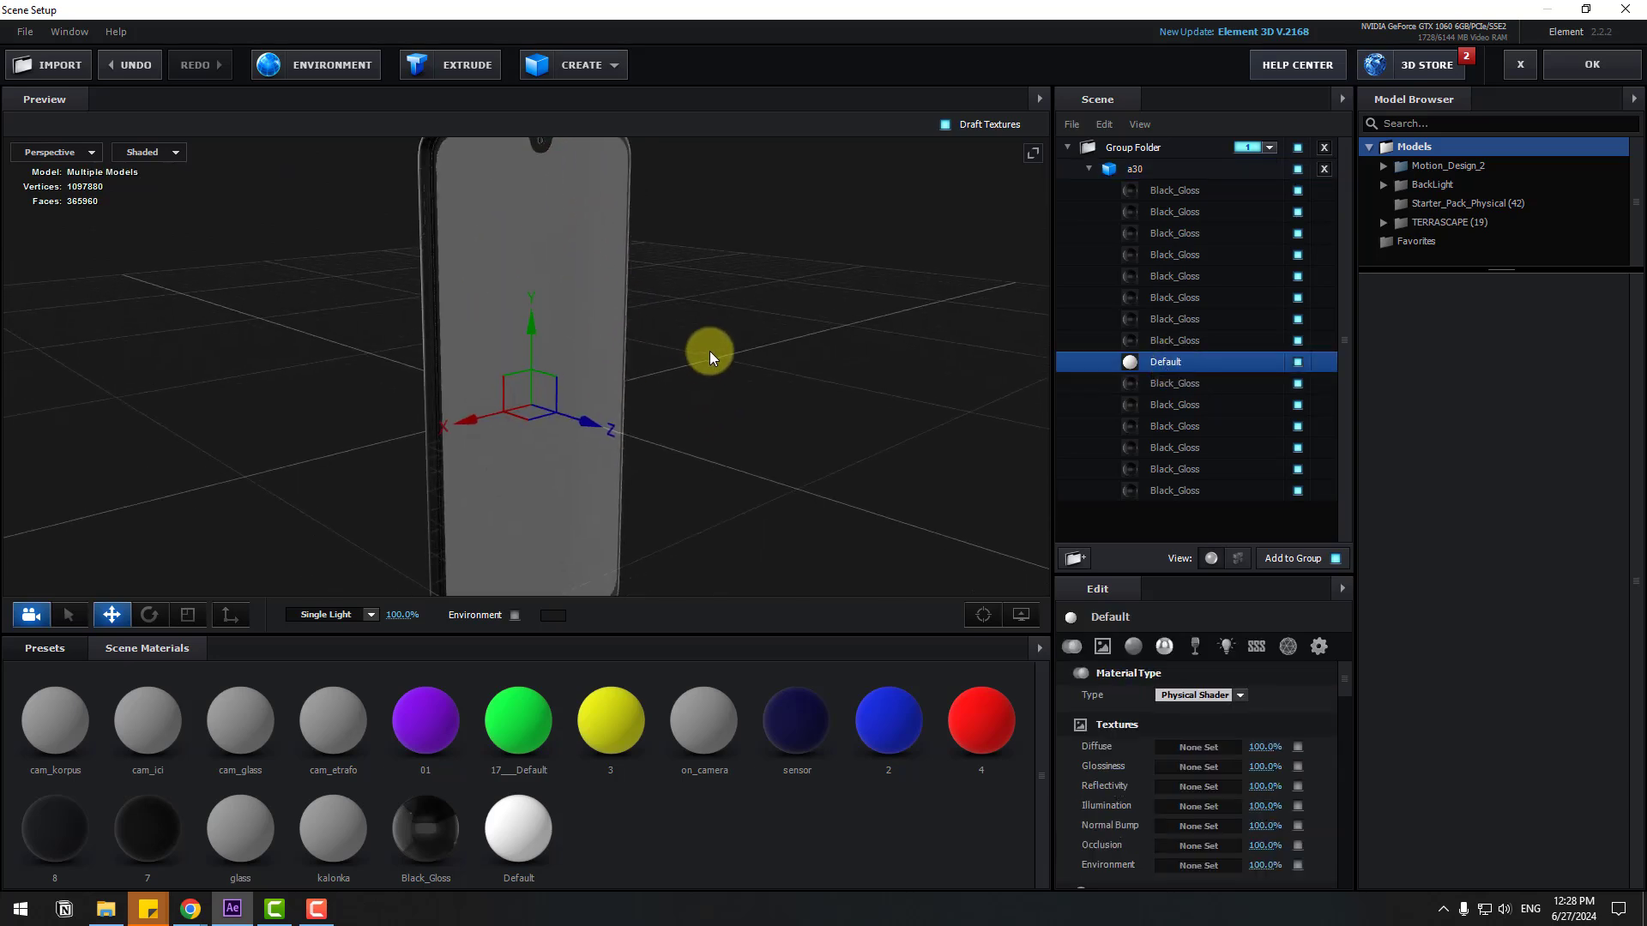
left_click(1589, 65)
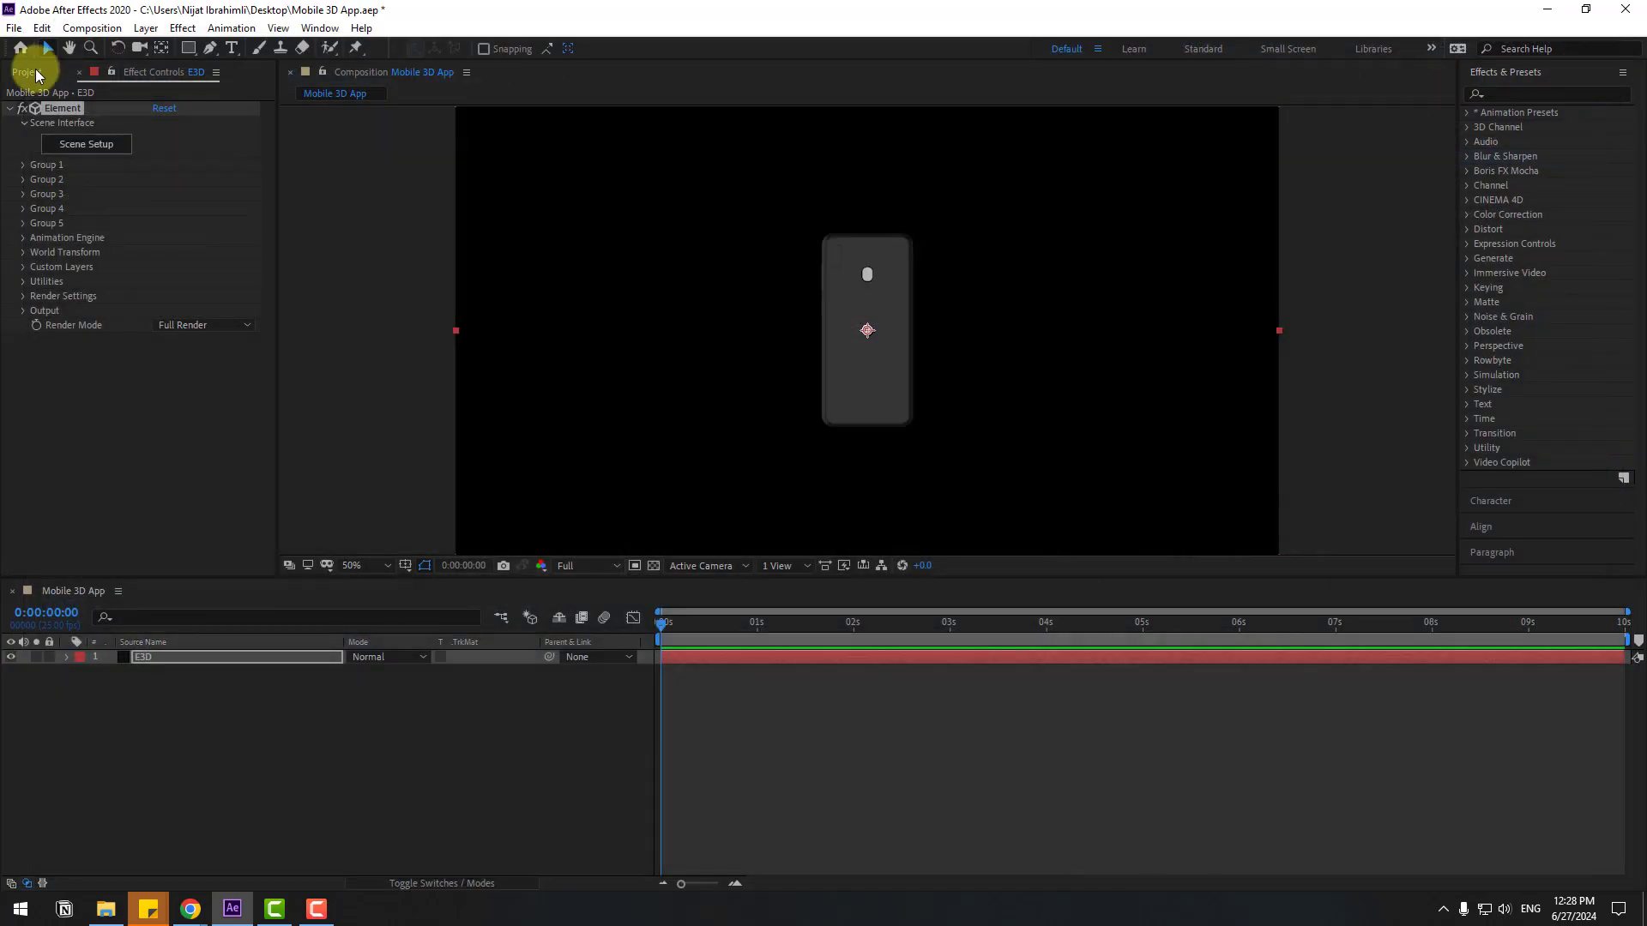
Create a new composition from the Screen.mp4 footage and scrub through its beginning.
left_click(29, 72)
left_click(76, 246)
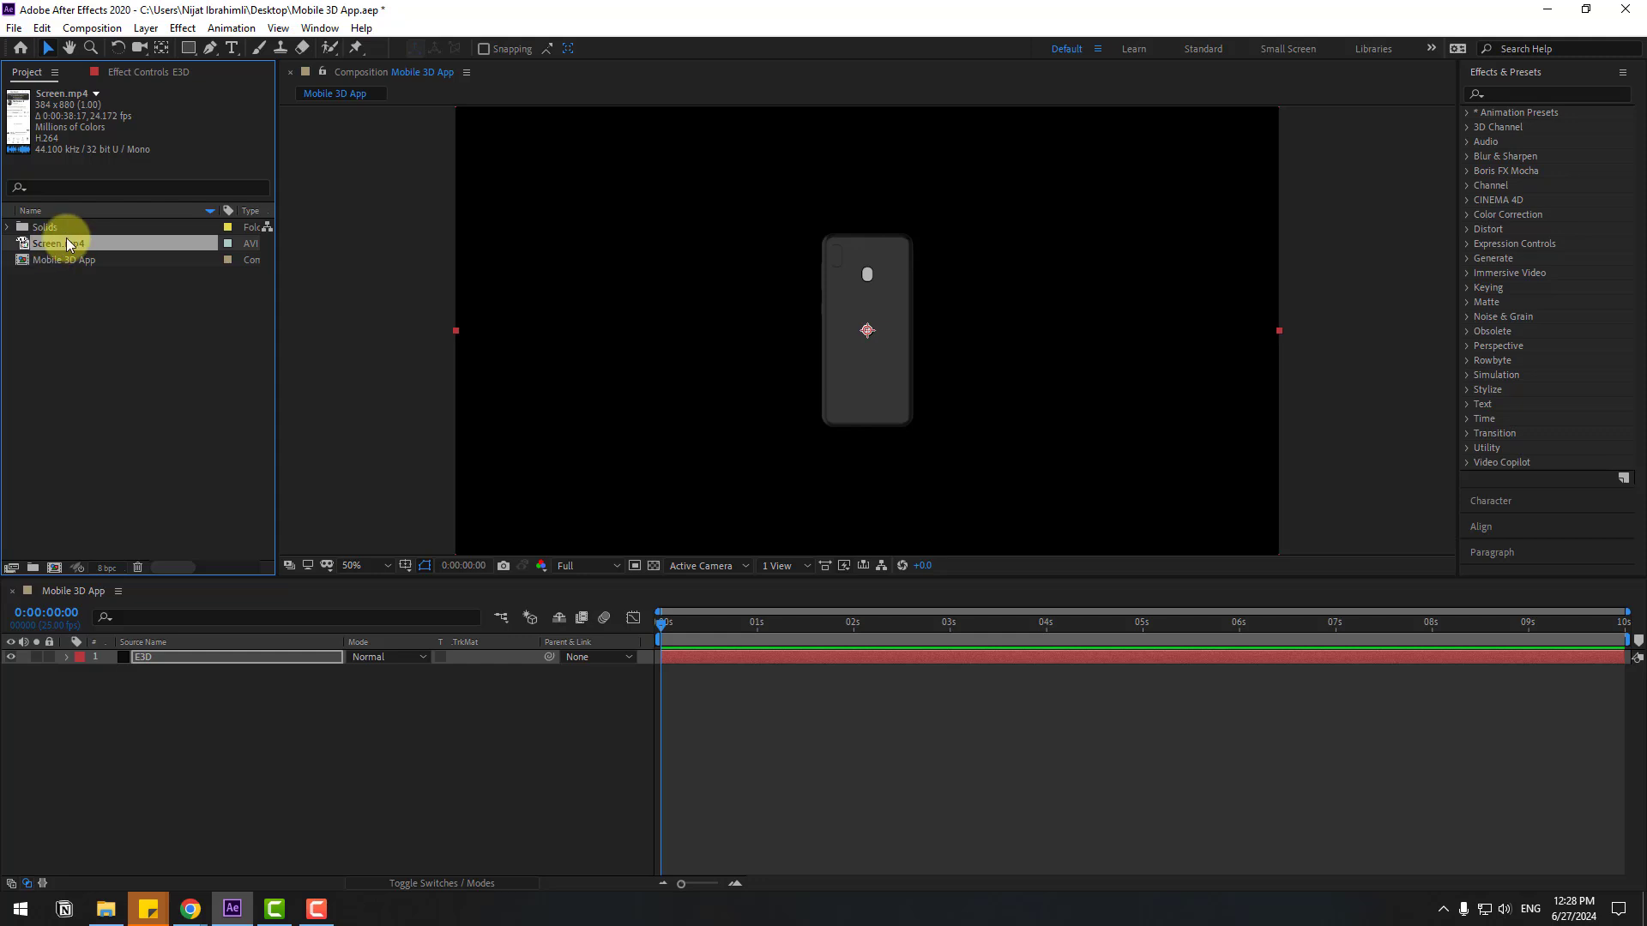
left_click_drag(67, 244, 53, 573)
mouse_move(674, 624)
left_mouse_down()
mouse_move(771, 645)
mouse_move(669, 648)
left_mouse_up()
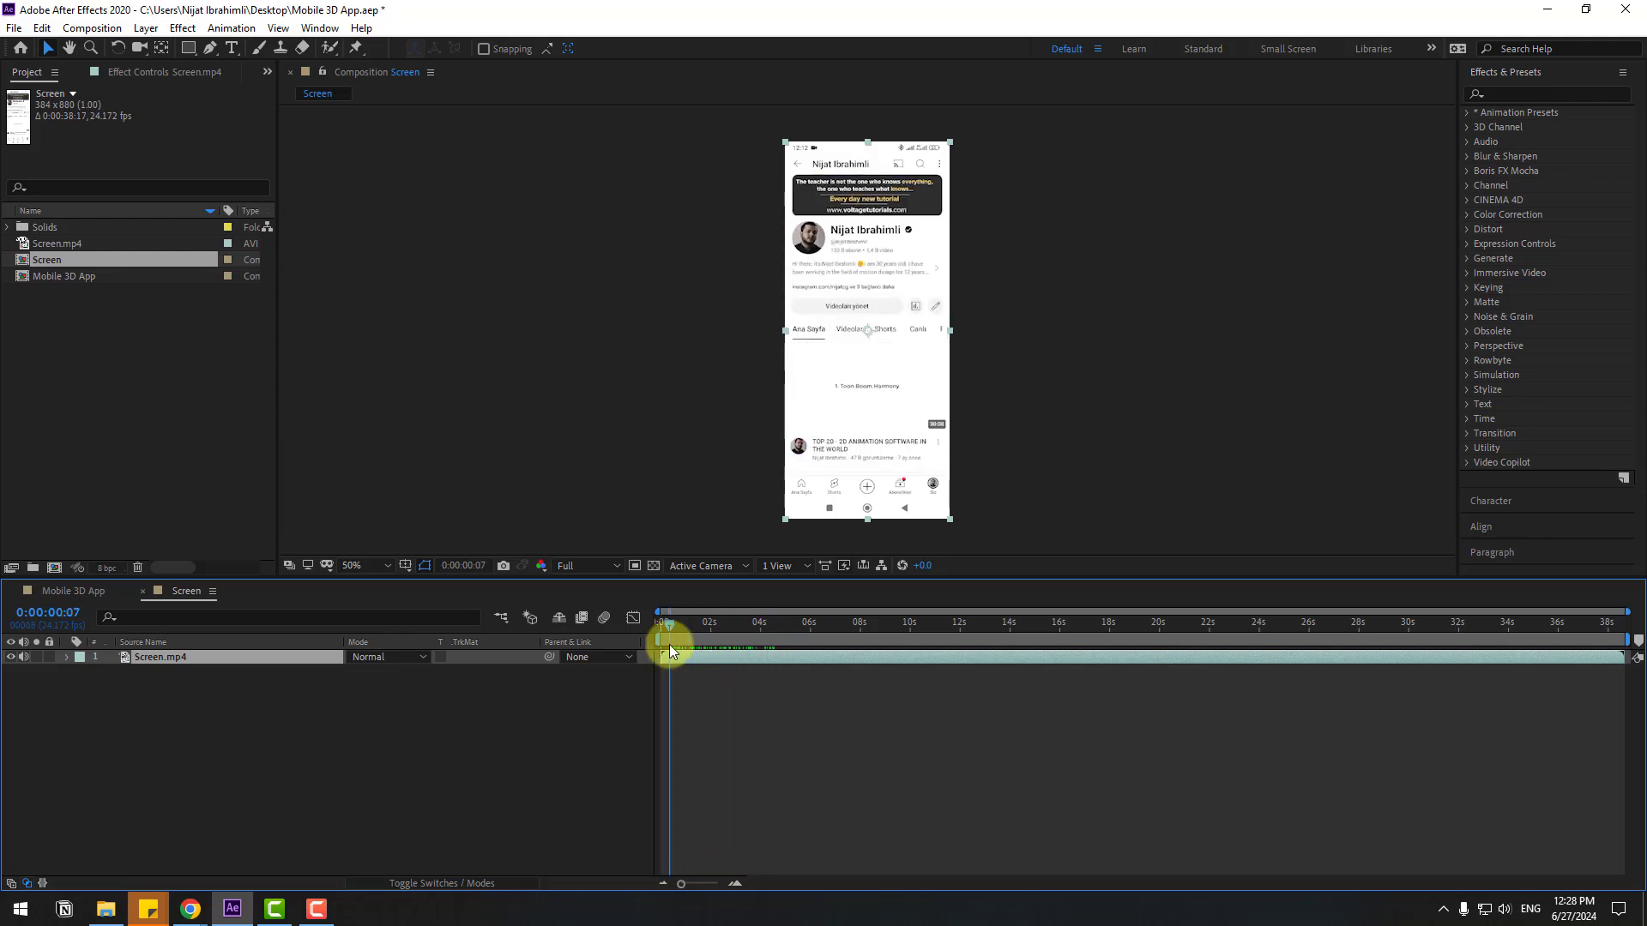
Add the Screen composition beneath the E3D layer in Mobile 3D App and hide it.
left_click(142, 591)
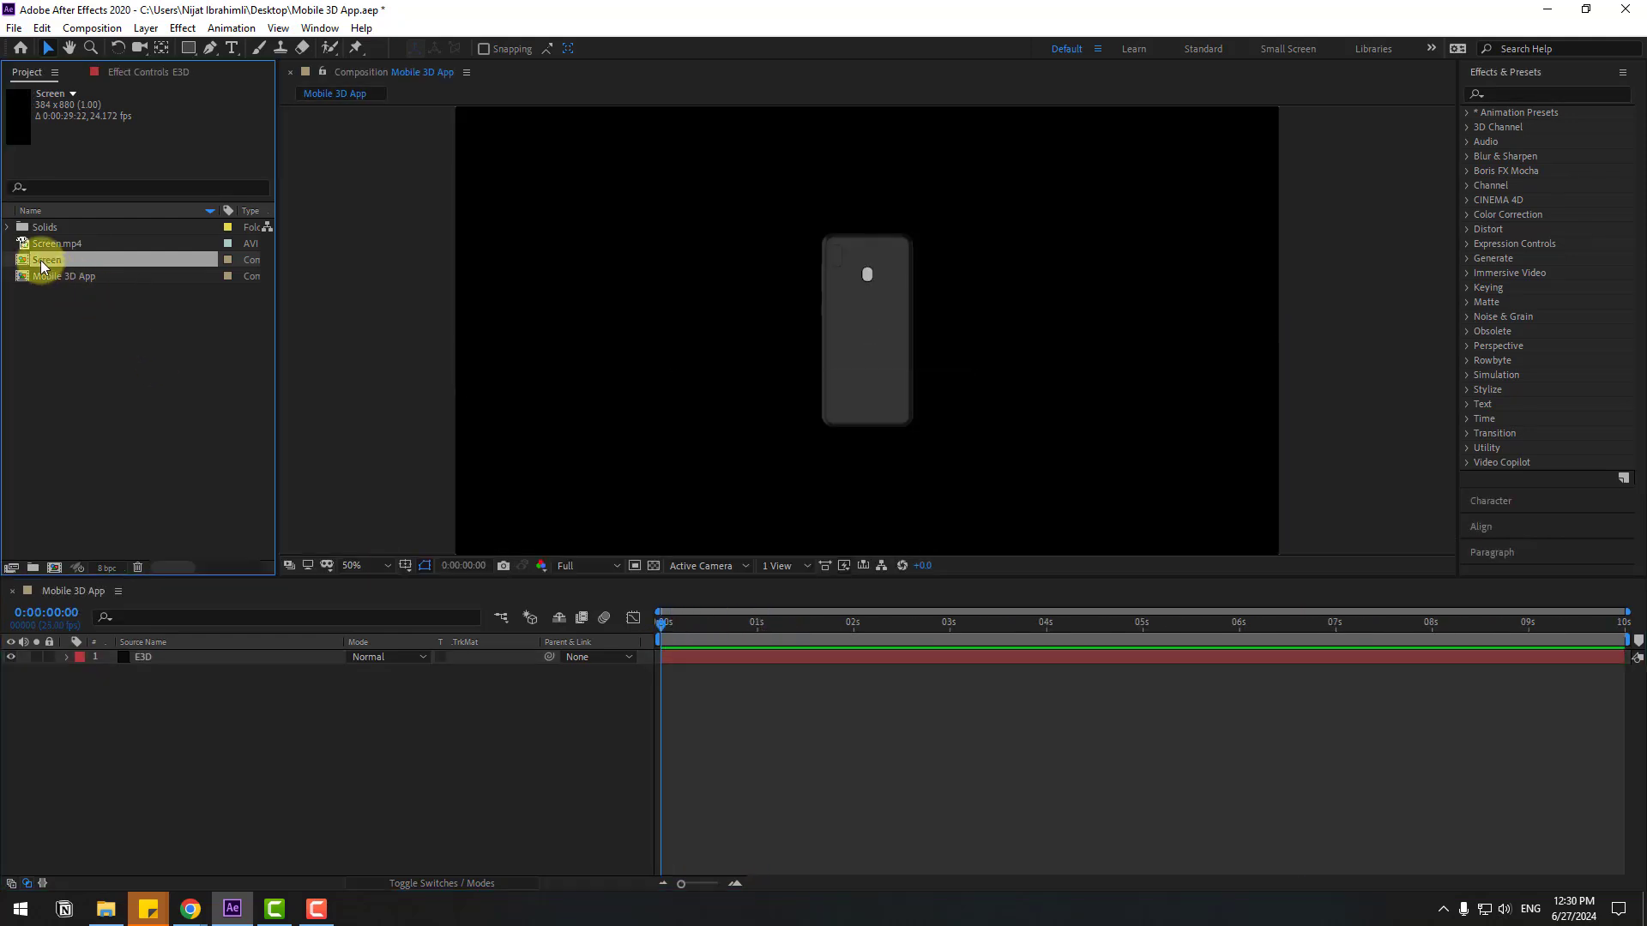
left_click_drag(256, 615, 234, 732)
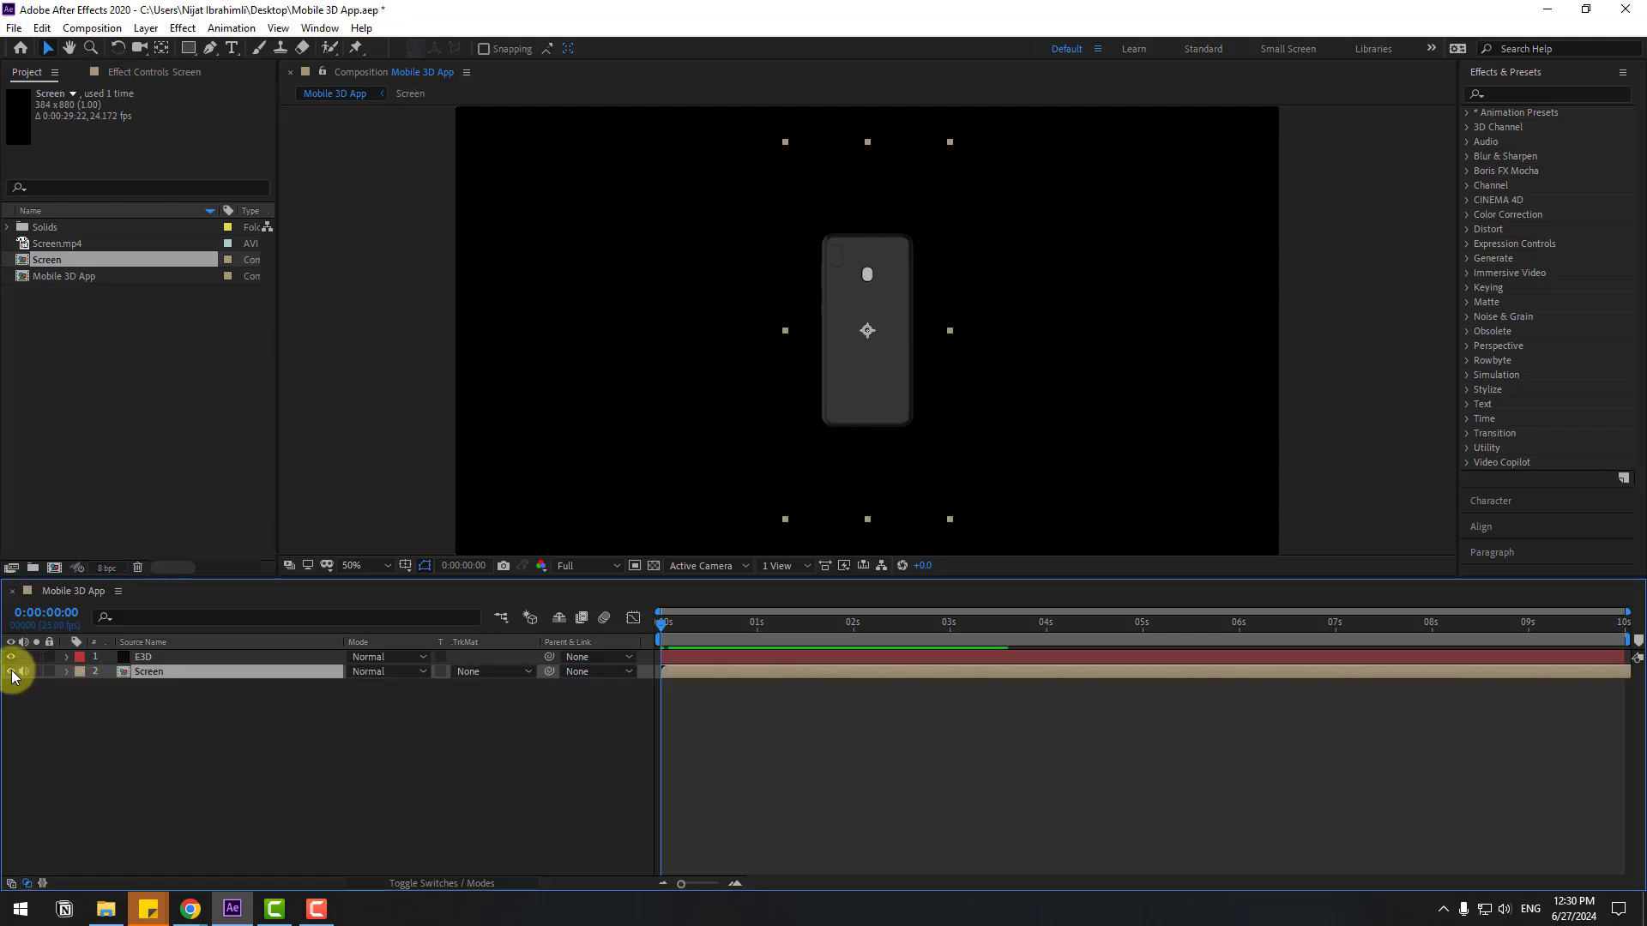
Set Layer 1 of the E3D layer's Custom Texture Maps to the Screen layer.
left_click(134, 659)
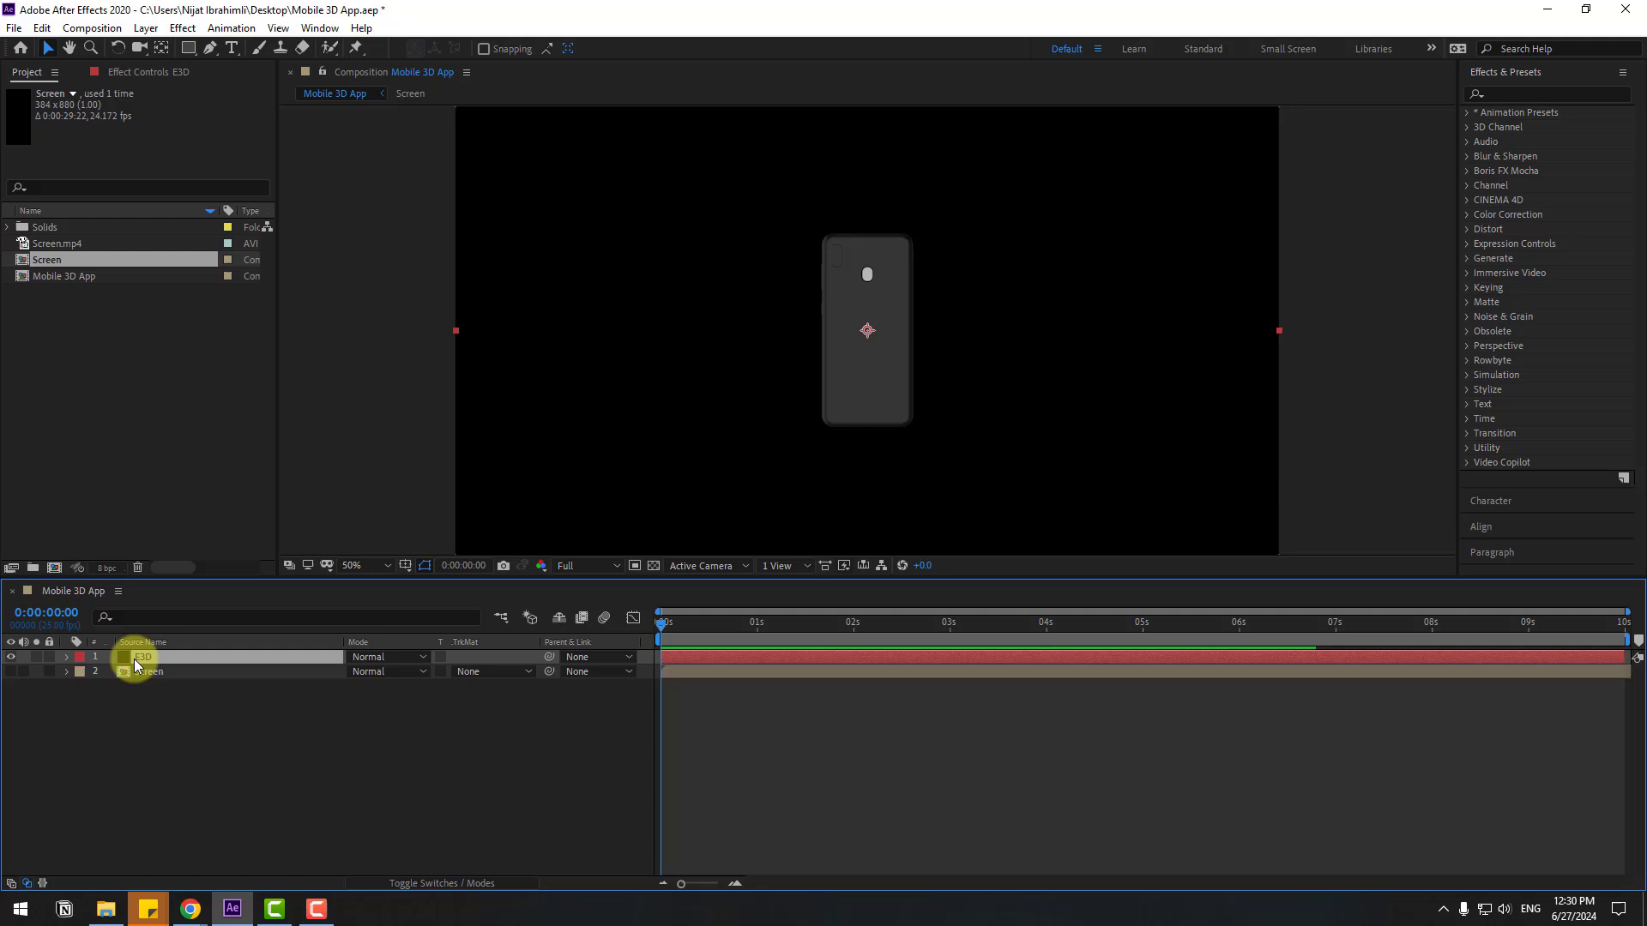
left_click(145, 76)
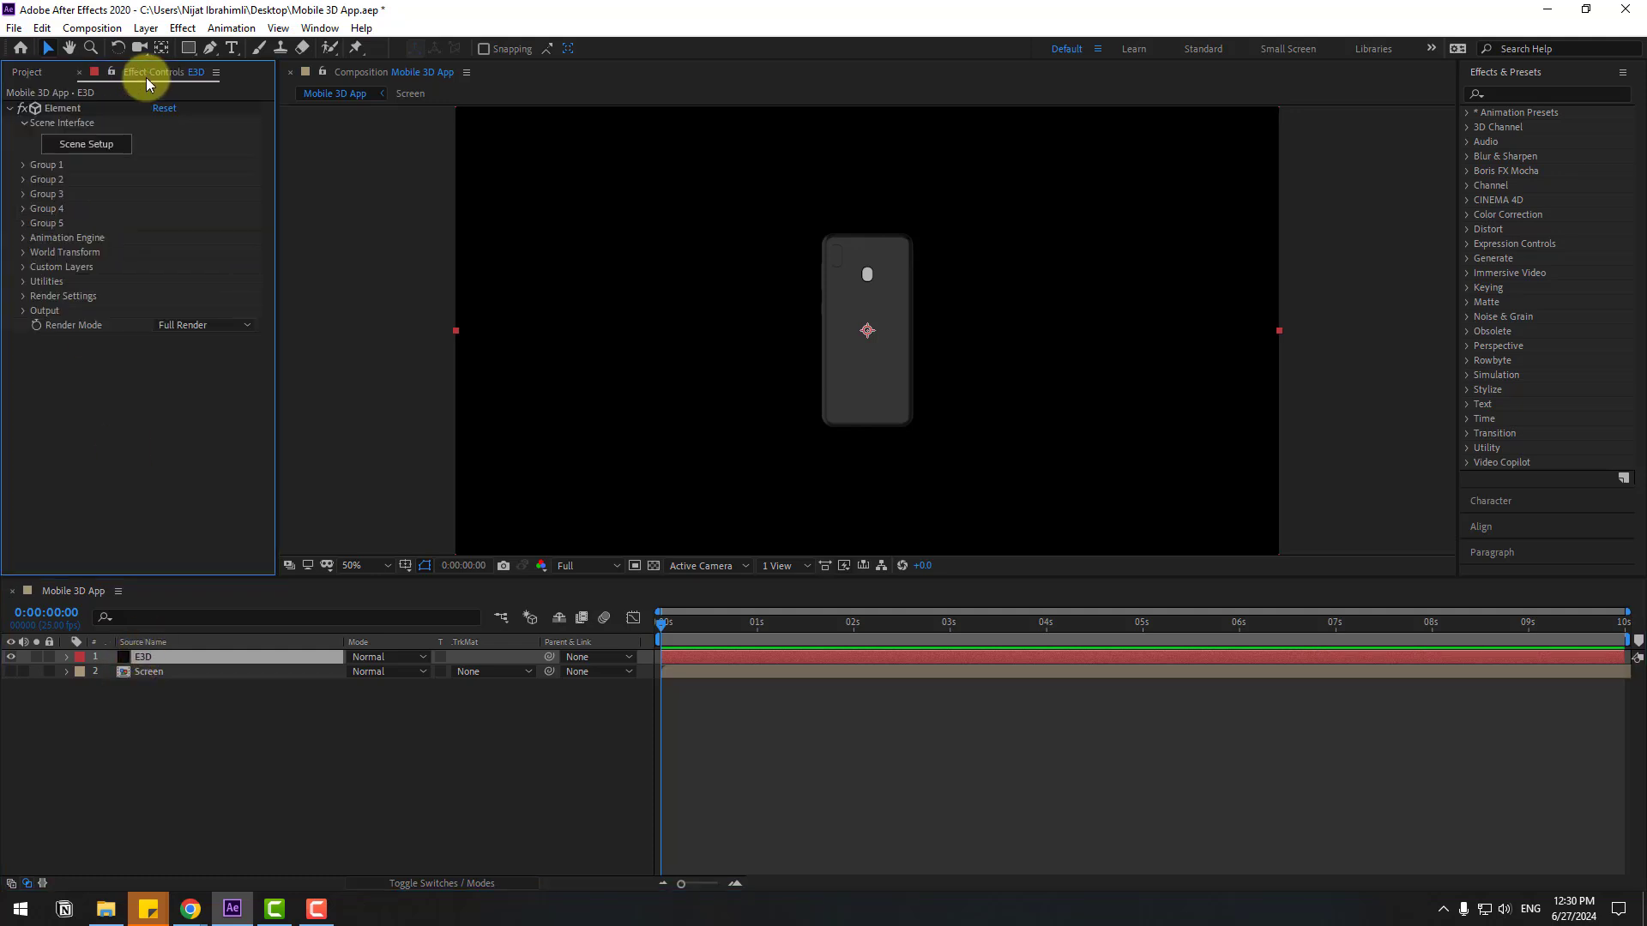
left_click(23, 268)
left_click(39, 297)
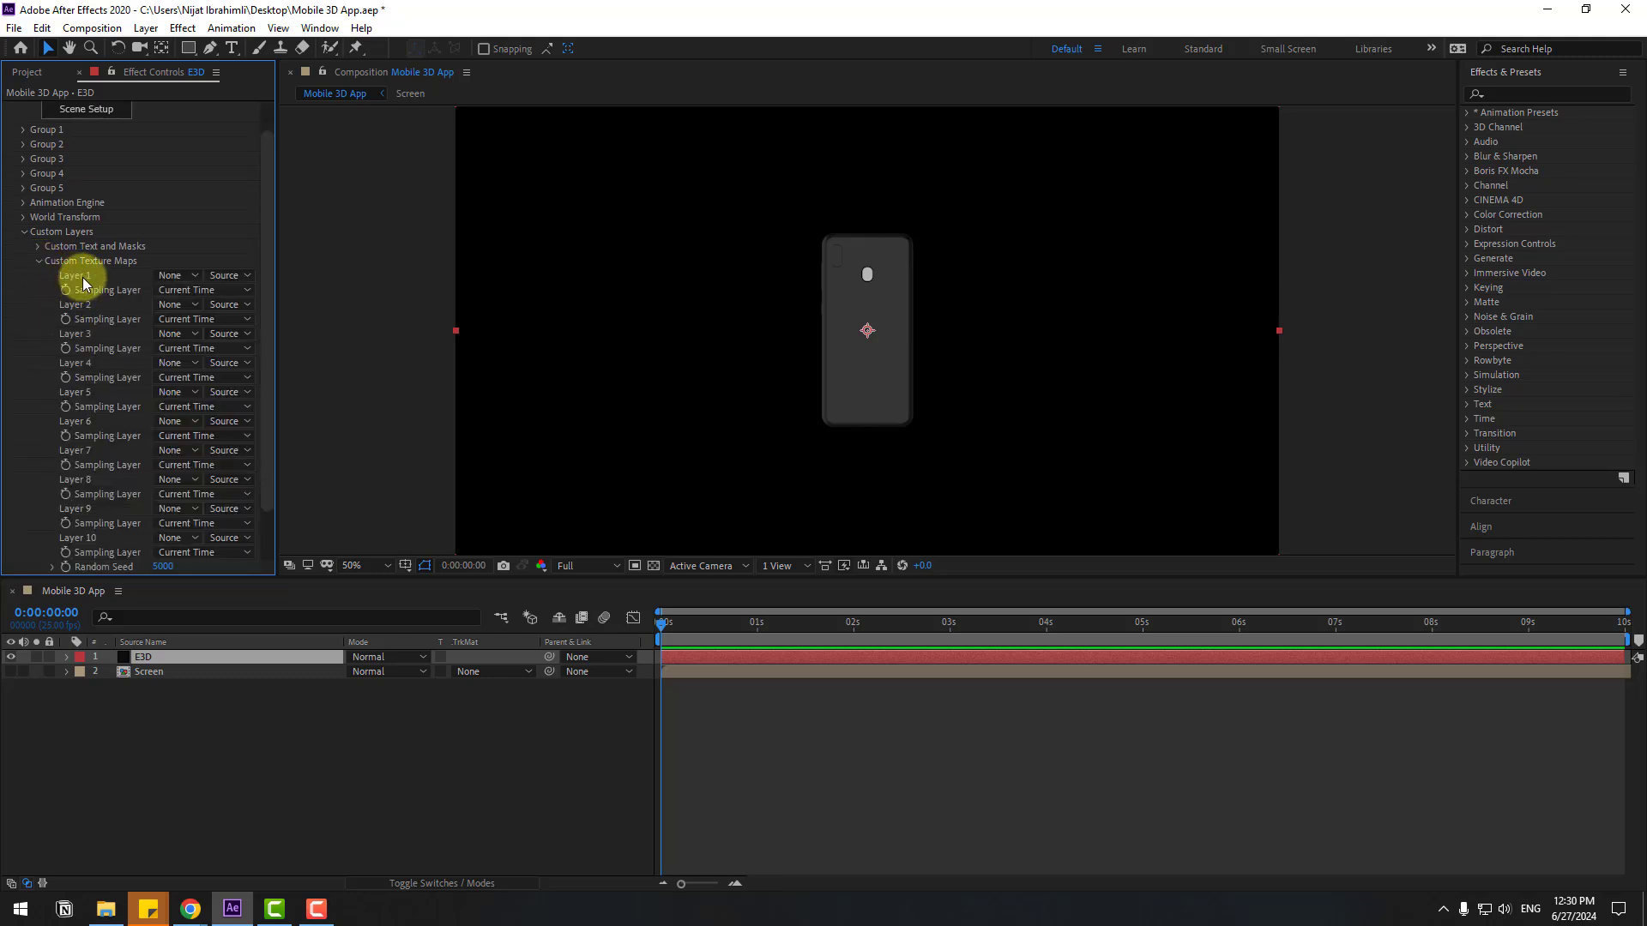
left_click(180, 275)
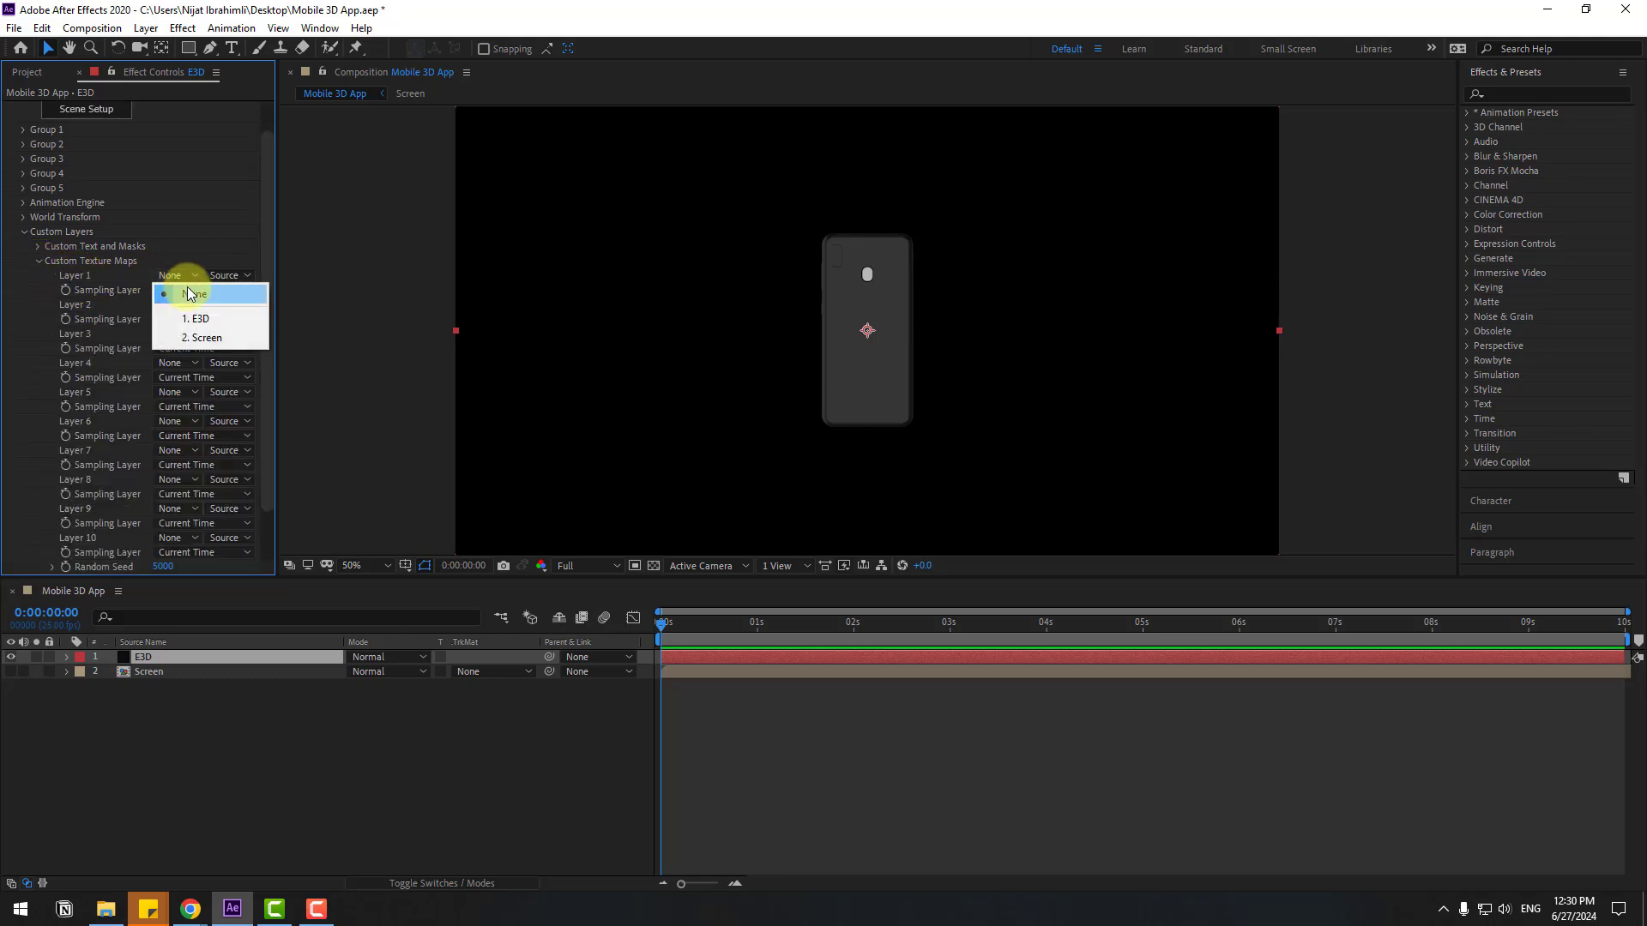
left_click(214, 343)
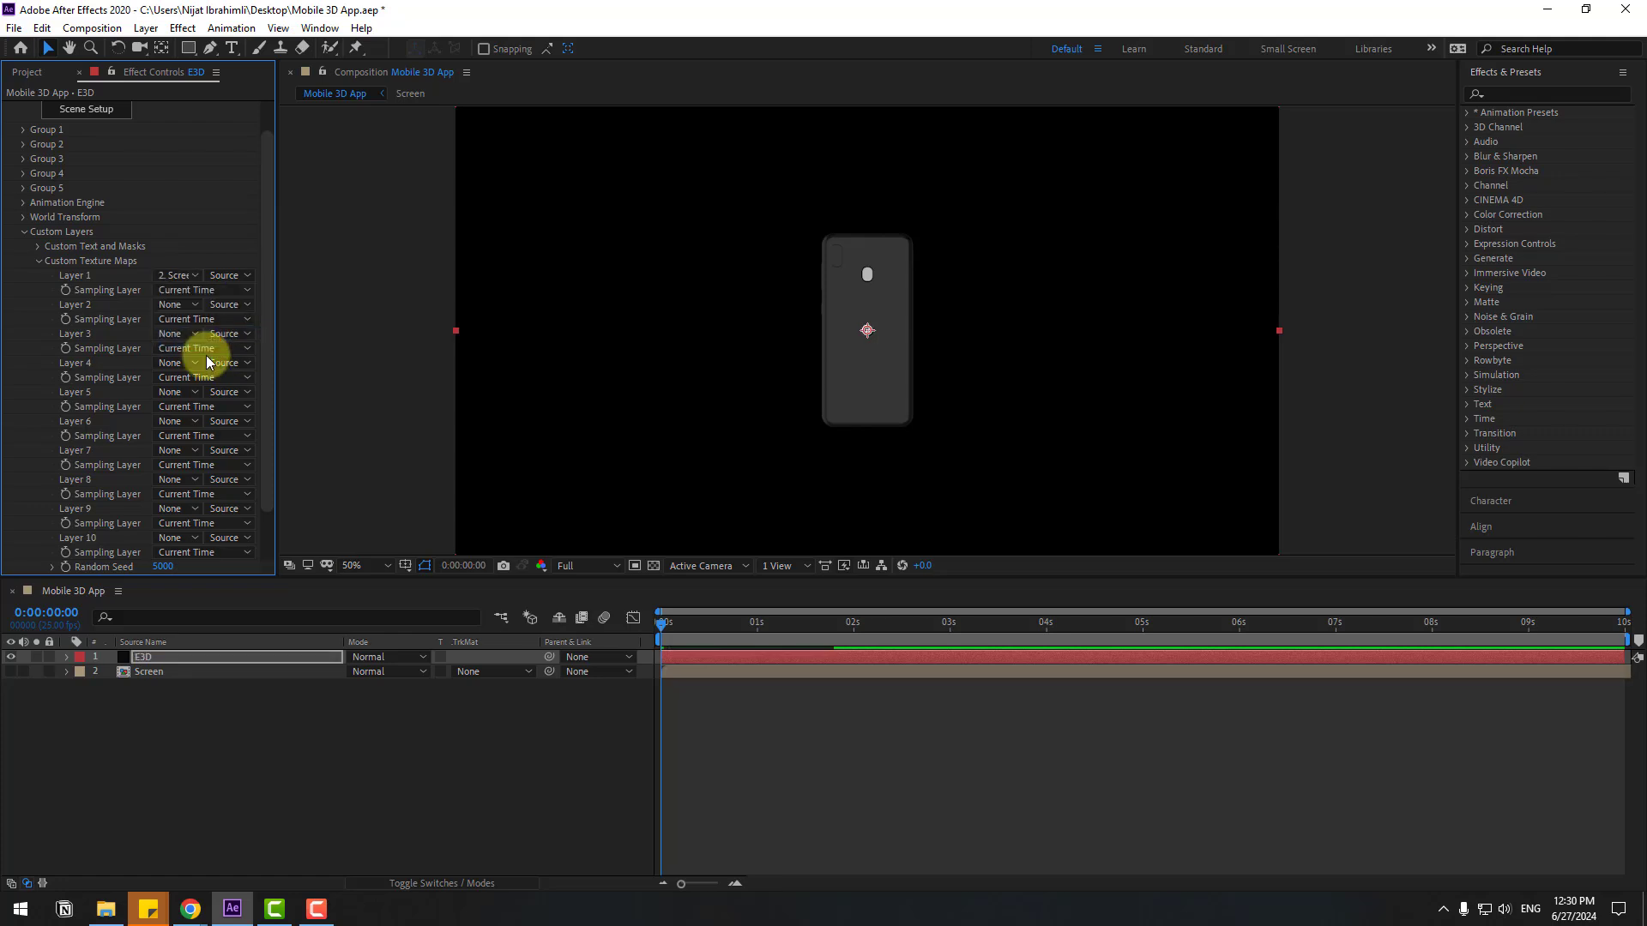
Reopen the Scene Setup and assign Custom Layer 1 [Screen] as the Default material's Diffuse texture.
left_click(99, 116)
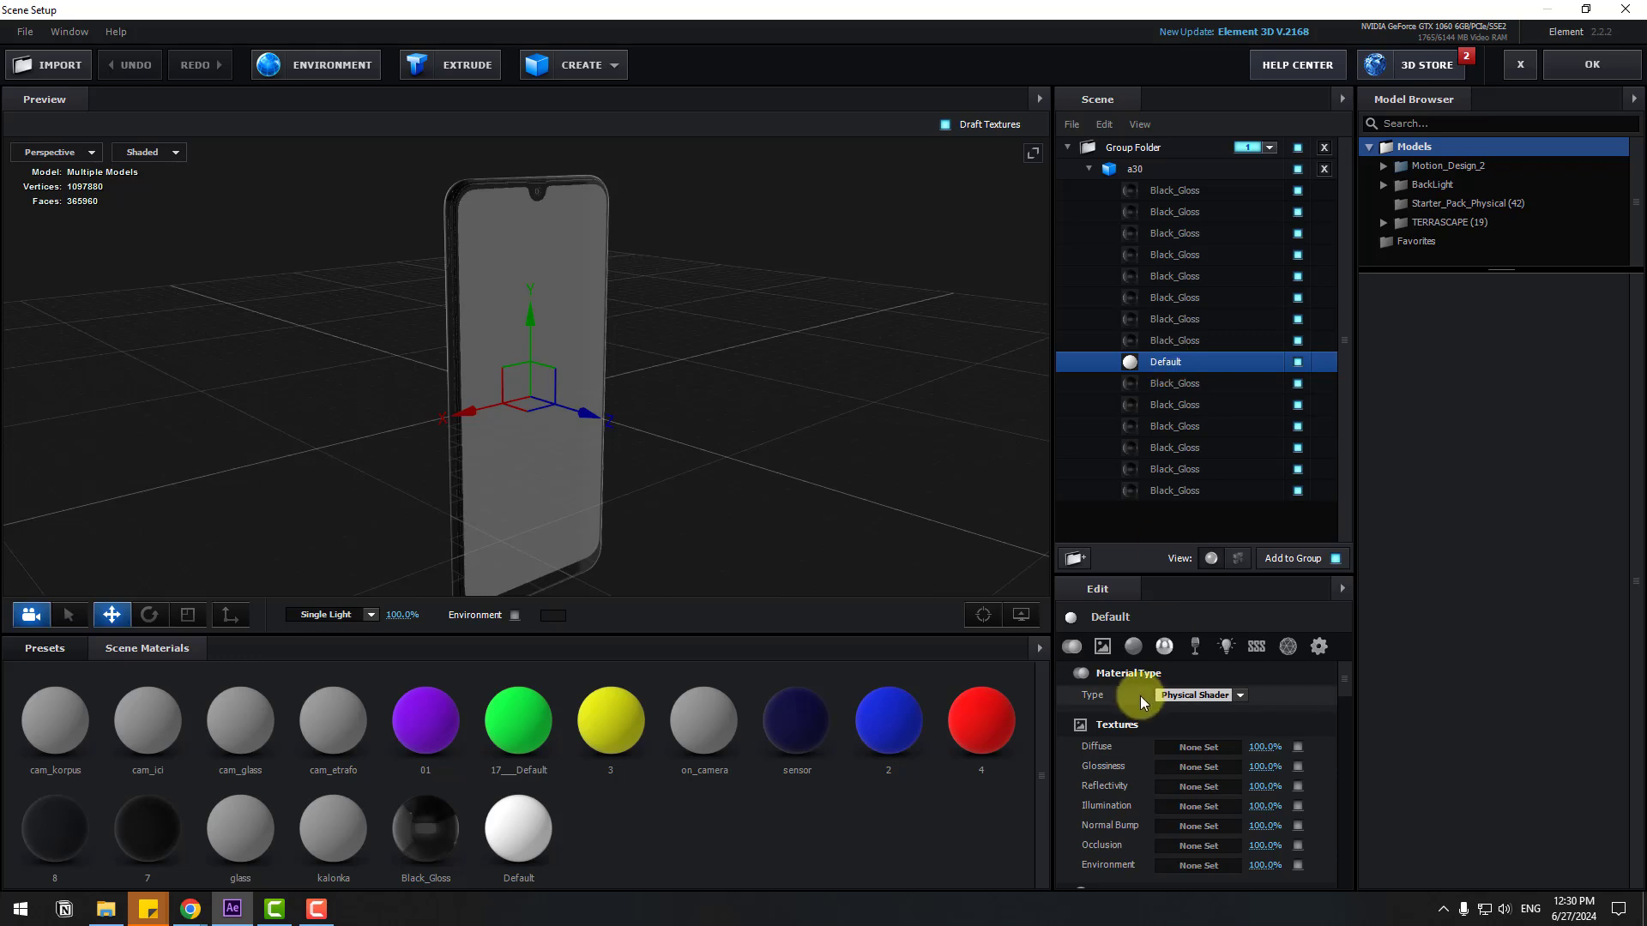
left_click(1203, 755)
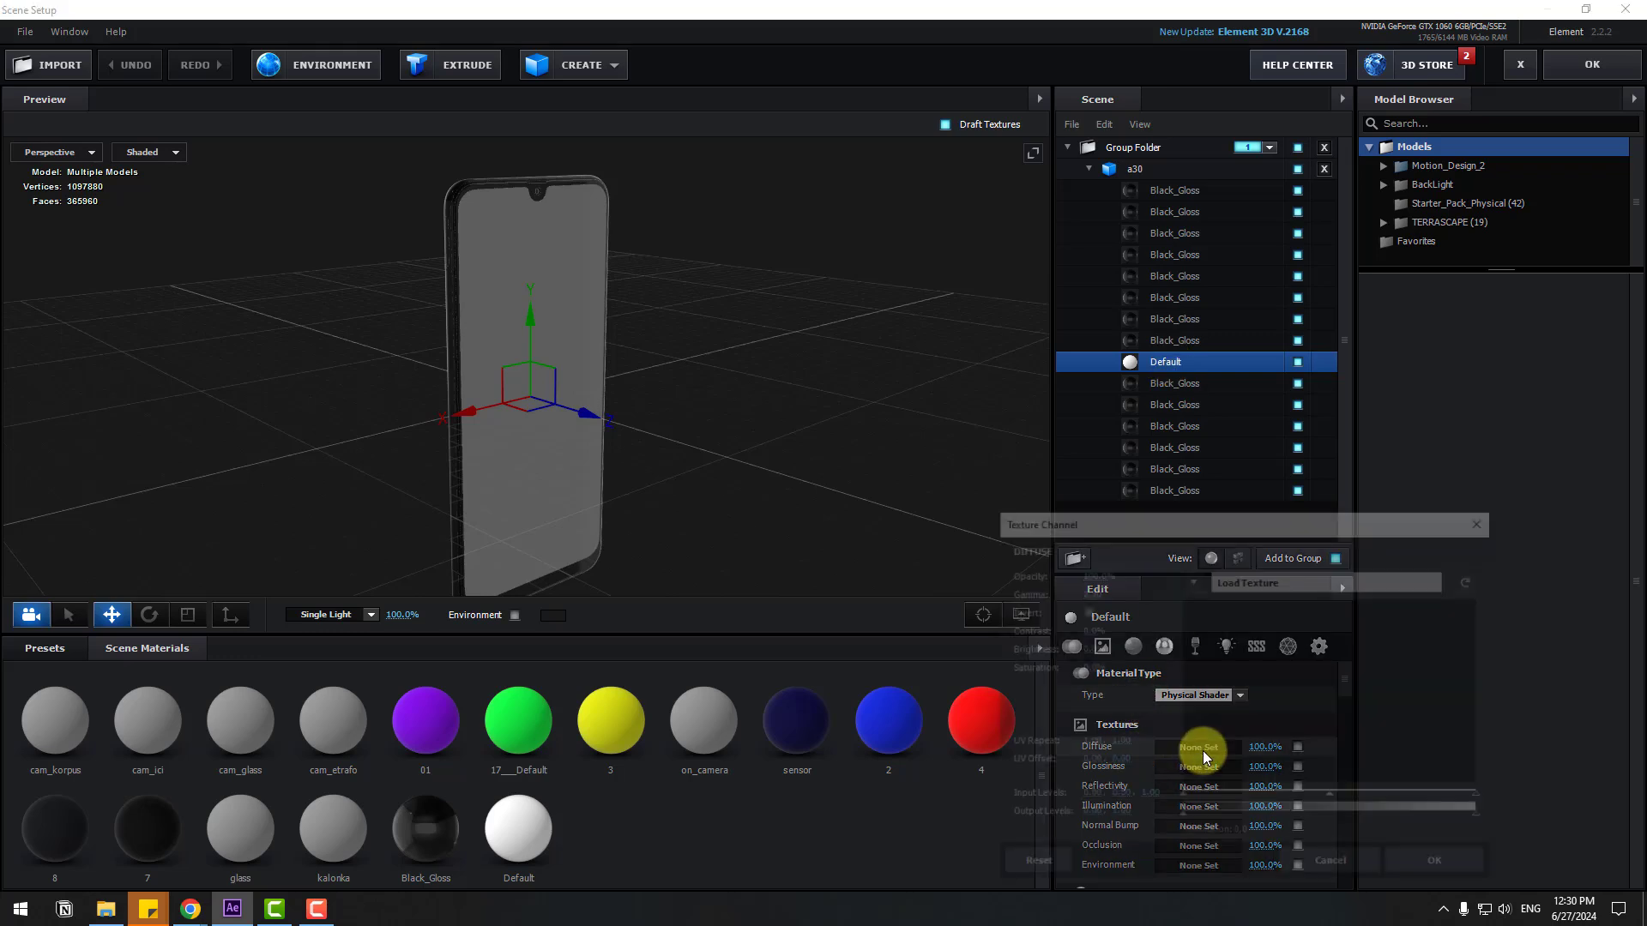
left_click(1192, 579)
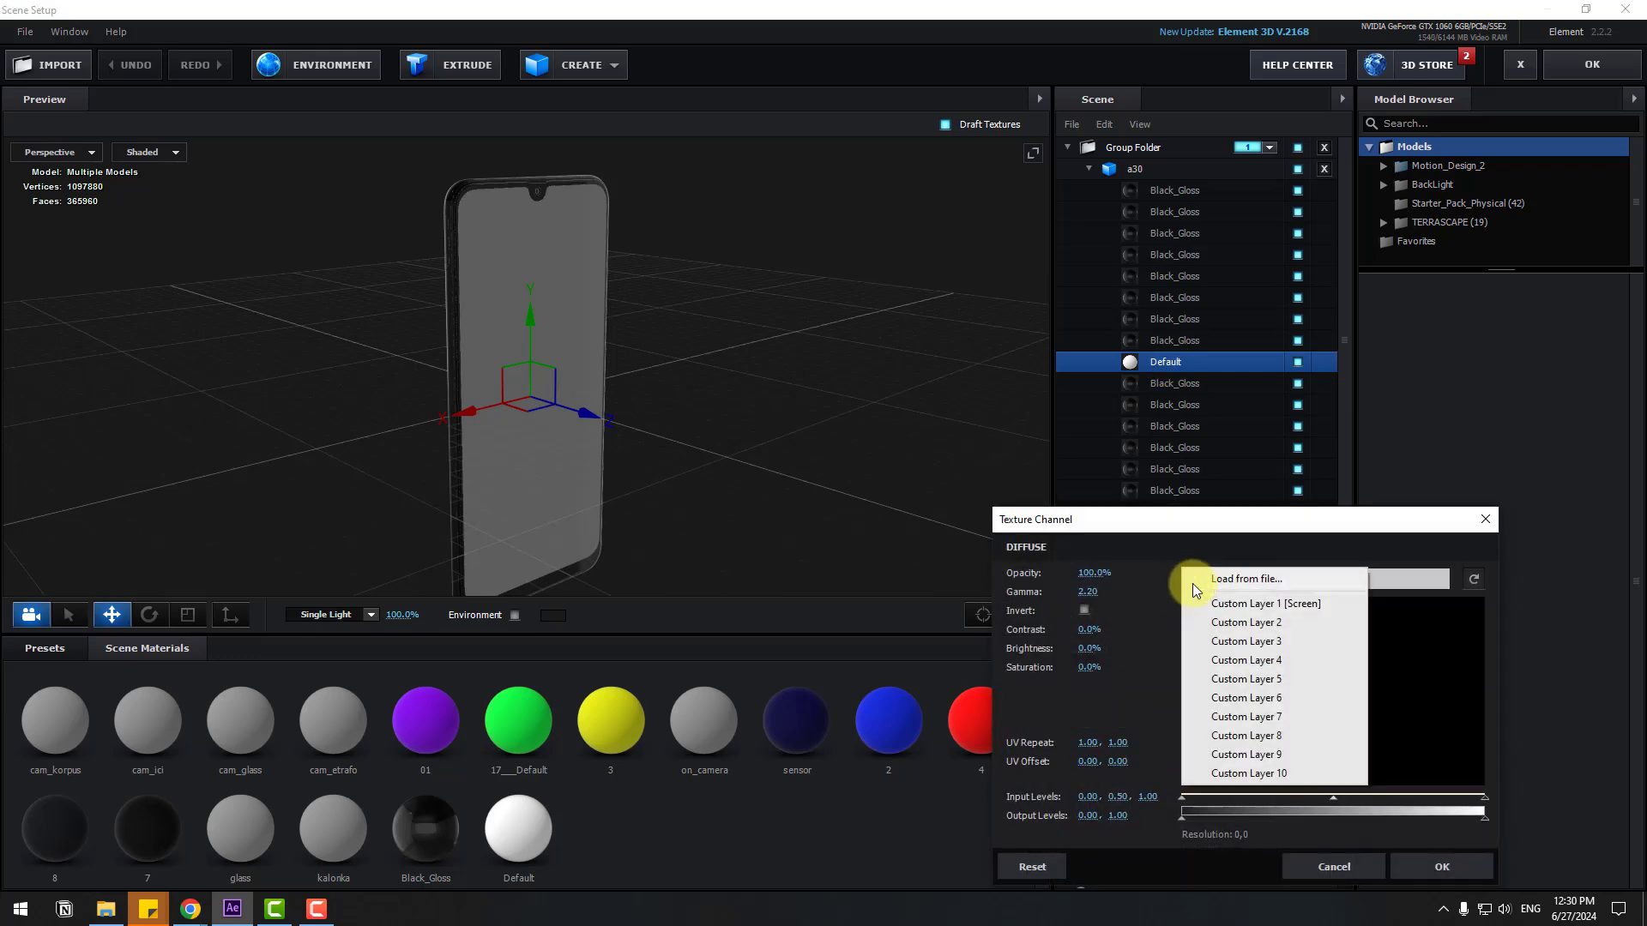
left_click(1299, 605)
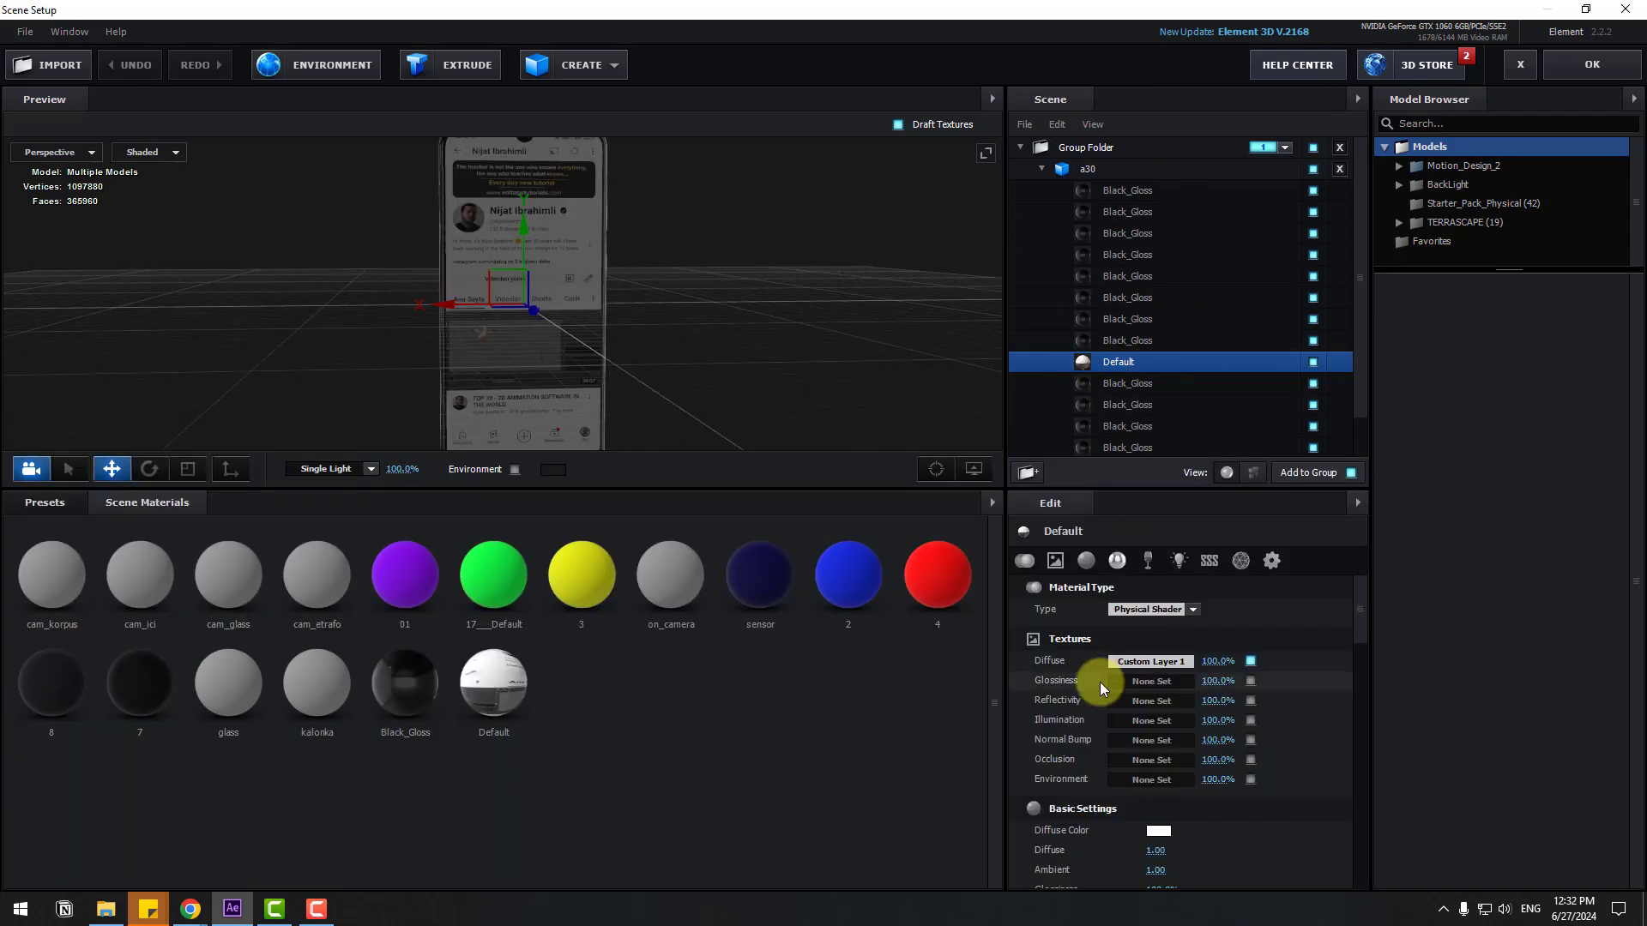
Raise the Default material's Environment Multiplier to 762% and apply the Scene Setup changes.
scroll(1093, 693, "down", 3)
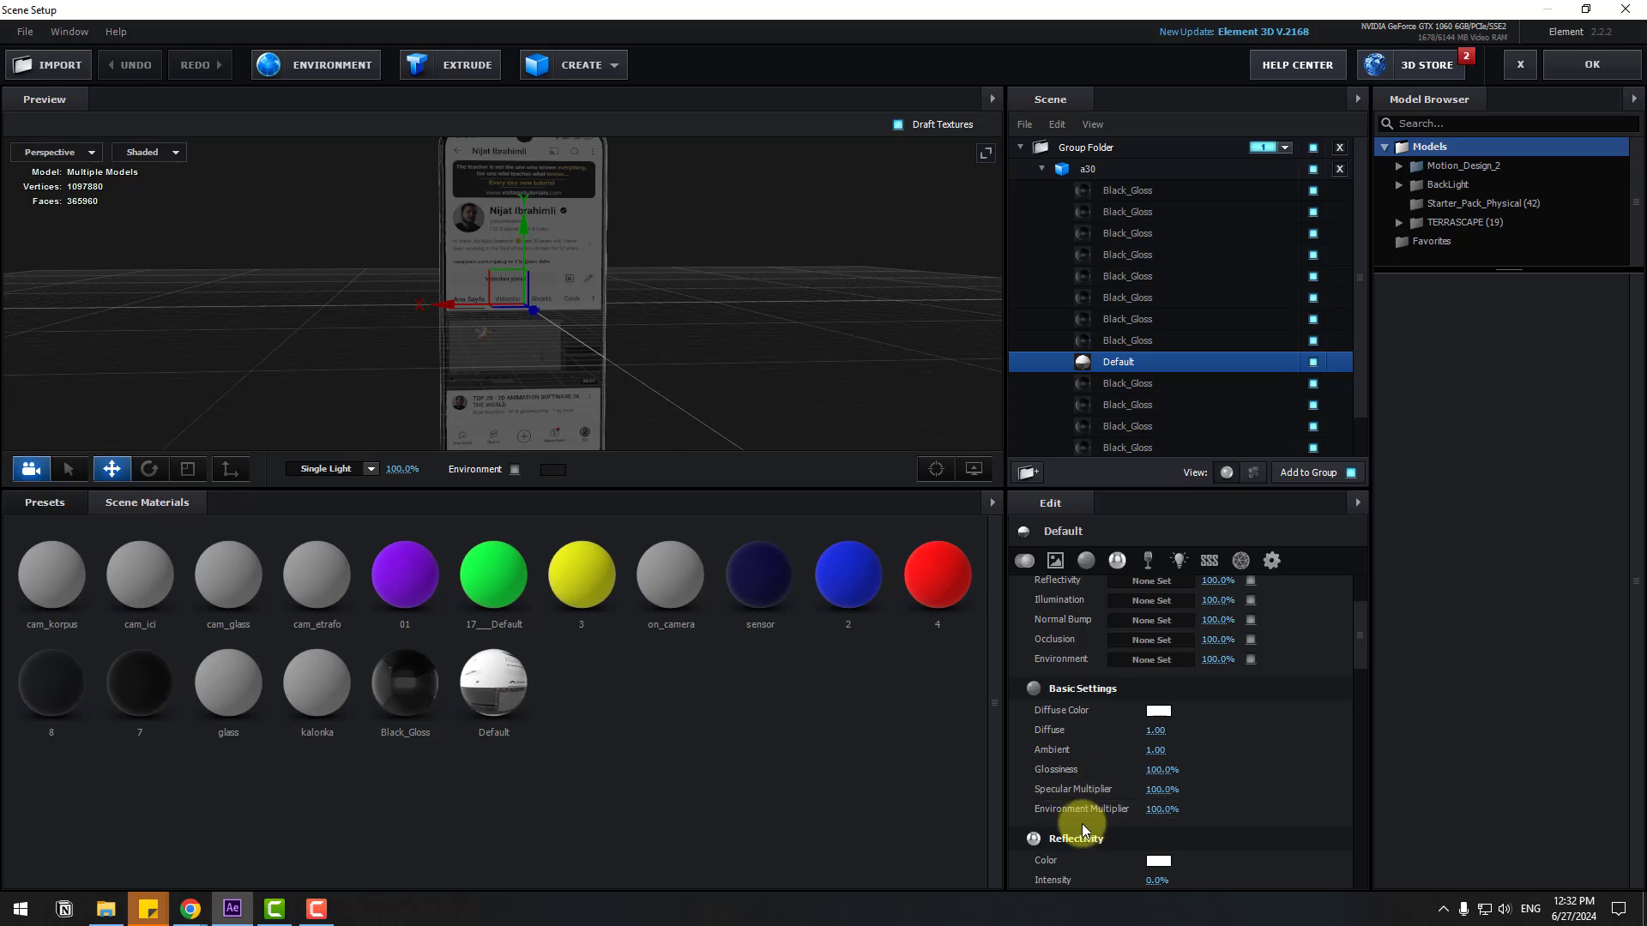
left_click_drag(1158, 810, 1470, 776)
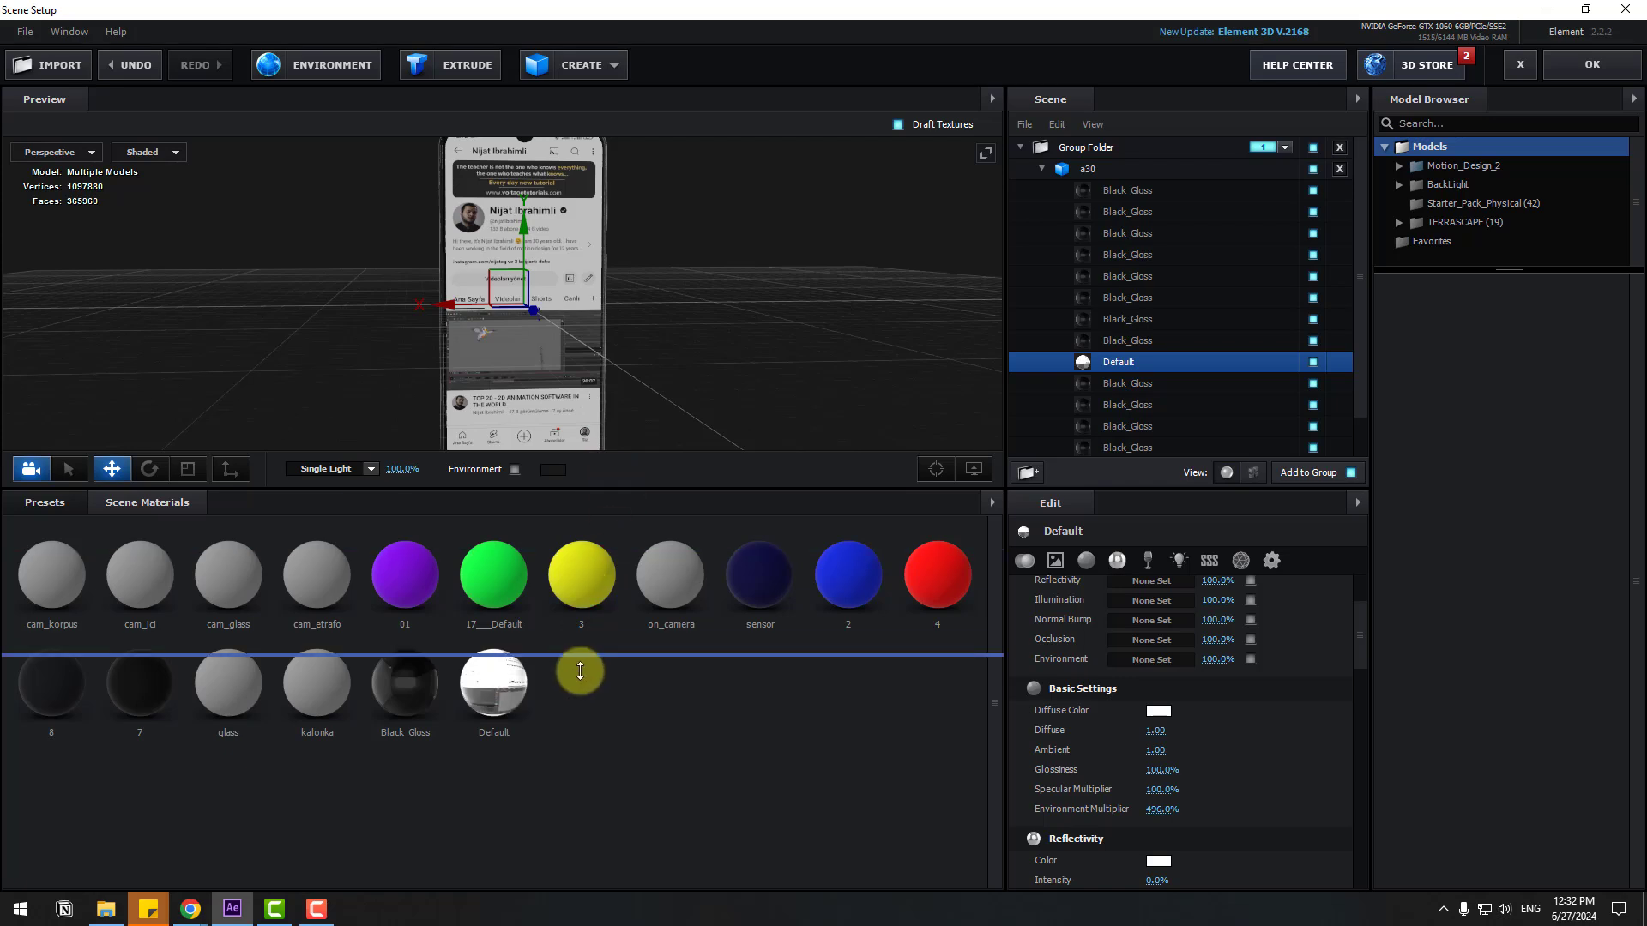
mouse_move(670, 375)
left_mouse_down()
mouse_move(686, 387)
mouse_move(676, 377)
left_mouse_up()
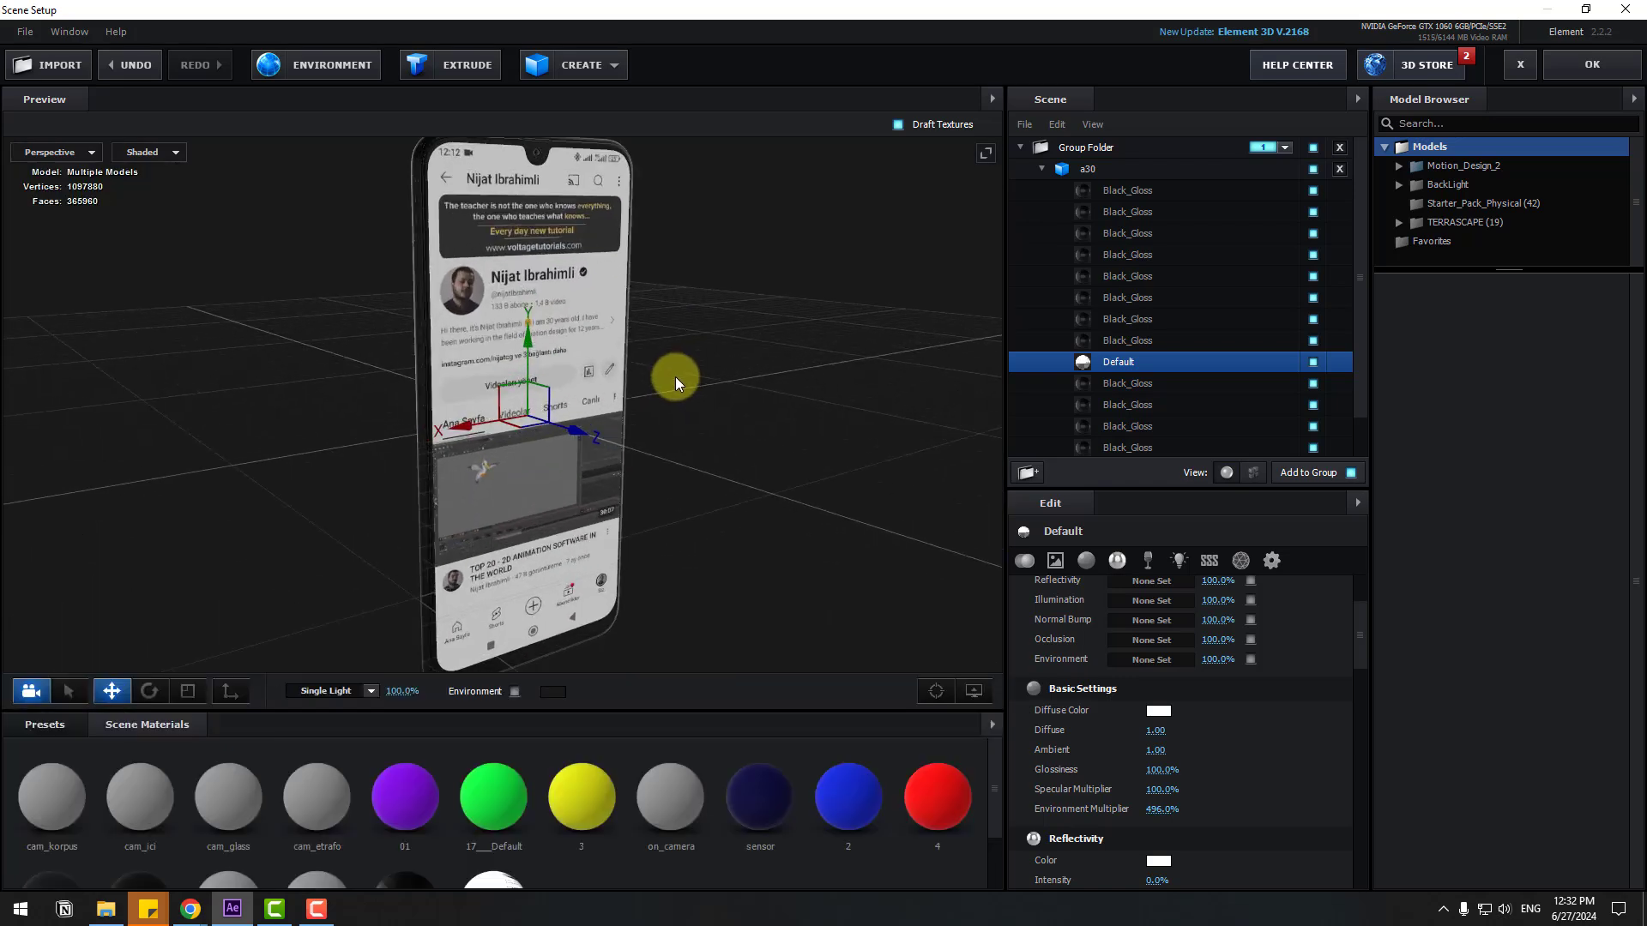
left_click_drag(1169, 813, 1352, 784)
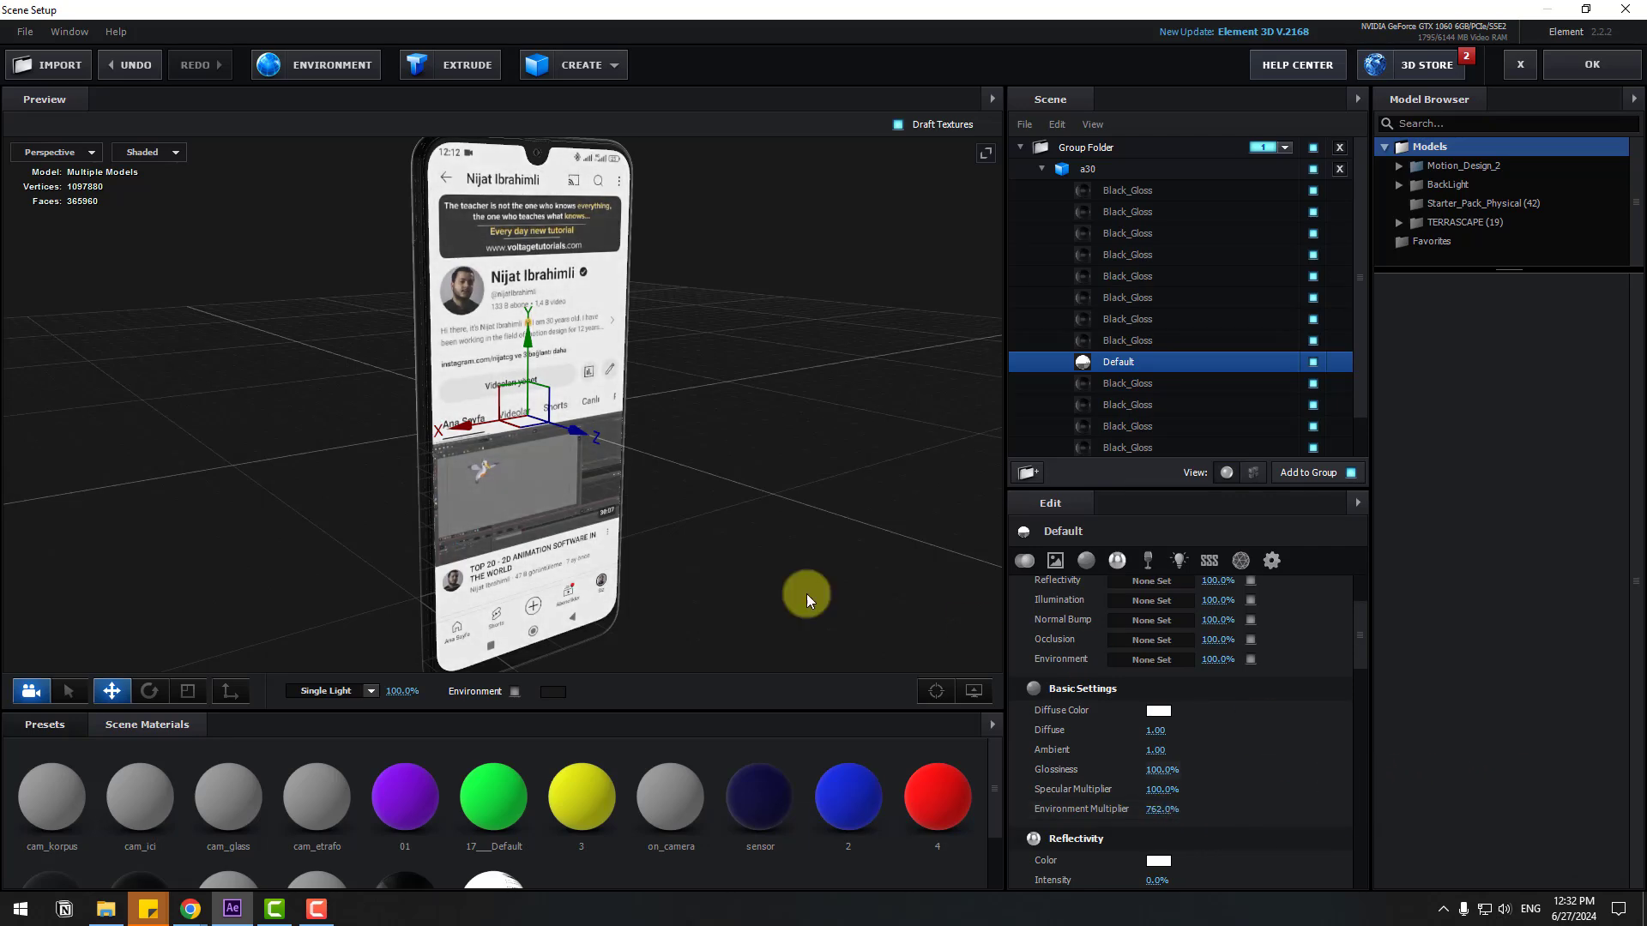
key("ctrl+z")
key("ctrl+z")
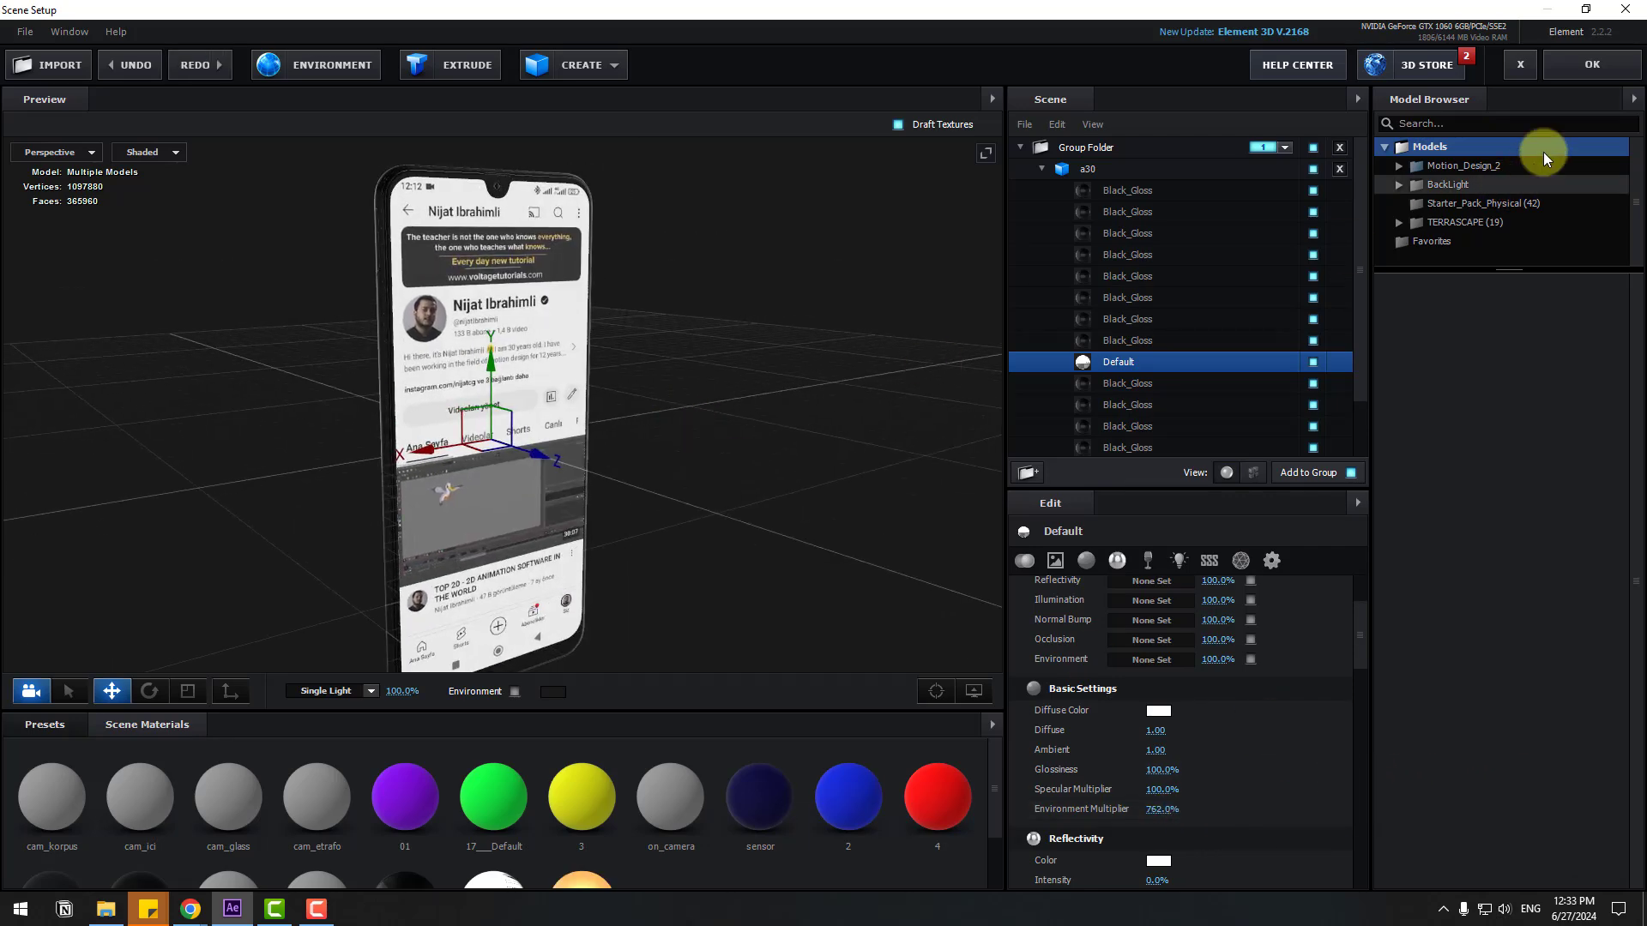
left_click(1598, 74)
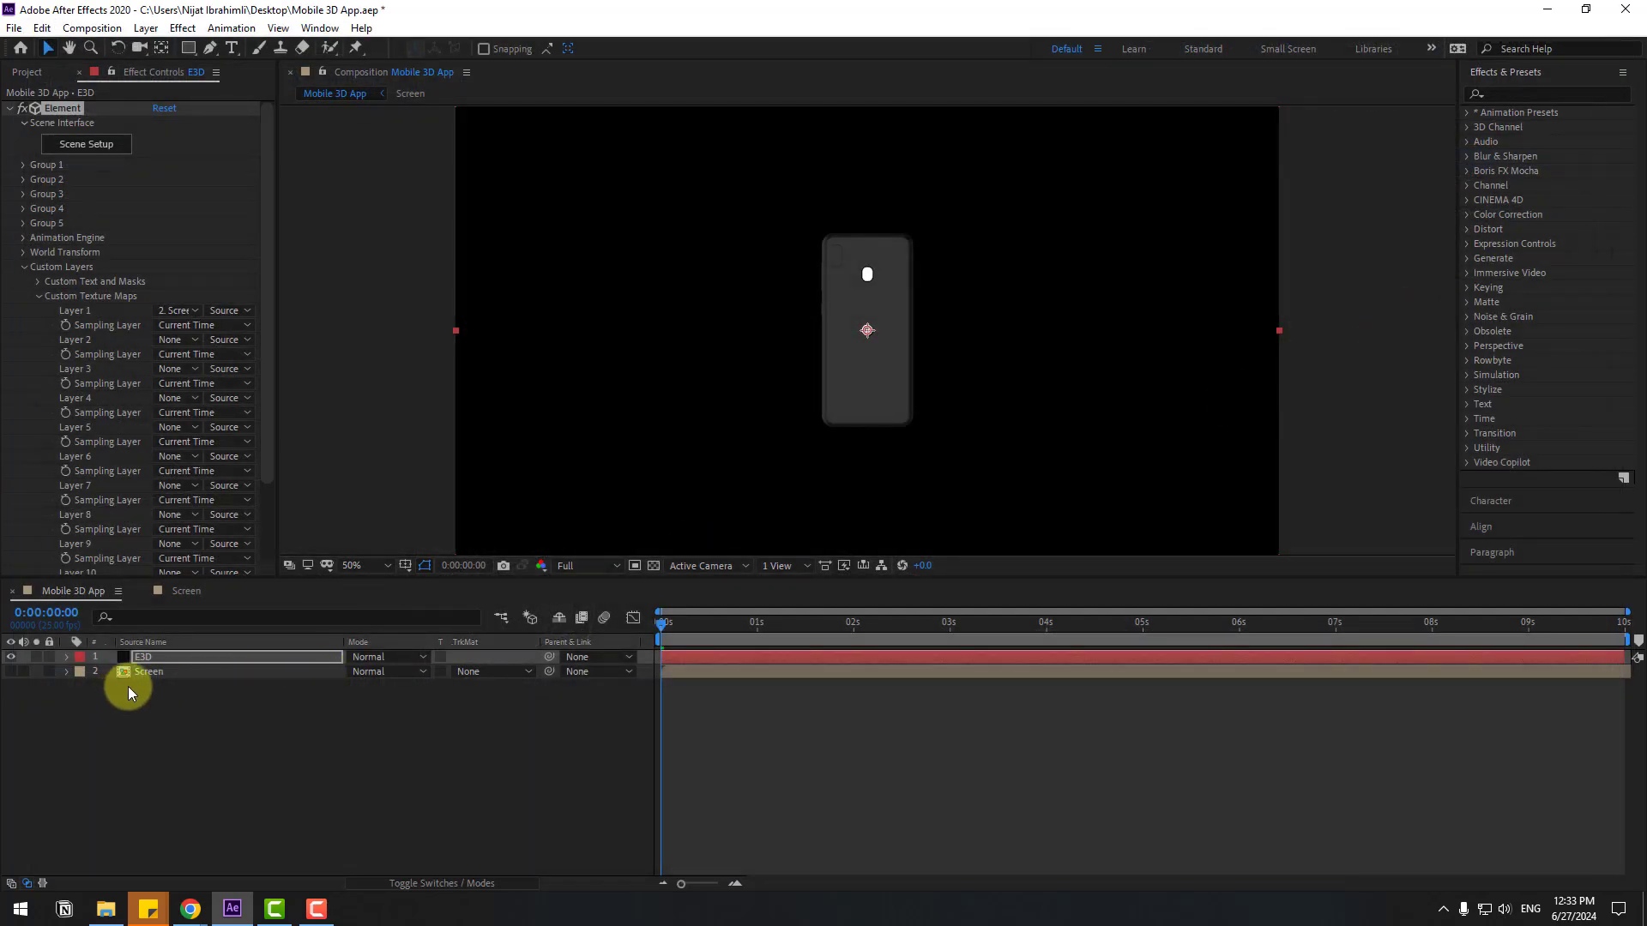
Create a Group 1 null from the Element effect's group utilities on the E3D layer.
left_click(139, 656)
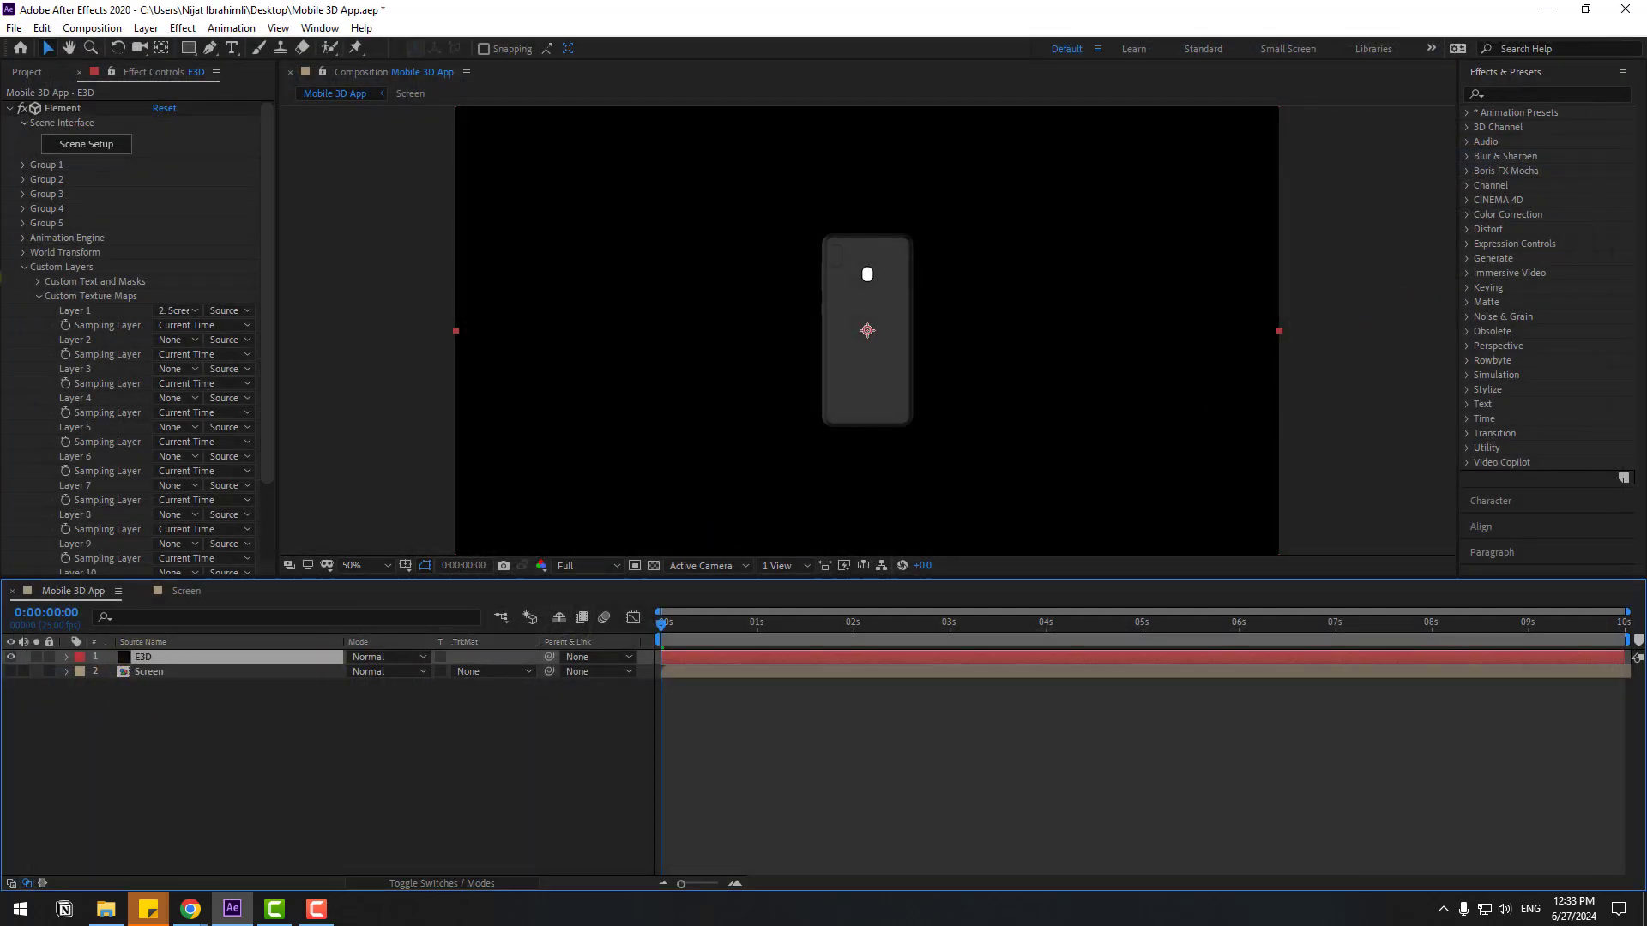
left_click(26, 269)
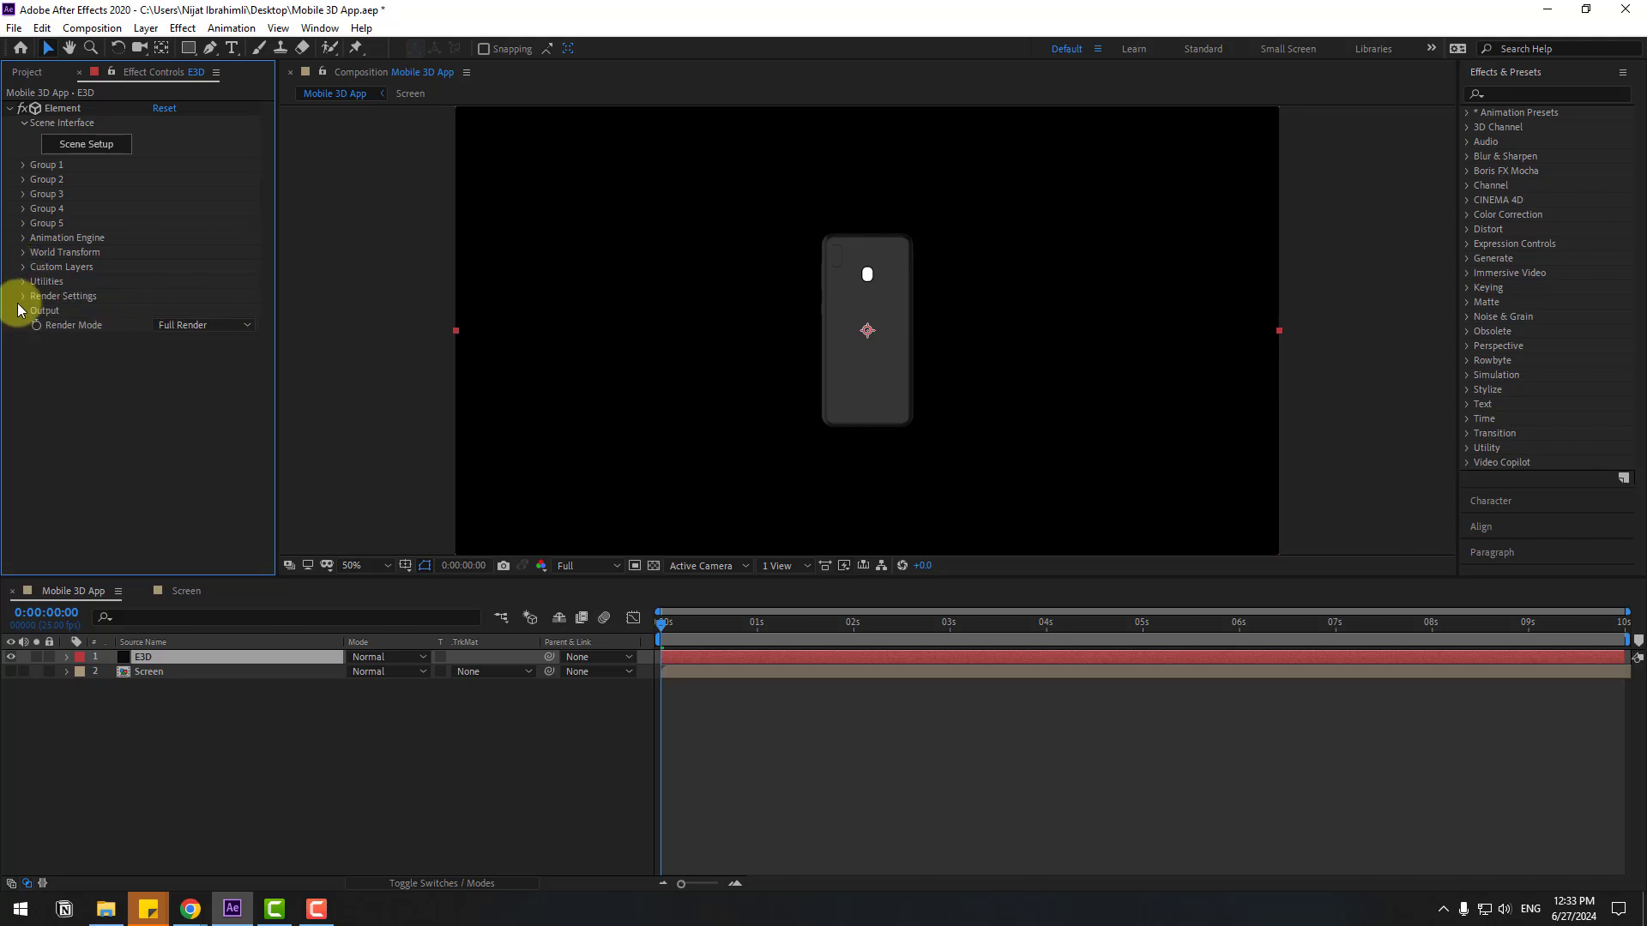
left_click(24, 163)
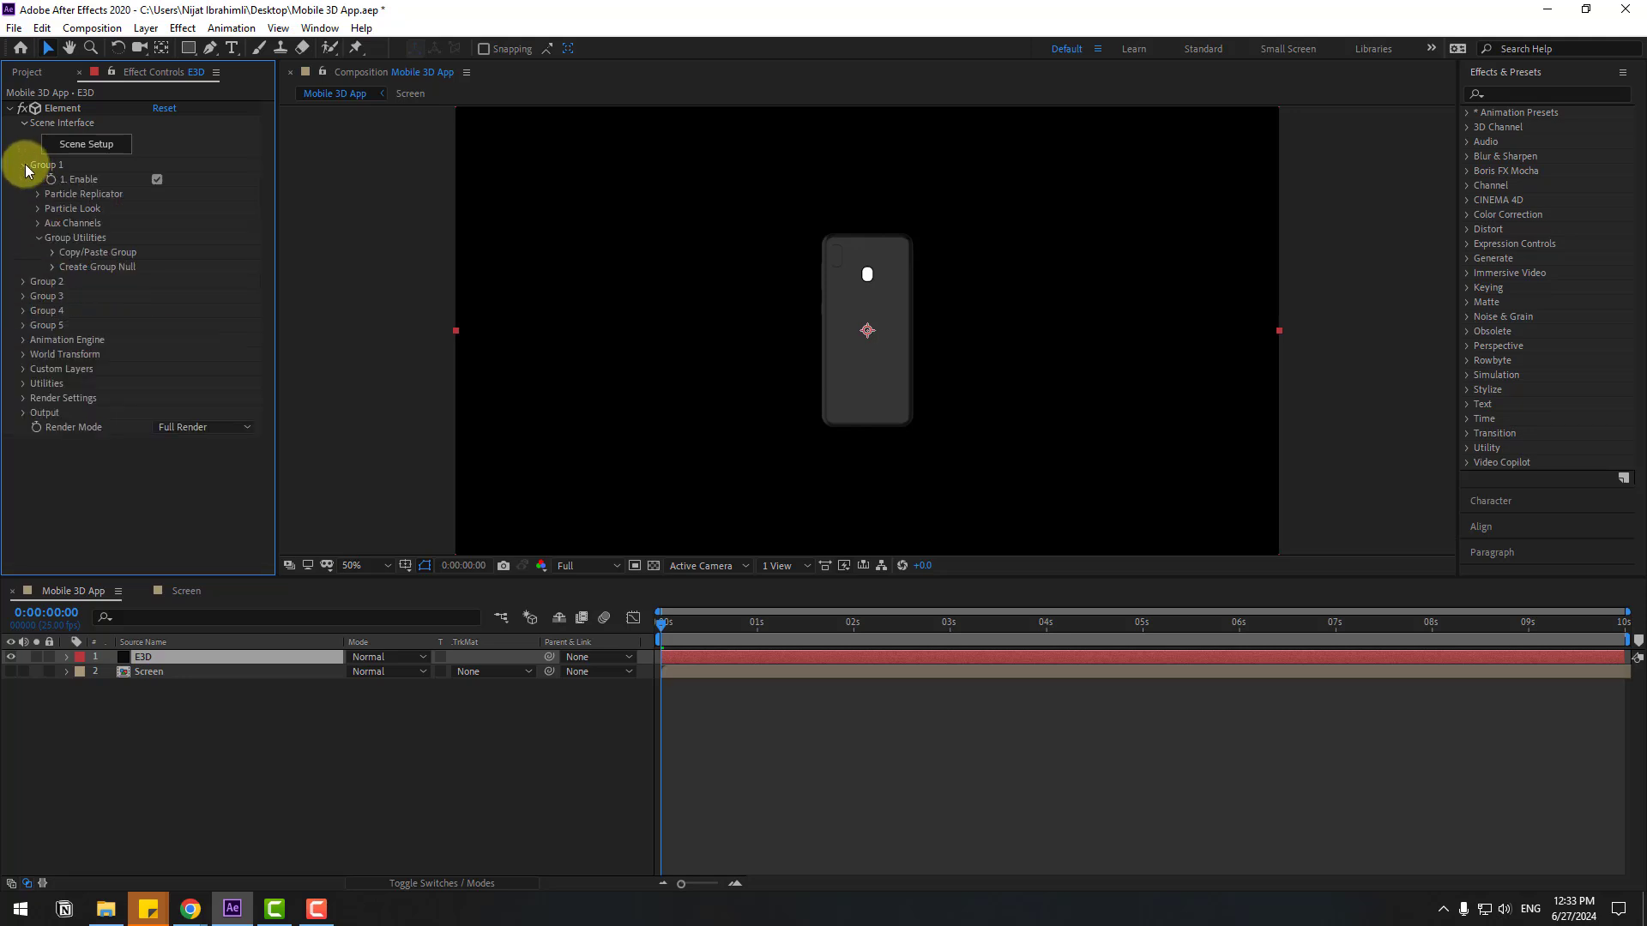
left_click(52, 267)
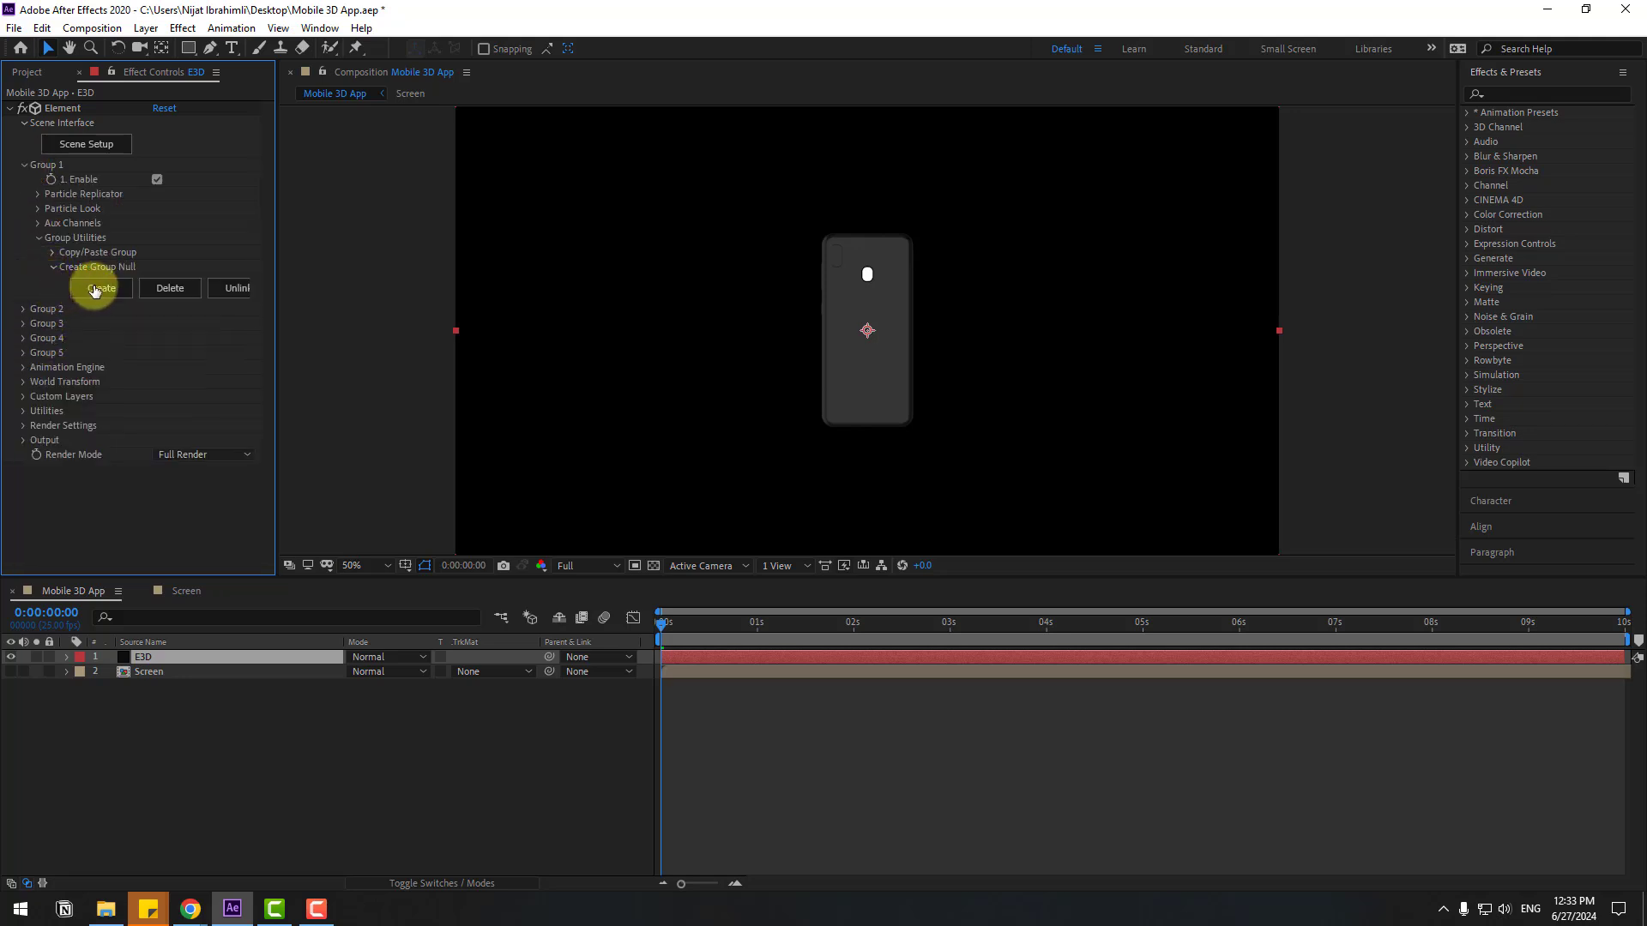
left_click(96, 289)
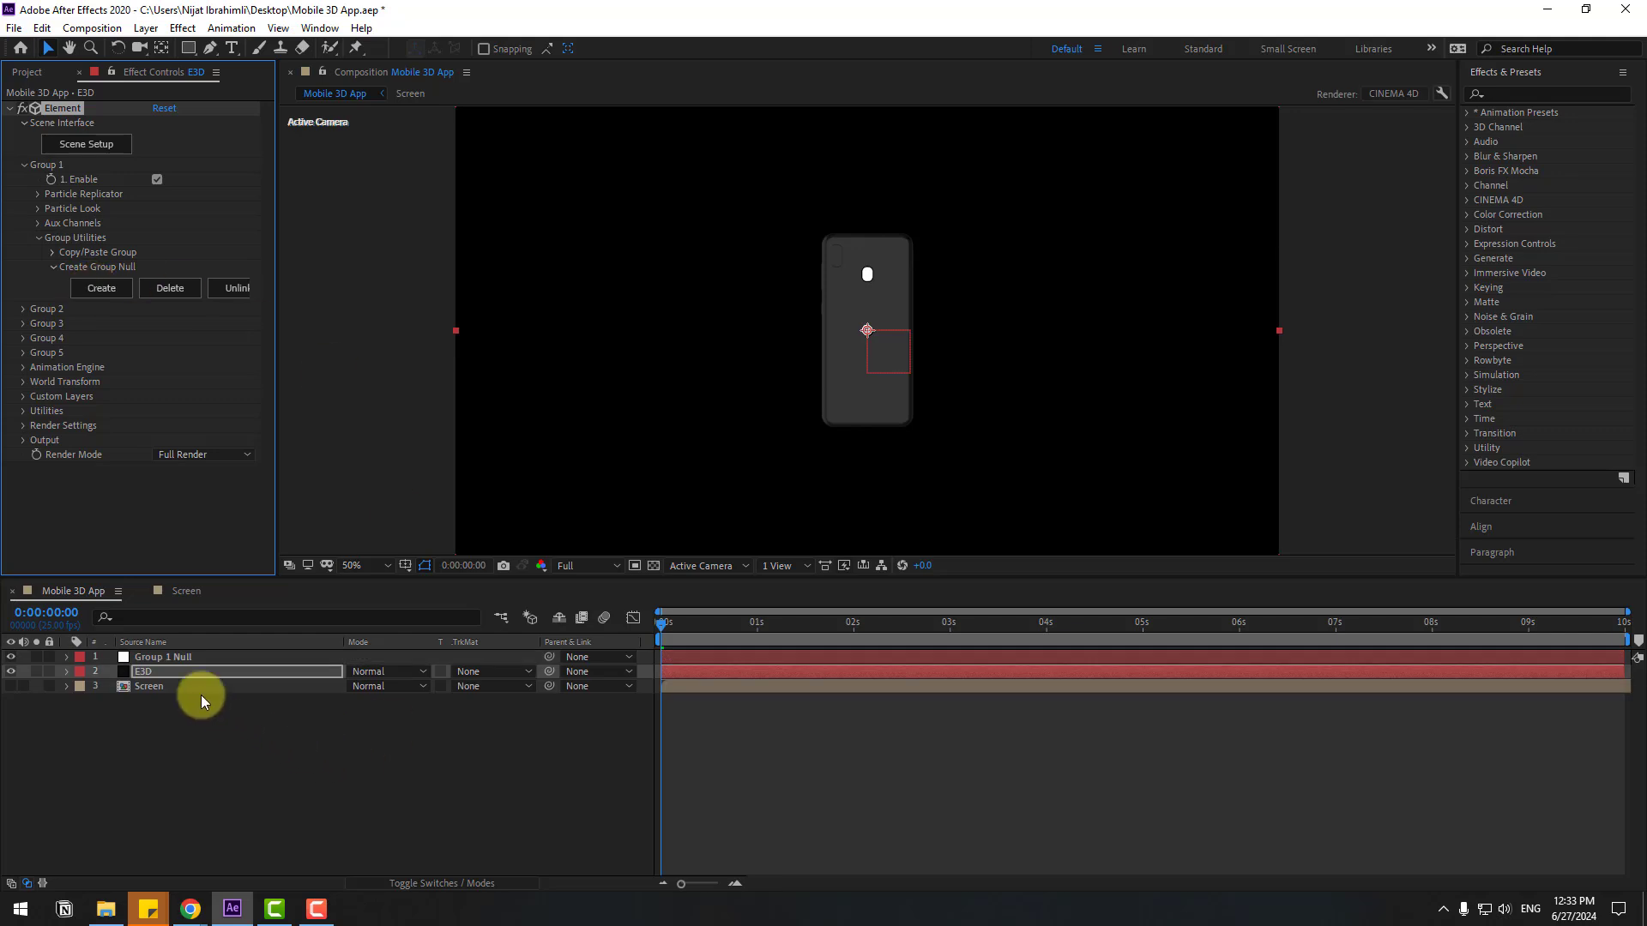
Set the Y Rotation of the Group 1 Null to 164° so the phone's display faces the camera.
left_click(165, 660)
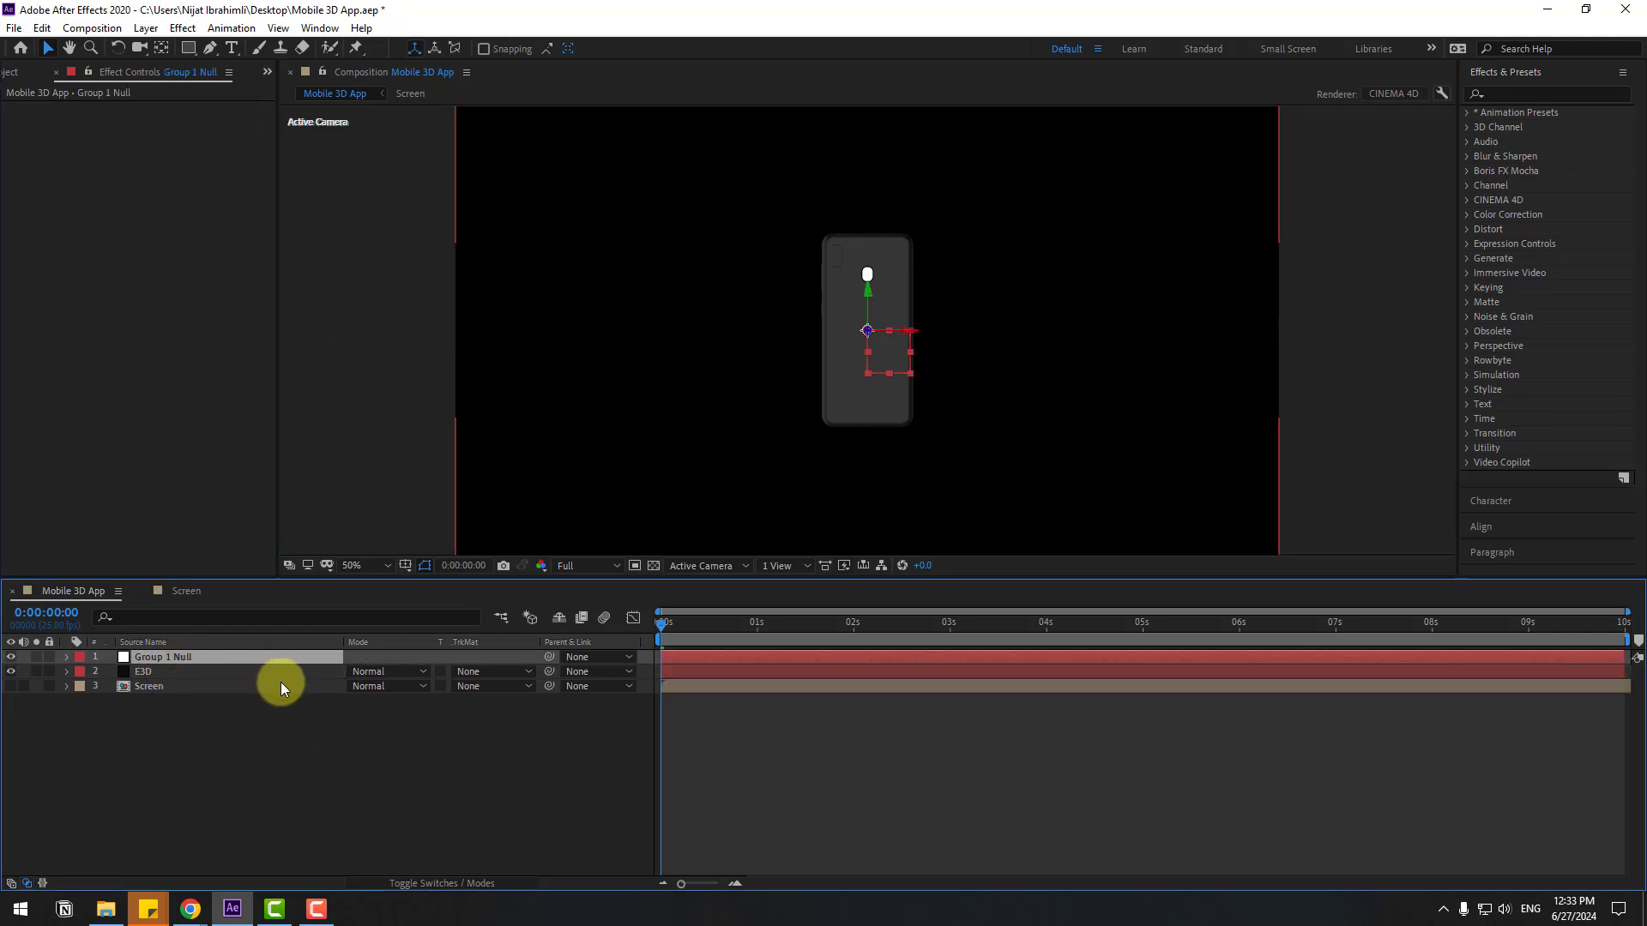
key("r")
left_click_drag(367, 700, 489, 680)
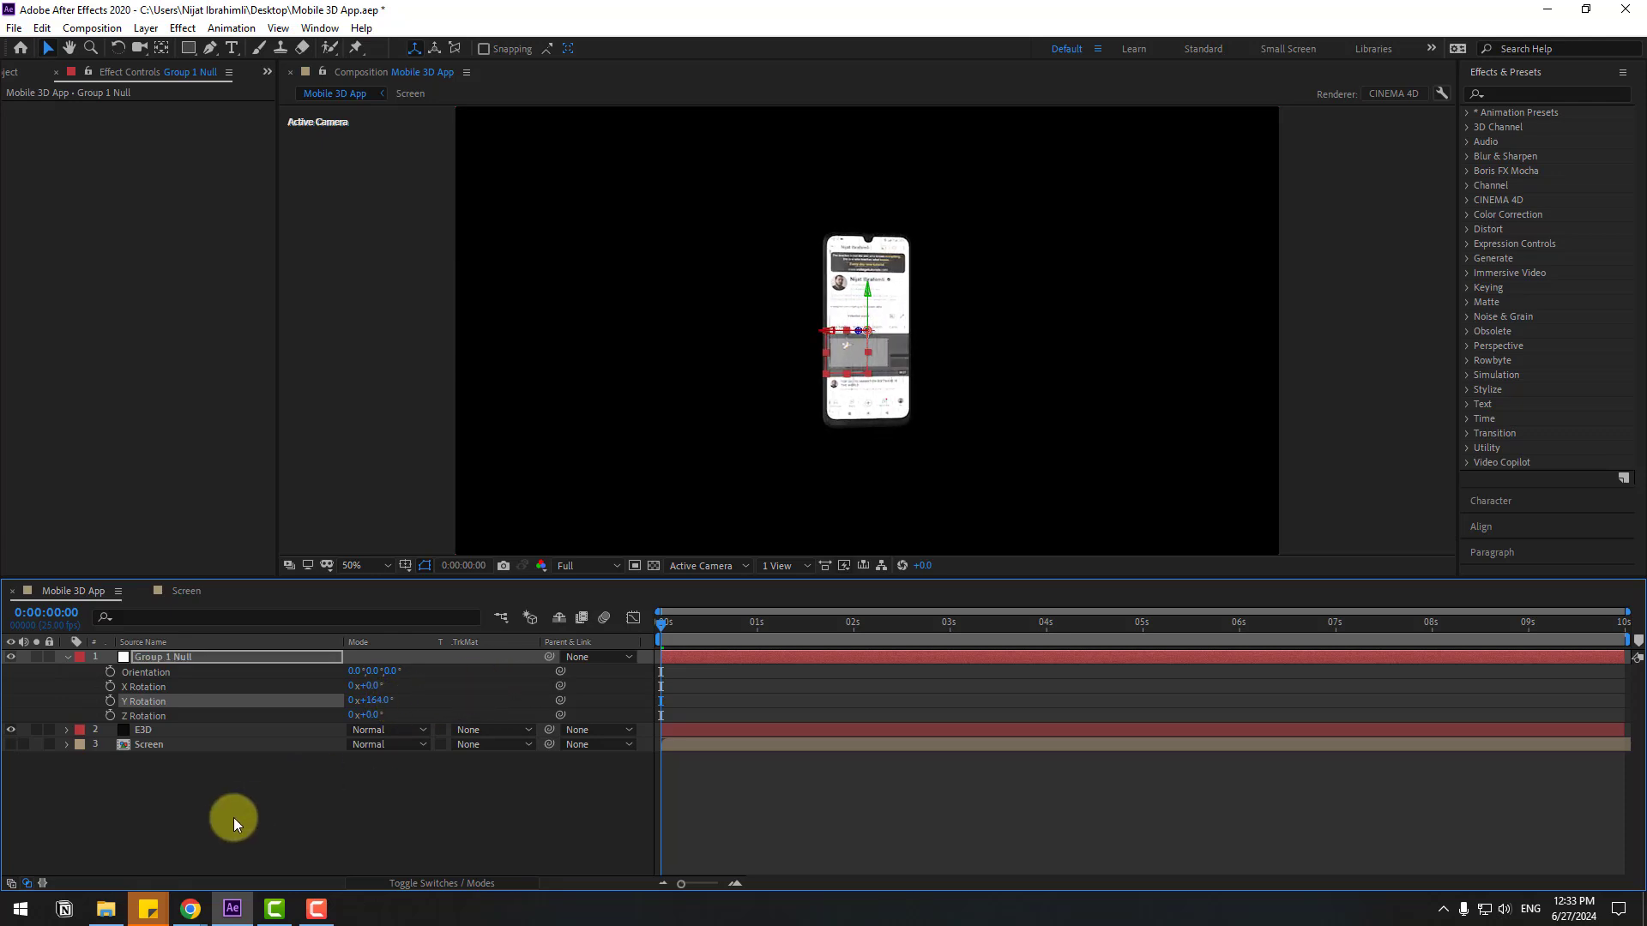
Create a comp-sized solid named BG and place it beneath all other layers.
left_click(233, 817)
right_click(260, 810)
mouse_move(360, 625)
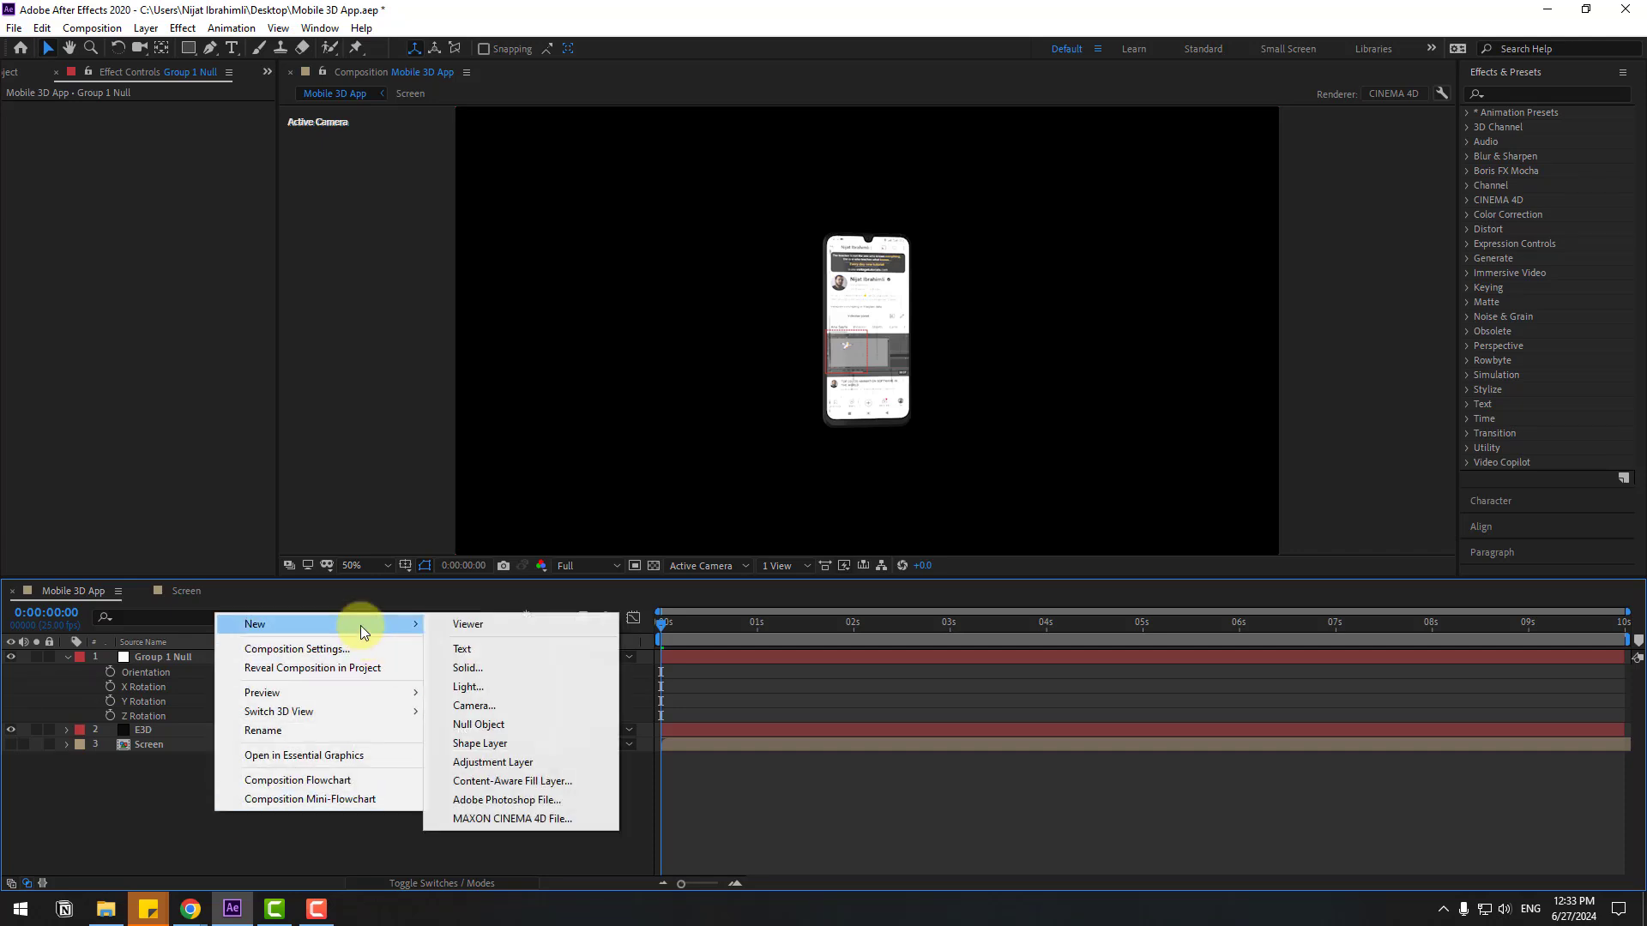
left_click(525, 666)
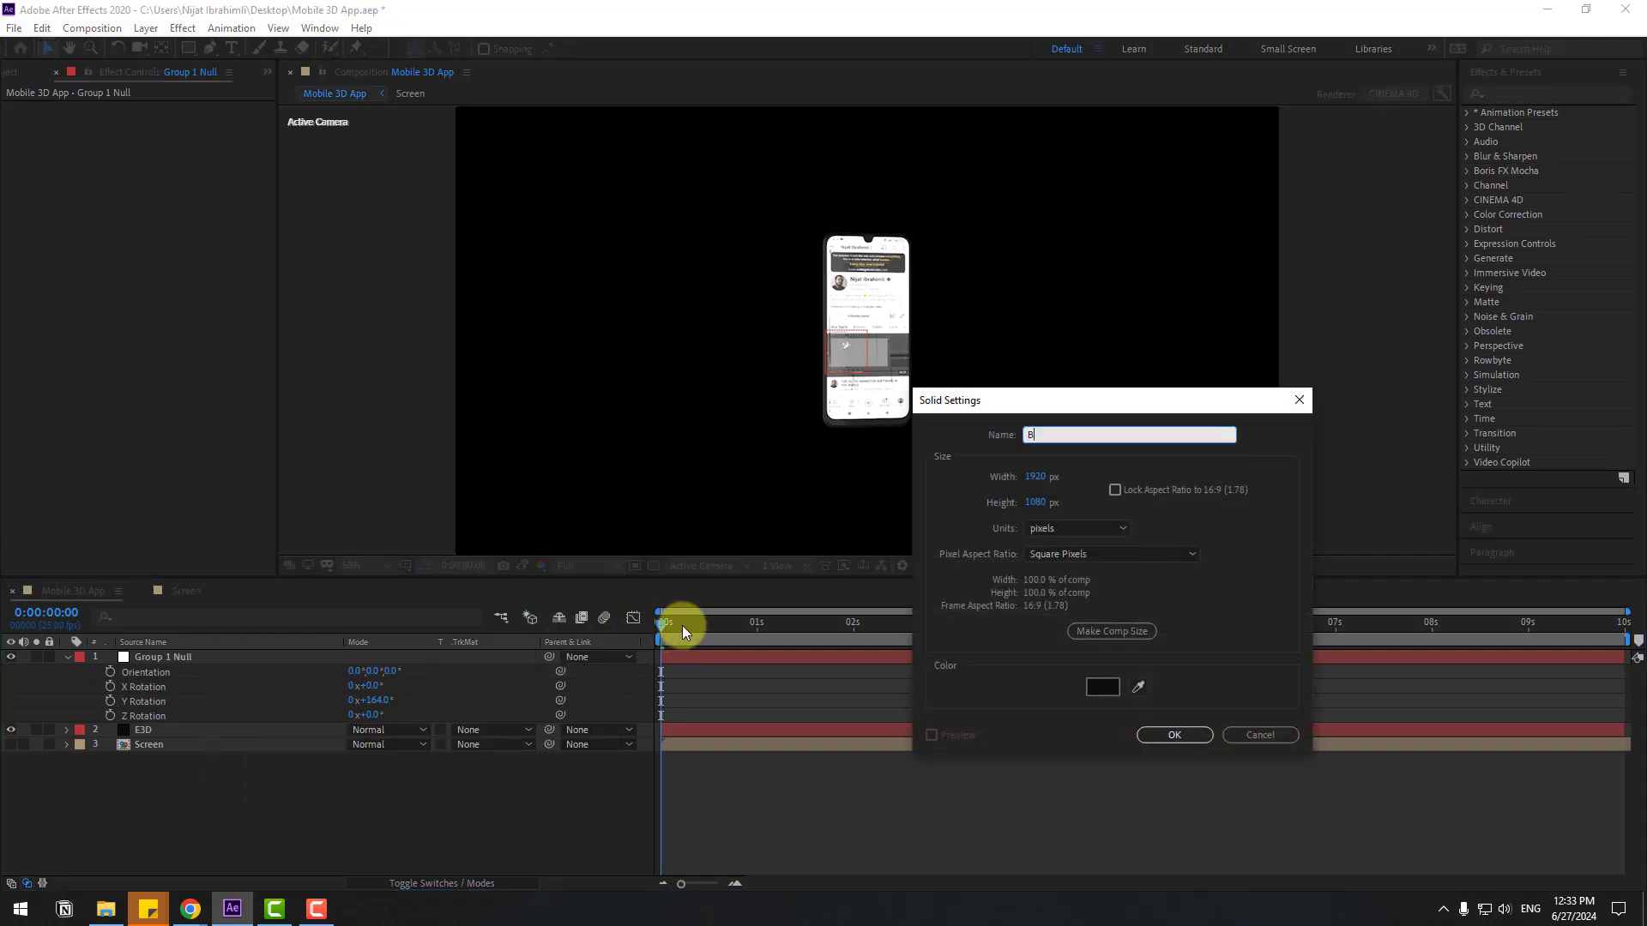
left_click(1168, 735)
left_click_drag(141, 662, 167, 800)
Apply the Gradient Ramp effect to the BG layer and set its Ramp Shape to Radial Ramp.
left_click(1529, 96)
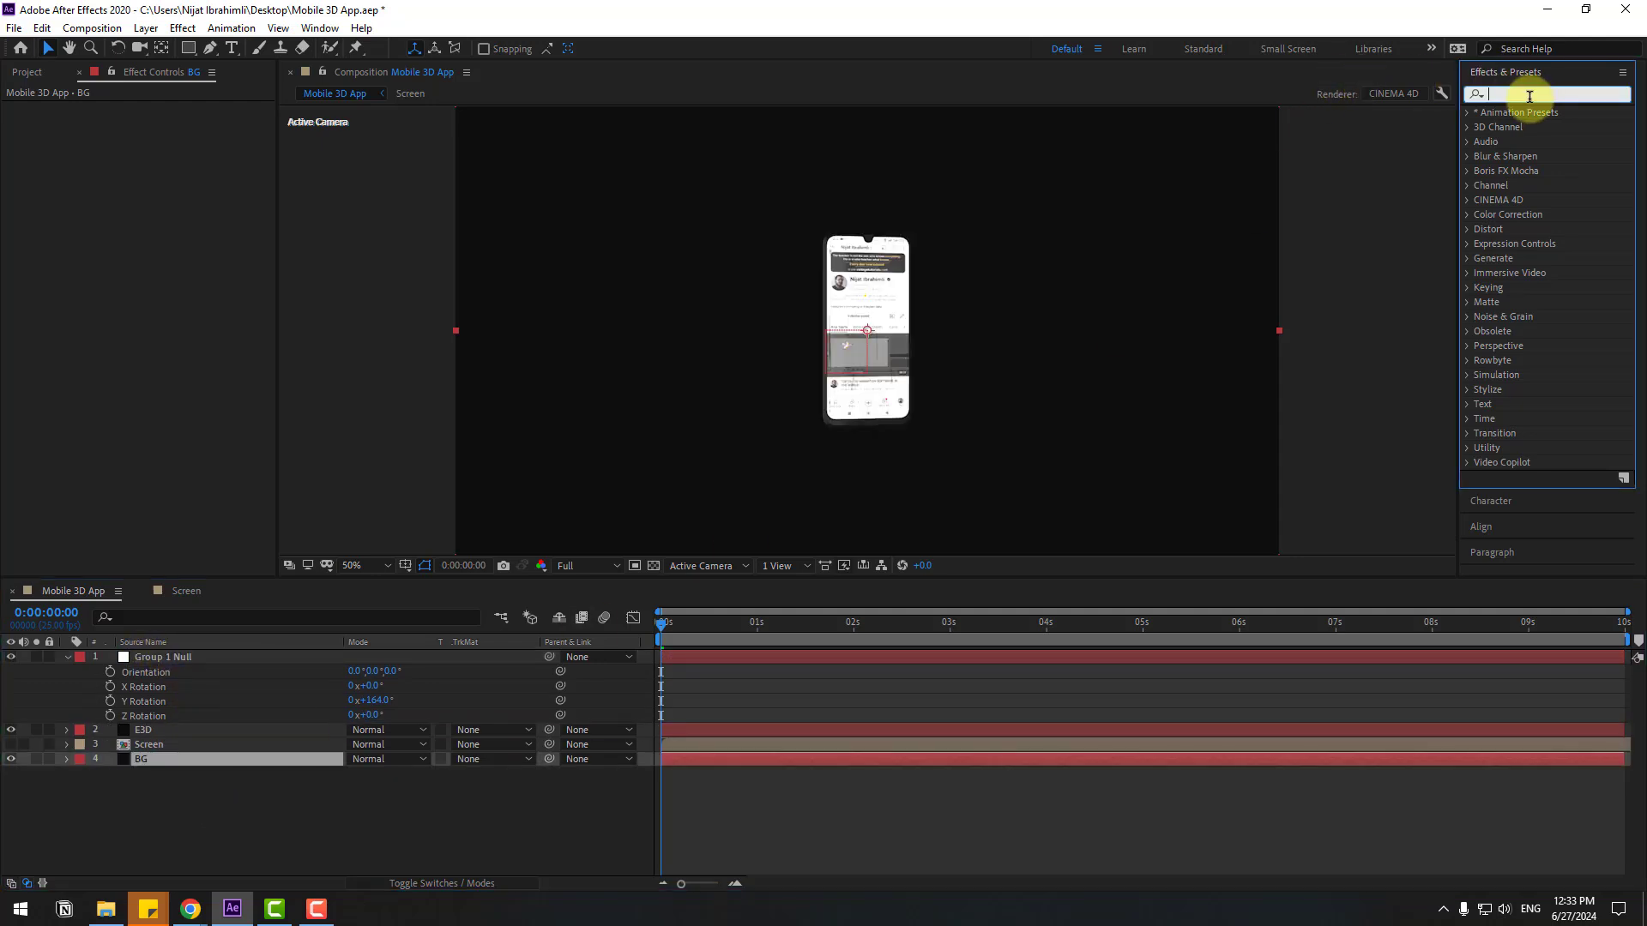
type("grad")
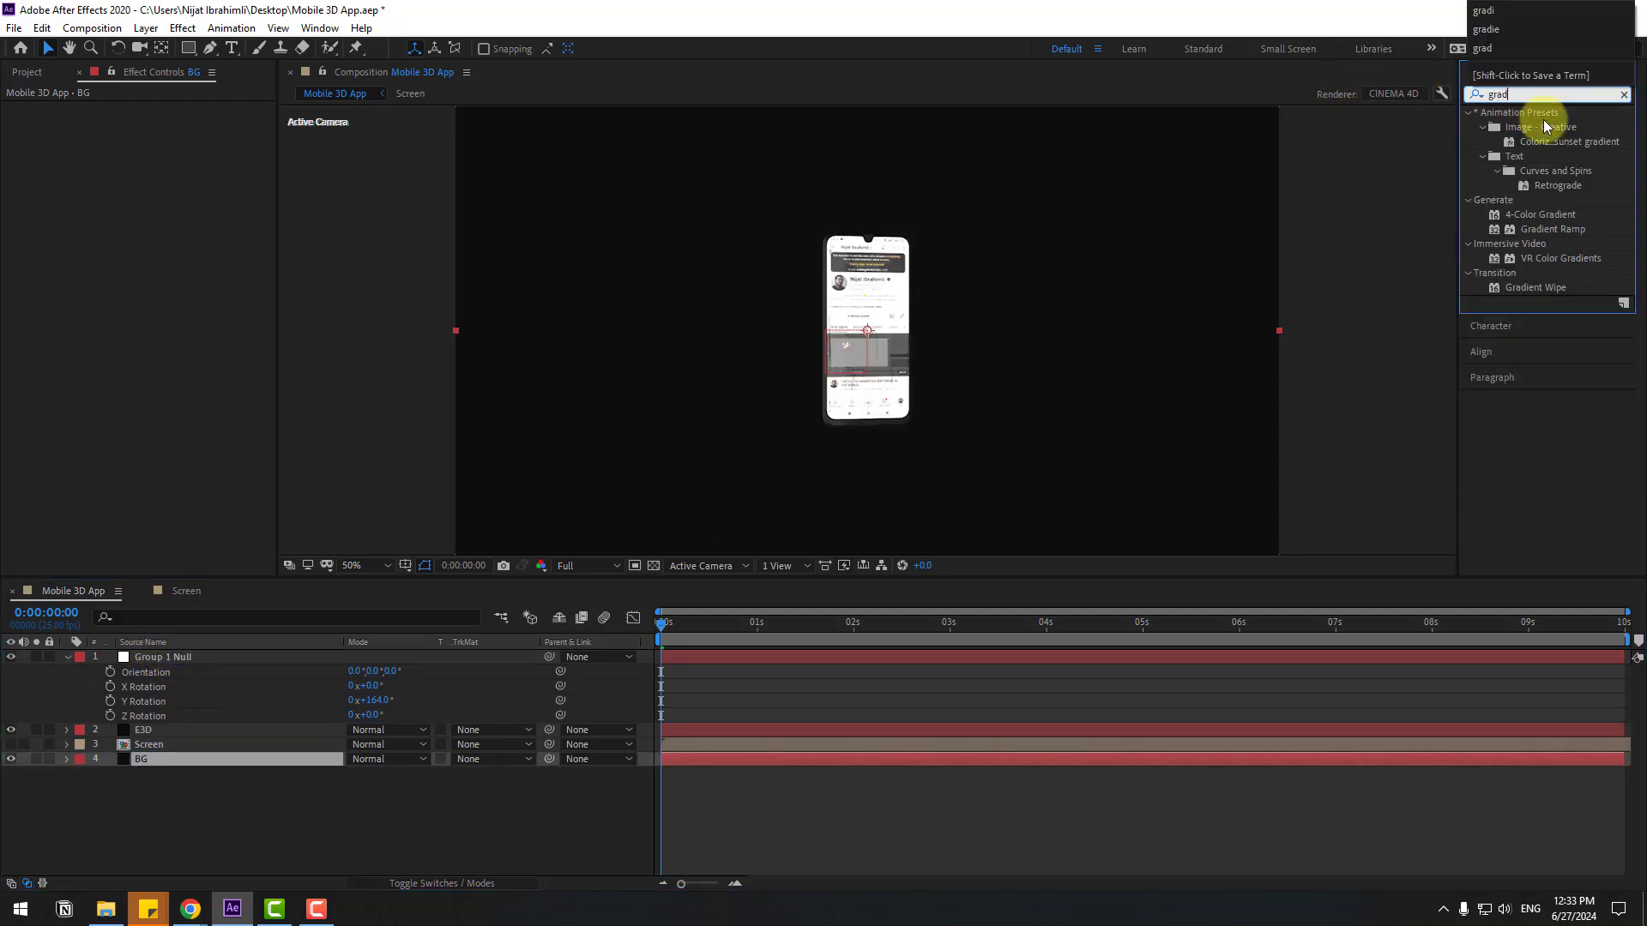
left_click_drag(1543, 234, 177, 757)
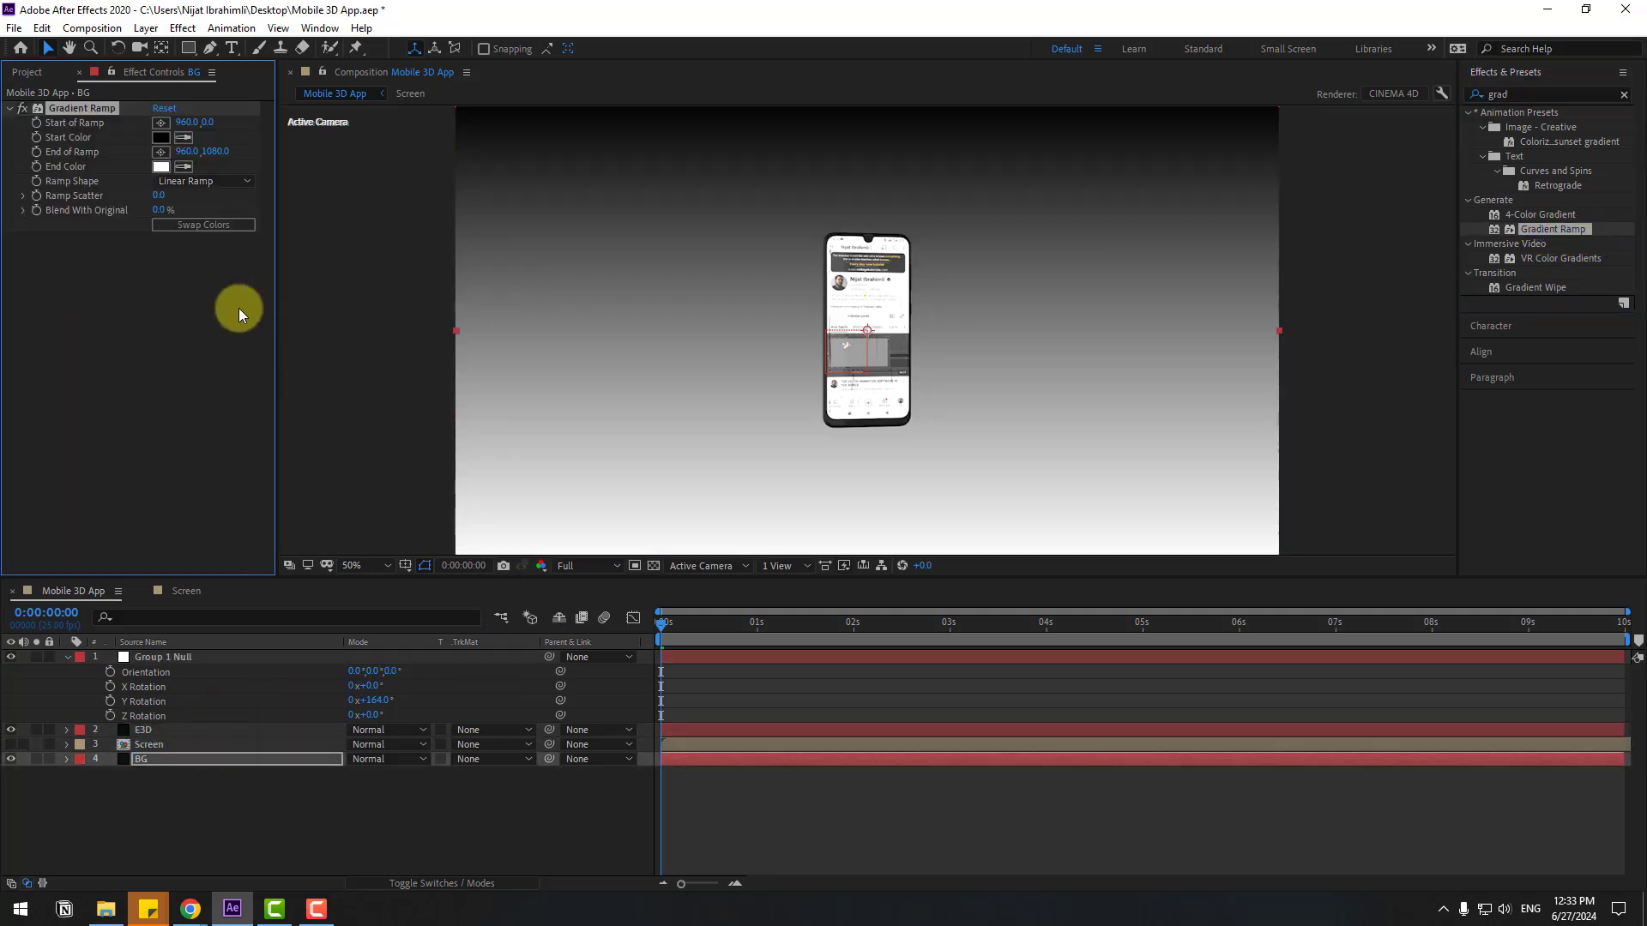
left_click(219, 182)
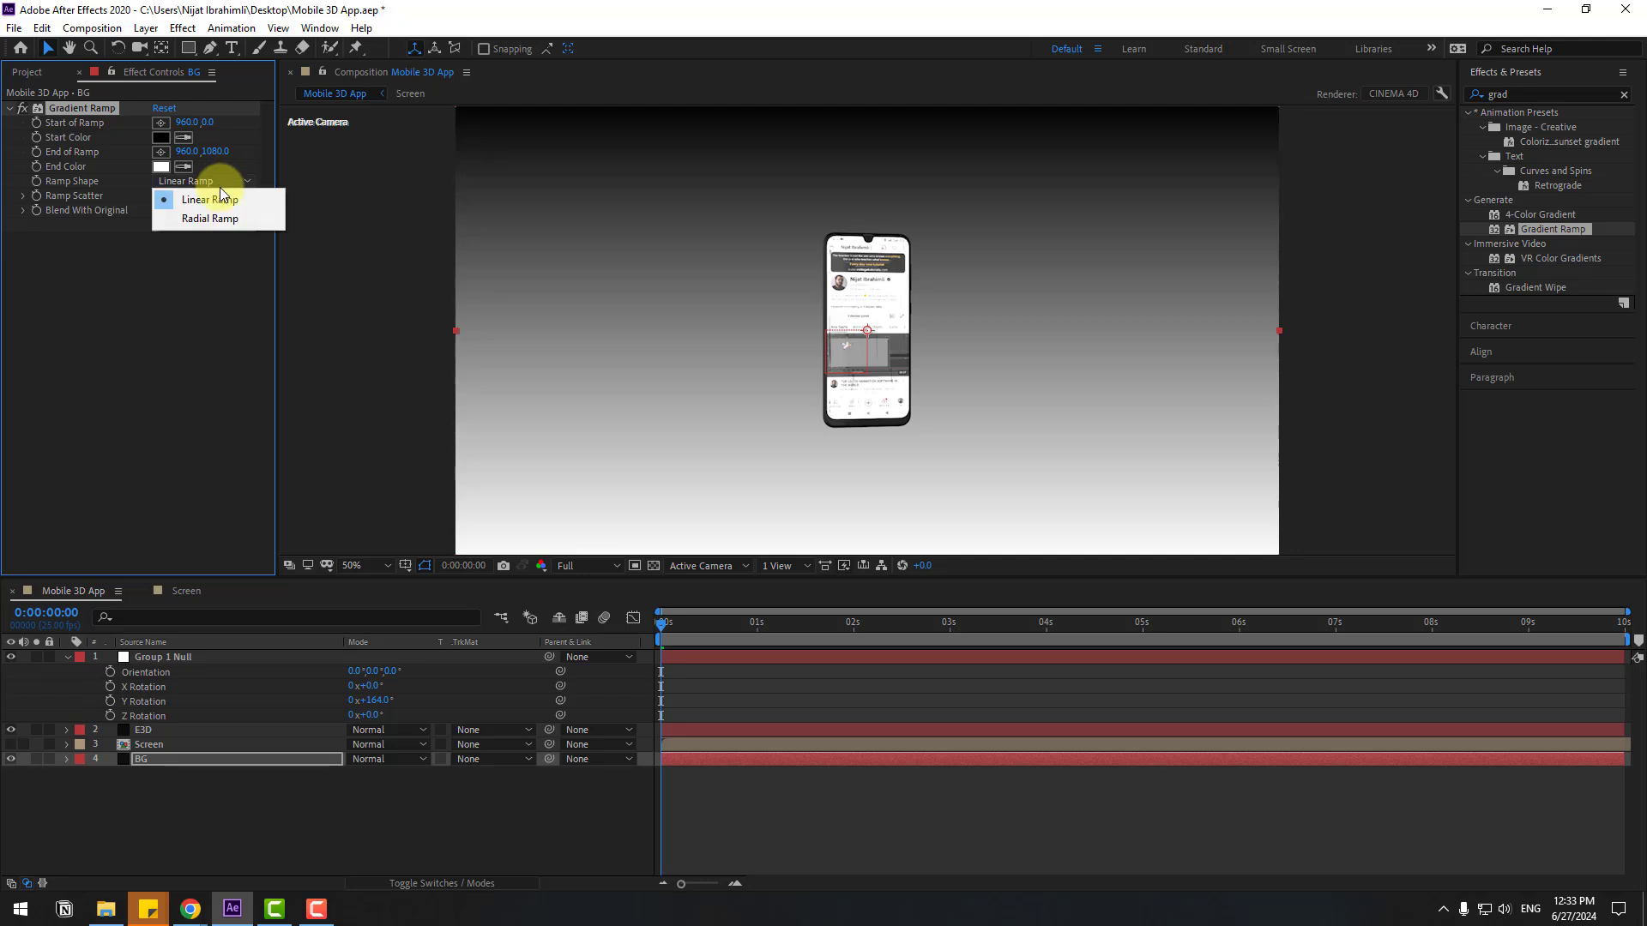
left_click(229, 221)
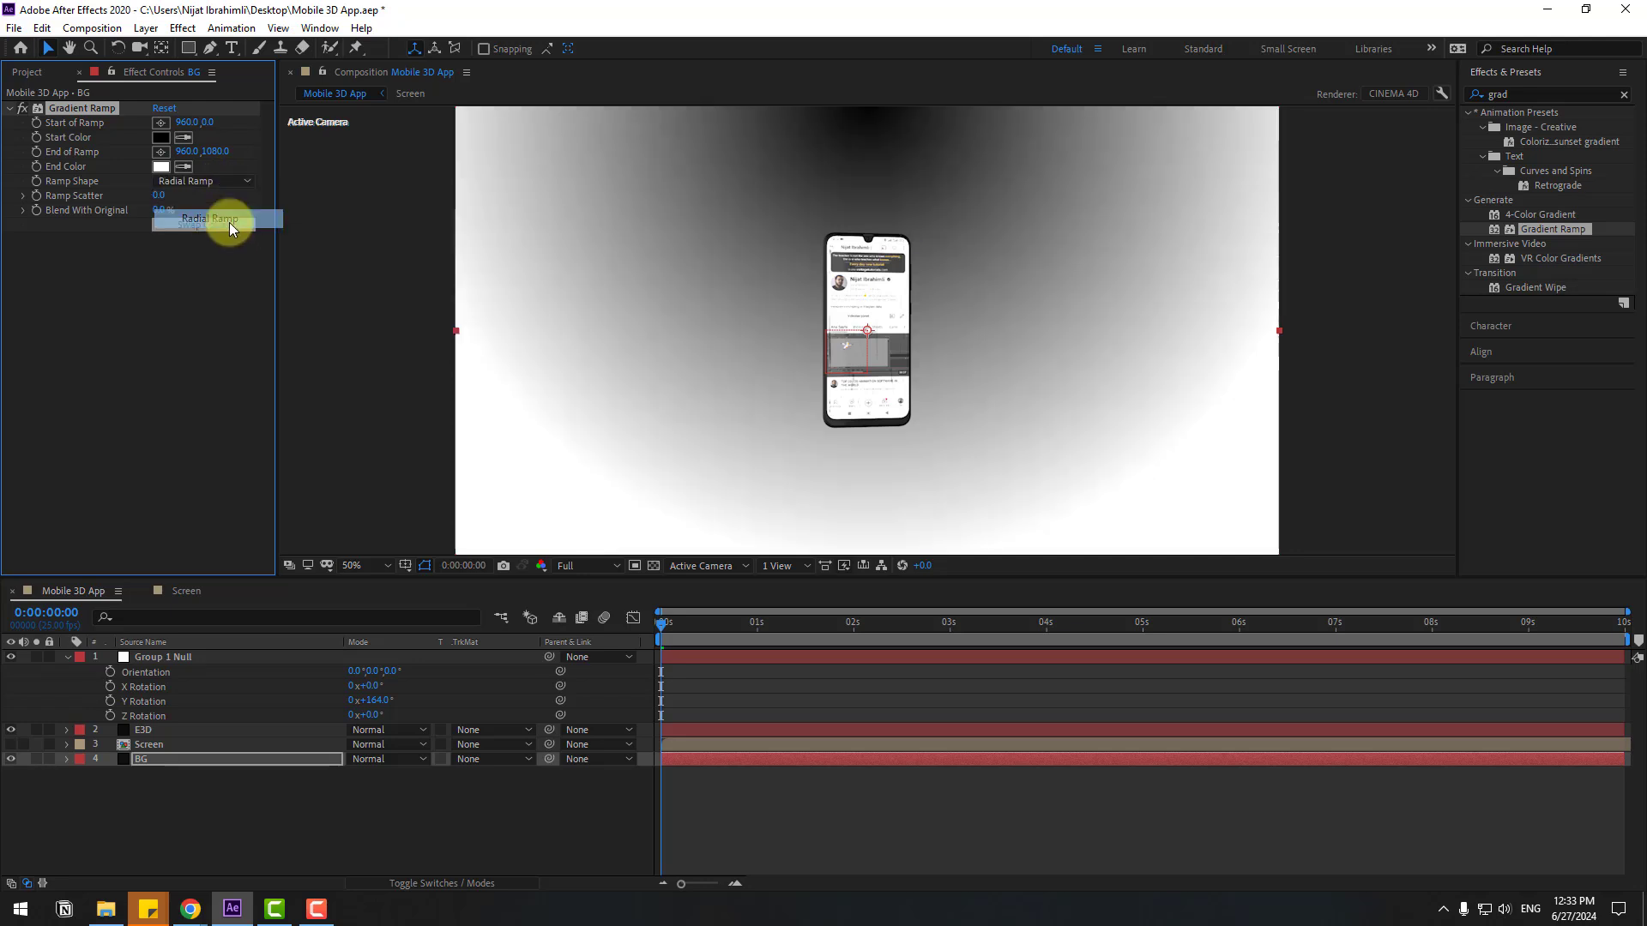
Set the gradient's End Color to blue 3896FF and its Start Color to a very pale blue, about E9FAFF.
left_click(162, 166)
left_click(672, 736)
left_click(616, 658)
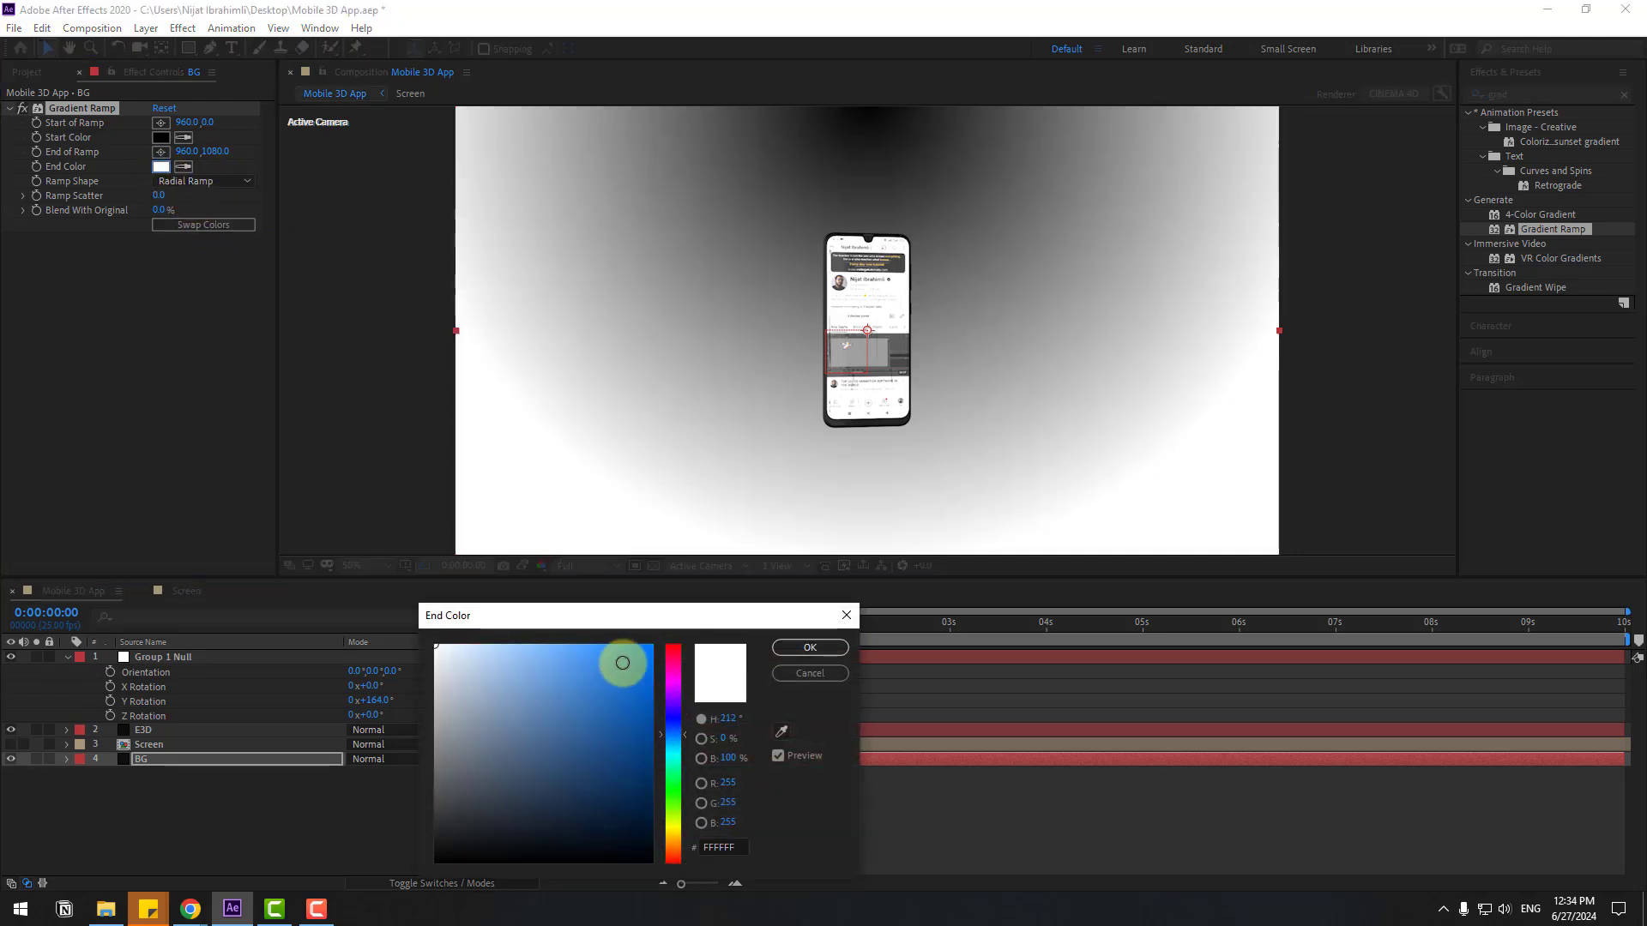
left_click(760, 643)
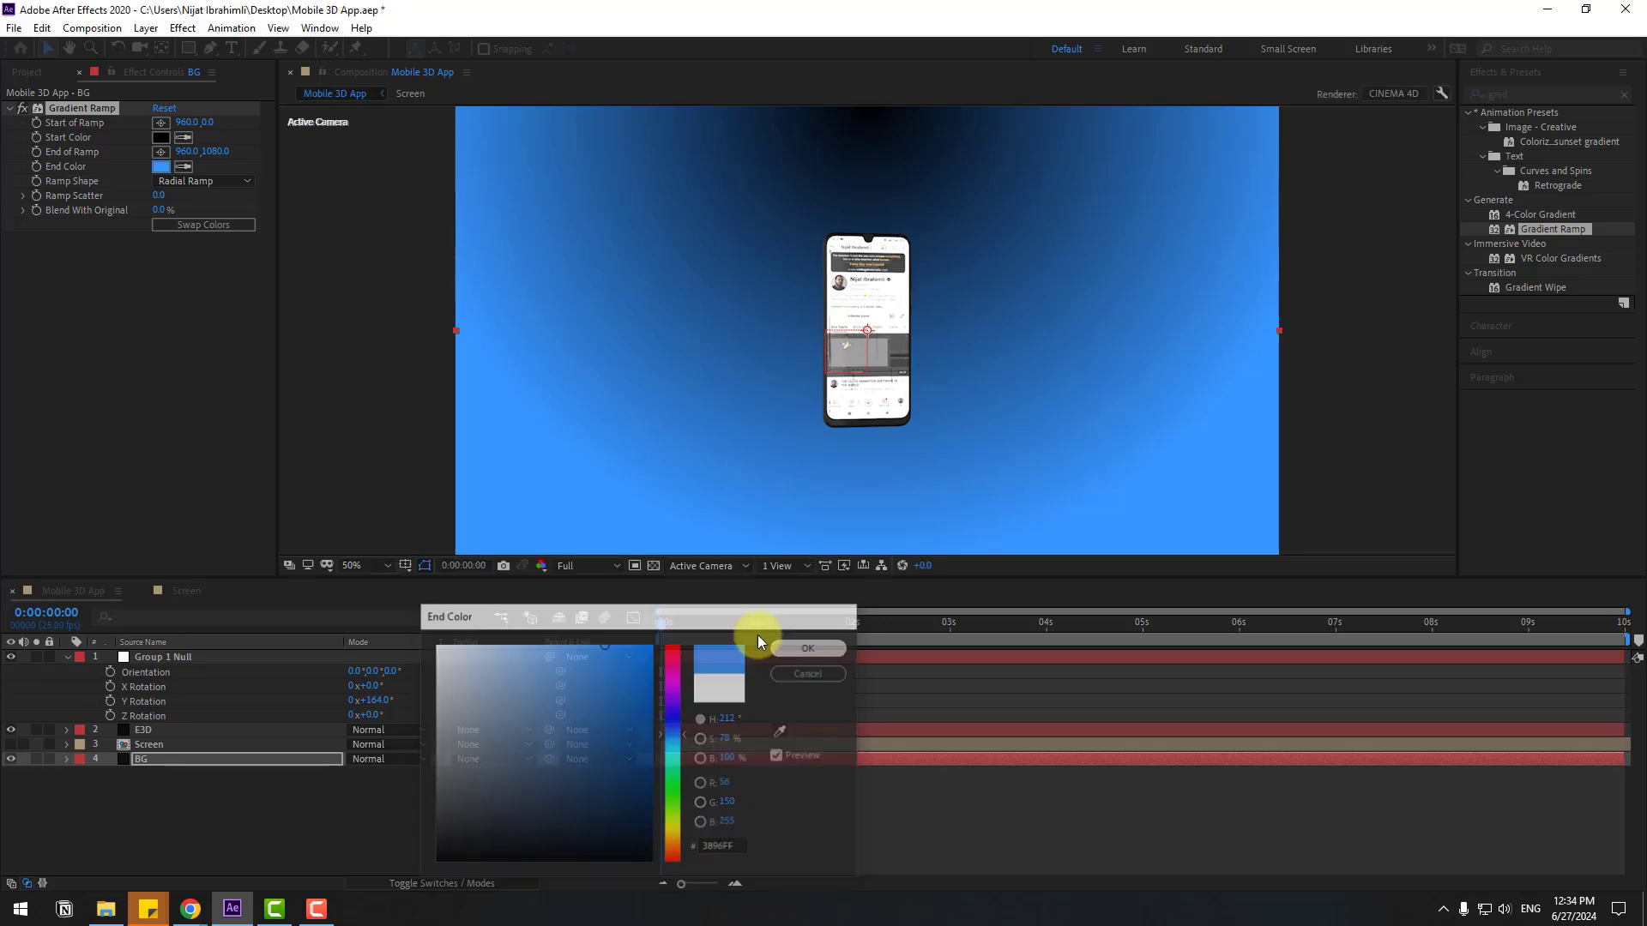
left_click(160, 138)
left_click(673, 744)
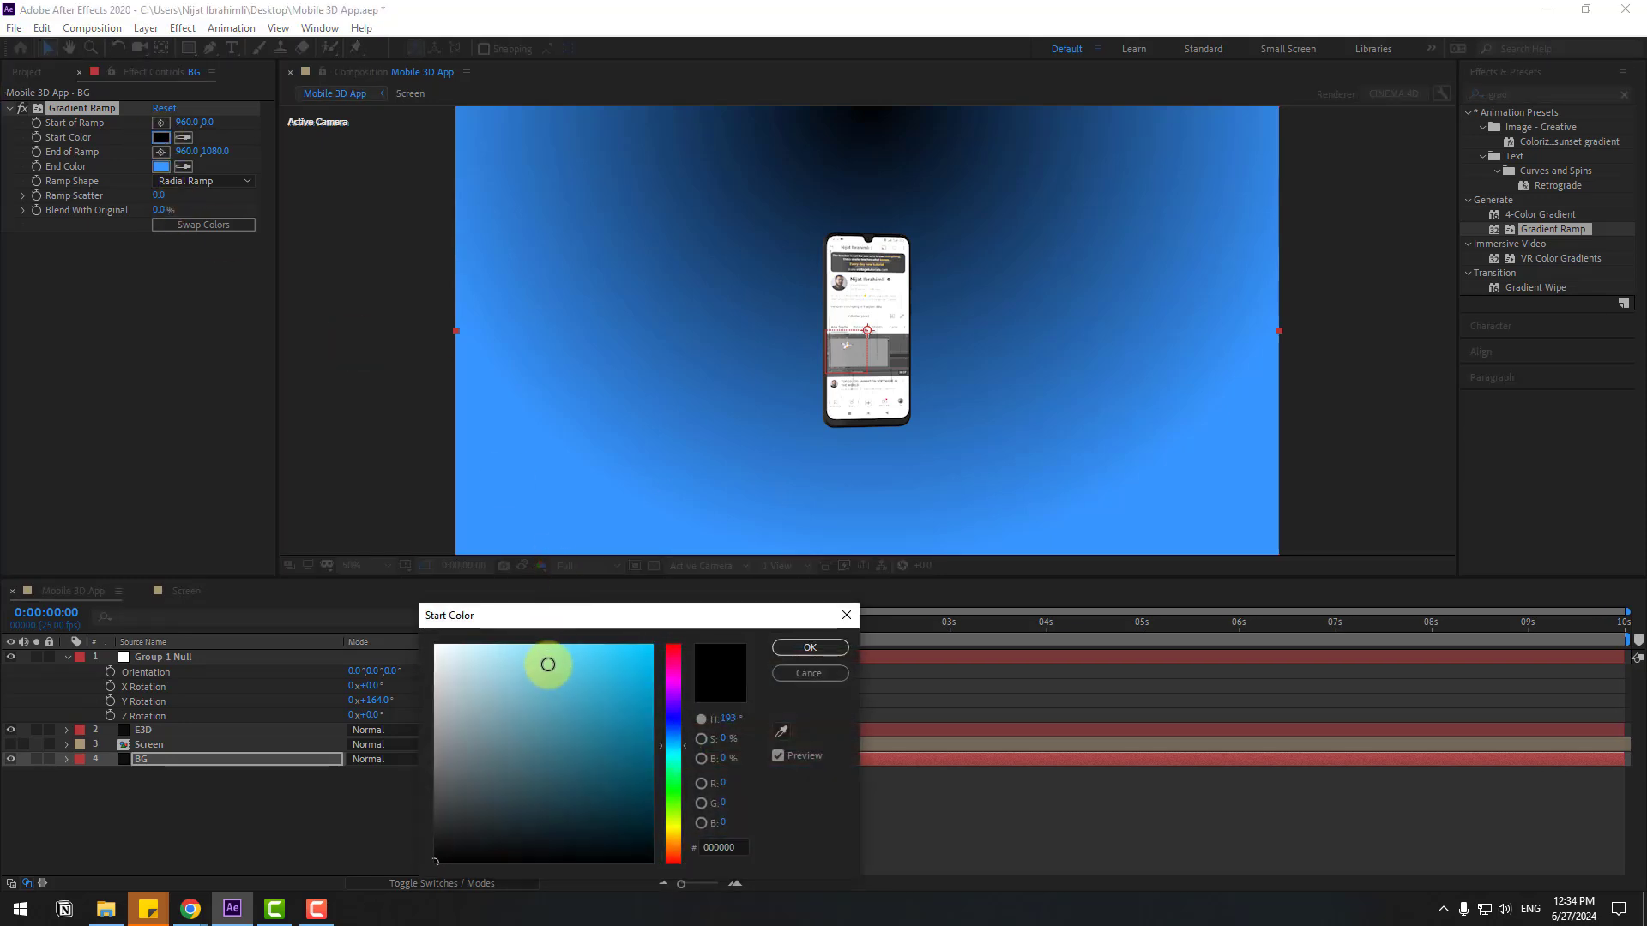
left_click_drag(548, 665, 441, 641)
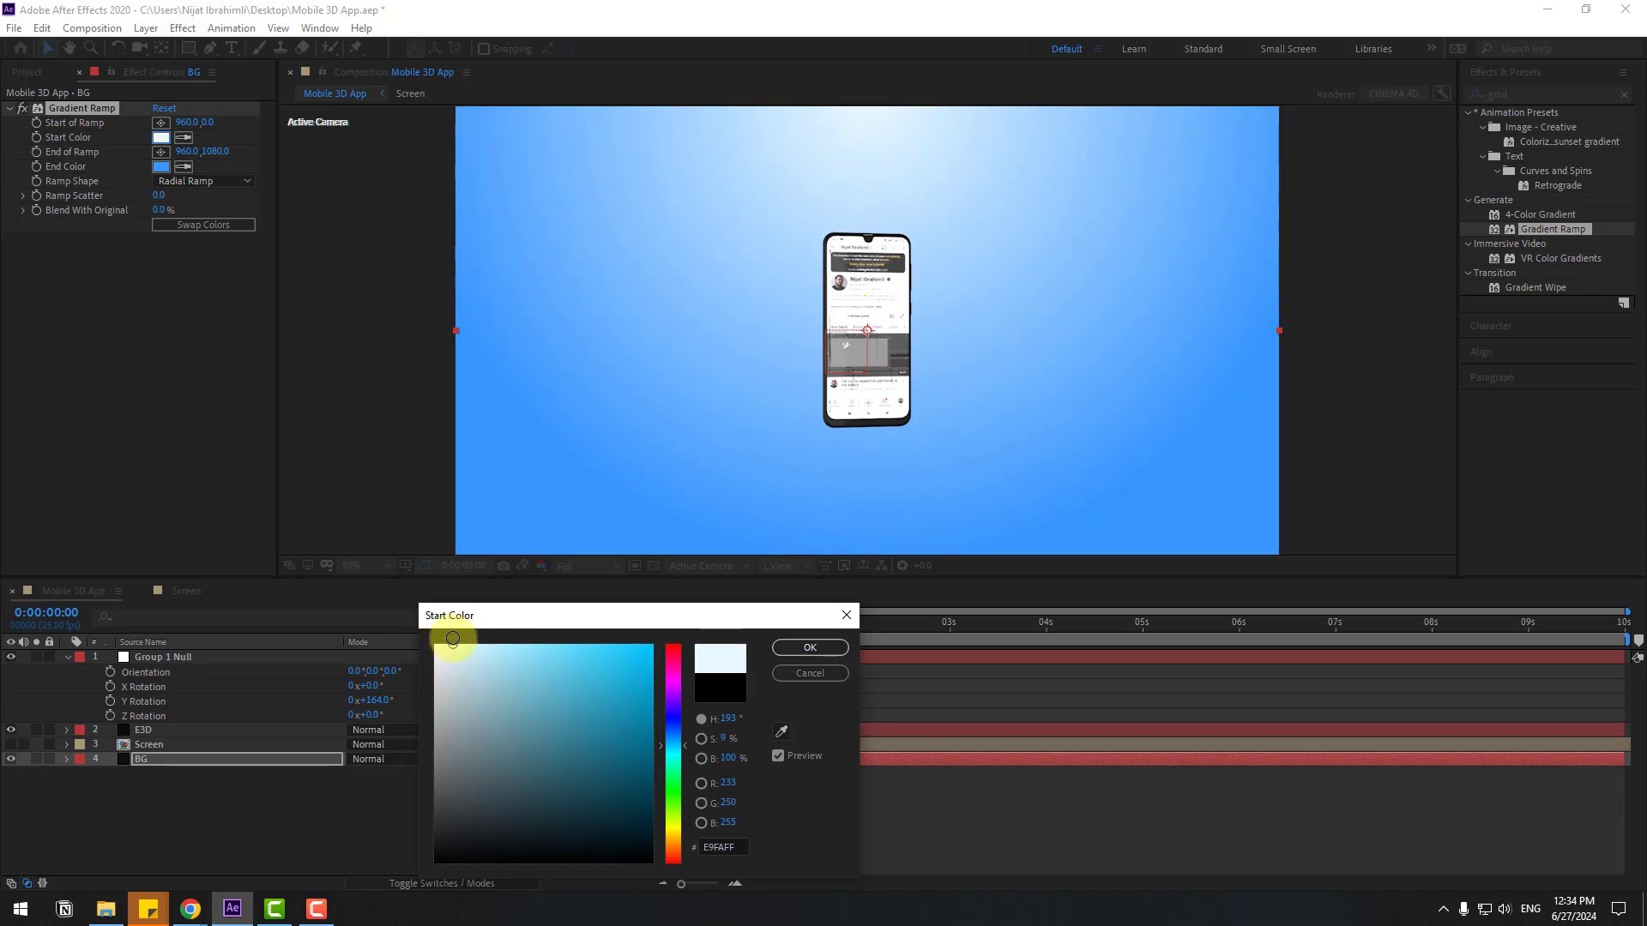
left_click(775, 645)
Move the gradient's start point to about 976, 452 behind the phone and its end point to about 960, 1456 below the frame.
scroll(786, 439, "down", 4)
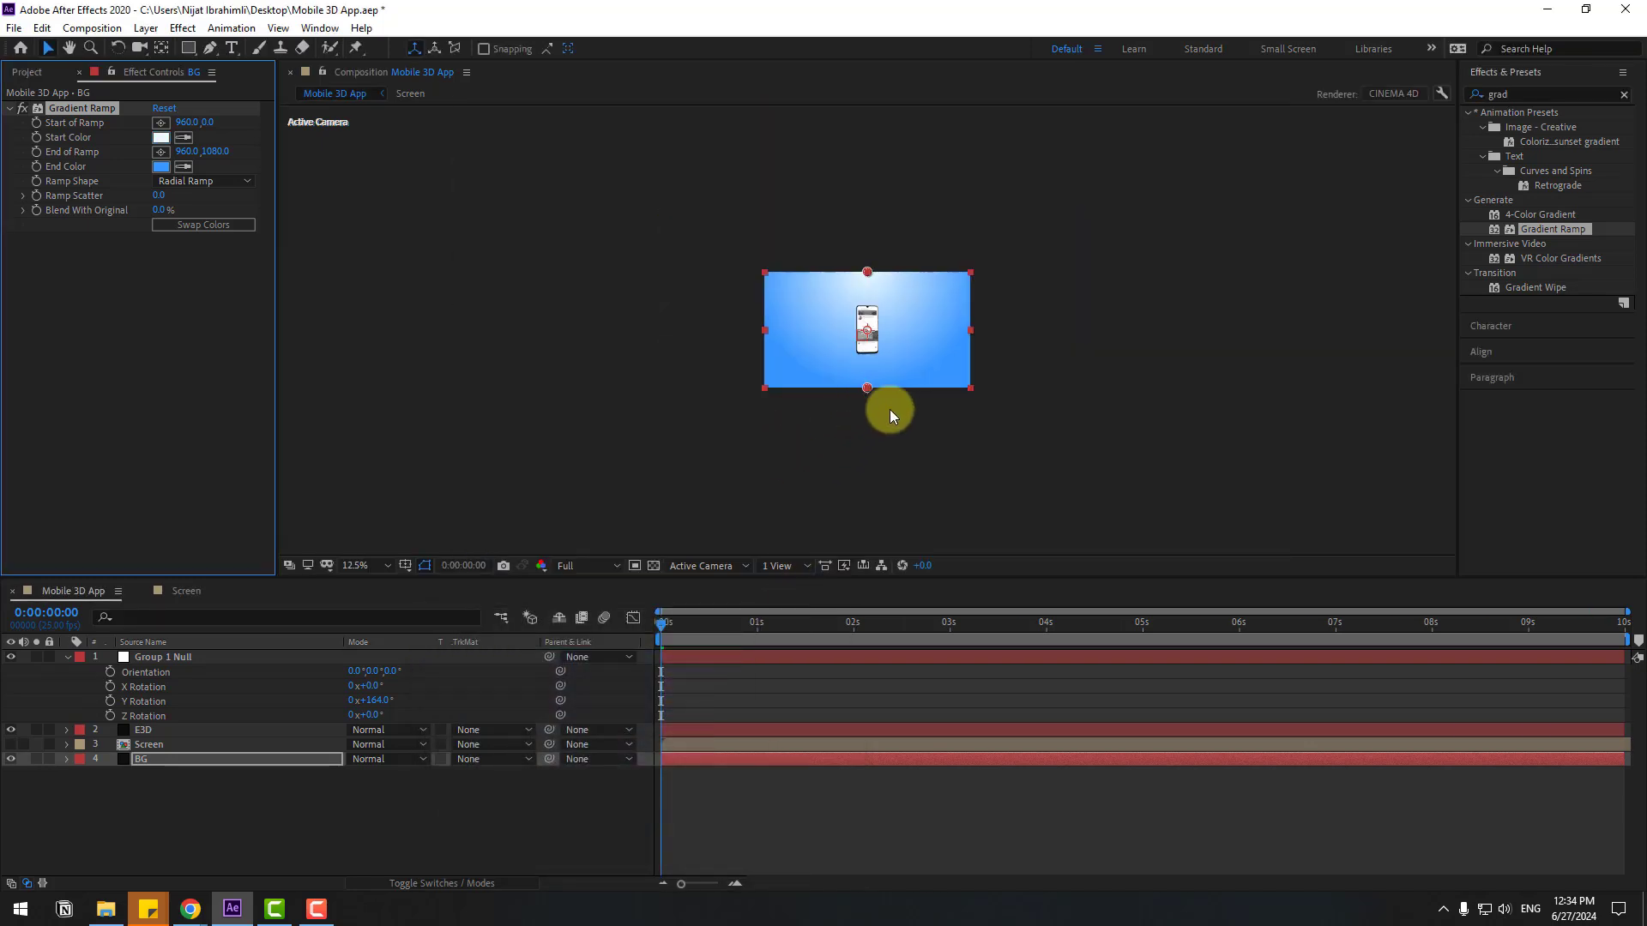
scroll(889, 410, "up", 2)
left_click_drag(868, 446, 869, 483)
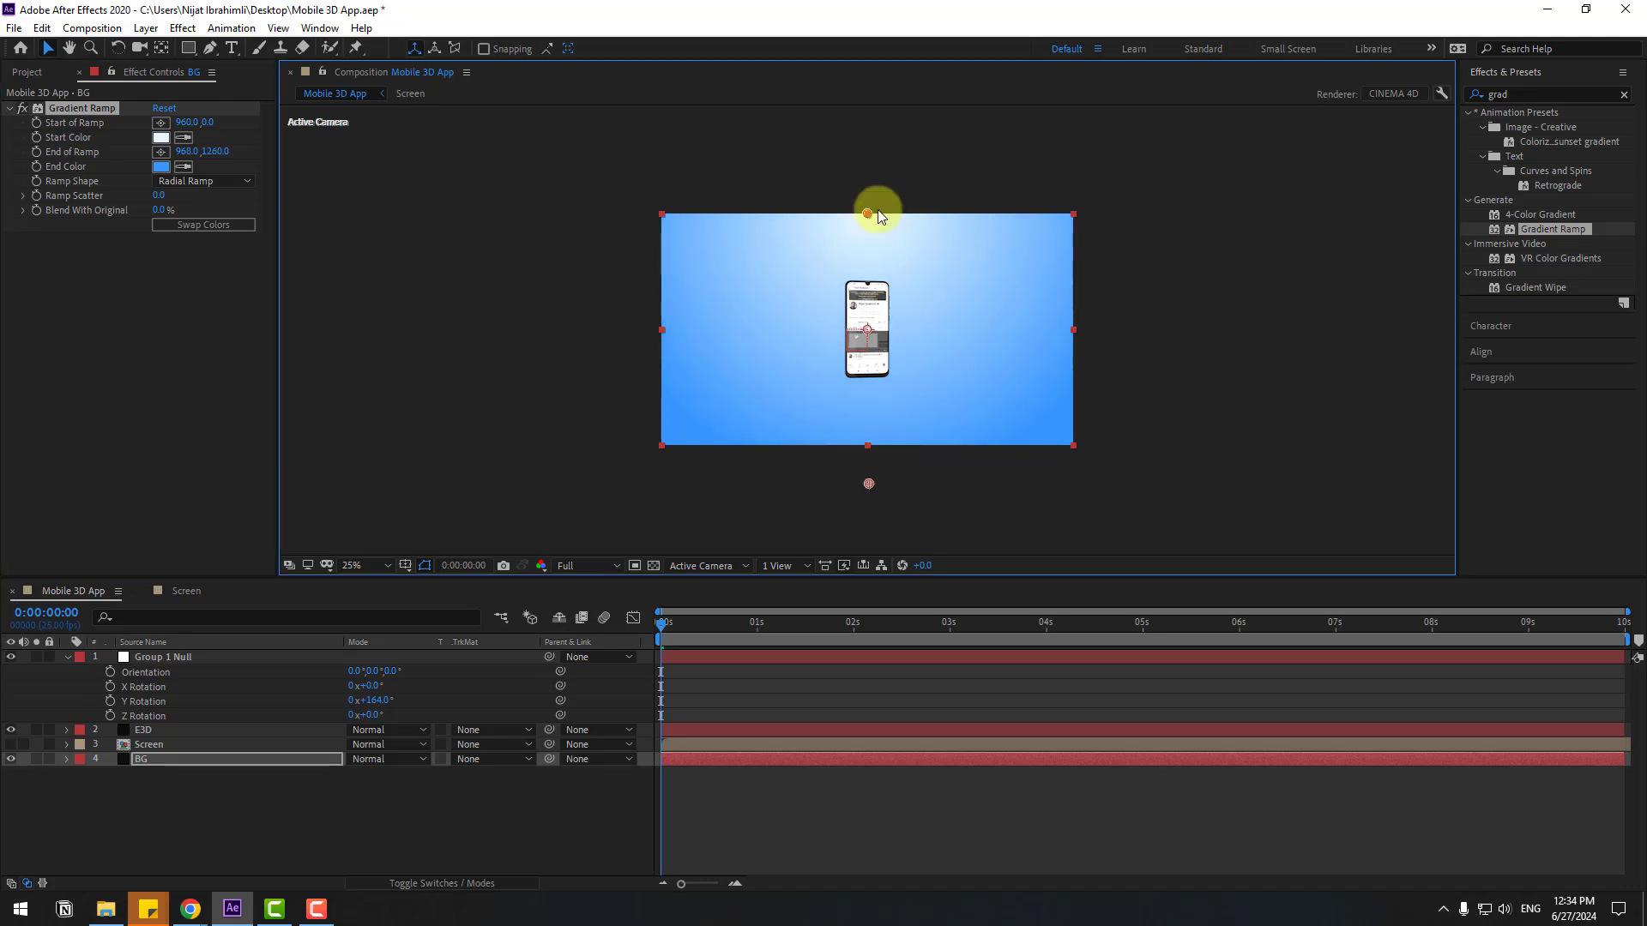
left_click_drag(872, 225, 865, 311)
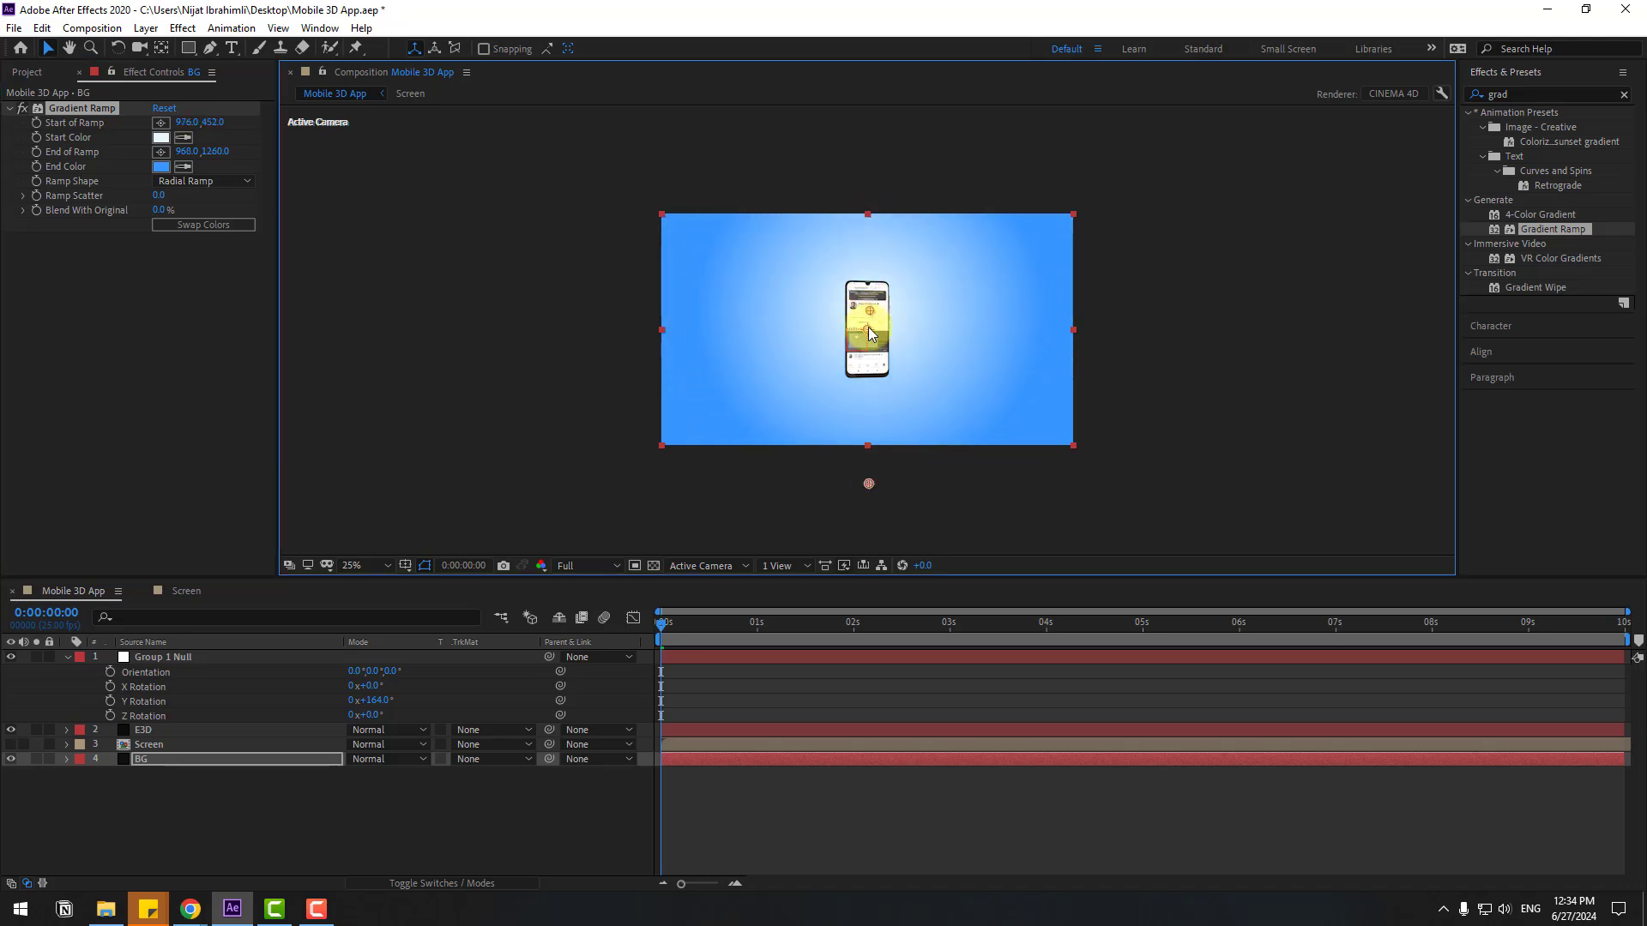
left_click_drag(868, 482, 867, 527)
key("/")
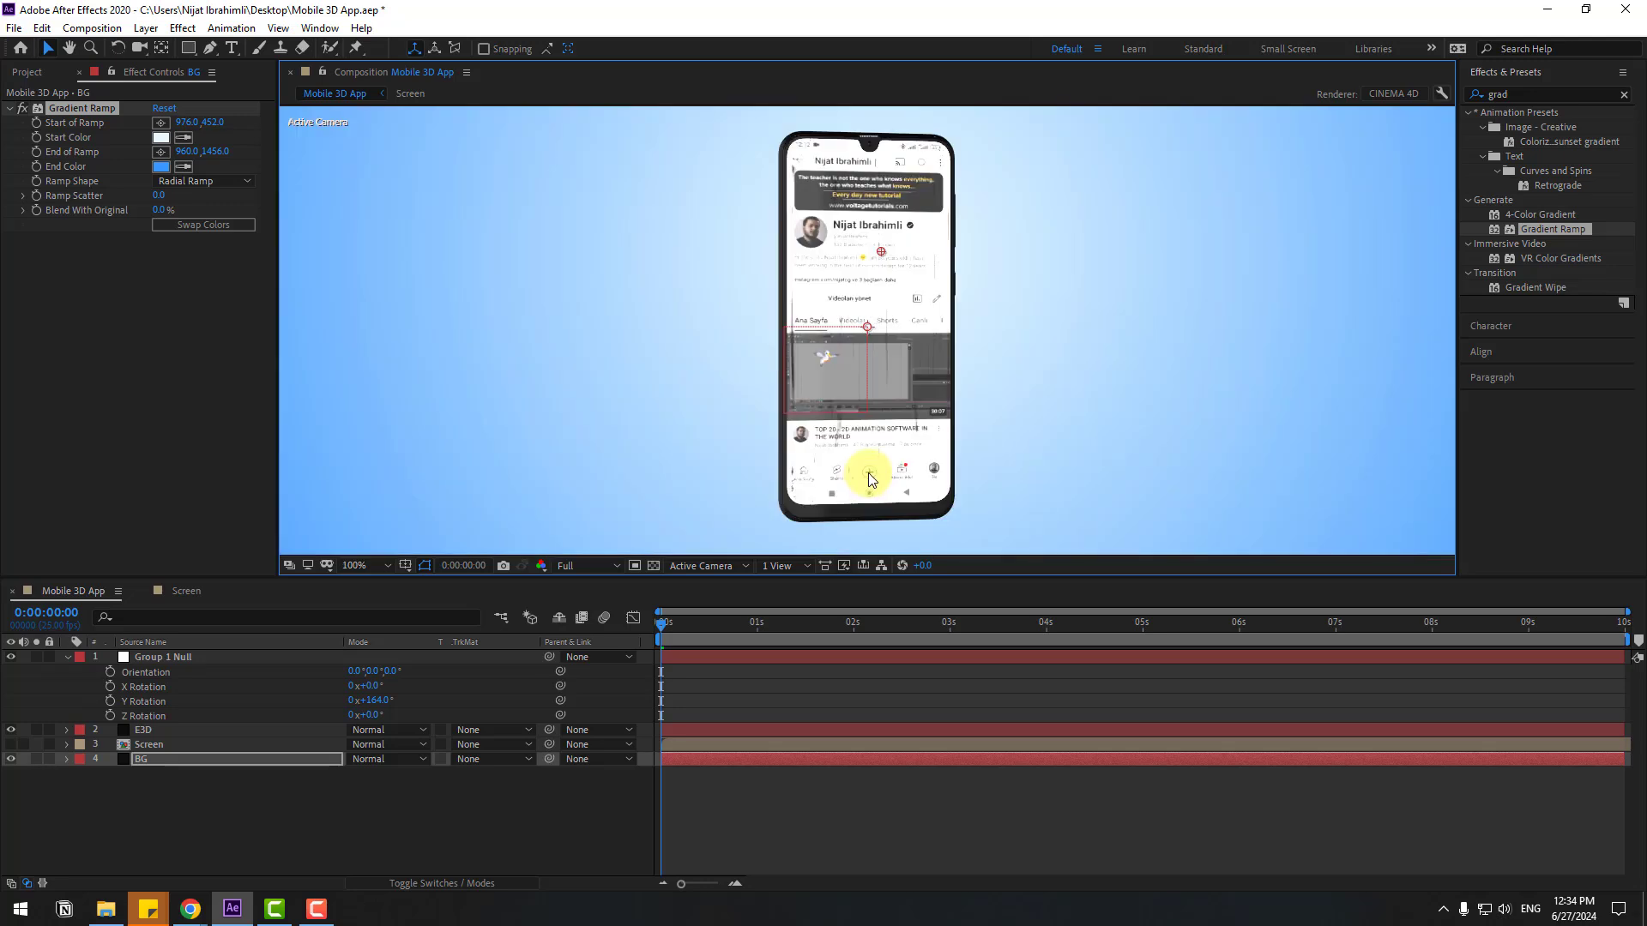
Deepen the gradient's Start Color to a light blue, about ABE5F6.
left_click(160, 138)
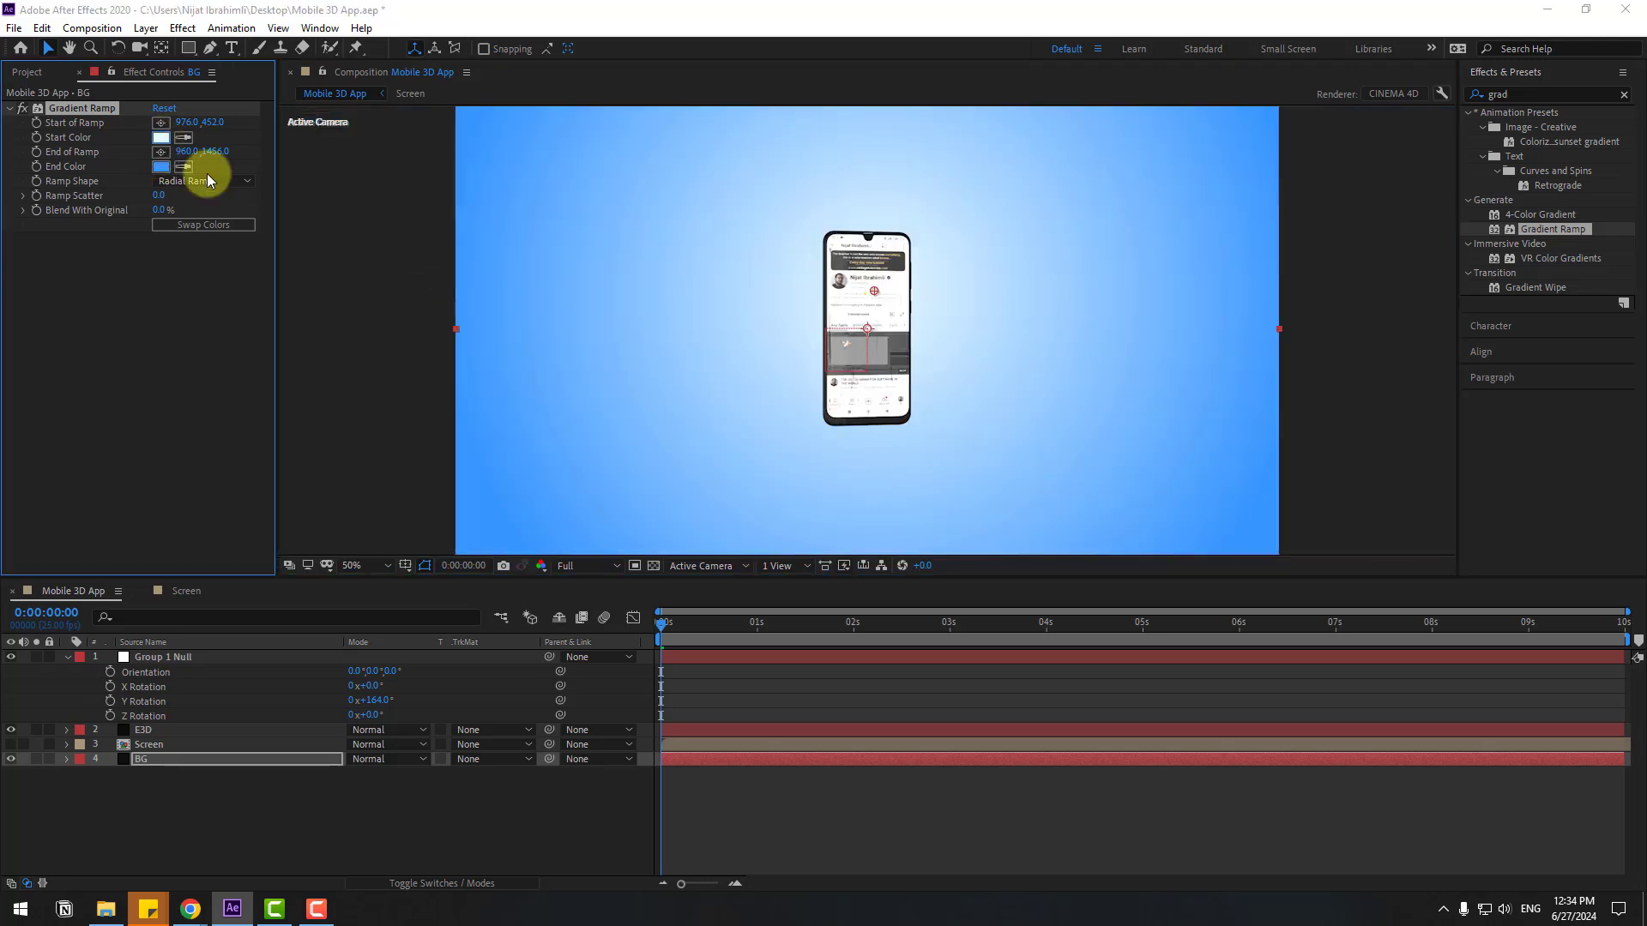
left_click_drag(461, 649, 482, 650)
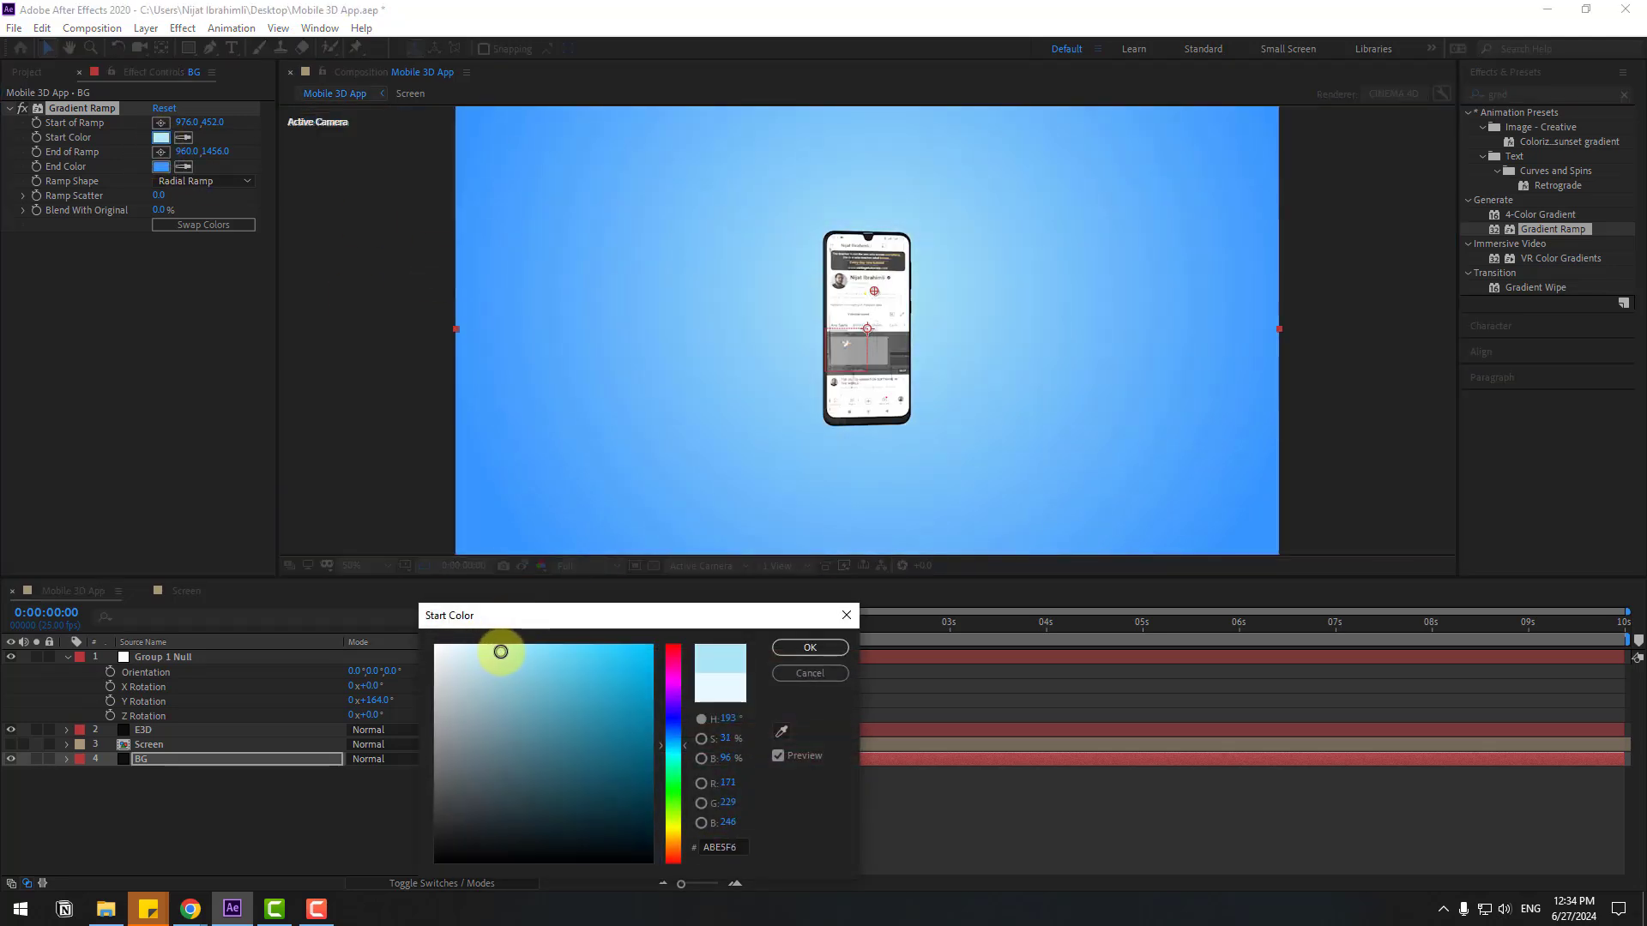
left_click(769, 654)
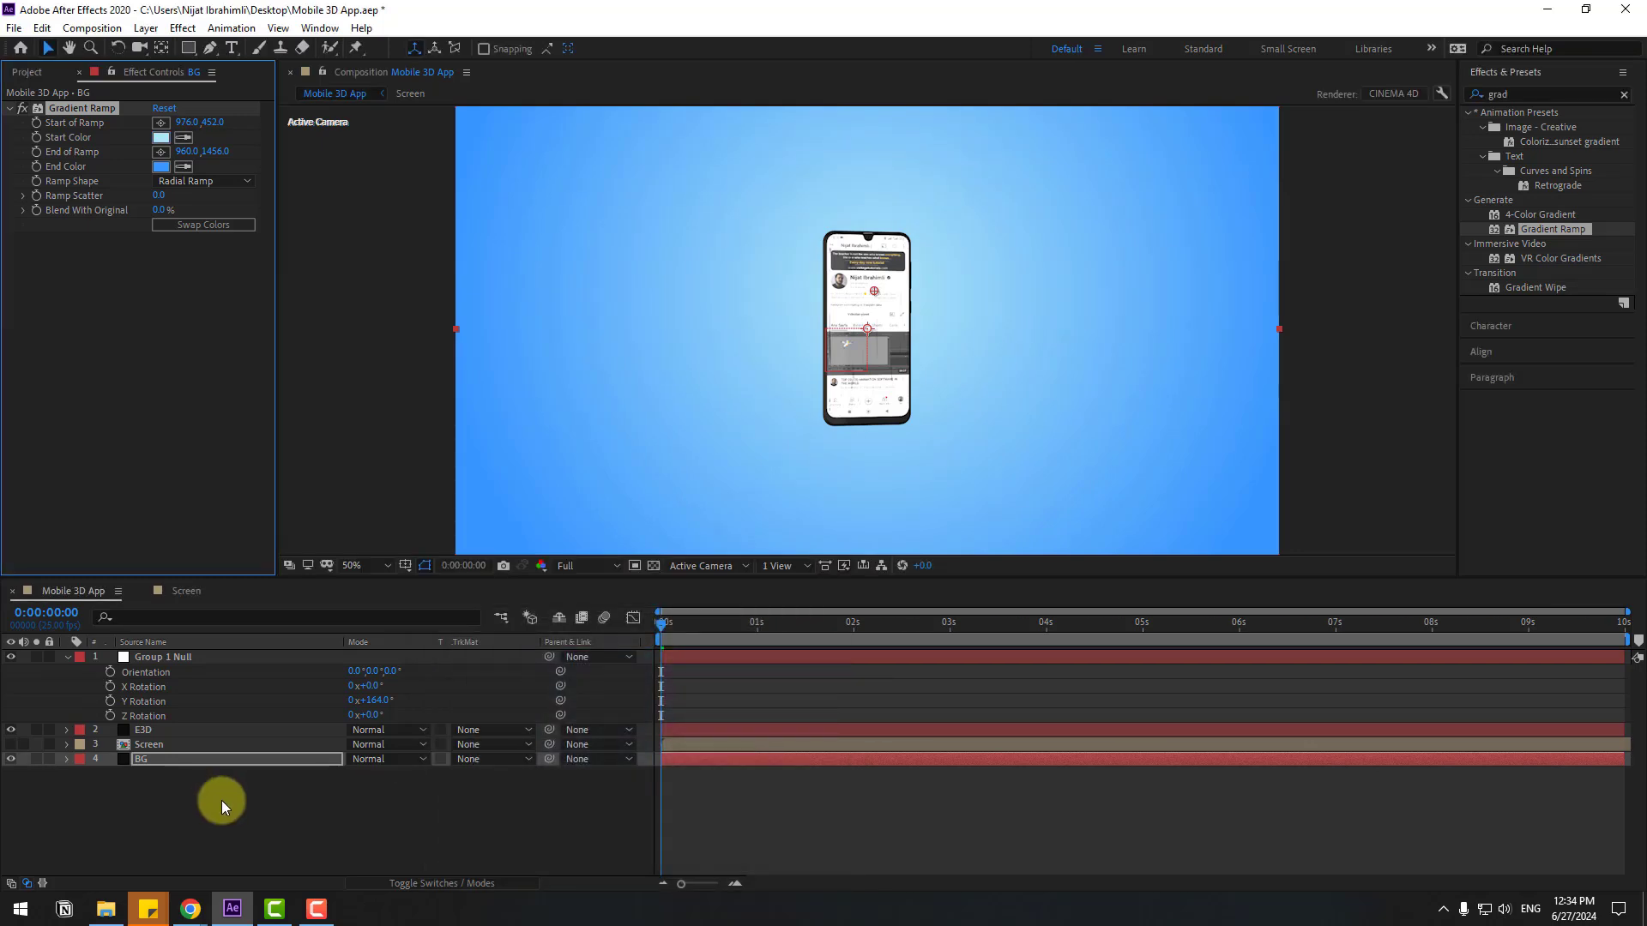
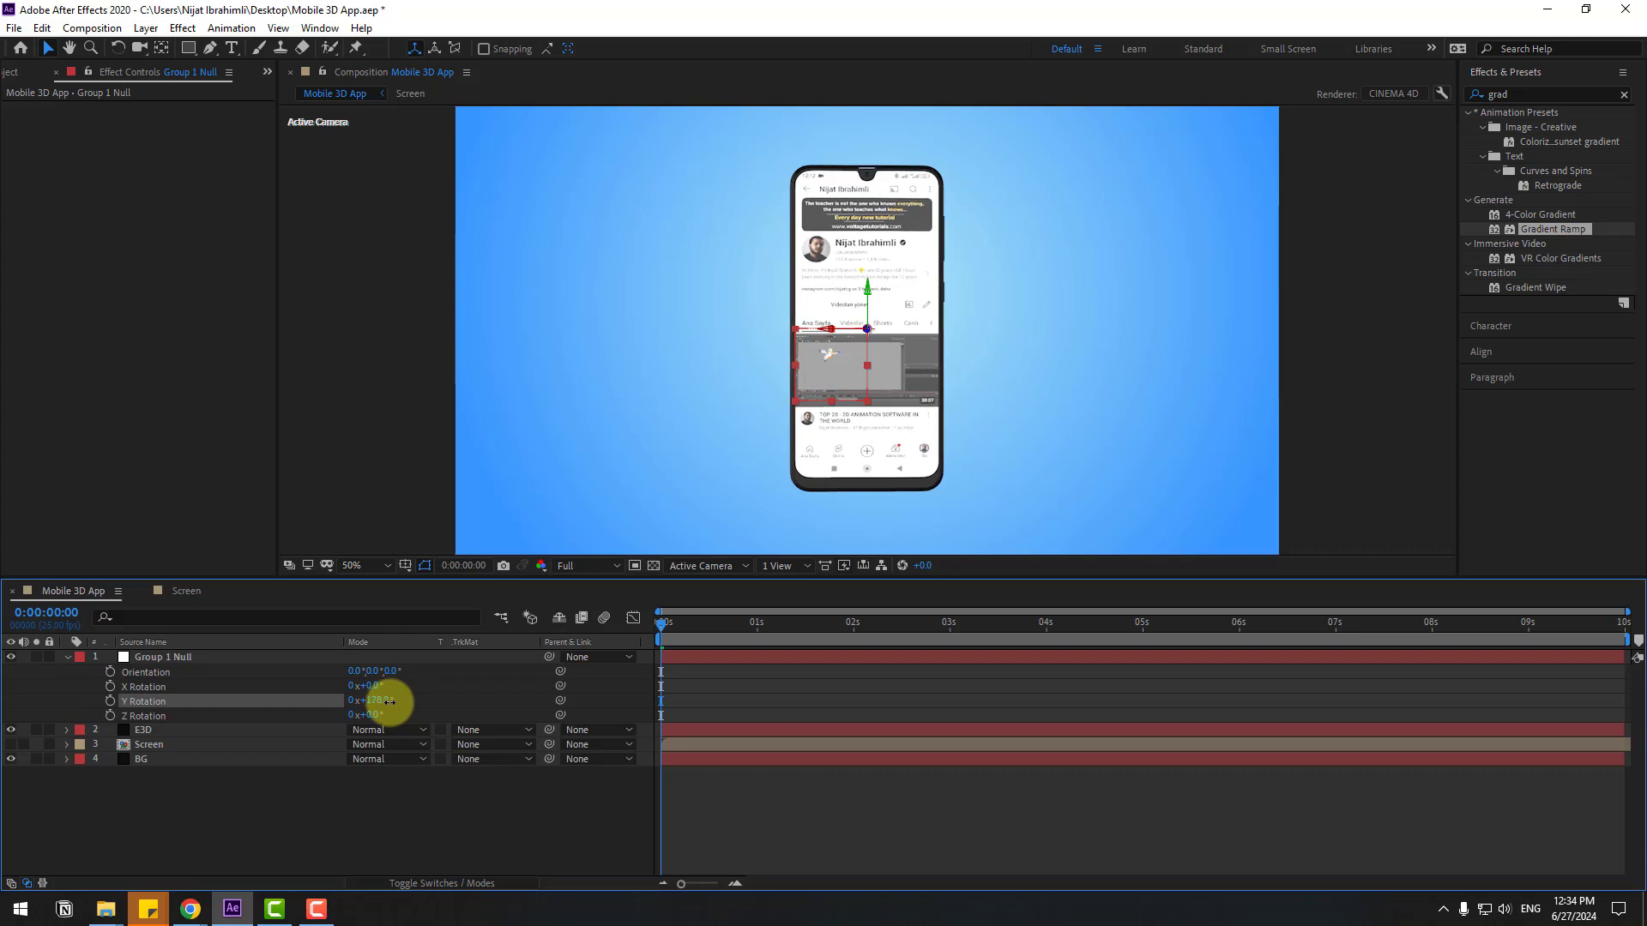
Show the Title/Action Safe guides and set the Group 1 Null's X position to 1649, outside the frame.
left_click(407, 565)
left_click(445, 586)
key("r")
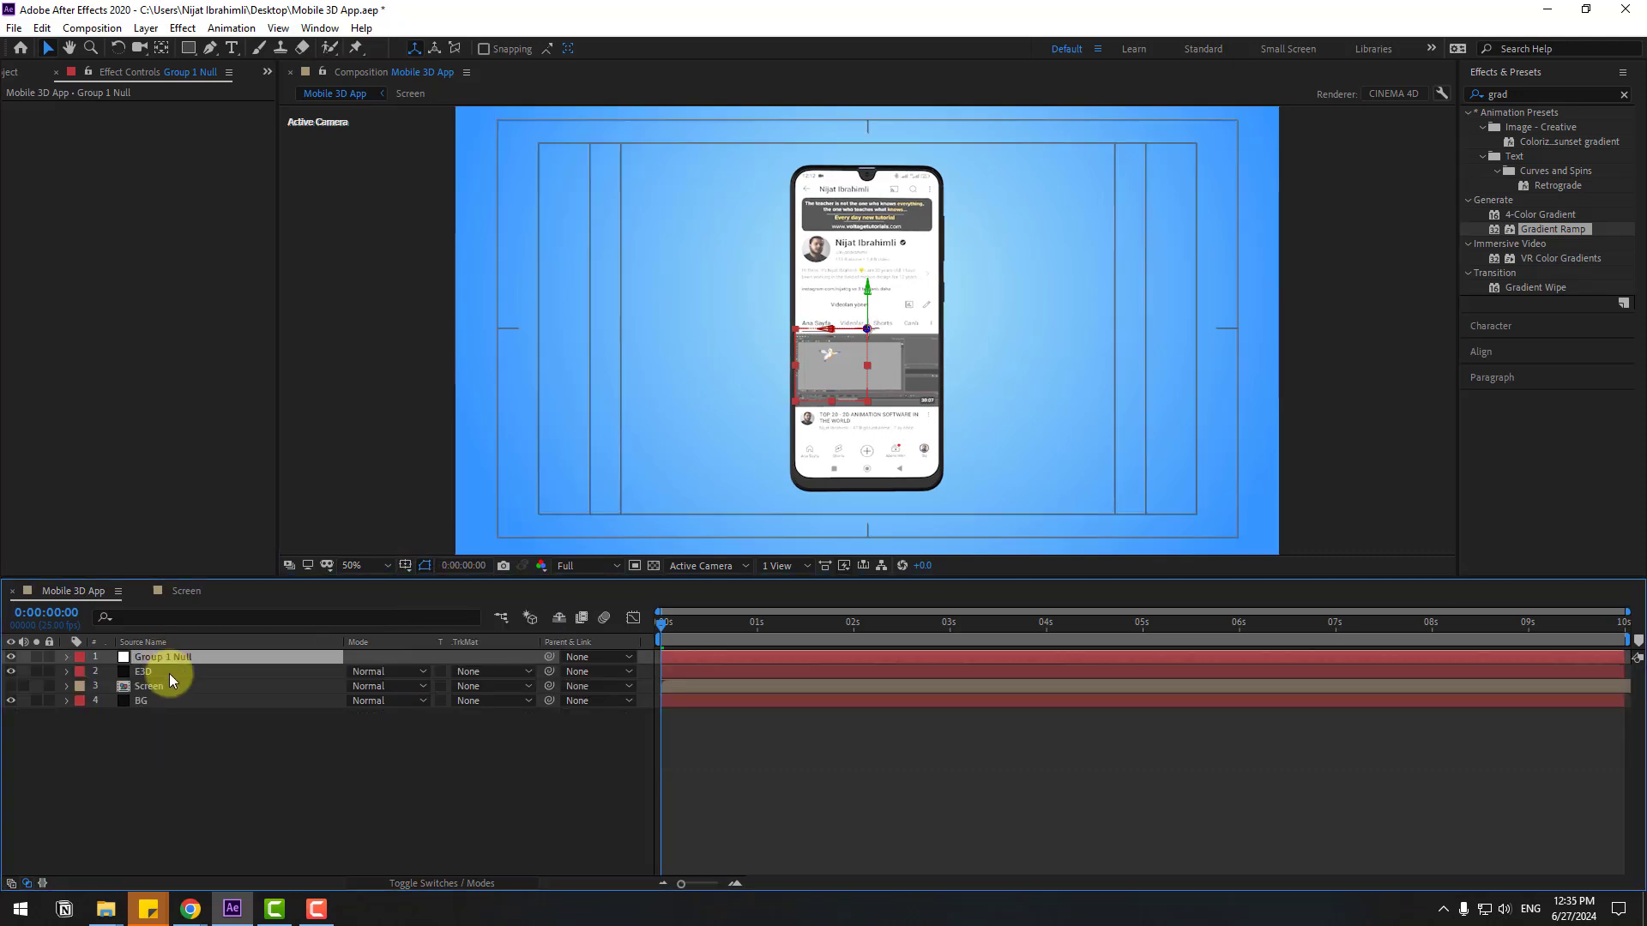
key("p")
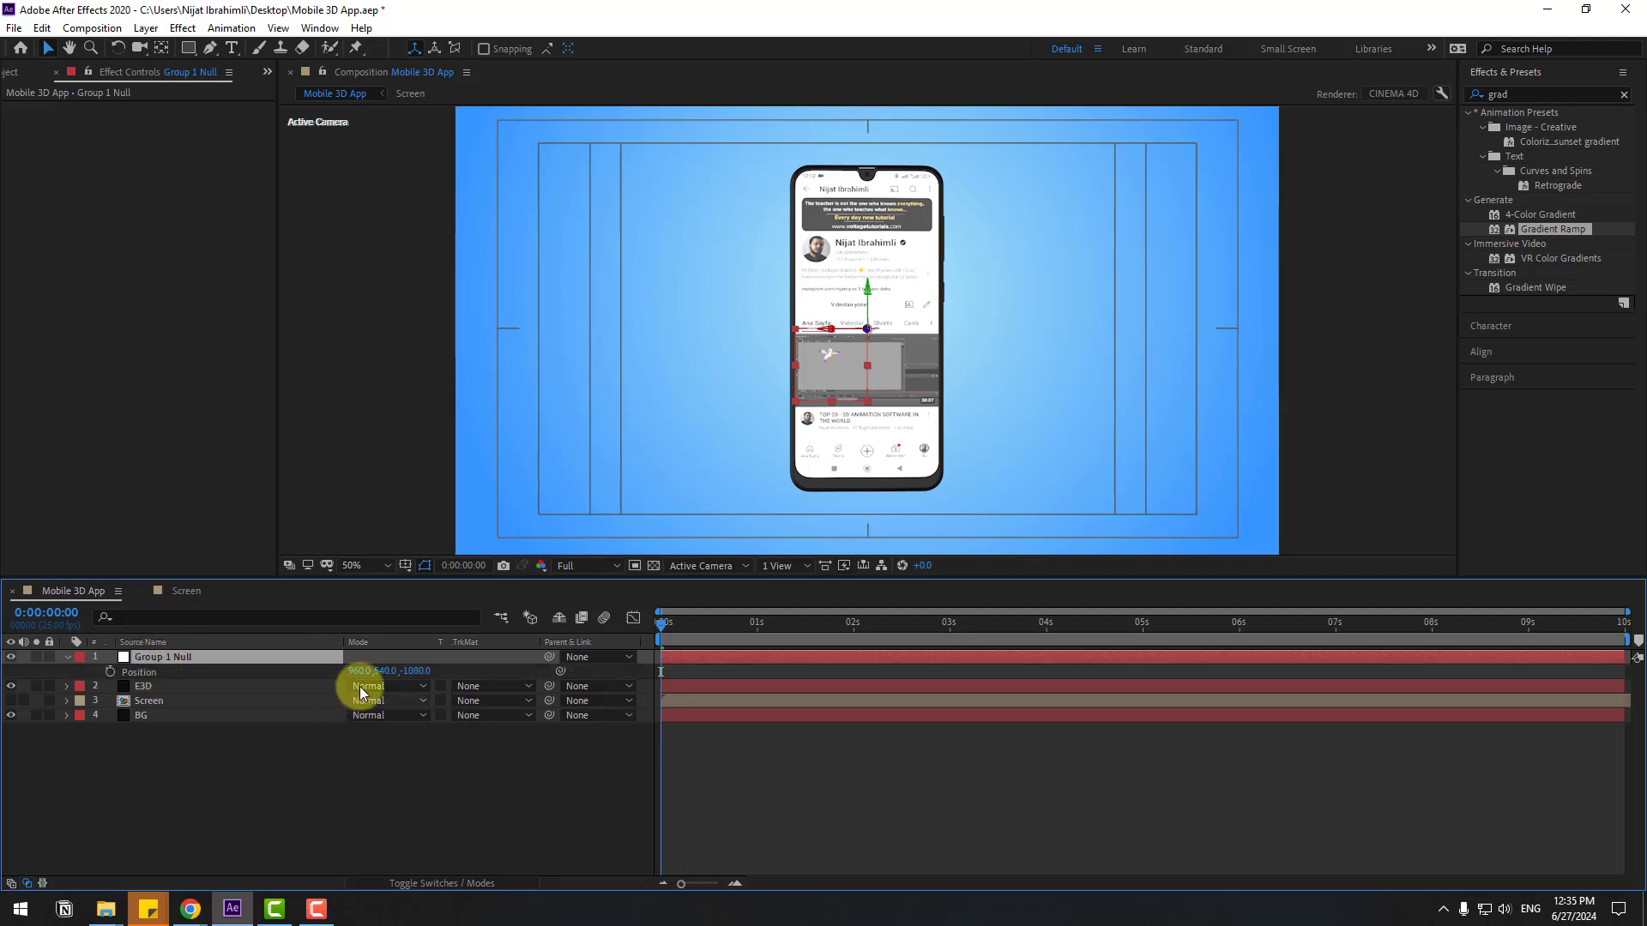
left_click_drag(361, 671, 423, 672)
left_click(299, 804)
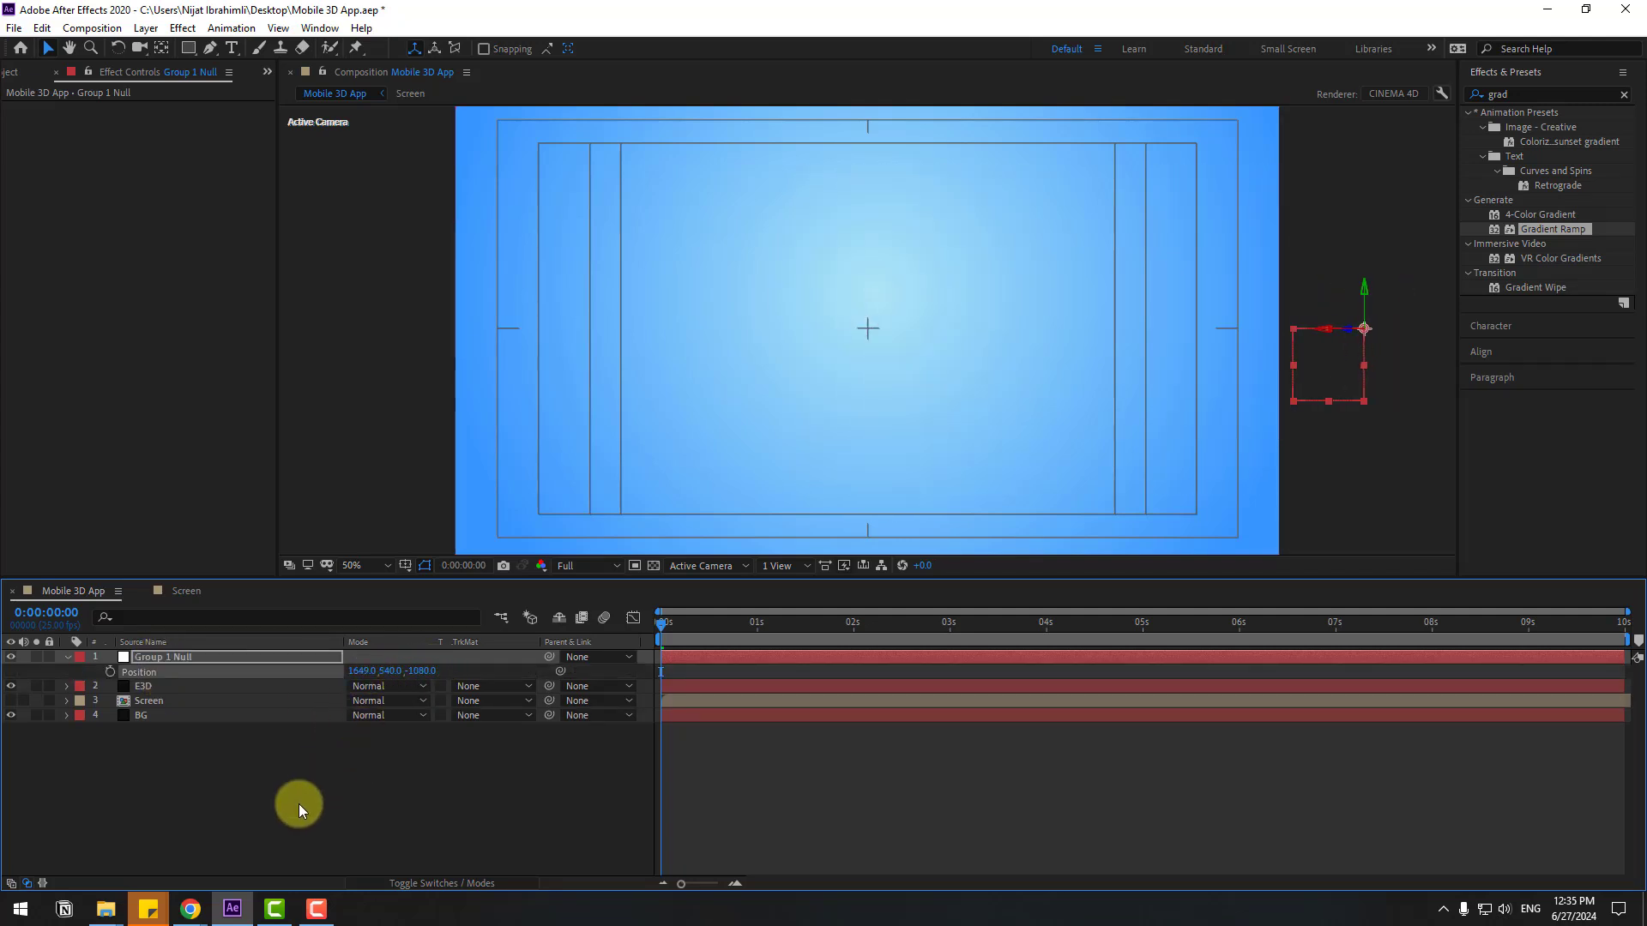
Add a text layer reading "Youtube Channel" to the Mobile 3D App composition.
left_click(233, 49)
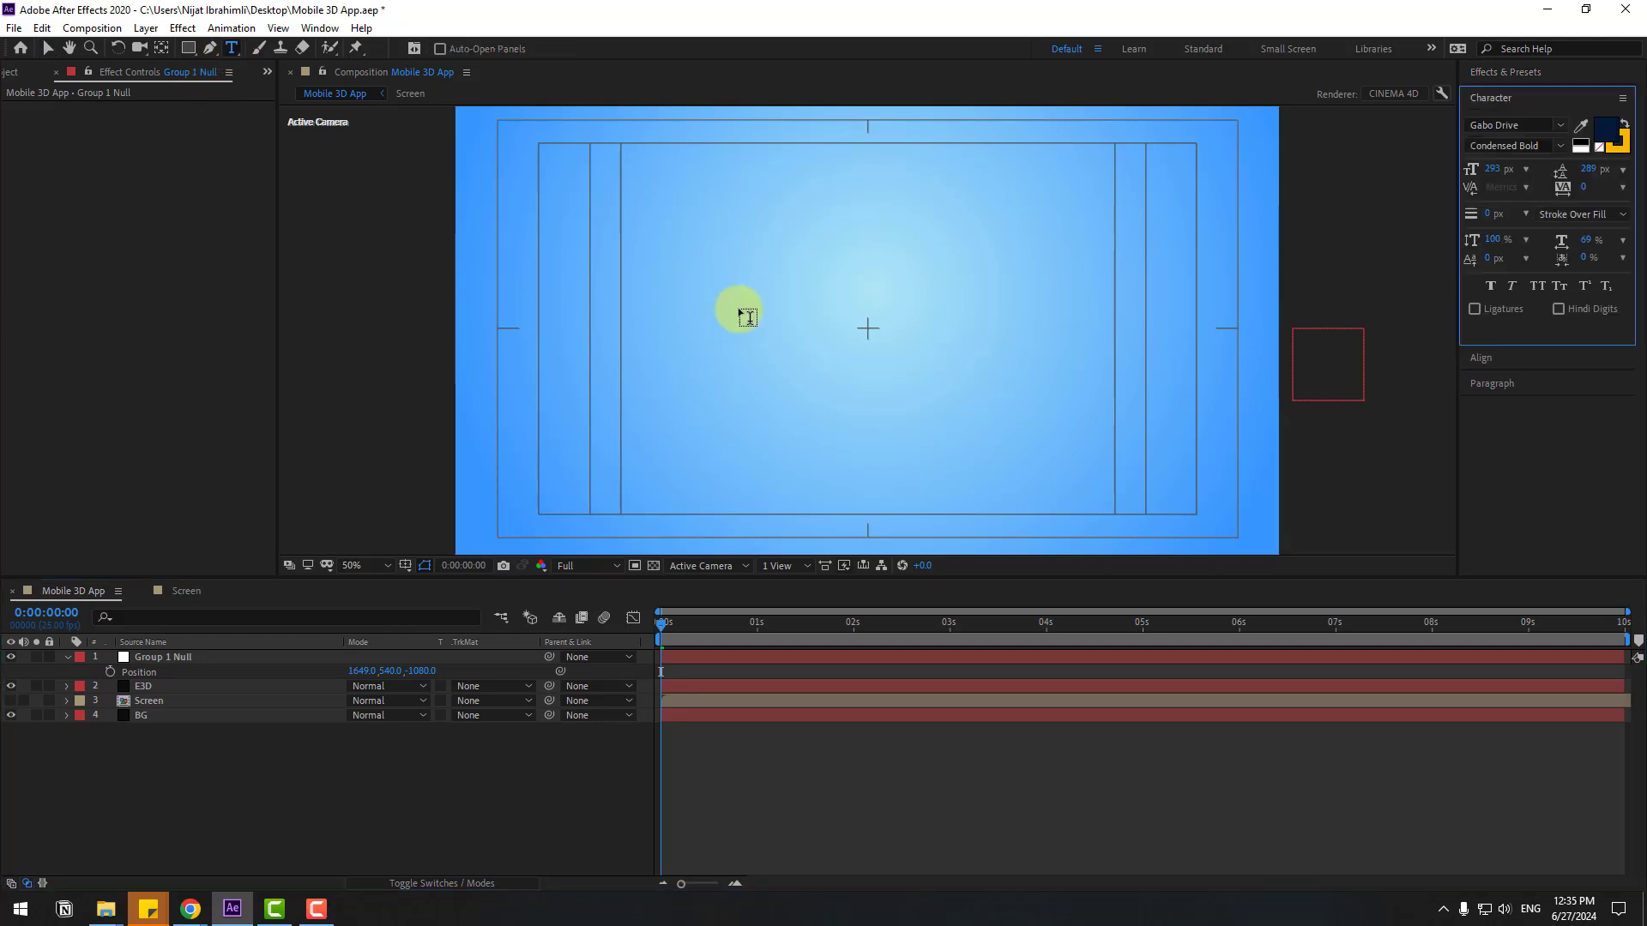
left_click(633, 341)
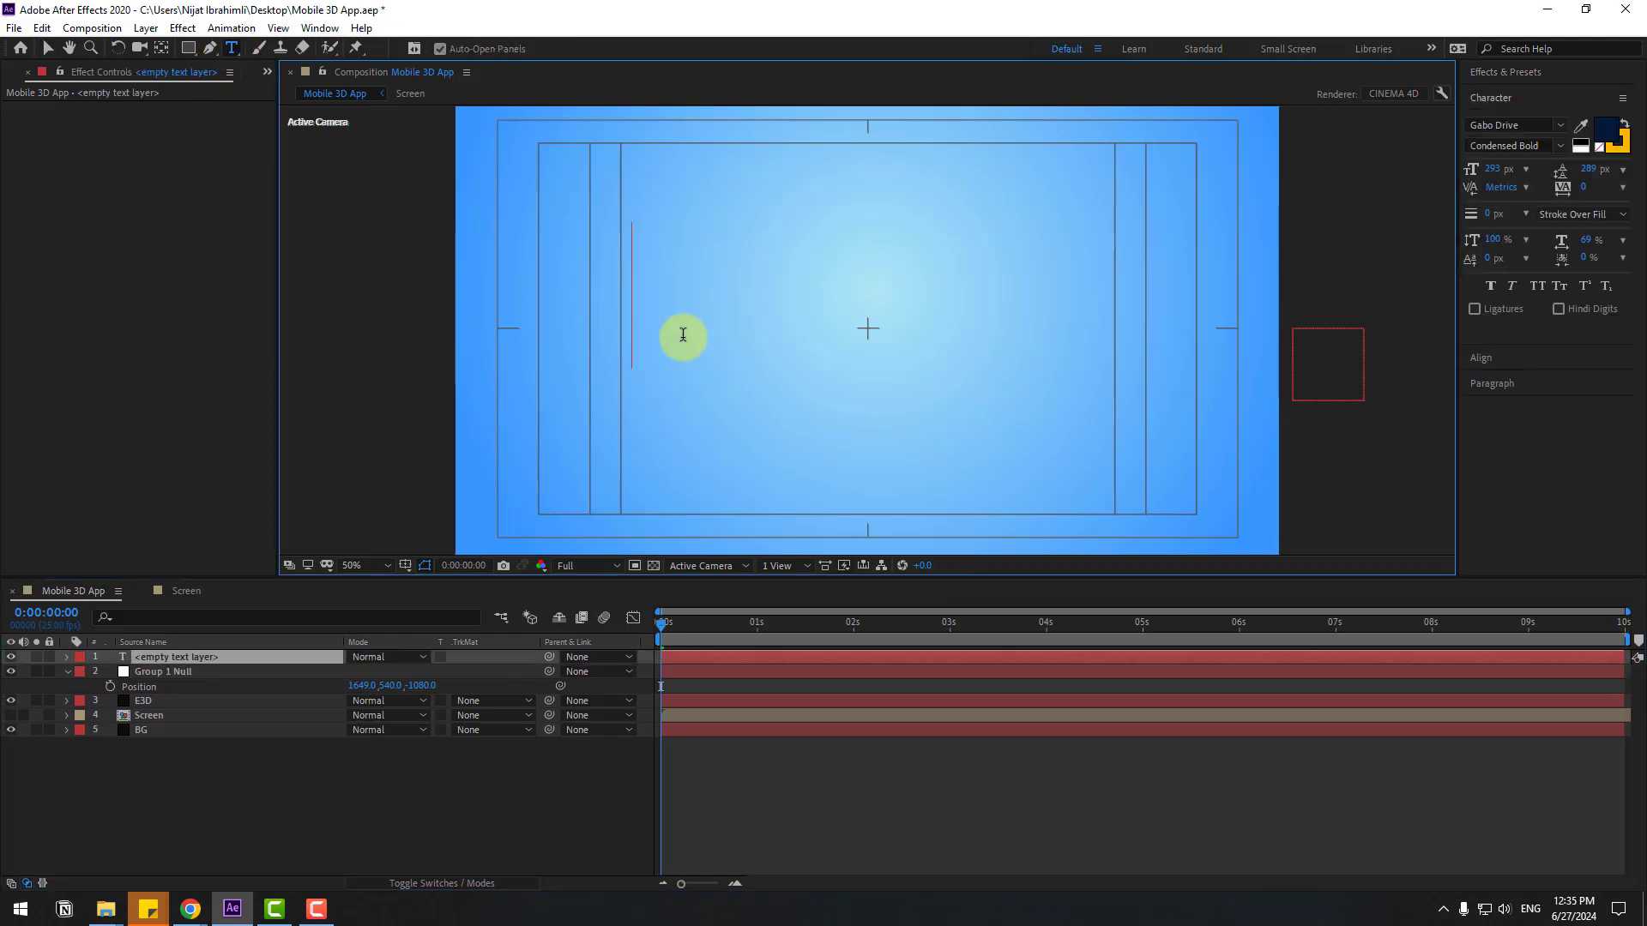
type("Youtube Channe")
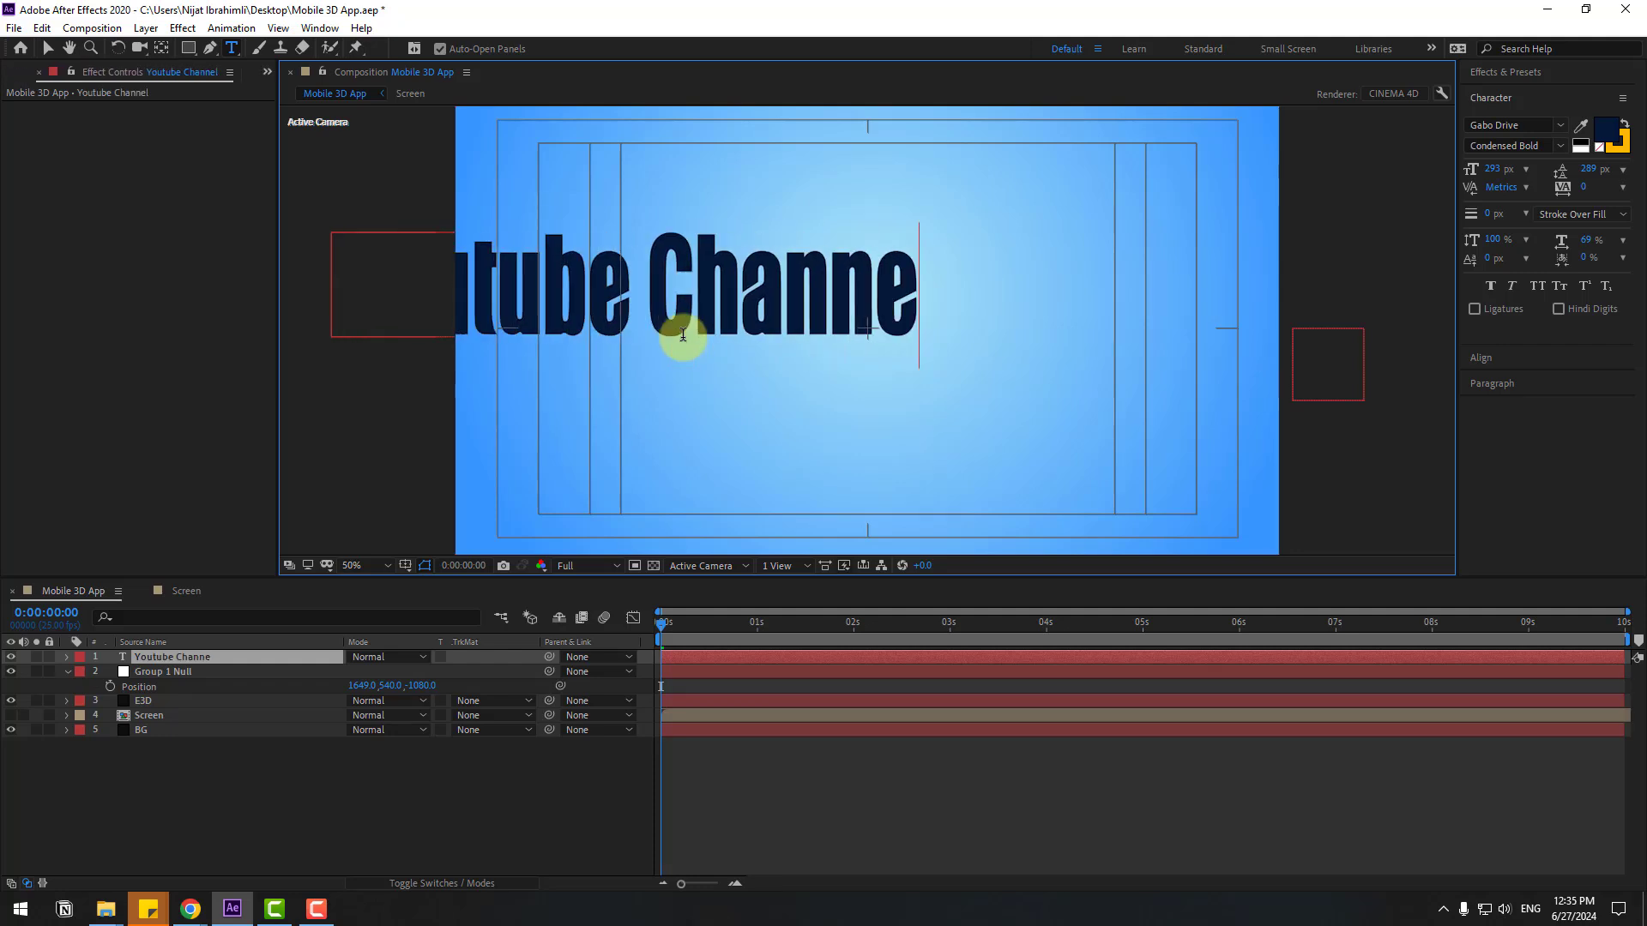
type("l")
Set the "Youtube Channel" text to a font size of 180 px with a white fill.
key("ctrl+a")
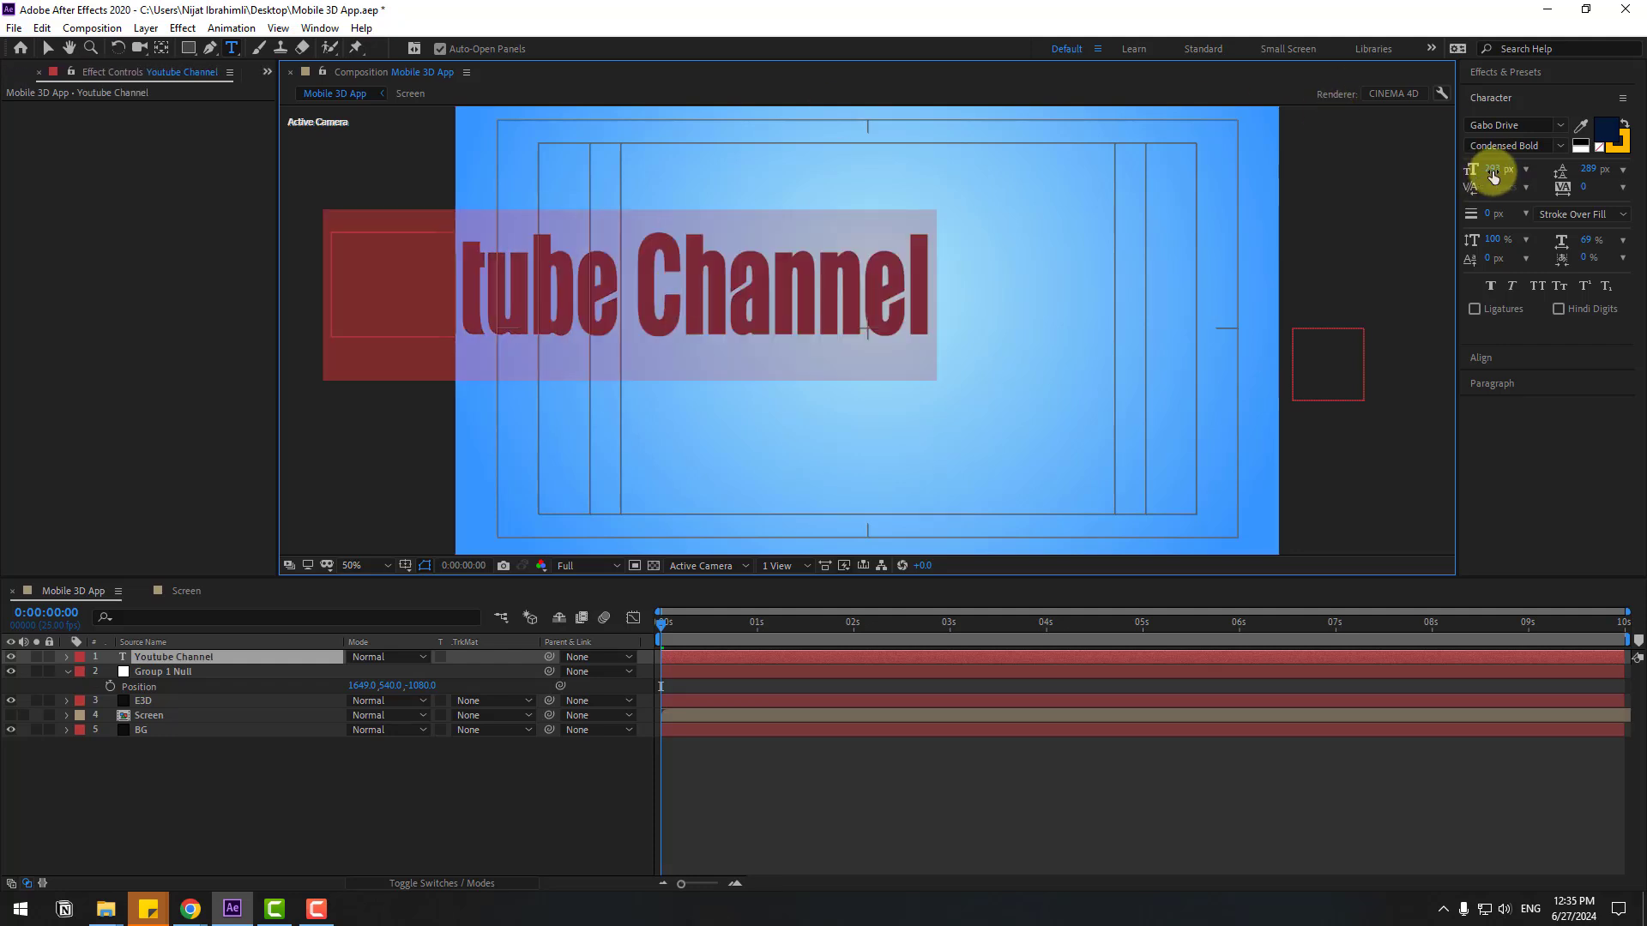
left_click_drag(1494, 176, 1400, 175)
left_click(1620, 136)
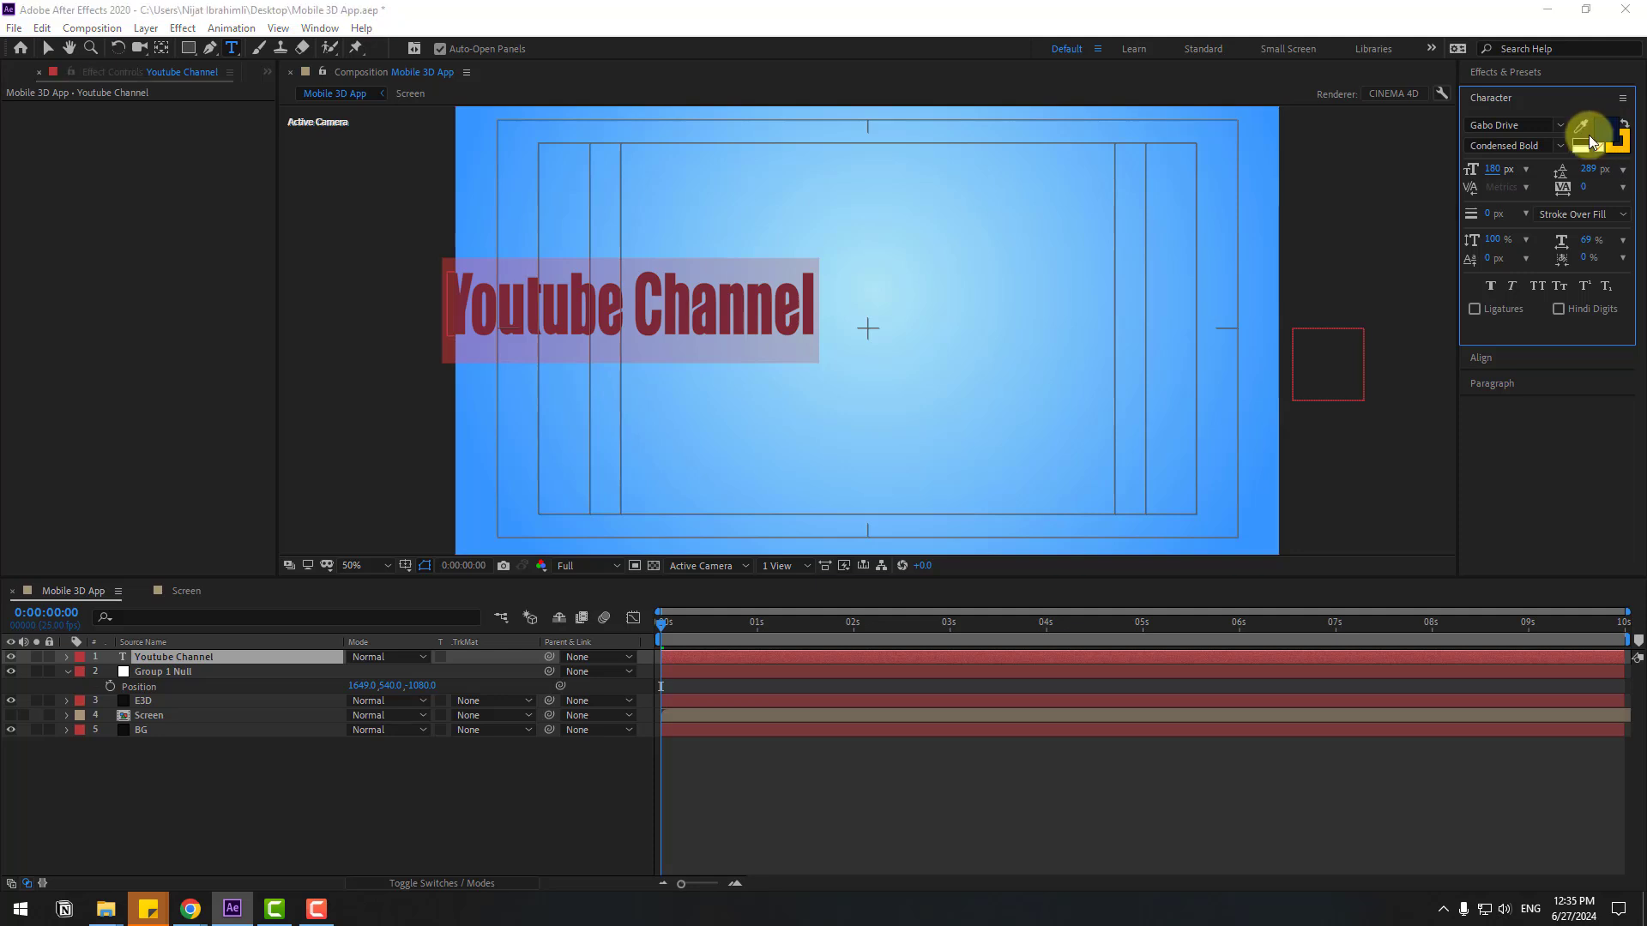
left_click_drag(551, 691, 369, 632)
left_click(798, 650)
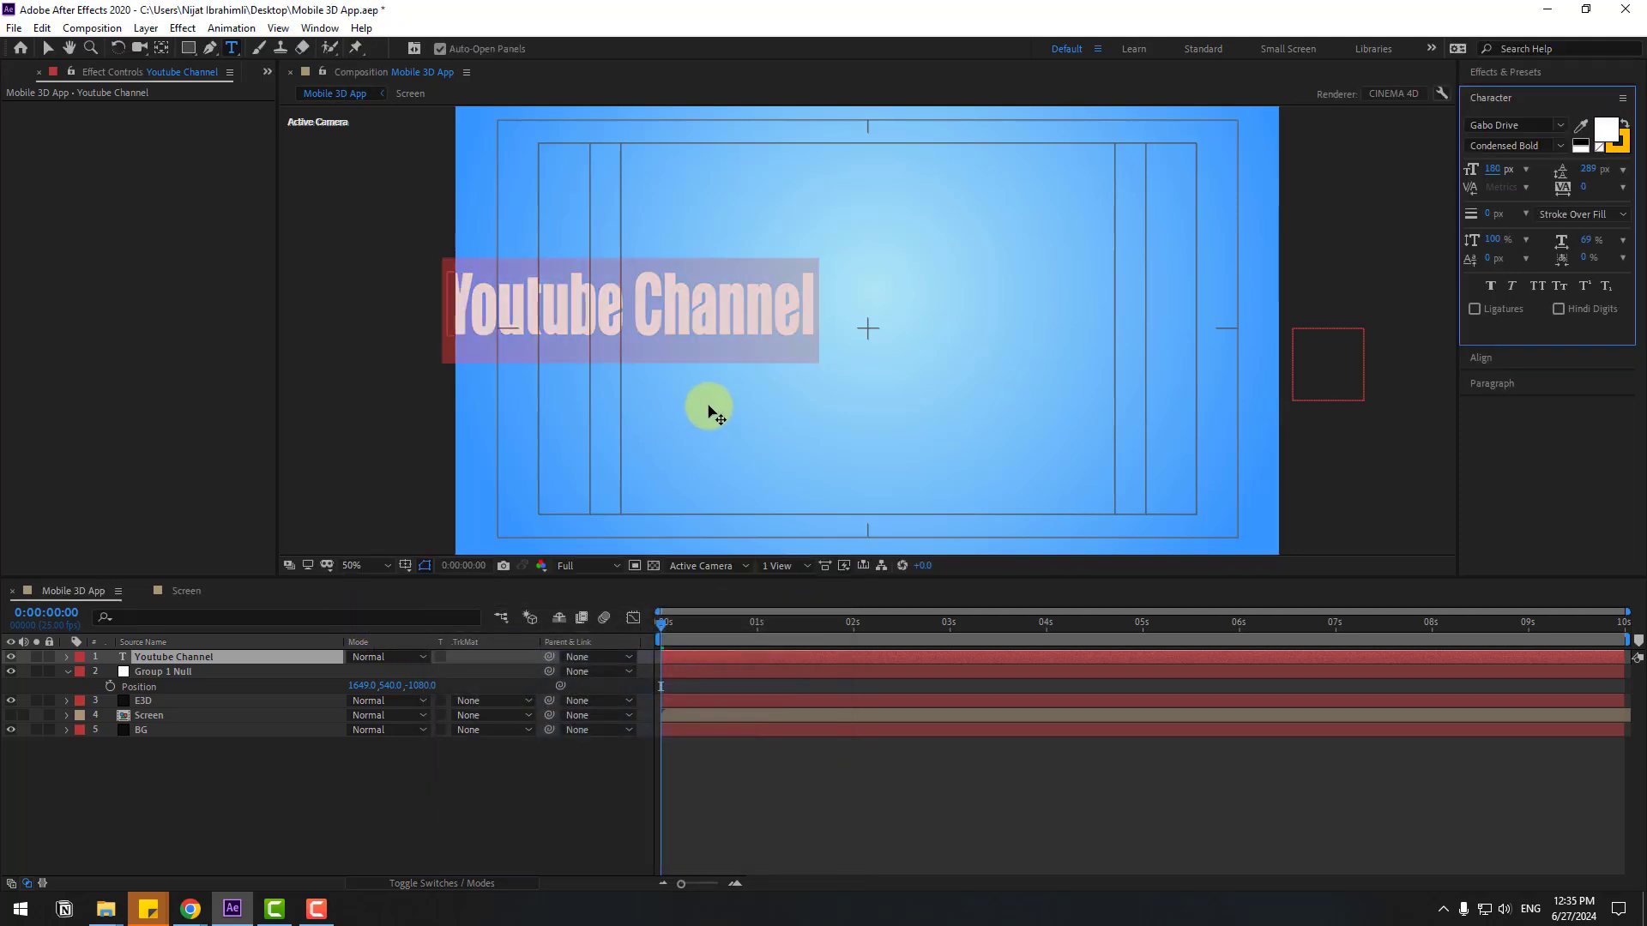
Finish editing the title text and move it to just above the middle of the frame.
left_click(710, 343)
left_click(49, 48)
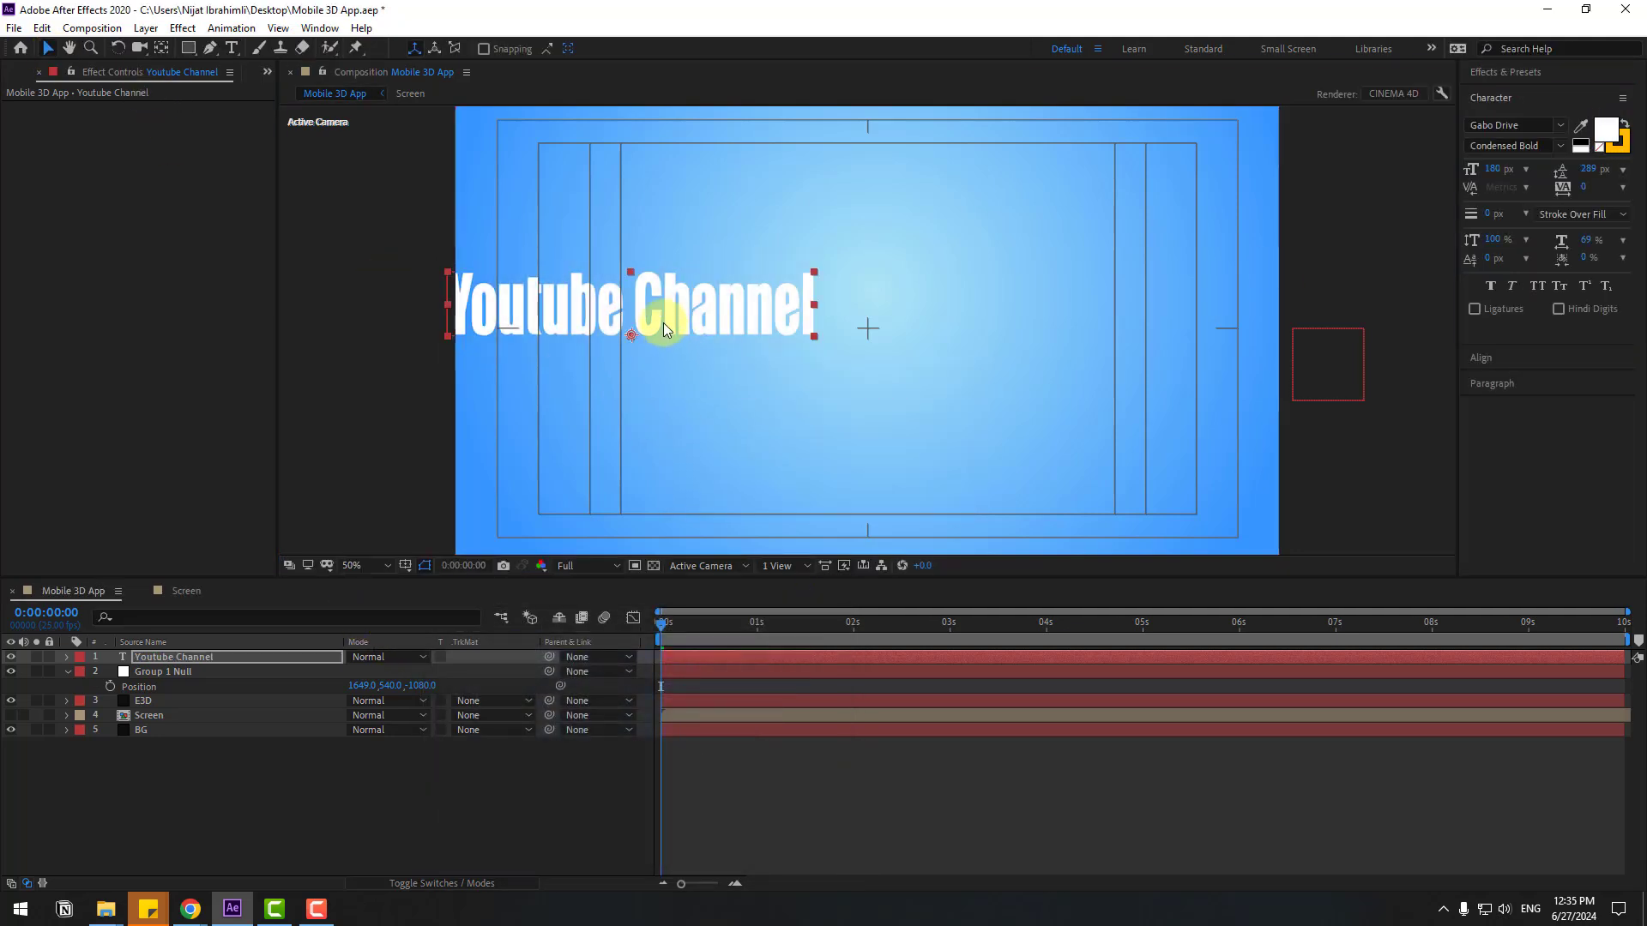
left_click_drag(662, 323, 868, 308)
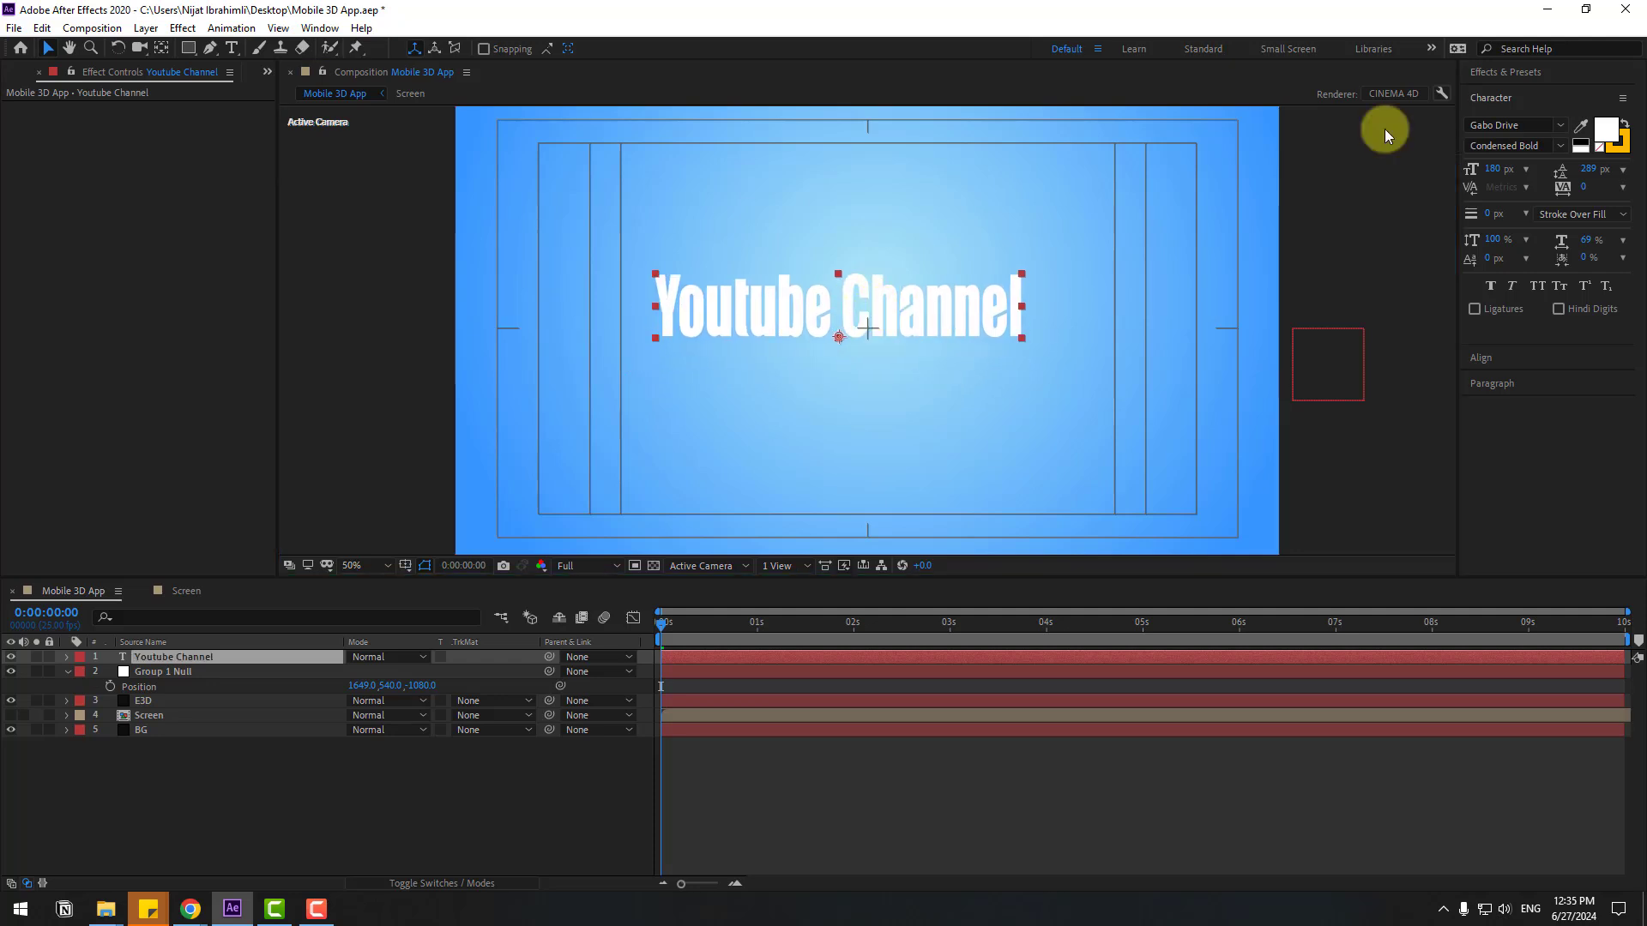
Find the Drop Shadow effect and apply it to the "Youtube Channel" text layer.
left_click(1521, 72)
double_click(1527, 92)
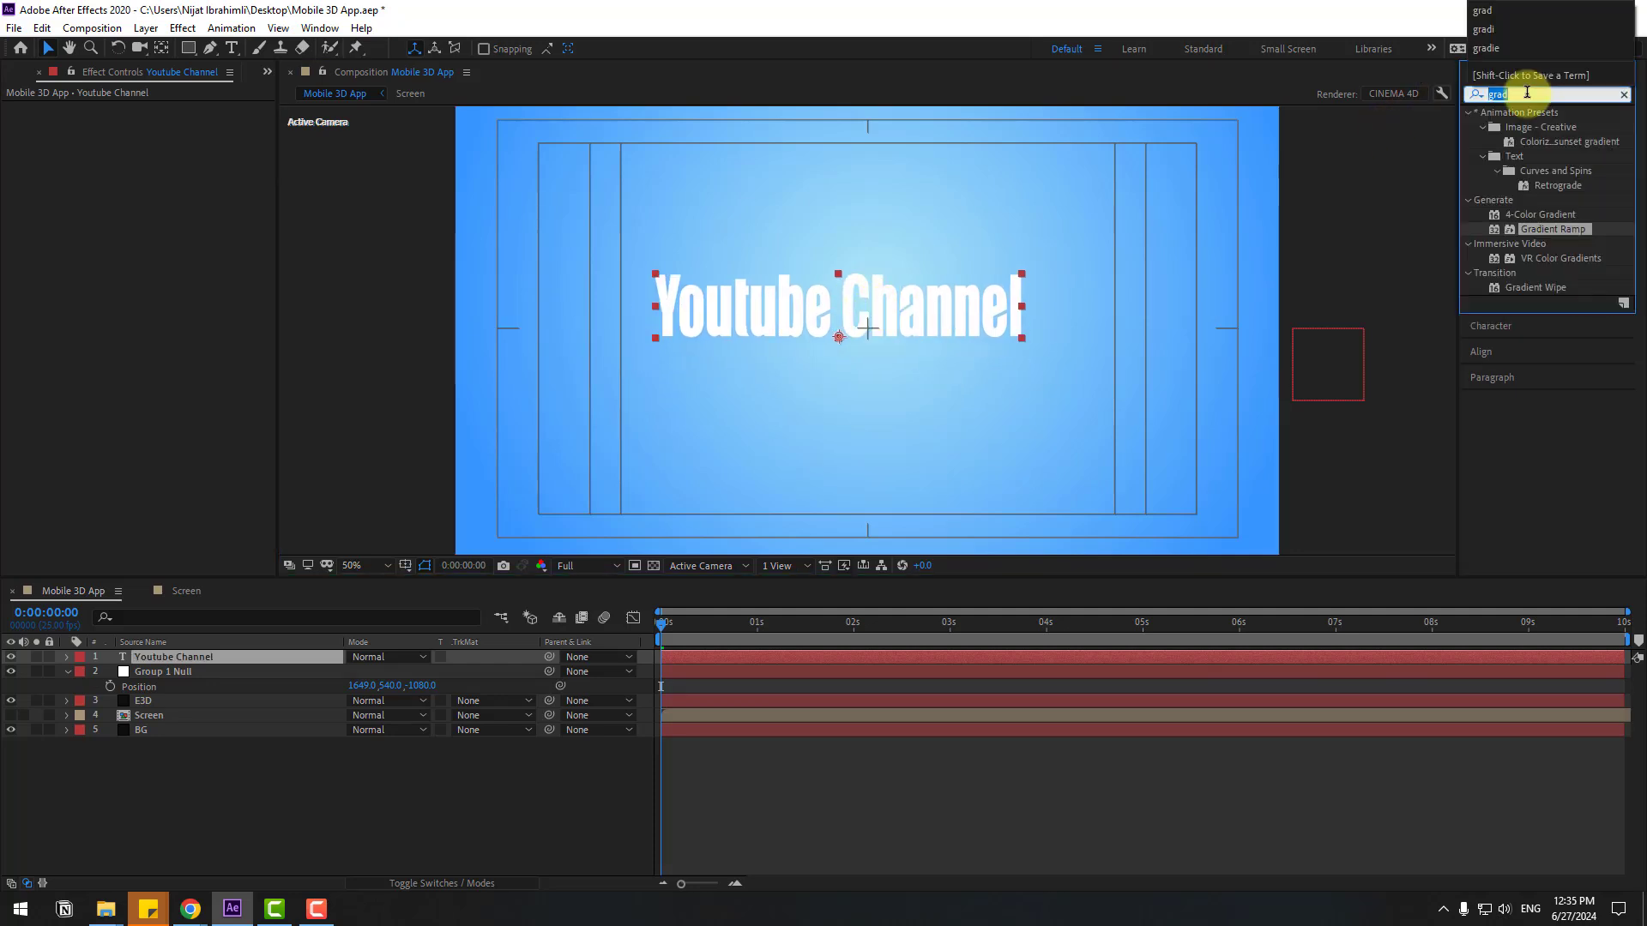
type("drop")
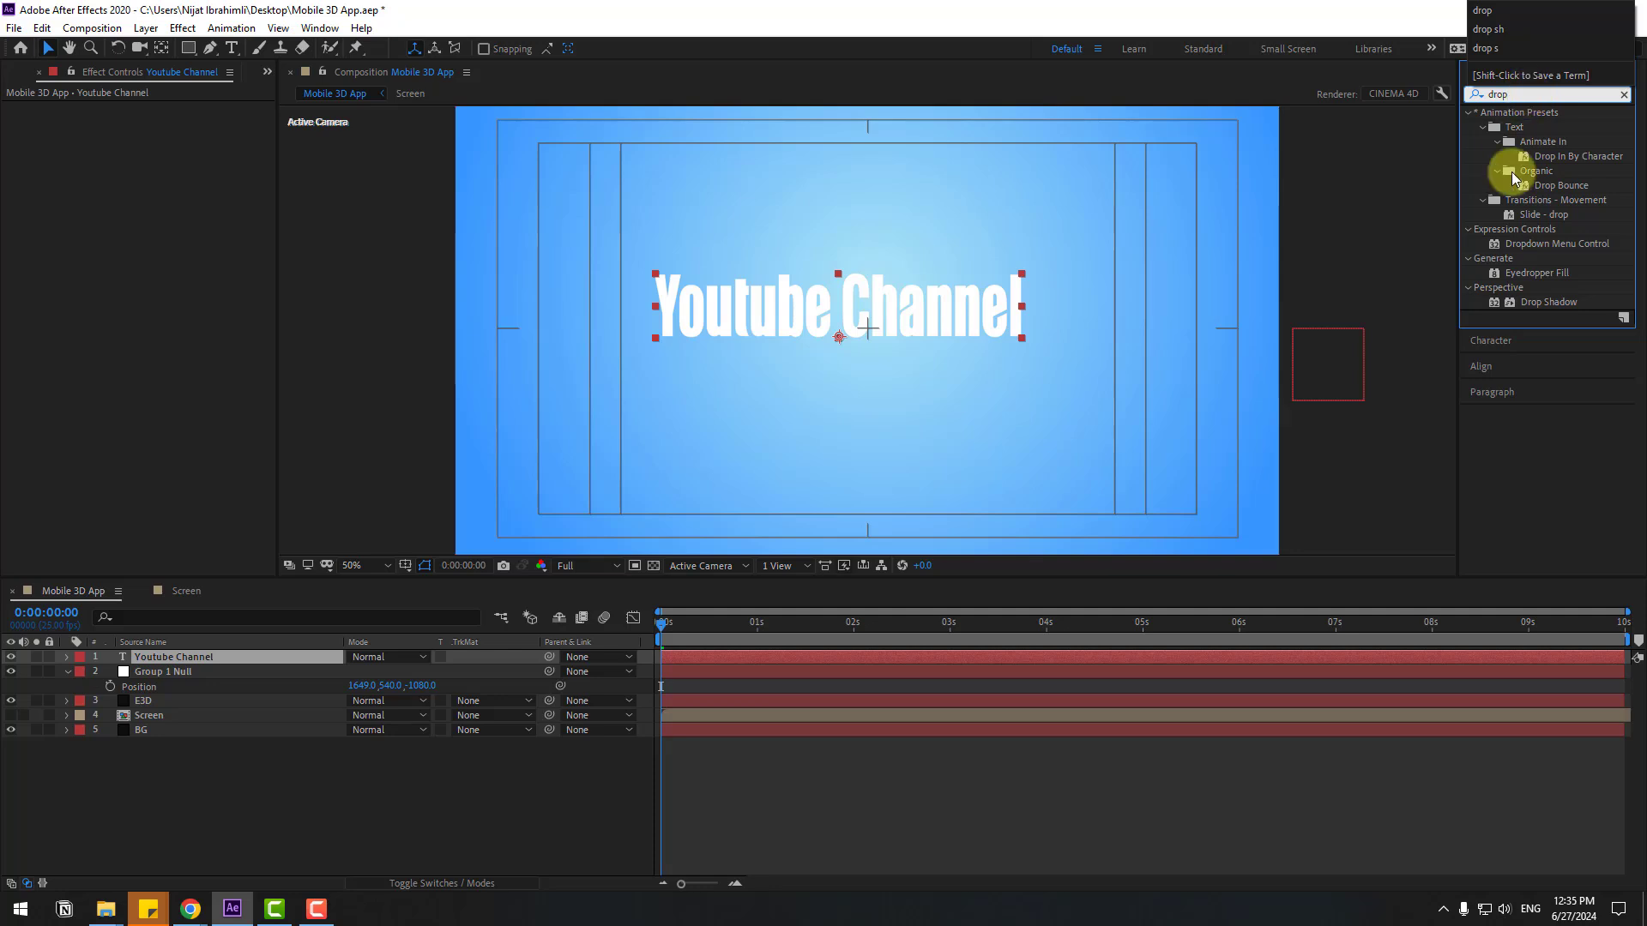
left_click_drag(1516, 307, 852, 324)
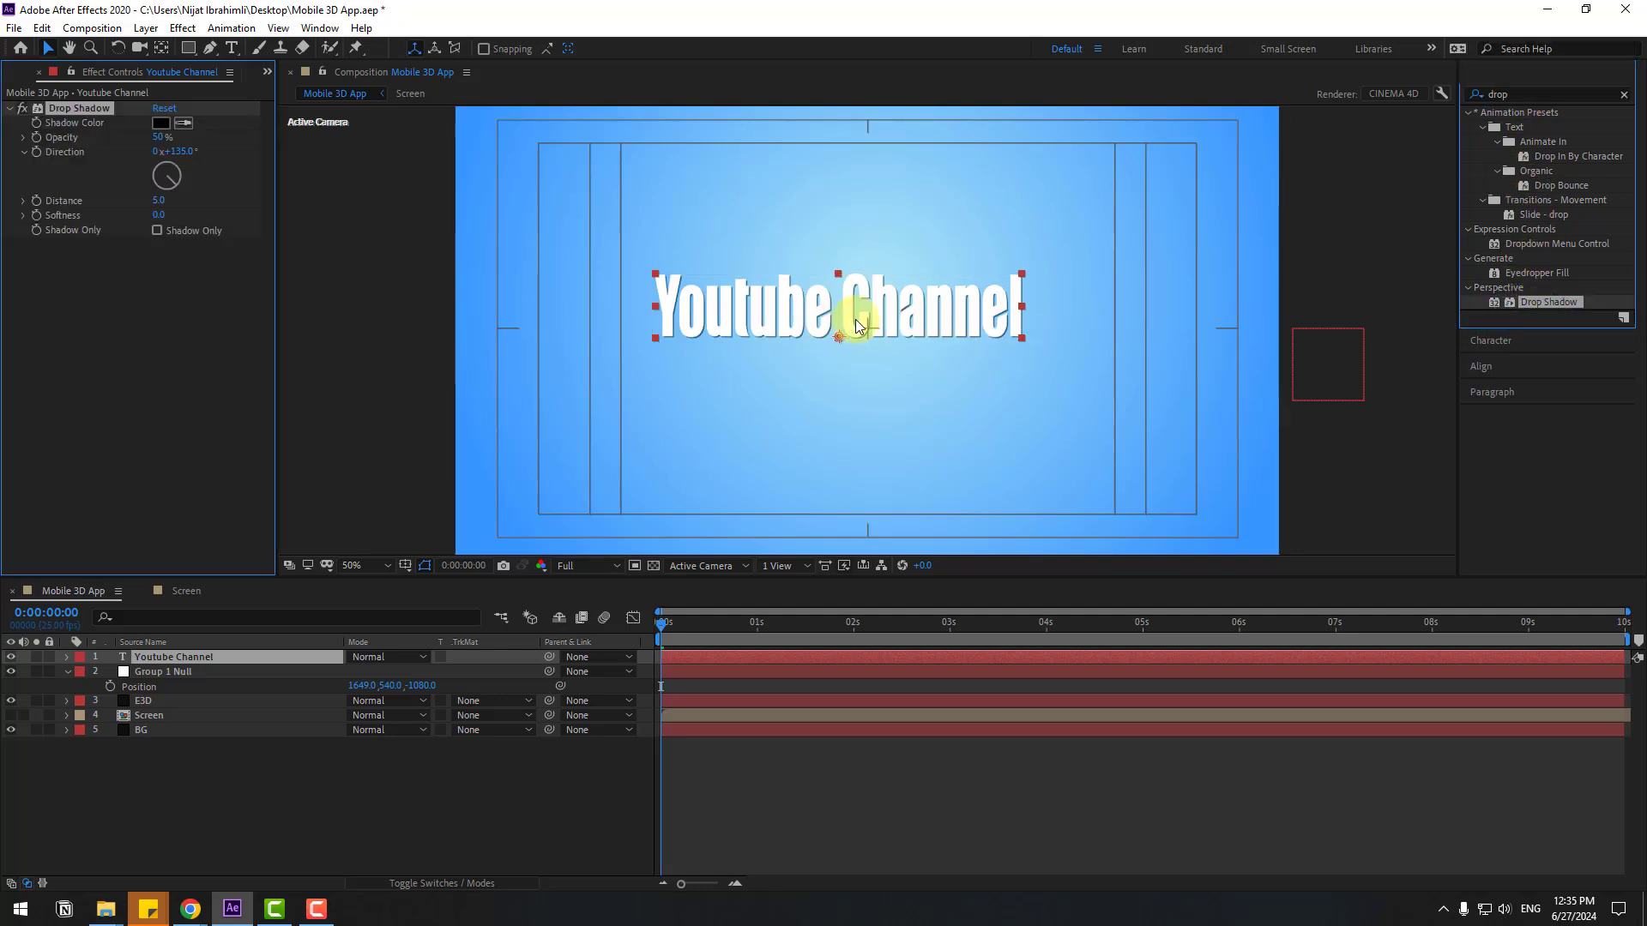
Soften the title's drop shadow with Distance 7, Softness 11 and Opacity 43%.
scroll(887, 337, "up", 2)
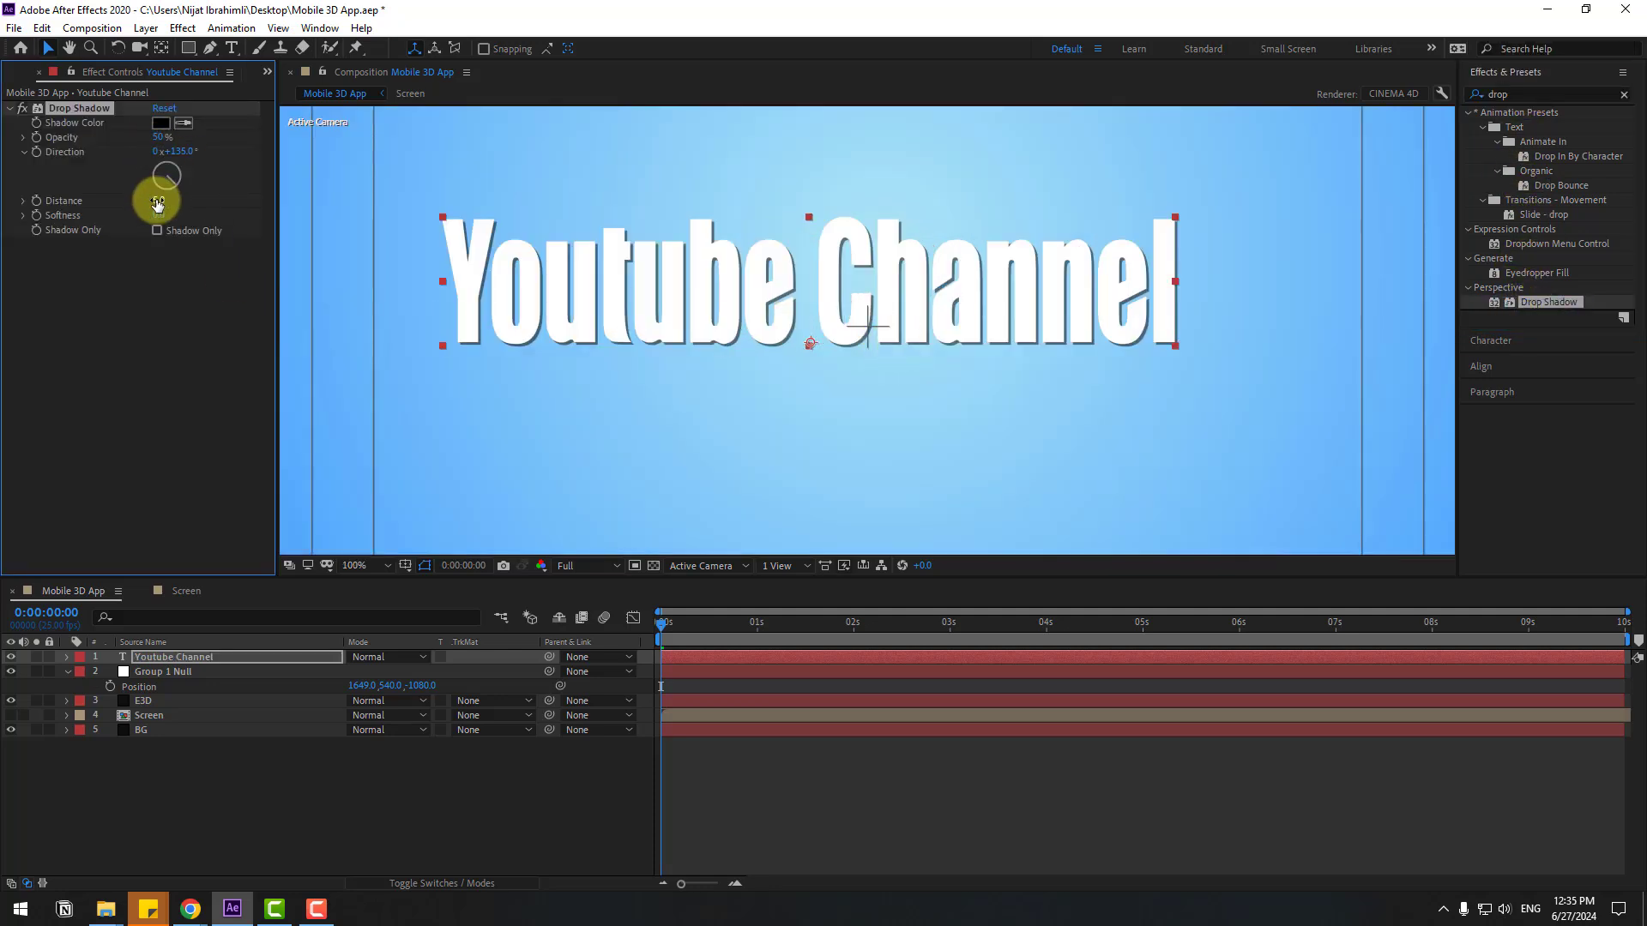
left_click_drag(158, 203, 166, 220)
left_click_drag(169, 136, 142, 135)
scroll(920, 330, "down", 2)
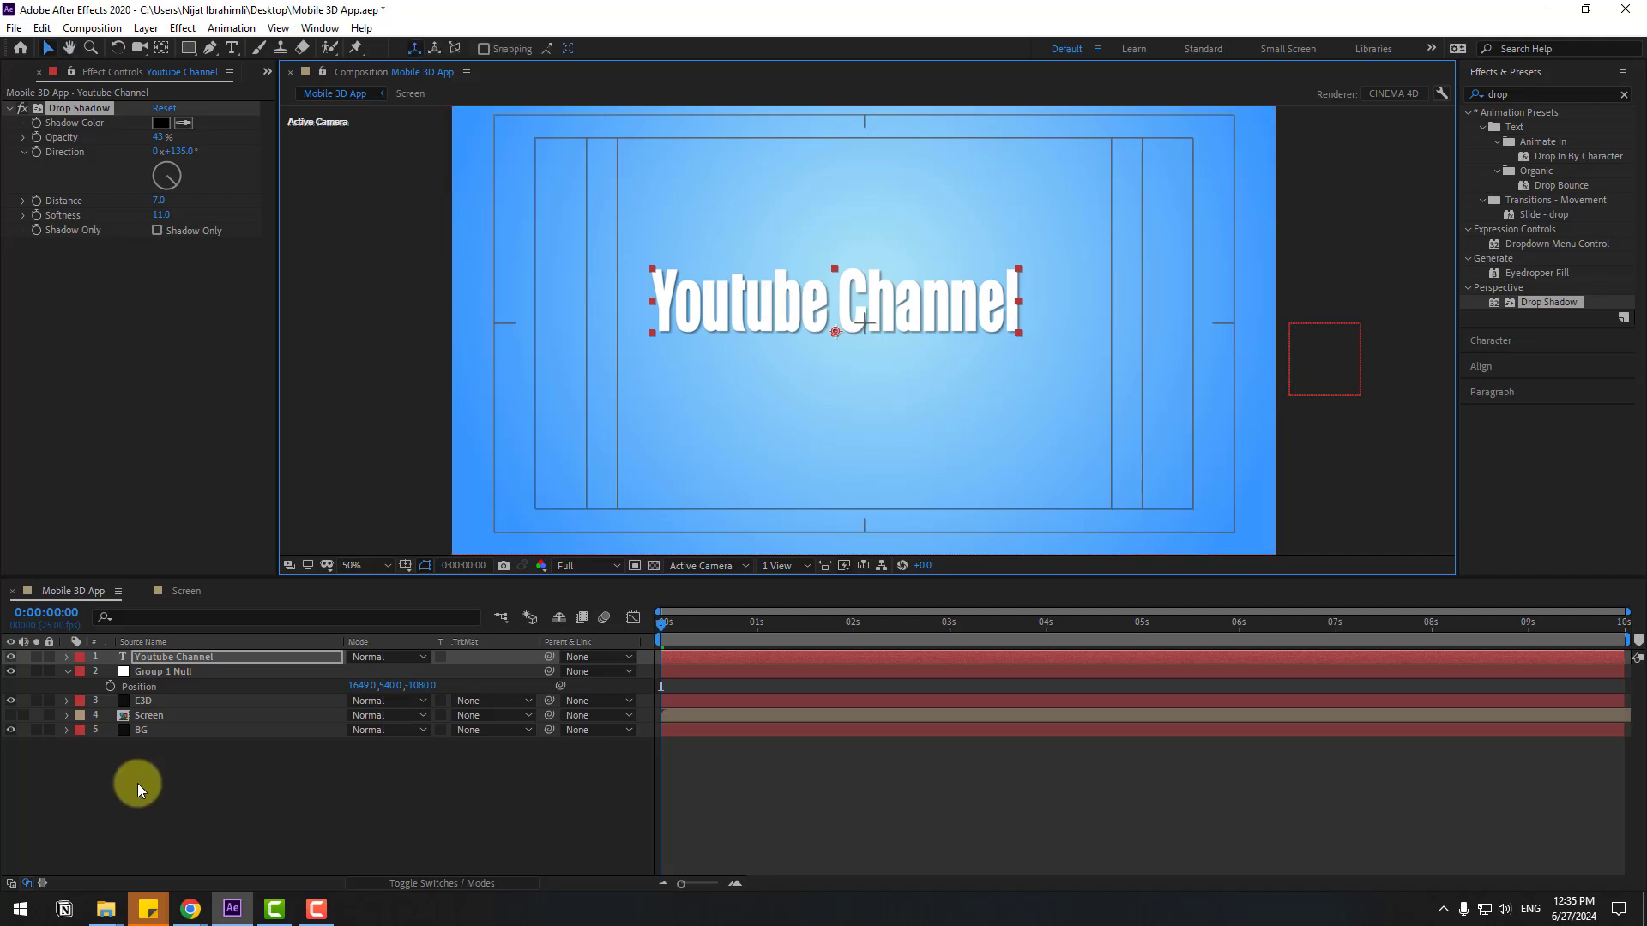
Set the BG layer's gradient Start Color to a more saturated light blue, about 89E3FD.
left_click(146, 729)
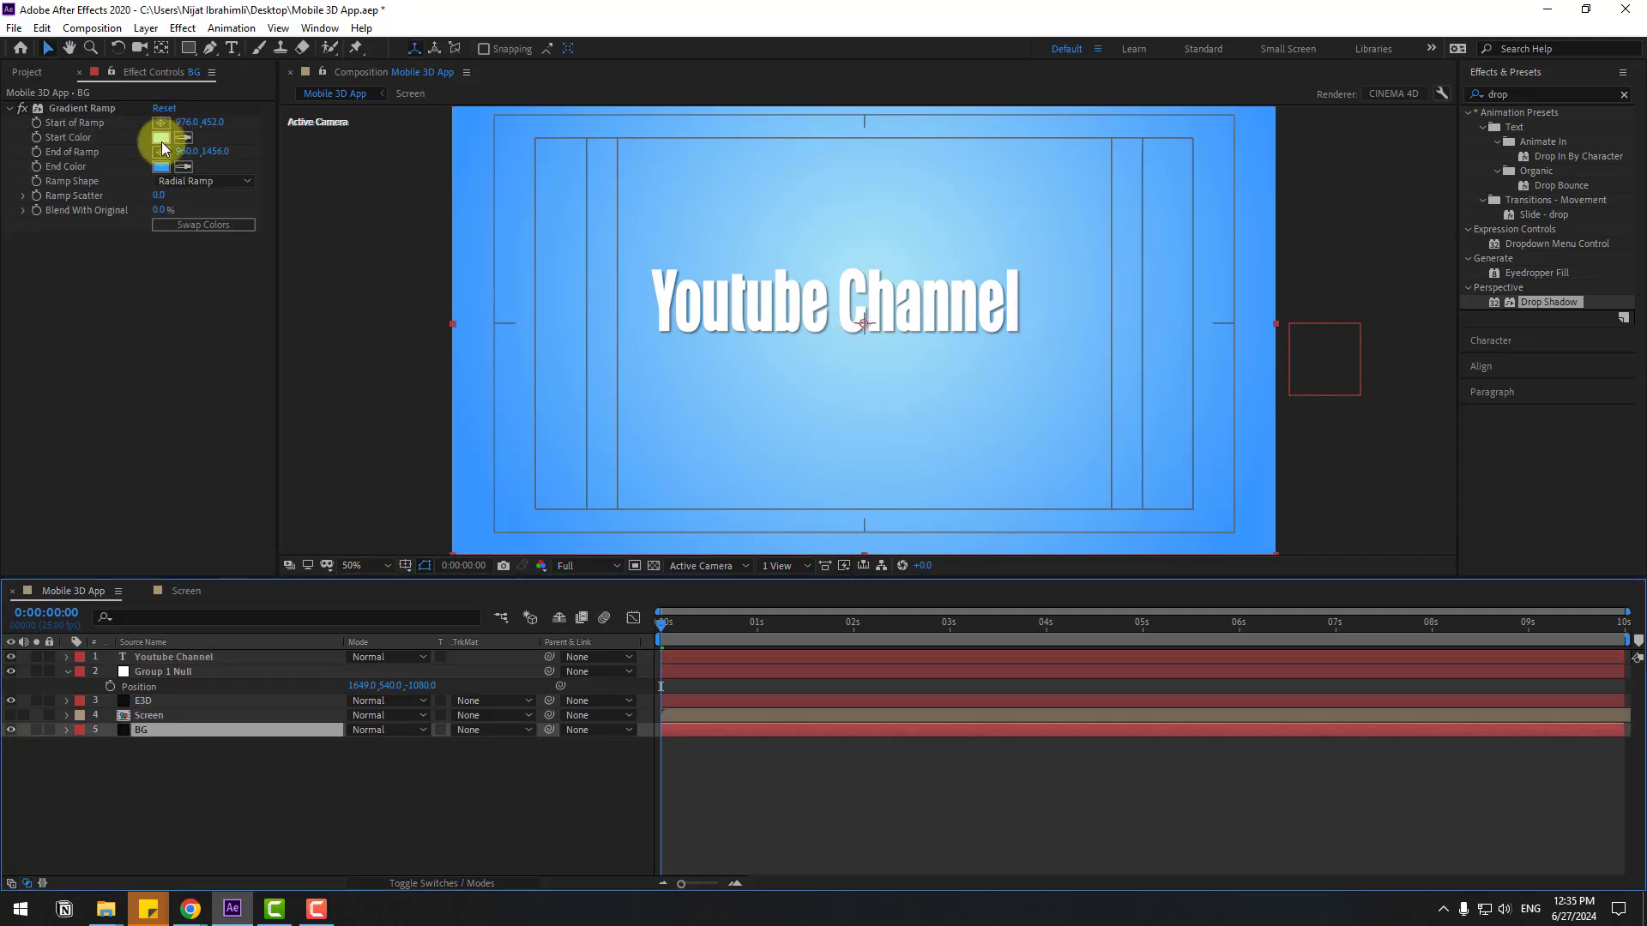
left_click(161, 137)
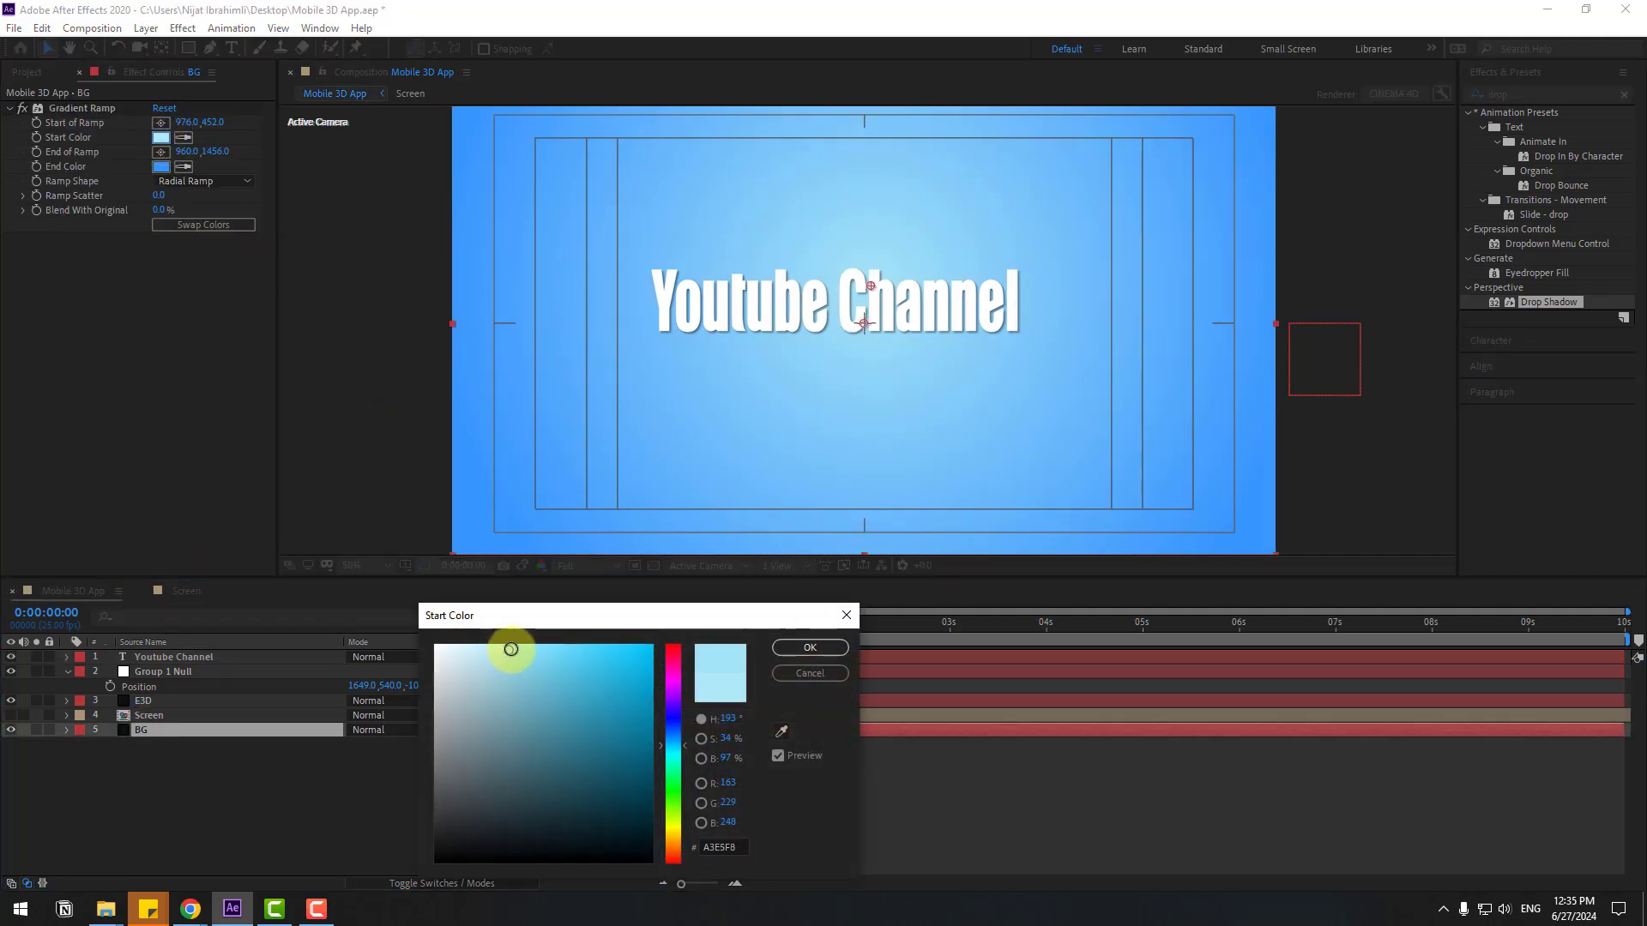
left_click(796, 652)
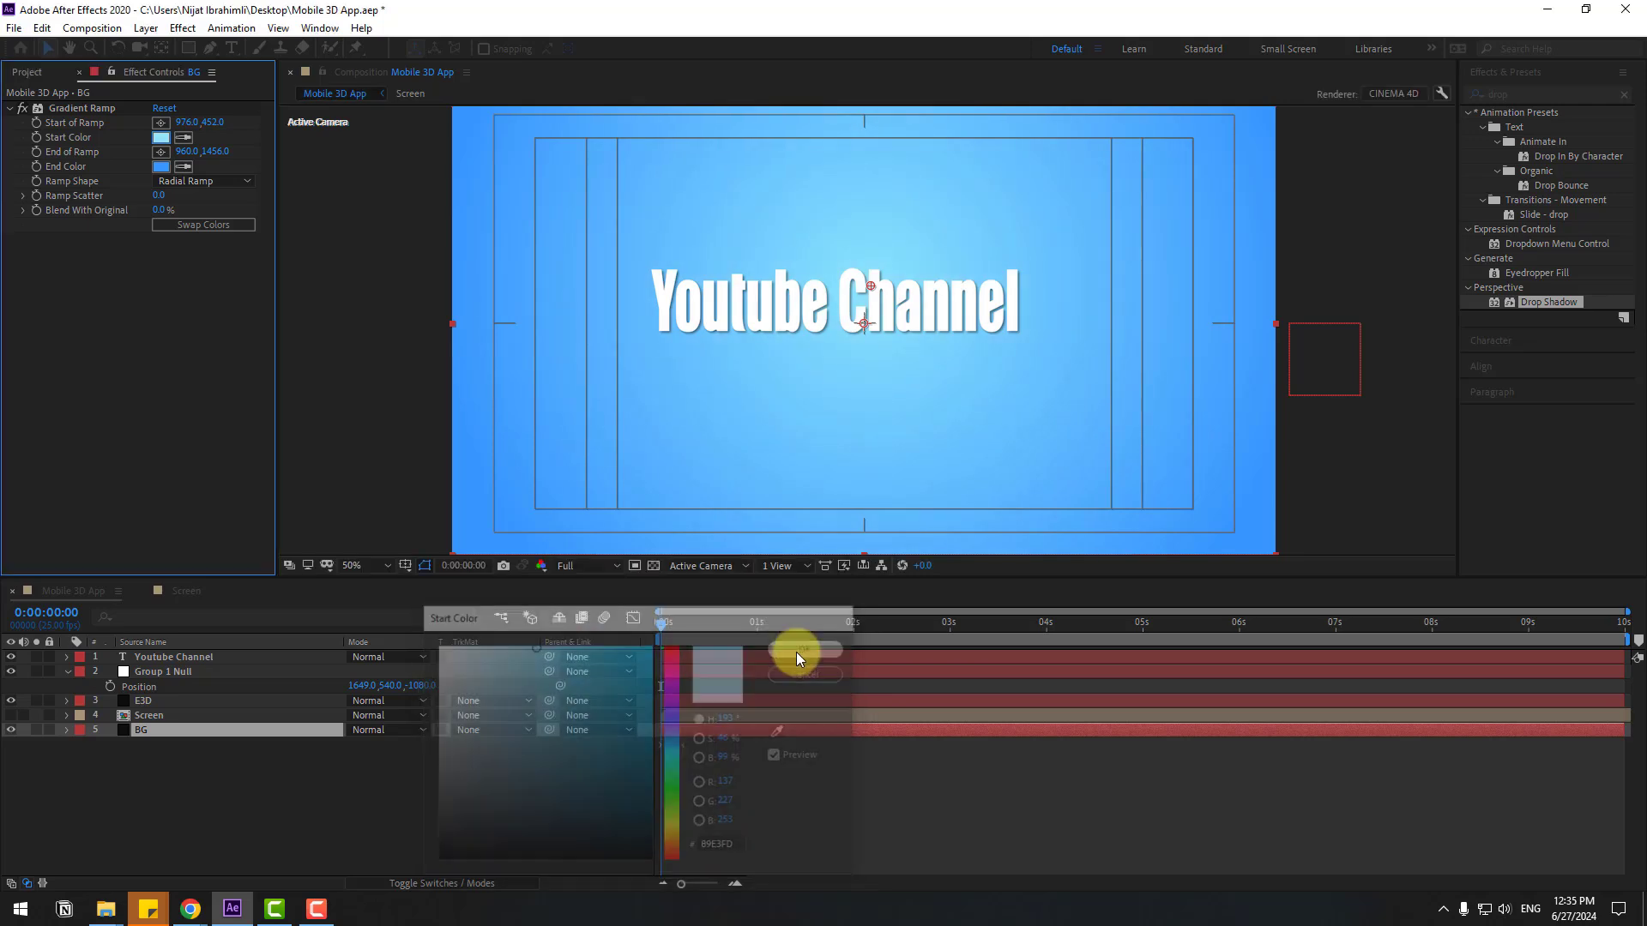
Centre the "Youtube Channel" layer's anchor point in its text and align the layer horizontally and vertically to the composition.
left_click(177, 660)
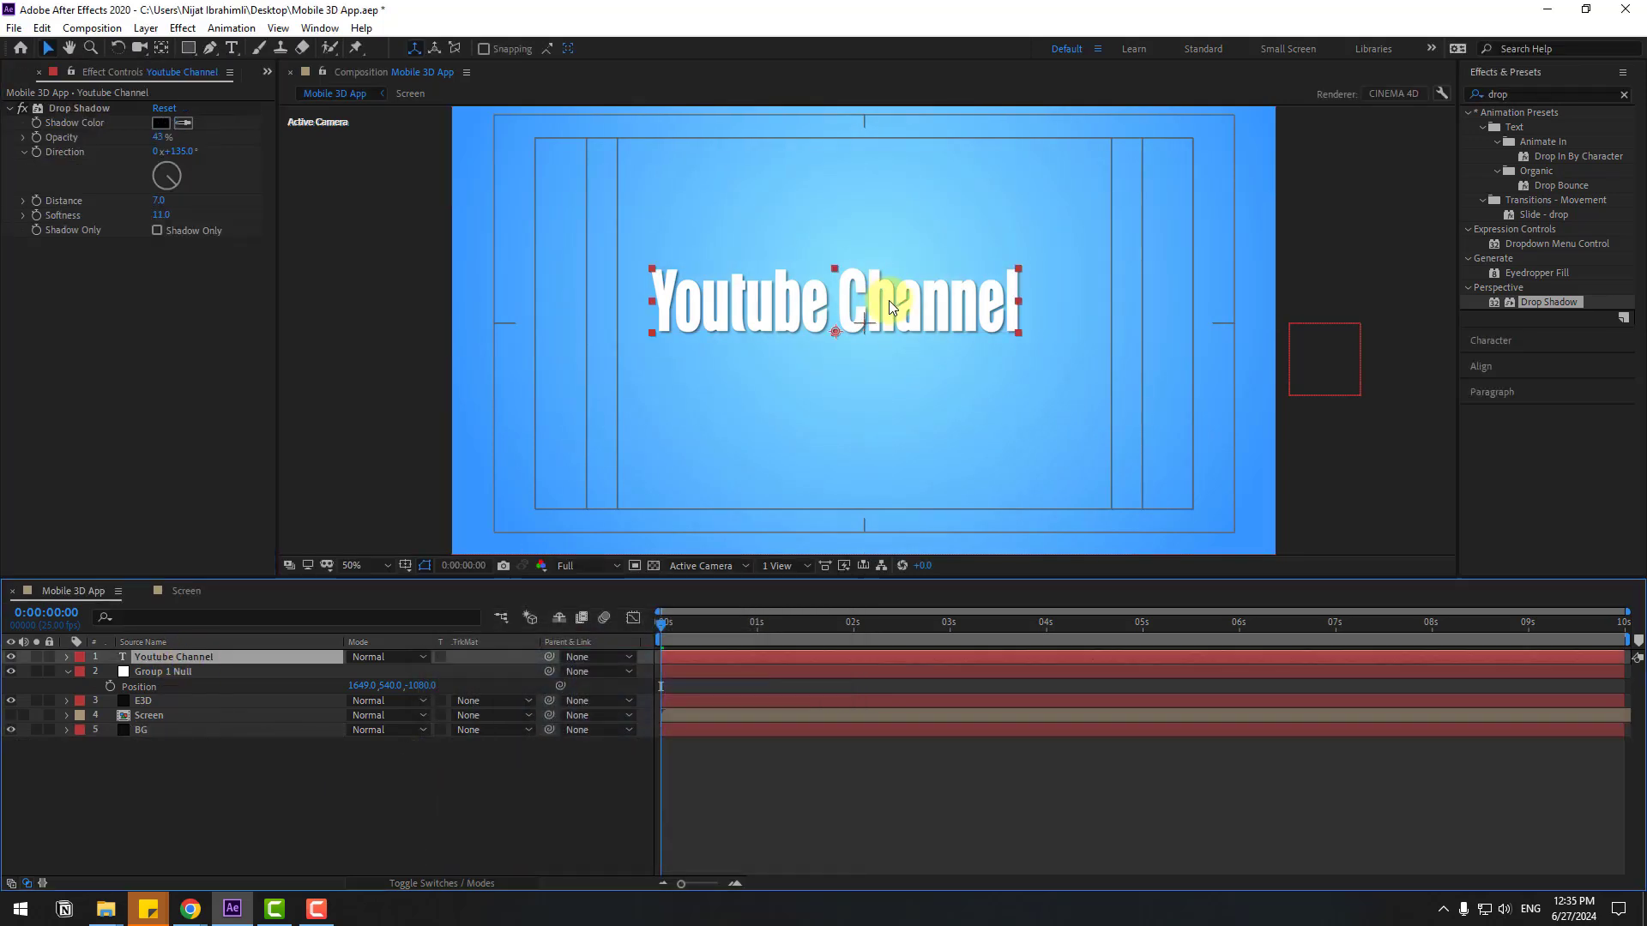
left_click_drag(888, 300, 940, 343)
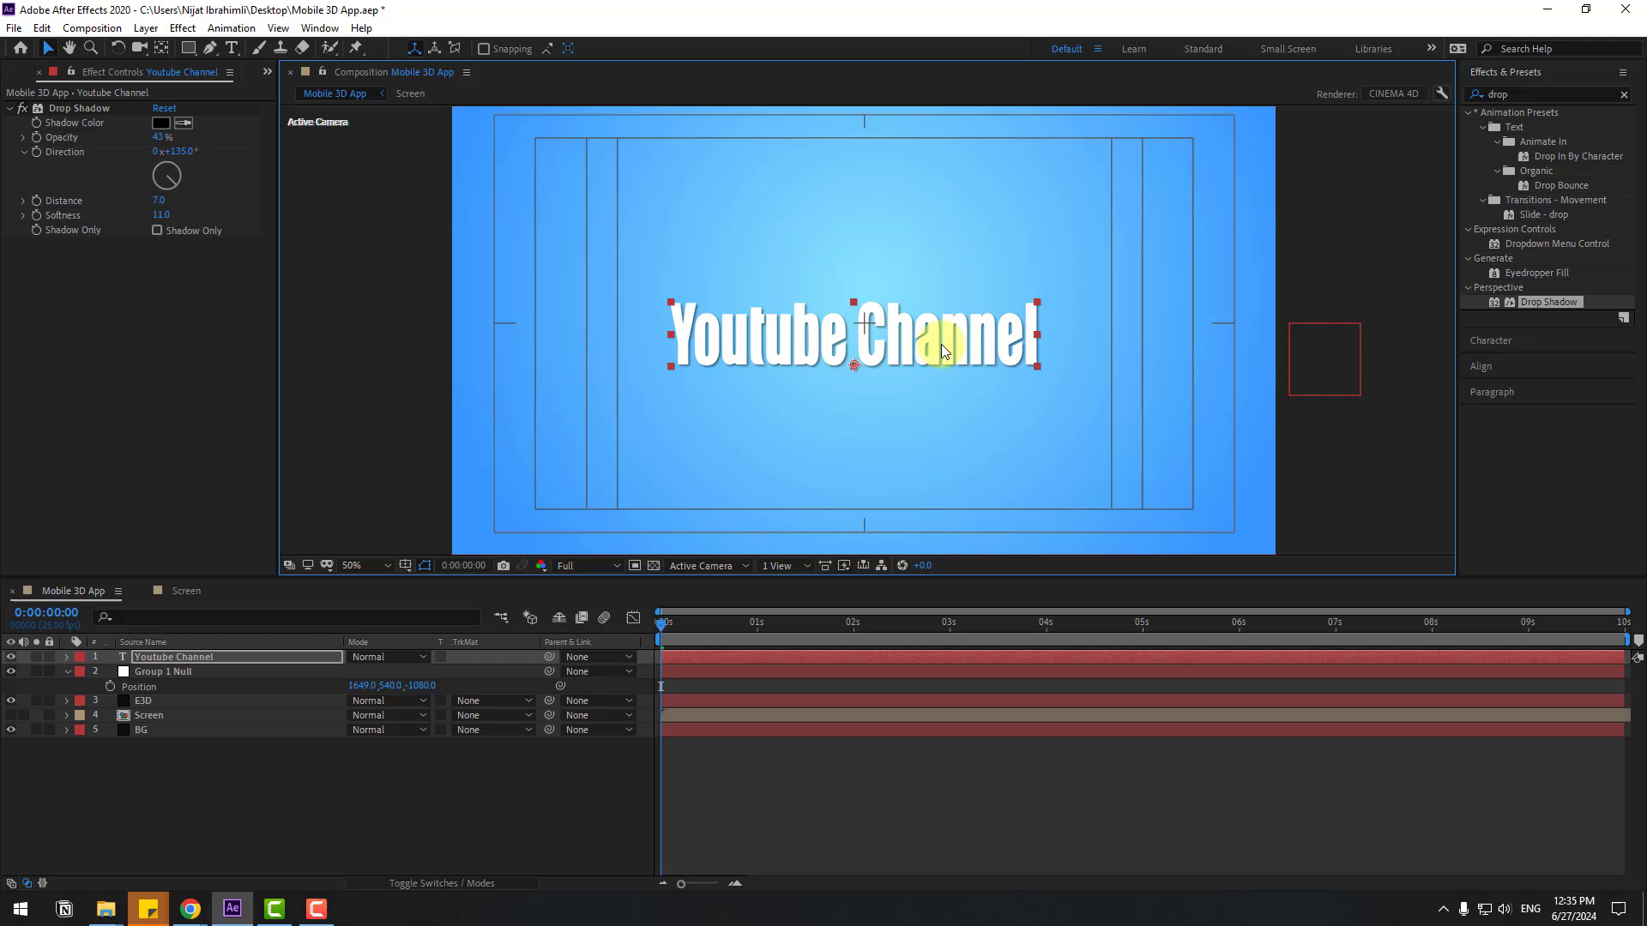
double_click(162, 52)
left_click(49, 49)
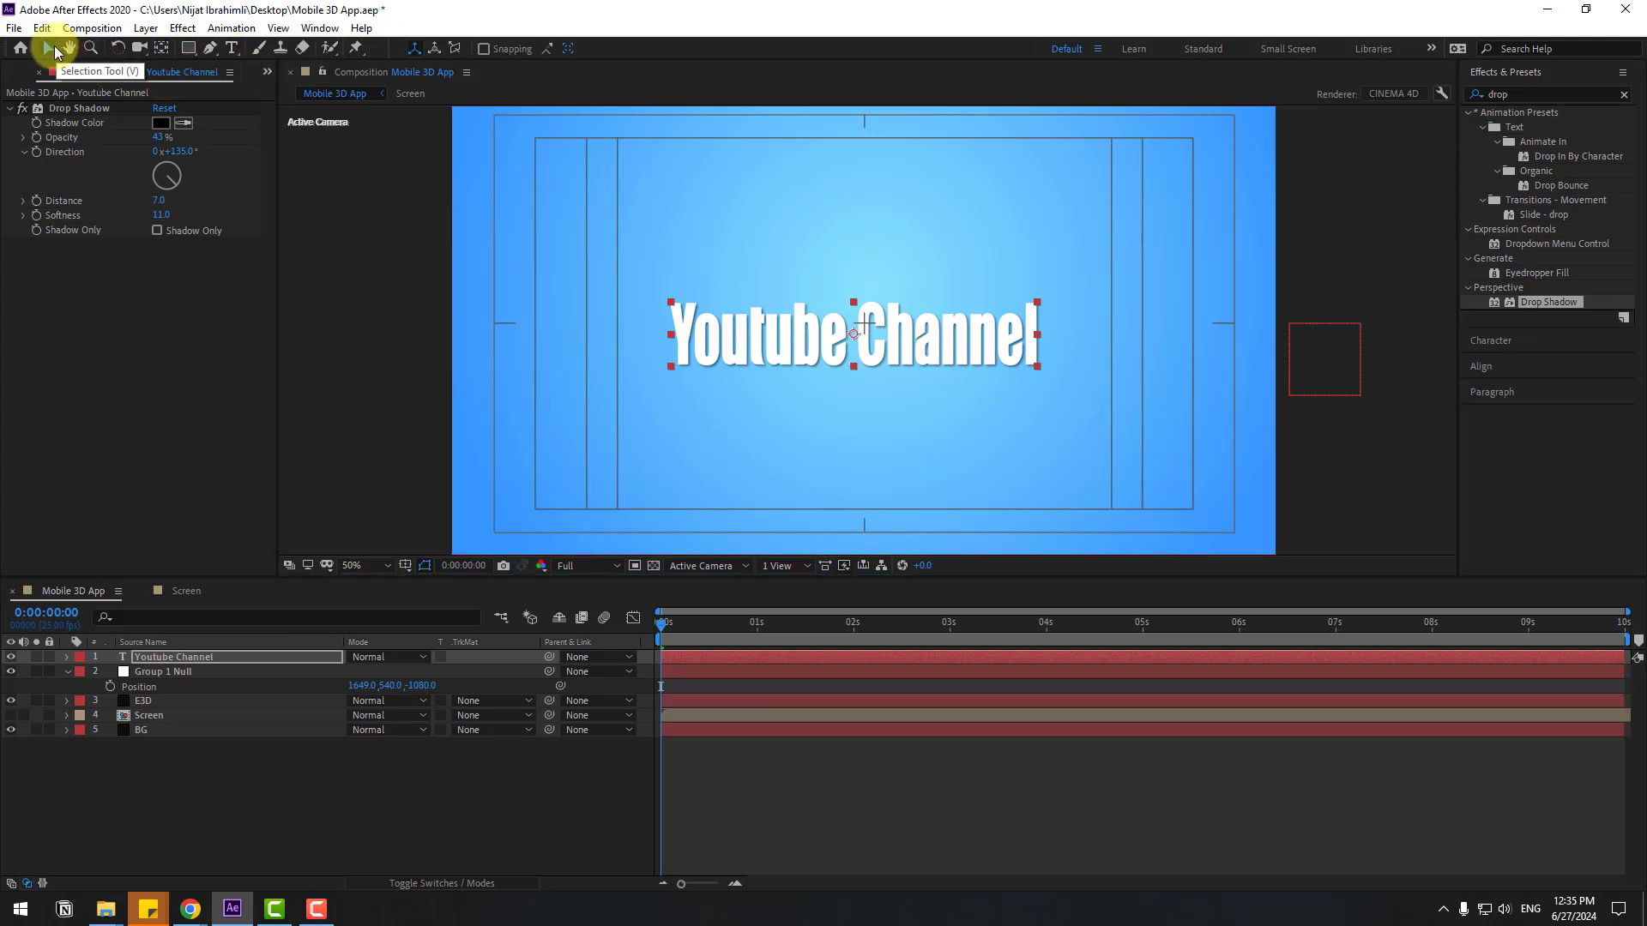
left_click(1484, 365)
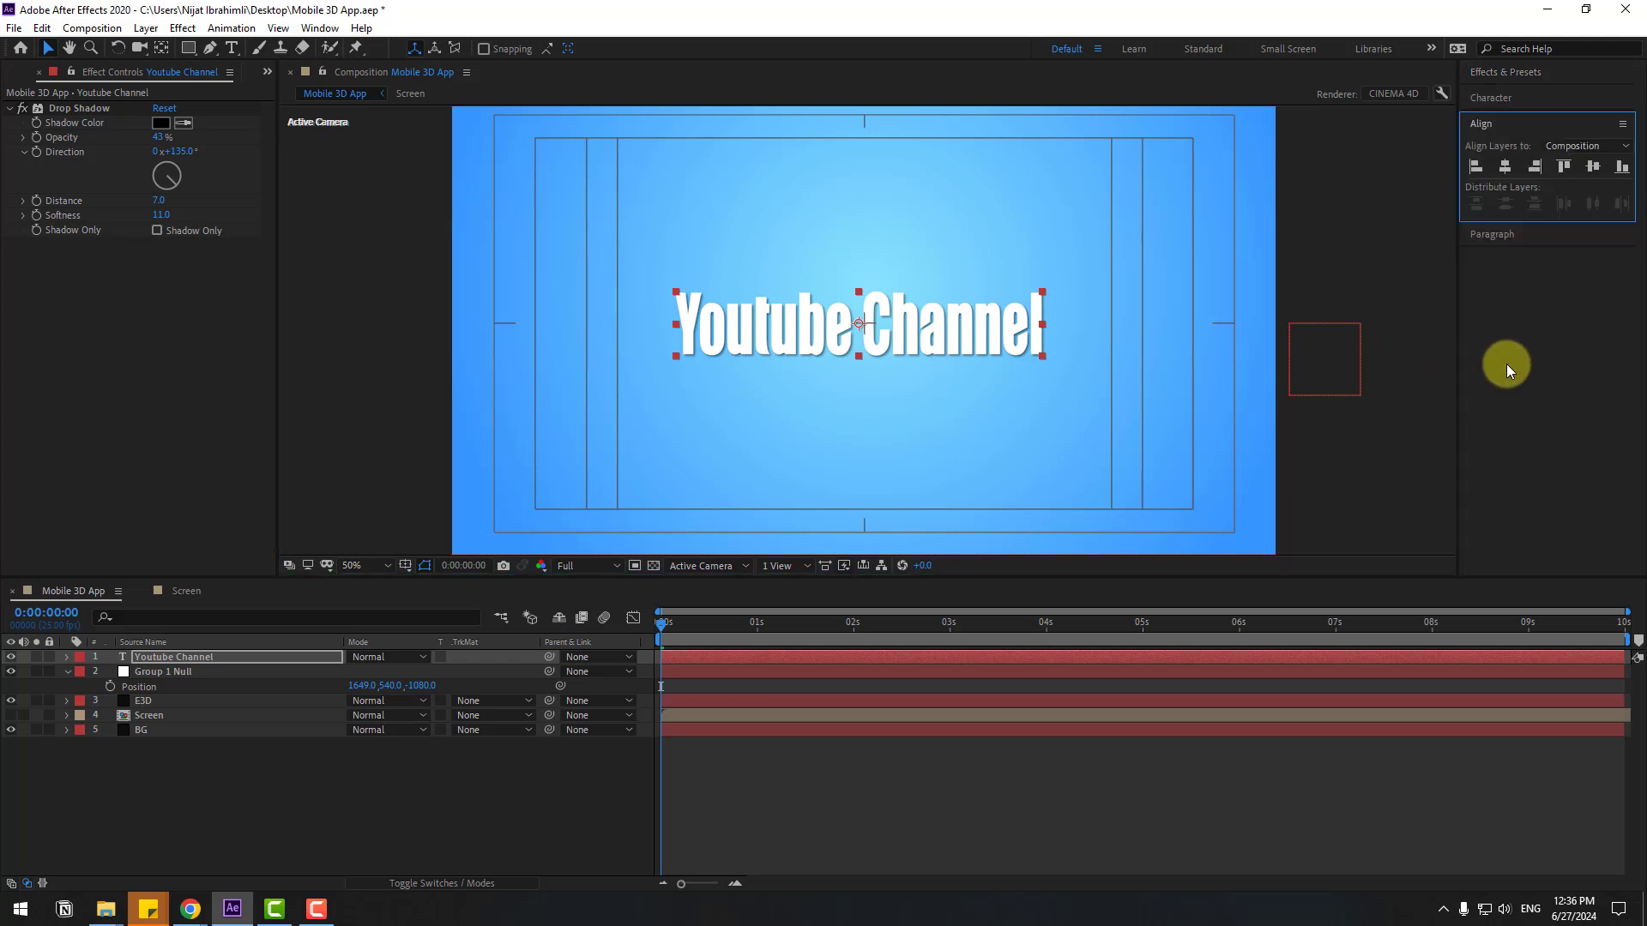
left_click(1503, 168)
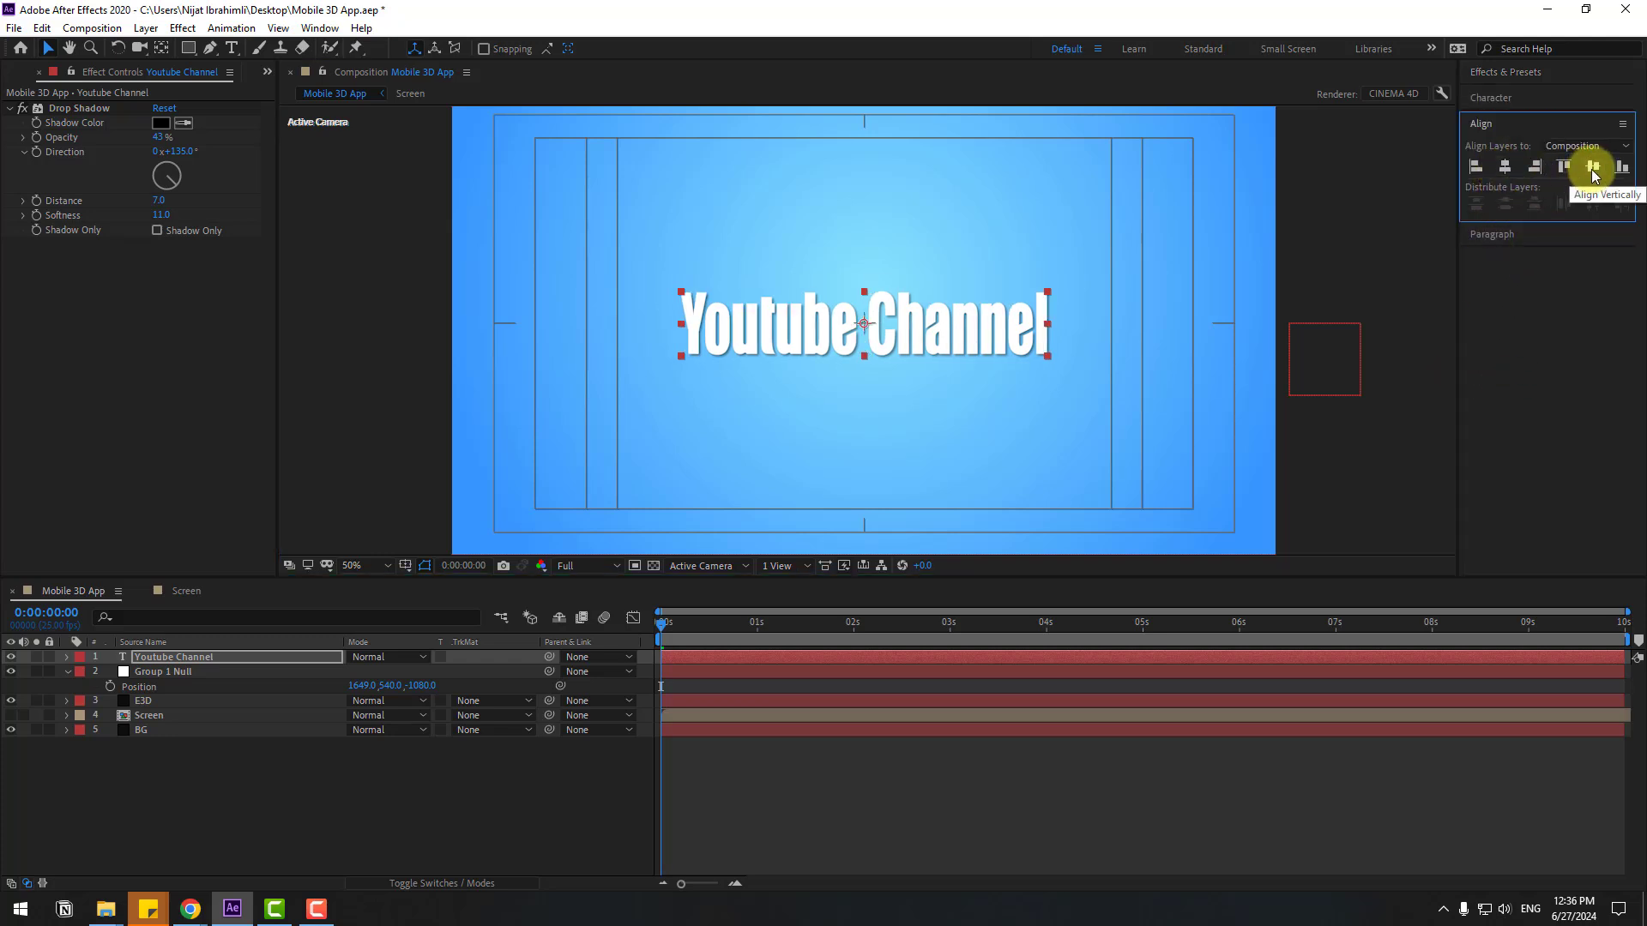
Add a second line reading "for After Effects tutorials" below "Youtube Channel" in the same text layer.
key("ctrl+t")
left_click(1042, 337)
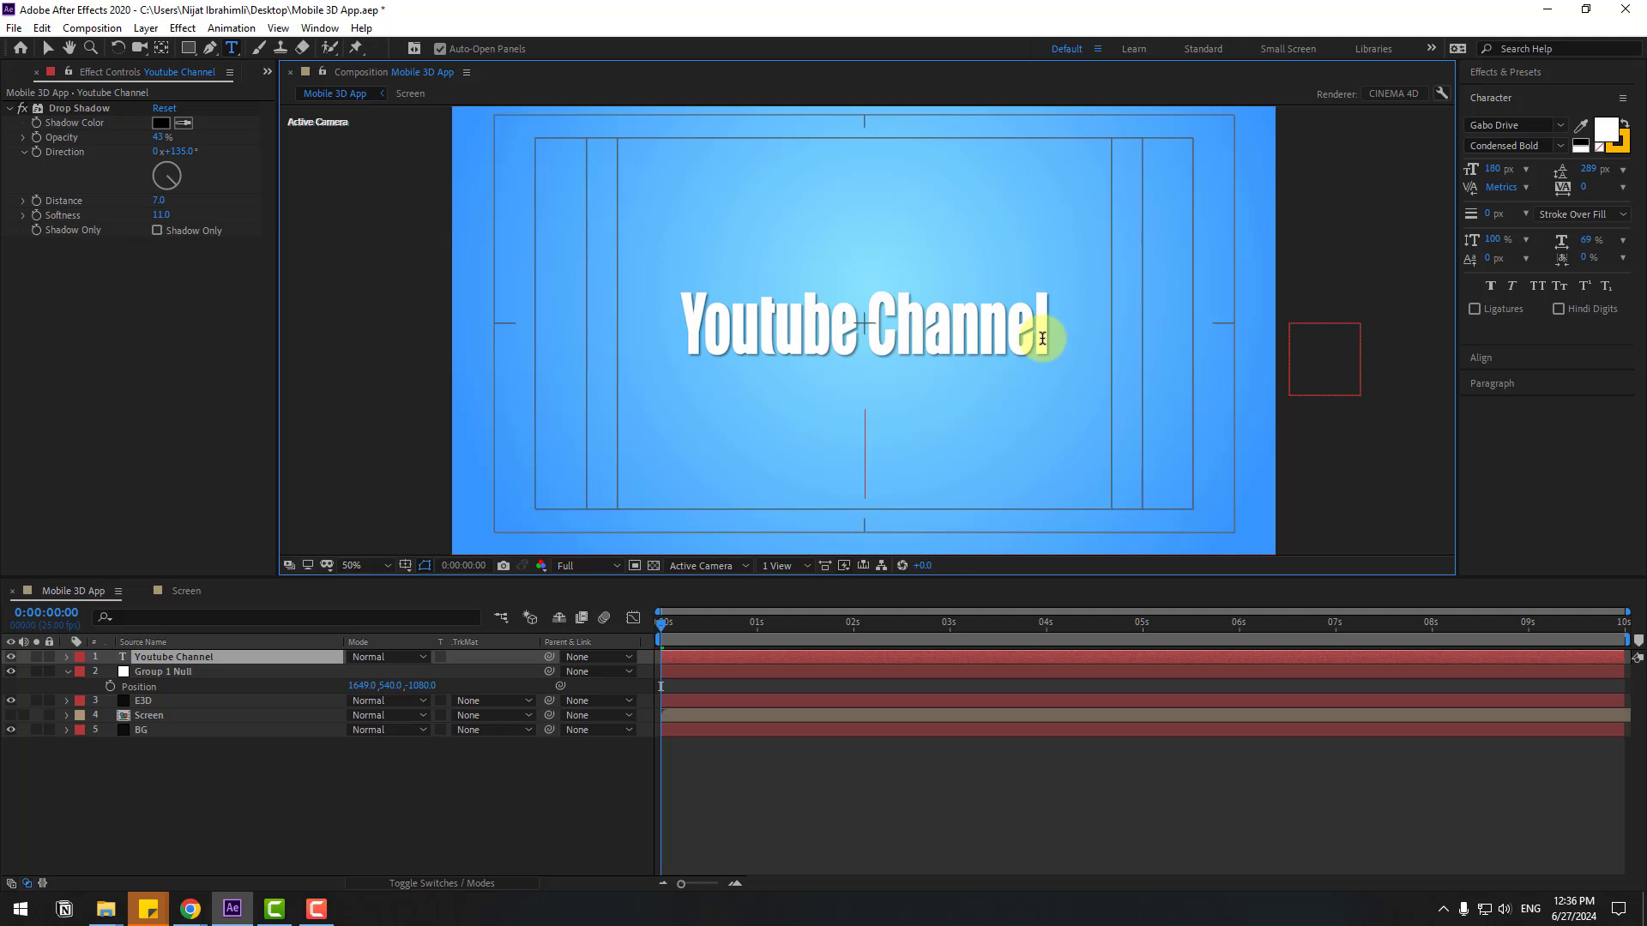
type("for After Effects tutorials")
Set the second text line's font size to 122 px and its leading to 118 px.
left_click_drag(1131, 458, 600, 458)
left_click_drag(1596, 172, 1437, 173)
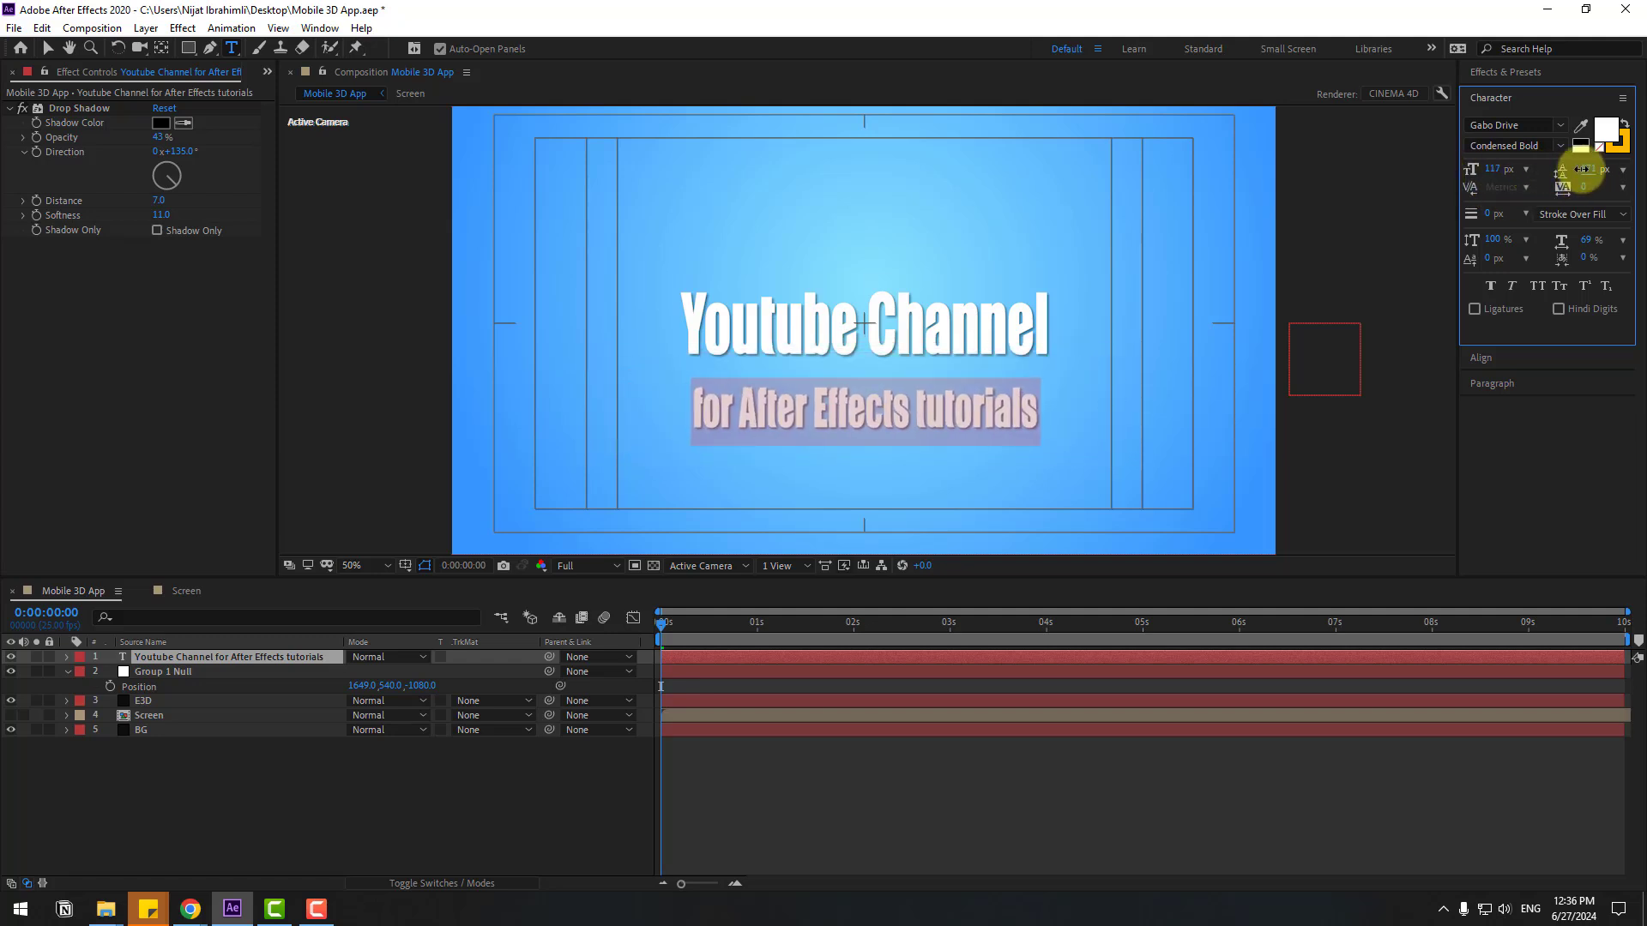
left_click_drag(1563, 173, 1495, 168)
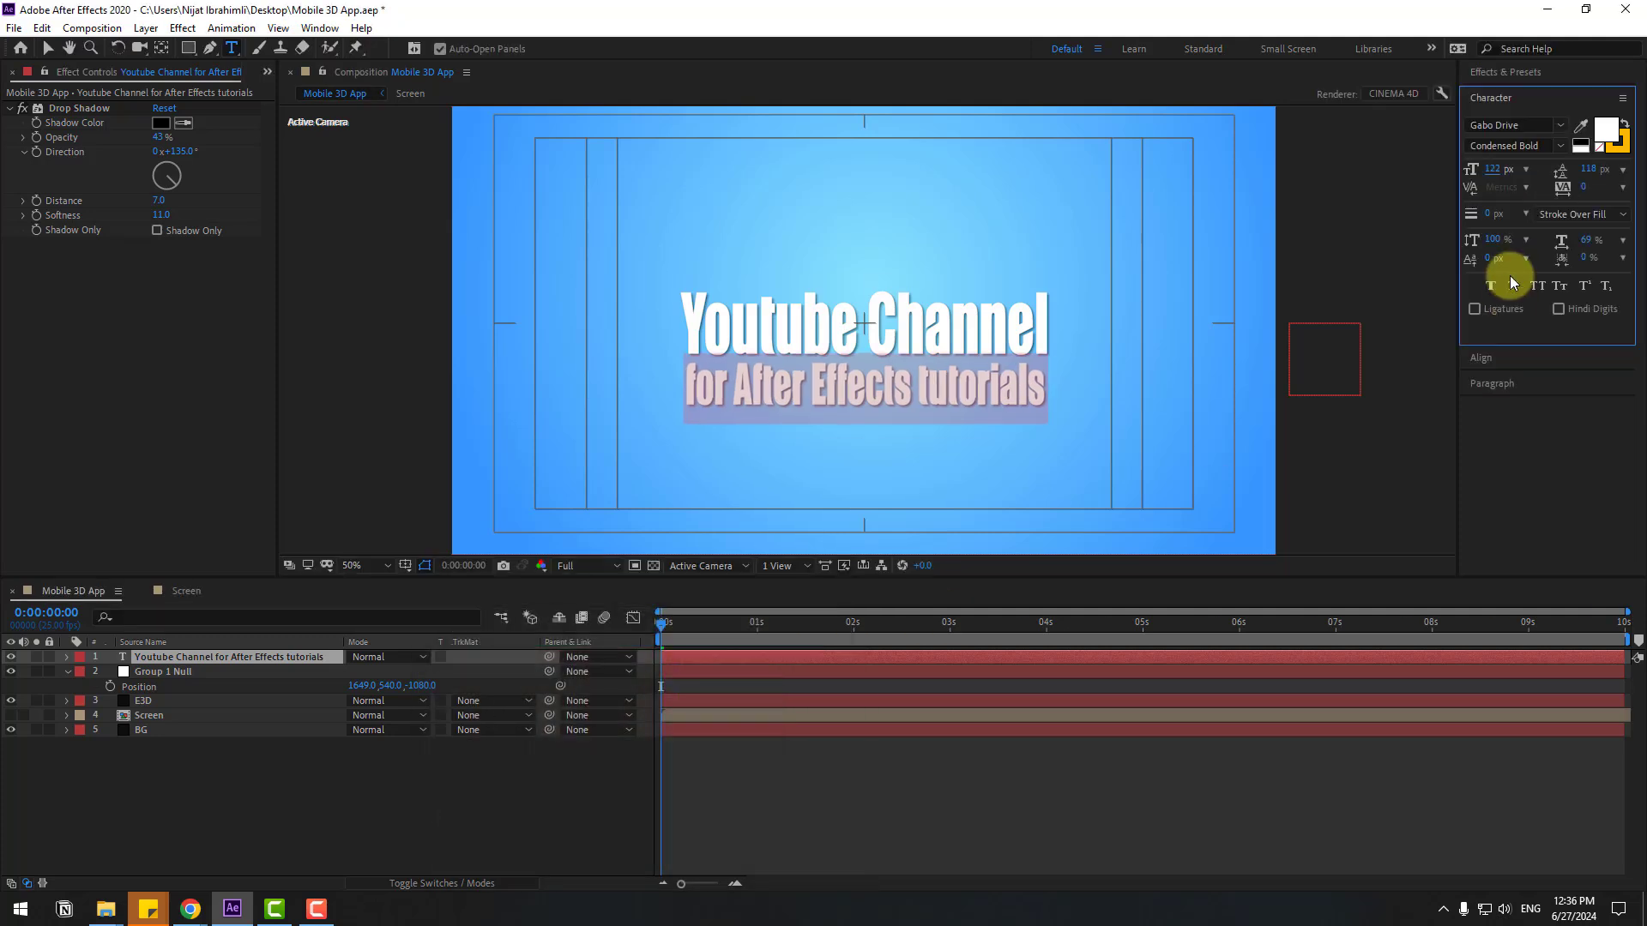
Colour the "for After Effects tutorials" line yellow, FFF71C, and leave text editing.
left_click(1605, 130)
left_click(672, 832)
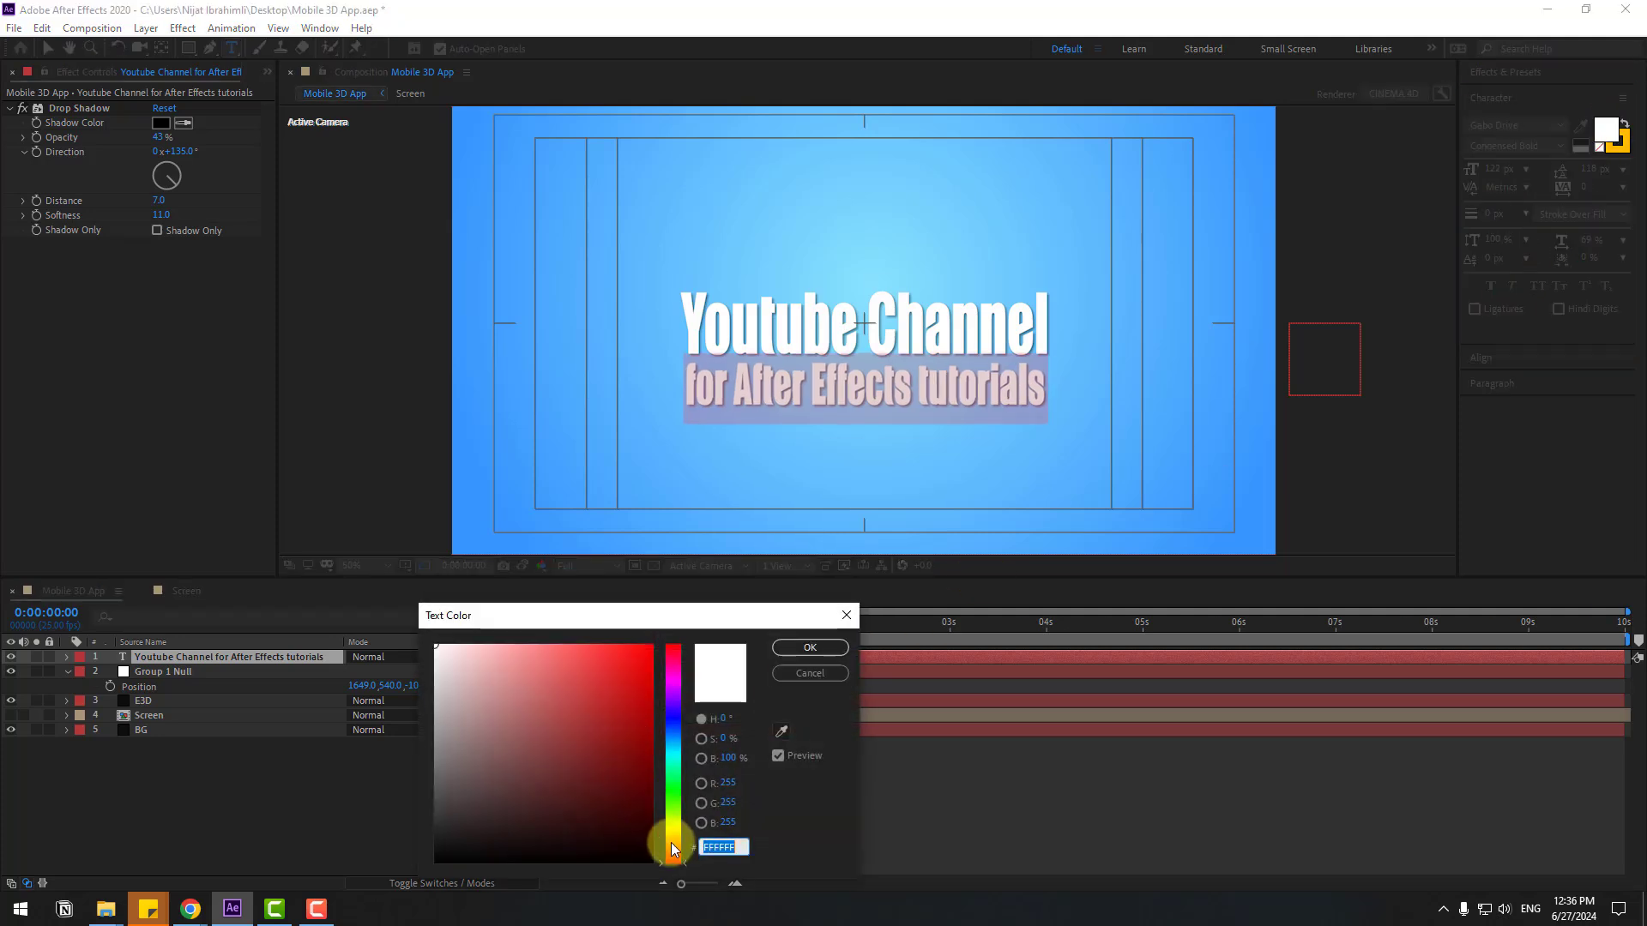
left_click(632, 648)
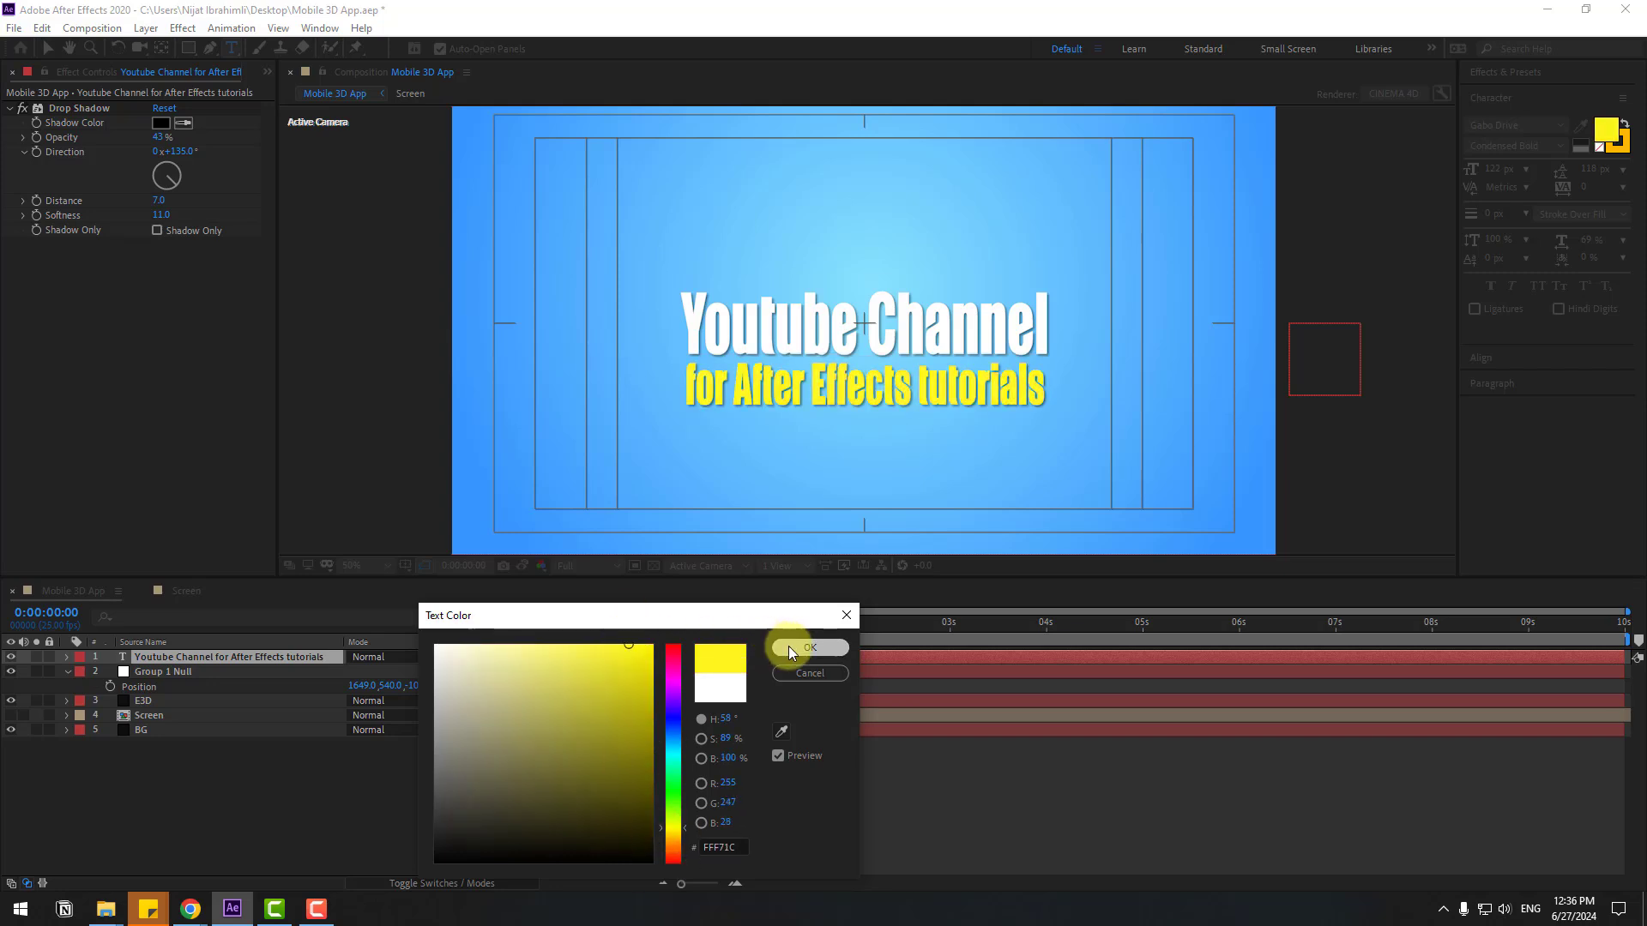
left_click(802, 649)
left_click(43, 49)
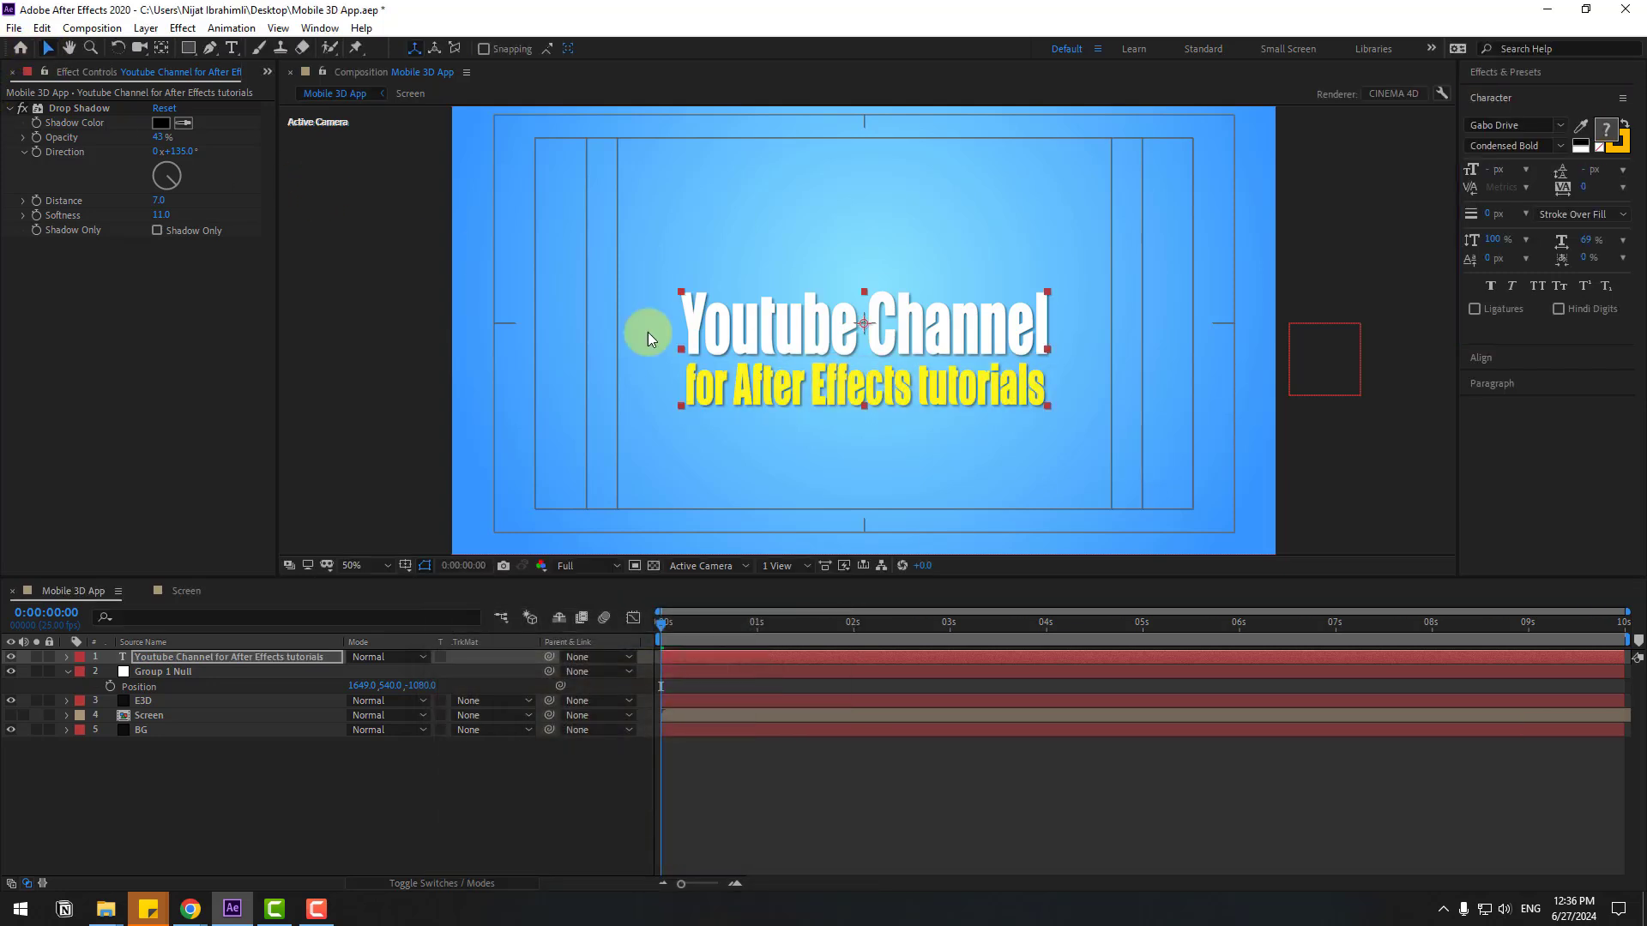
Recentre the two-line title's anchor point and align the layer horizontally and vertically to the composition.
left_click(1486, 358)
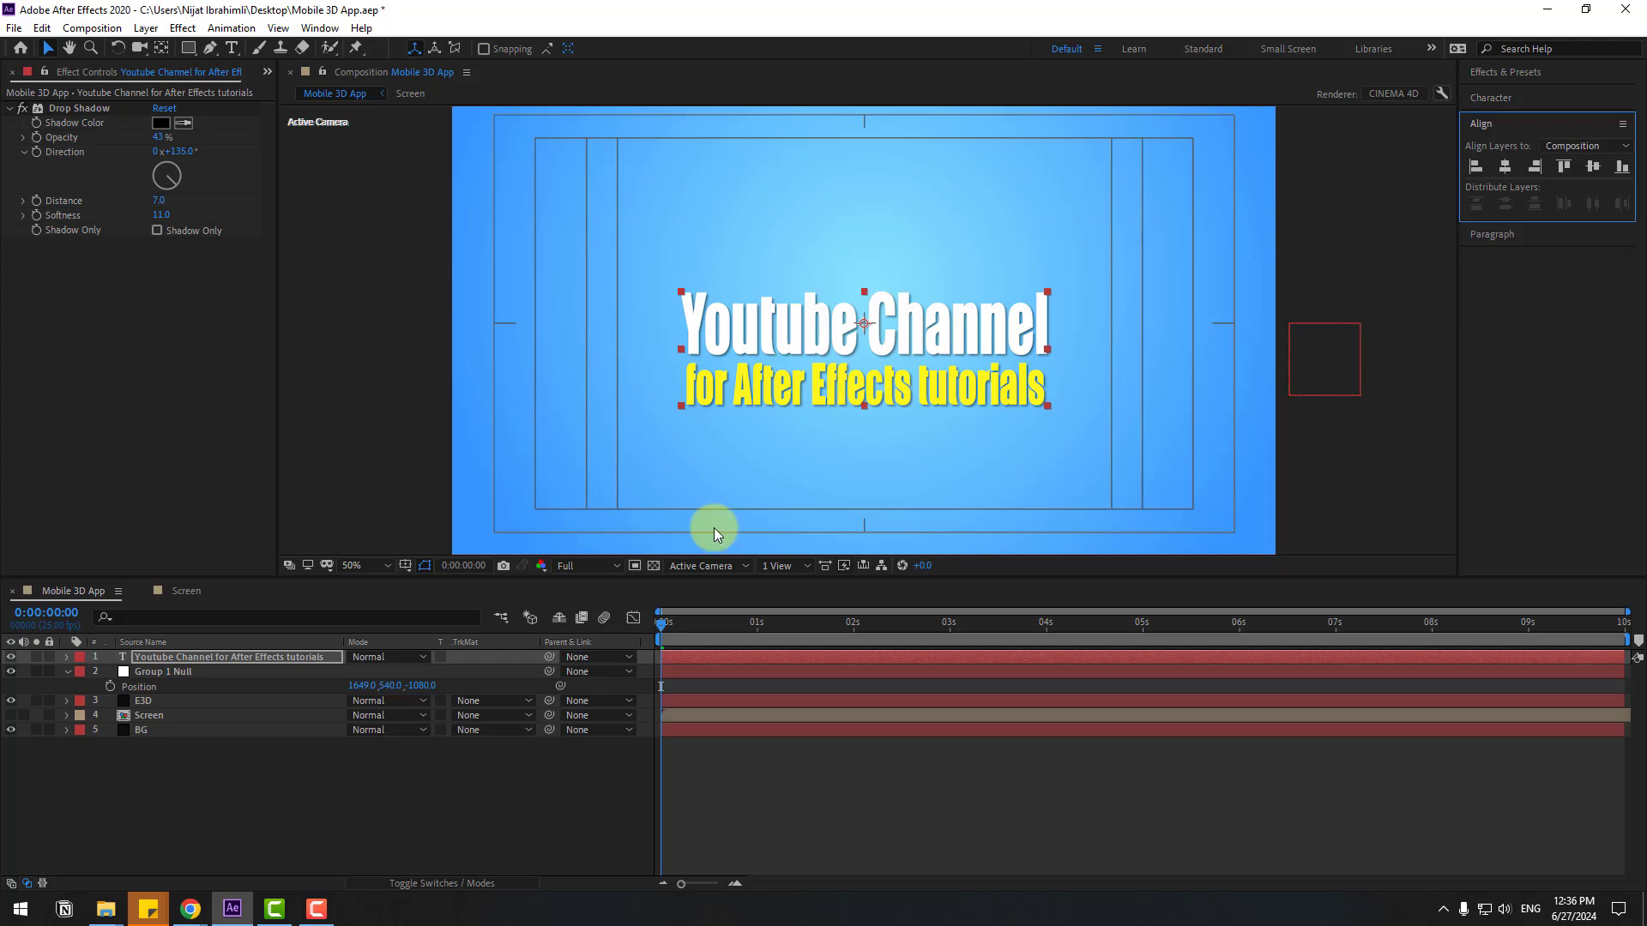
left_click(176, 839)
left_click(132, 654)
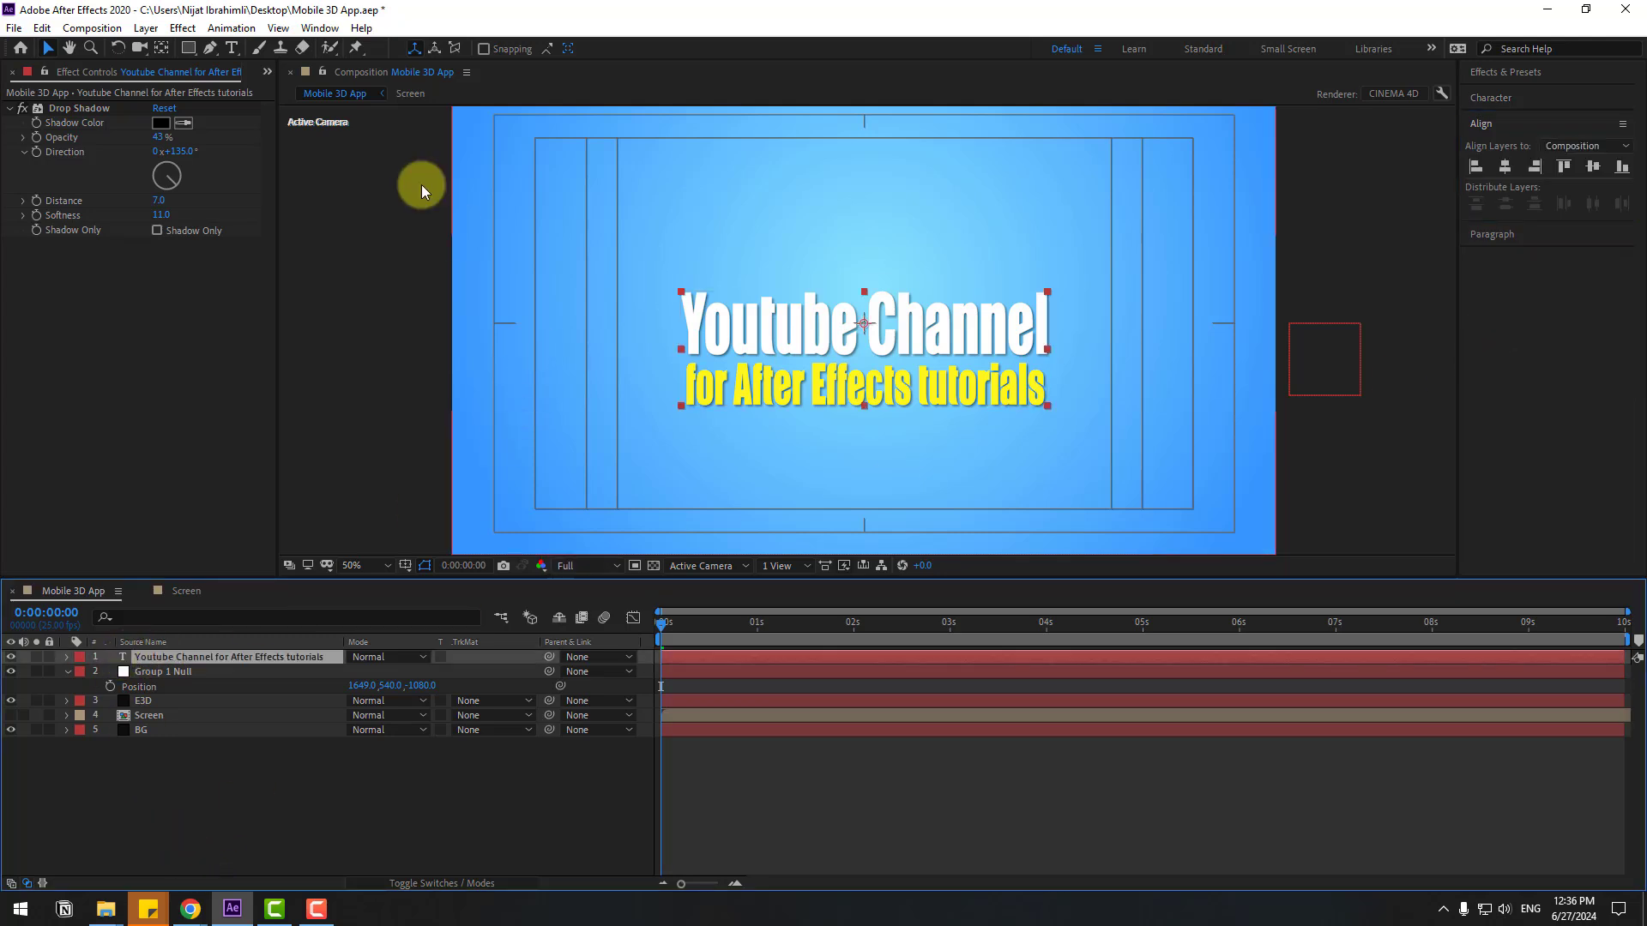
left_click(164, 50)
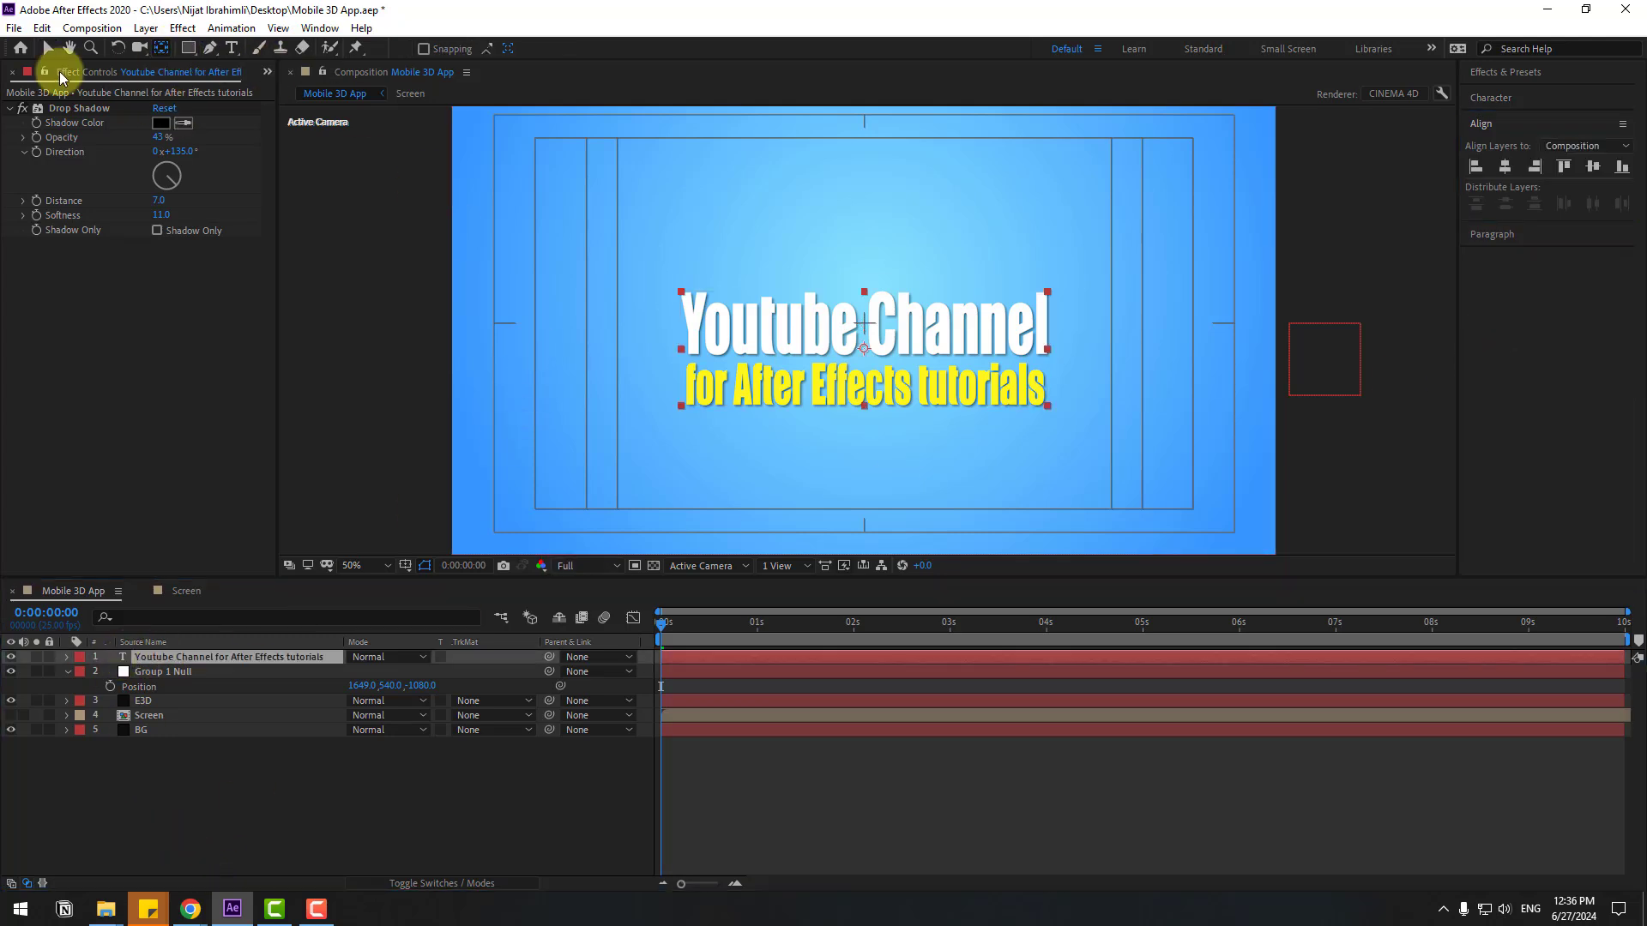
left_click(1504, 166)
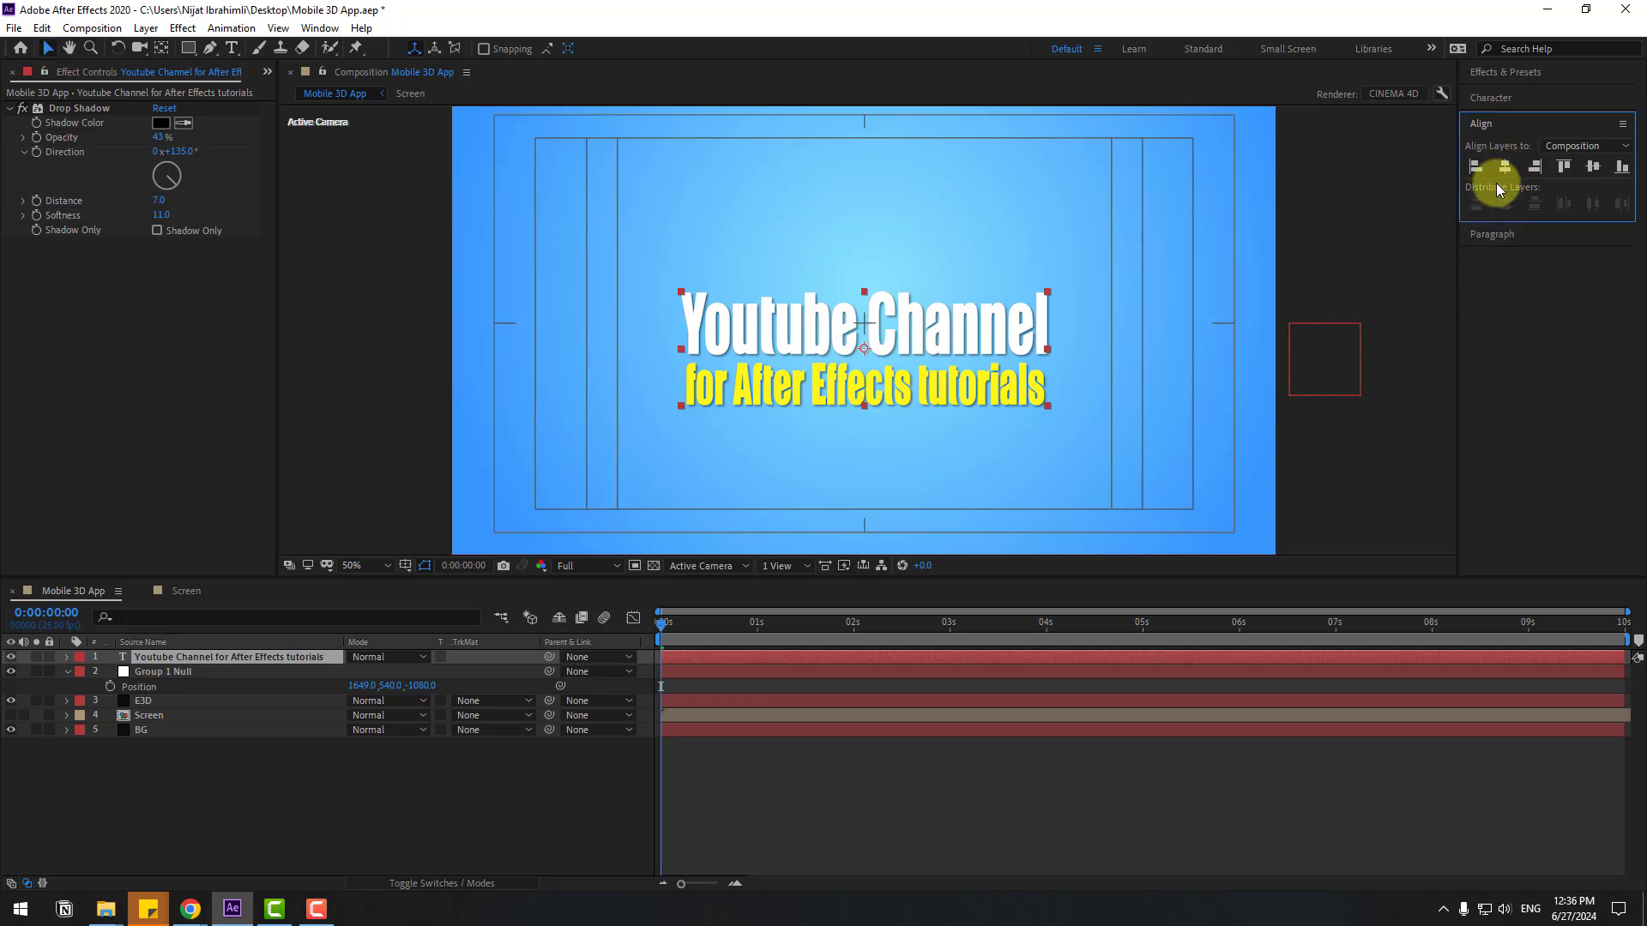
left_click(1591, 172)
left_click(326, 808)
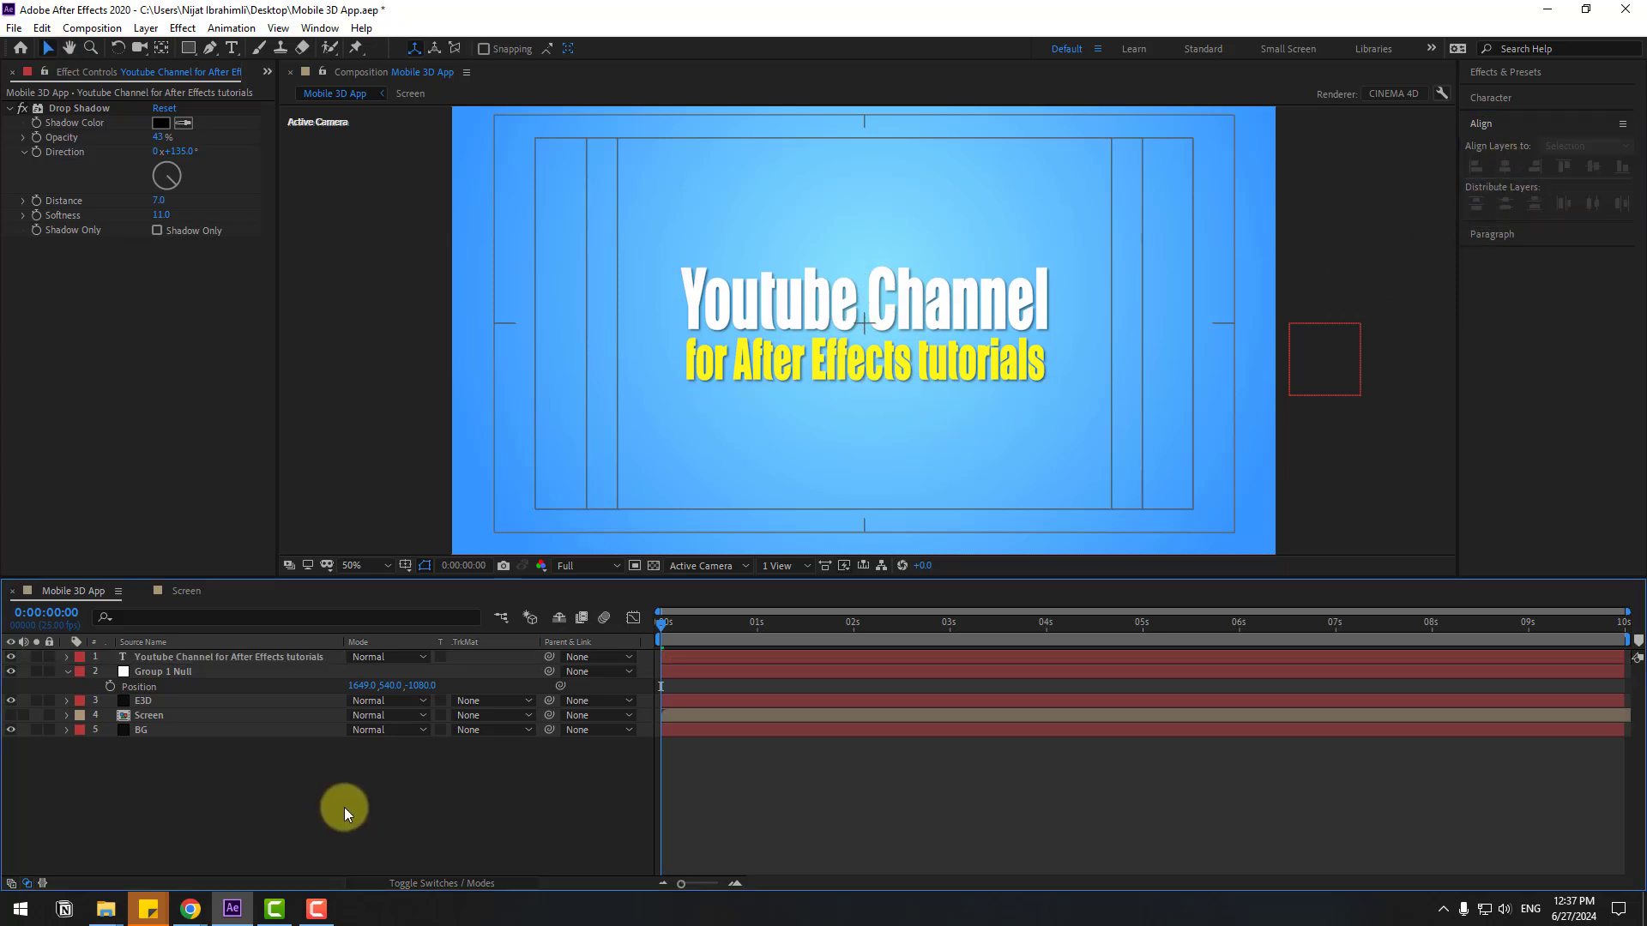
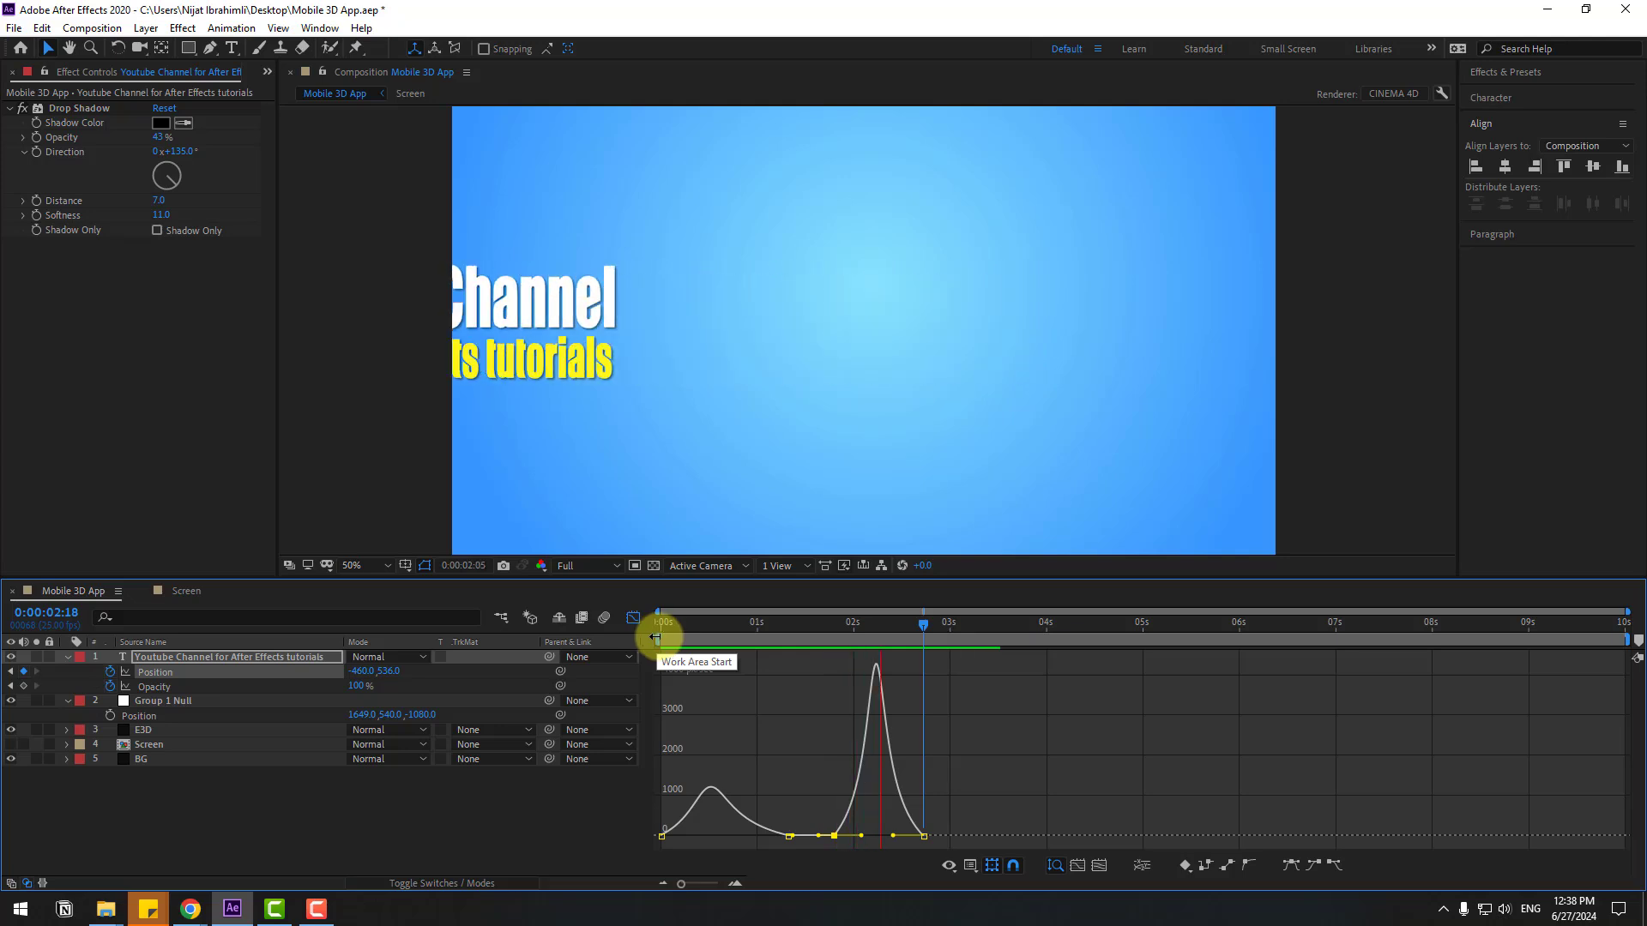
Reshape the title's Position speed graph so its exit move peaks at about 2.5 s, and preview the animation.
key("space")
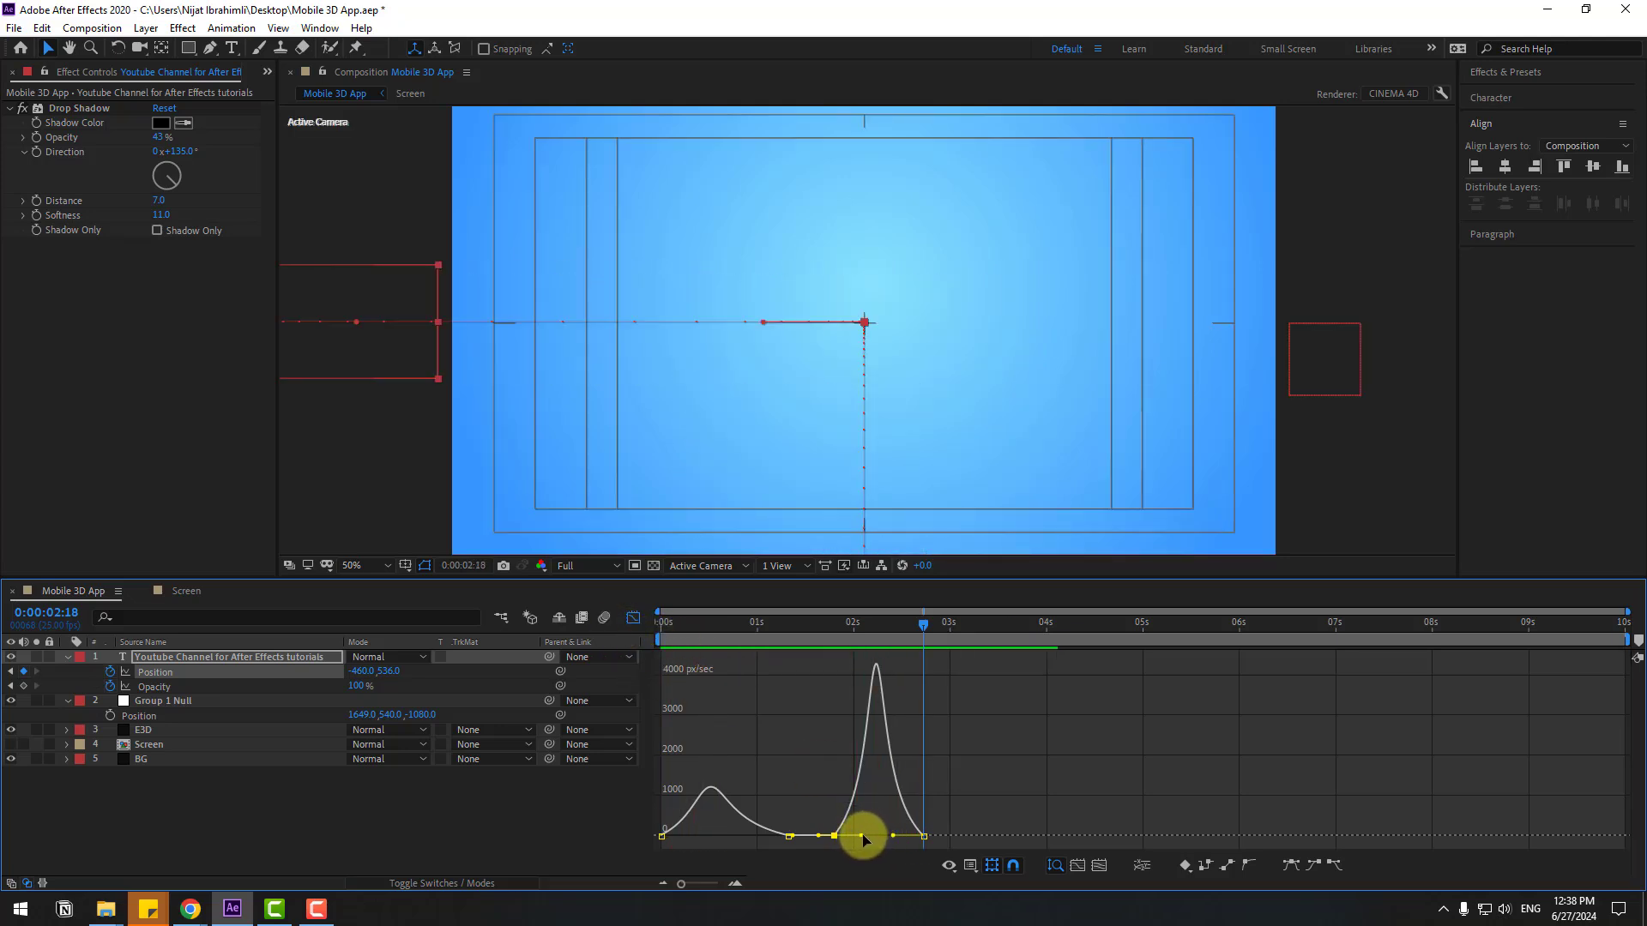
mouse_move(869, 838)
left_mouse_down()
mouse_move(908, 837)
mouse_move(875, 834)
left_mouse_up()
key("space")
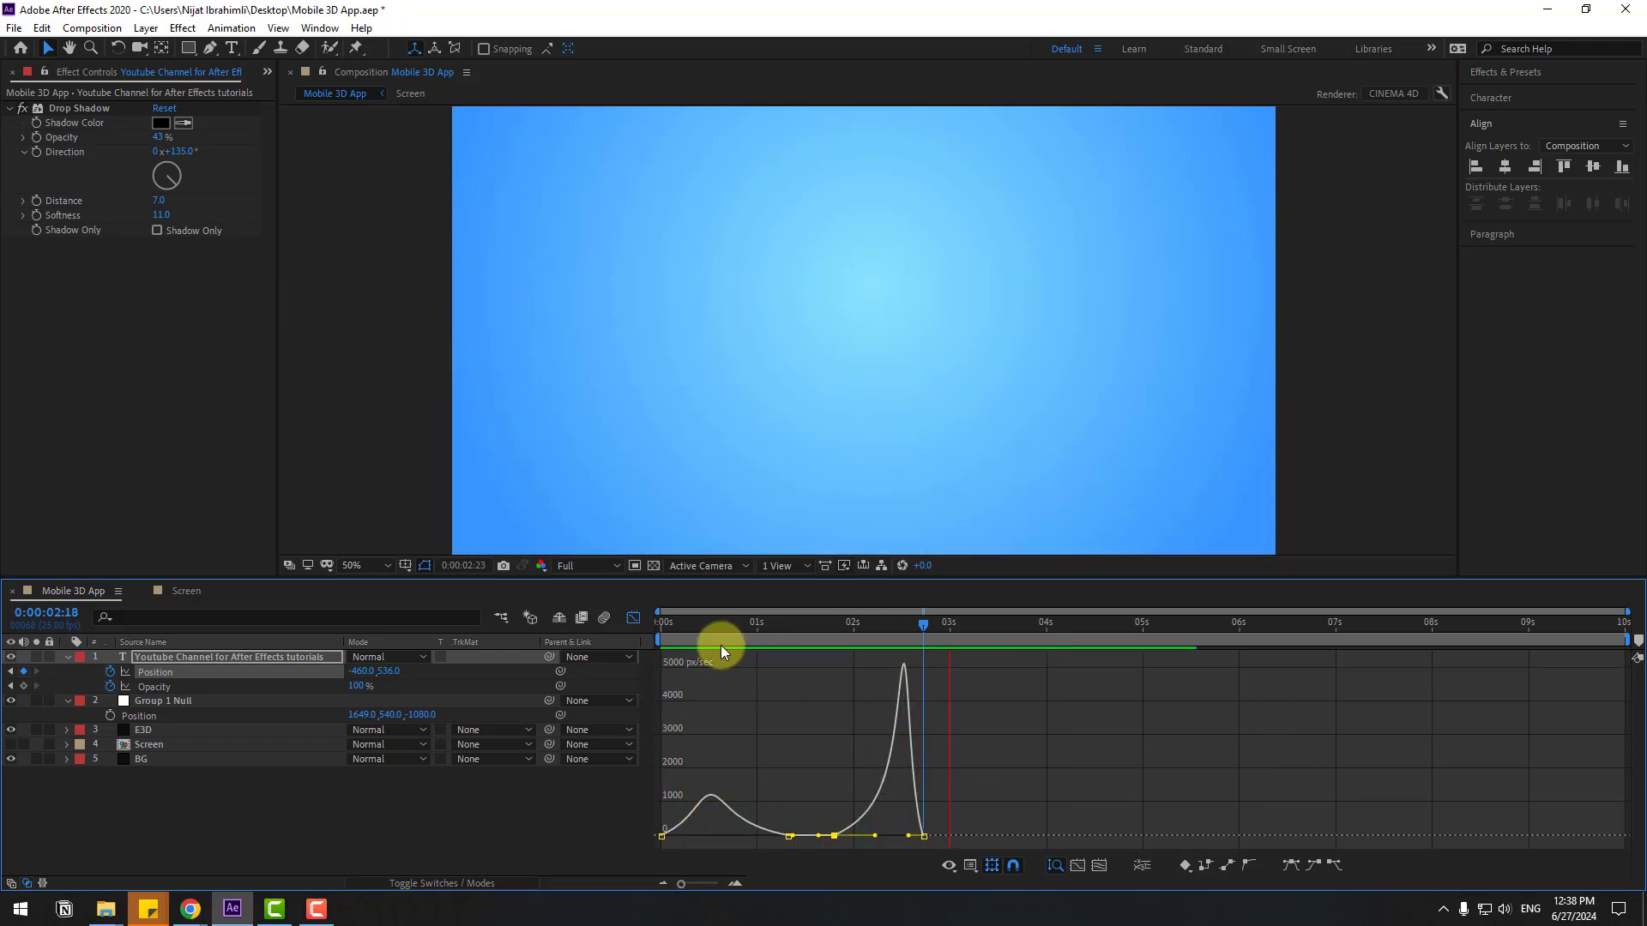
Keyframe Group 1 Null's Position at 0:00:01:20 and set its X position to 961 at 0:00:02:24, bringing the phone into frame.
left_click(633, 618)
left_click(934, 623)
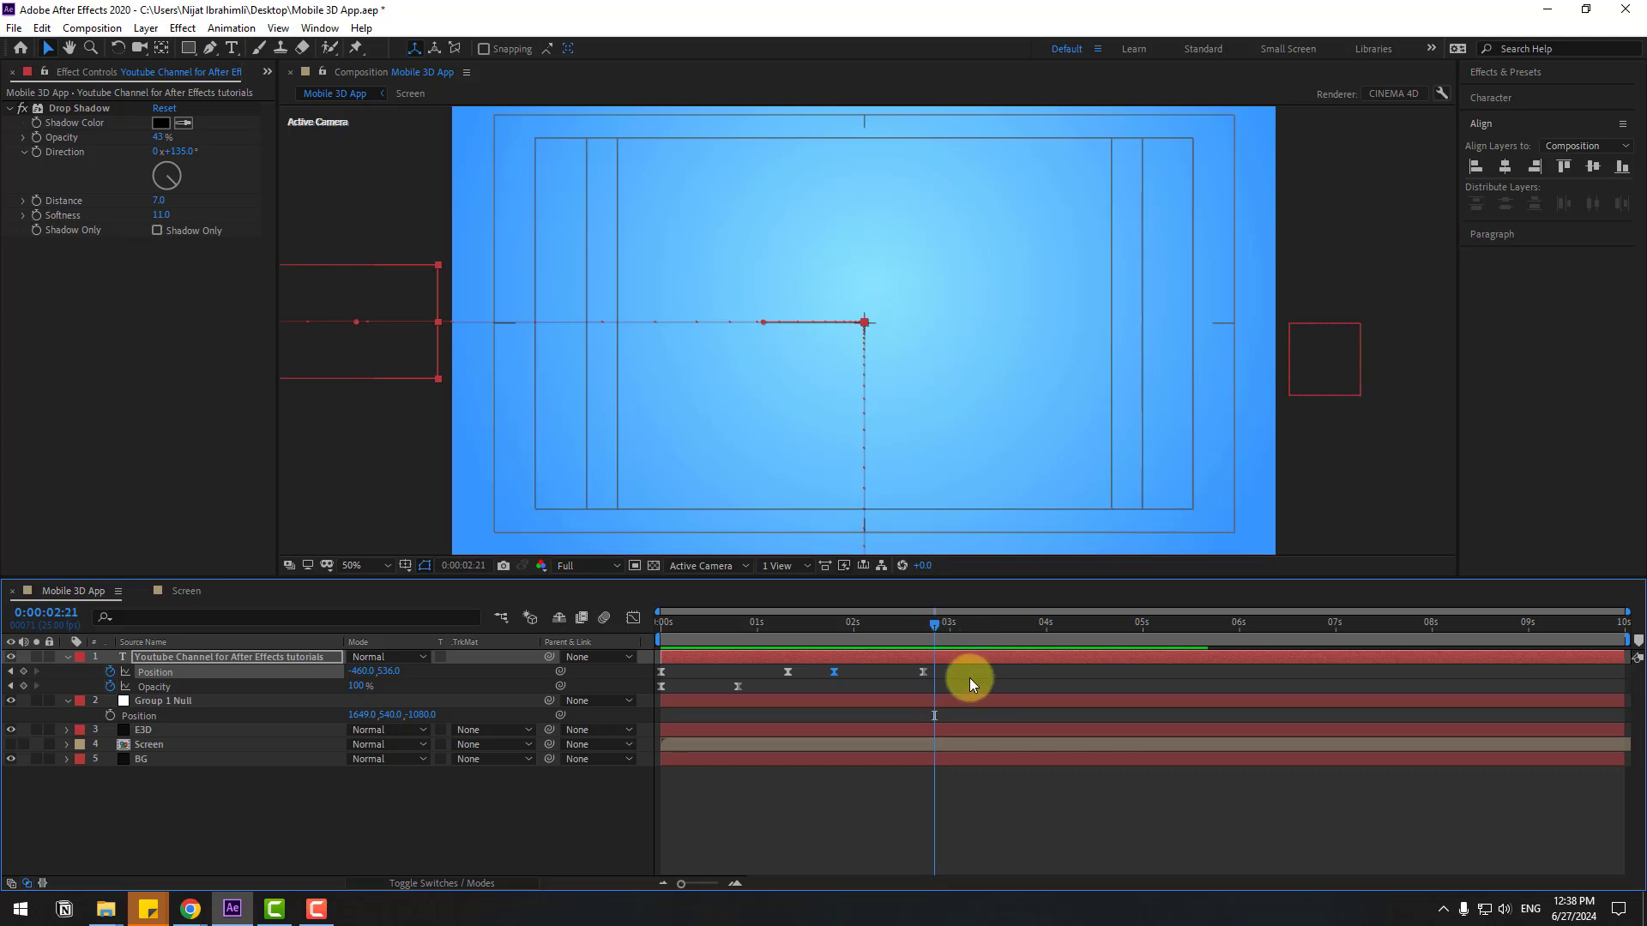
left_click(168, 702)
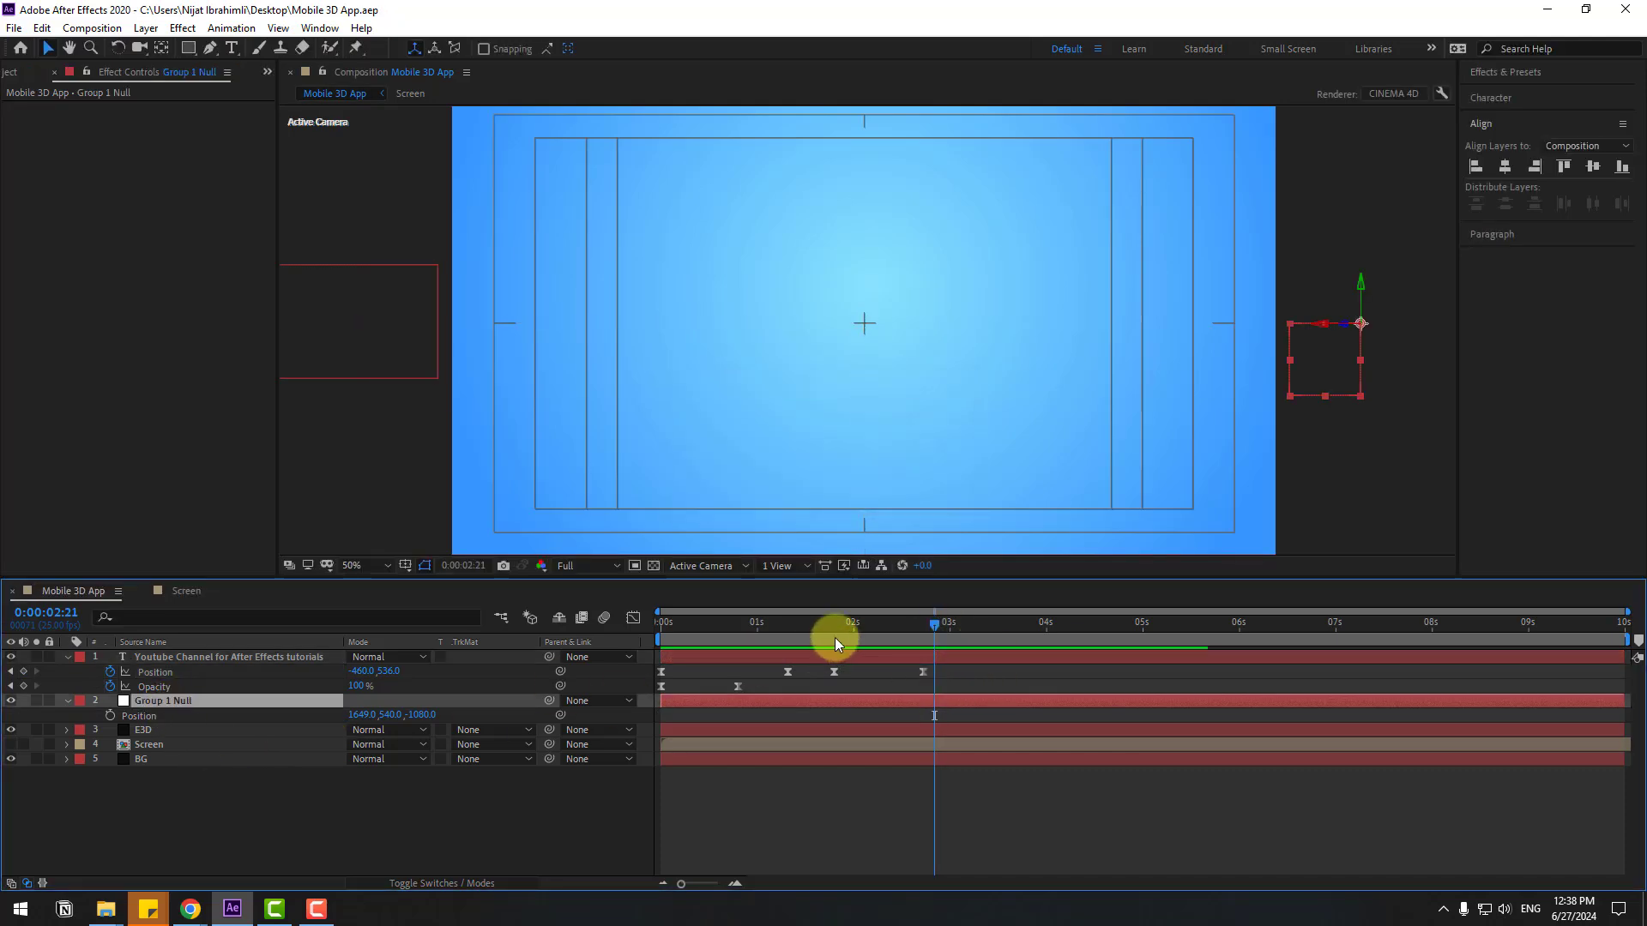
left_click(832, 626)
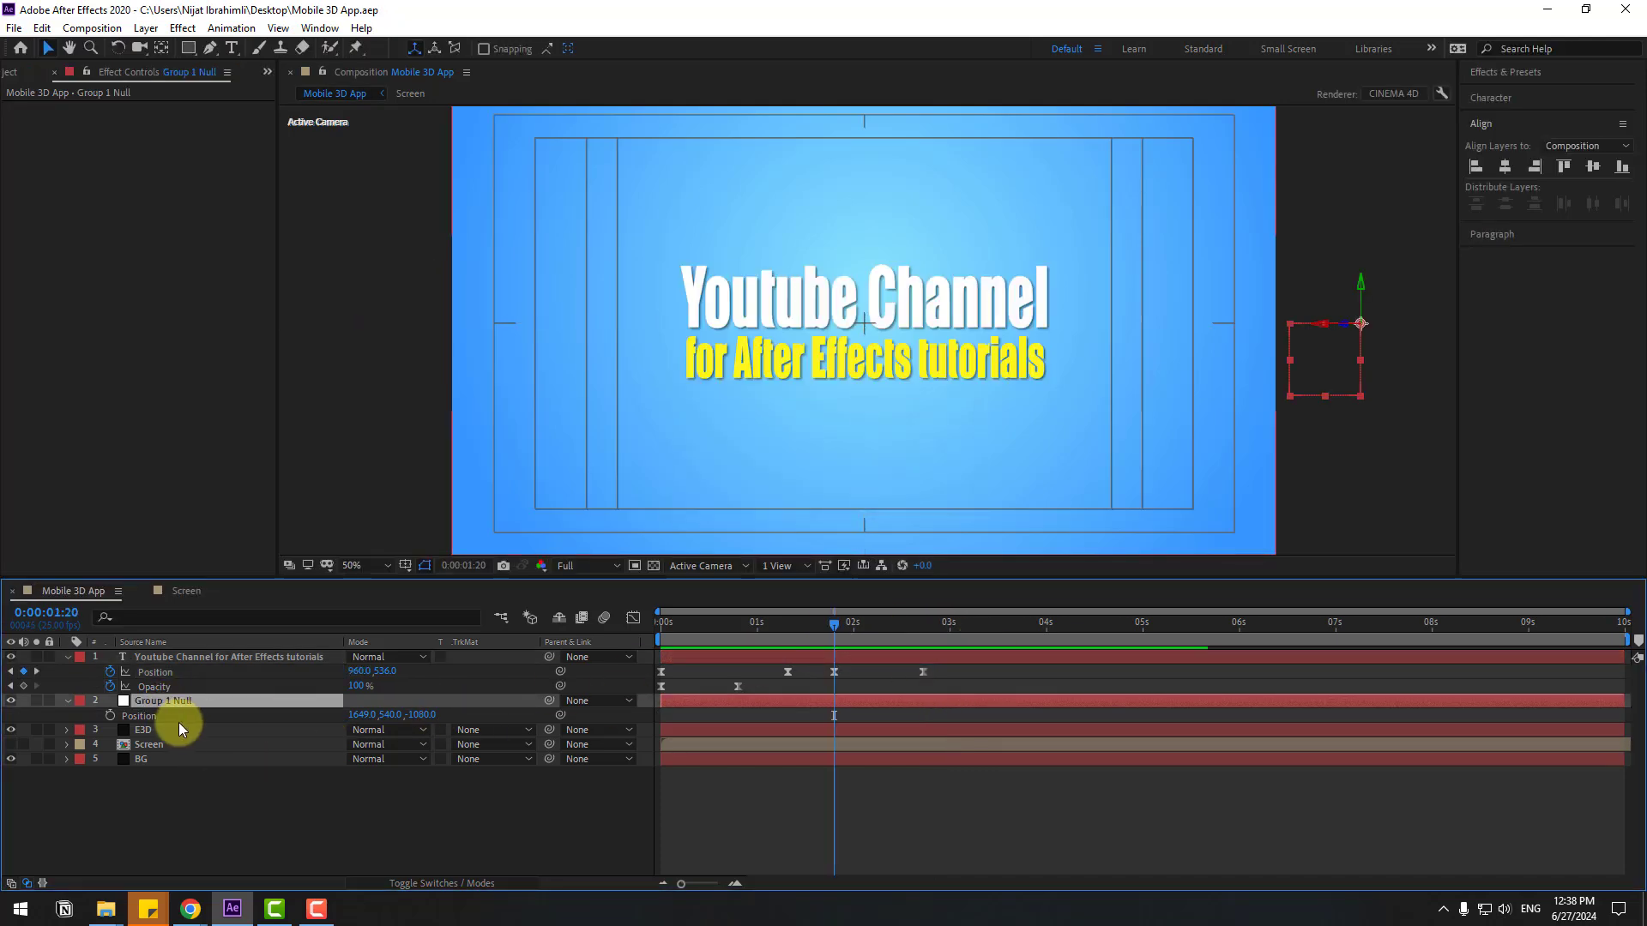
left_click_drag(842, 637, 944, 631)
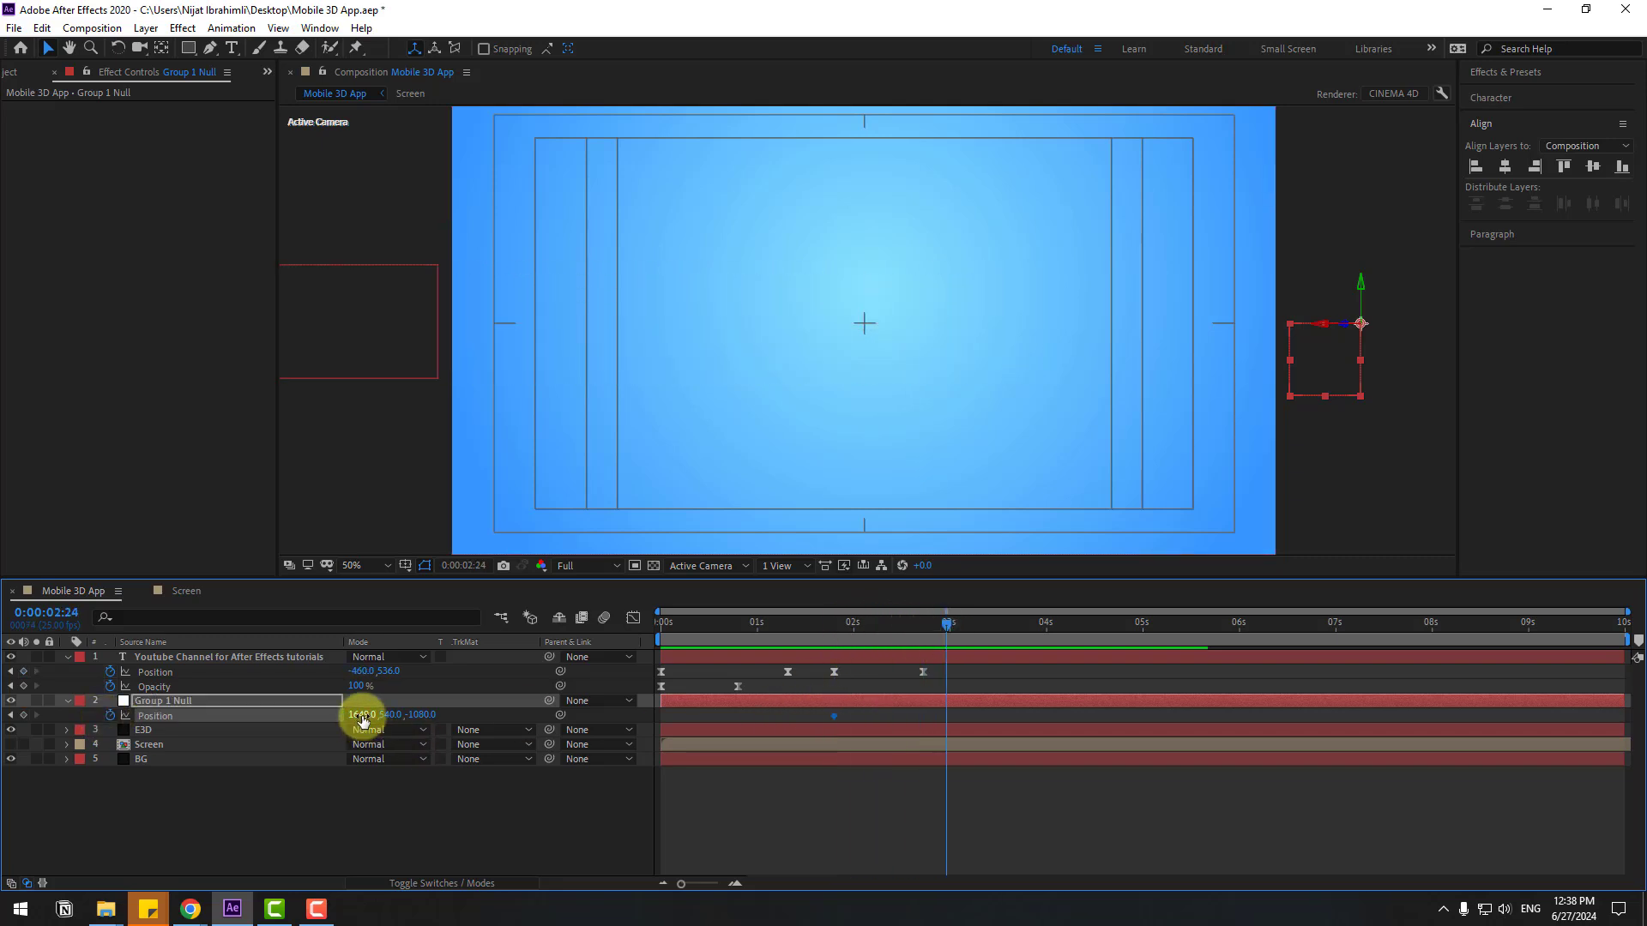
left_click_drag(362, 719, 307, 717)
Apply Easy Ease to both of Group 1 Null's Position keyframes and reshape their speed graph.
left_click_drag(832, 729, 833, 717)
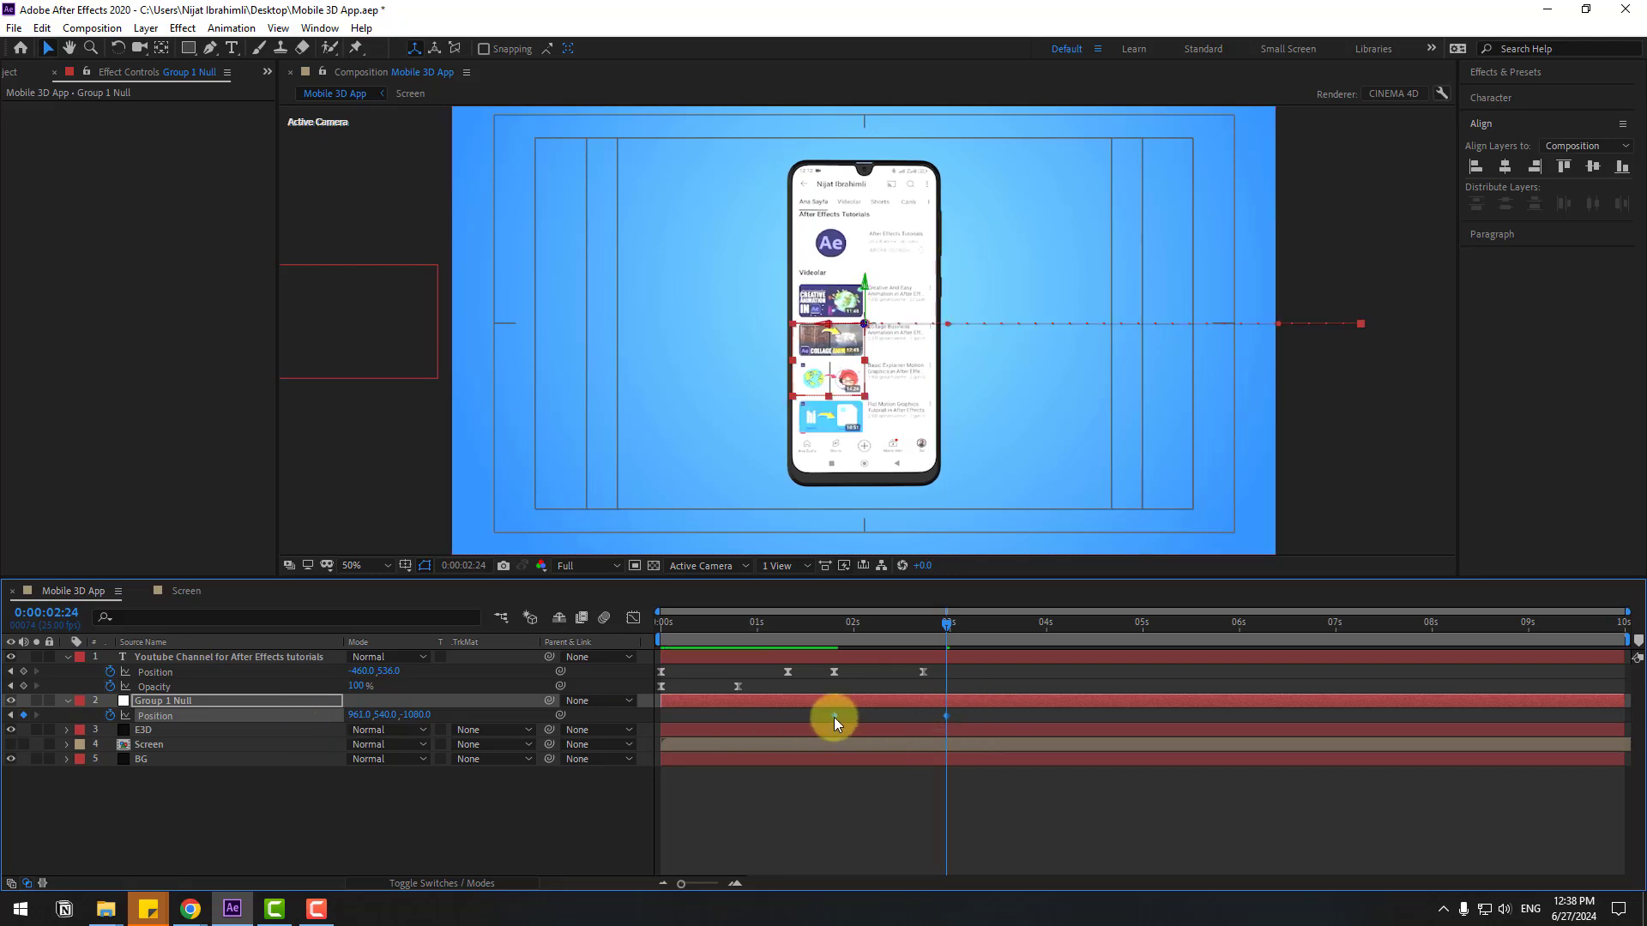
right_click(834, 717)
mouse_move(939, 702)
left_click(1080, 761)
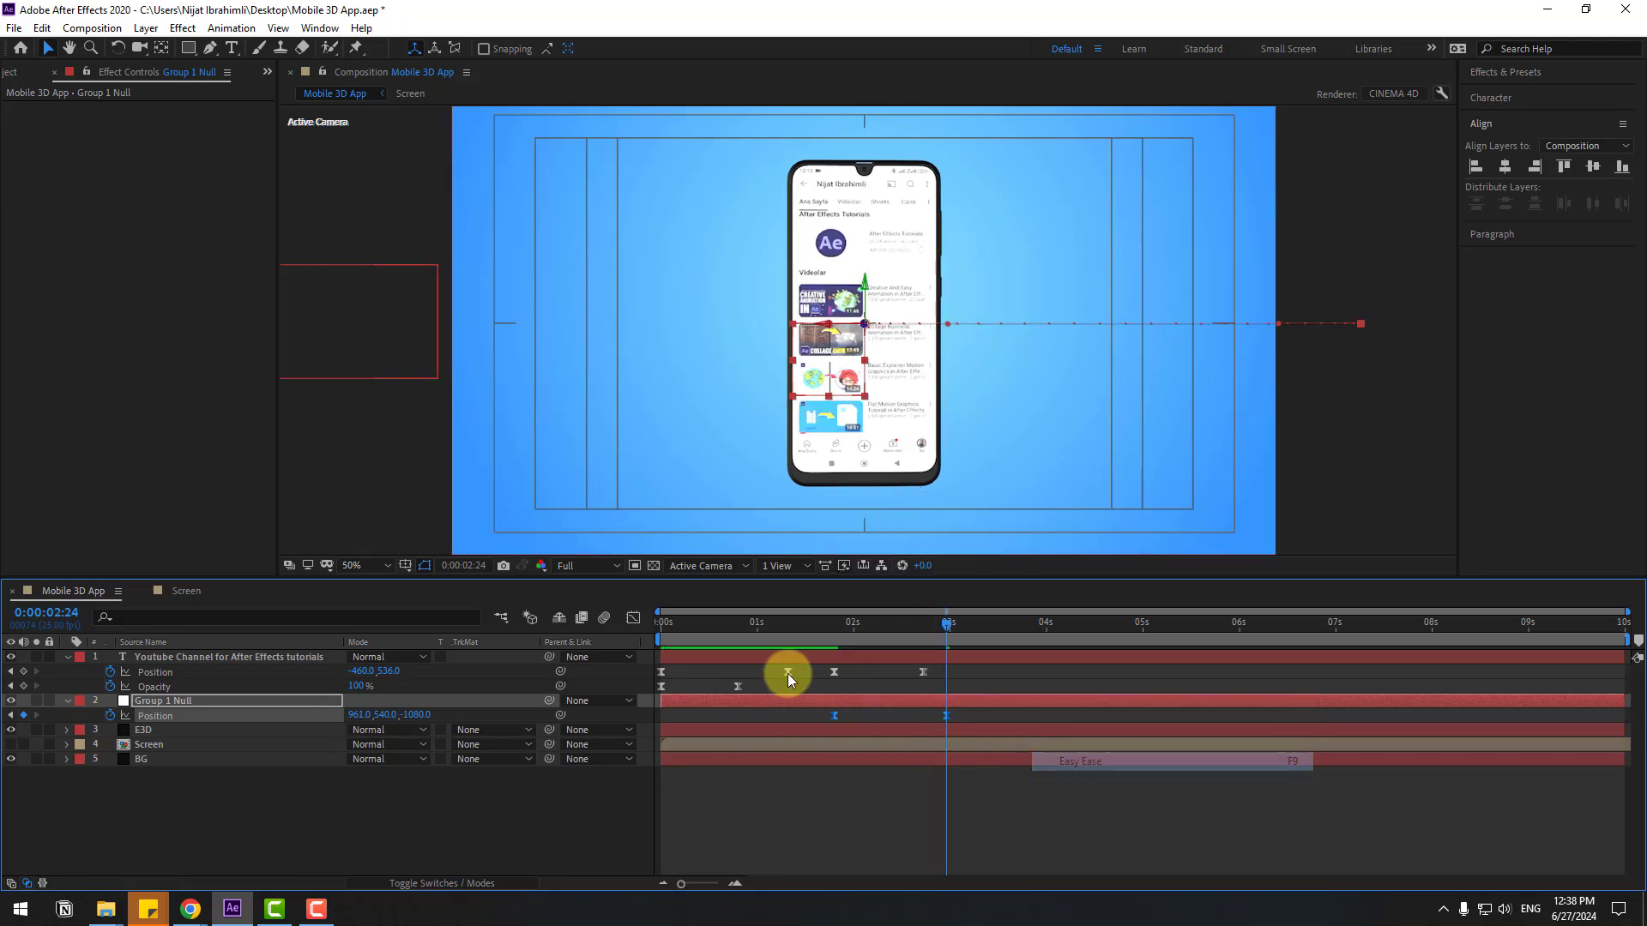
left_click(633, 618)
left_click_drag(832, 624, 877, 651)
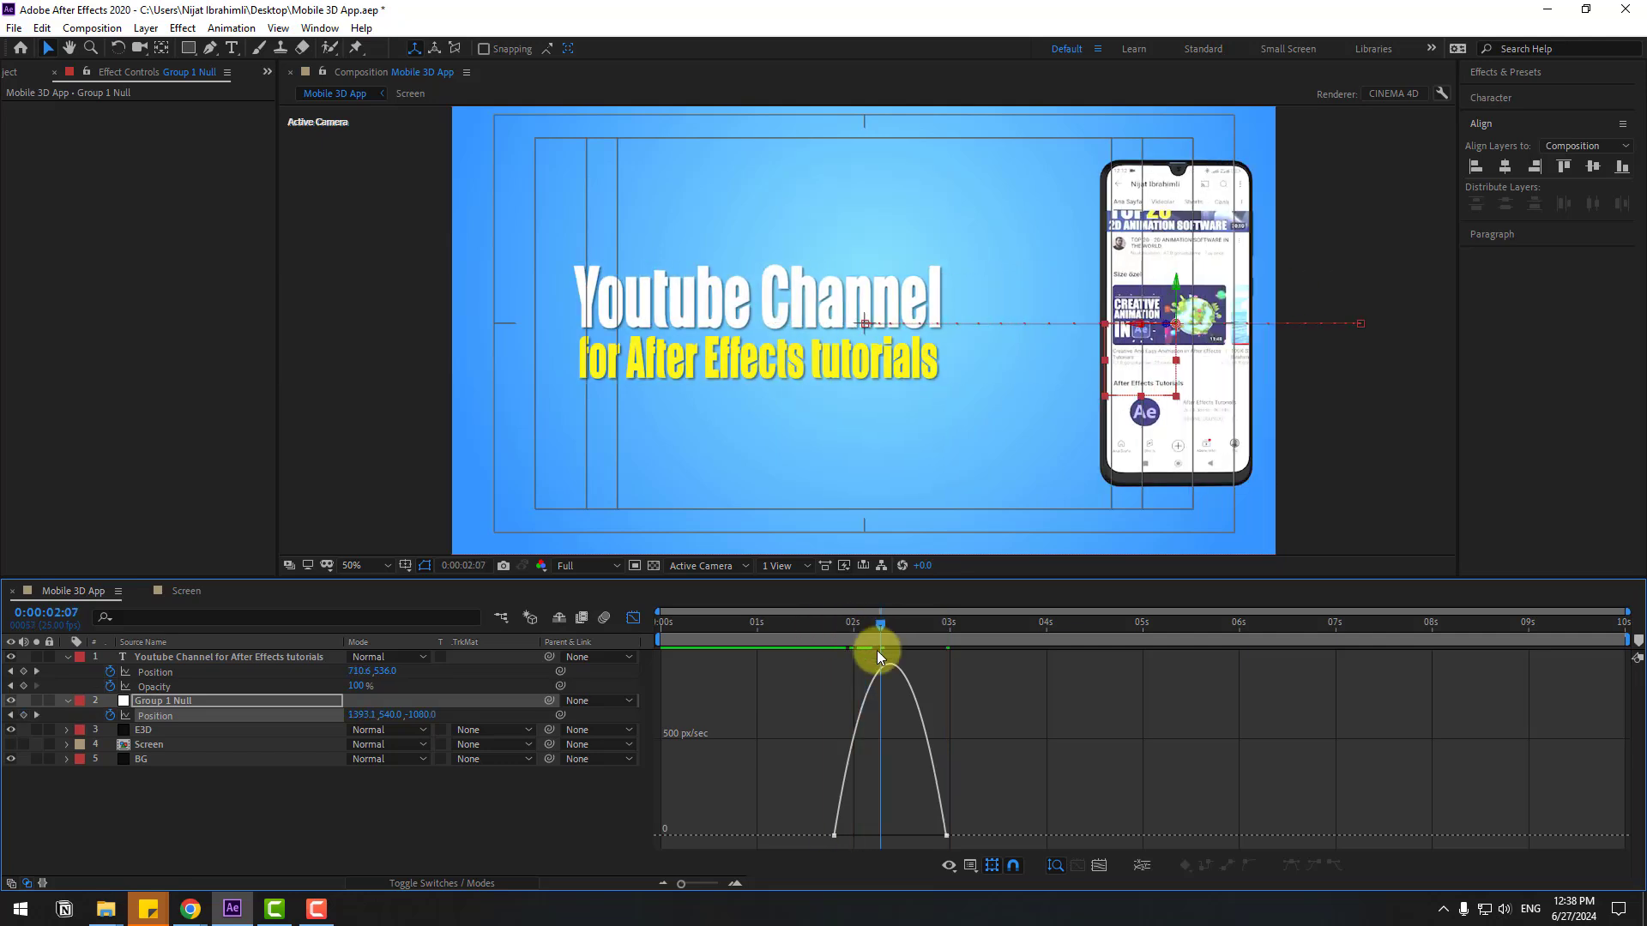
left_click_drag(790, 816, 906, 830)
Move Group 1 Null's first Position keyframe to 0:00:01:13 and preview the phone's entrance.
left_click_drag(828, 633, 808, 717)
left_click(633, 617)
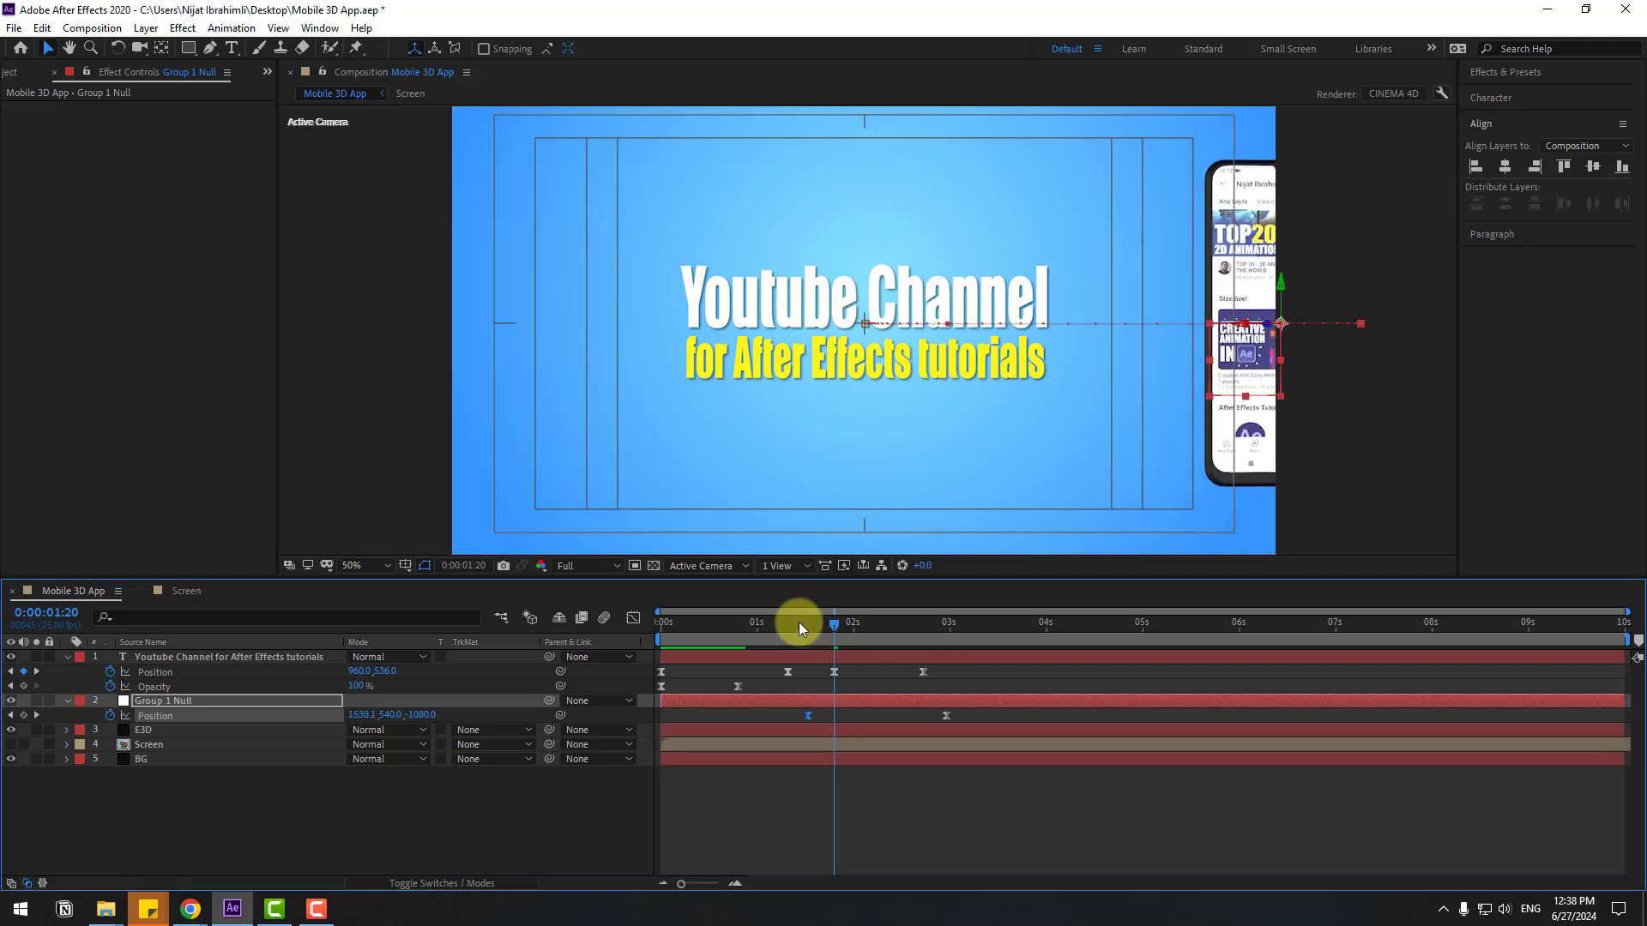
left_click_drag(800, 621, 801, 662)
key("space")
Keyframe Group 1 Null's Y Rotation at 0:00:01:13 and set it to 1x+180° at 0:00:02:24.
left_click(175, 708)
key("shift+r")
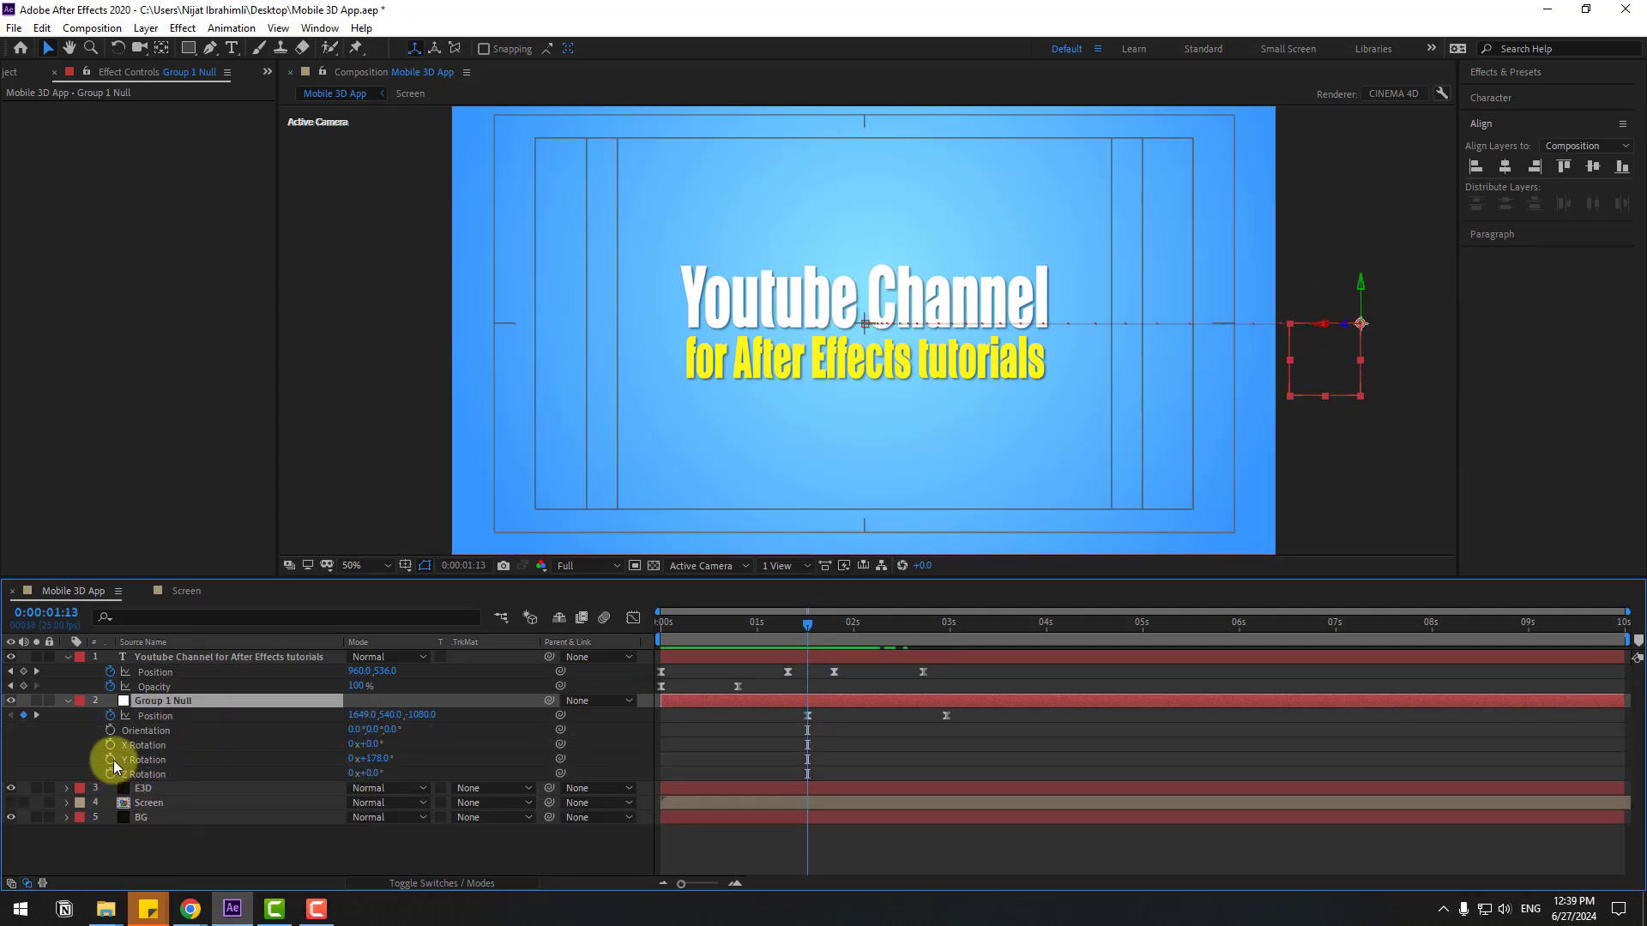
left_click(948, 658)
left_click_drag(826, 627, 947, 636)
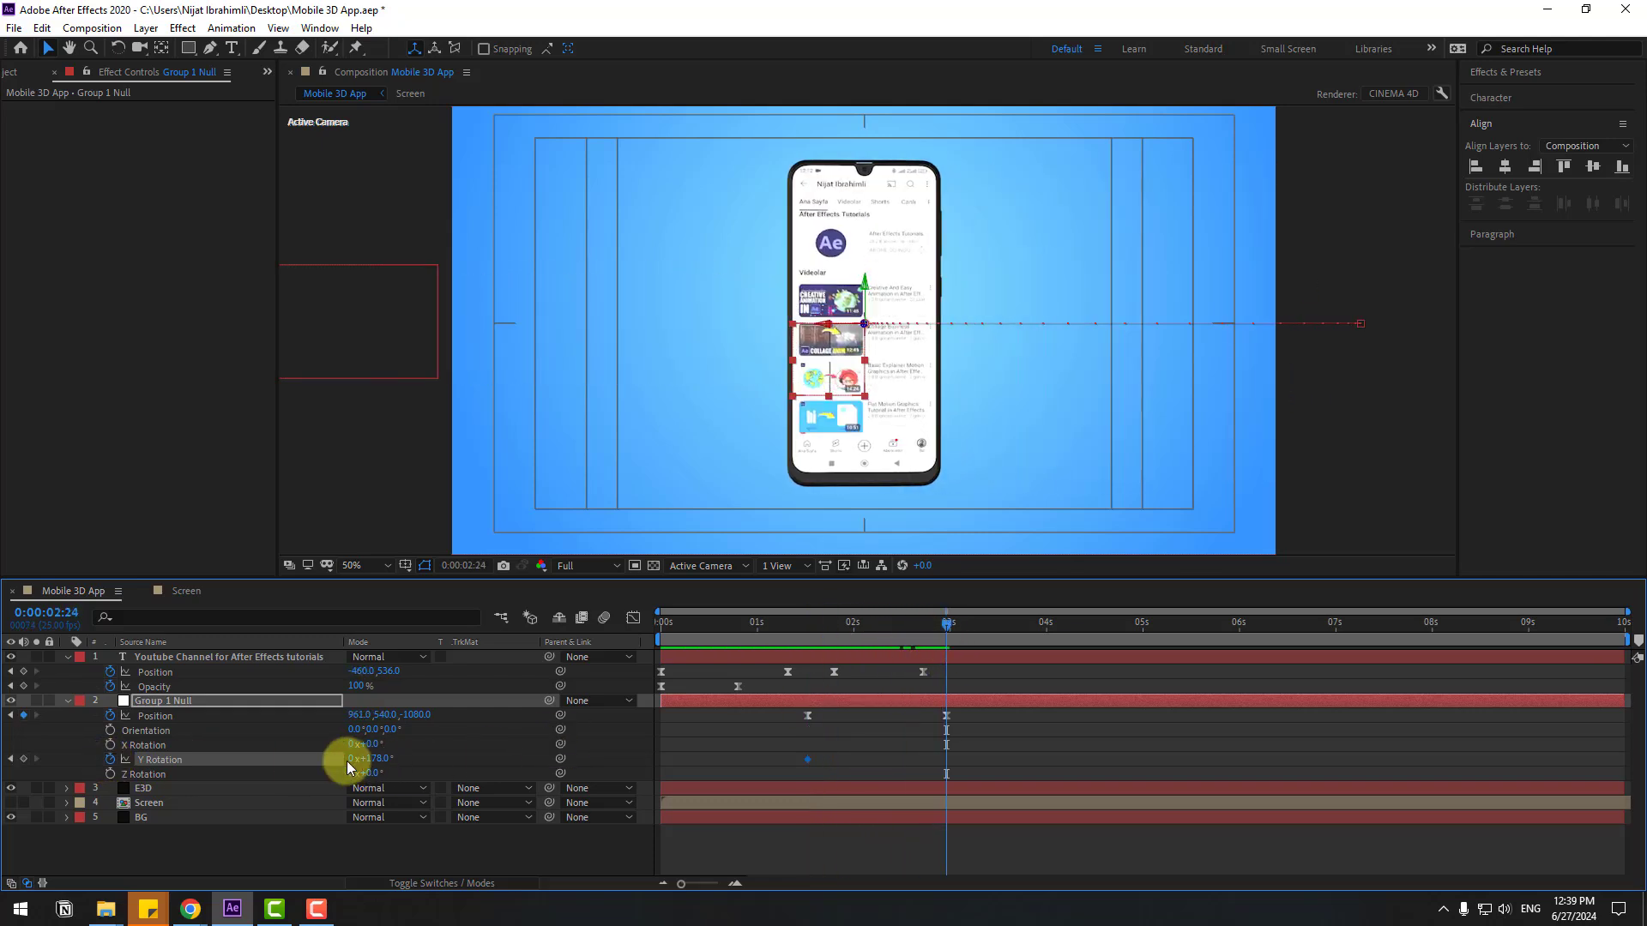
left_click_drag(382, 763, 650, 721)
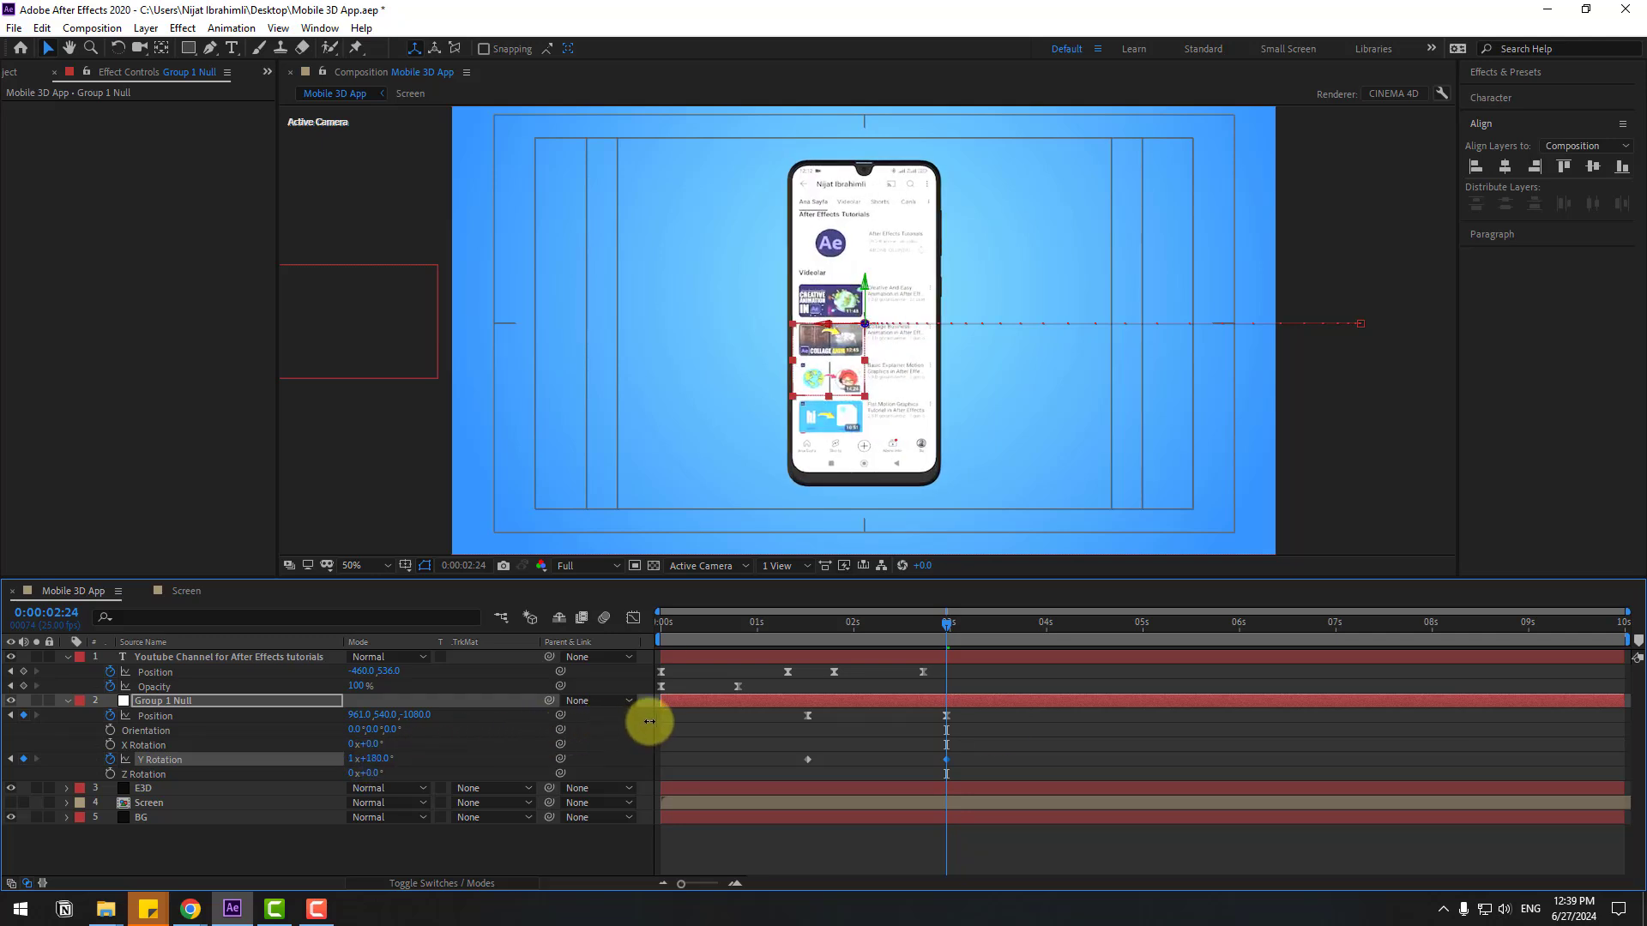
Apply Easy Ease to the Y Rotation keyframes, reshape their speed graph so the spin peaks at about 2 s, and preview it.
right_click(806, 760)
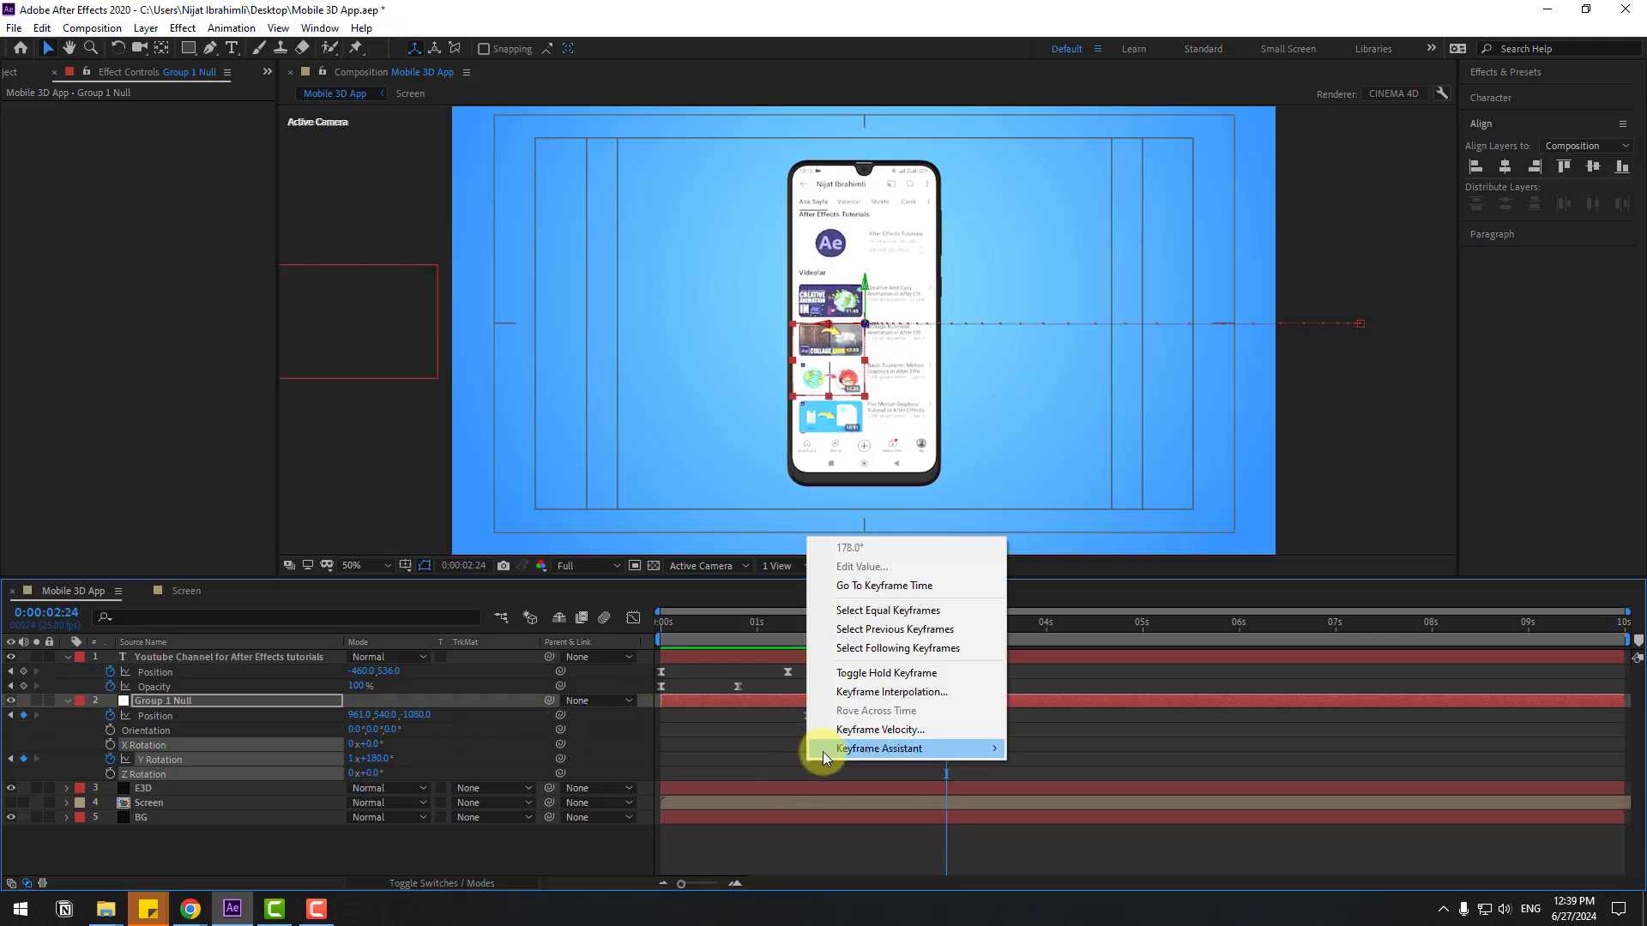
mouse_move(857, 748)
left_click(1051, 636)
left_click(633, 617)
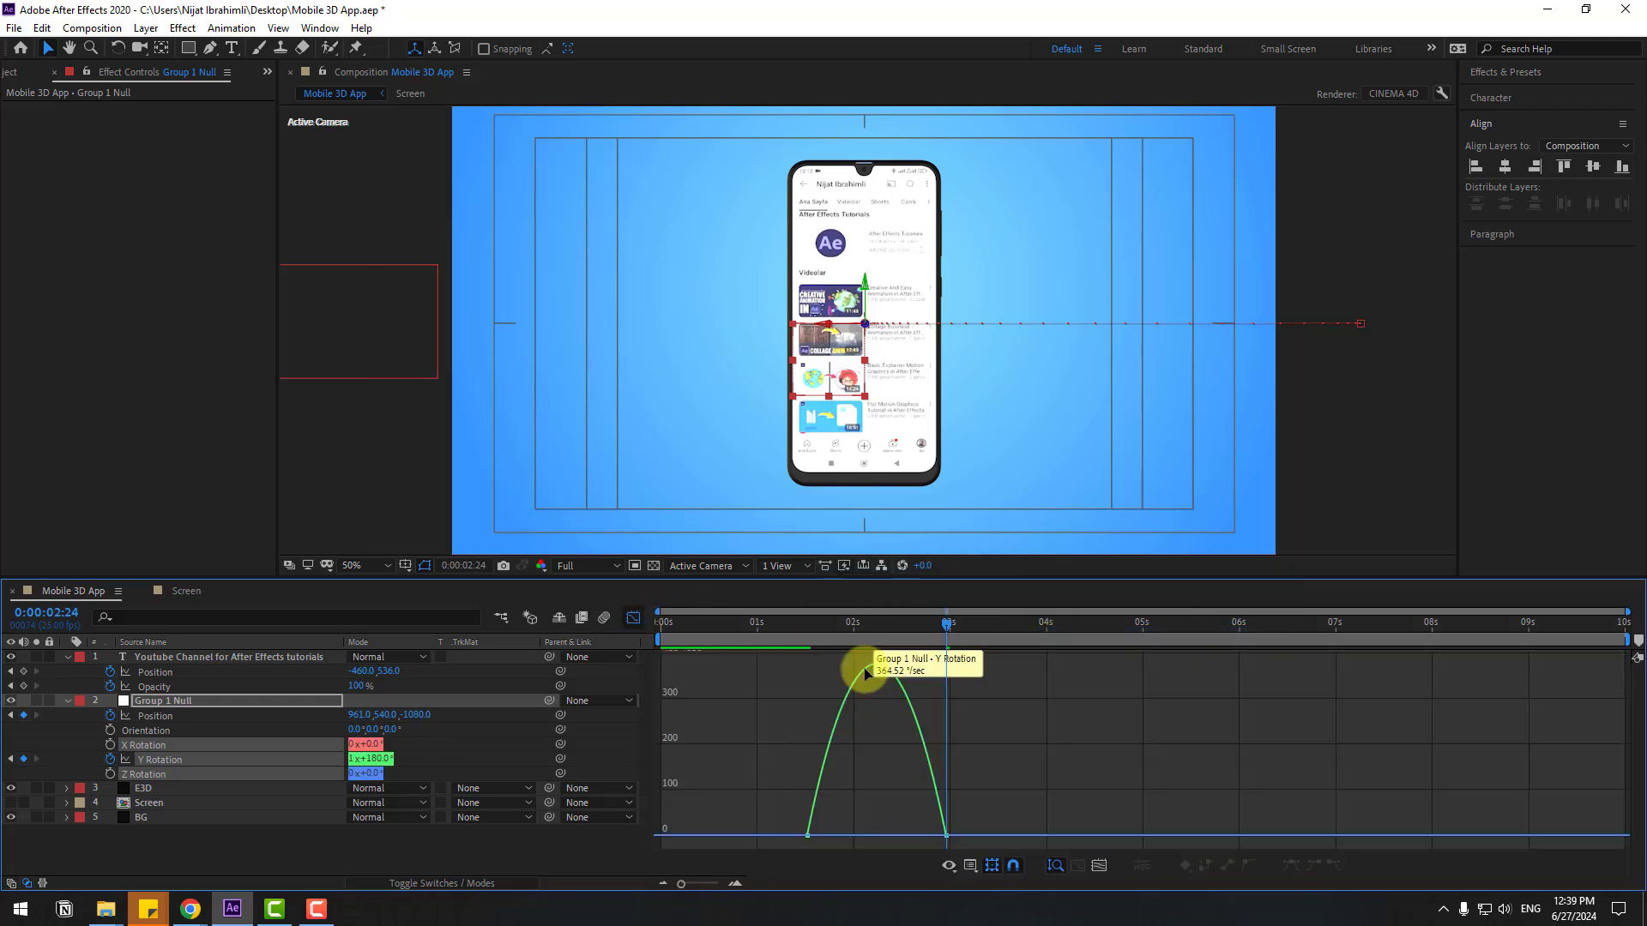
left_click_drag(811, 622, 900, 631)
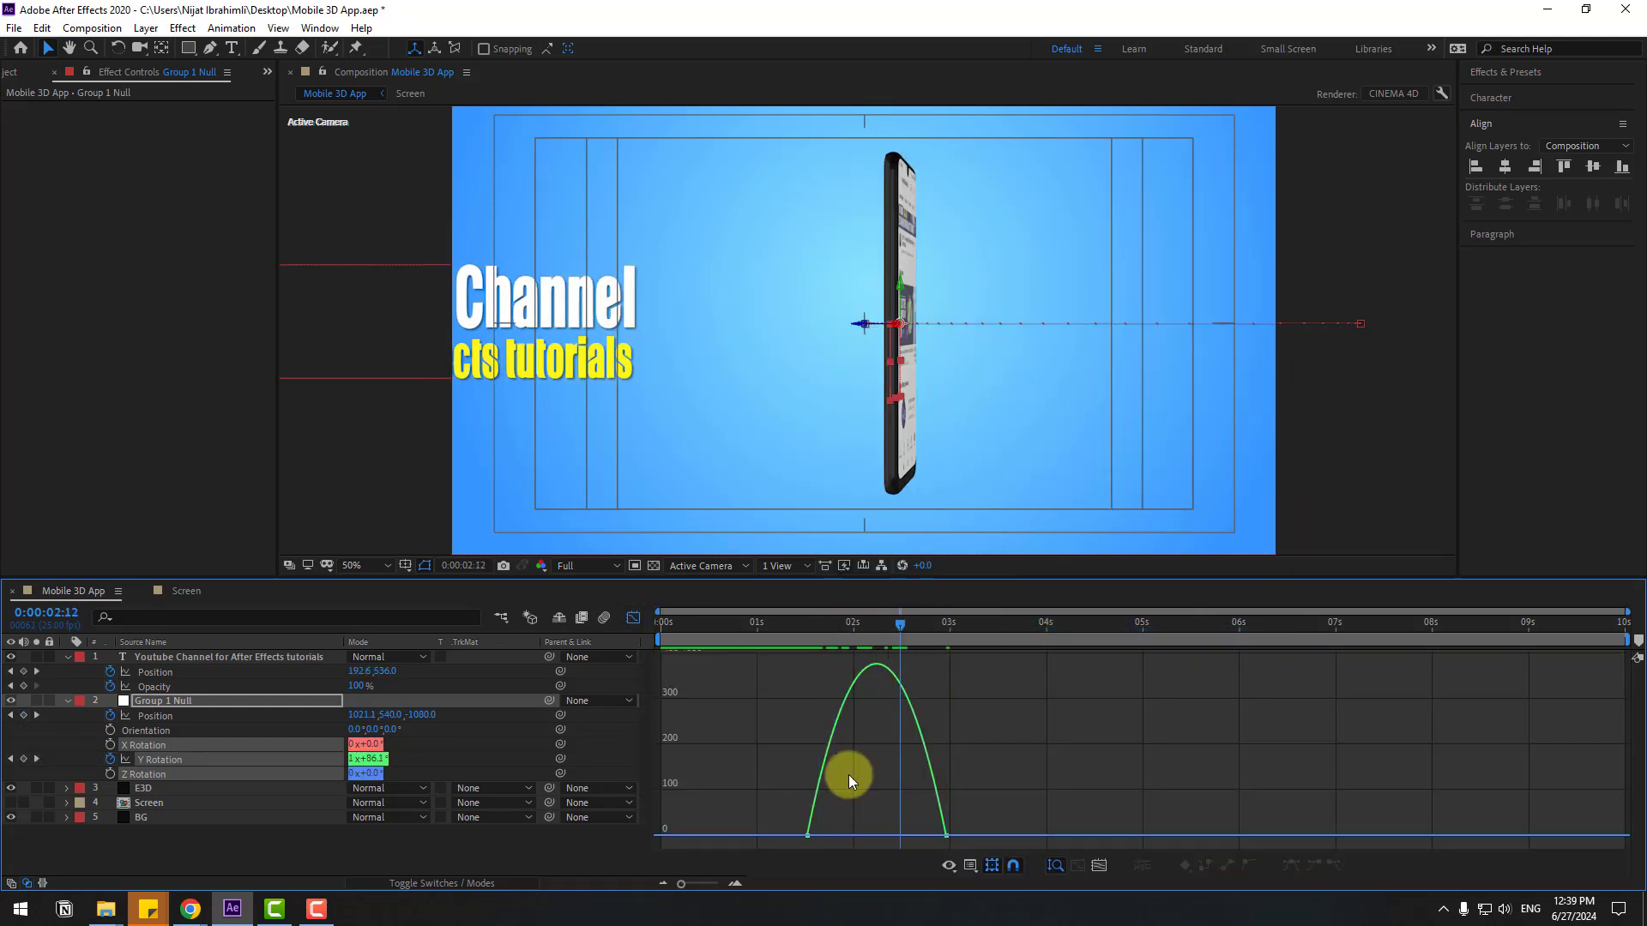
left_click_drag(829, 839, 846, 836)
left_click(815, 629)
left_click_drag(826, 632, 928, 646)
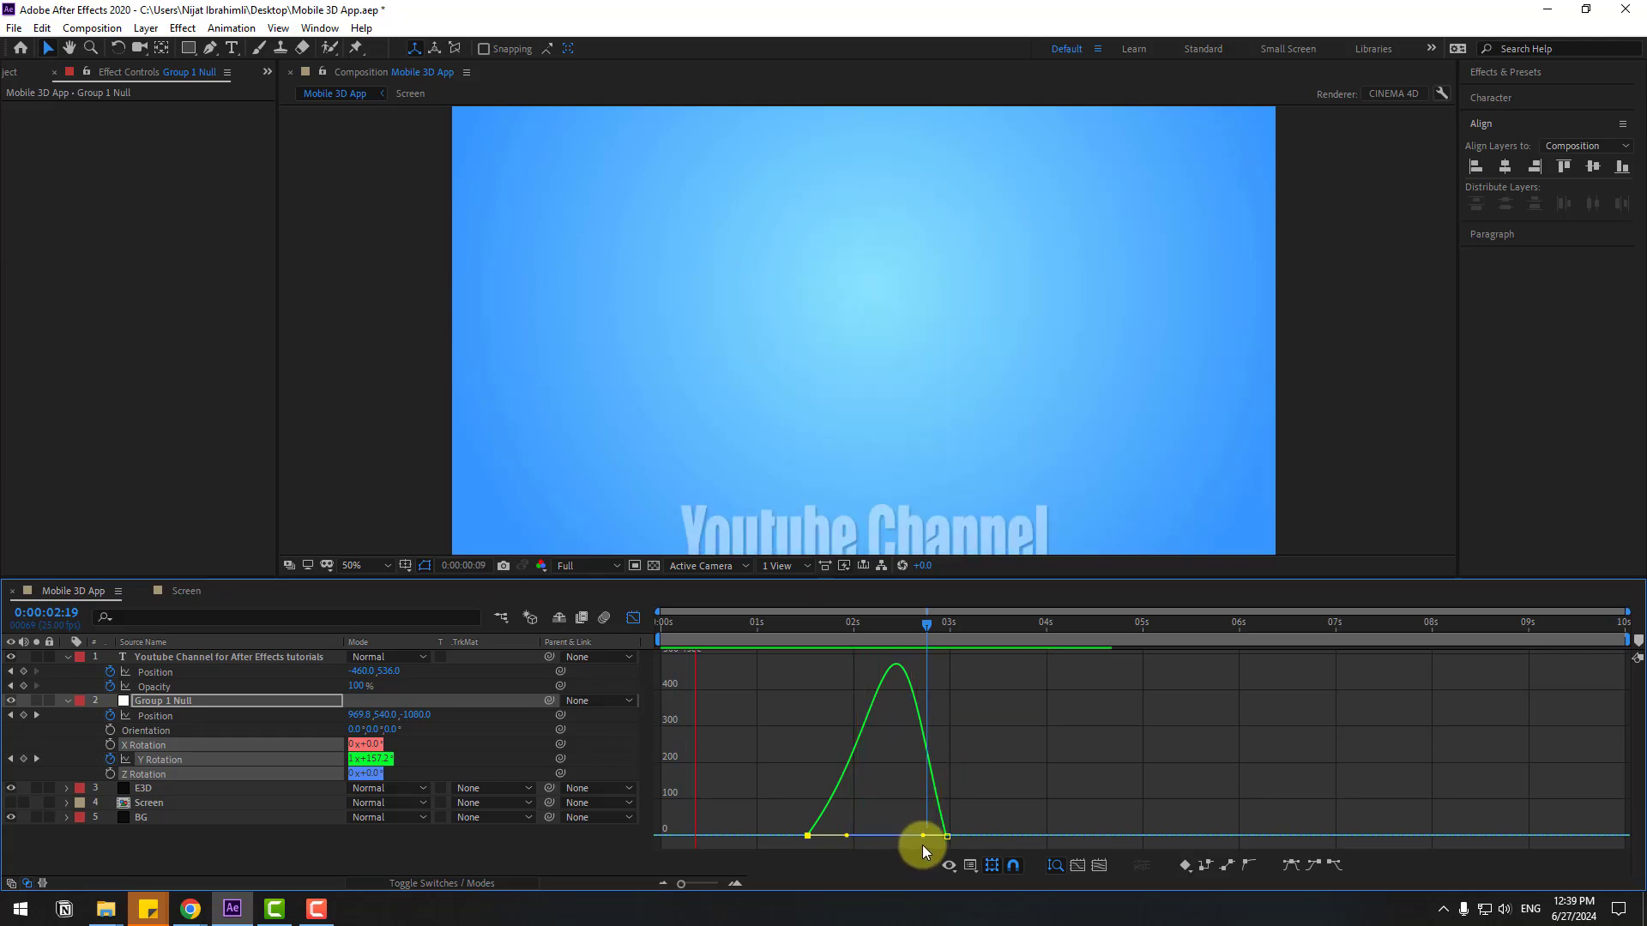
left_click_drag(923, 836, 826, 836)
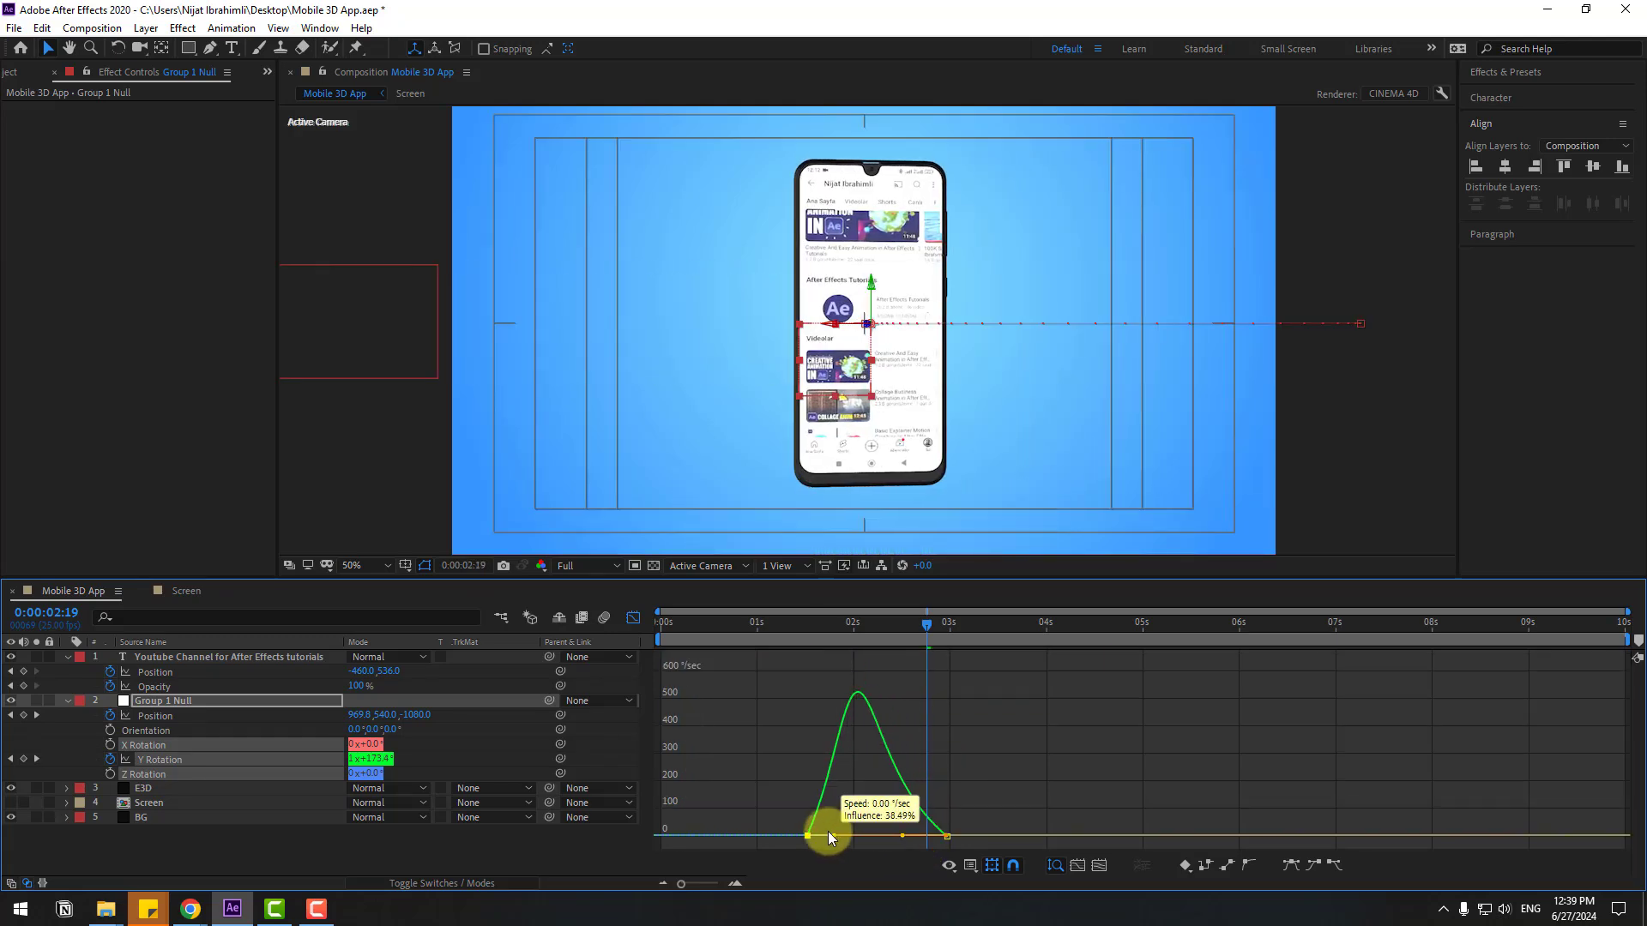
left_click(794, 632)
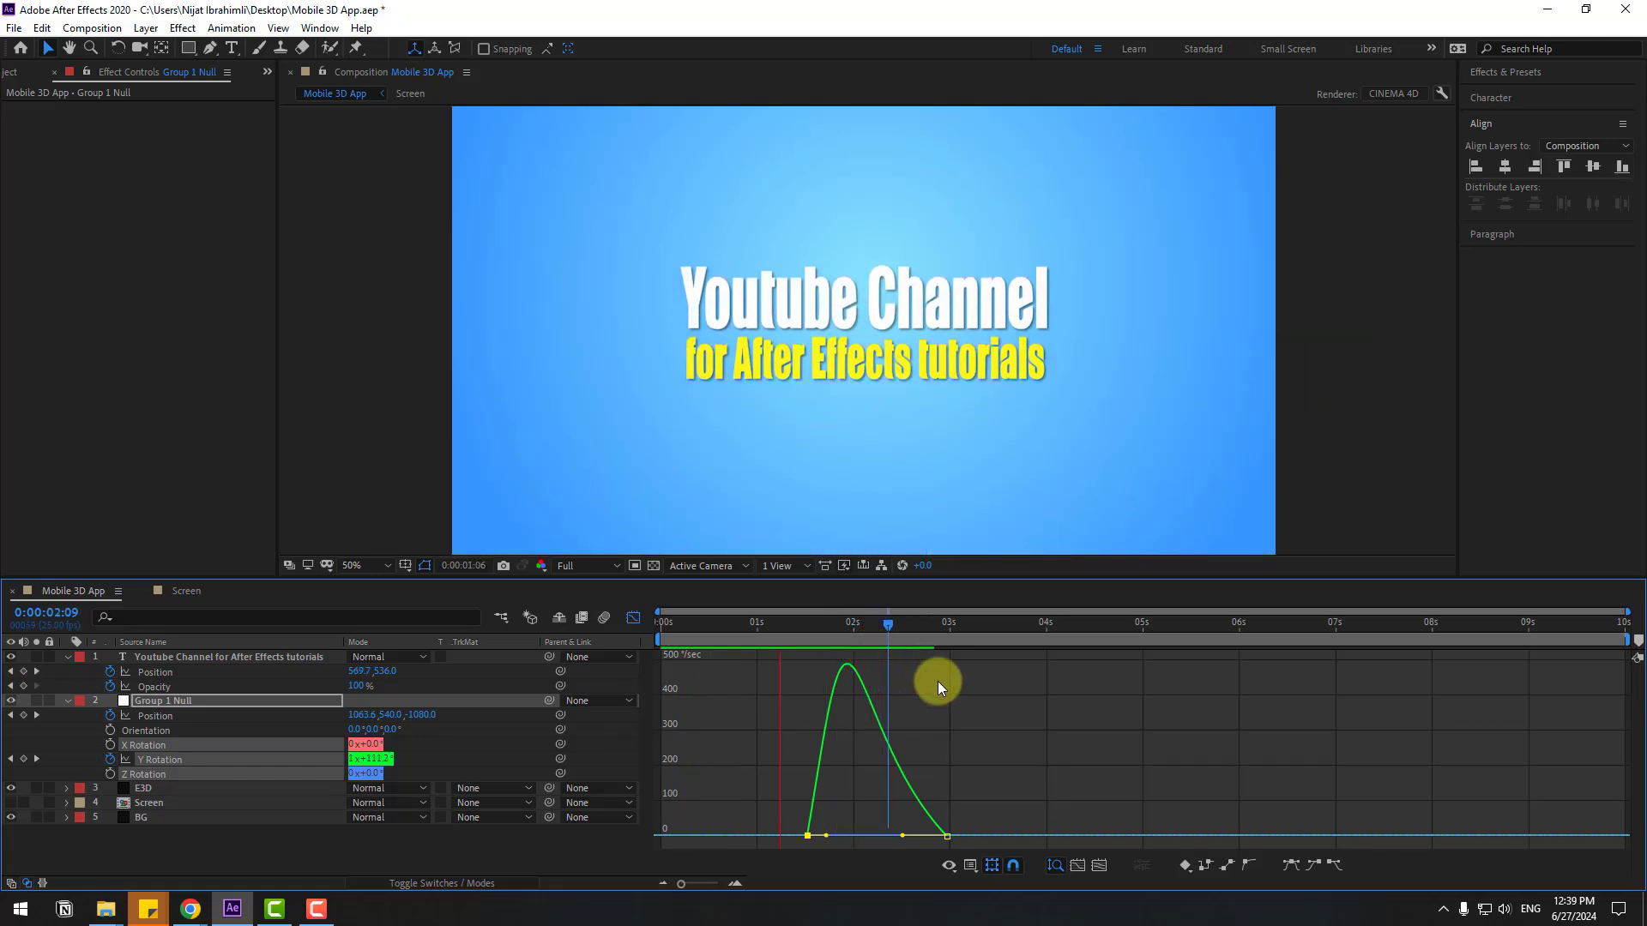
key("shift+F3")
Add hold keyframes for Group 1 Null's Position and X, Y and Z Rotation at 0:00:03:08.
left_click_drag(945, 637, 979, 638)
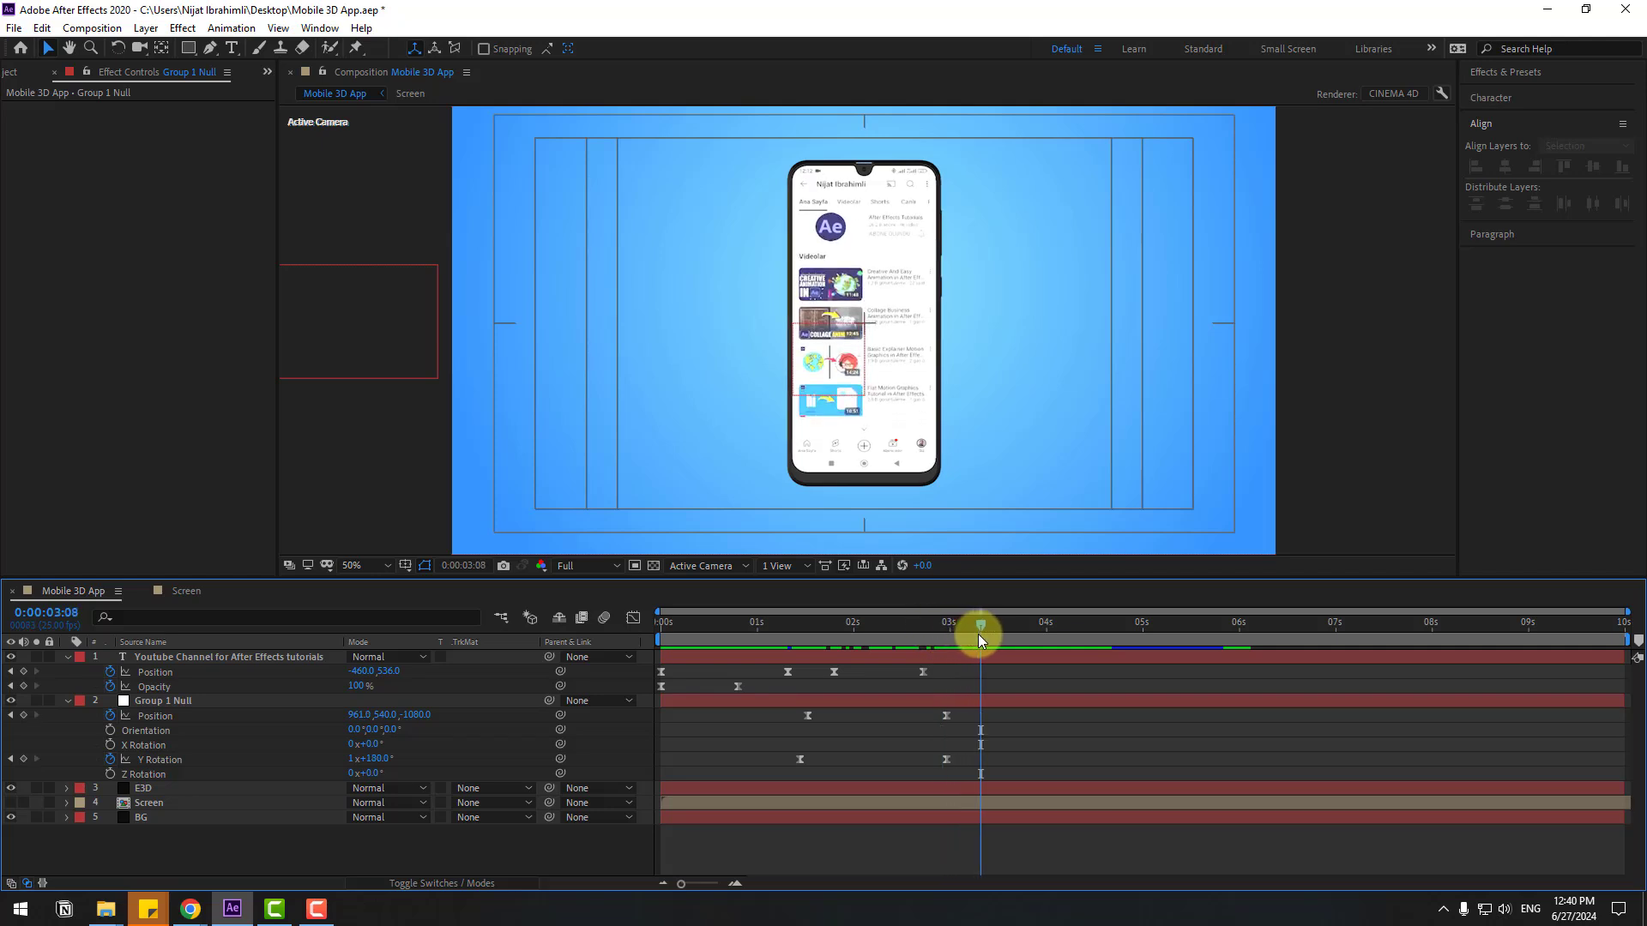
left_click(66, 657)
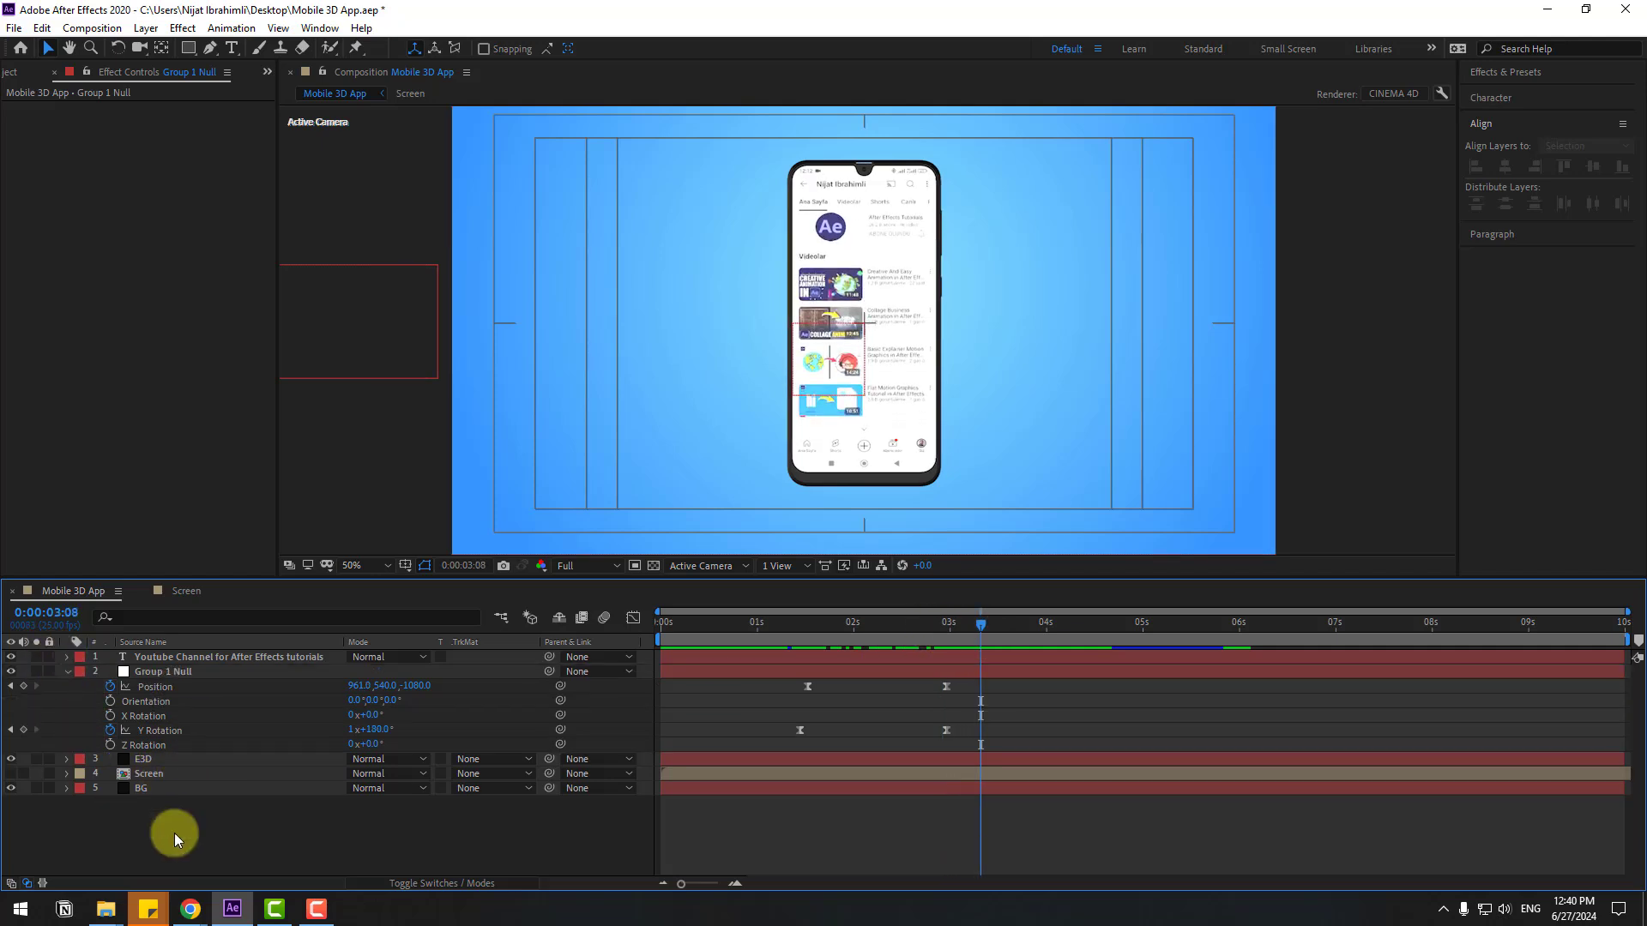
left_click(26, 686)
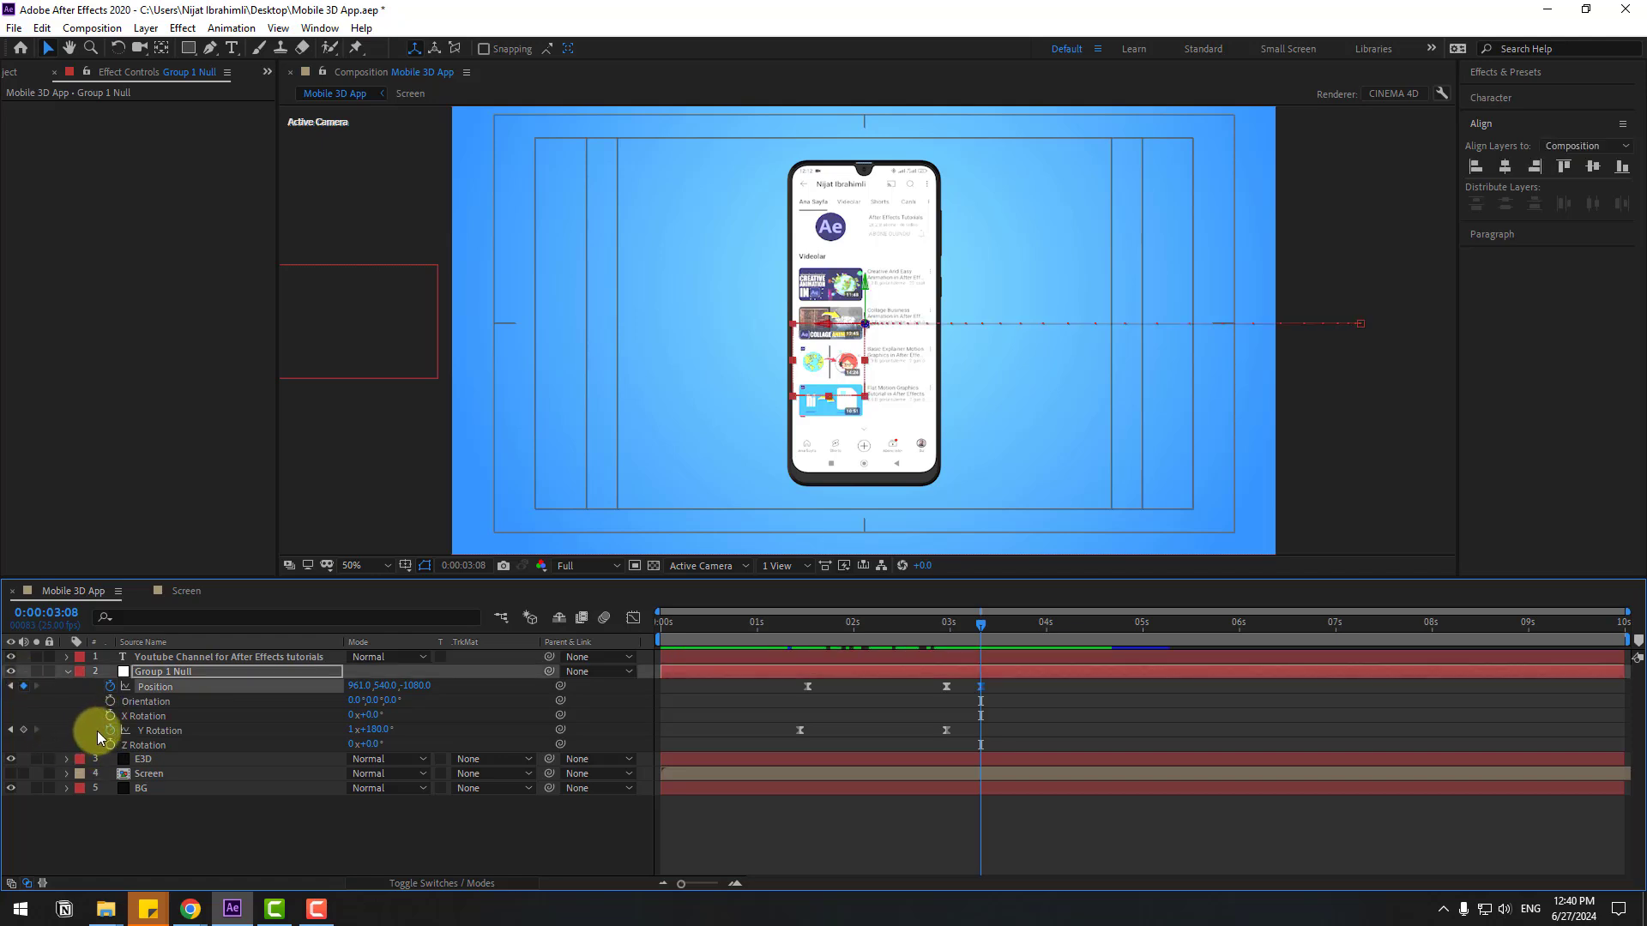
left_click(24, 730)
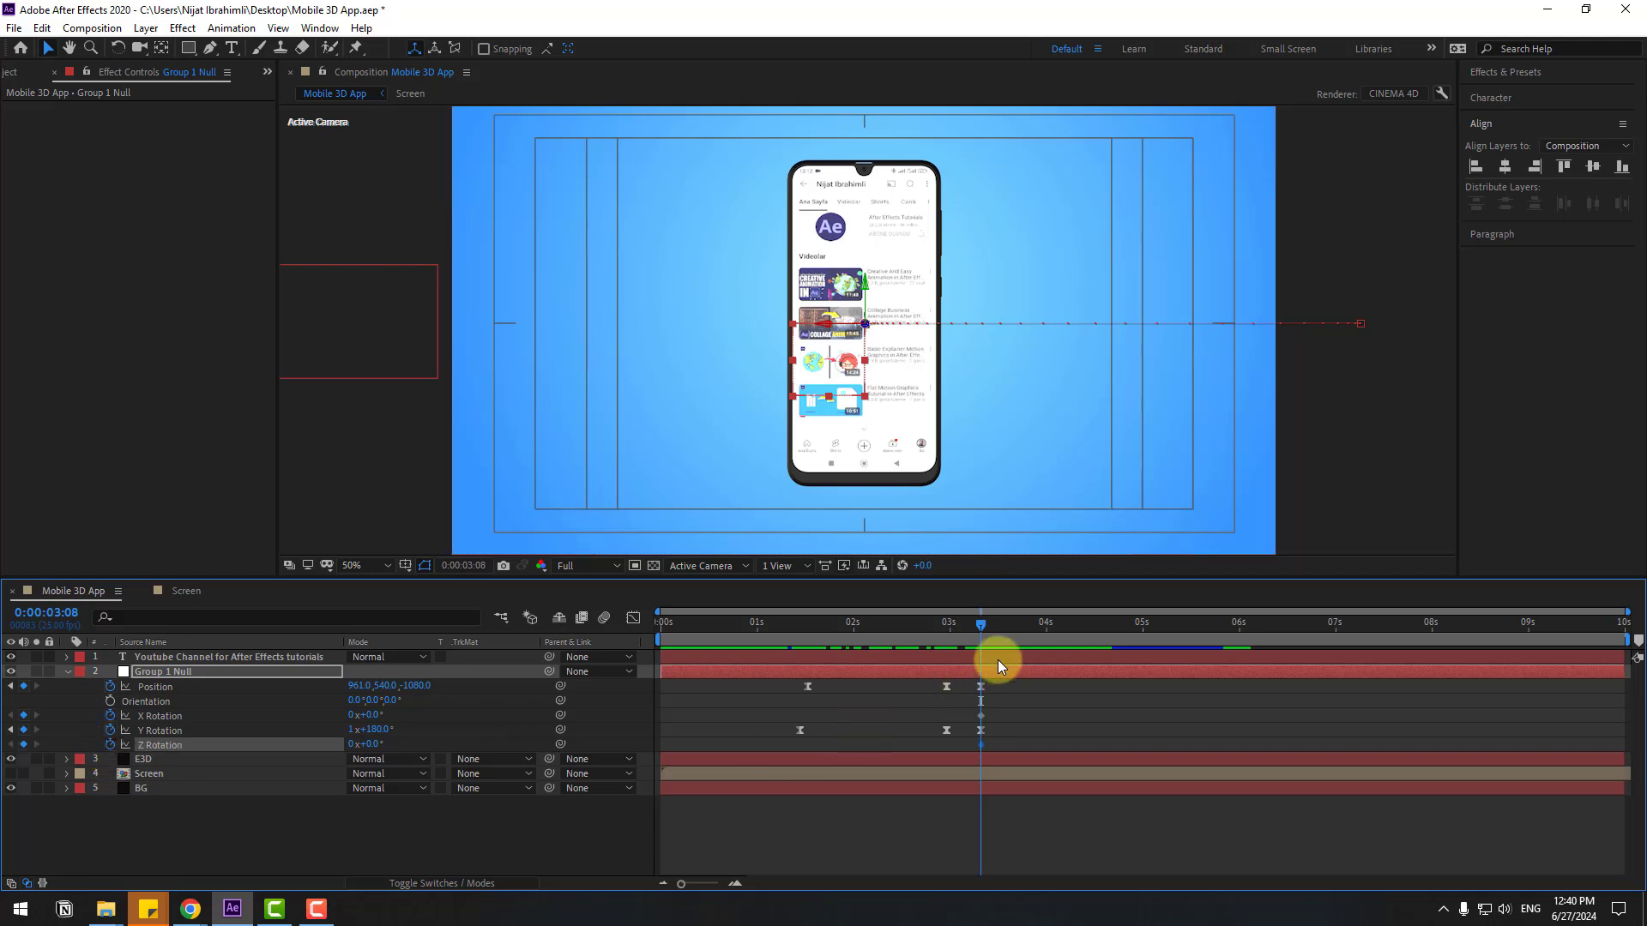
At 0:00:04:06, set Group 1 Null's X Rotation to -19°, Y Rotation to 1x+144° and Z Rotation to 12°.
left_click_drag(1017, 624, 1069, 631)
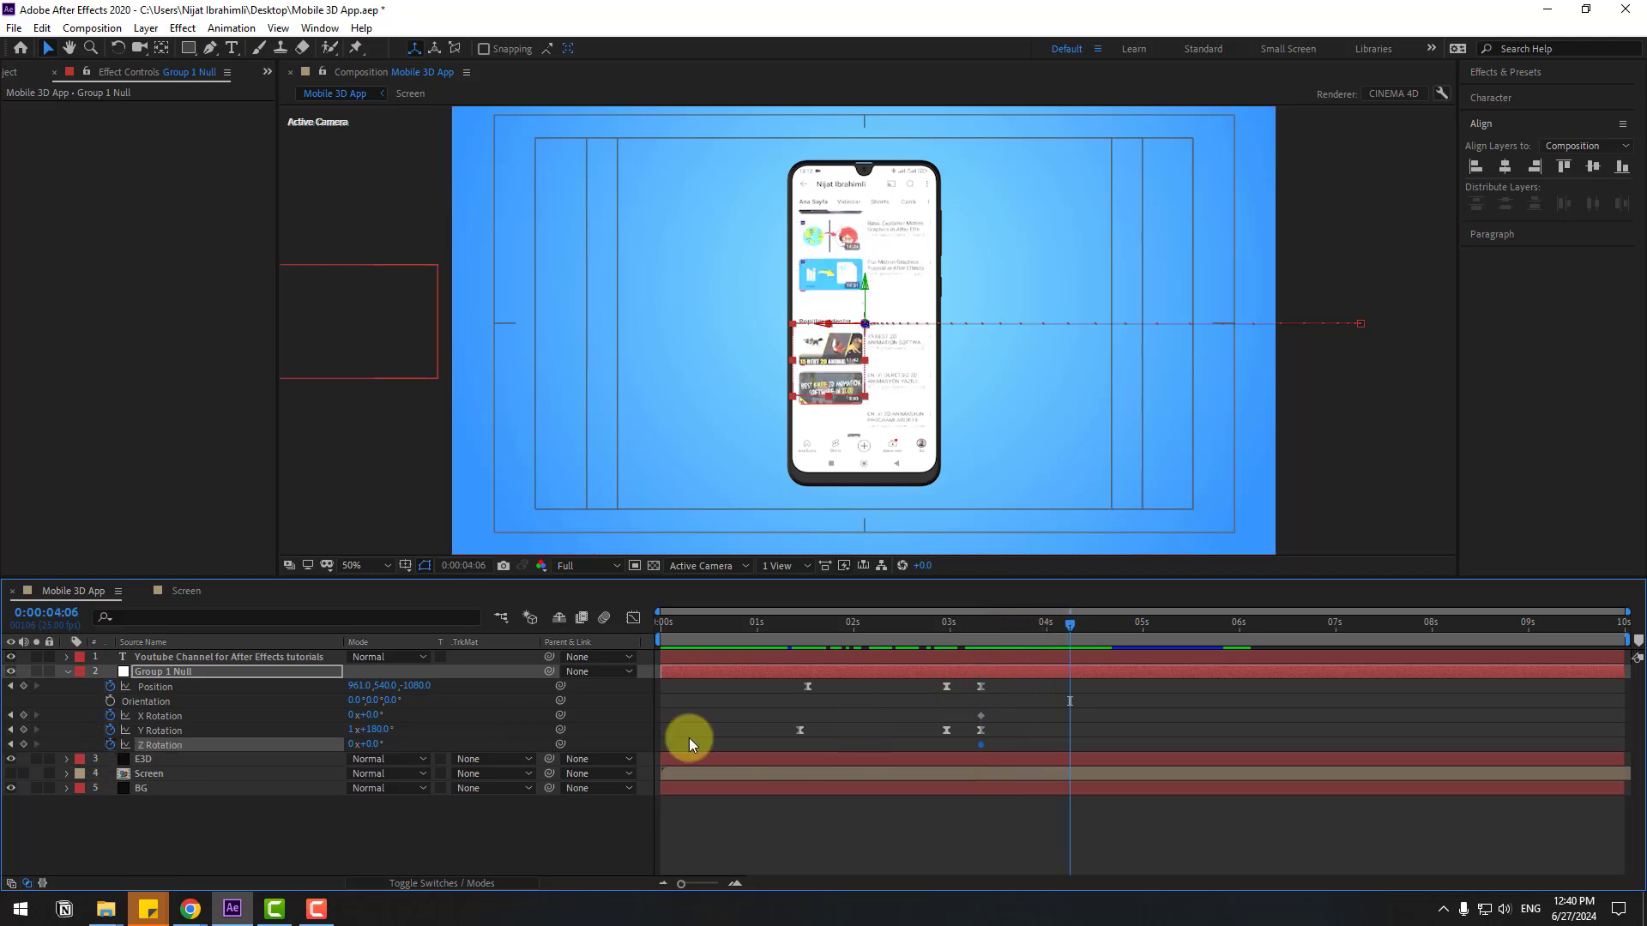
left_click(364, 830)
mouse_move(375, 730)
left_mouse_down()
mouse_move(354, 732)
mouse_move(412, 720)
mouse_move(349, 725)
mouse_move(368, 746)
mouse_move(368, 715)
left_mouse_up()
key("F2")
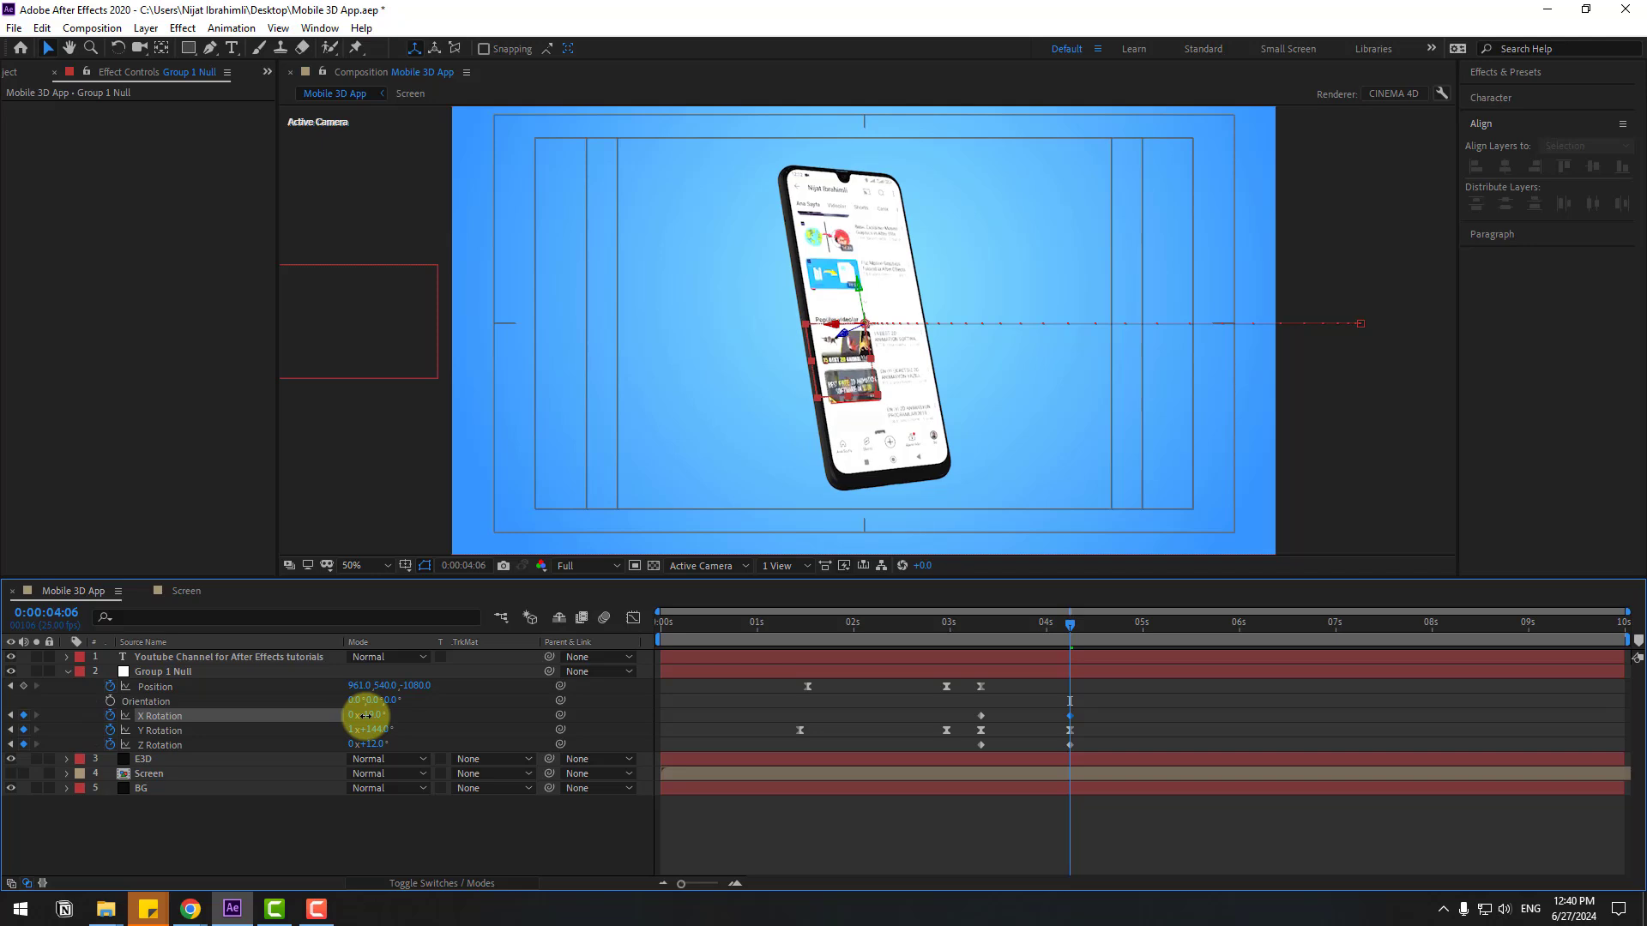
left_click_drag(1012, 627, 1068, 635)
Set Group 1 Null's Position to 821, 615, -1766 at 0:00:04:06 and apply Easy Ease to the tilt's rotation keyframes.
left_click(395, 831)
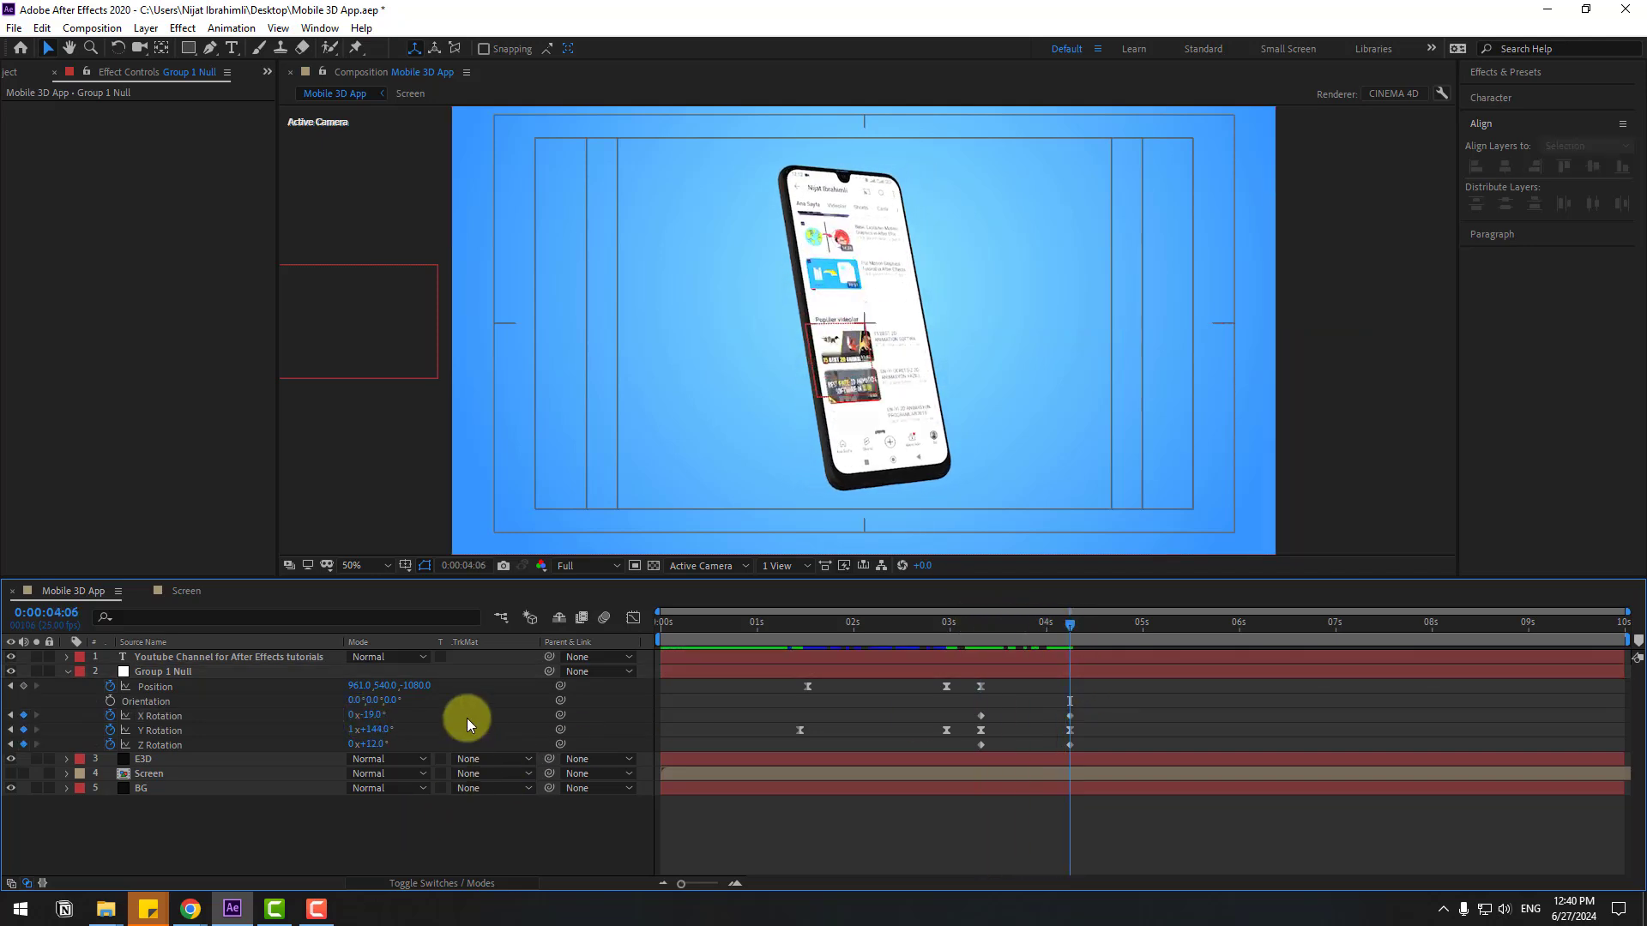
left_click_drag(412, 687, 364, 684)
left_click_drag(966, 628, 980, 748)
right_click(979, 748)
mouse_move(993, 739)
left_click(1210, 783)
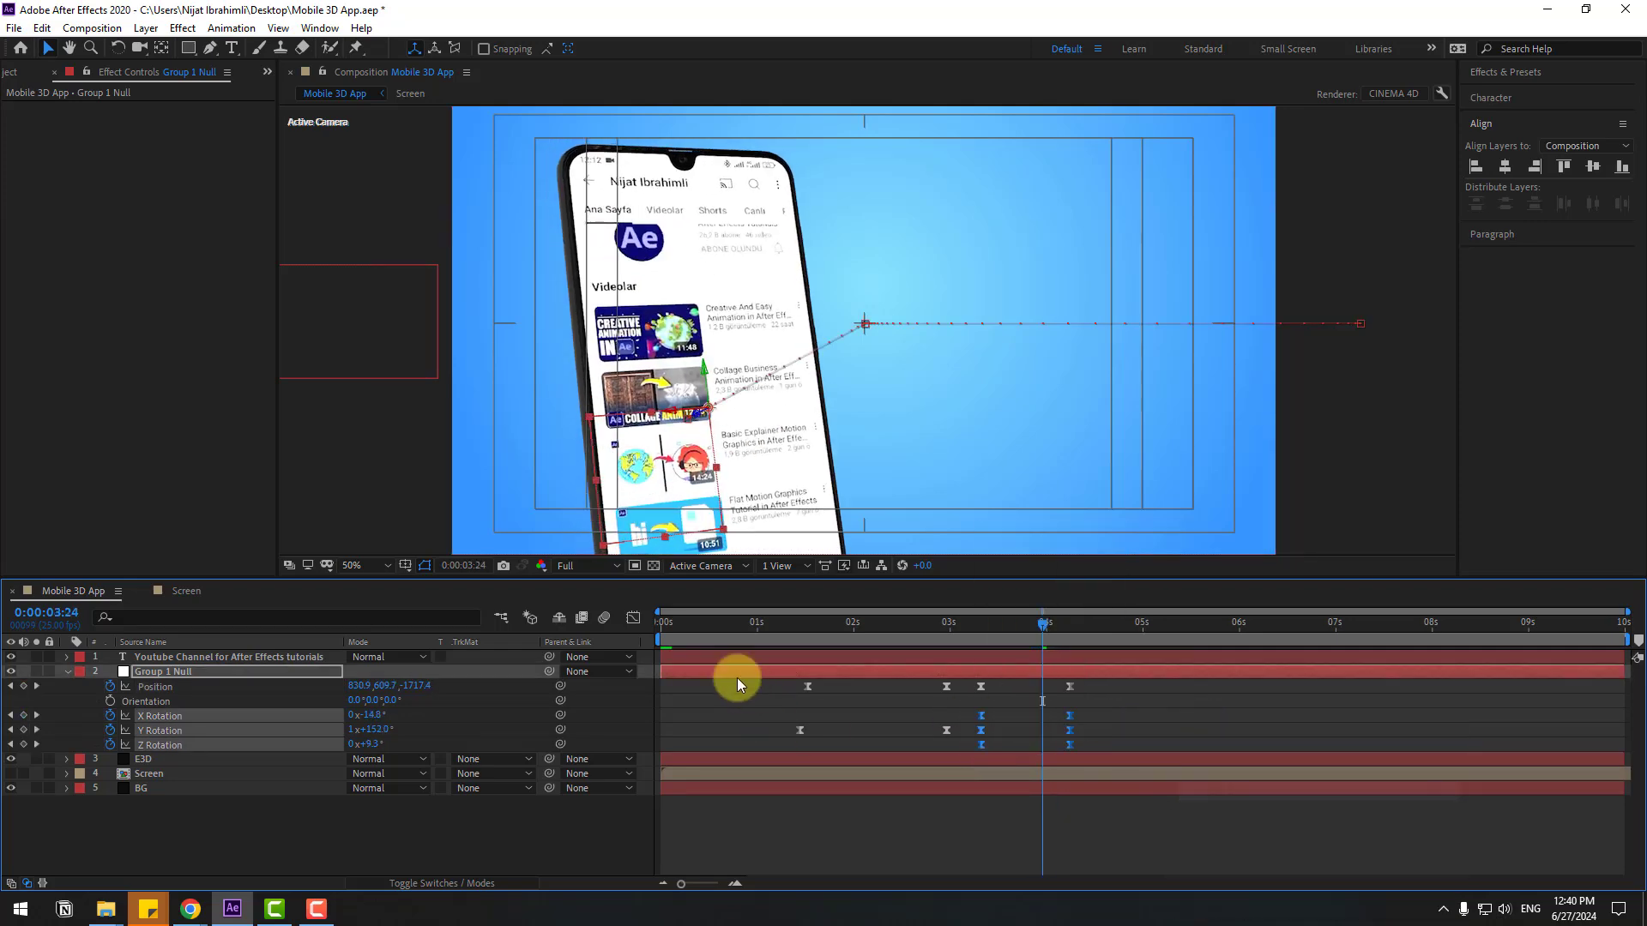
Trim the work area to start at about 3 s and preview the phone's tilt and close-up move.
left_click_drag(653, 639, 947, 639)
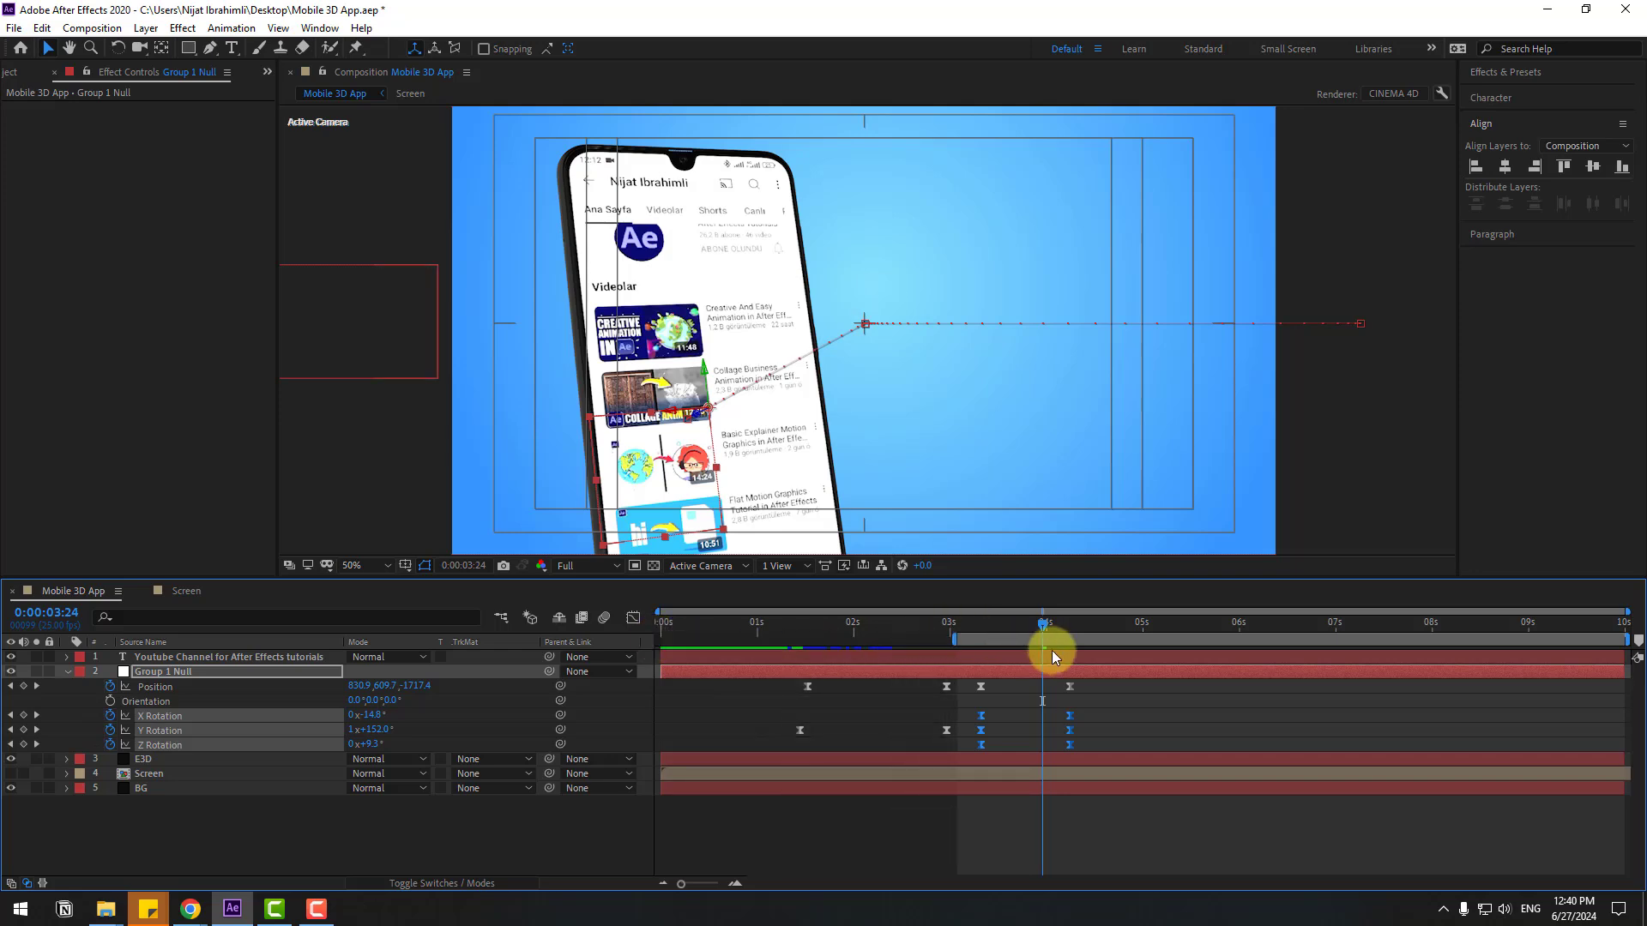
key("space")
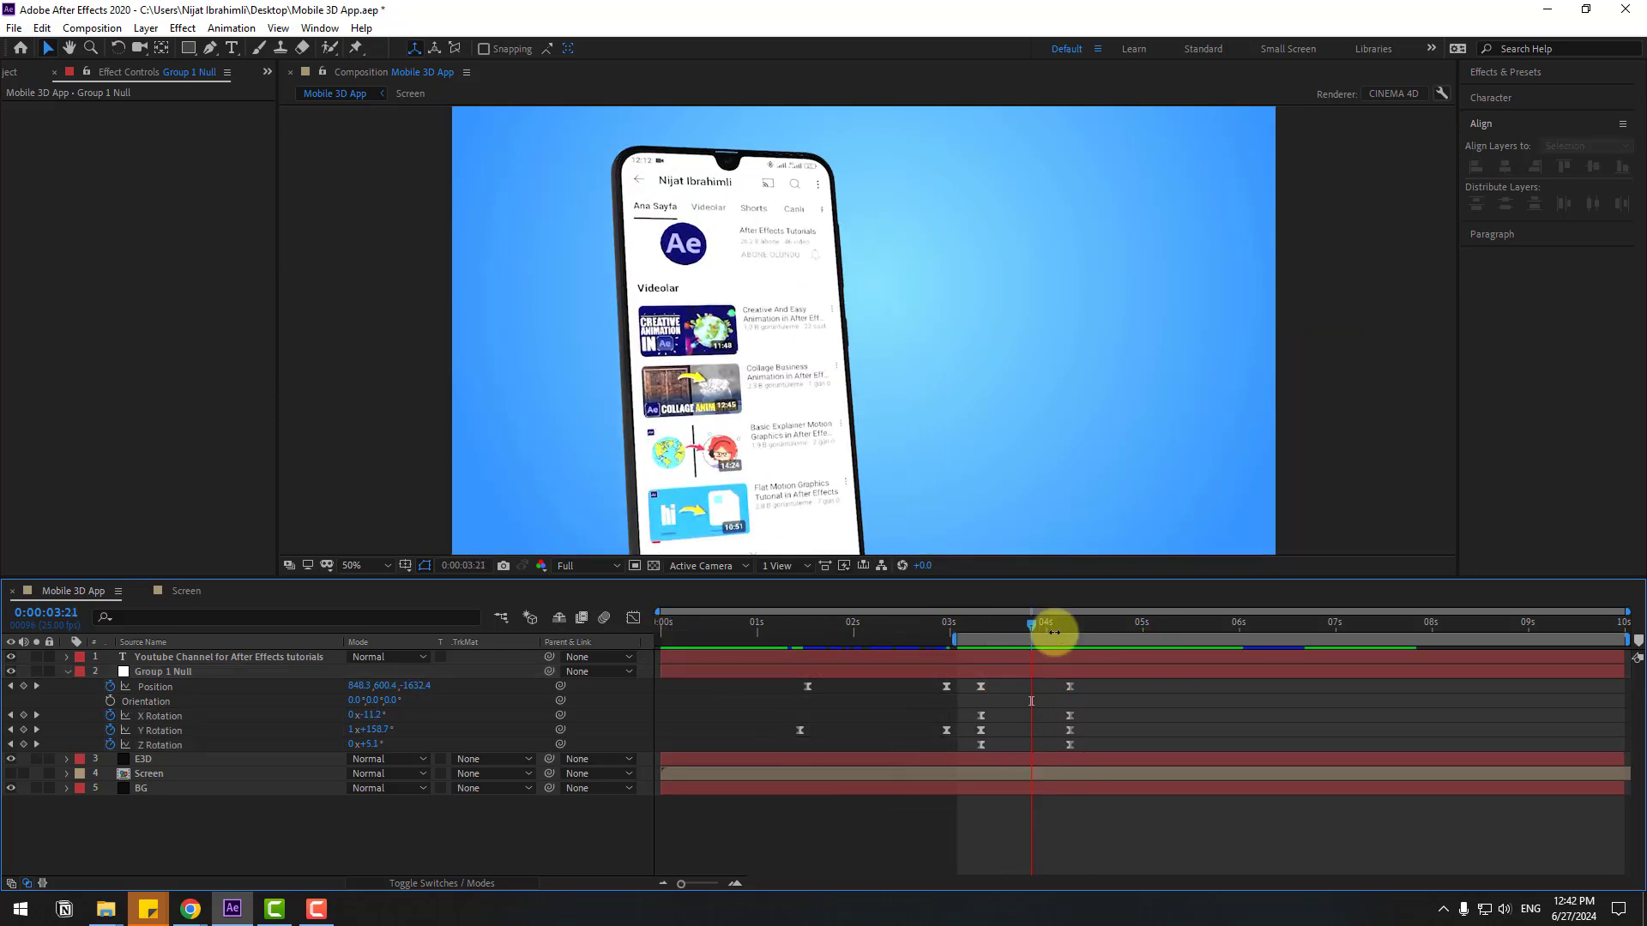
key("space")
Delay the close-up's last Position keyframe to about 4.6 s, leaving its rotation keyframes at about 4.2 s, and preview the timing.
left_click_drag(1079, 679, 1102, 746)
key("space")
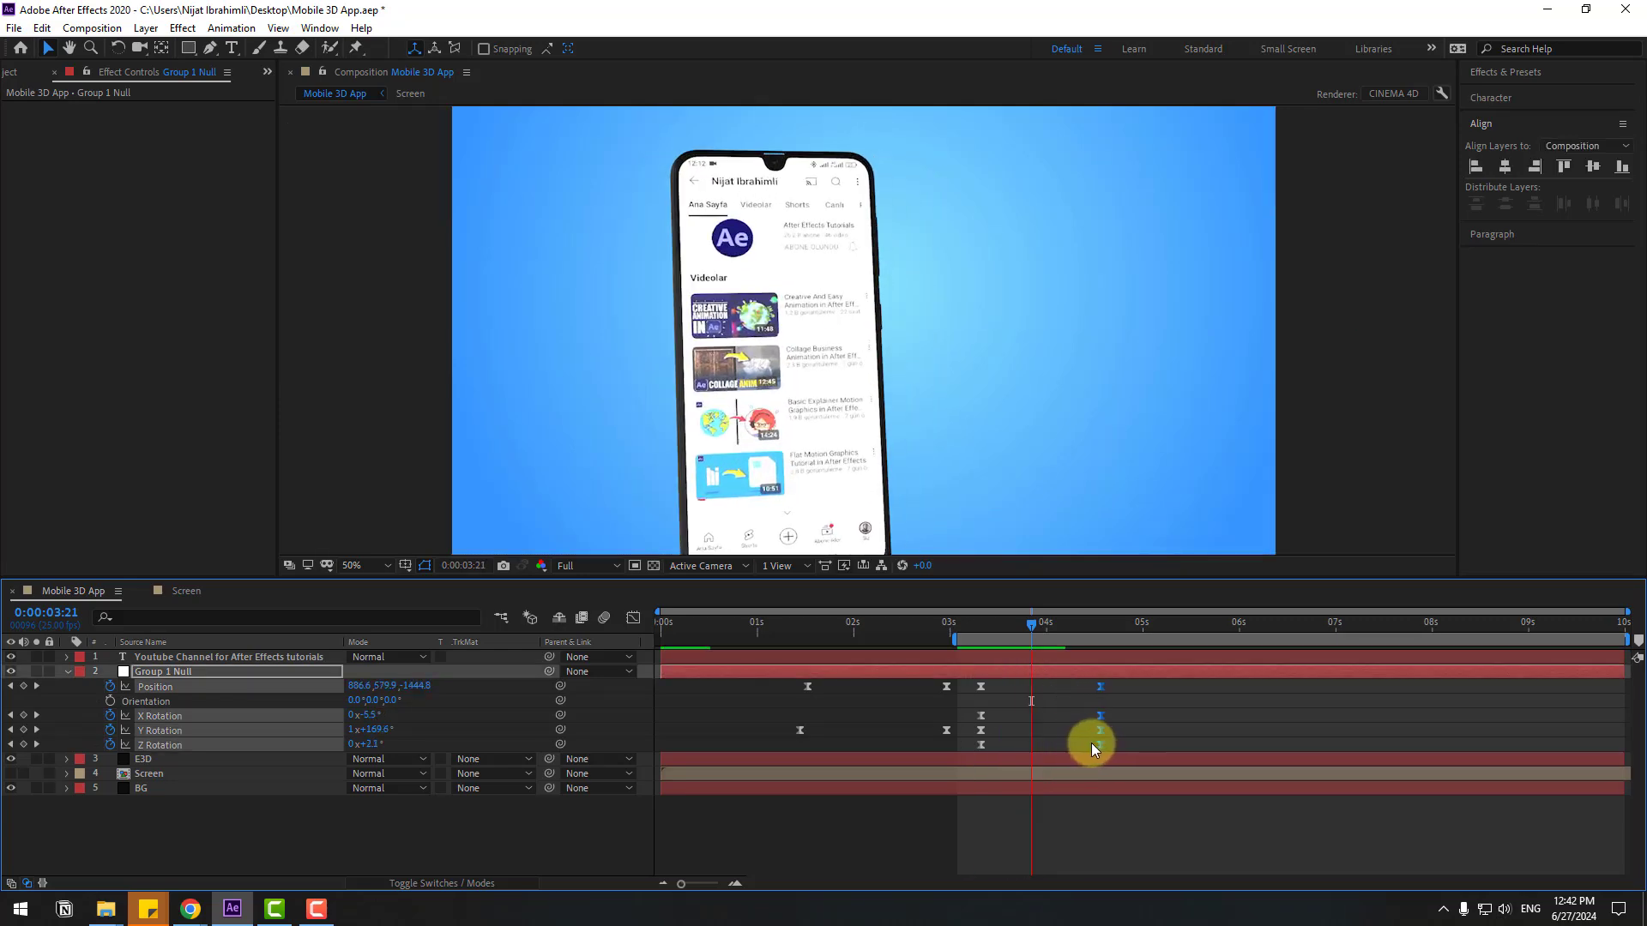
left_click_drag(1003, 625, 1062, 633)
left_click_drag(1115, 717, 1077, 723)
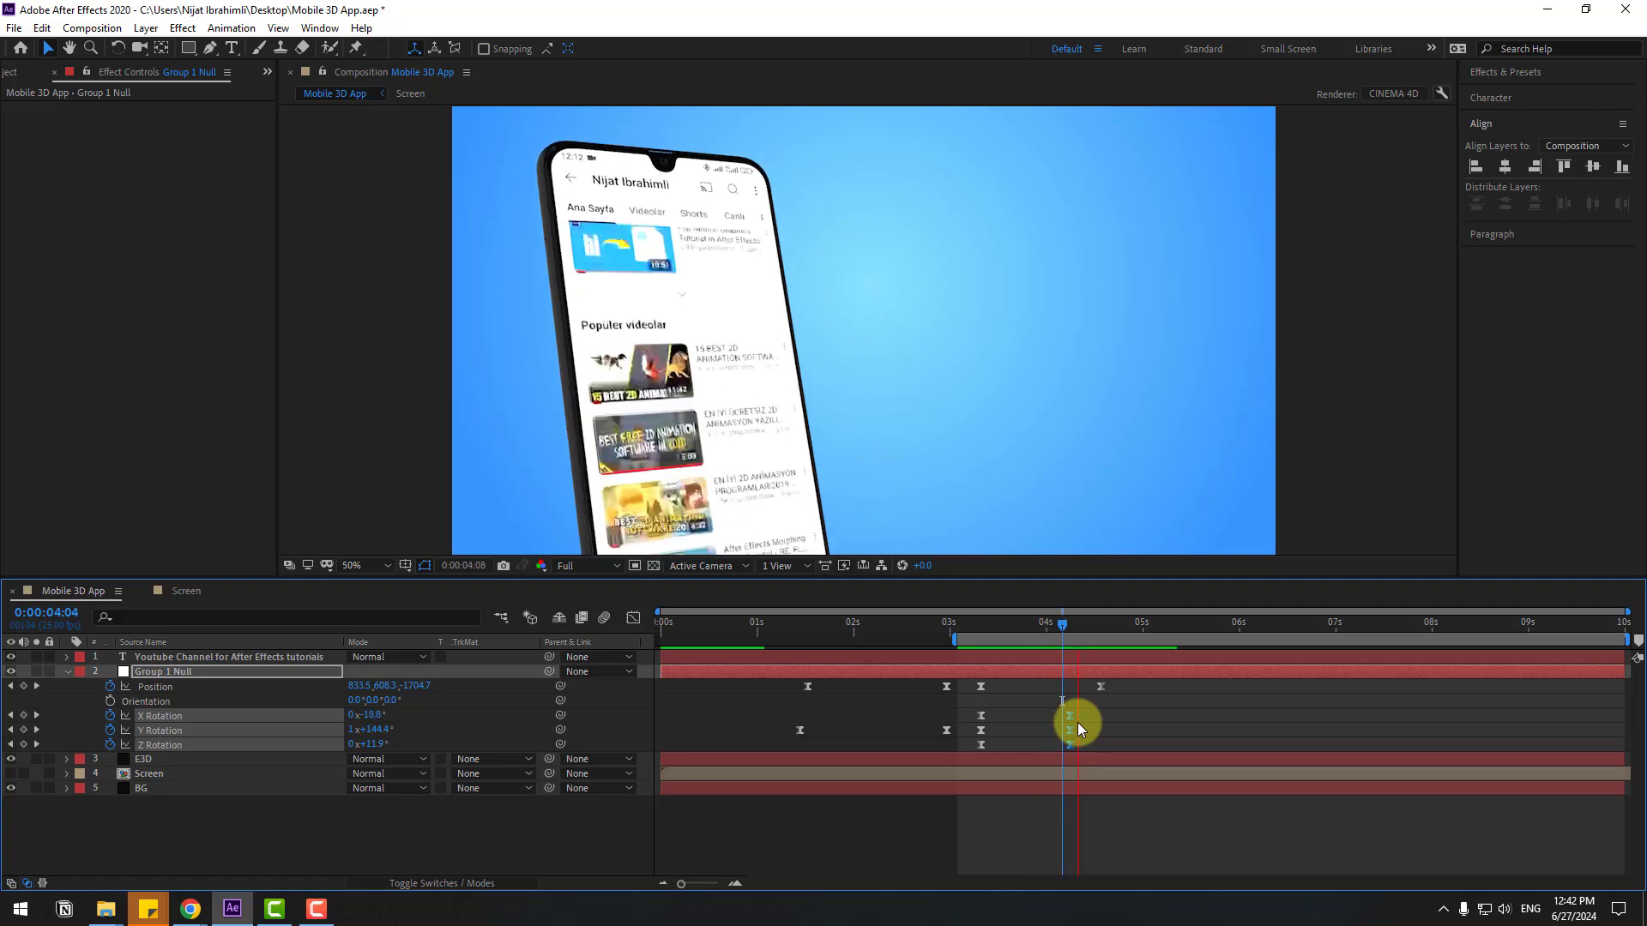
Add hold keyframes for Group 1 Null's Position and X, Y and Z Rotation at 0:00:05:09.
left_click_drag(1058, 632, 1177, 642)
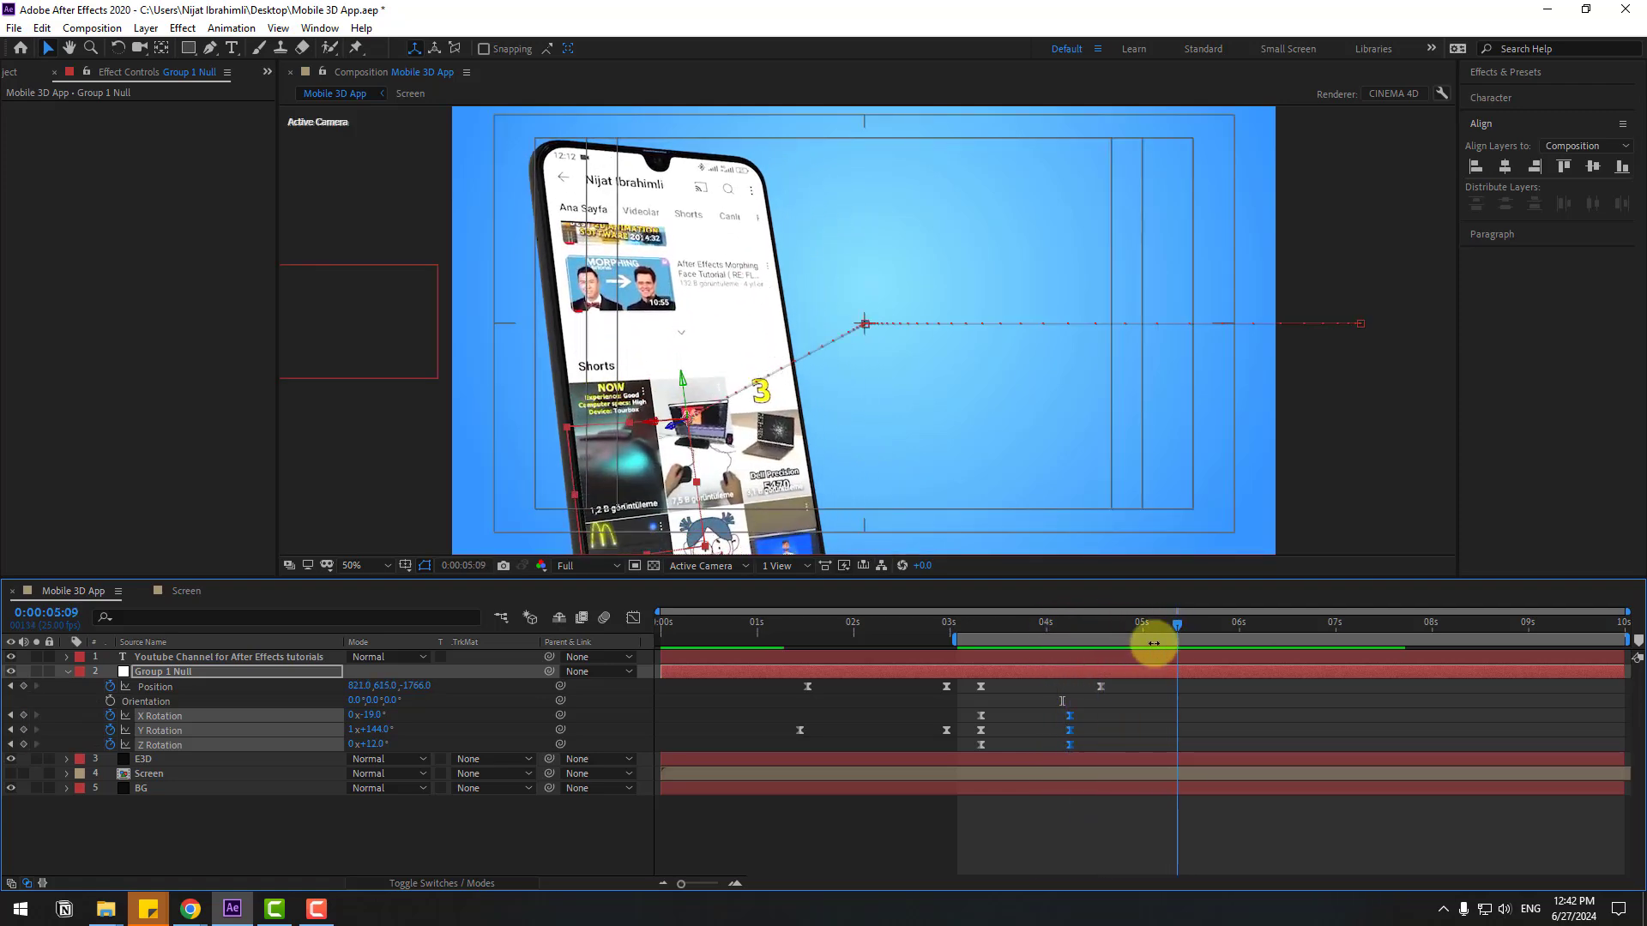
left_click(353, 815)
left_click(23, 716)
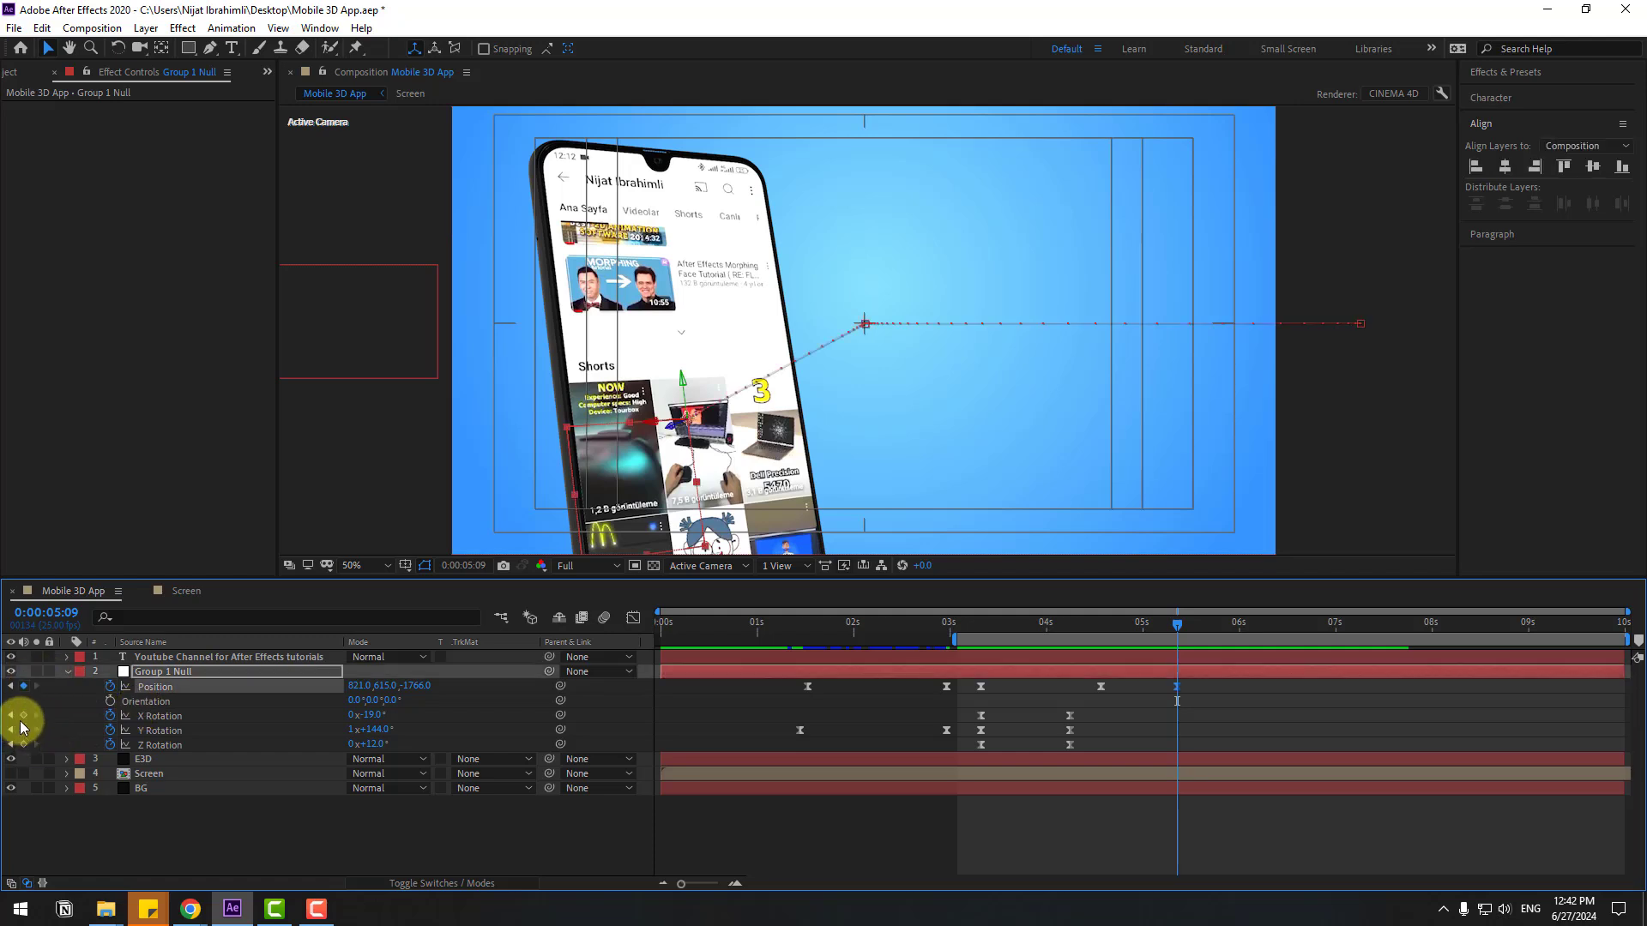
left_click(23, 730)
left_click(23, 745)
At 0:00:06:09, set Group 1 Null's Position to 1066, 423, -1766, X Rotation to -40°, Y Rotation to 1x+215° and Z Rotation to -16°.
left_click_drag(1218, 623, 1275, 625)
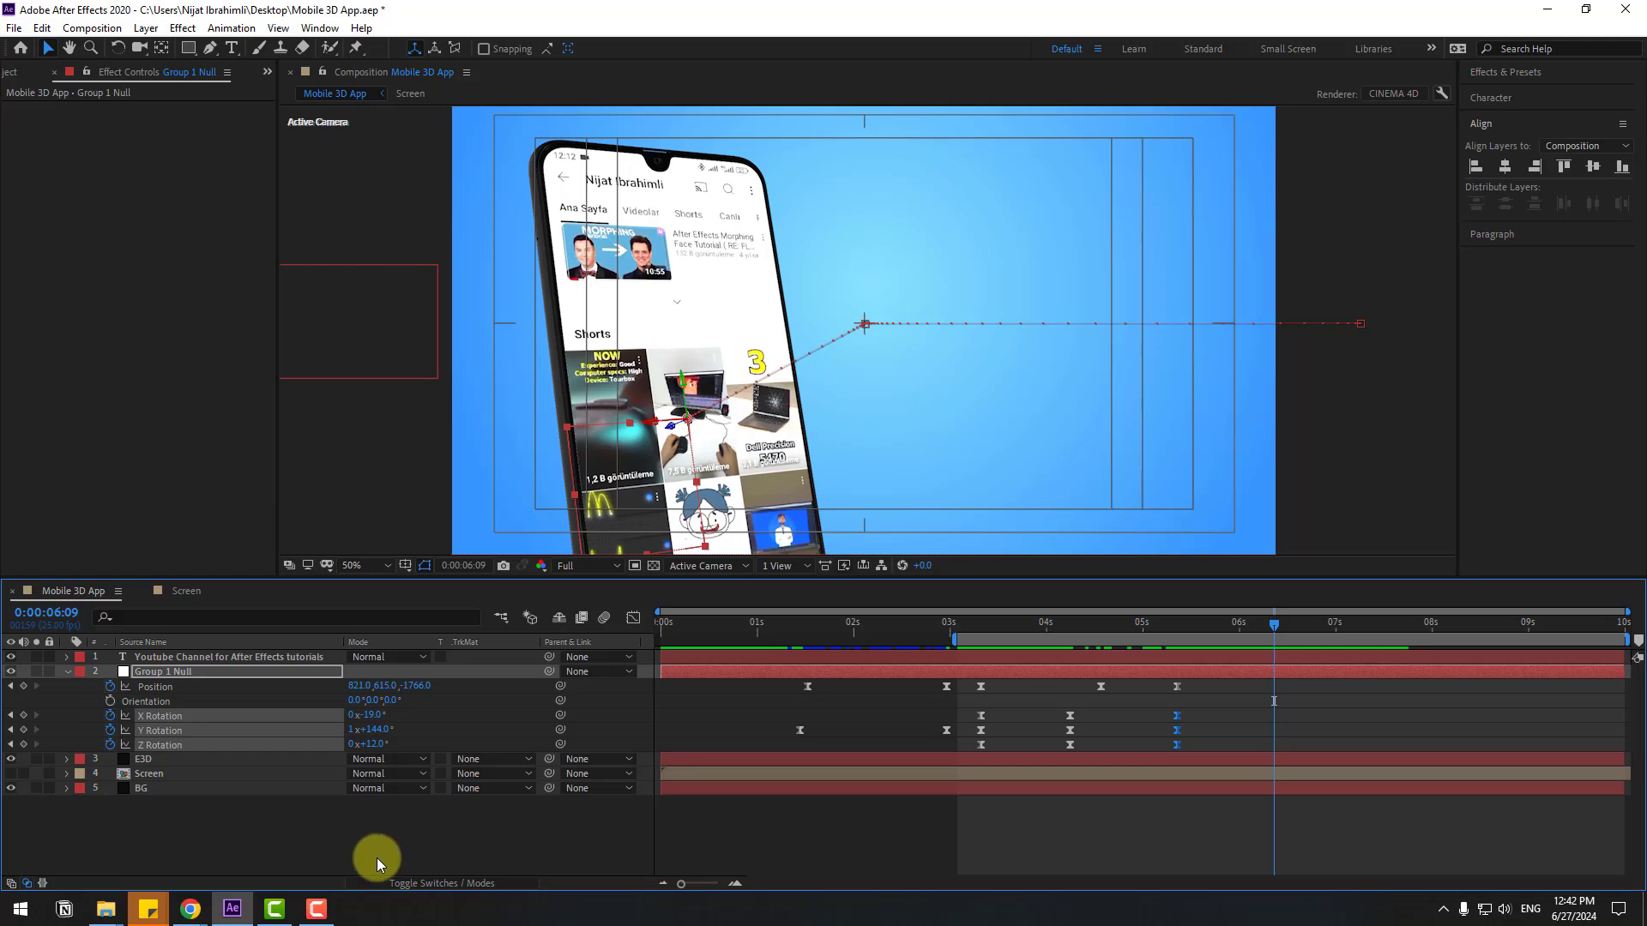
left_click(378, 858)
left_click_drag(348, 686, 247, 701)
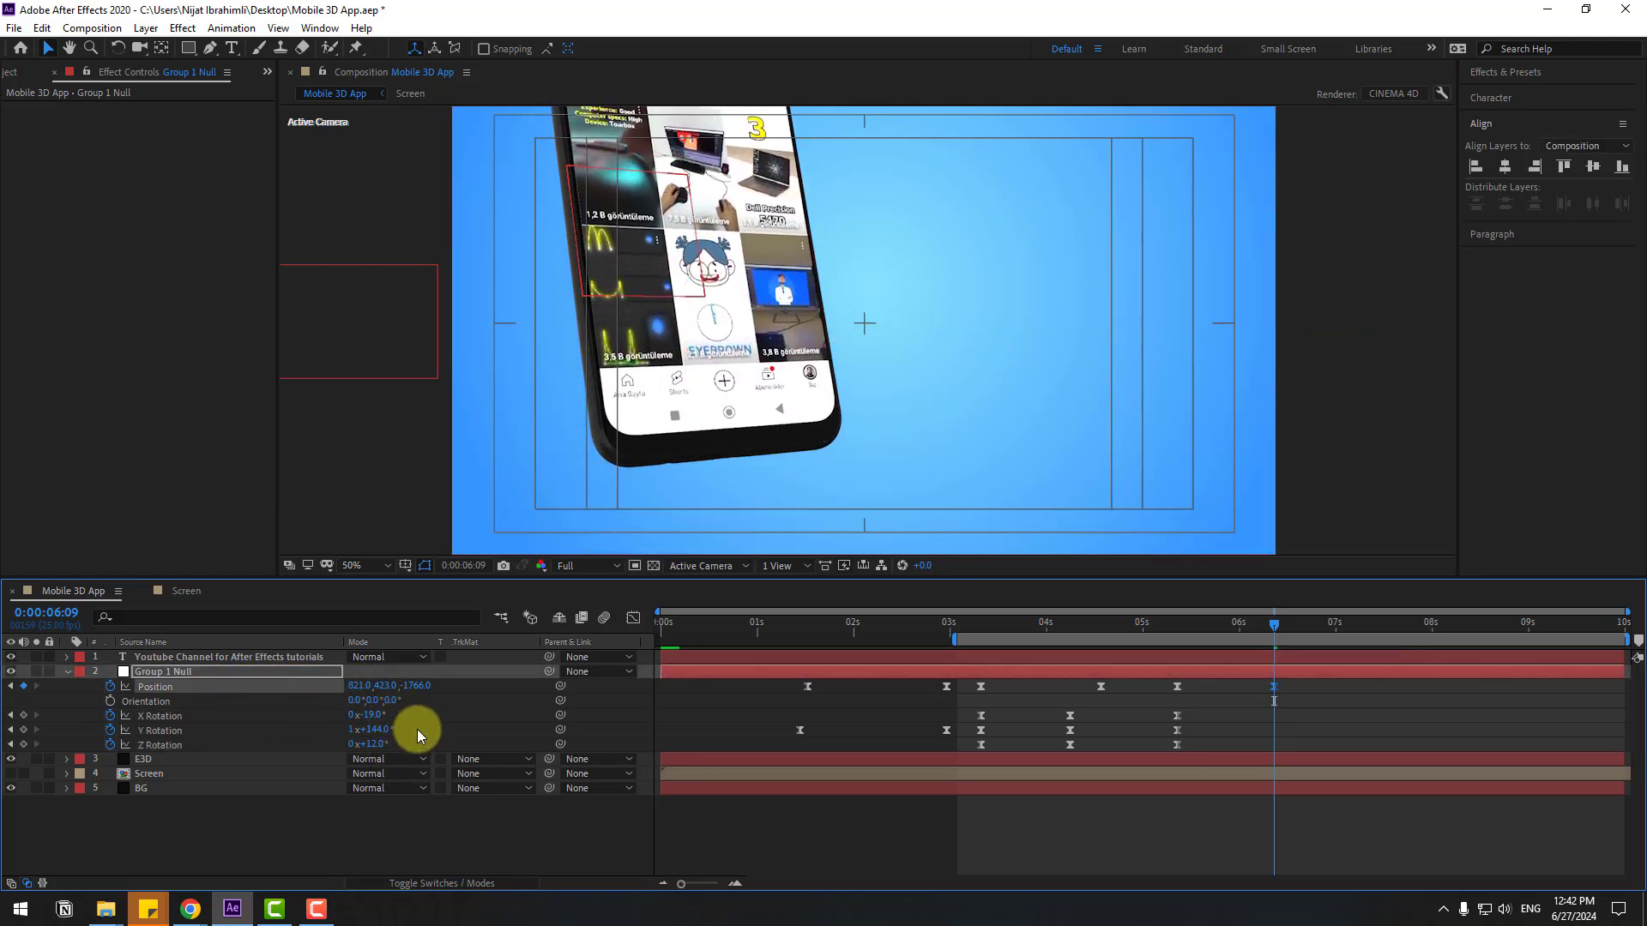
left_click_drag(382, 728, 553, 671)
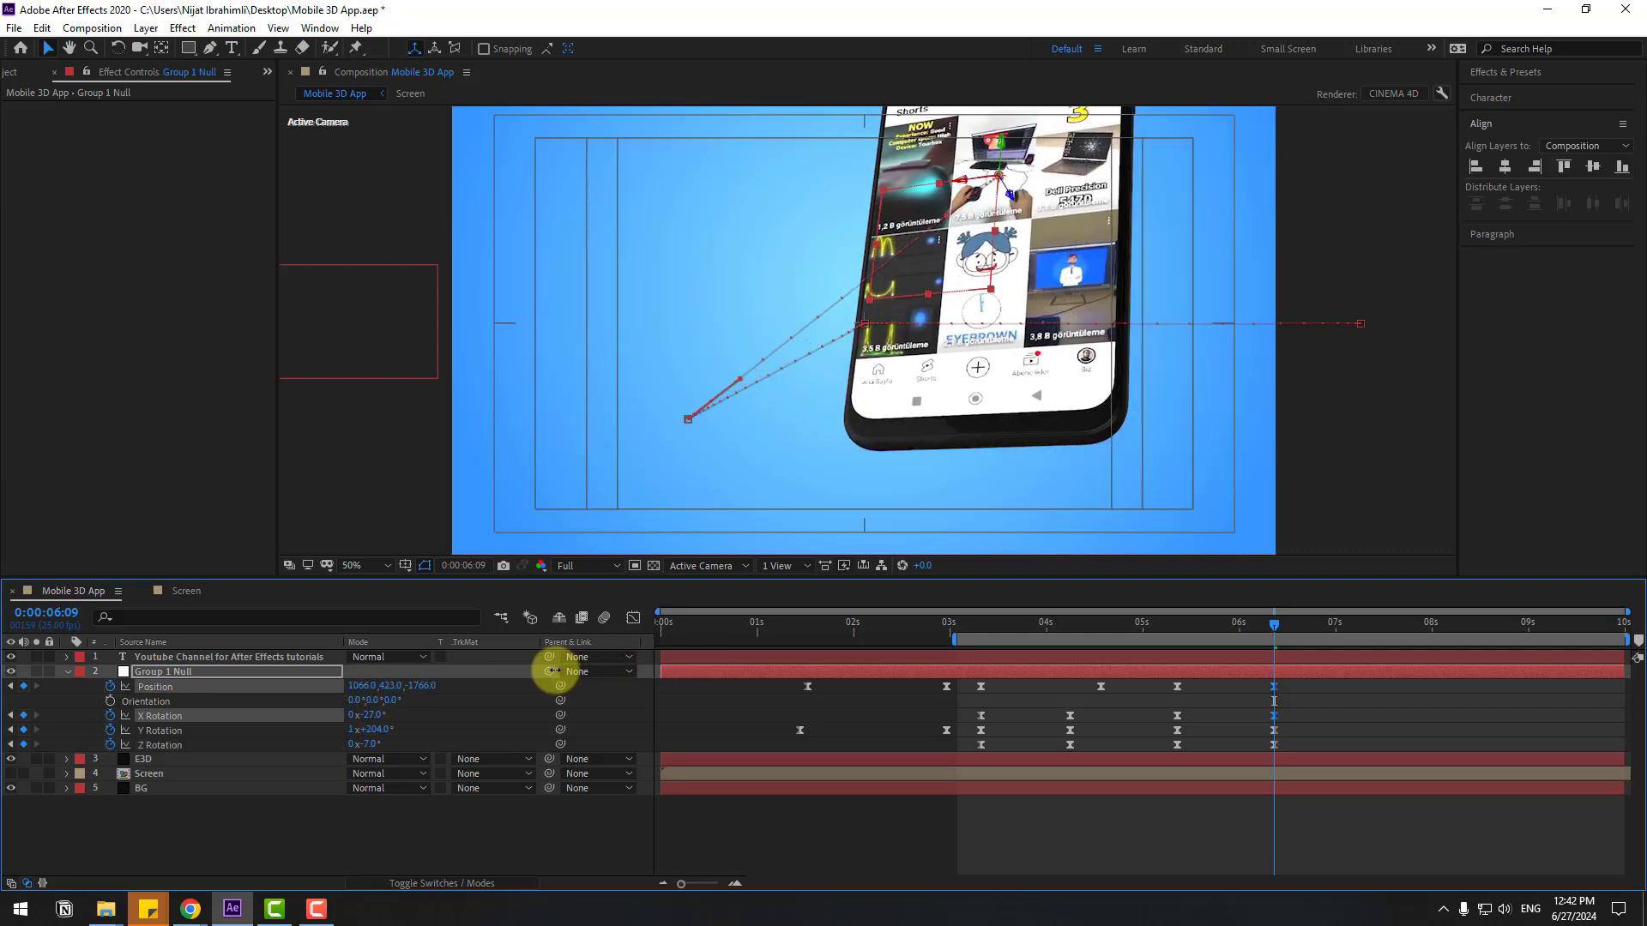
mouse_move(367, 729)
left_mouse_down()
mouse_move(383, 728)
mouse_move(368, 716)
mouse_move(367, 745)
left_mouse_up()
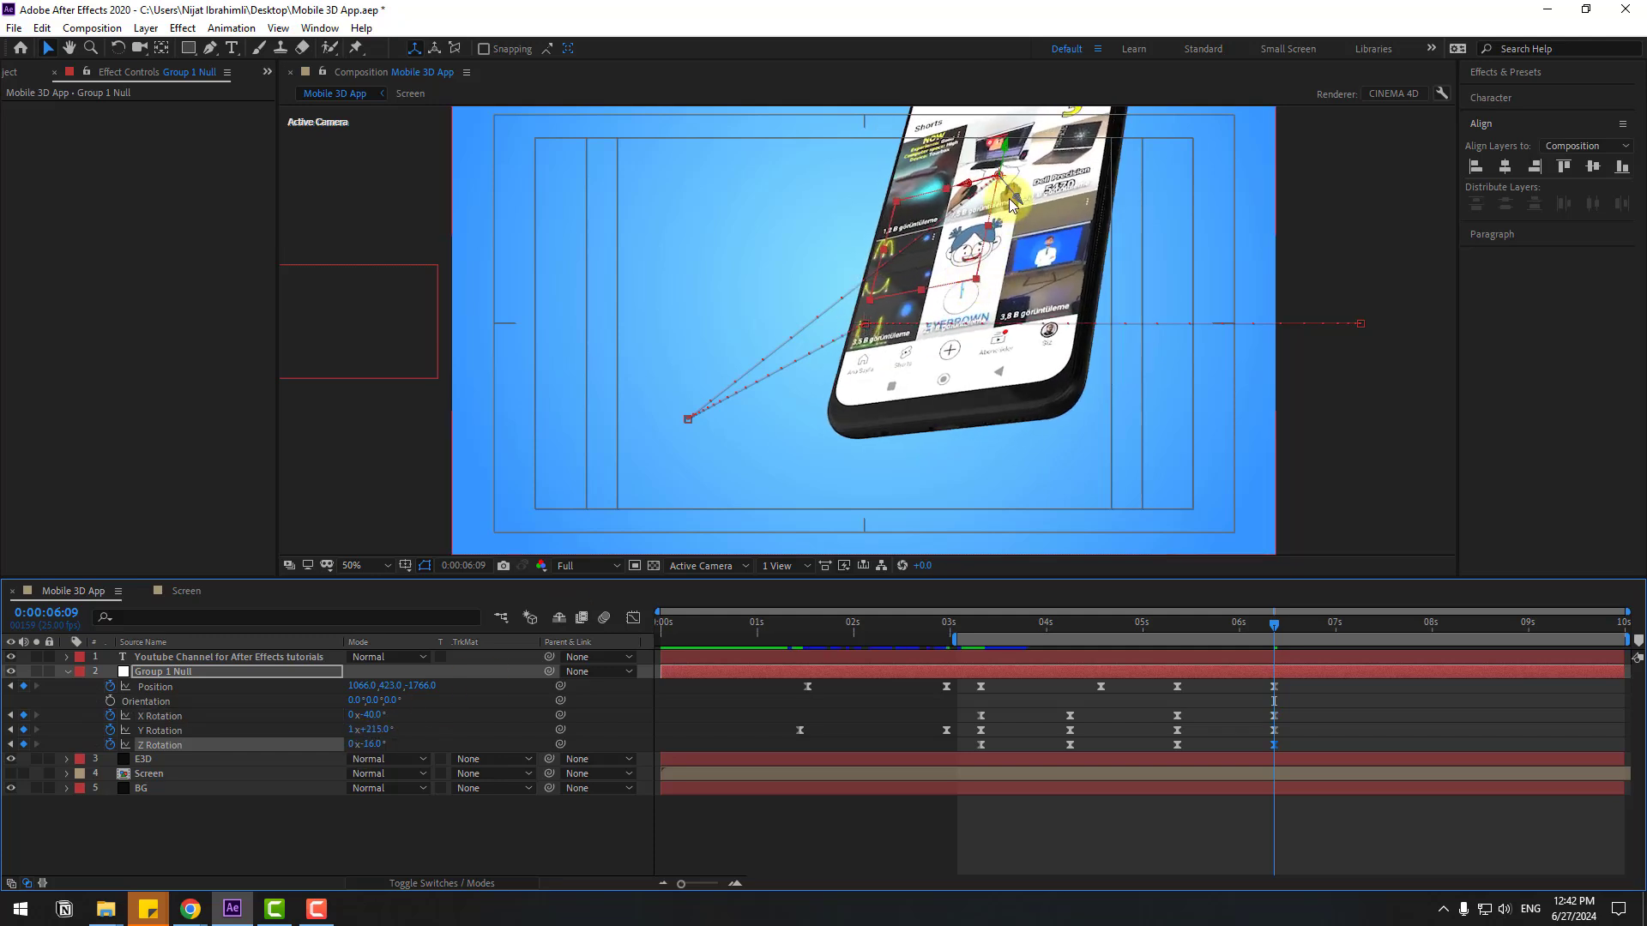
At 0:00:06:09, reposition Group 1 Null to 1147.4, 442.6, -1742.6 and preview the phone's move across the frame.
left_click_drag(1015, 199, 1038, 206)
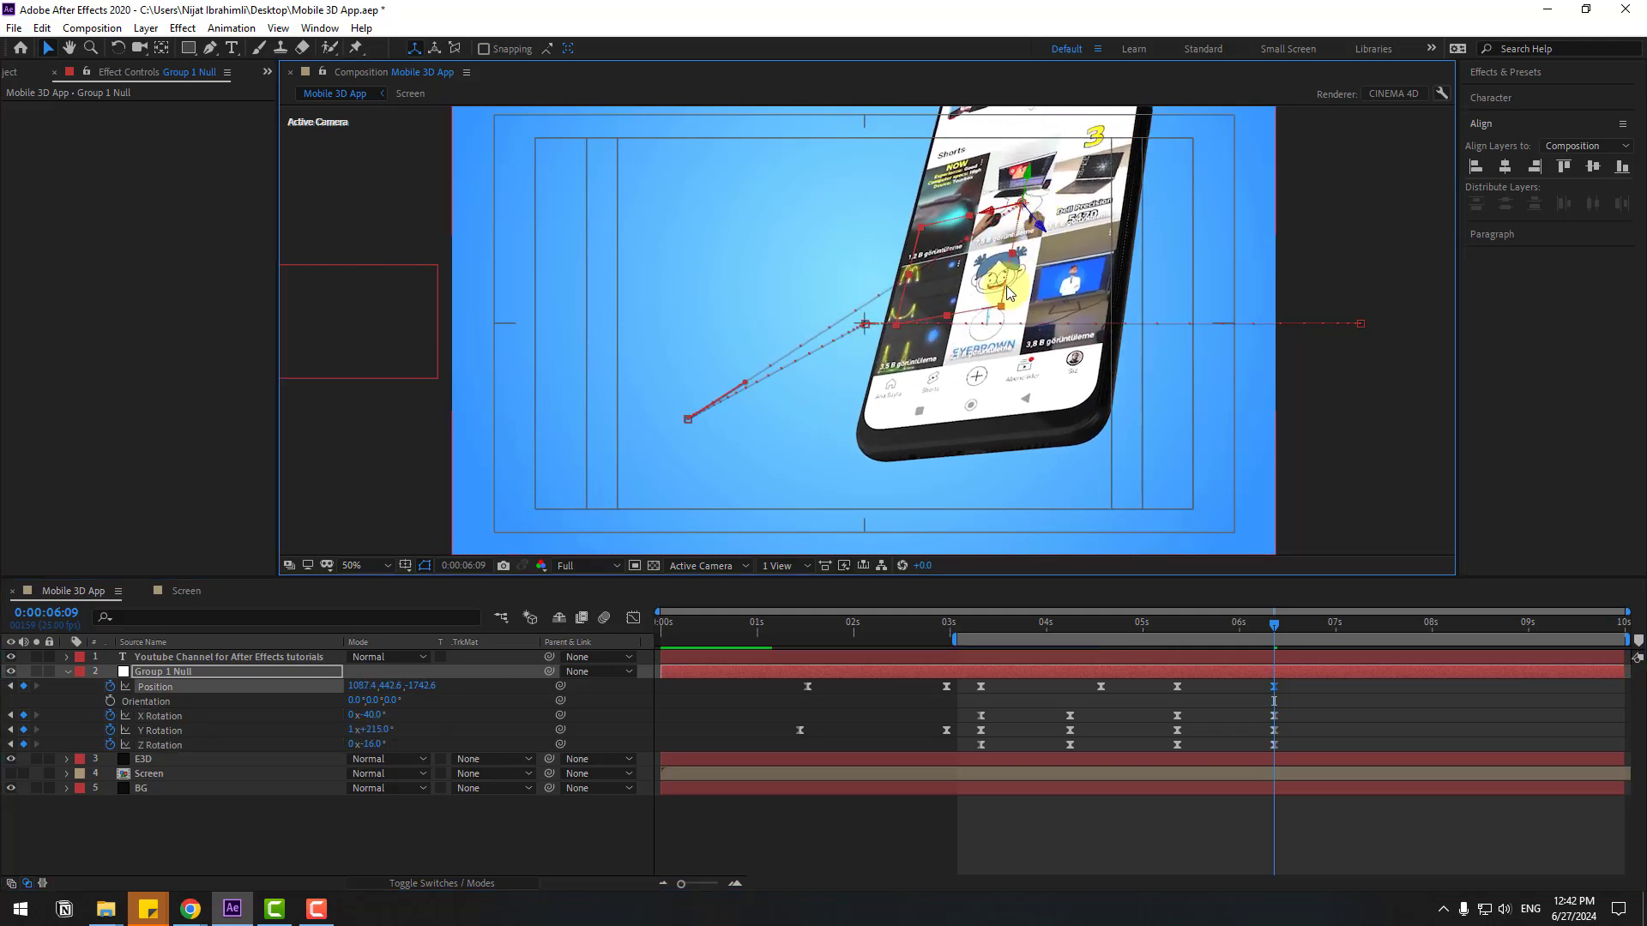
left_click_drag(1171, 624, 1275, 638)
left_click_drag(356, 693, 407, 687)
left_click(1047, 833)
key("space")
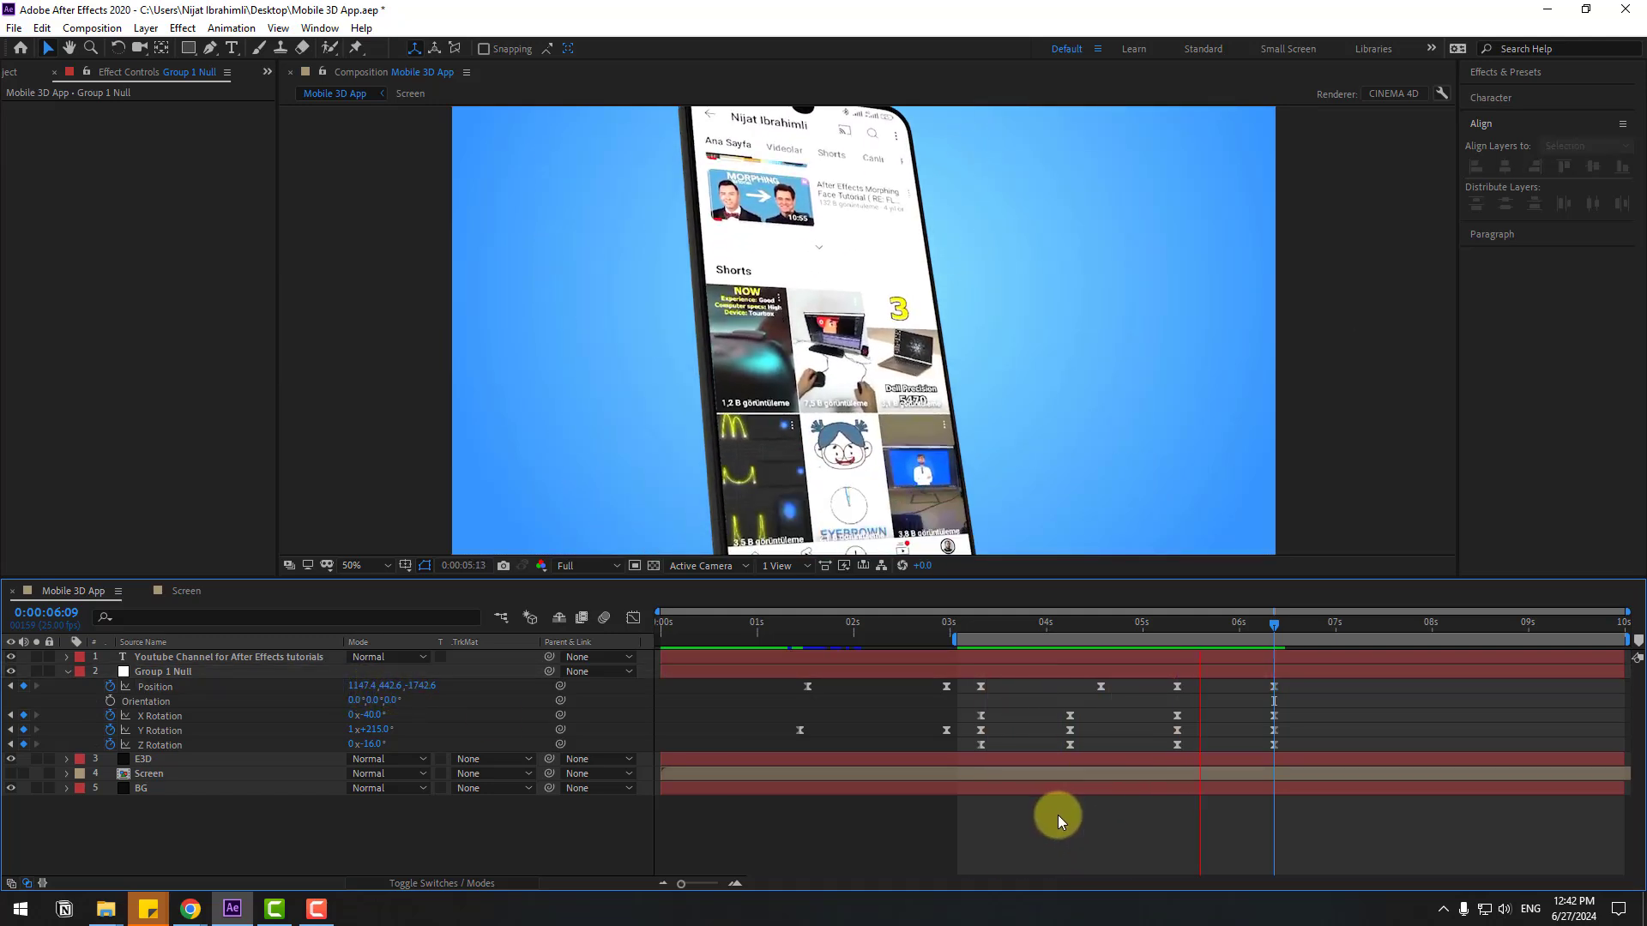
Raise the easing influence on the Position keyframes at 0:00:05:09 and 0:00:06:09 to about 50% and preview the move.
left_click(1151, 621)
left_click_drag(1286, 684, 1170, 693)
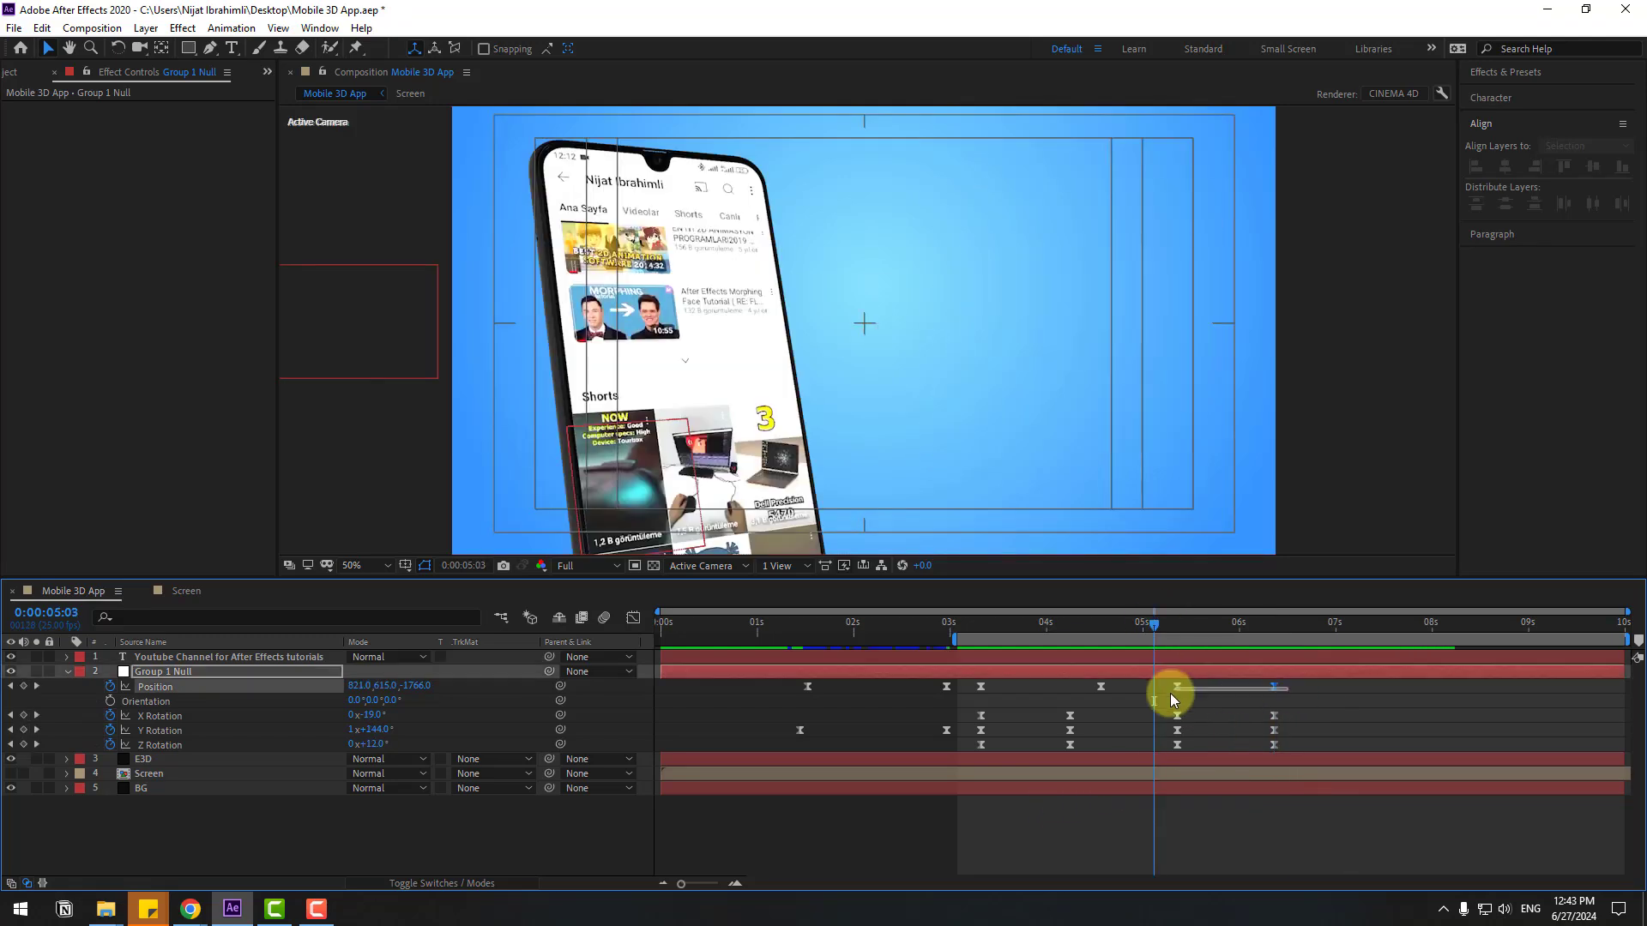
left_click(633, 617)
left_click_drag(1162, 830, 1203, 845)
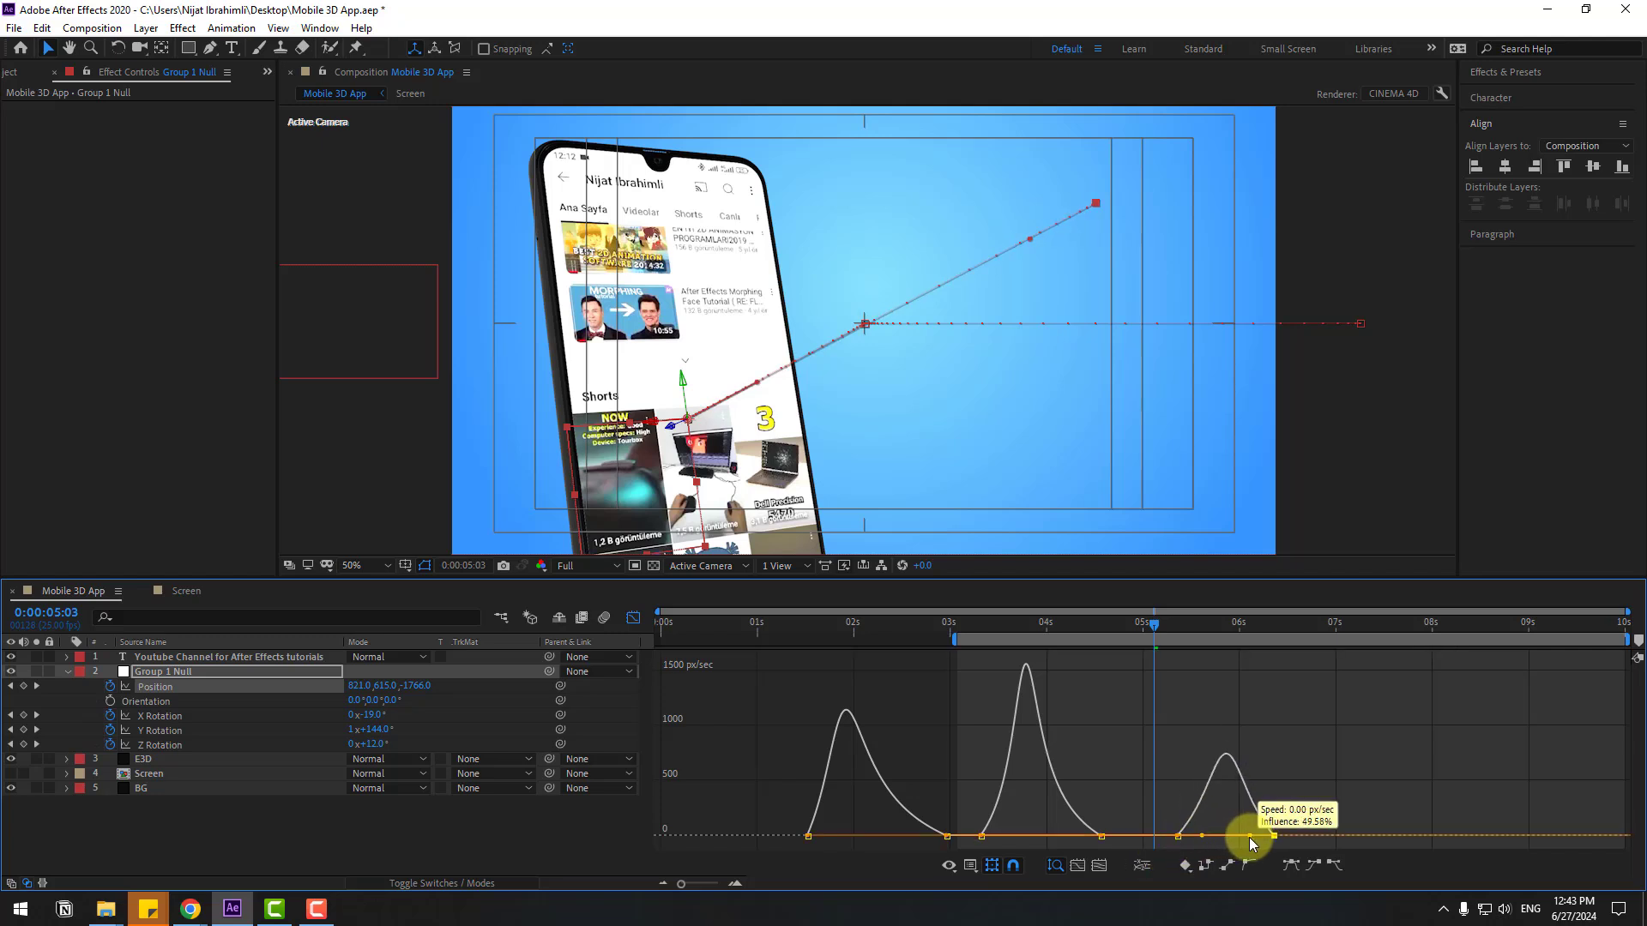
key("space")
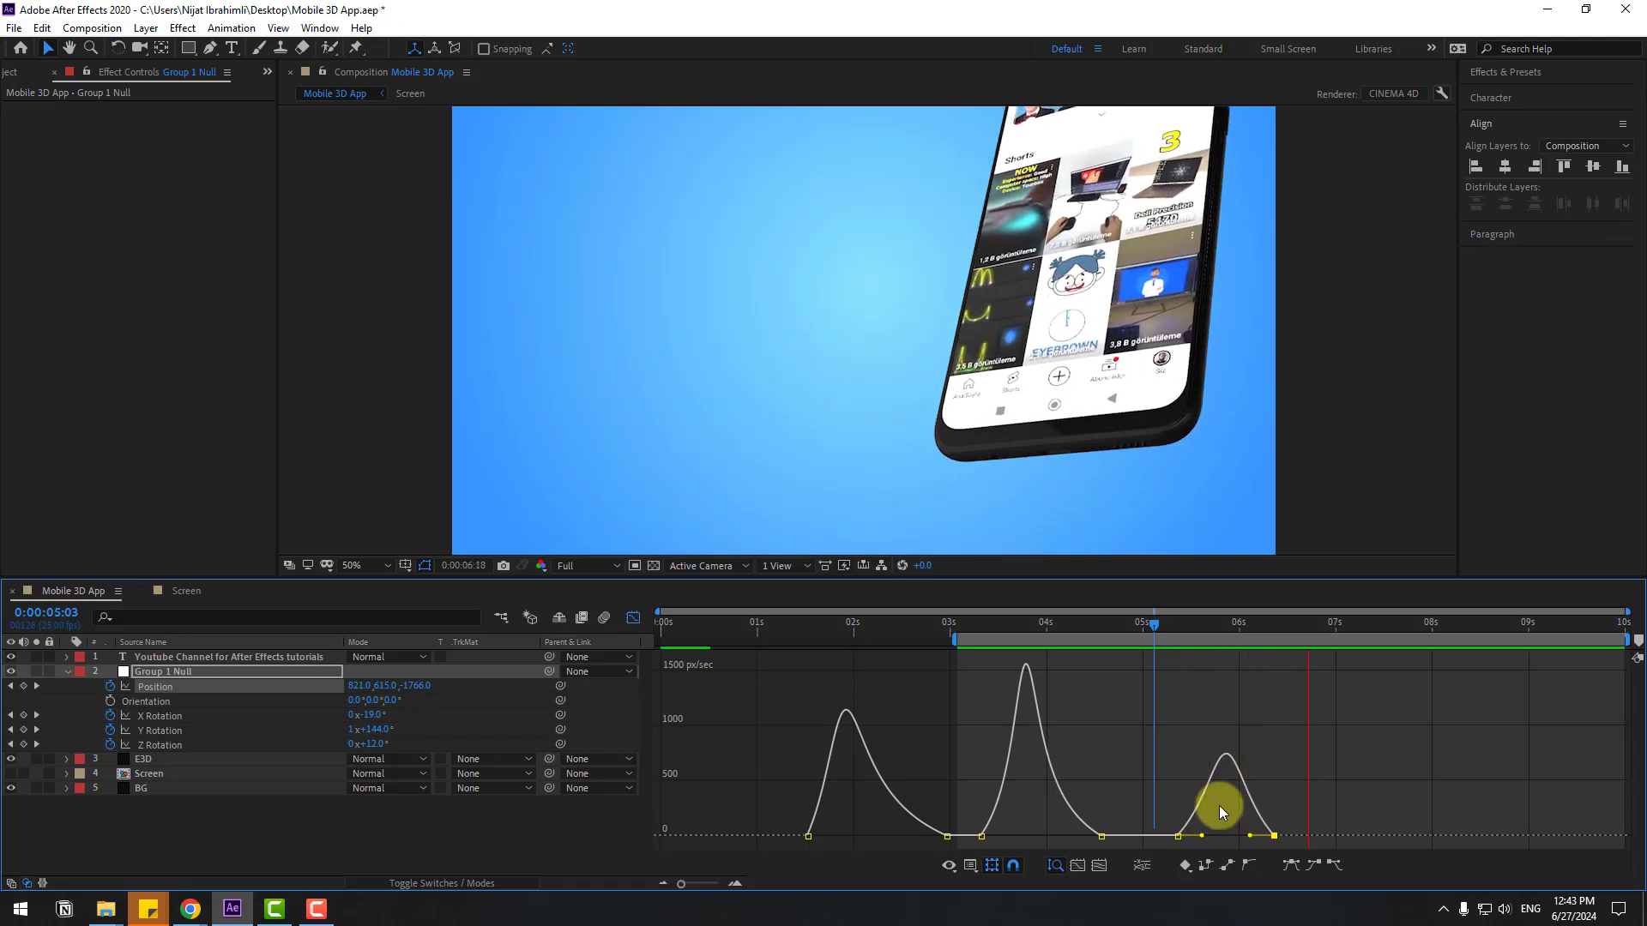
key("space")
Increase the outgoing ease influence of Group 1 Null's Z, Y and X Rotation keyframes at 0:00:05:09.
left_click(632, 618)
left_click_drag(1293, 700, 1154, 761)
left_click(633, 619)
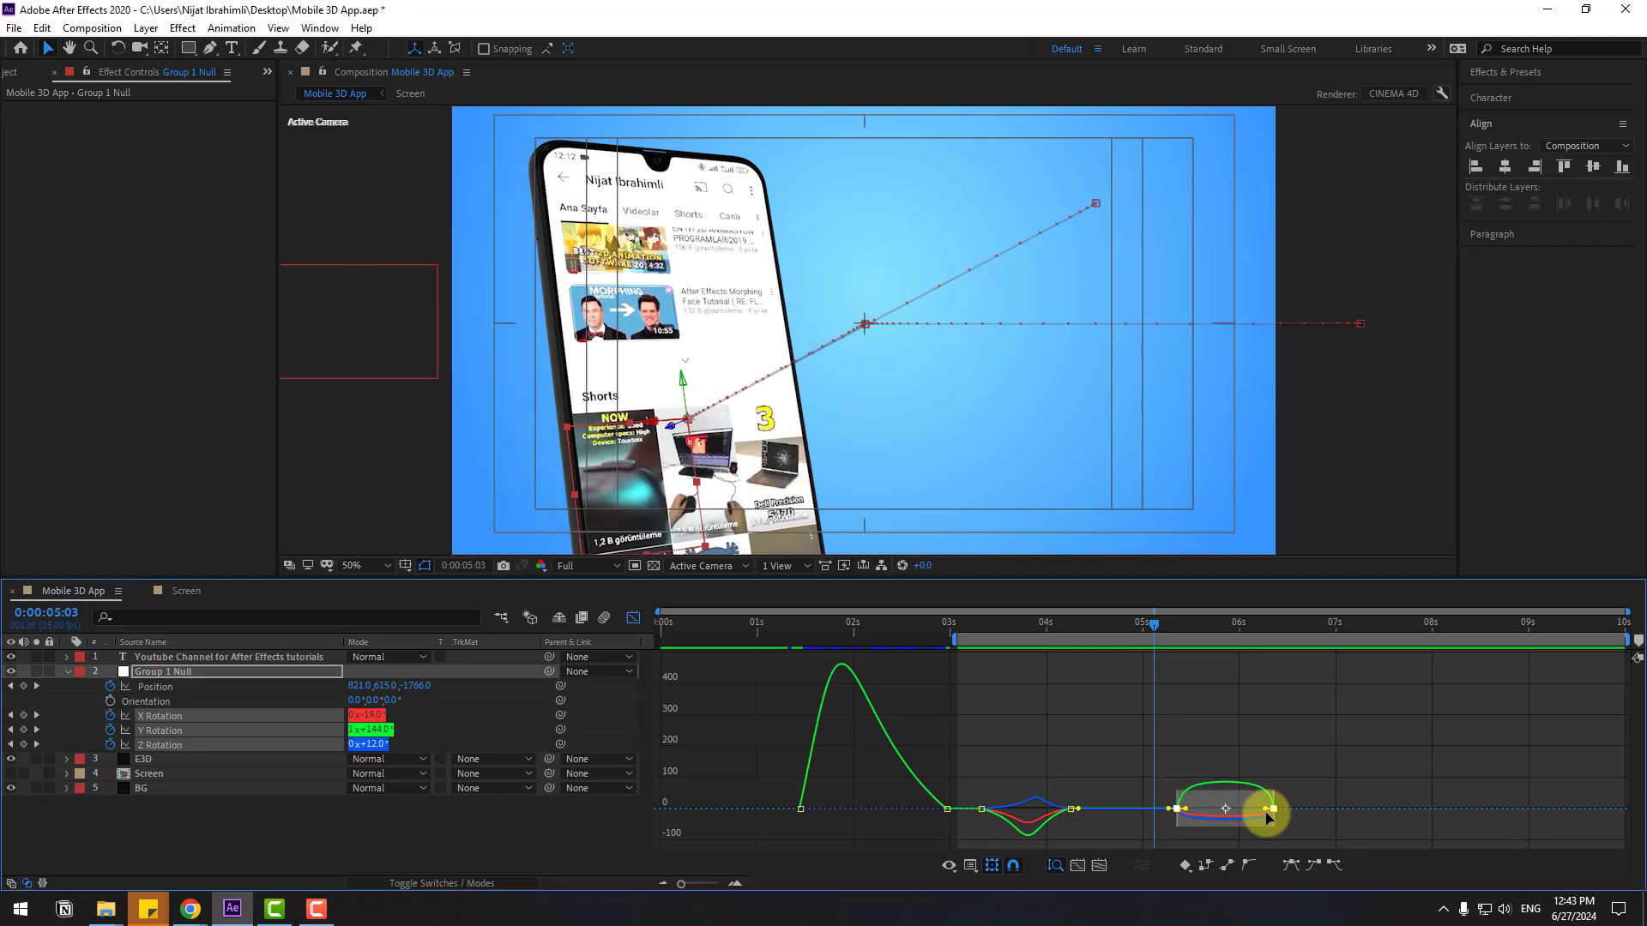
left_click(173, 746)
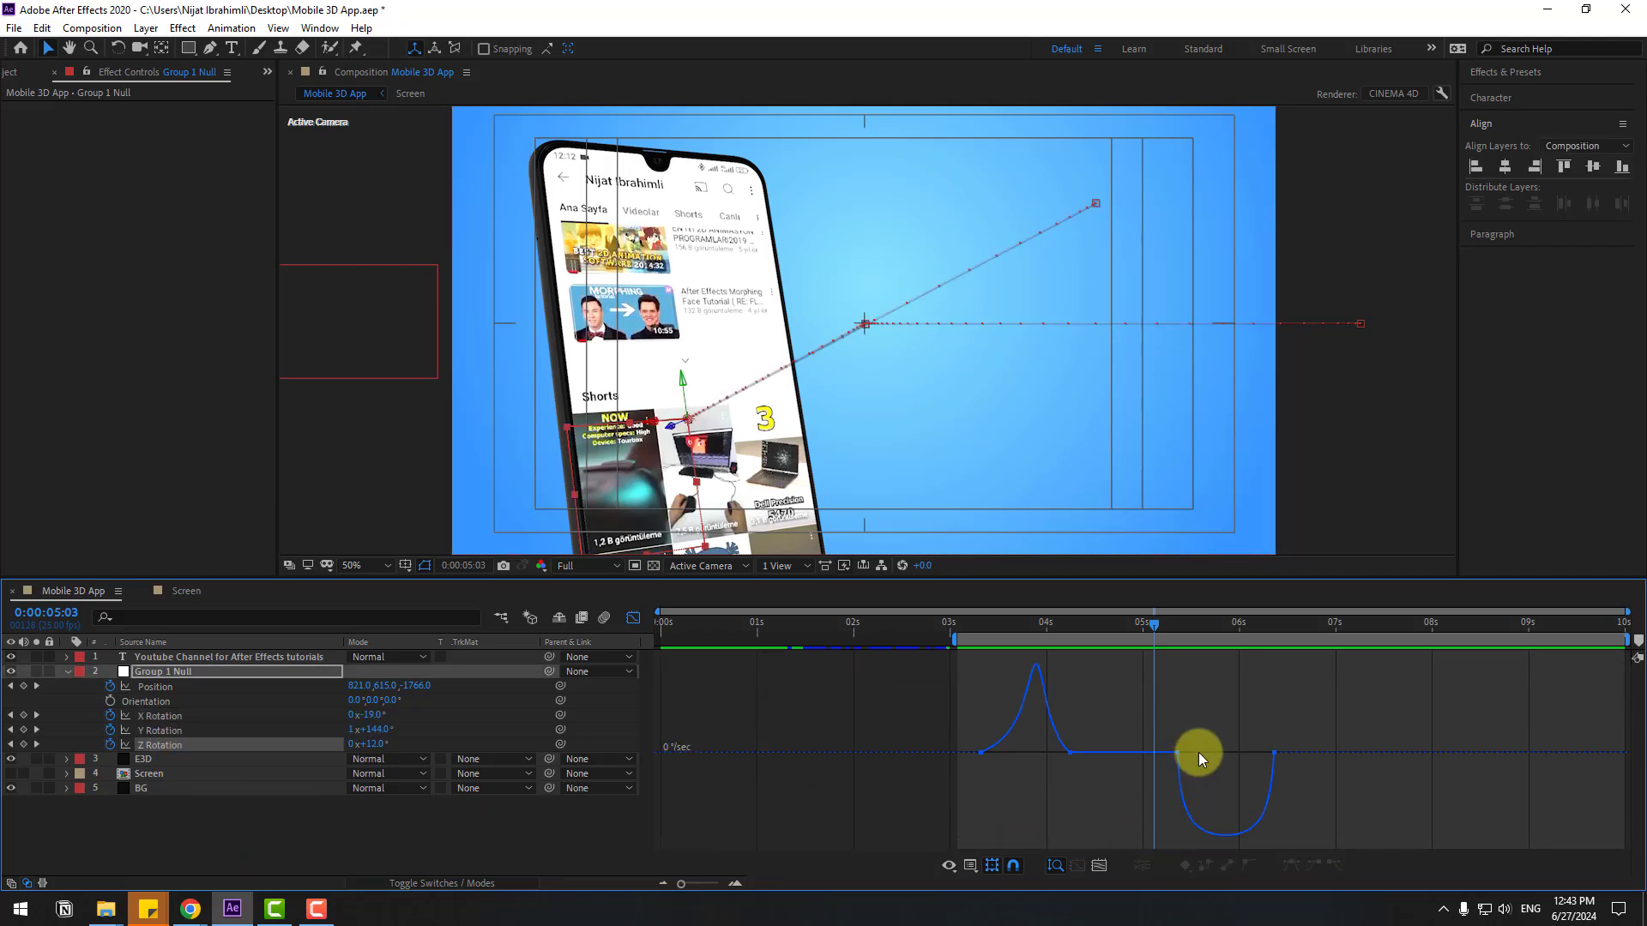
left_click_drag(1183, 758, 1249, 759)
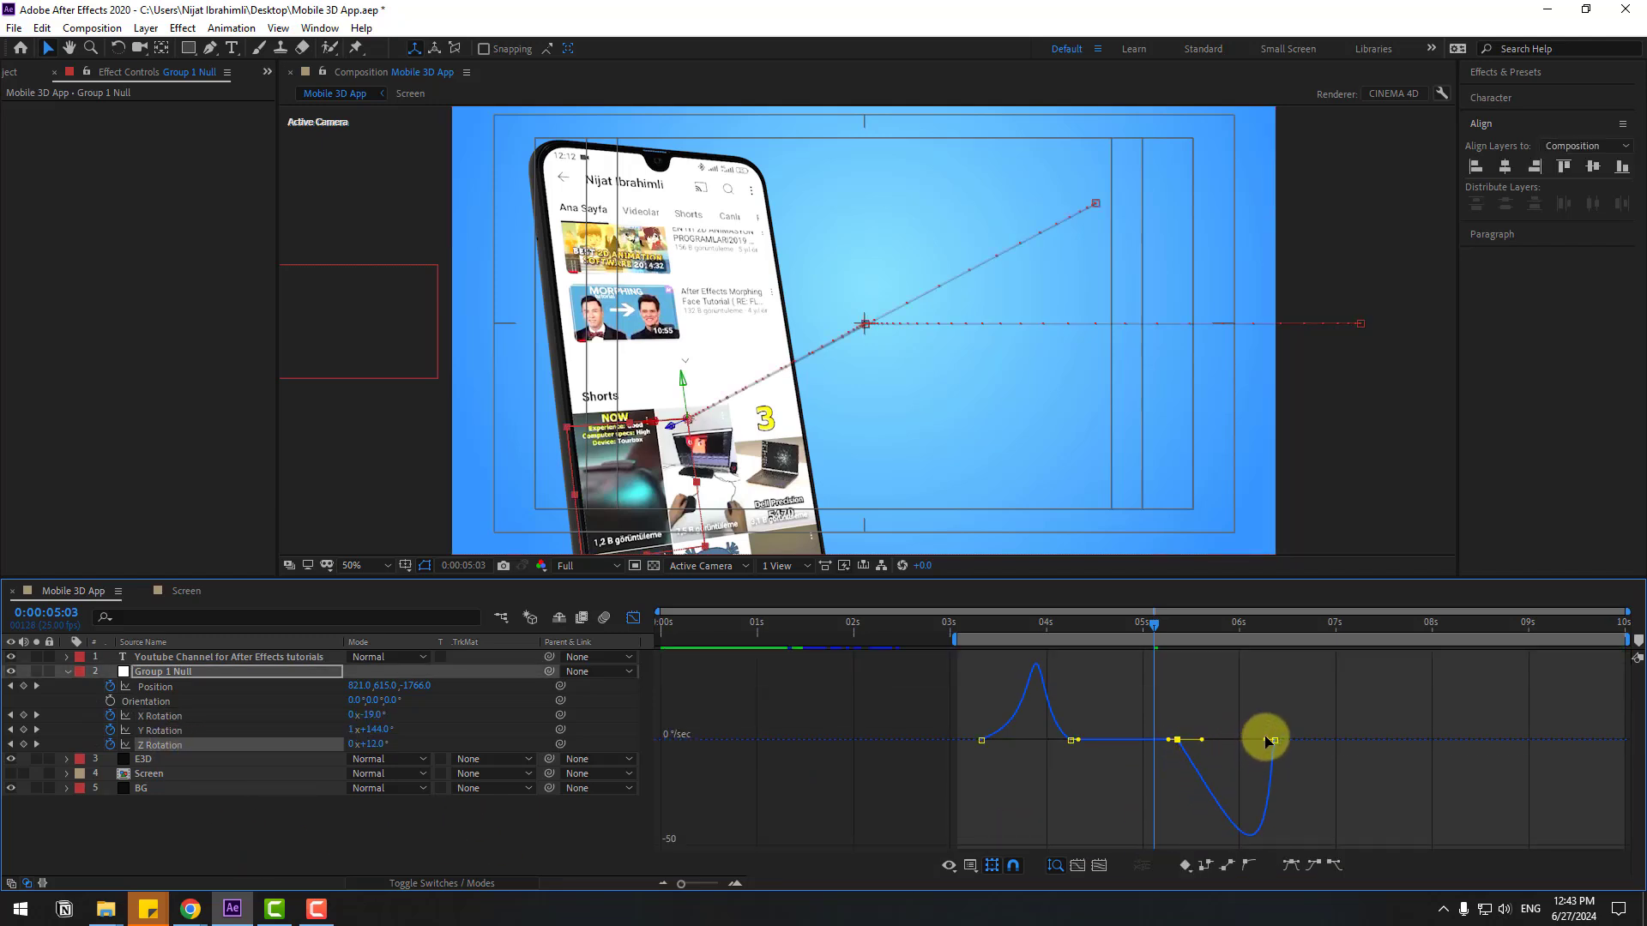
left_click(253, 730)
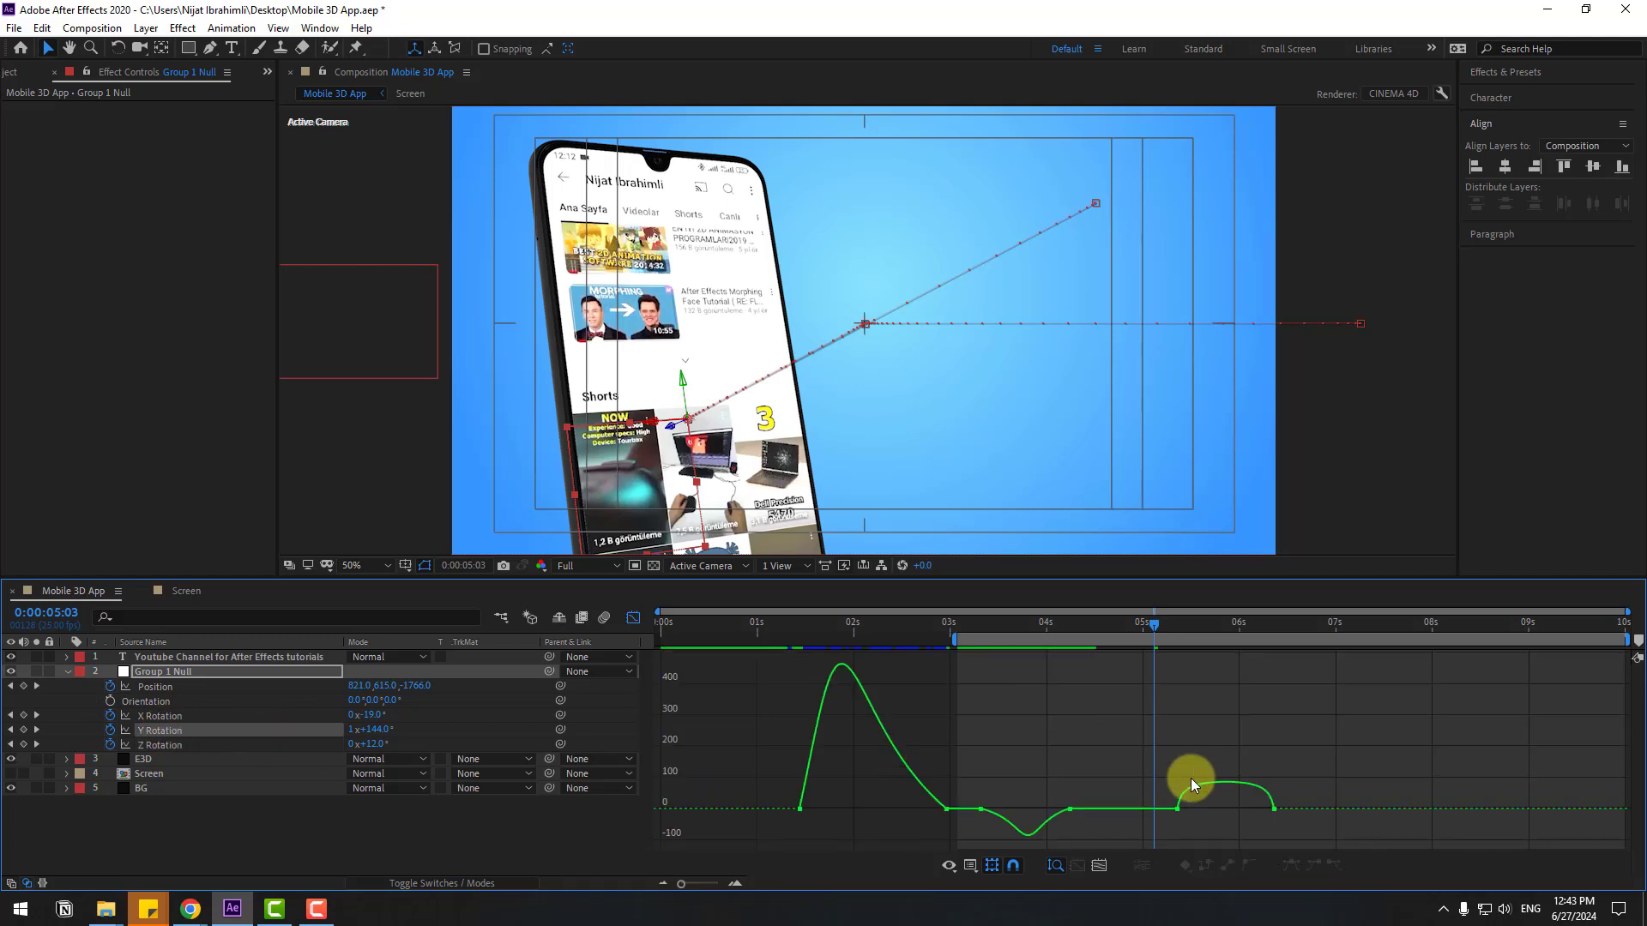
left_click_drag(1187, 809, 1203, 810)
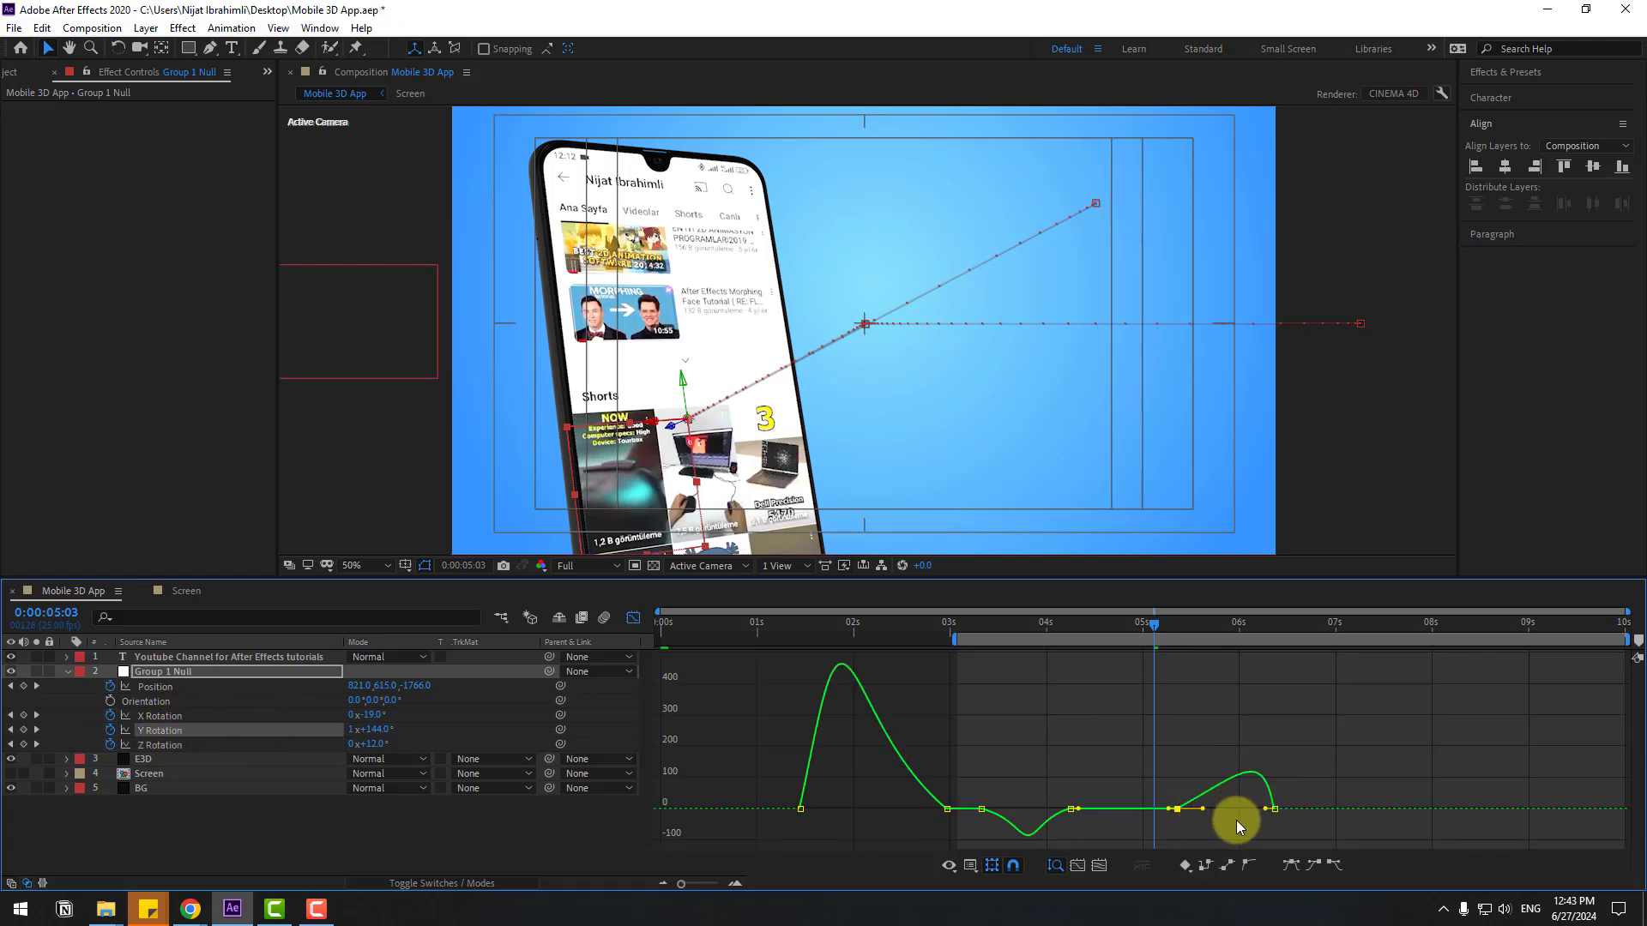
left_click(172, 718)
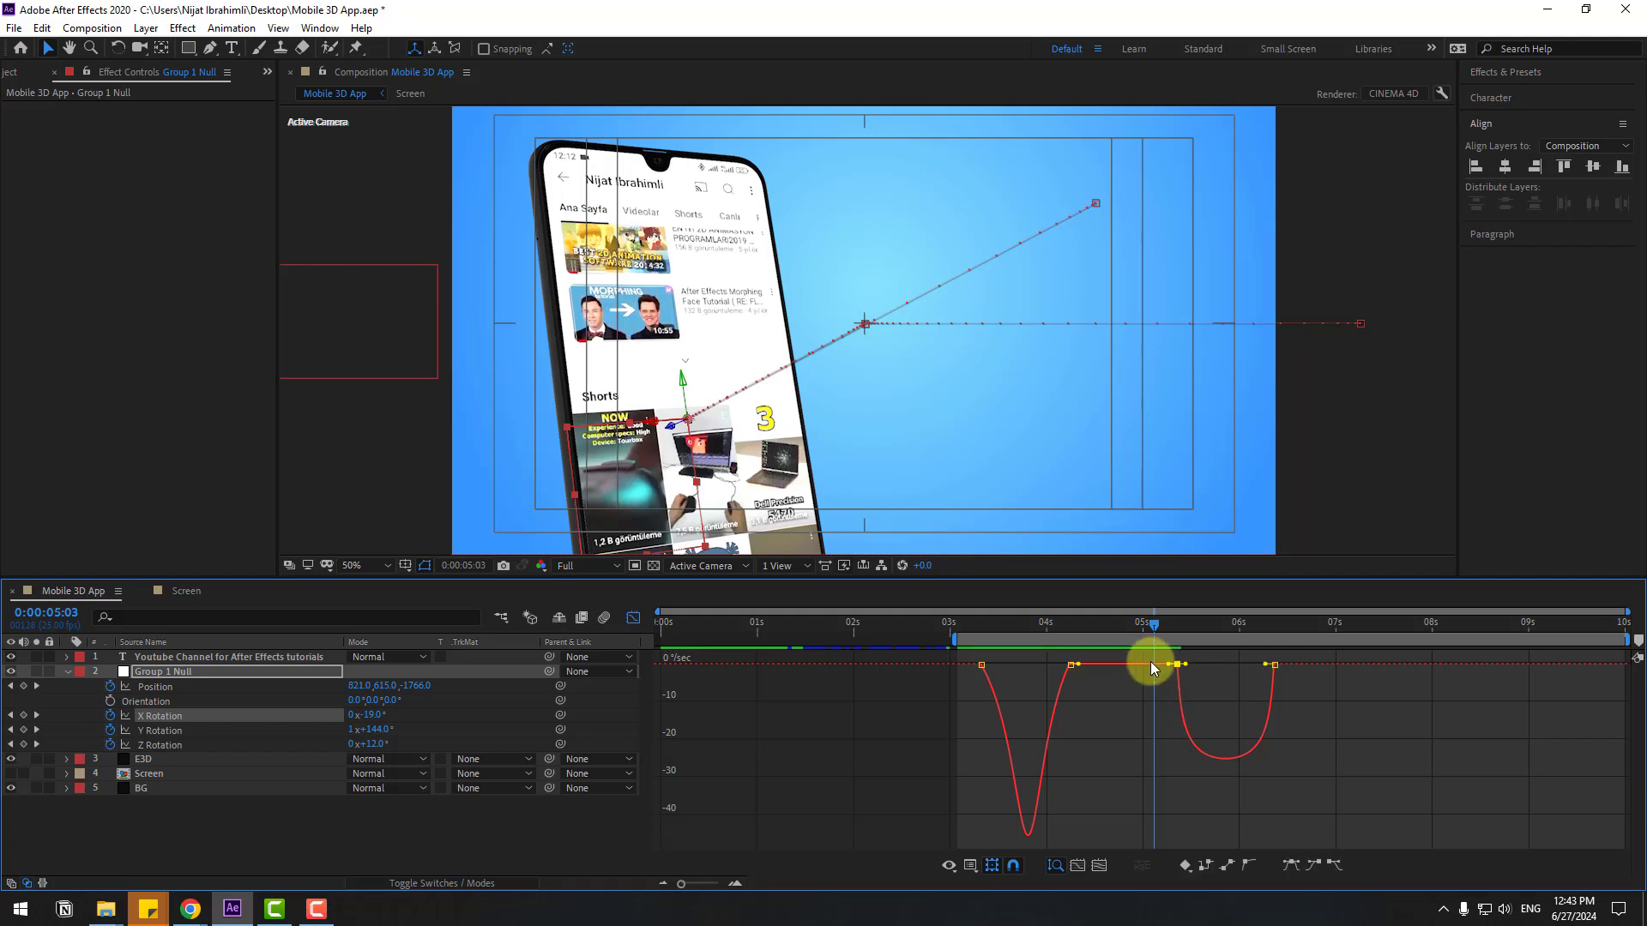
left_click_drag(1183, 666, 1202, 662)
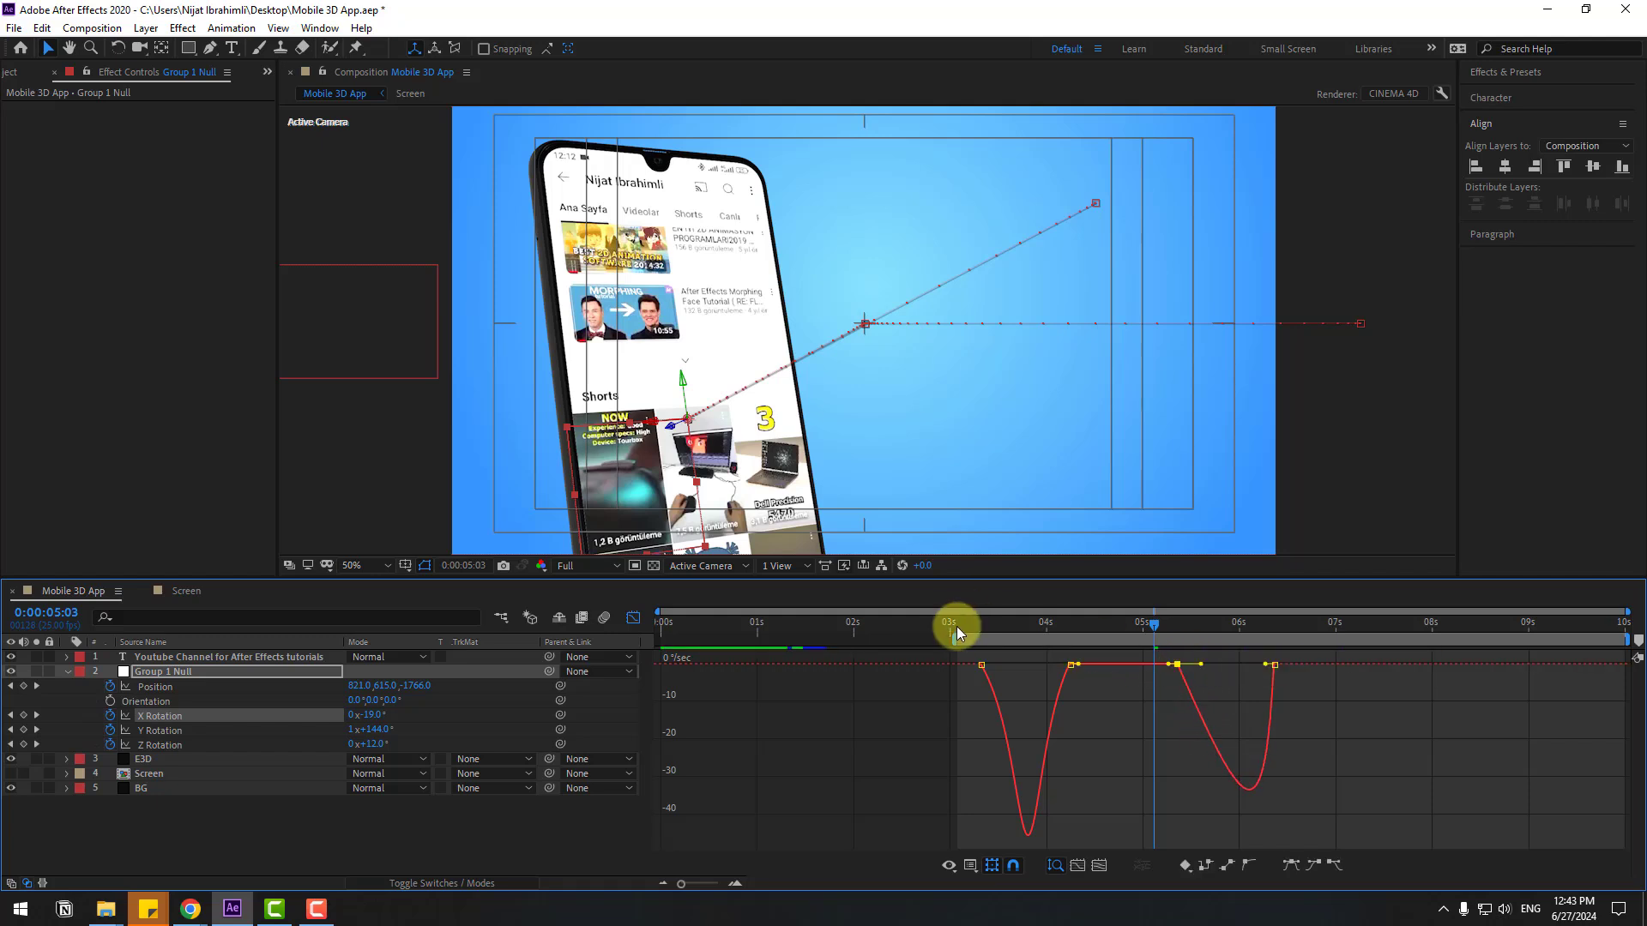
Trim the work area to start at about 4.7 s and preview the eased rotation.
left_click_drag(974, 635, 1106, 639)
key("space")
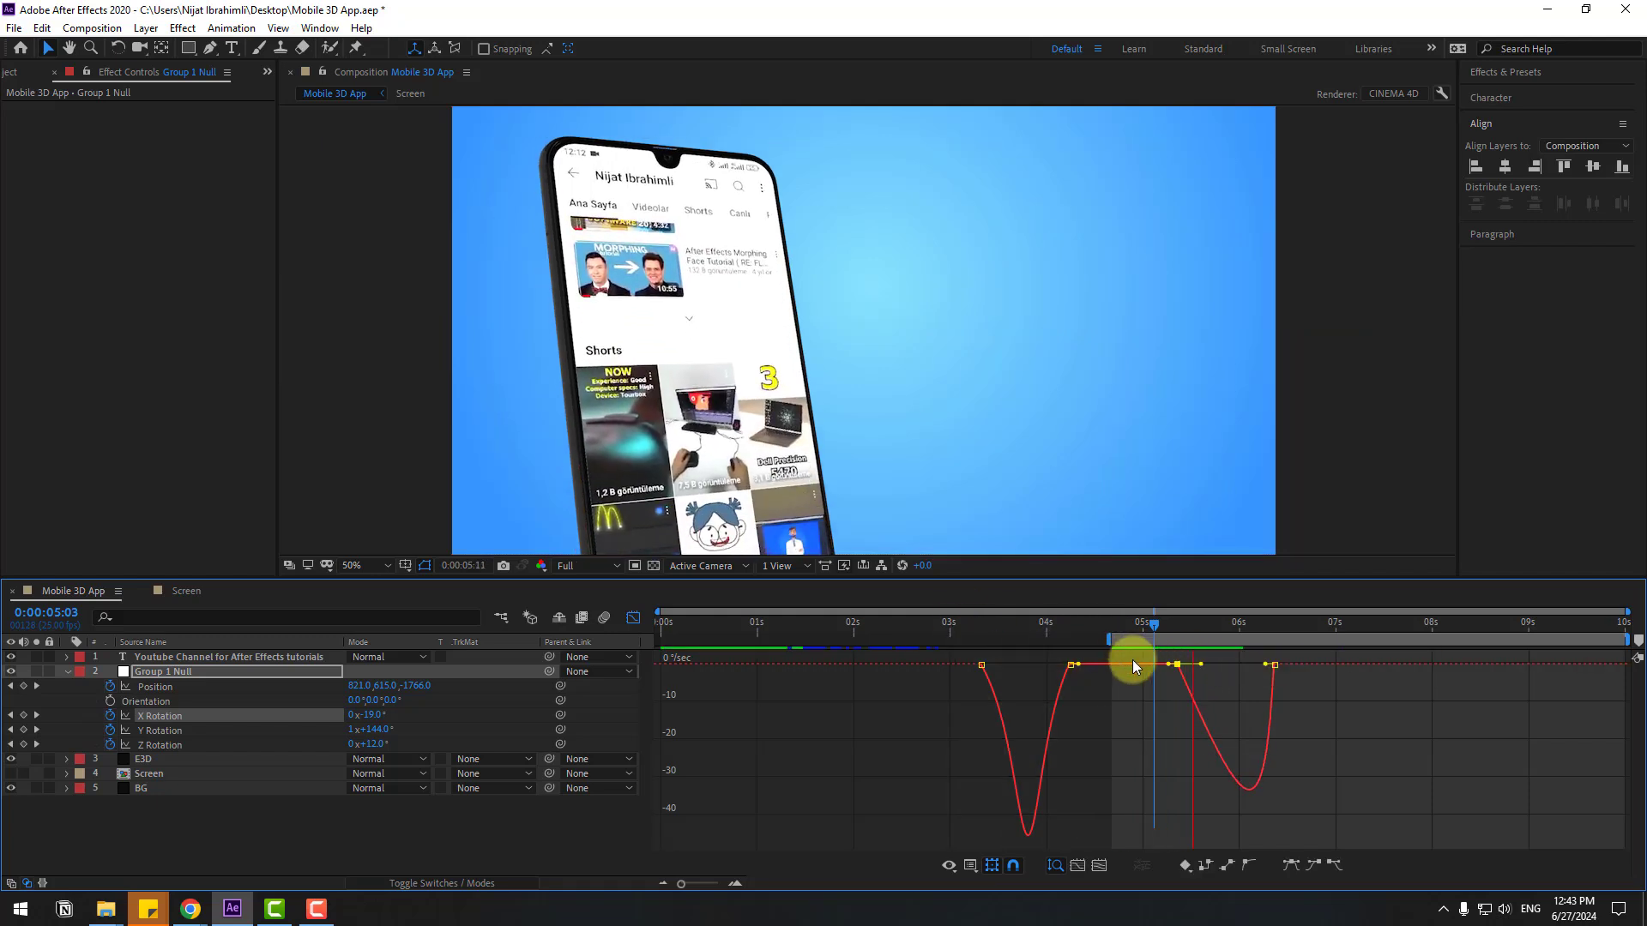
key("space")
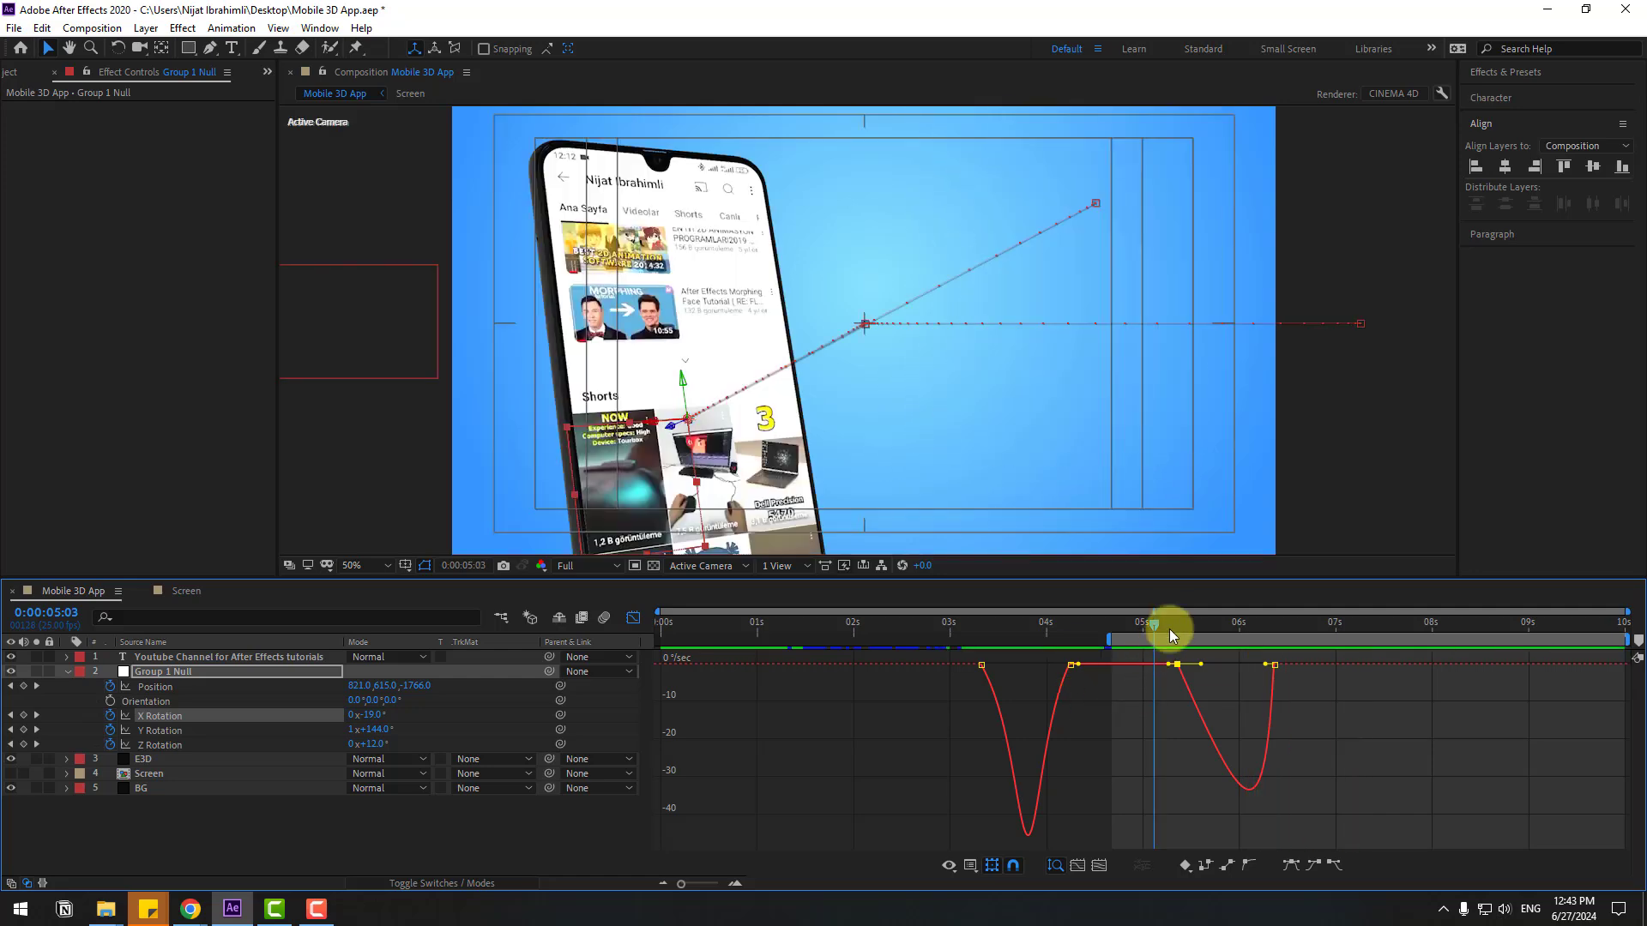
Add hold keyframes for Group 1 Null's Position and X, Y and Z Rotation at 0:00:07:06.
left_click_drag(1247, 626, 1289, 626)
left_click(633, 617)
left_click(1358, 626)
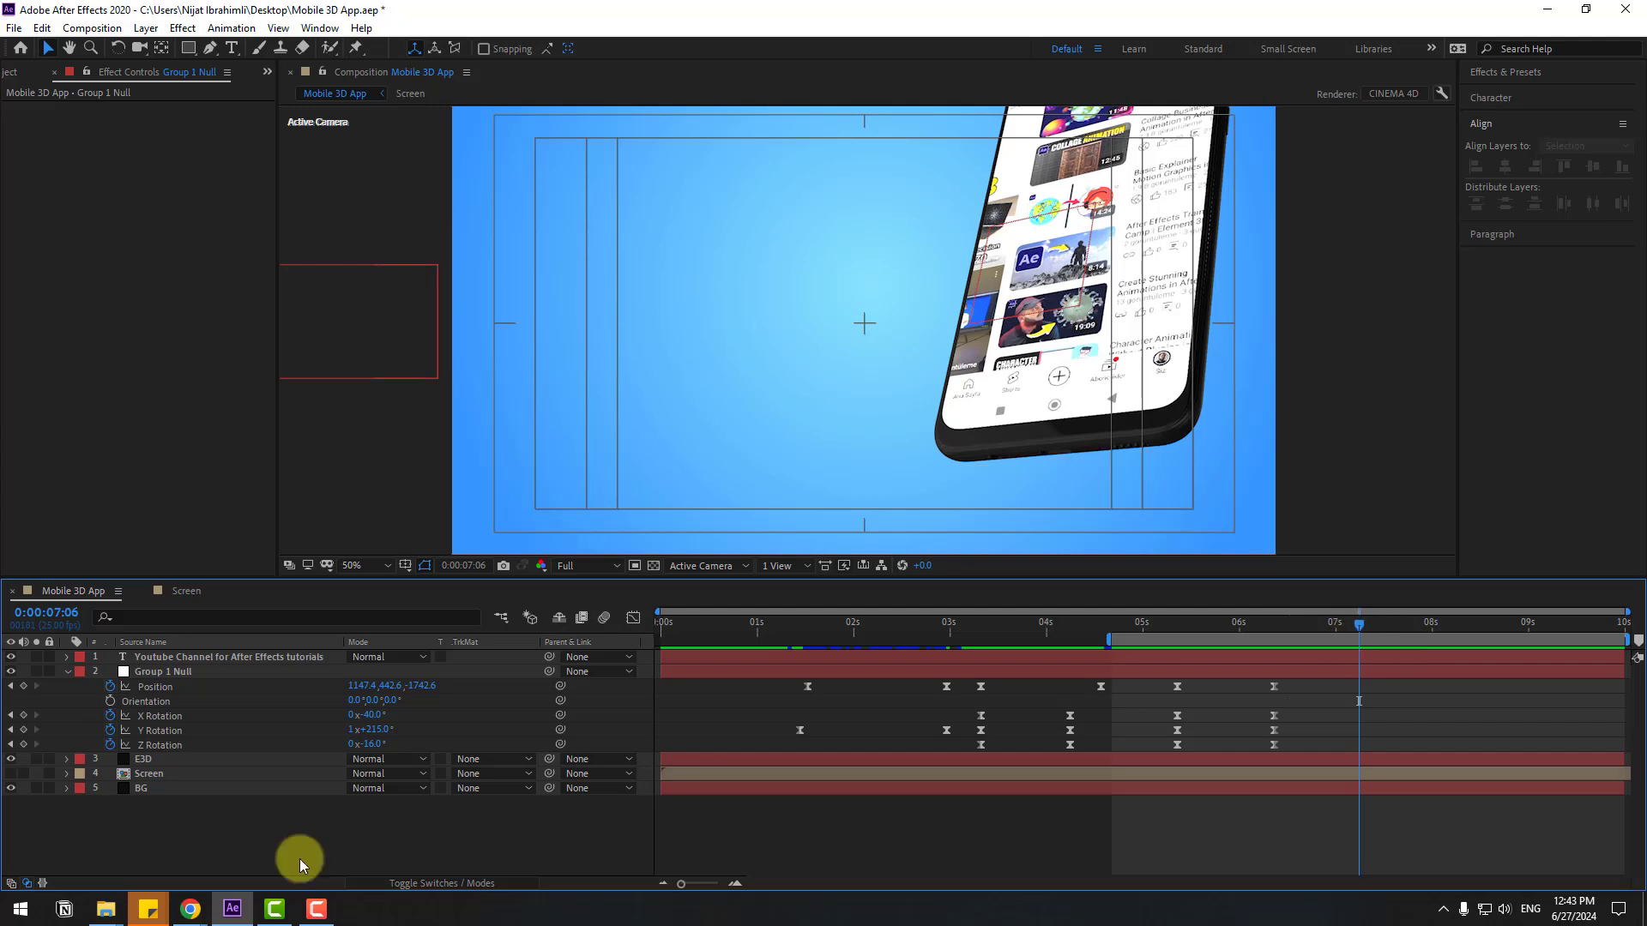
left_click(24, 686)
left_click(24, 715)
left_click(24, 730)
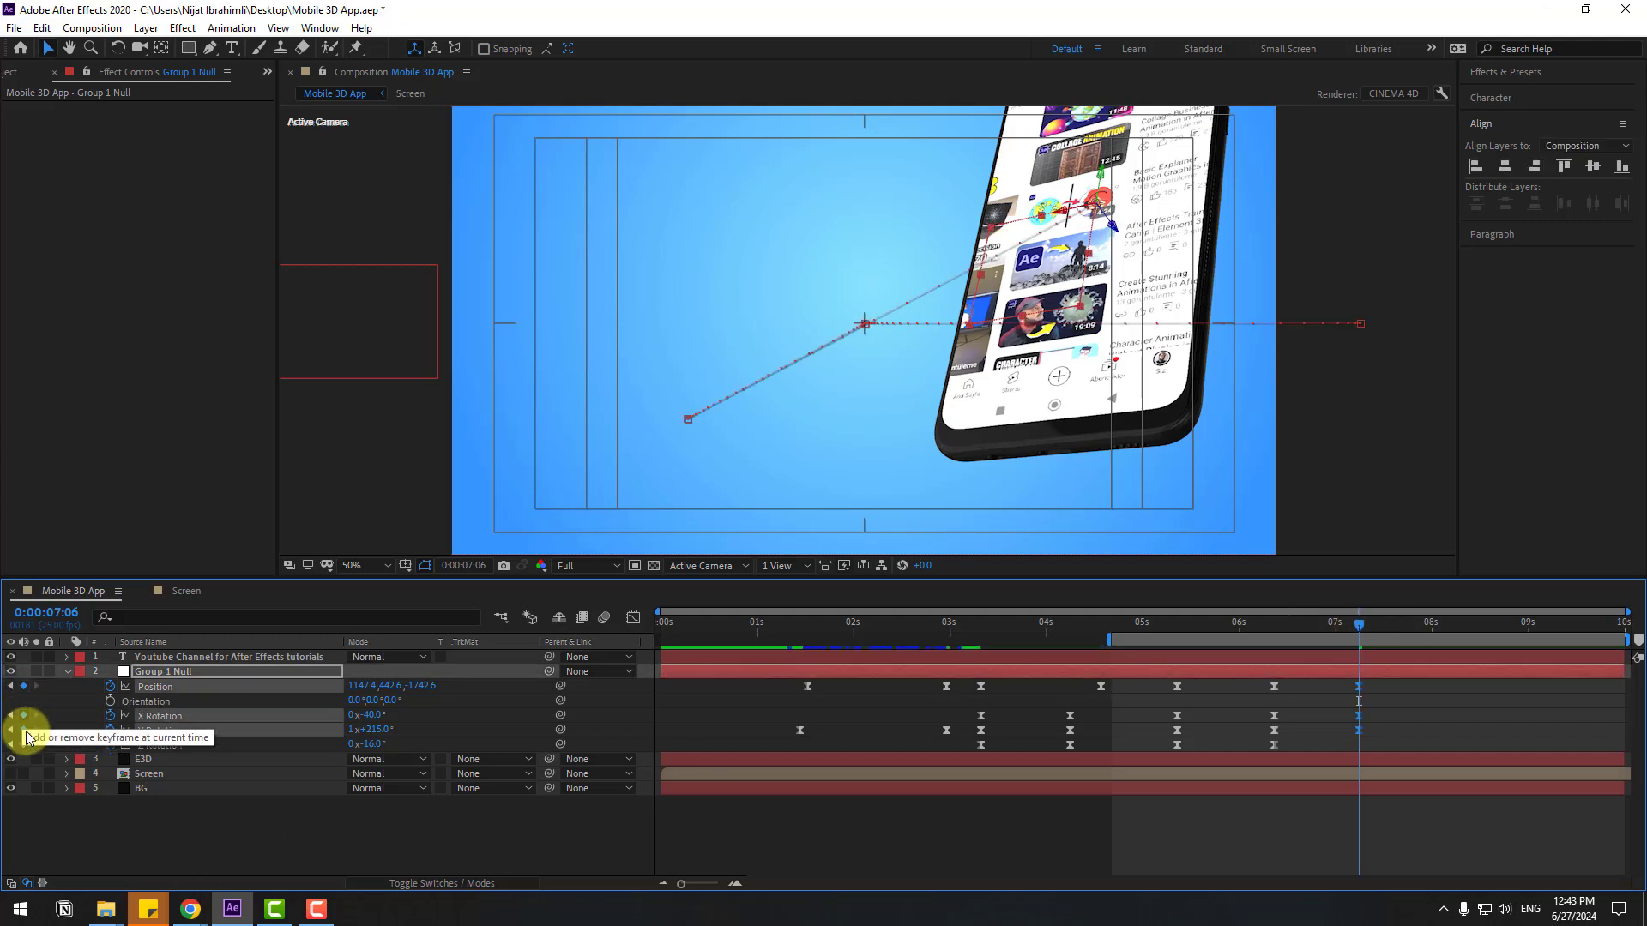
left_click(24, 745)
Copy Group 1 Null's Position keyframe from about 3 s and paste it at 0:00:08:13.
left_click_drag(1429, 626, 1482, 626)
left_click(950, 705)
left_click(946, 686)
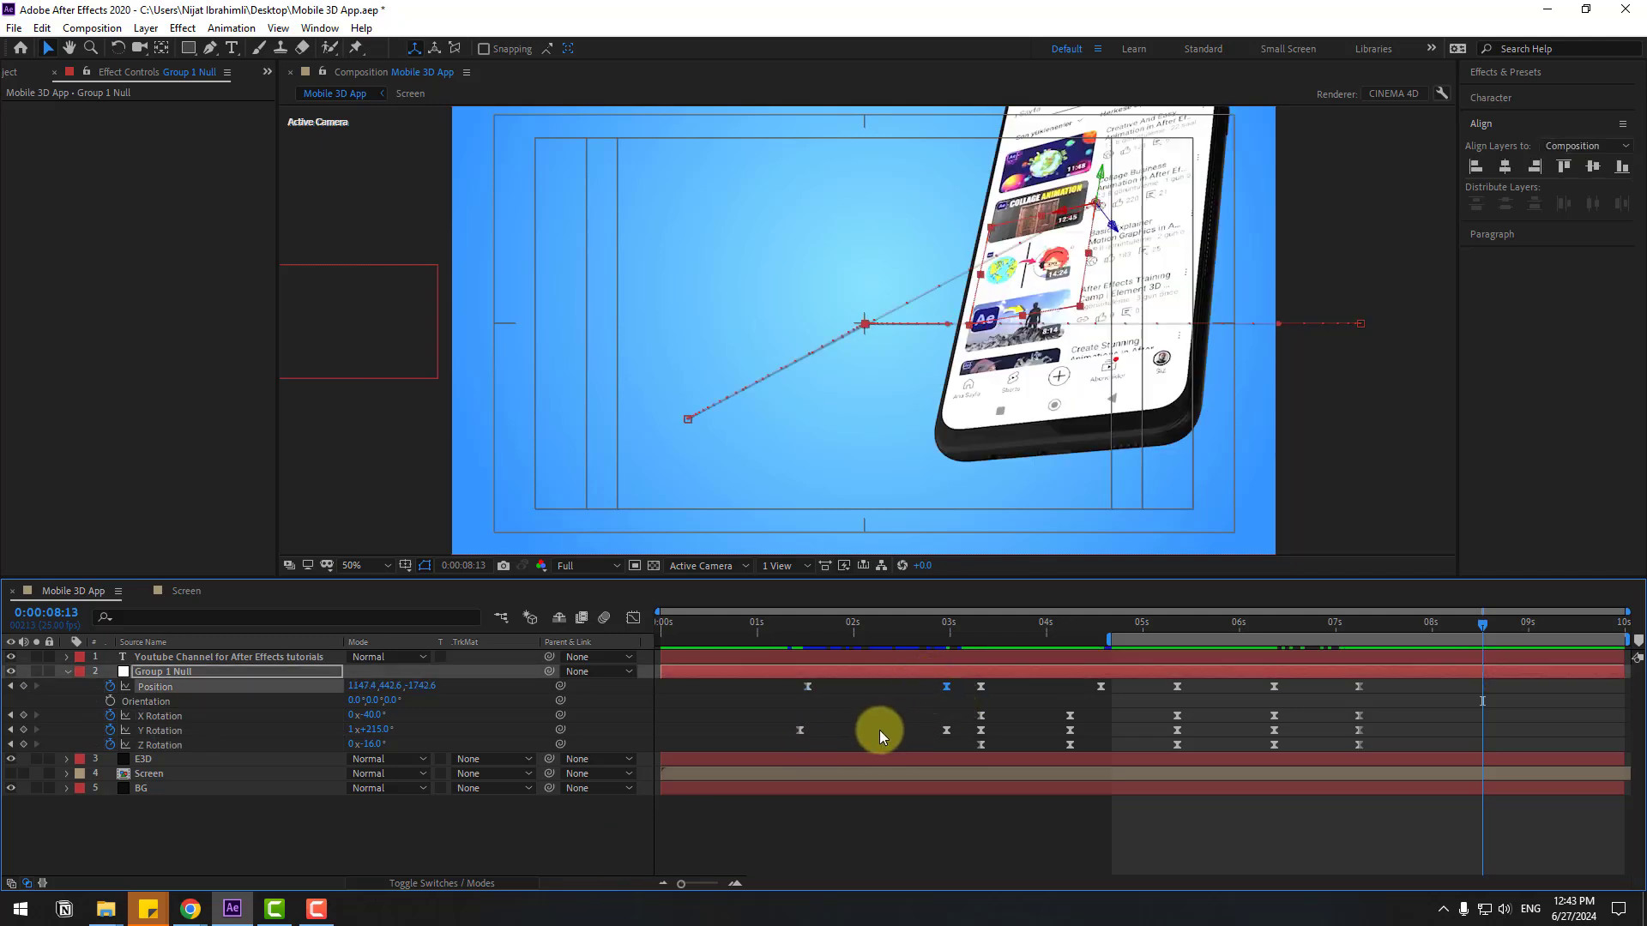
key("ctrl+c")
key("ctrl+v")
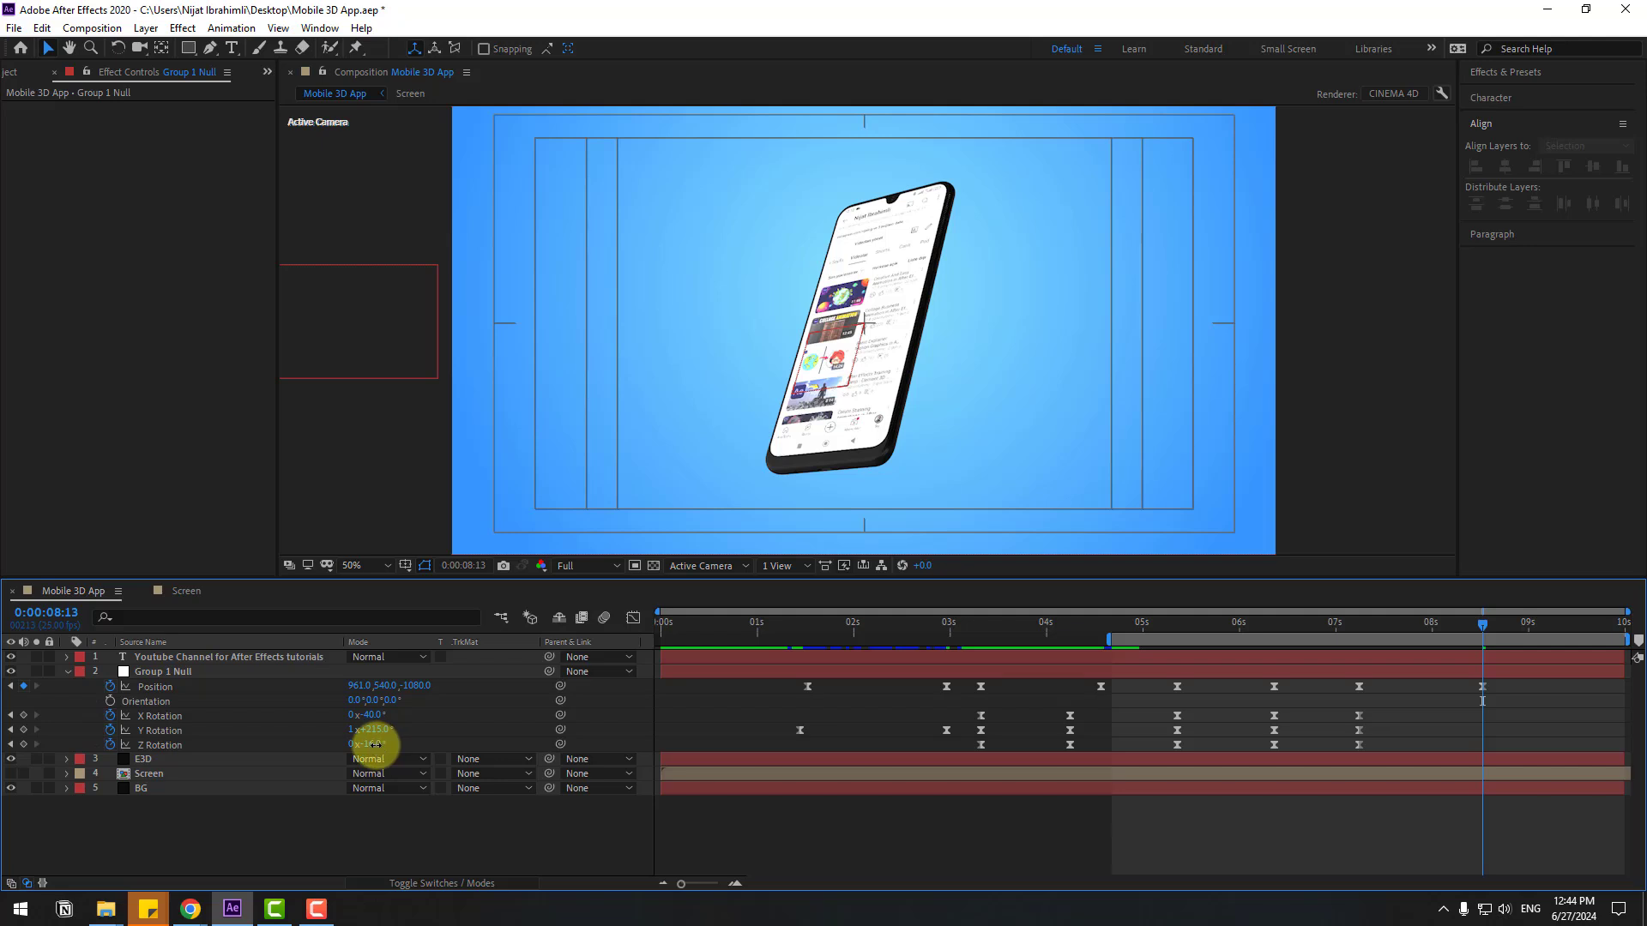
At 0:00:08:13, set Z and X Rotation to 0°, Y Rotation to 1x+141° and Position to 619, 540, -1080, then preview the move.
type("0")
key("Return")
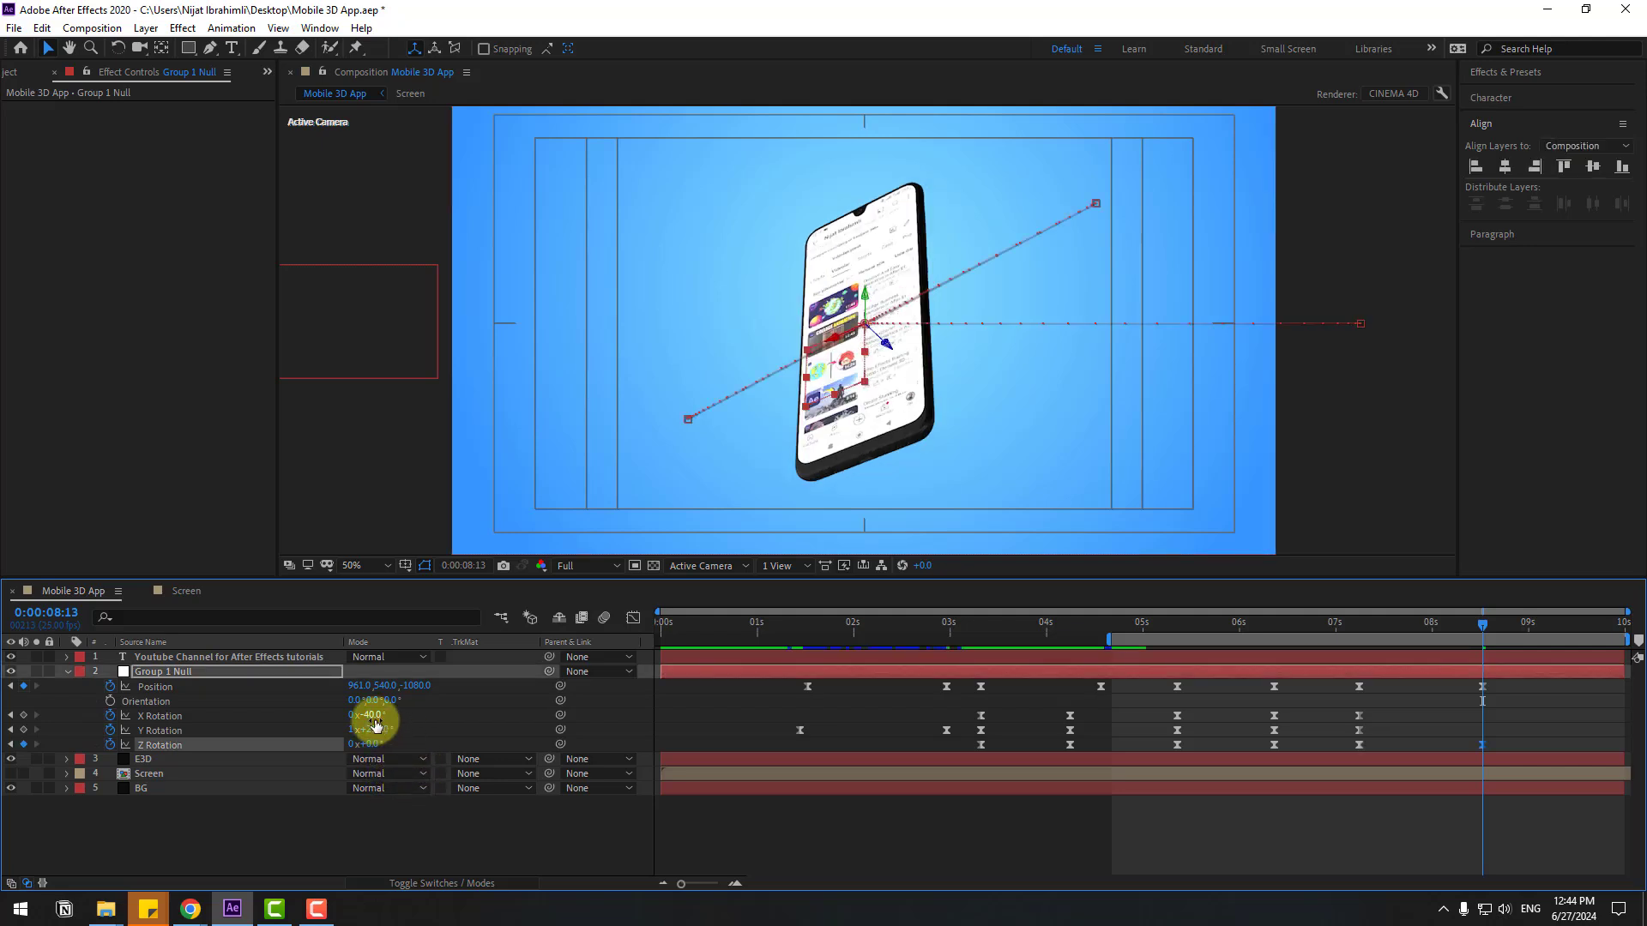
type("0")
key("Return")
left_click(375, 730)
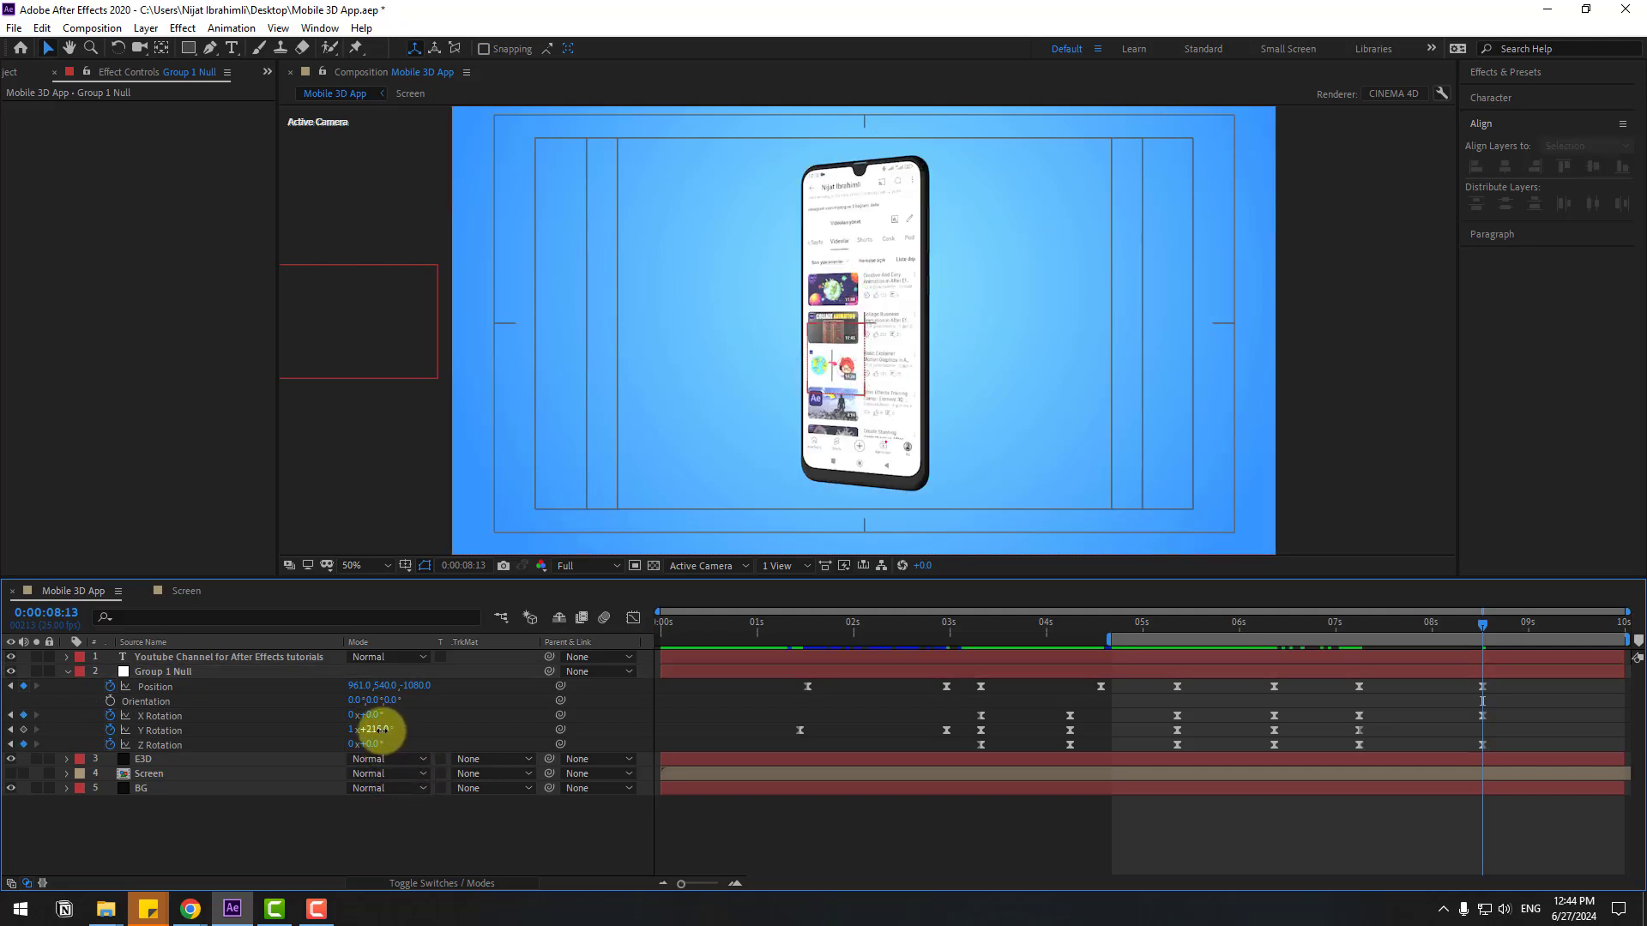
left_click_drag(377, 729, 69, 692)
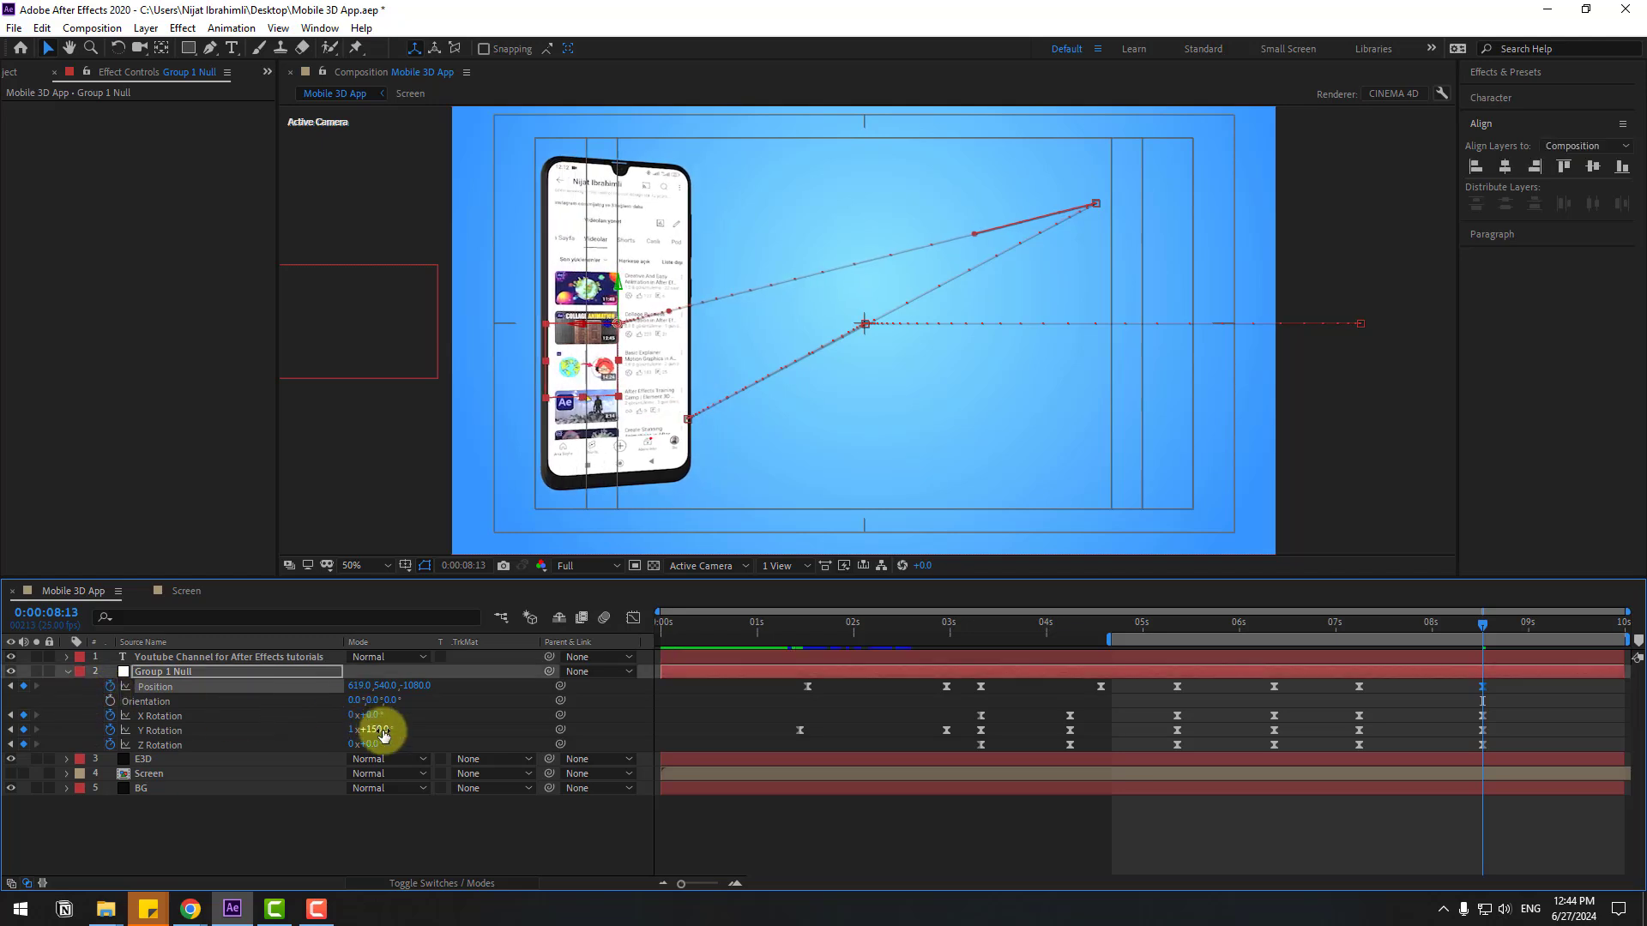
left_click_drag(379, 728, 375, 730)
left_click(1459, 693)
left_click_drag(1300, 626, 1340, 632)
key("space")
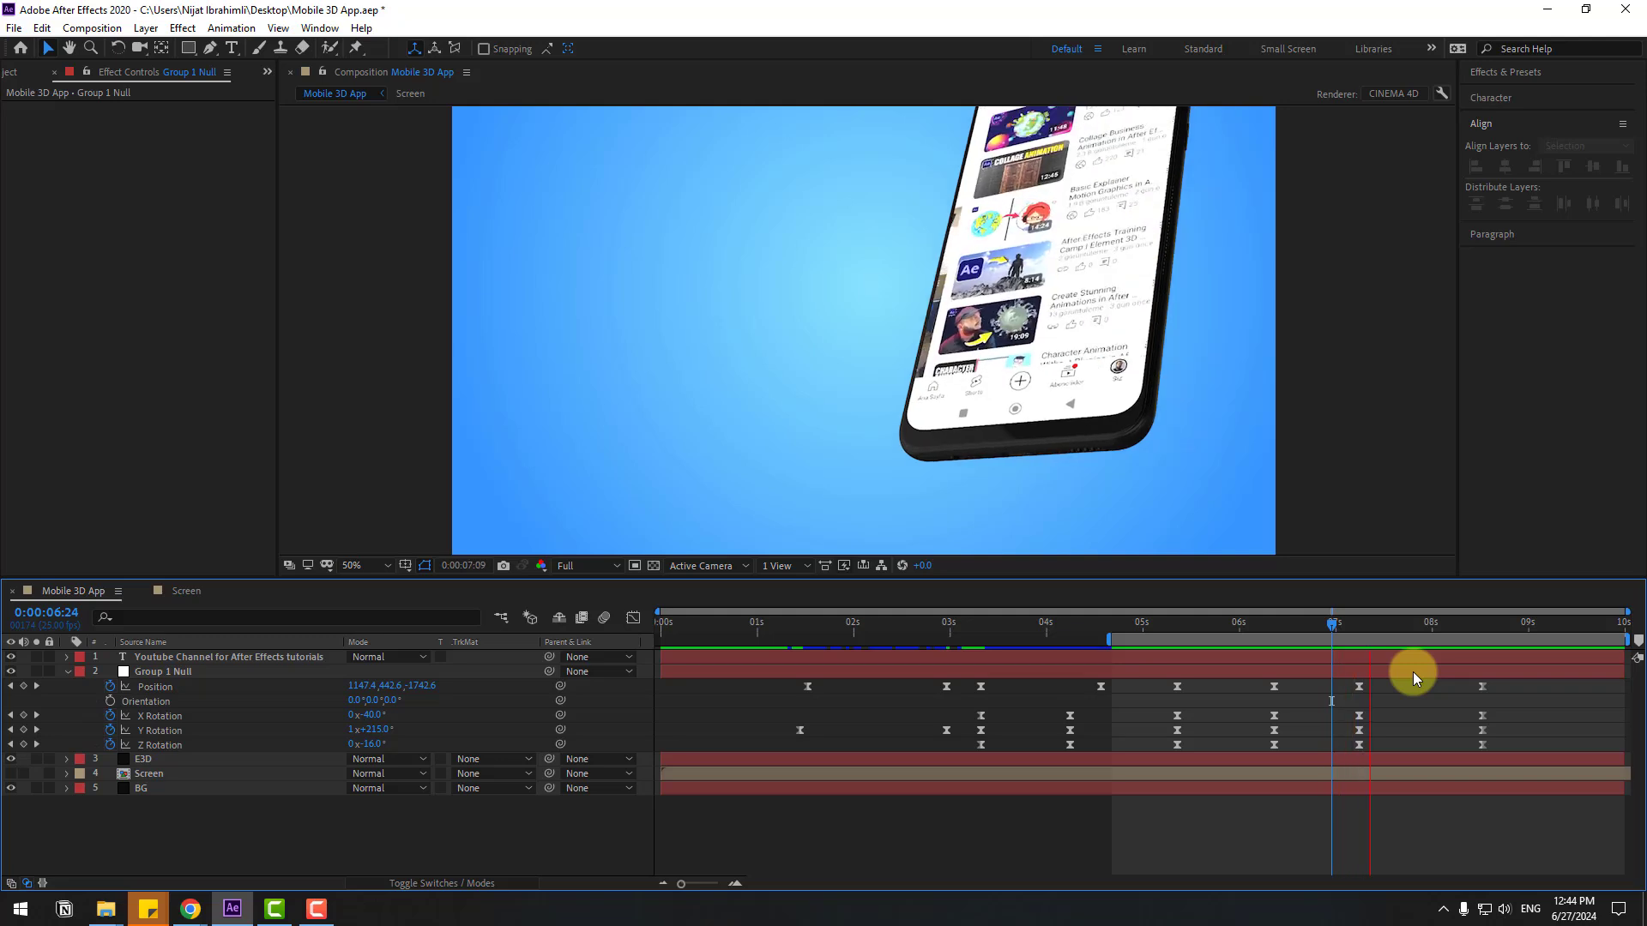
Increase the outgoing Position ease at 0:00:07:06, trim the work area to start at about 7 s and preview the result.
left_click_drag(1507, 680, 1348, 744)
left_click(633, 619)
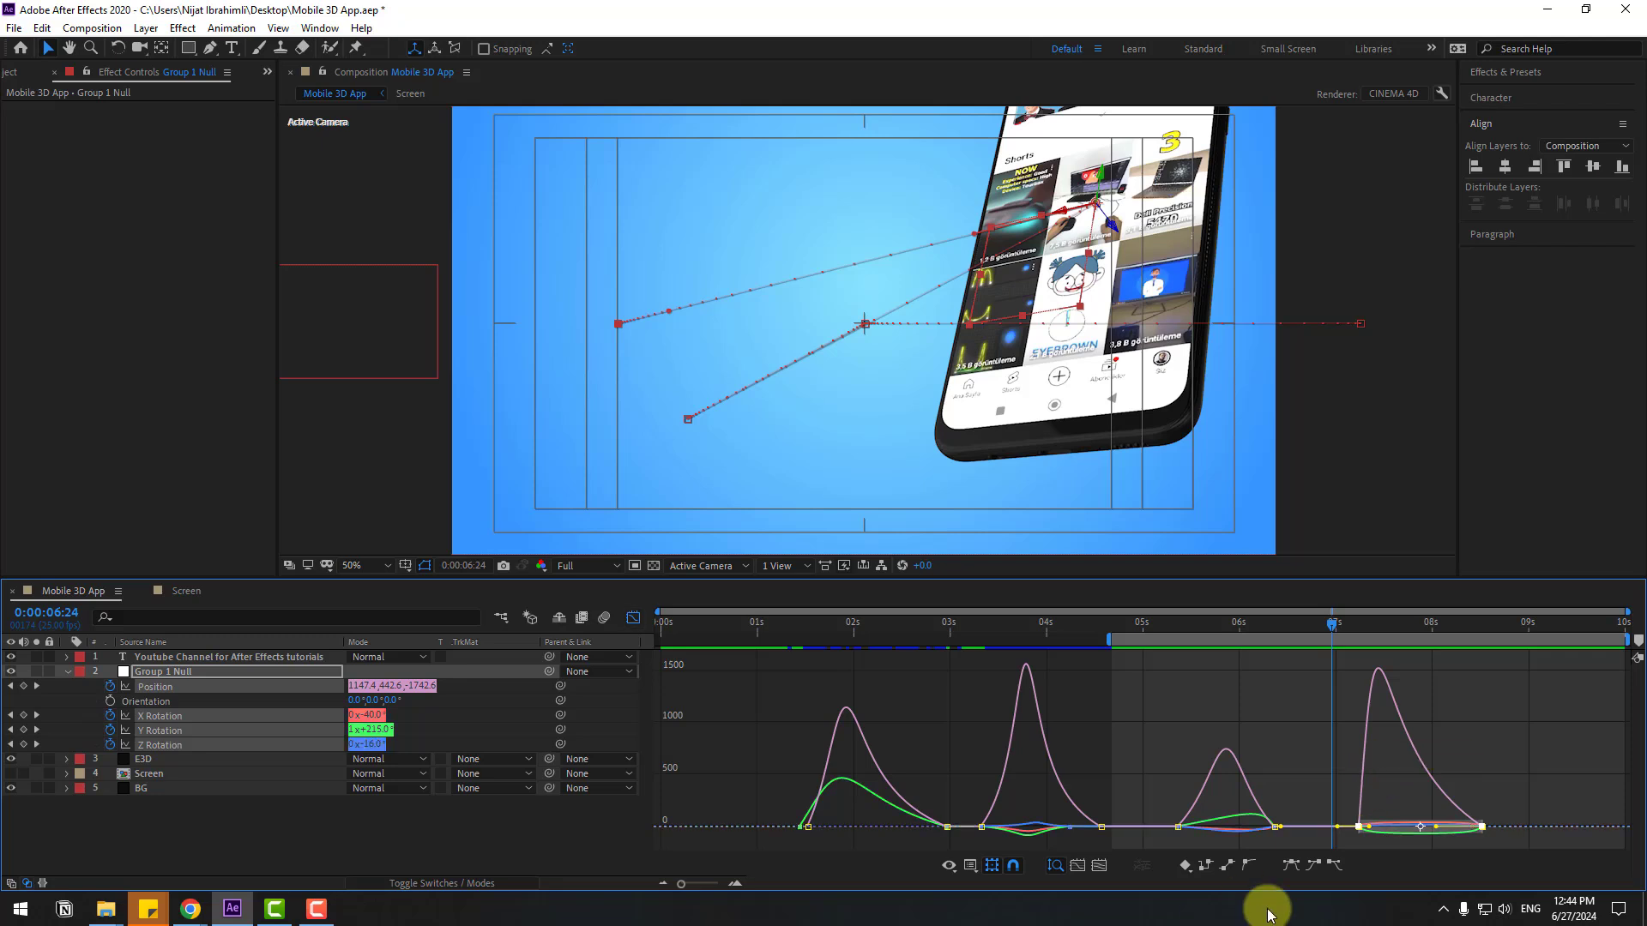
left_click(1353, 795)
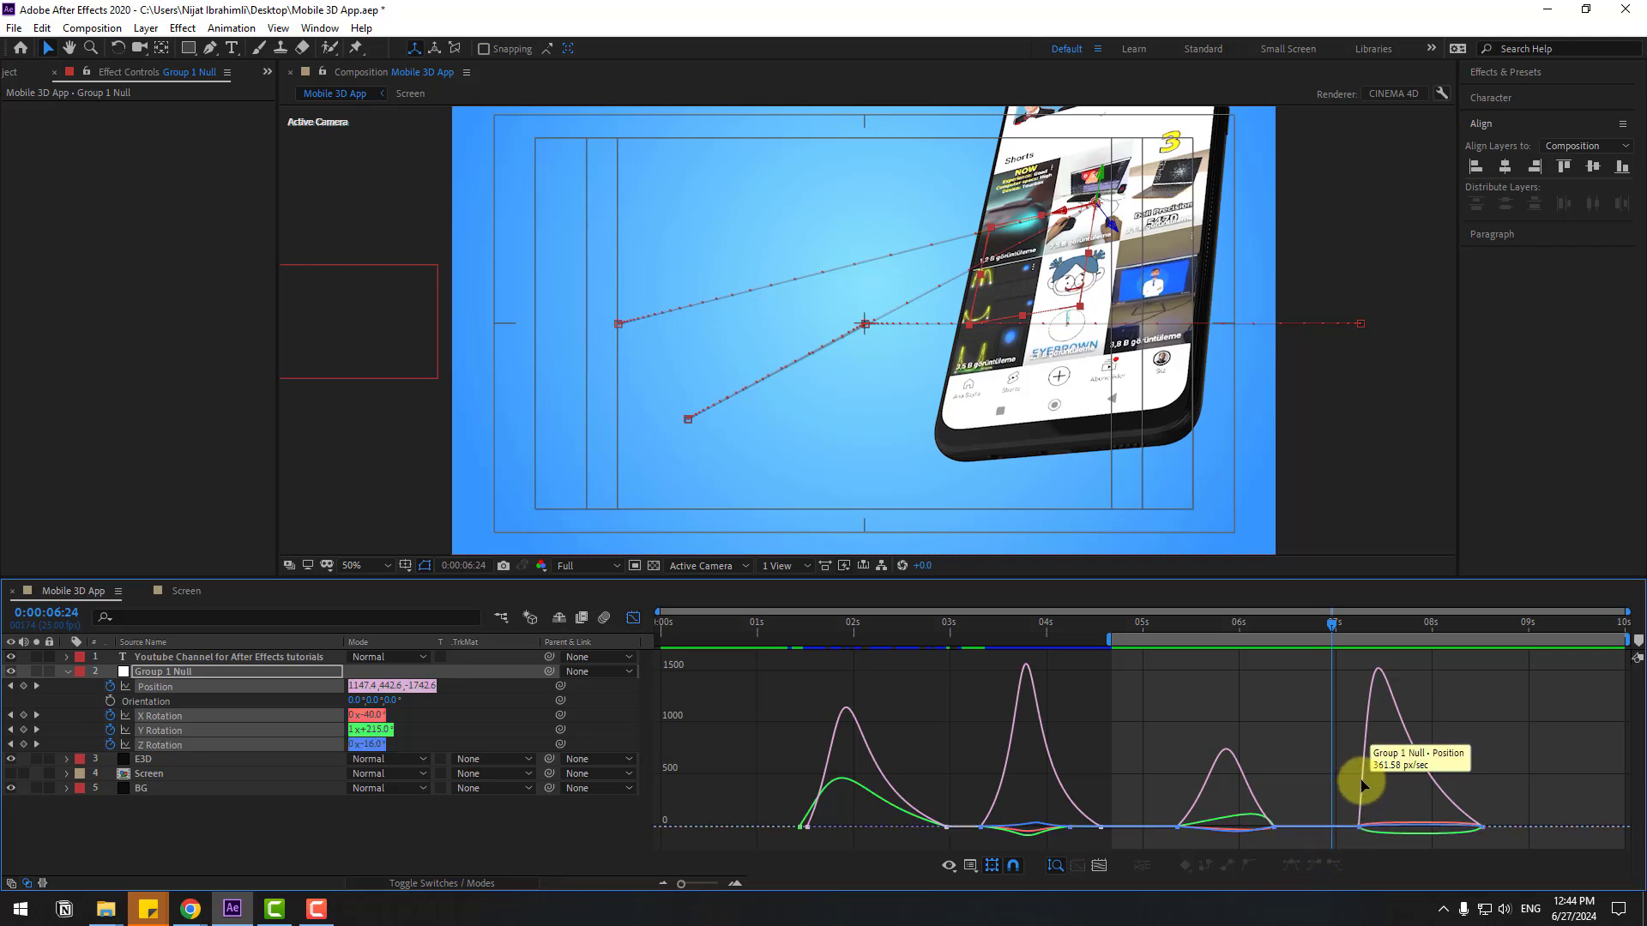
left_click_drag(1364, 785, 1433, 828)
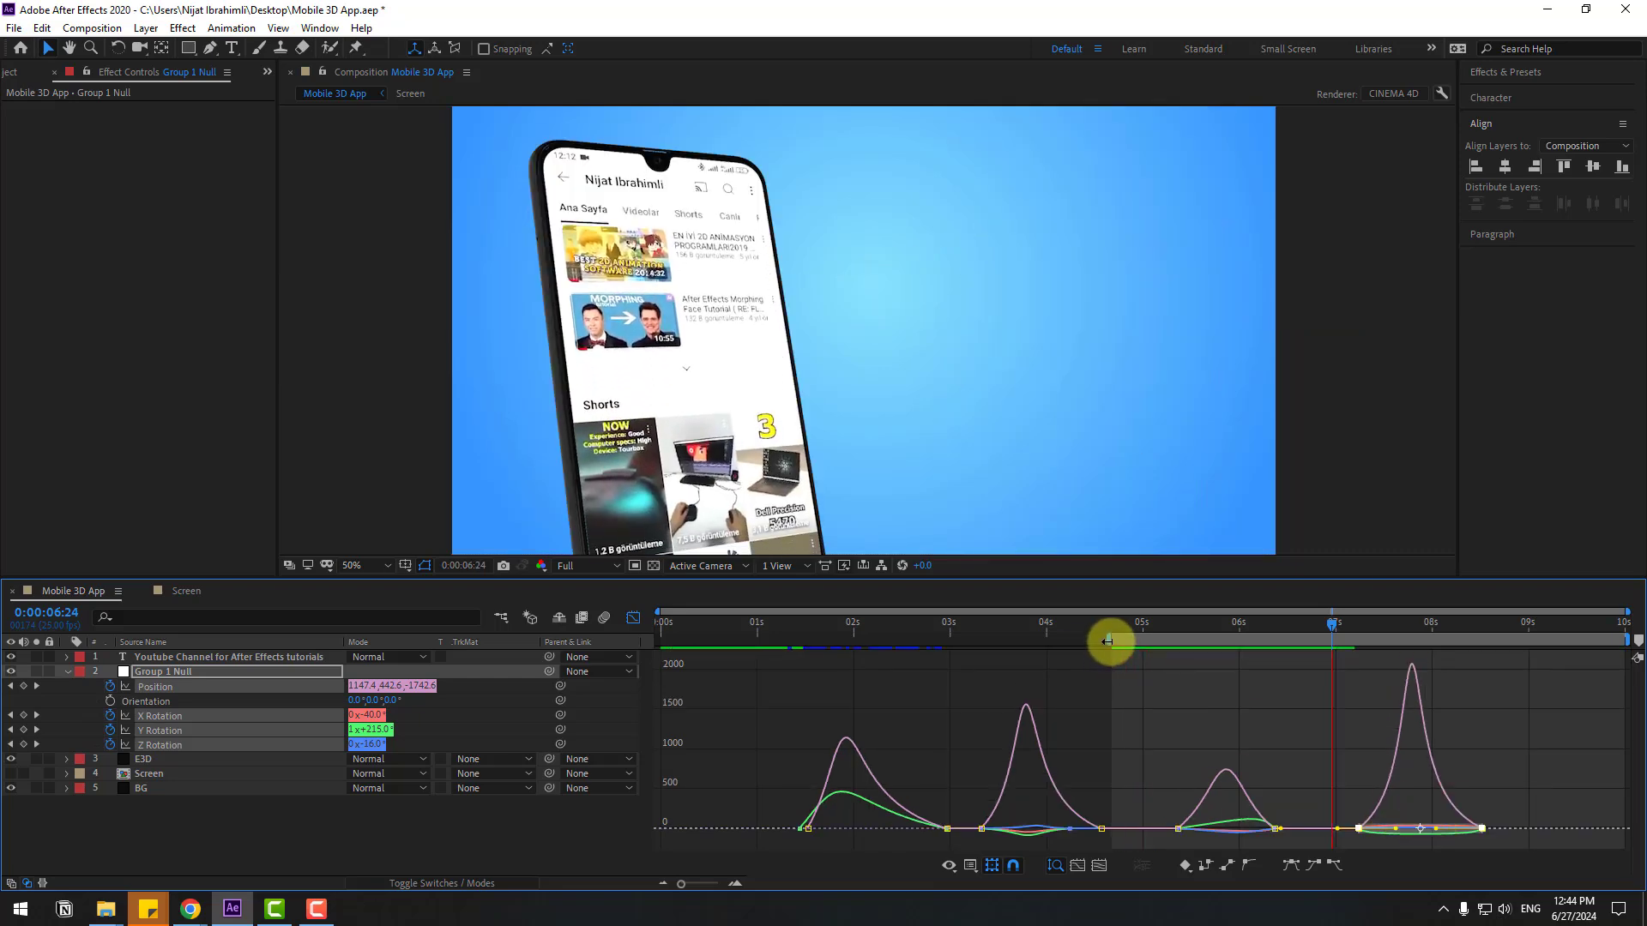
left_click_drag(1108, 640, 1325, 665)
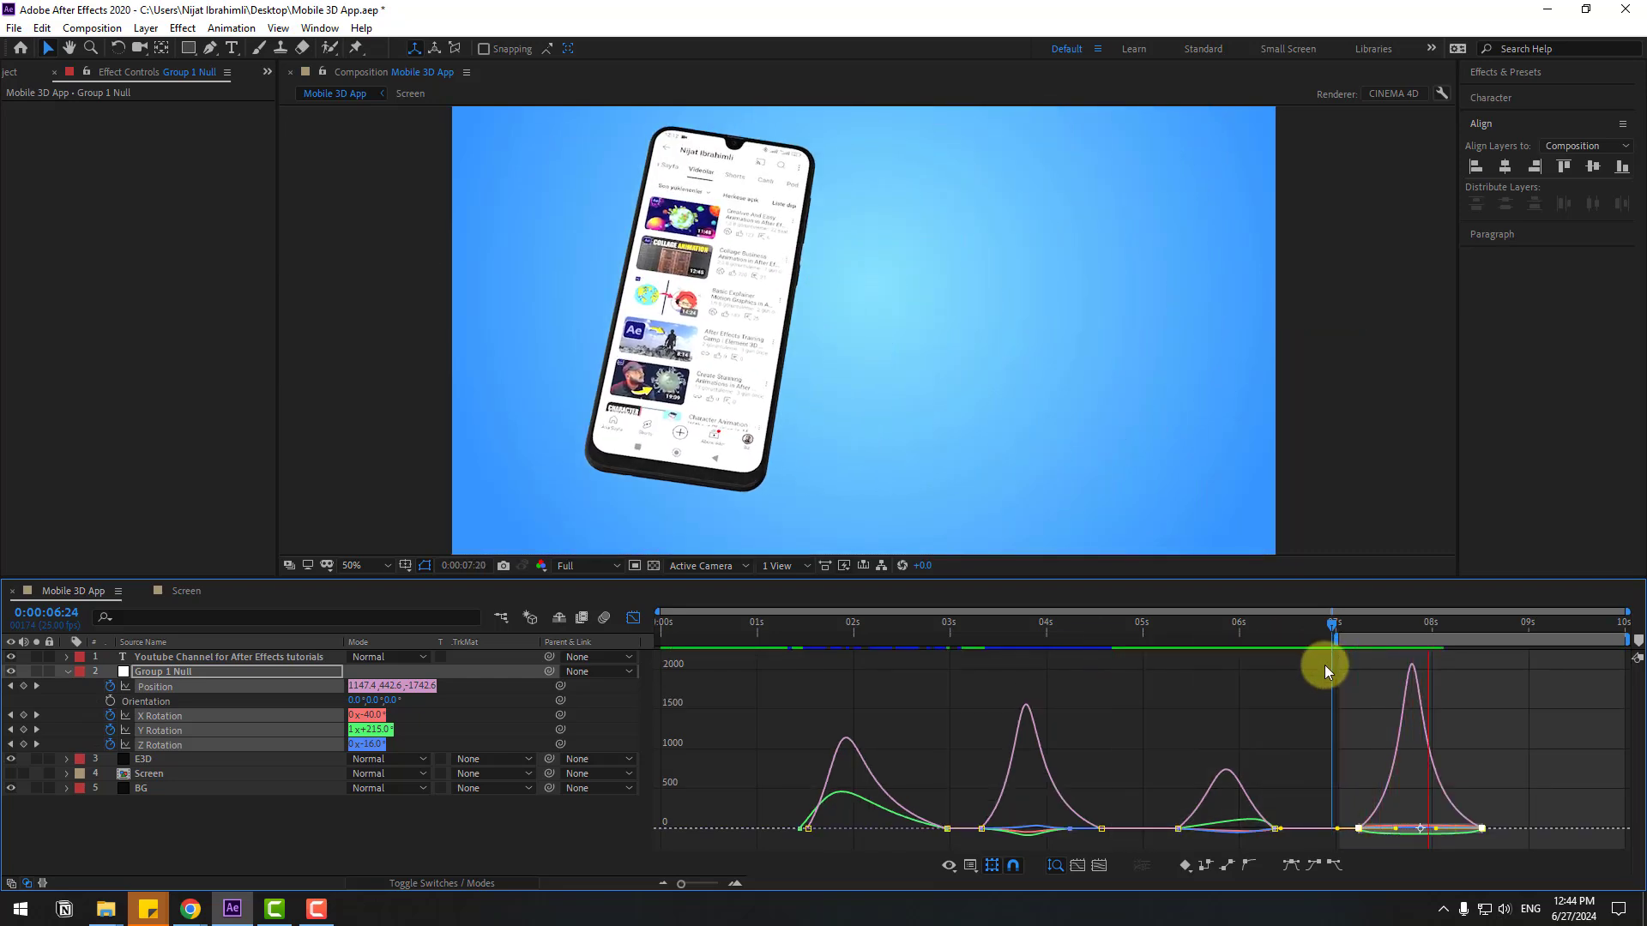
key("space")
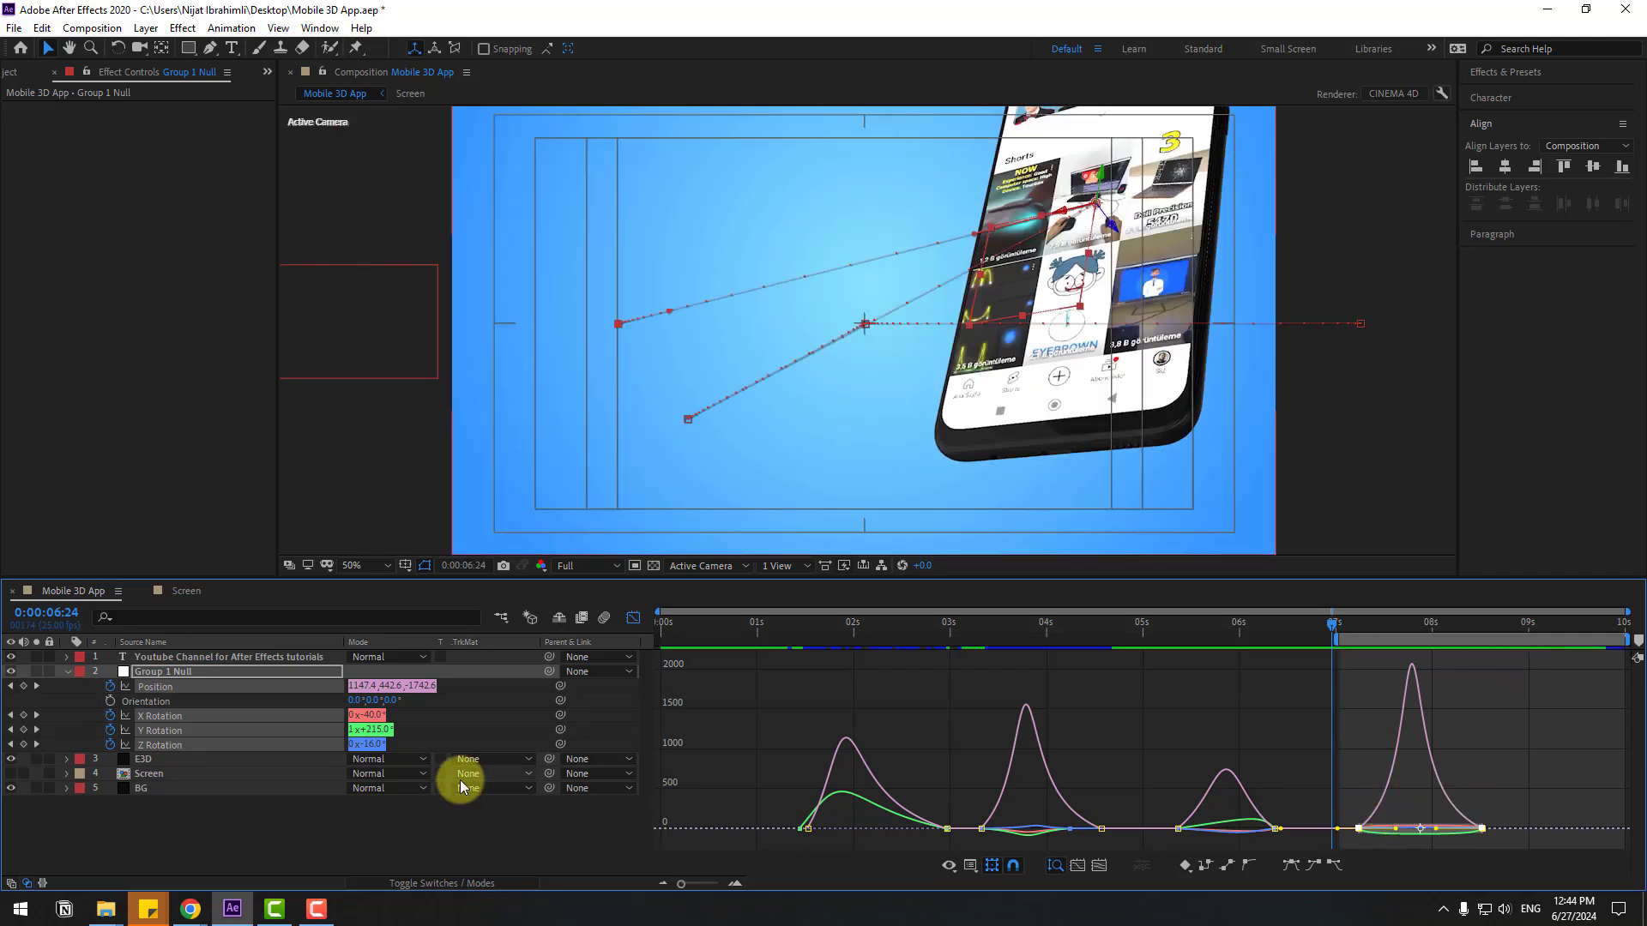
Increase the outgoing ease influence of the Z, Y and X Rotation keyframes at 0:00:07:06, using about 53% for Z Rotation.
key("F2")
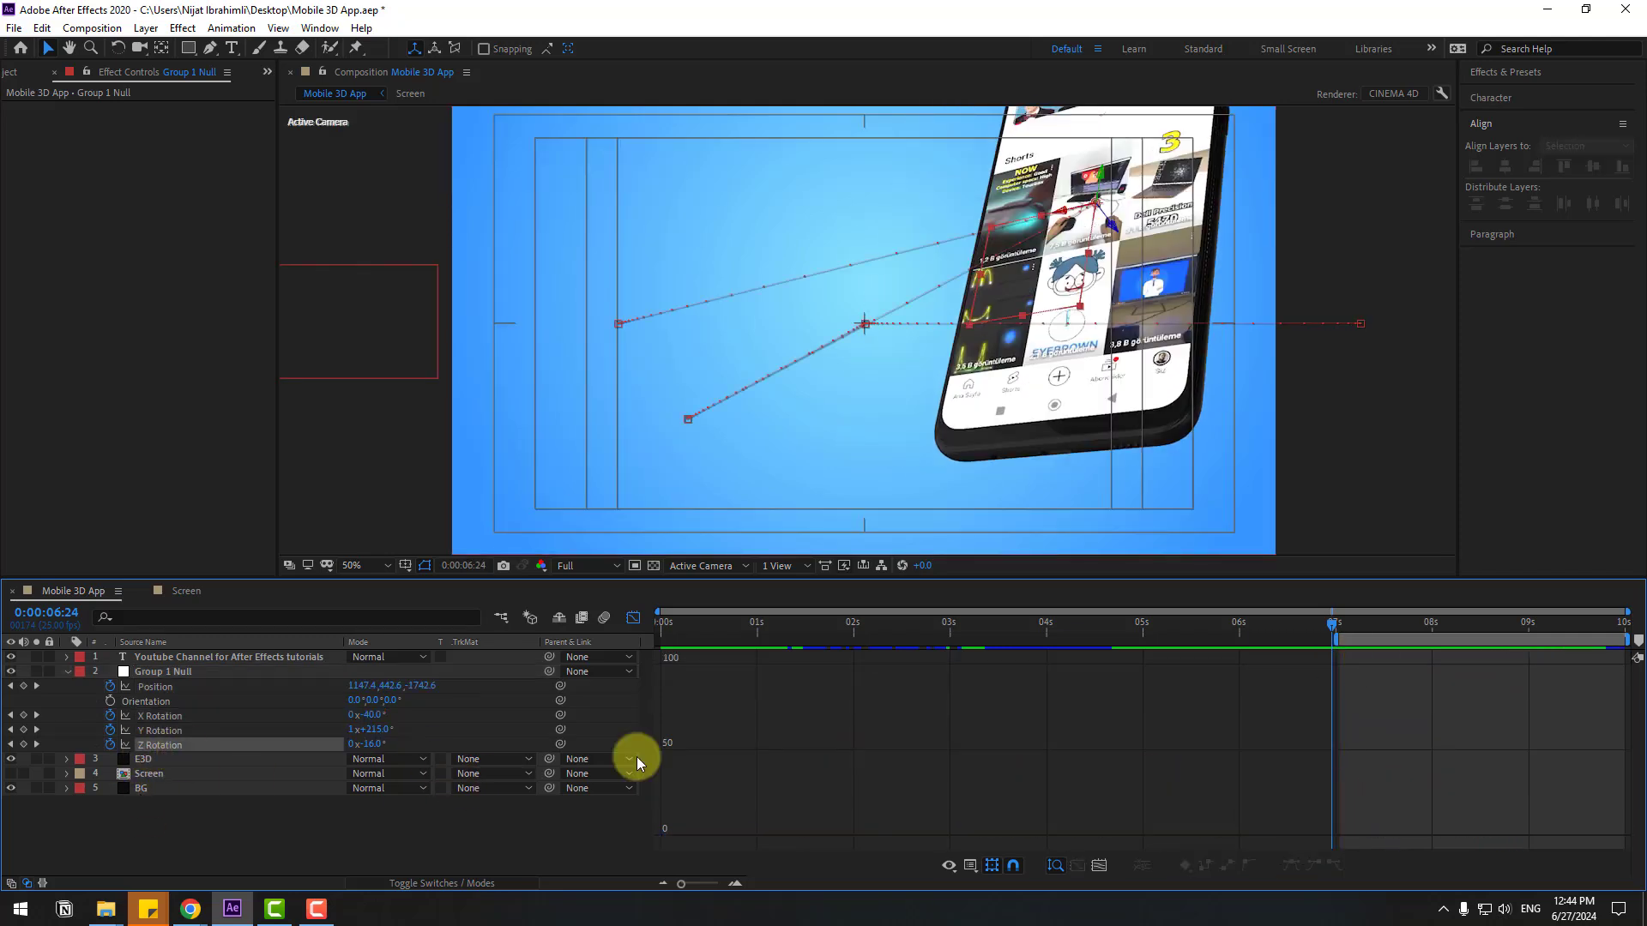
key("ctrl+z")
left_click_drag(1370, 743, 1397, 738)
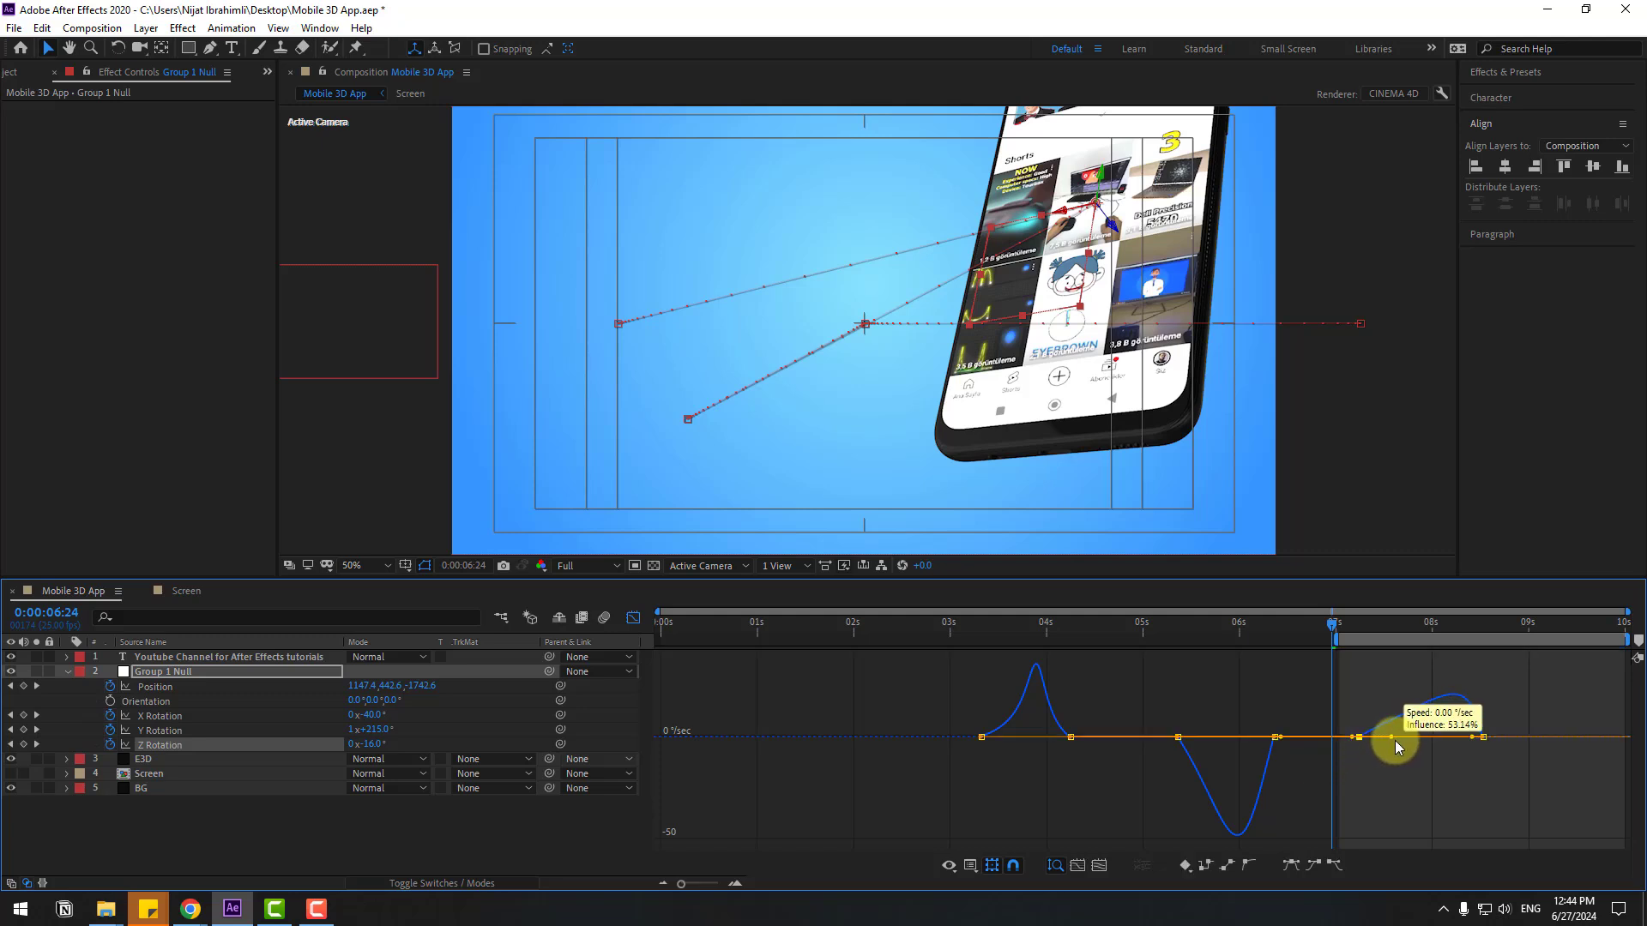
left_click(146, 729)
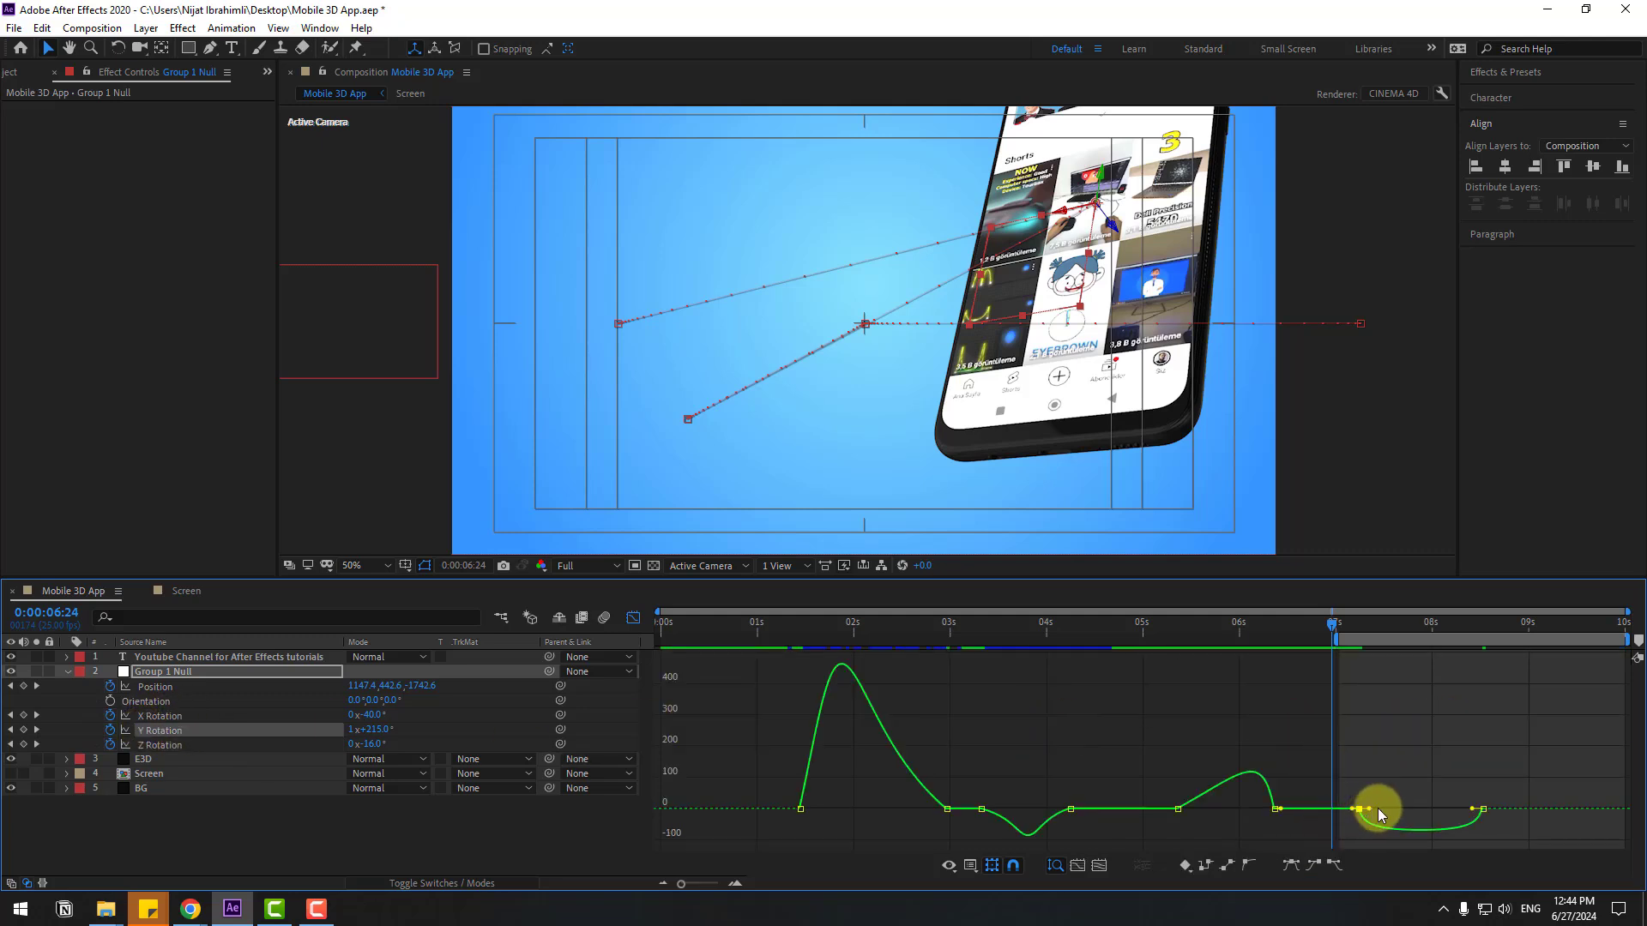
left_click_drag(1377, 808, 1390, 810)
left_click(159, 717)
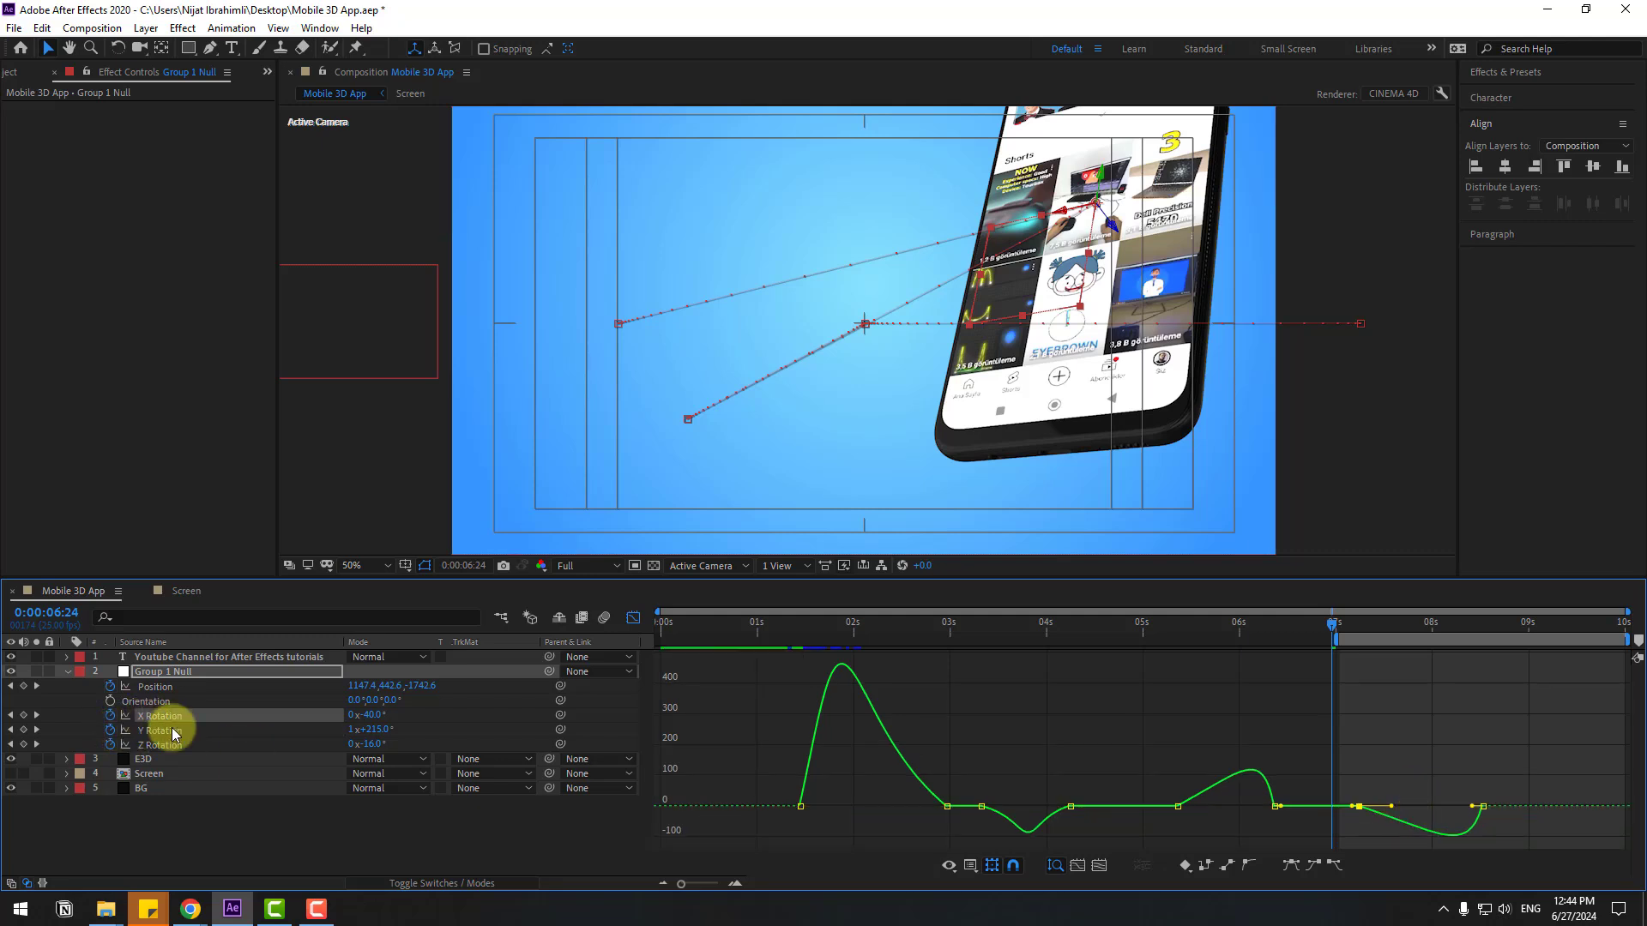
left_click_drag(1373, 743, 1394, 762)
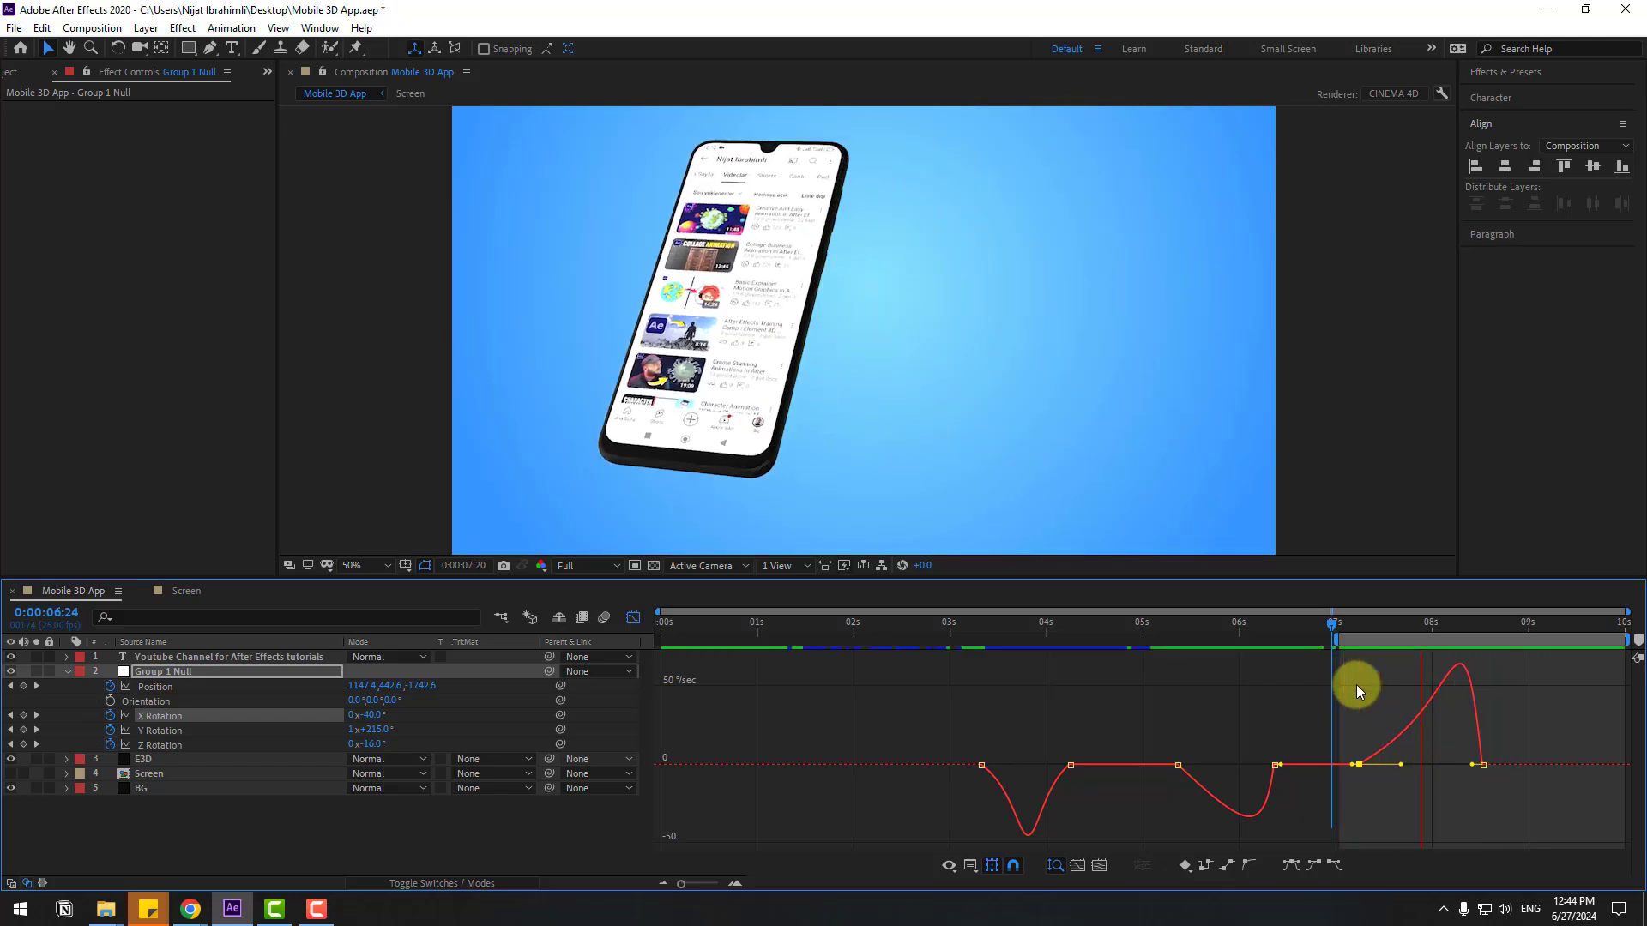
Move the last X, Y and Z Rotation keyframes earlier to about 8.2 s and check the phone's motion up to 0:00:08:12.
left_click(633, 618)
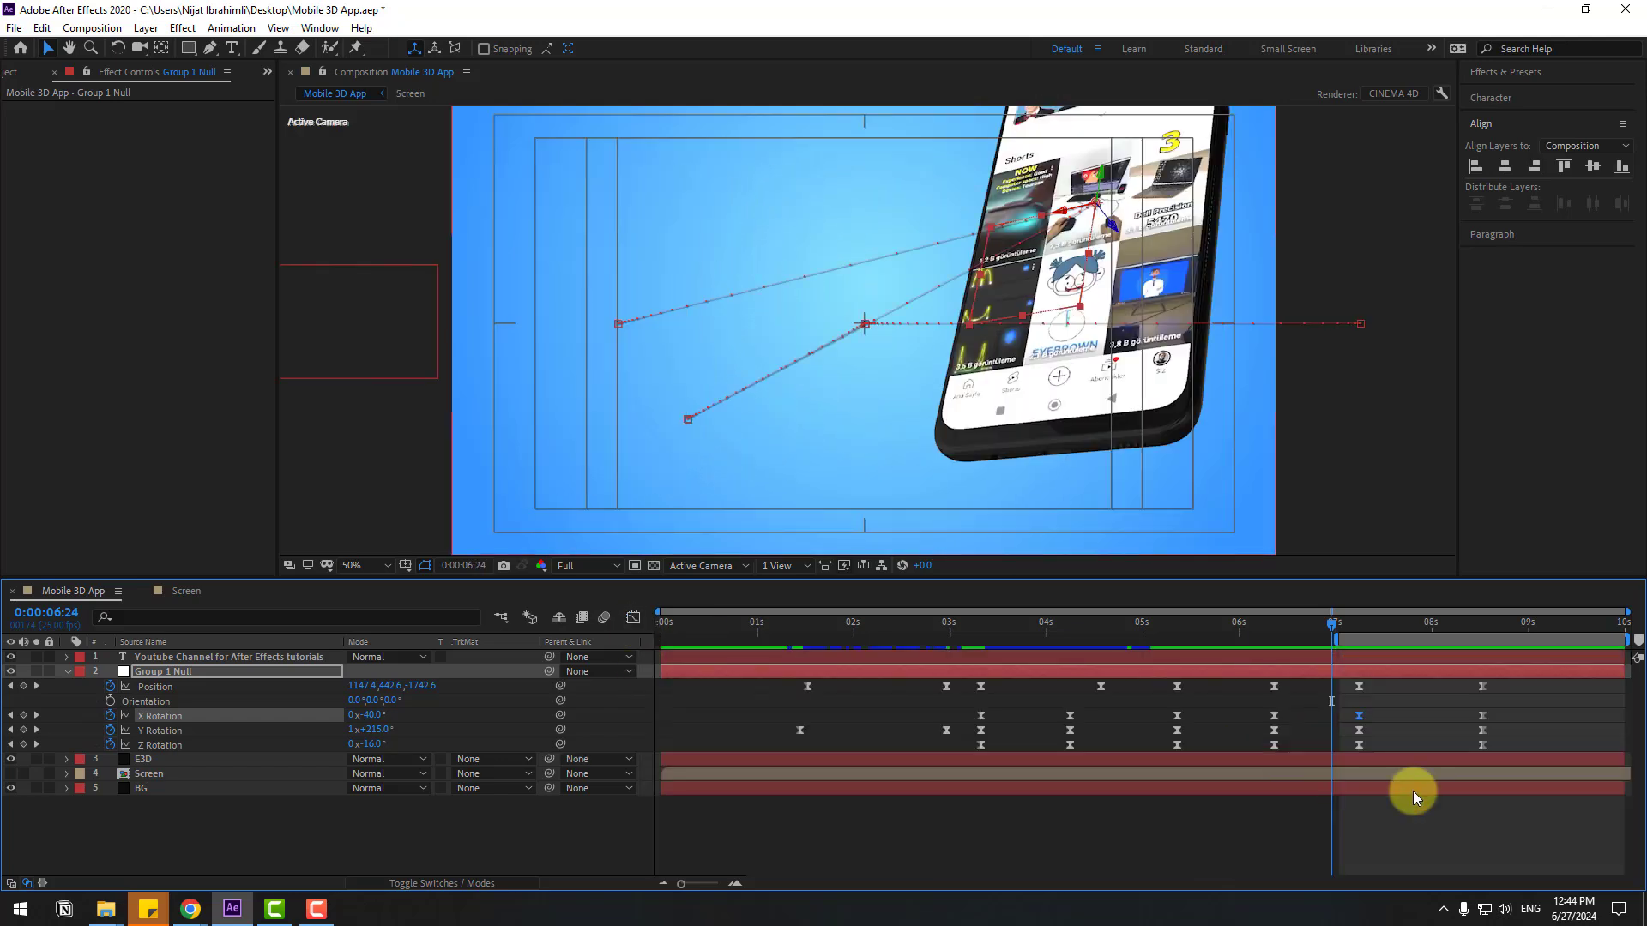
left_click_drag(1500, 718, 1464, 745)
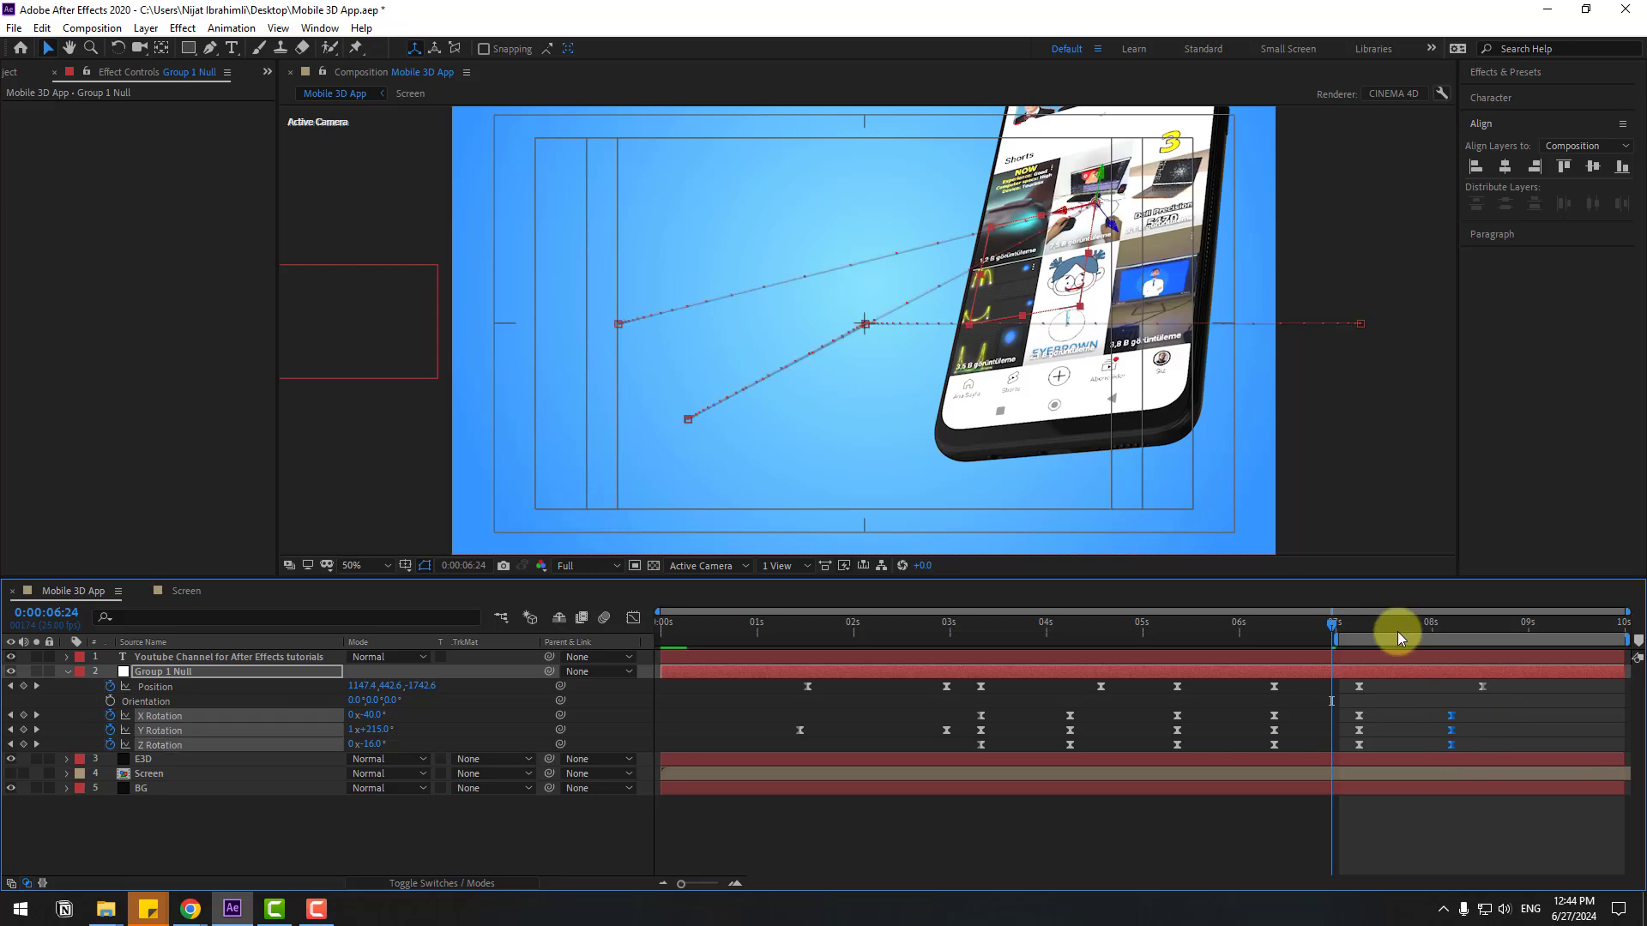
left_click_drag(1397, 632, 1479, 639)
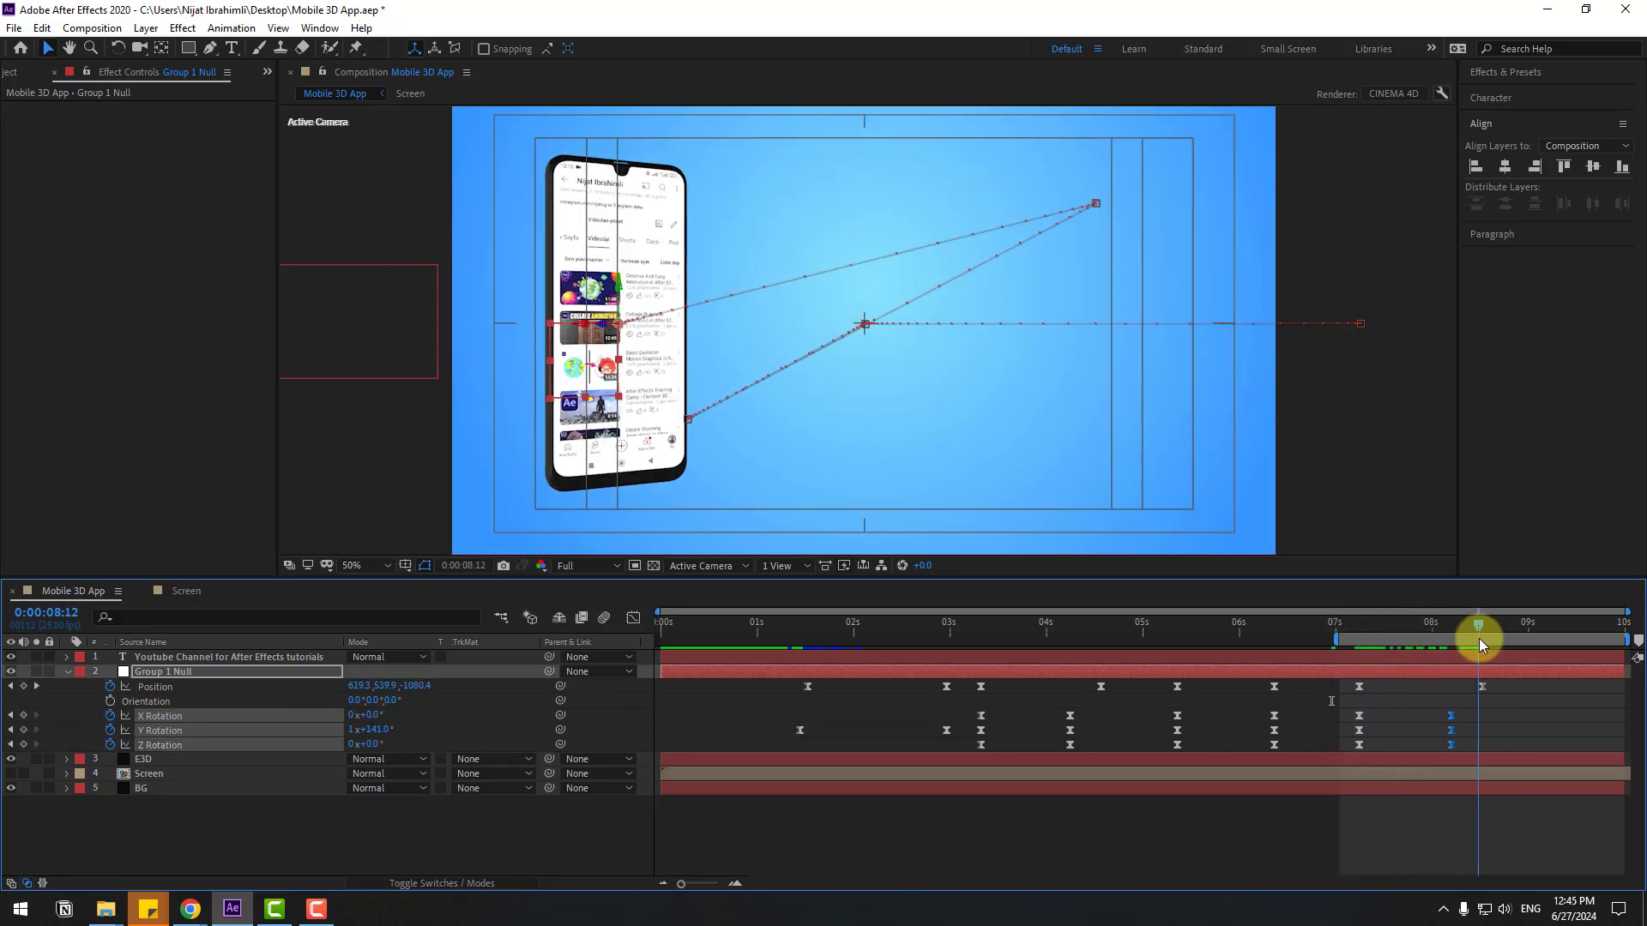
Preview the phone's motion past 0:00:08:12, extend the work area's start back to 0 s and collapse the Group 1 Null properties.
key("space")
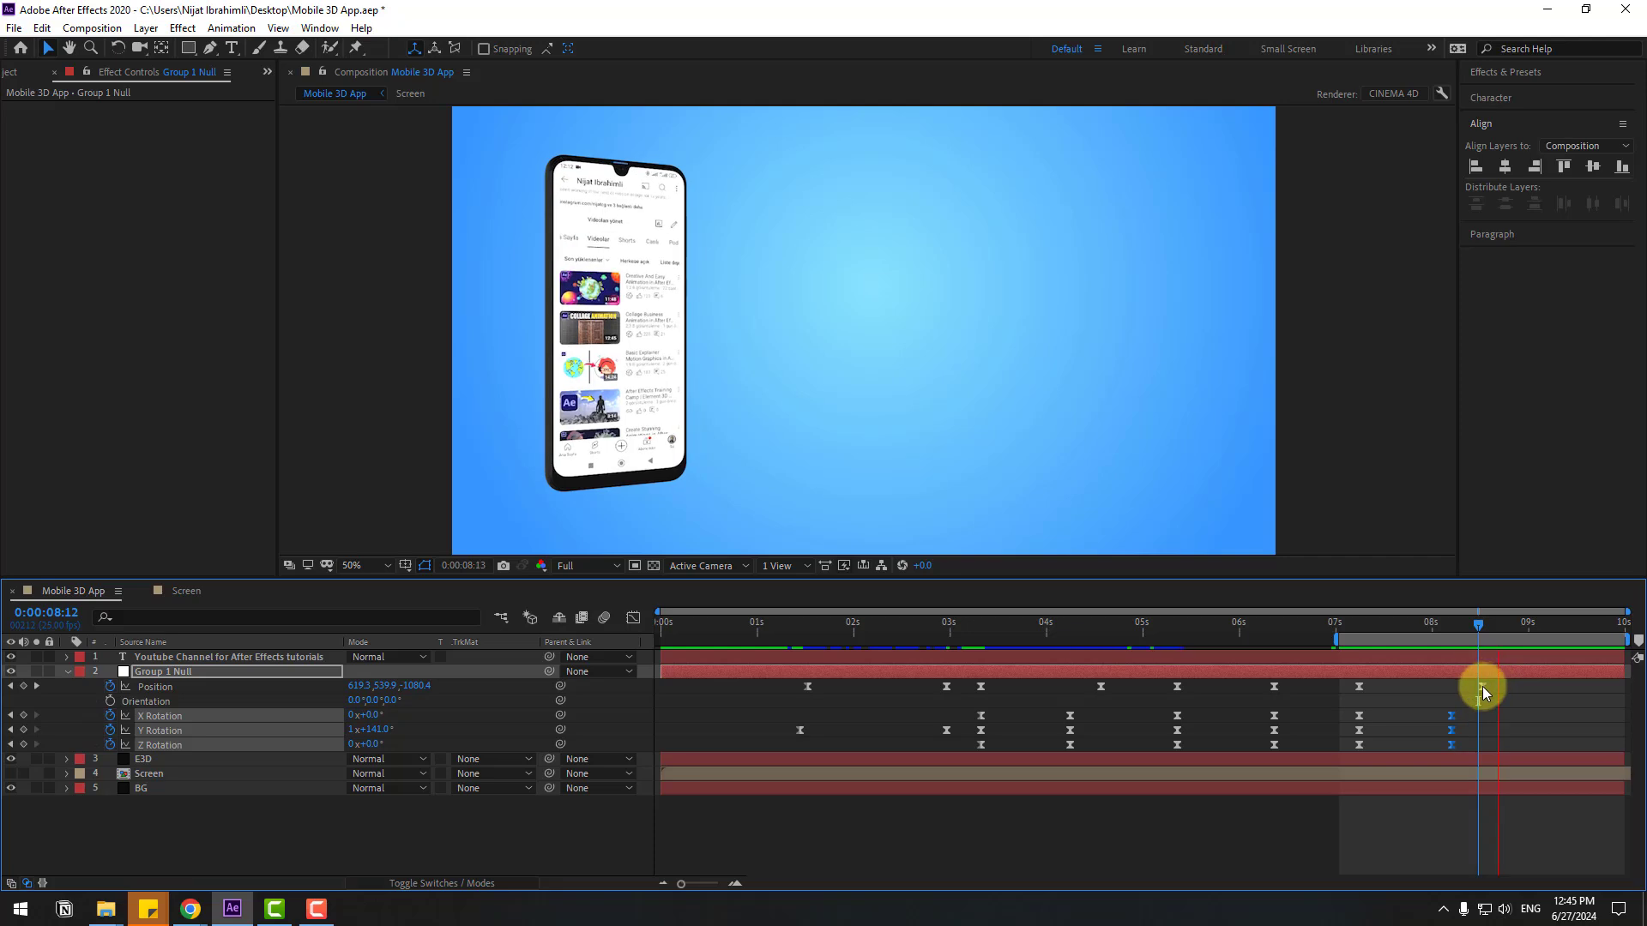
key("space")
left_click_drag(1522, 625, 1548, 625)
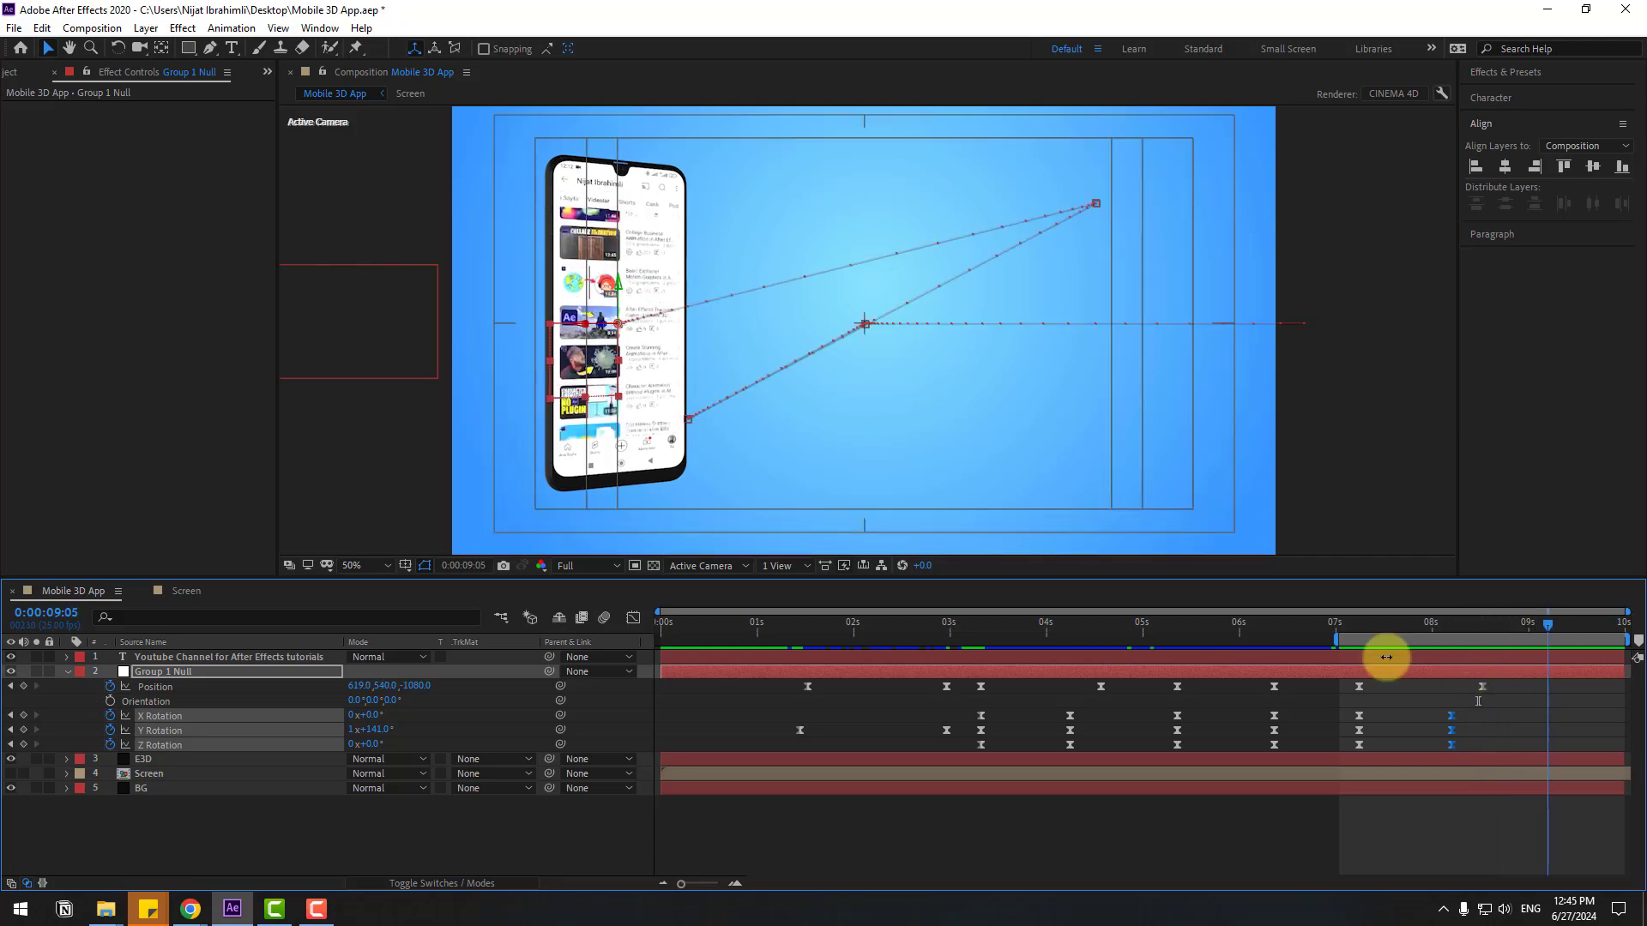
left_click_drag(1336, 640, 658, 640)
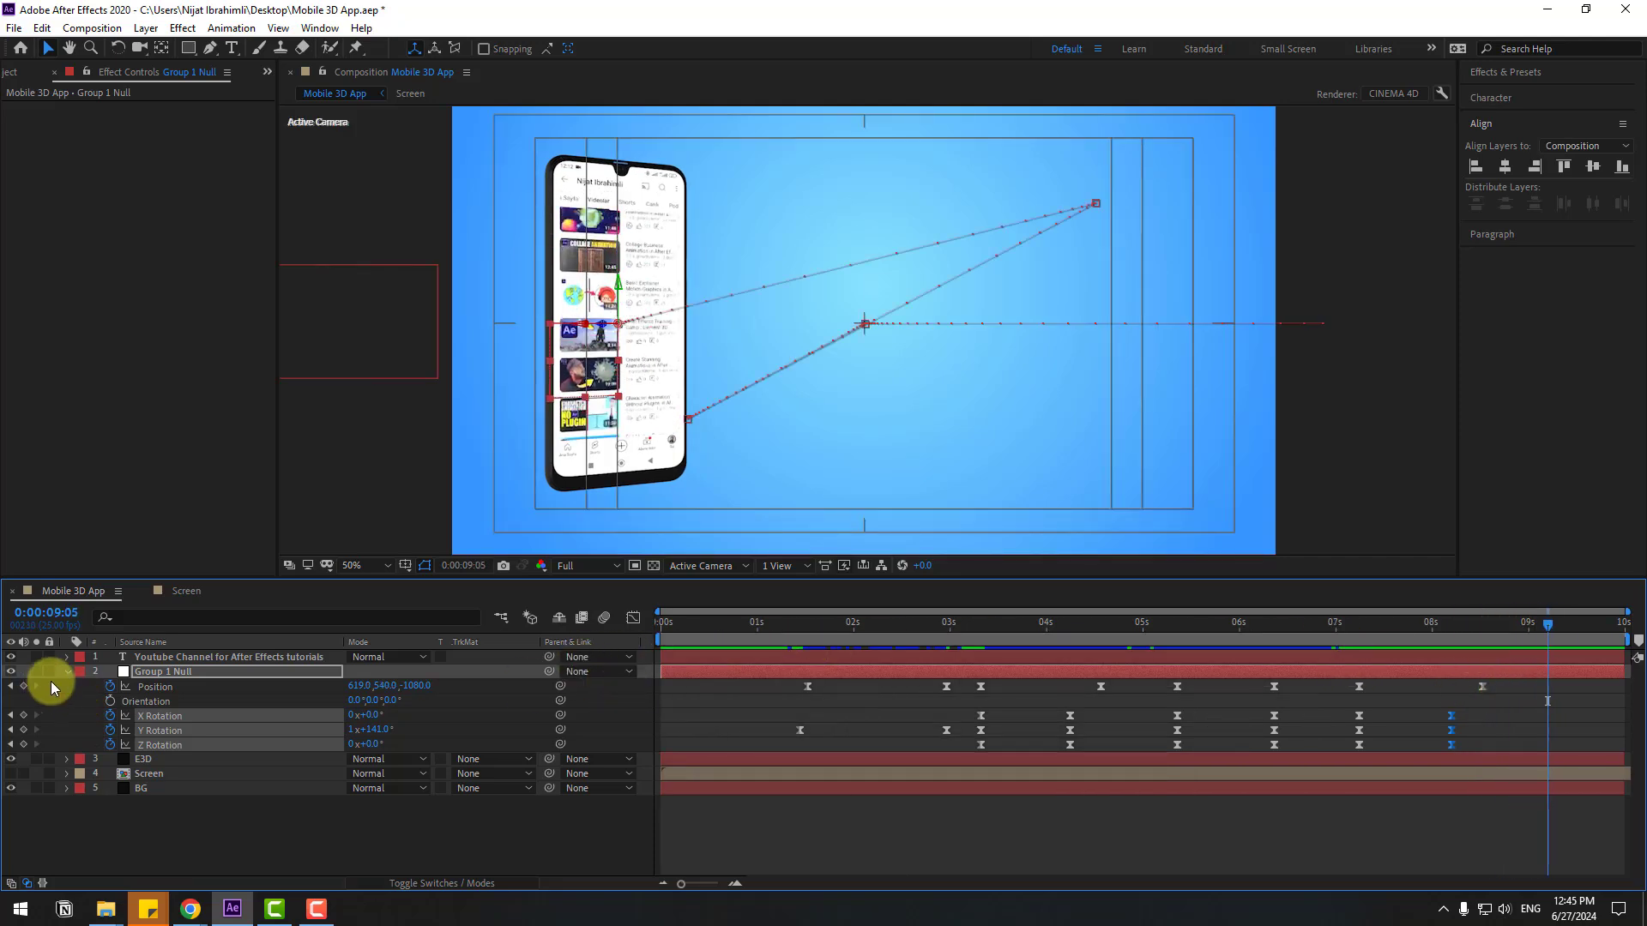
key("u")
Duplicate the "Youtube Channel for After Effects tutorials" title layer and remove the copy's Position keyframes at 0:00:01:13.
left_click(166, 657)
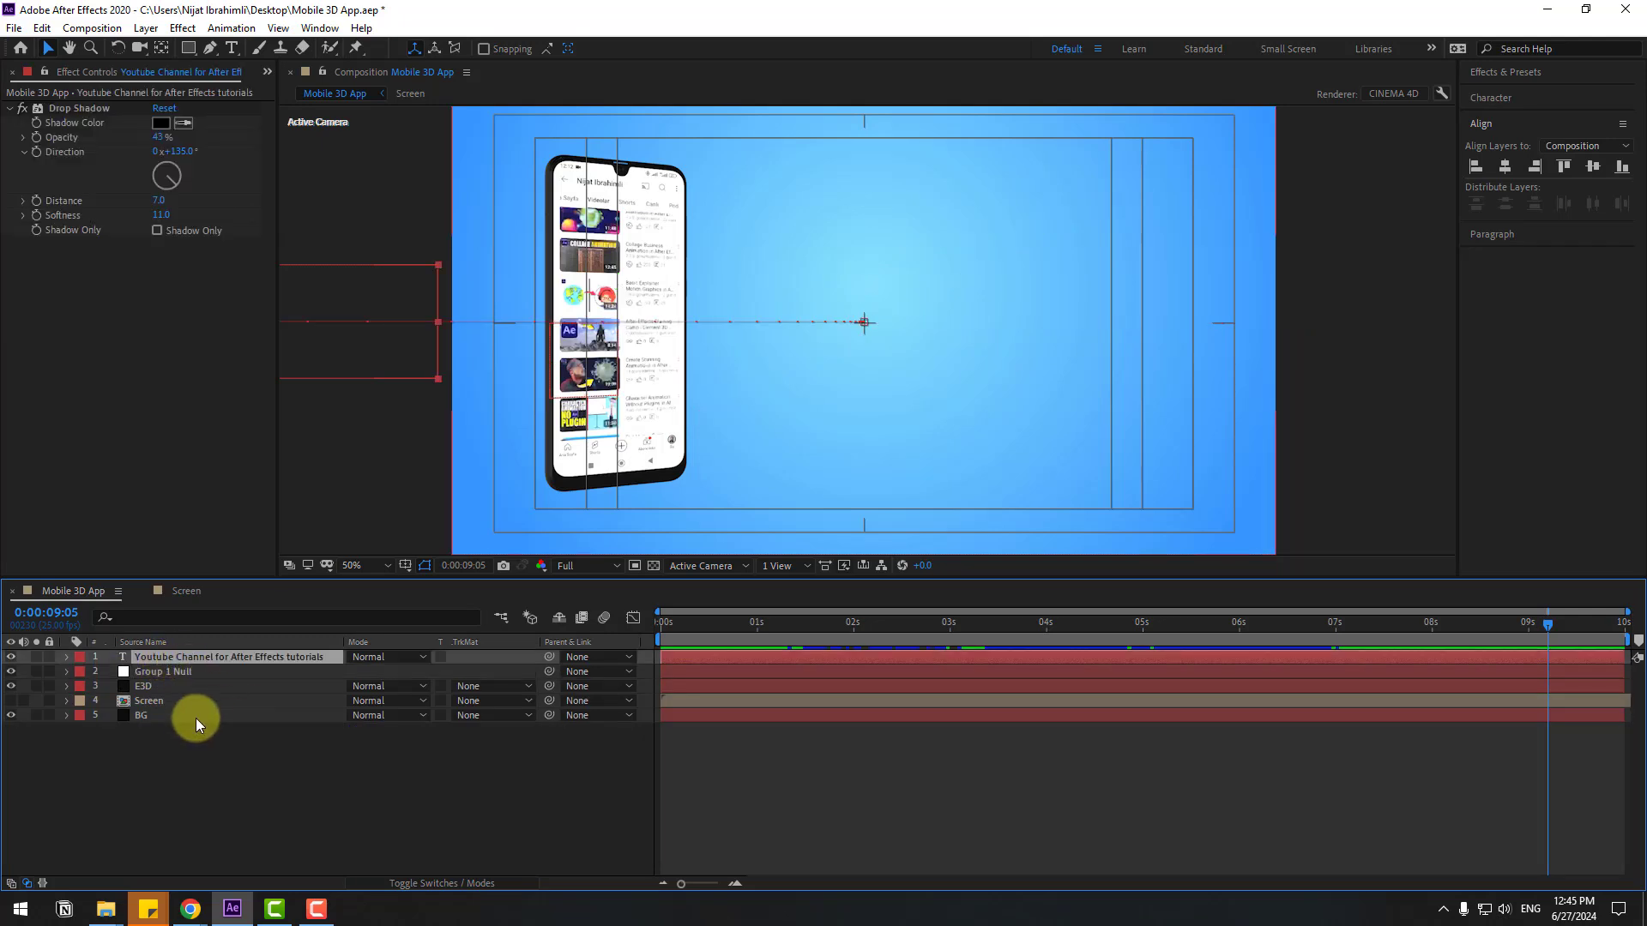
key("ctrl+d")
left_click_drag(692, 625, 807, 621)
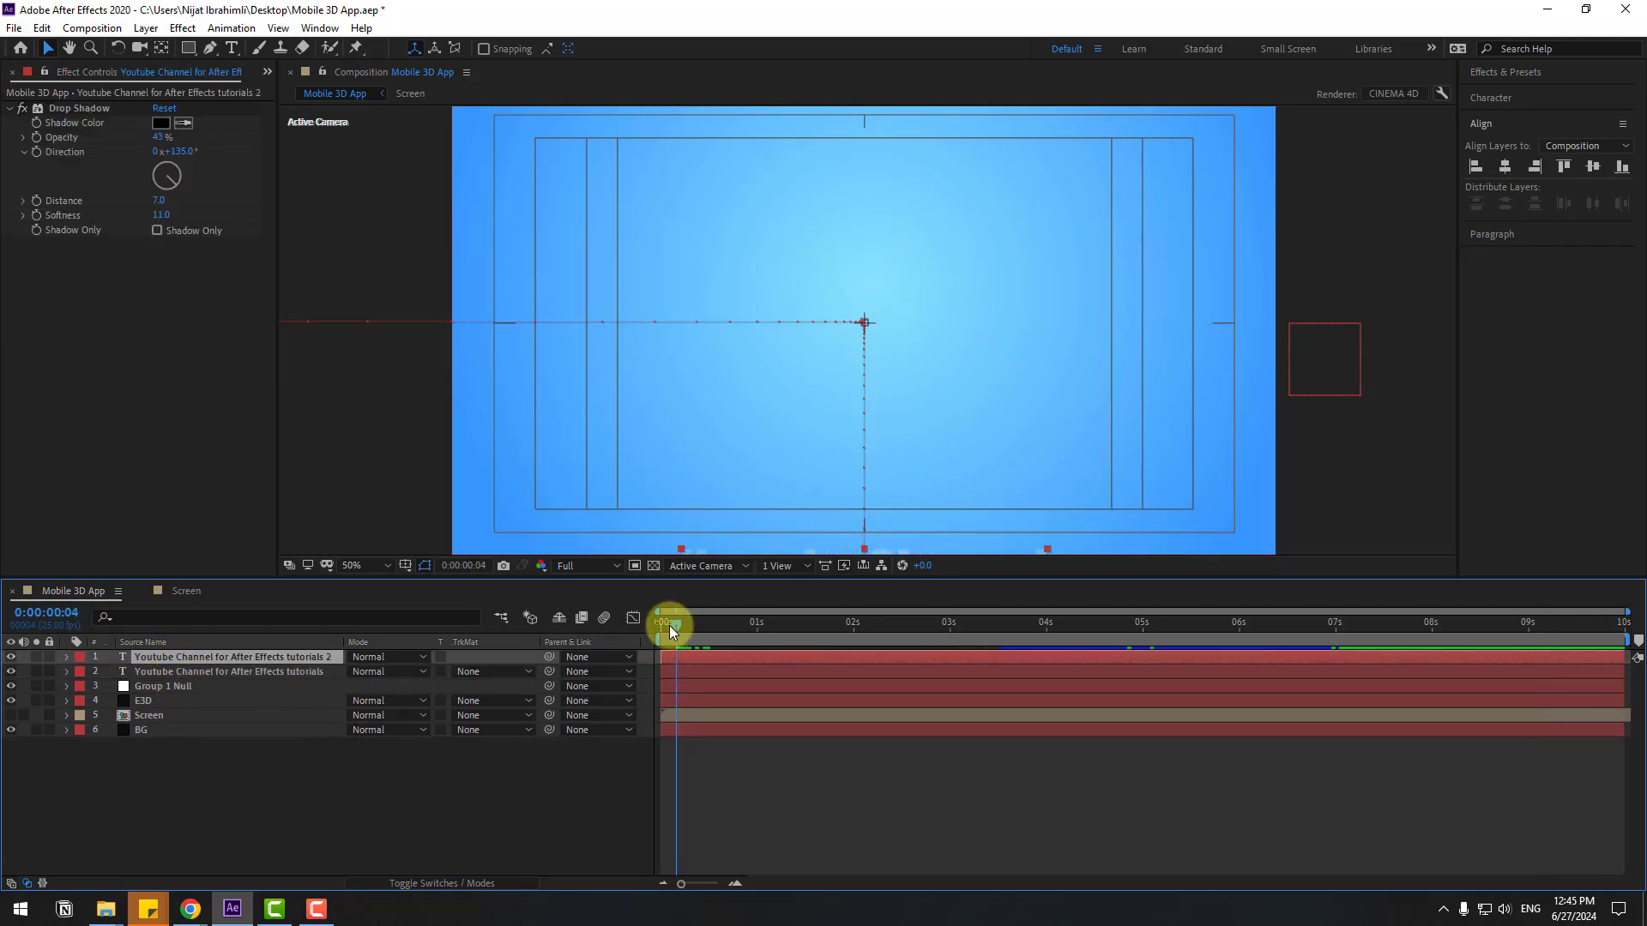
key("p")
left_click(110, 673)
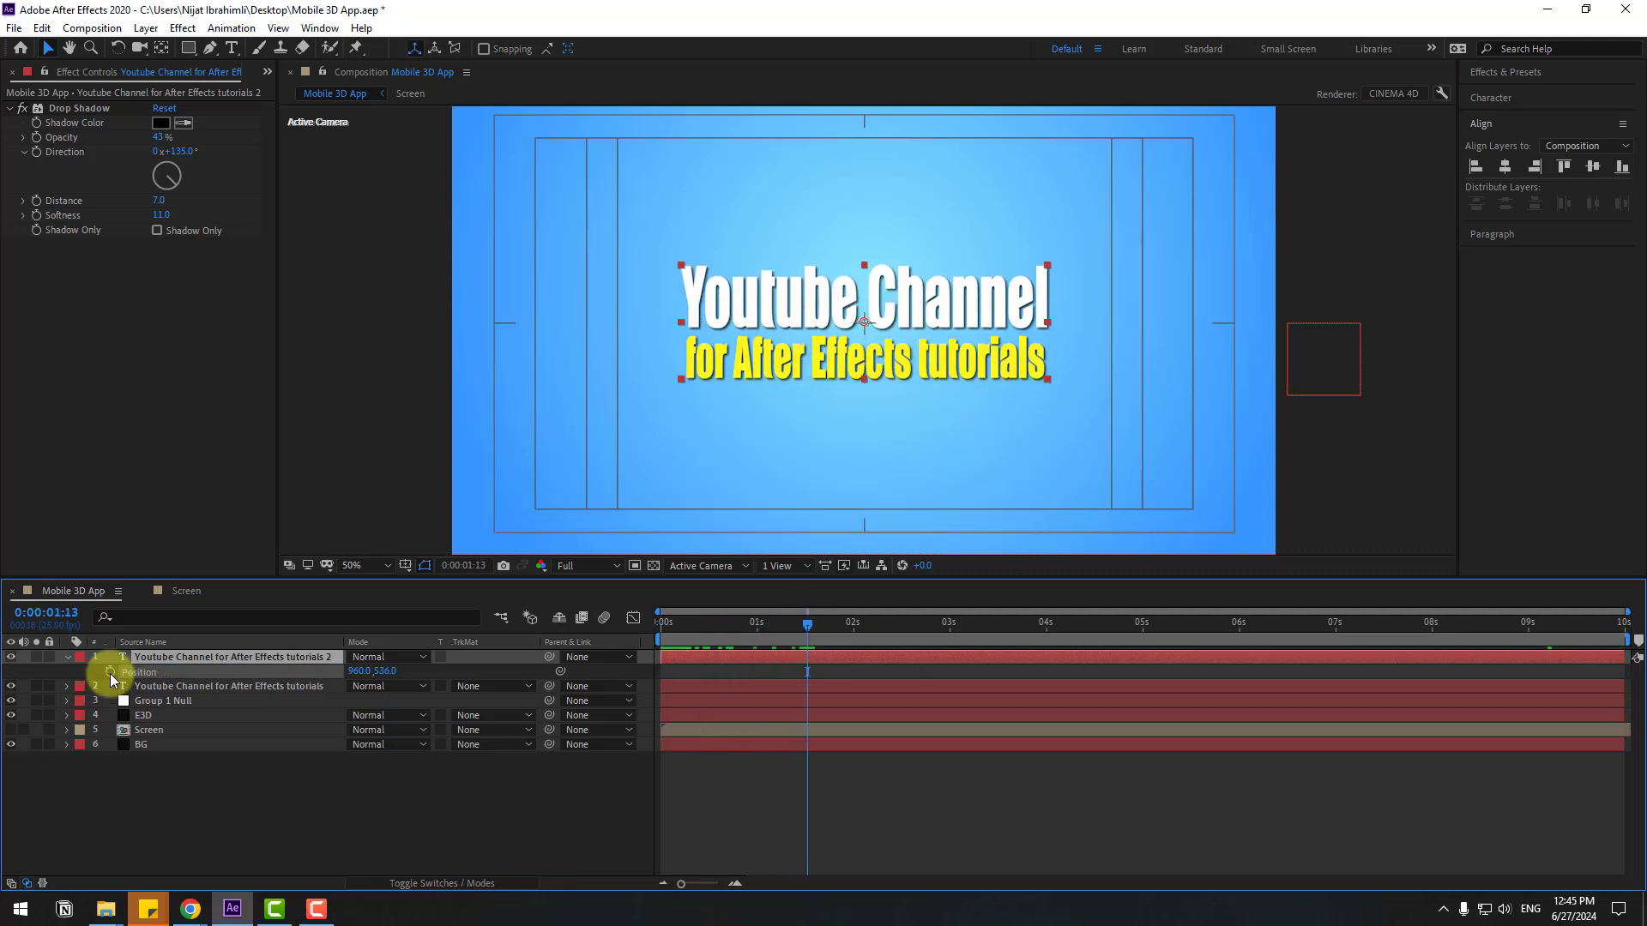
left_click(68, 656)
At 0:00:04:01, move the duplicated title beside the phone and replace its text with "1400+" and "Free Tutorials" on two lines.
left_click_drag(816, 609, 1048, 591)
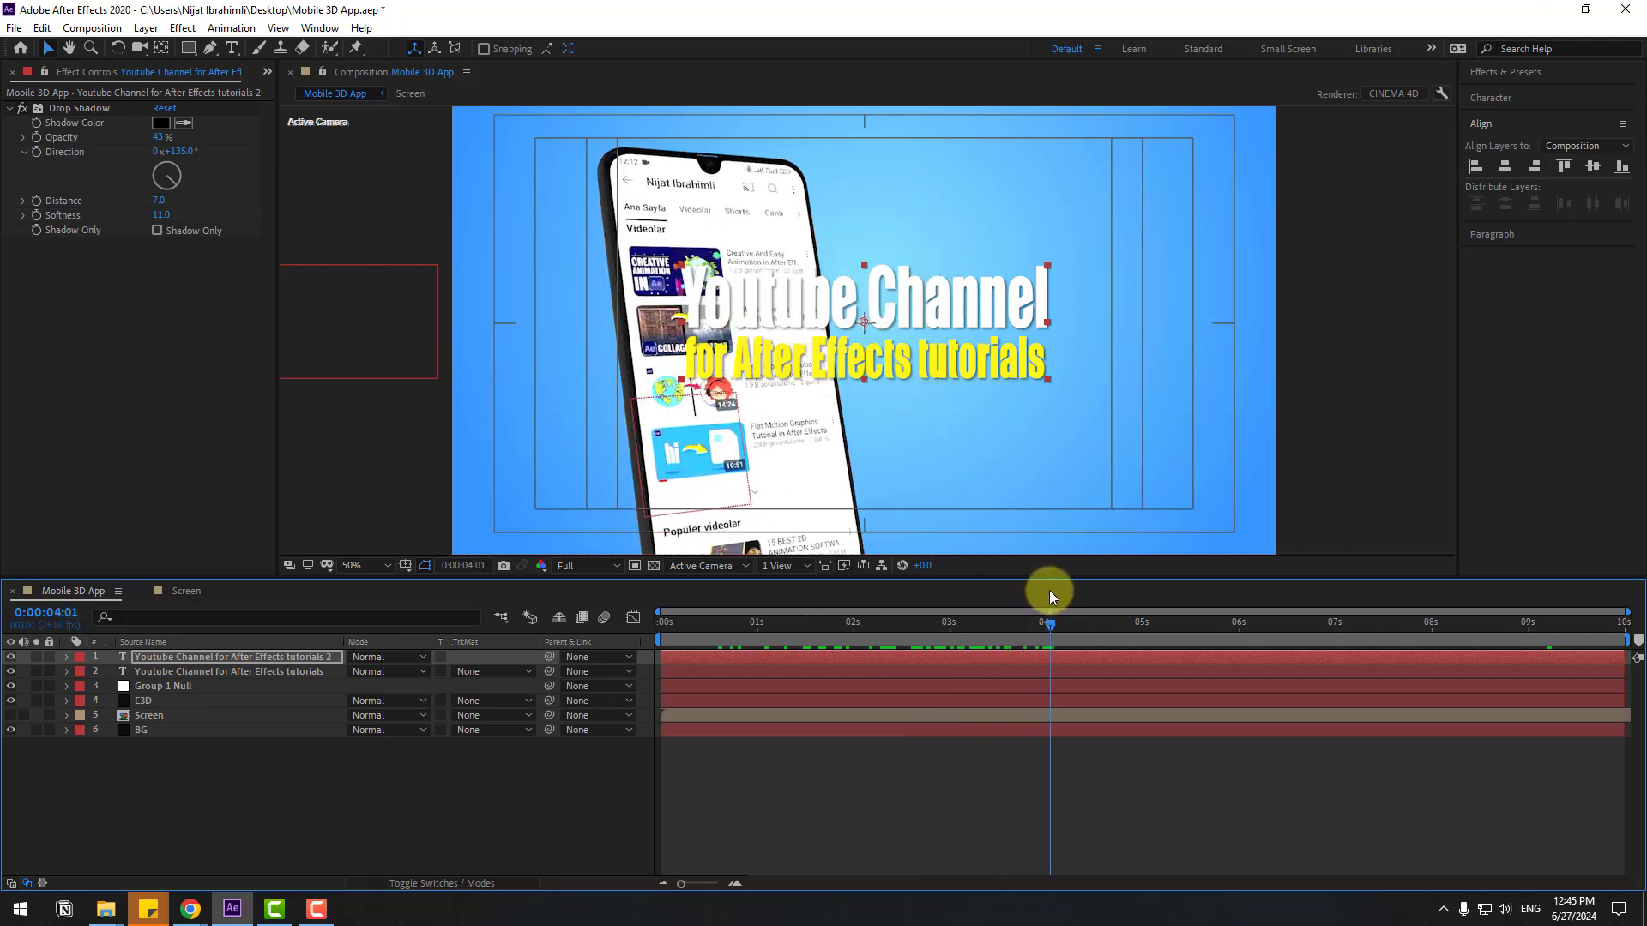
left_click_drag(815, 357, 1030, 338)
double_click(1067, 322)
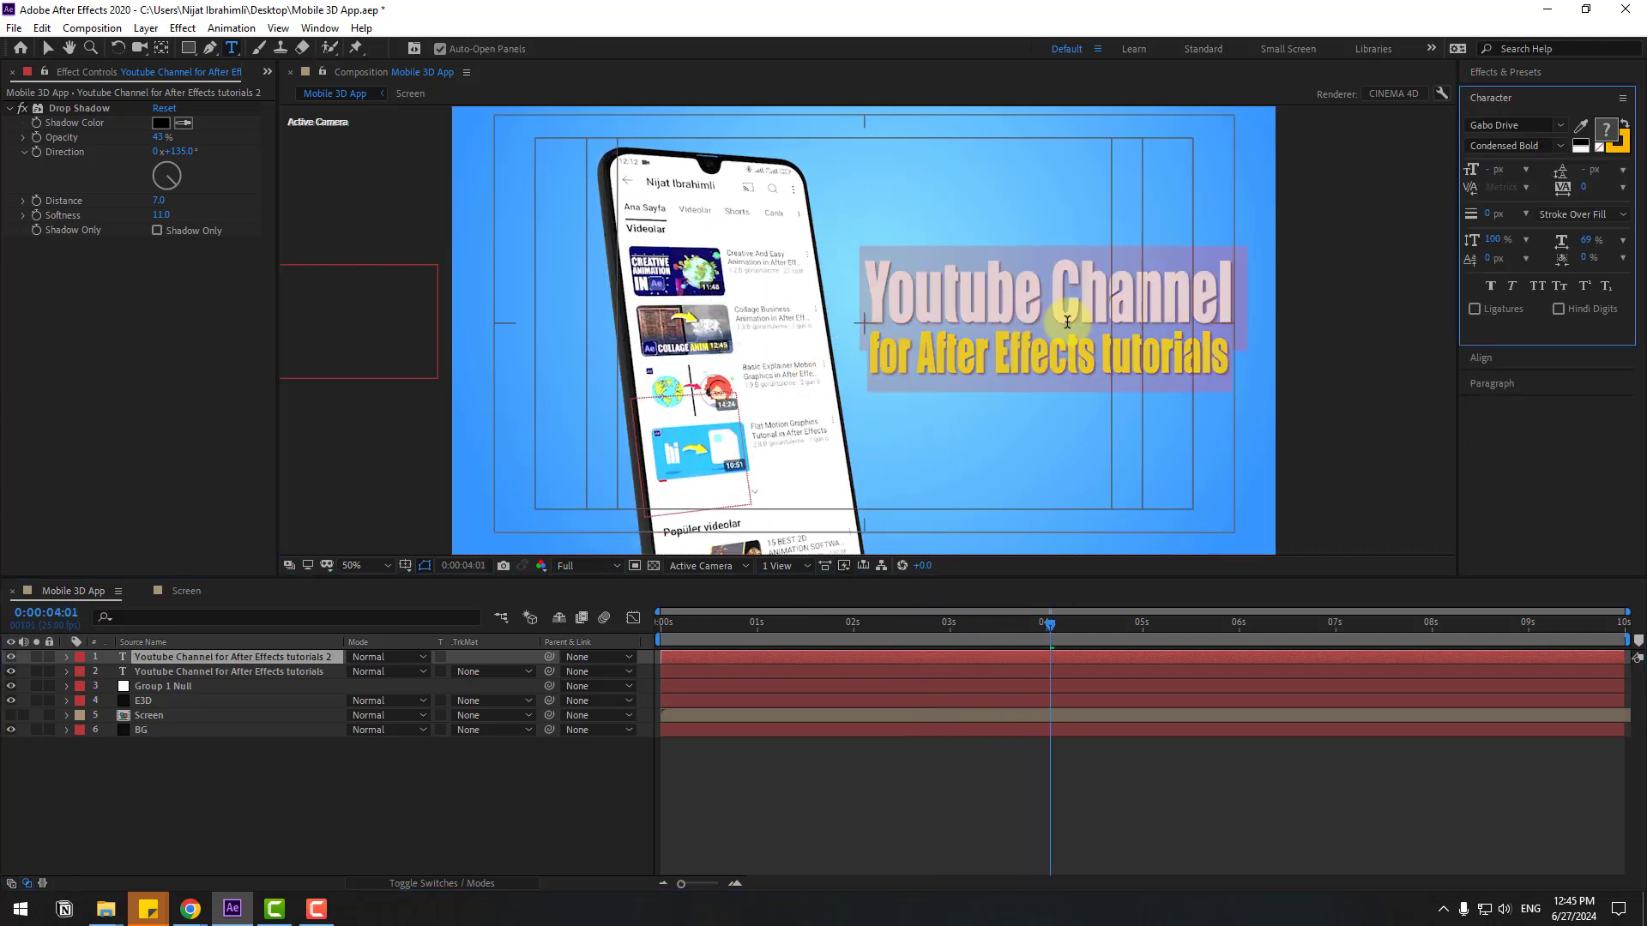
type("140")
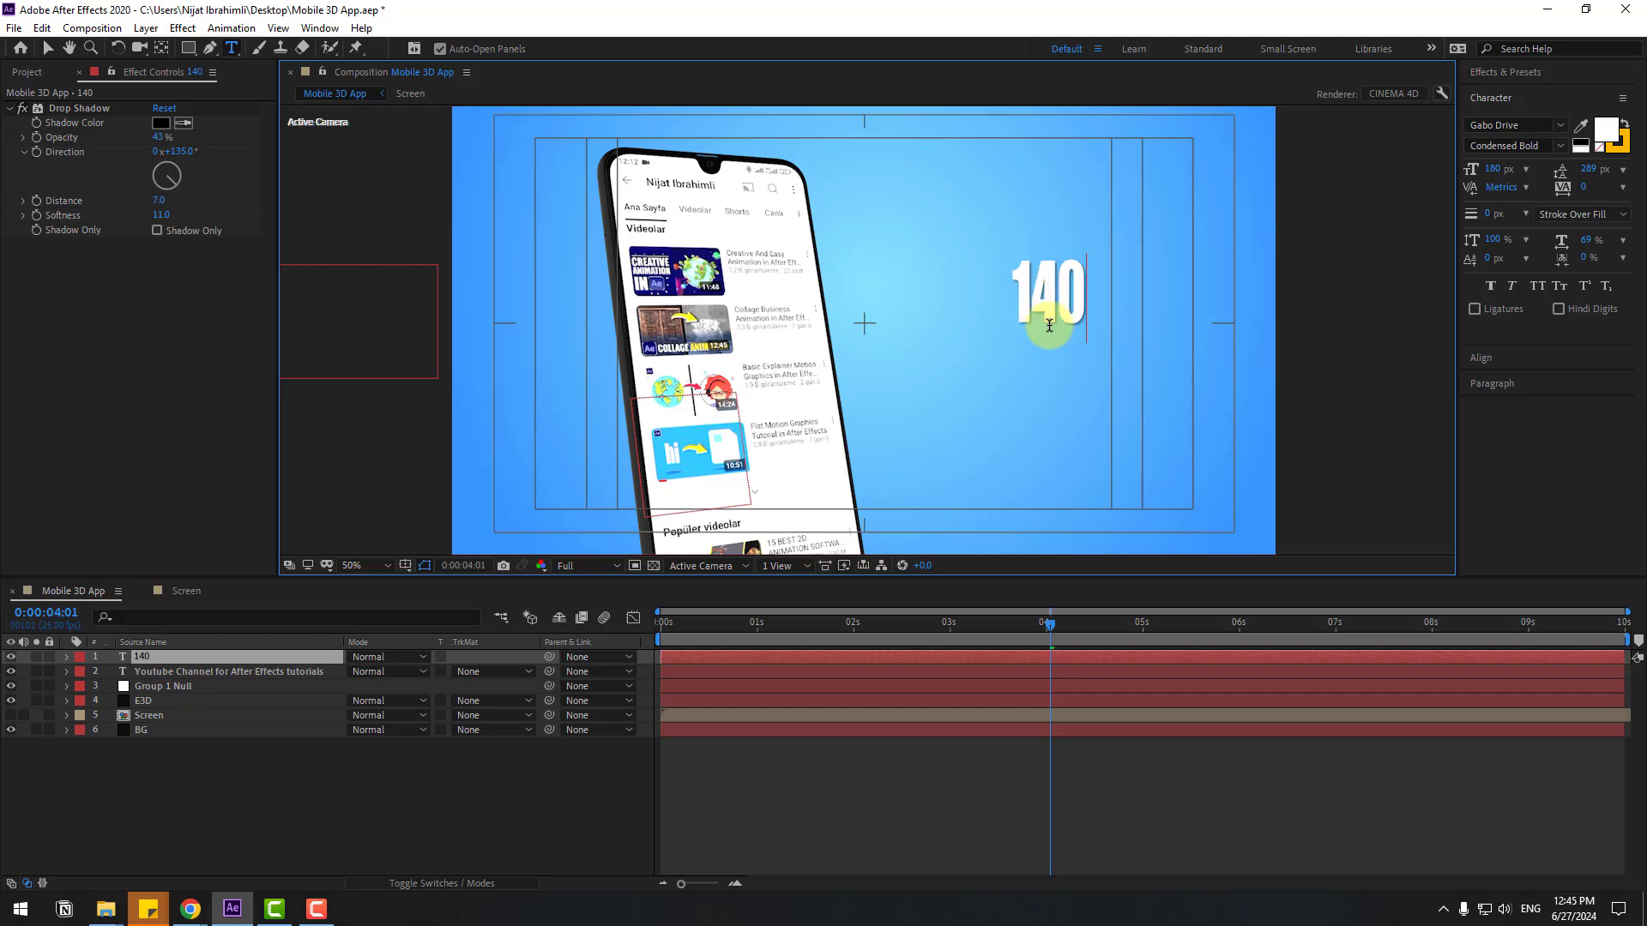
type("0+ F")
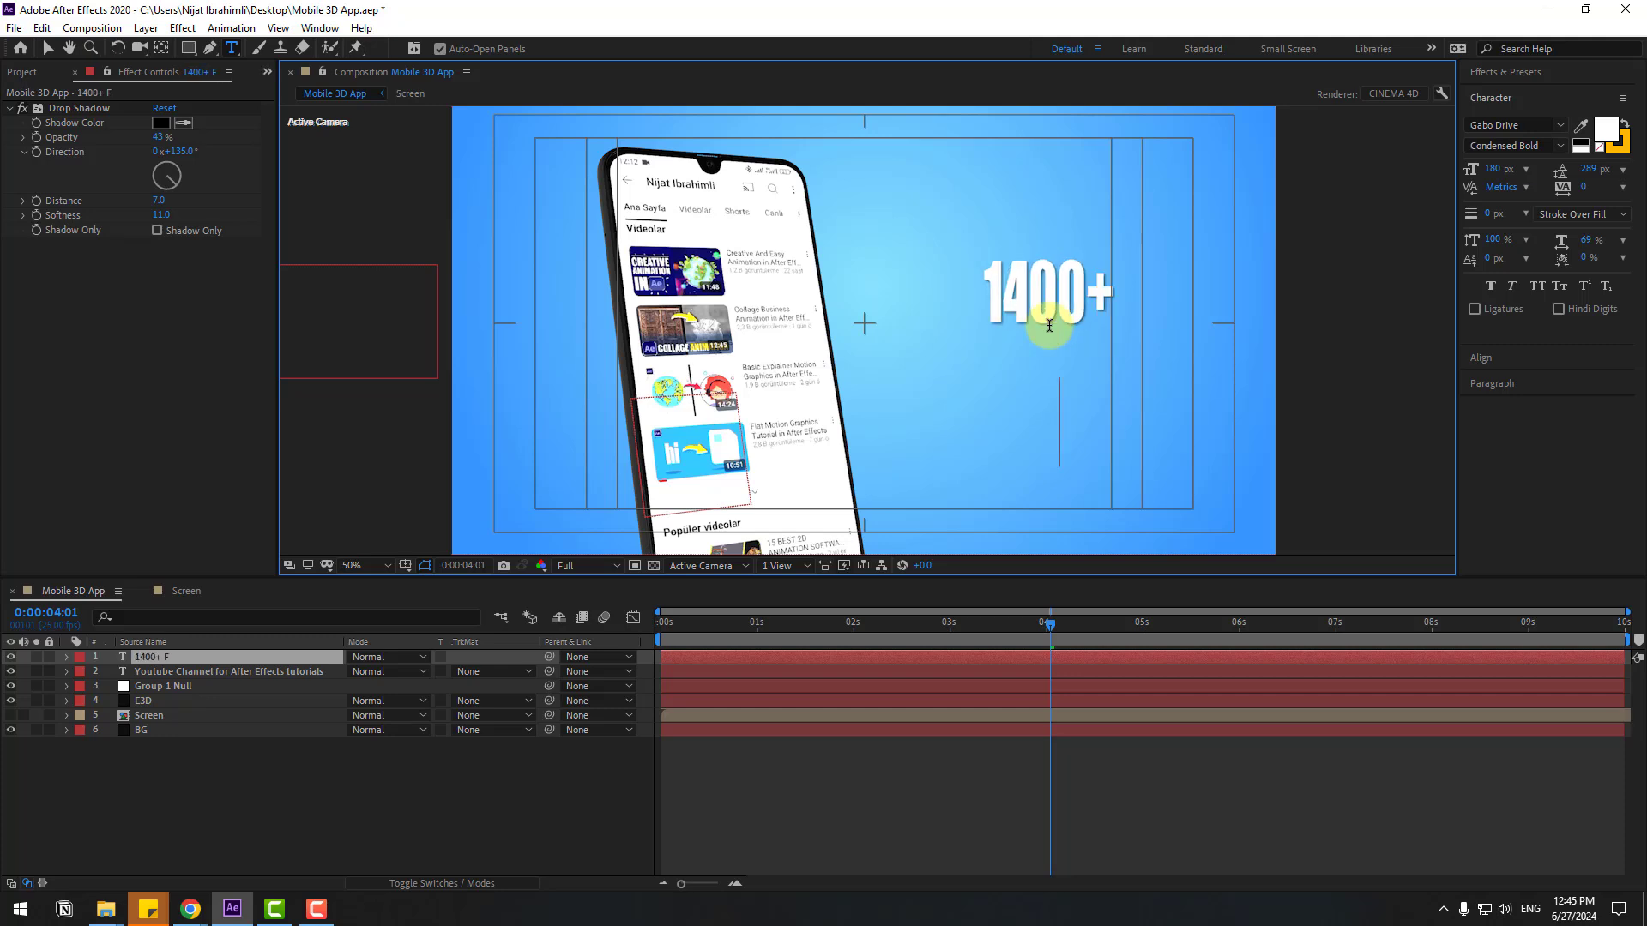
type("ree Tutorials")
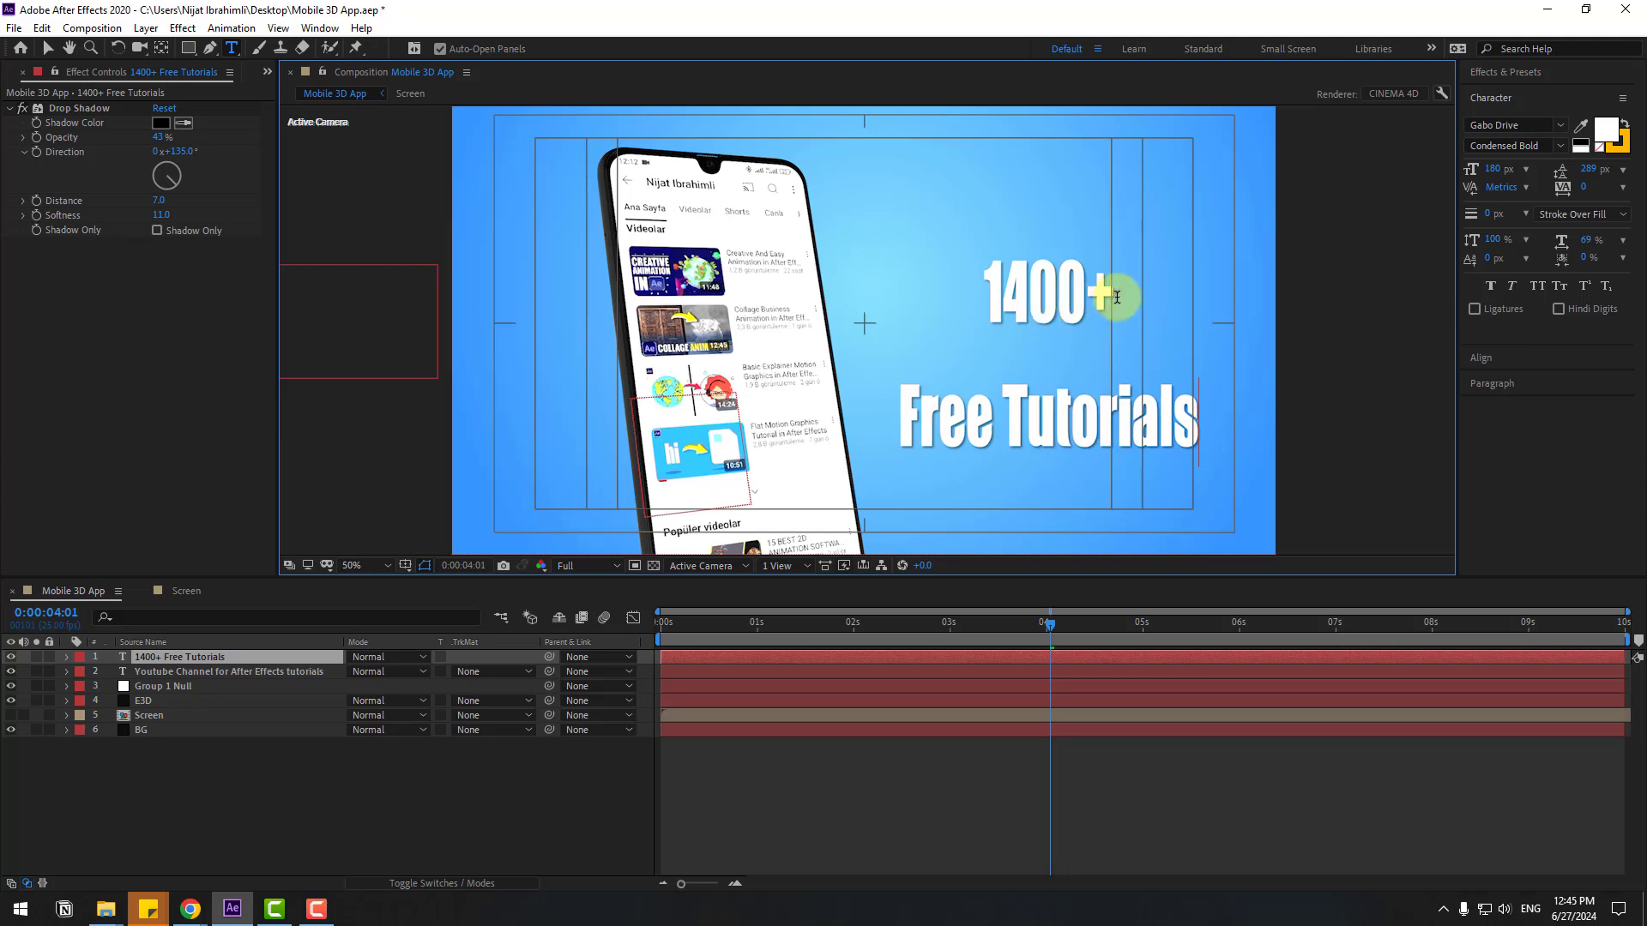
Change the fill color of the "1400+" line to yellow FFDE00.
left_click_drag(1117, 296, 977, 294)
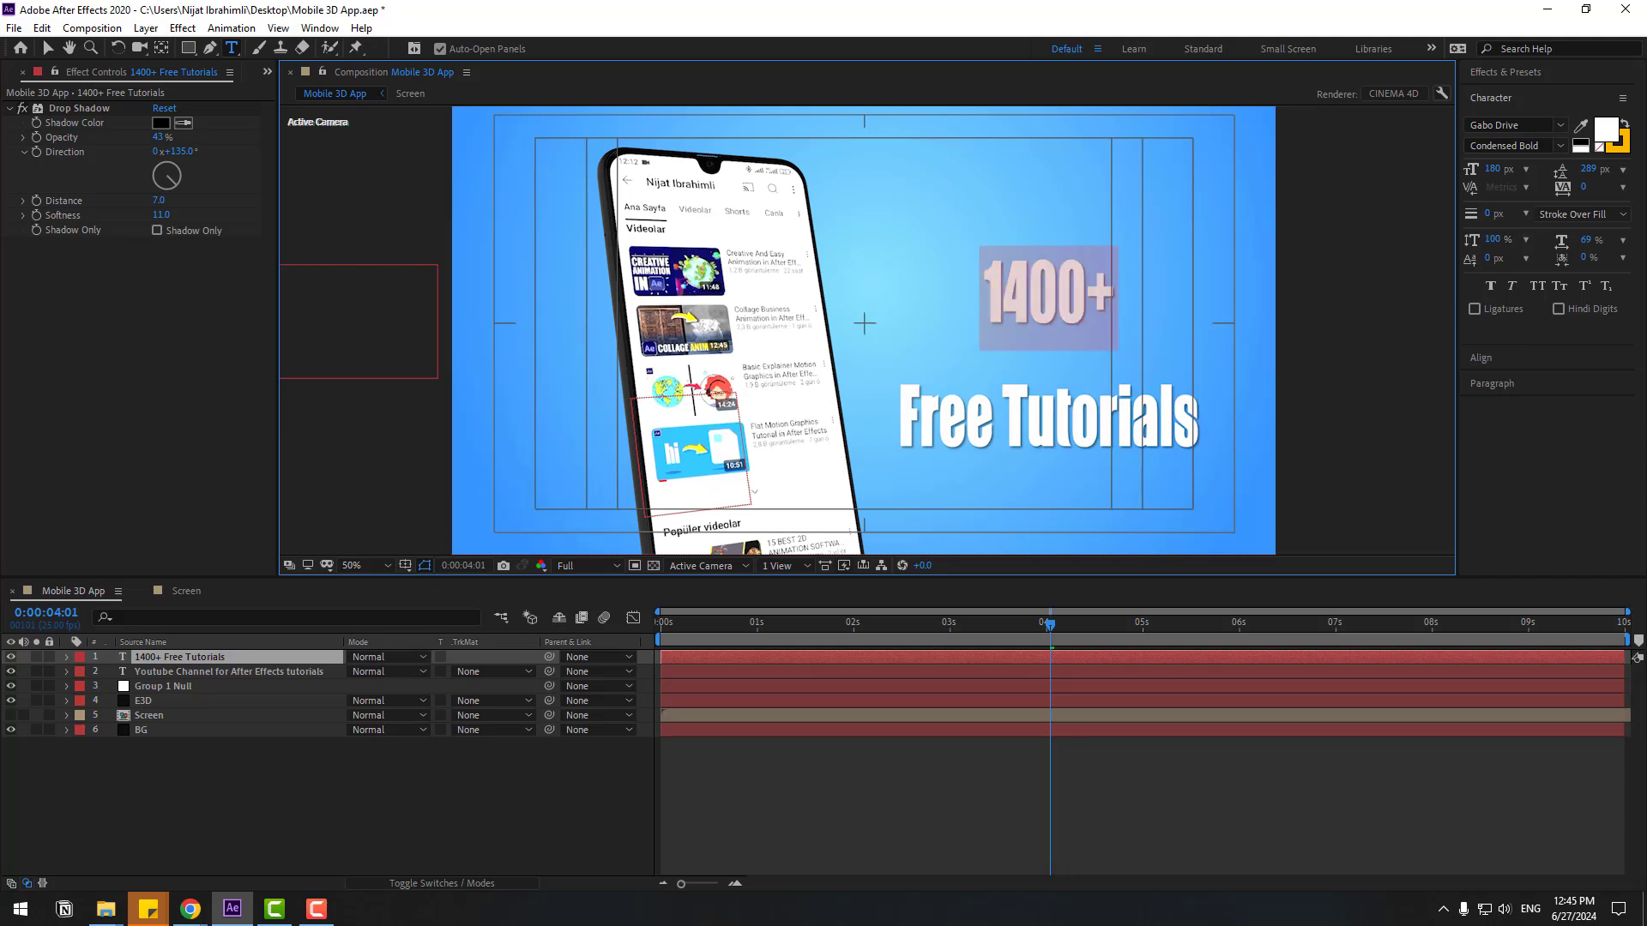
left_click(1615, 139)
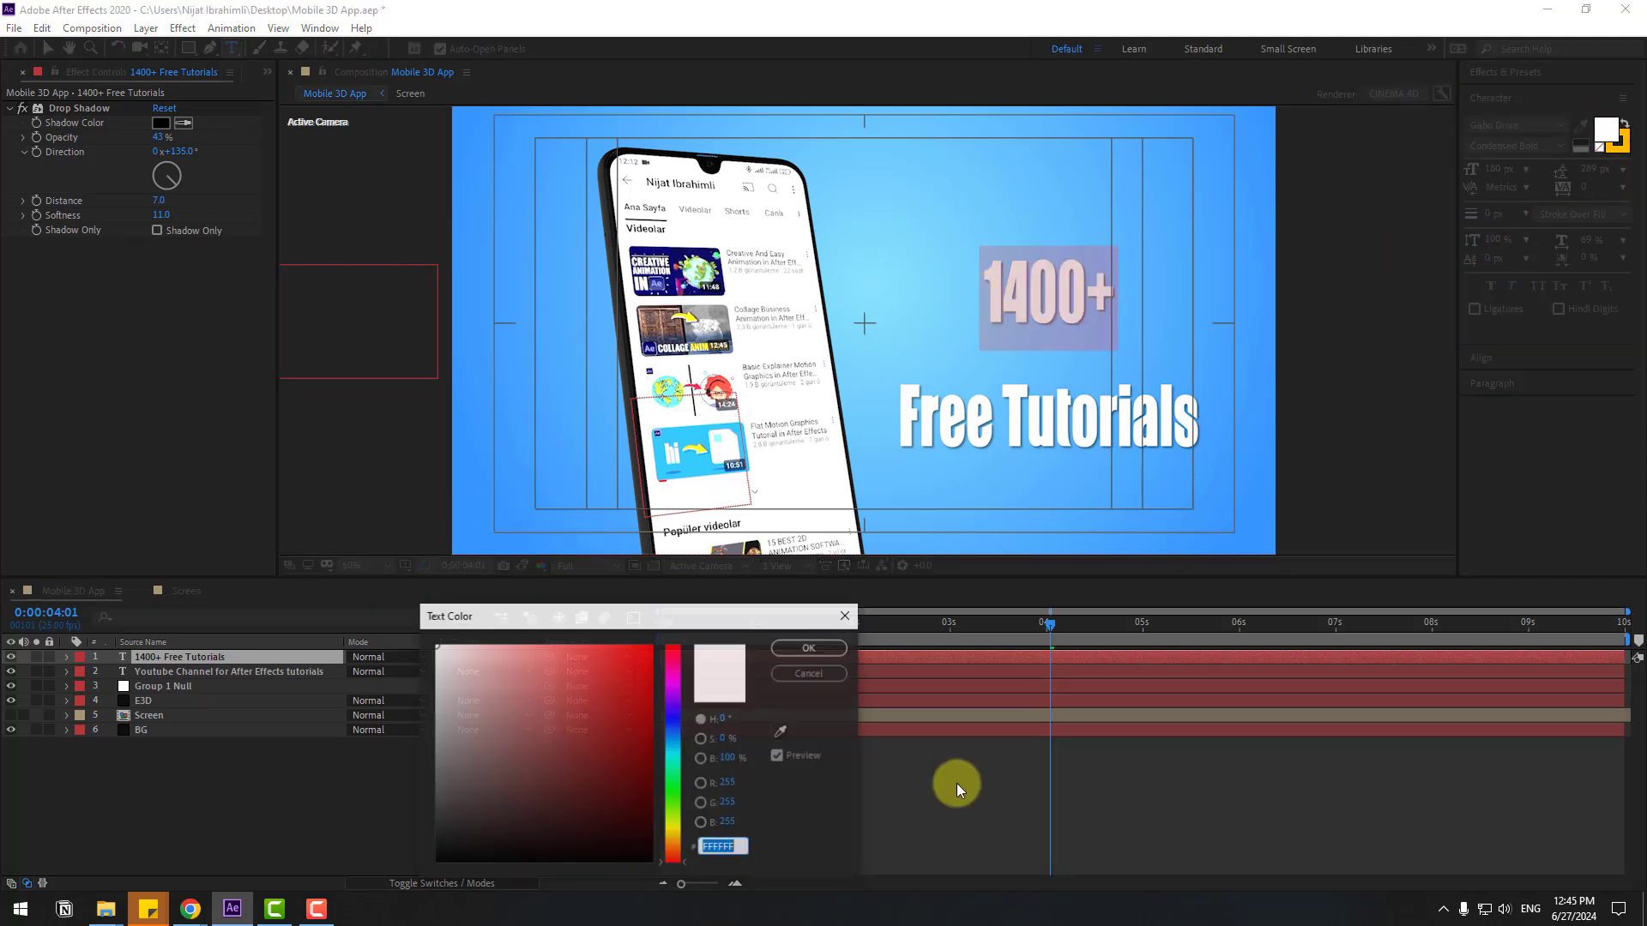
left_click(676, 830)
left_click(647, 662)
left_click(810, 649)
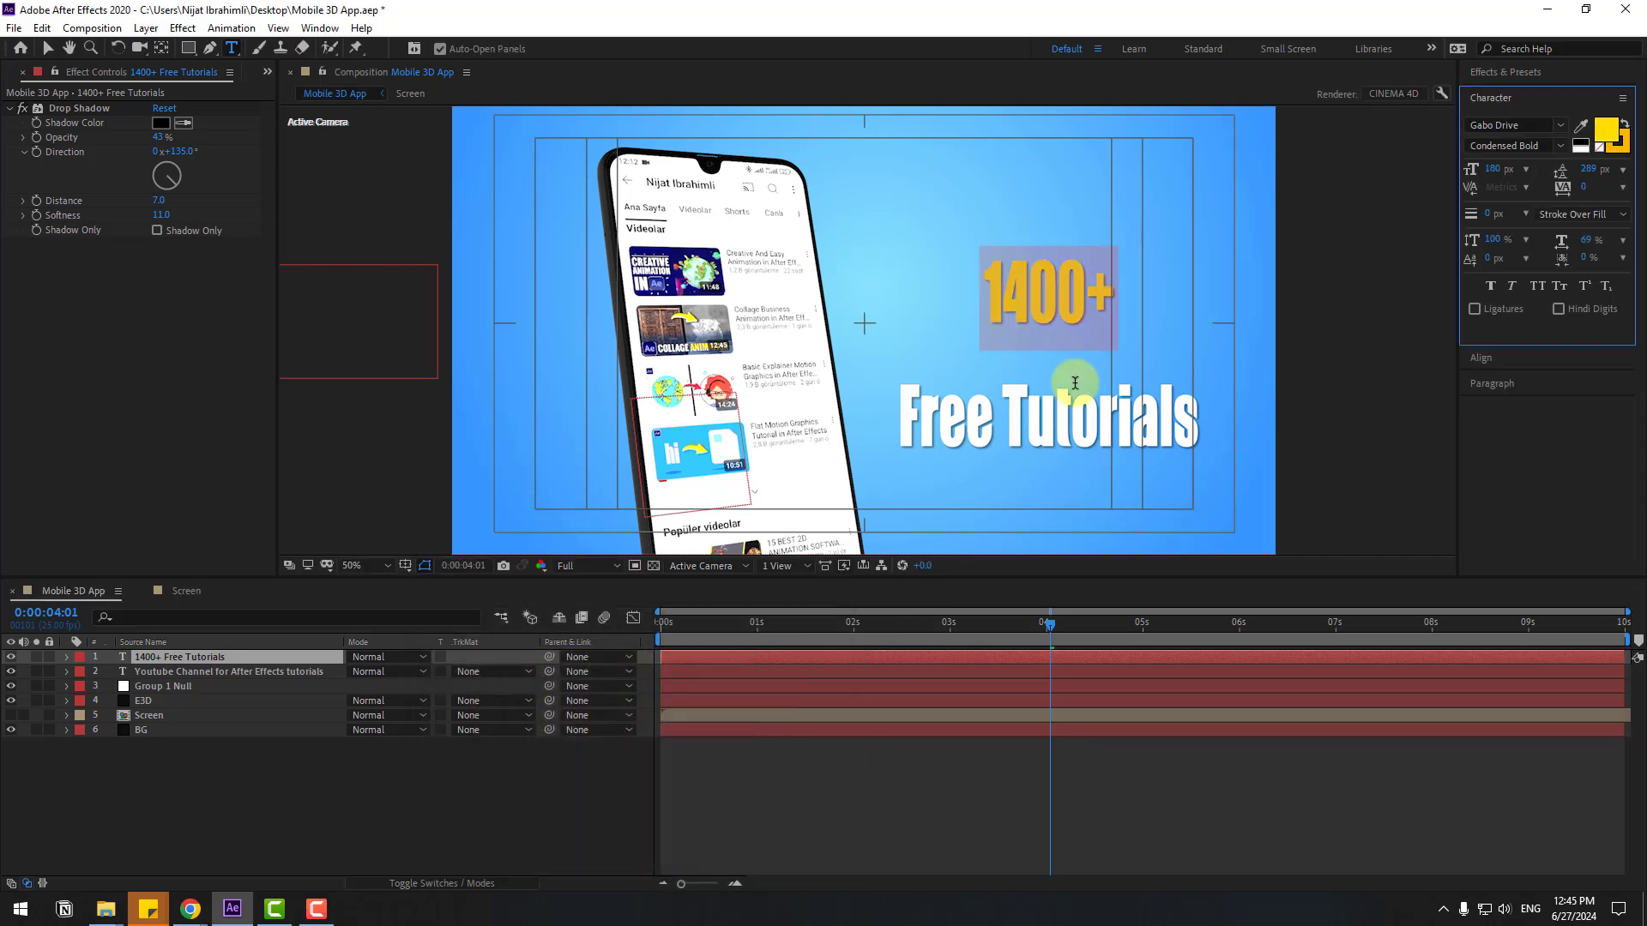
left_click(1090, 319)
left_click(50, 51)
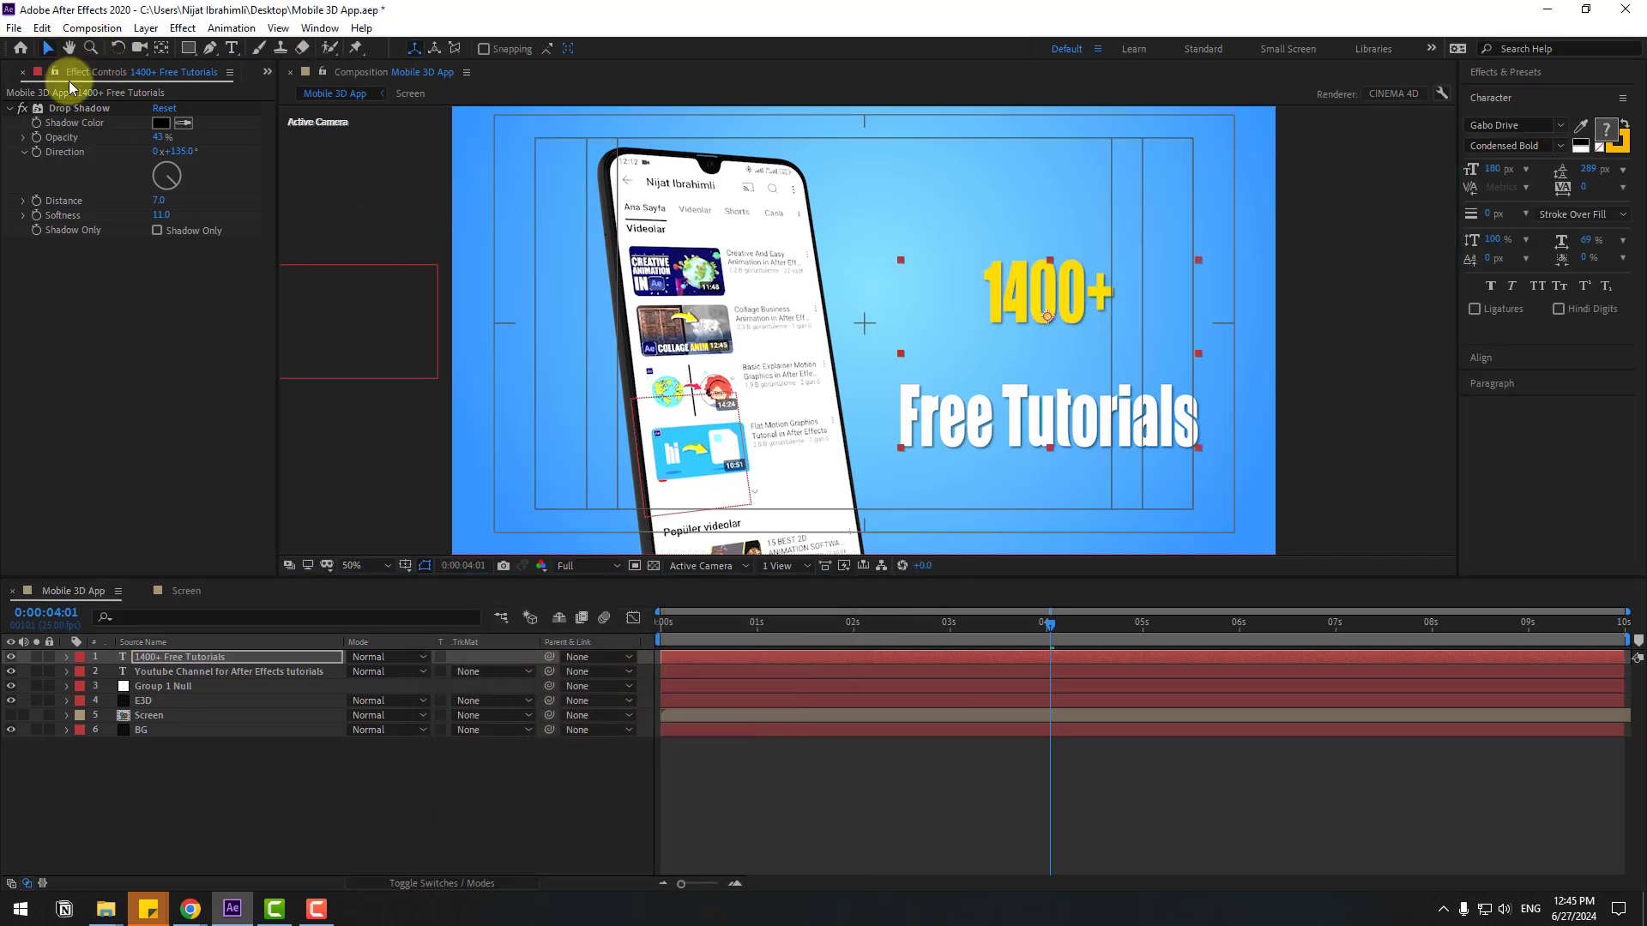
Copy the hex code of the yellow fill used on the original title's "for After Effects tutorials" line.
left_click_drag(702, 623, 754, 620)
left_click(214, 673)
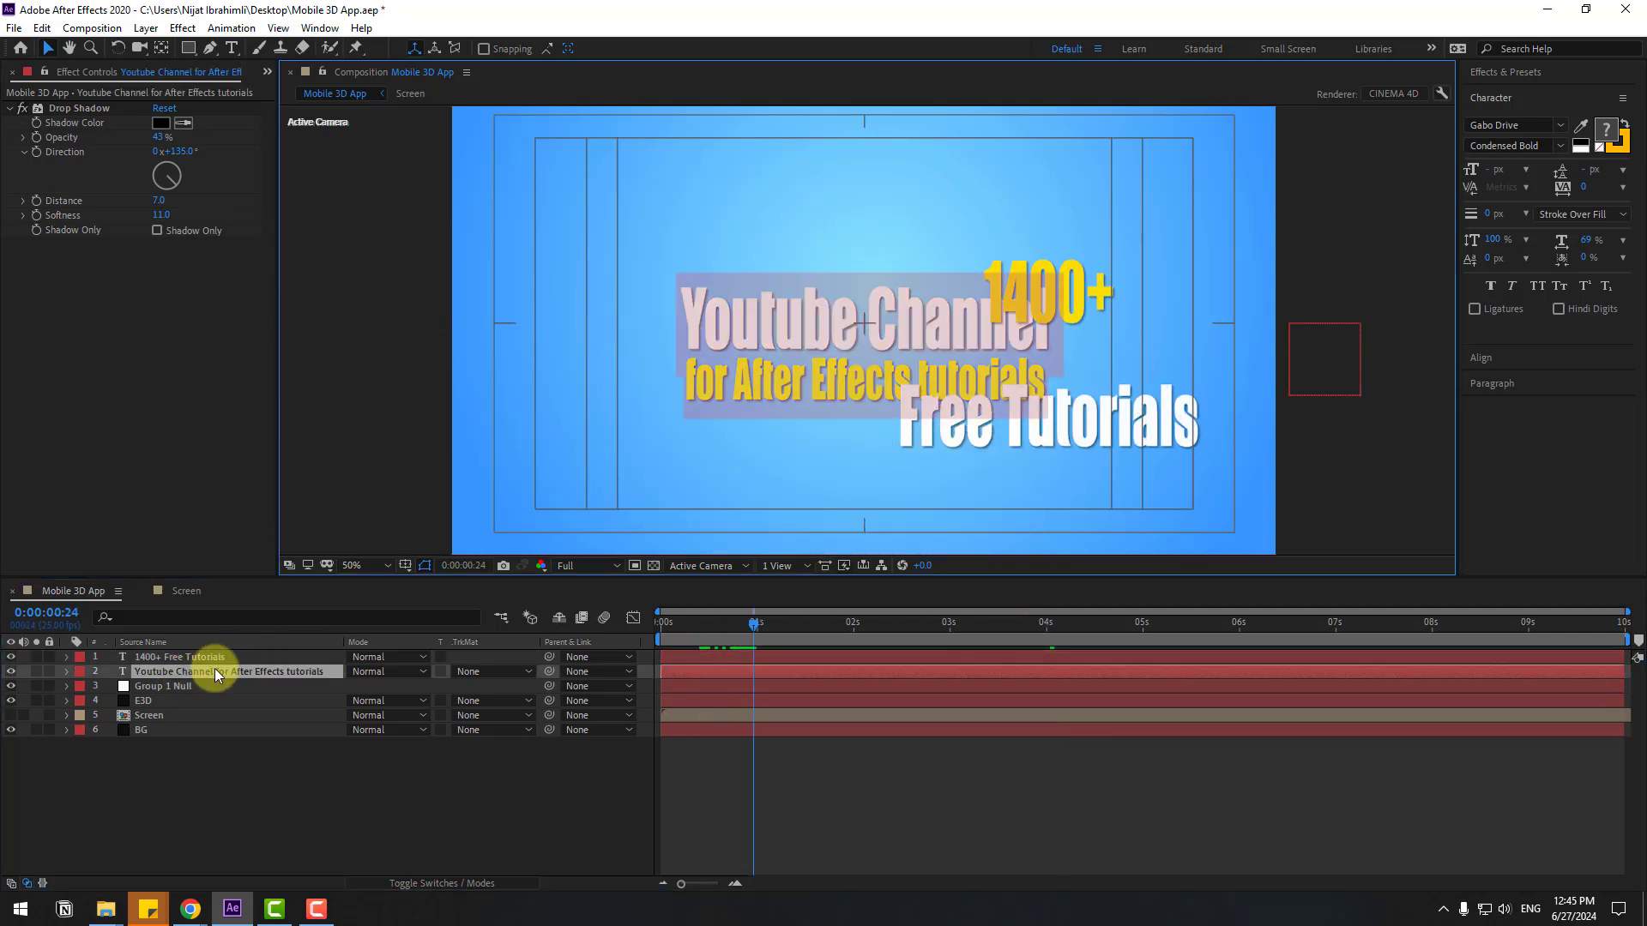
left_click(798, 399)
left_click_drag(750, 386, 1036, 378)
left_click(1609, 145)
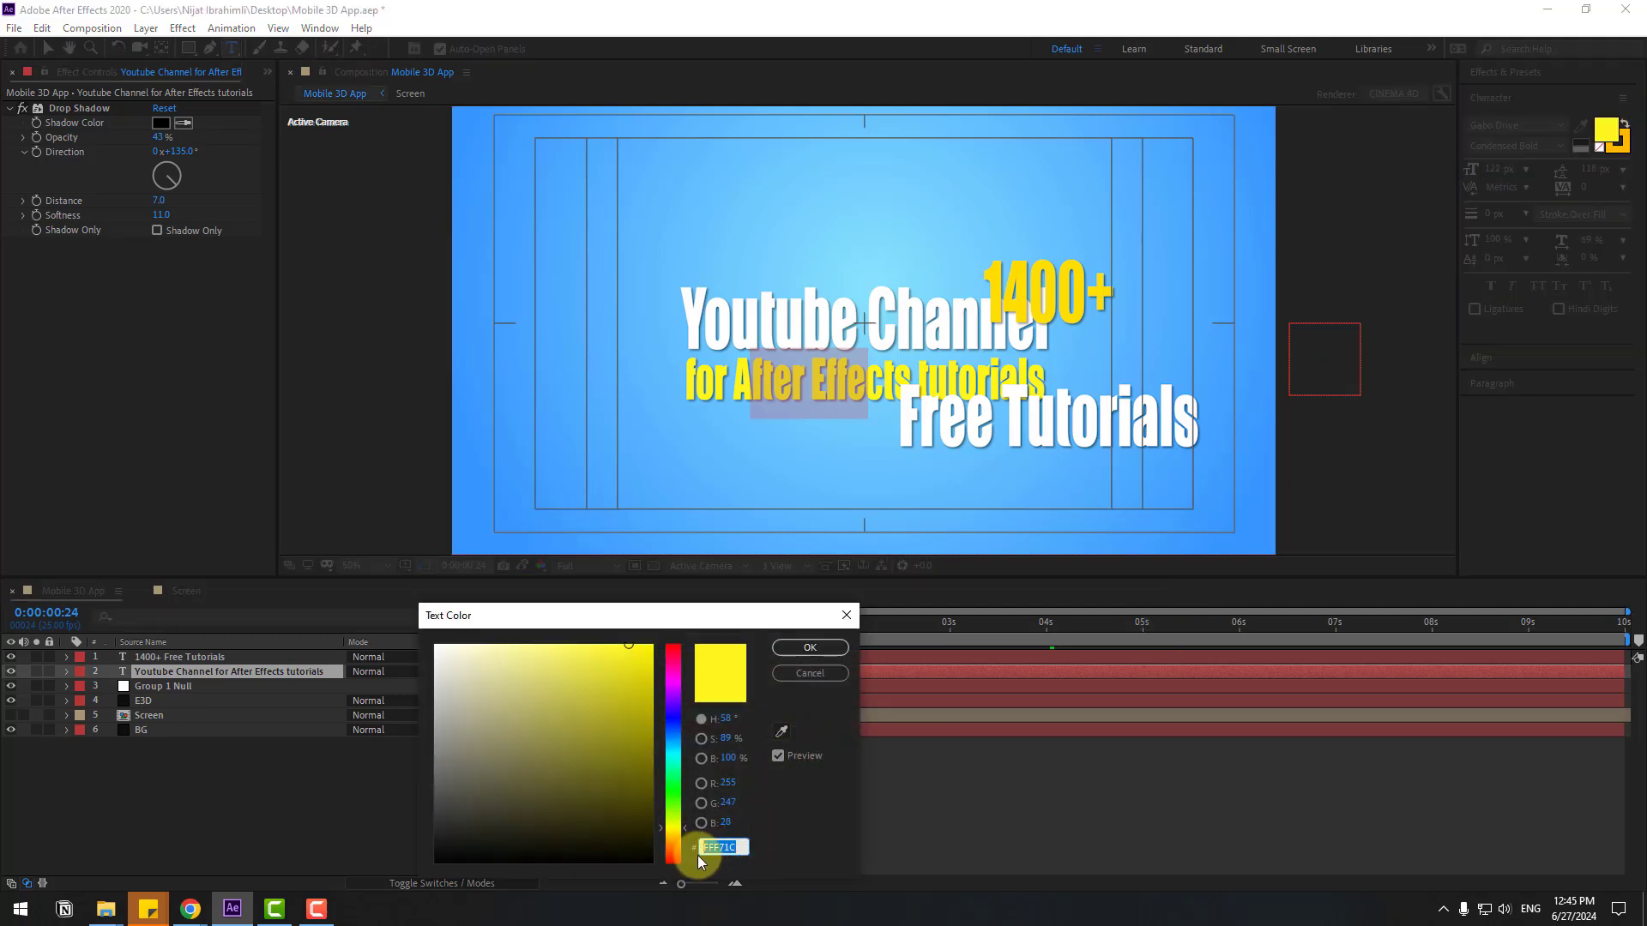
left_click(809, 648)
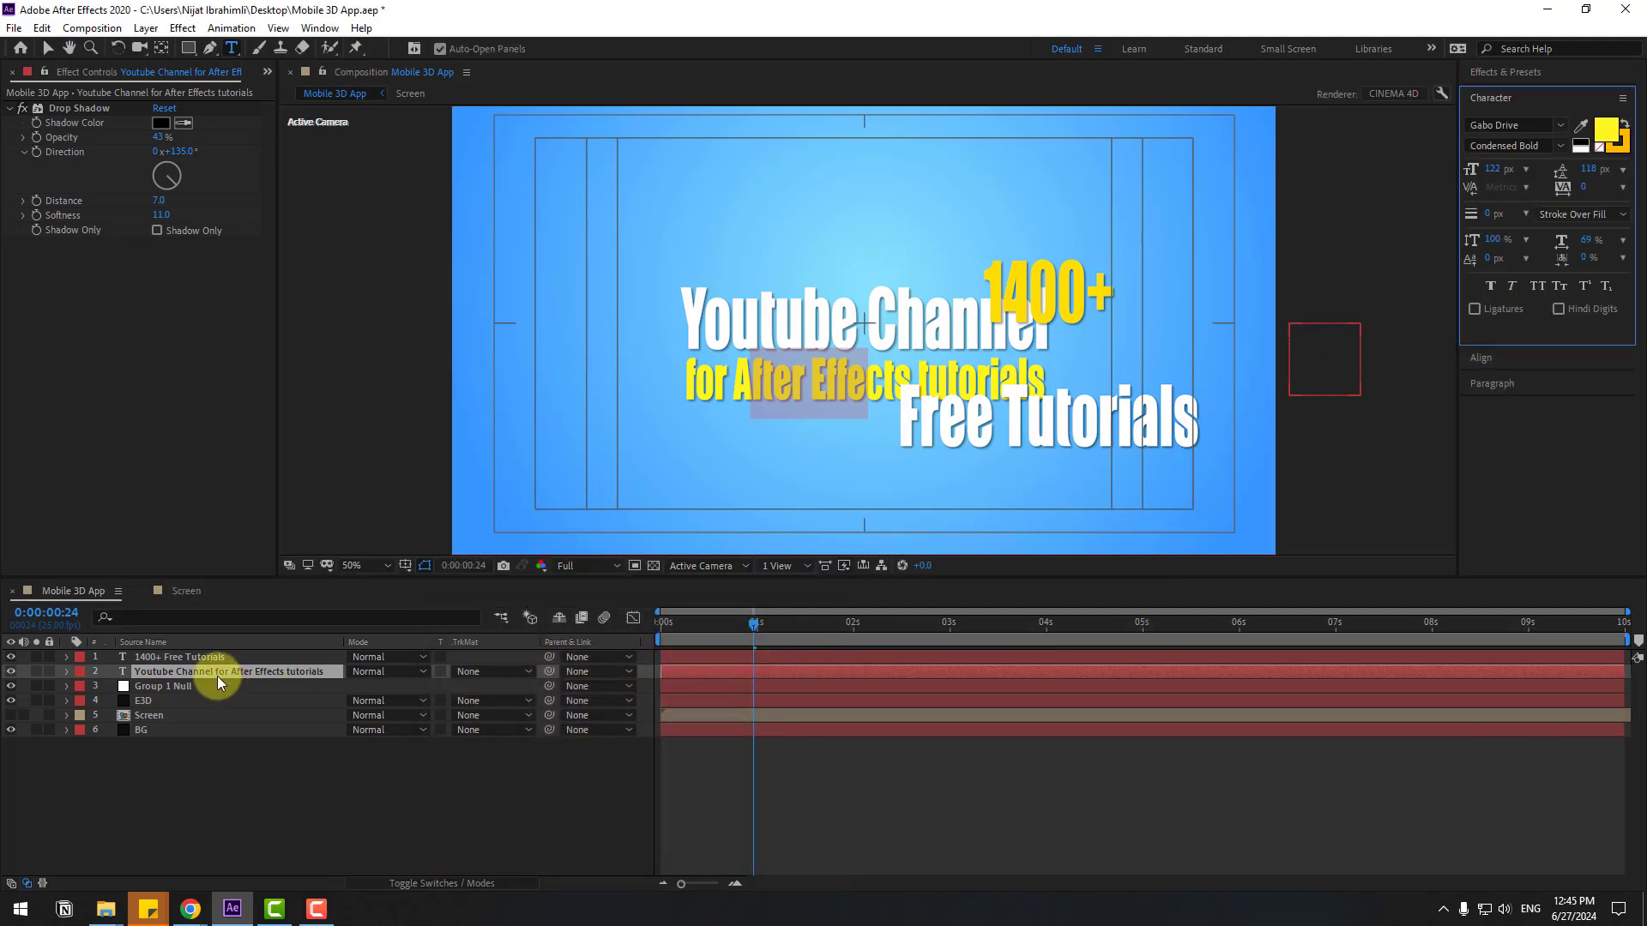
Make the "1400+ Free Tutorials" layer start at 0:00:02:22 and check it up to 0:00:04:21.
left_click(191, 657)
left_click_drag(753, 625, 940, 655)
left_click_drag(896, 624, 1127, 623)
Set the fill color of the "1400+" line to FFF71C.
left_click(1046, 417)
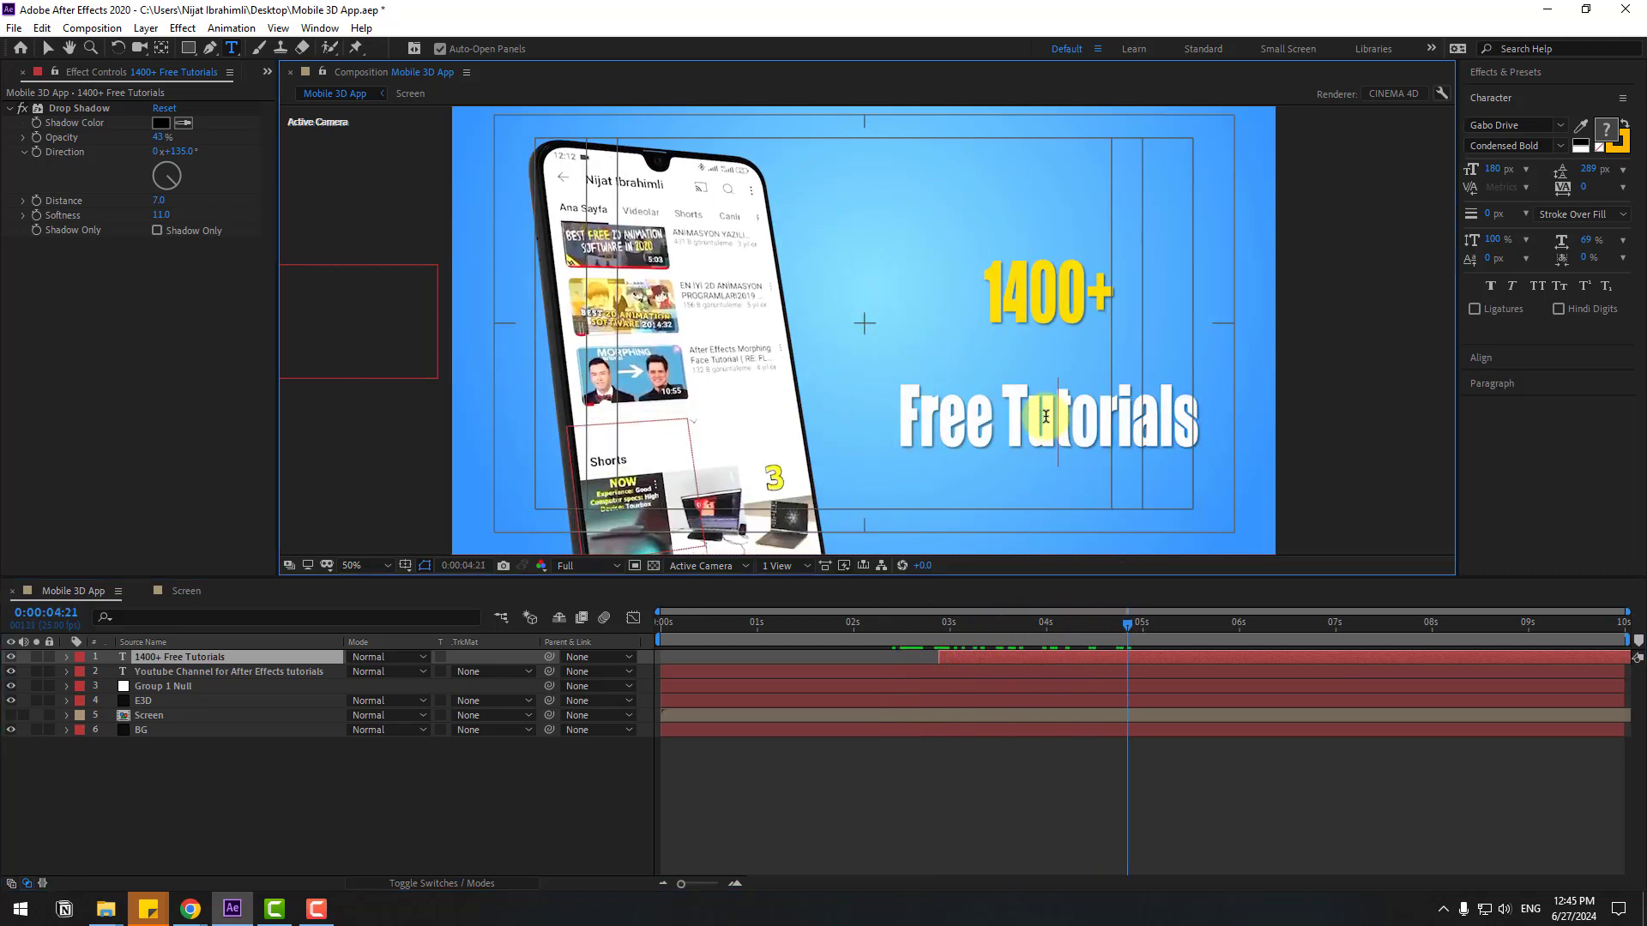
left_click(997, 287, "shift")
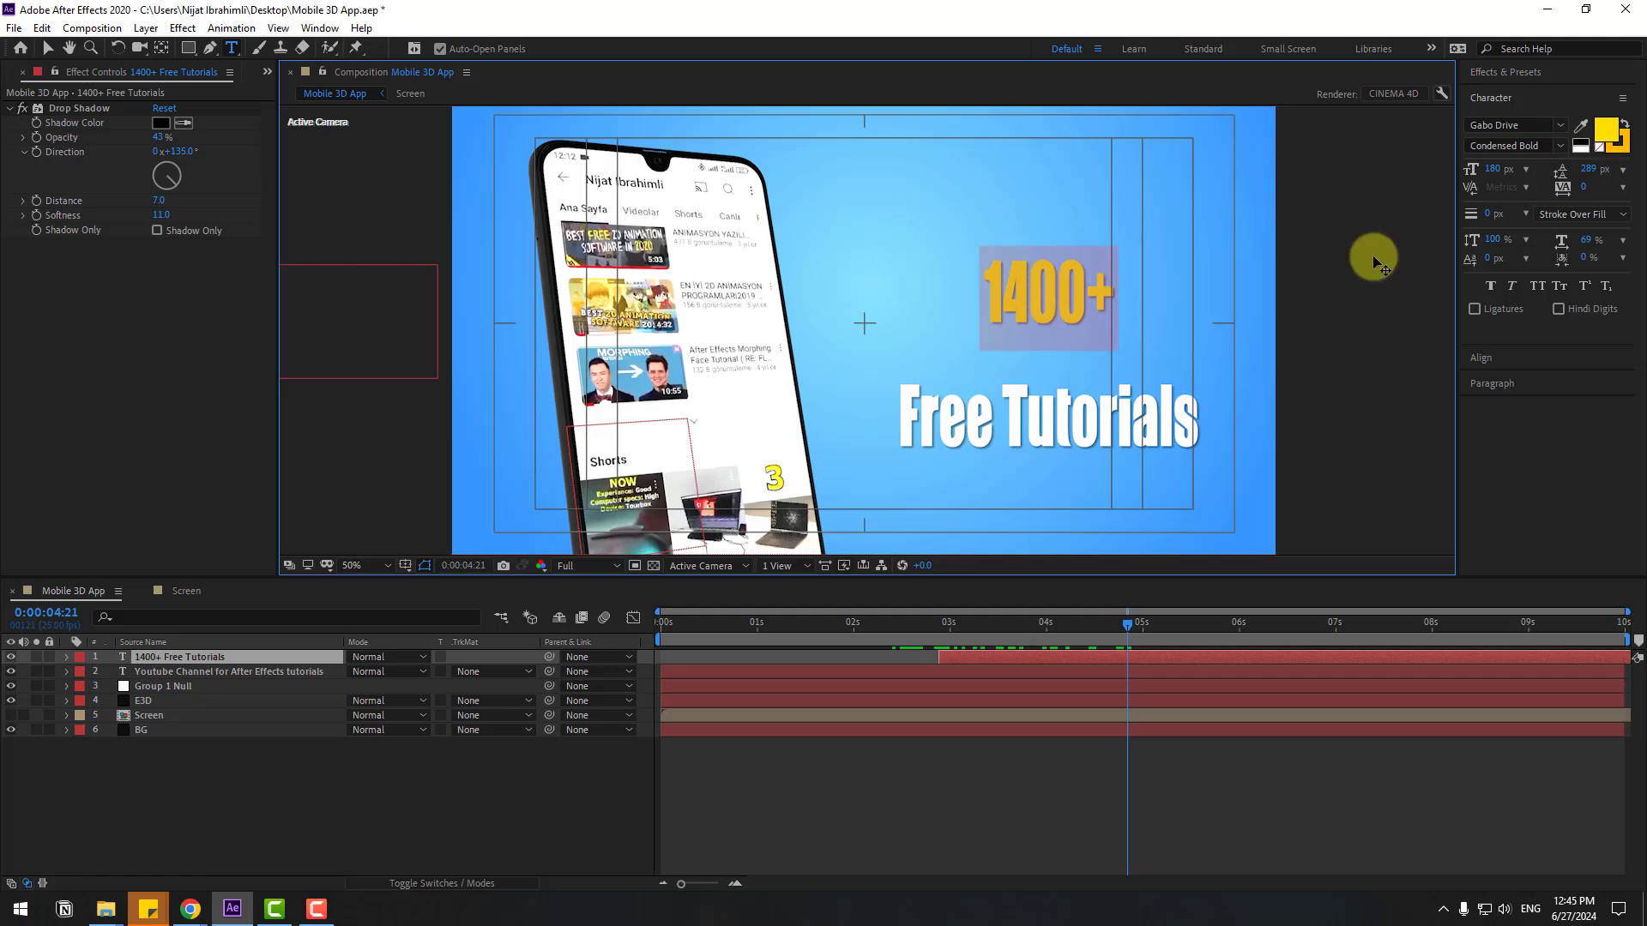
left_click(1604, 131)
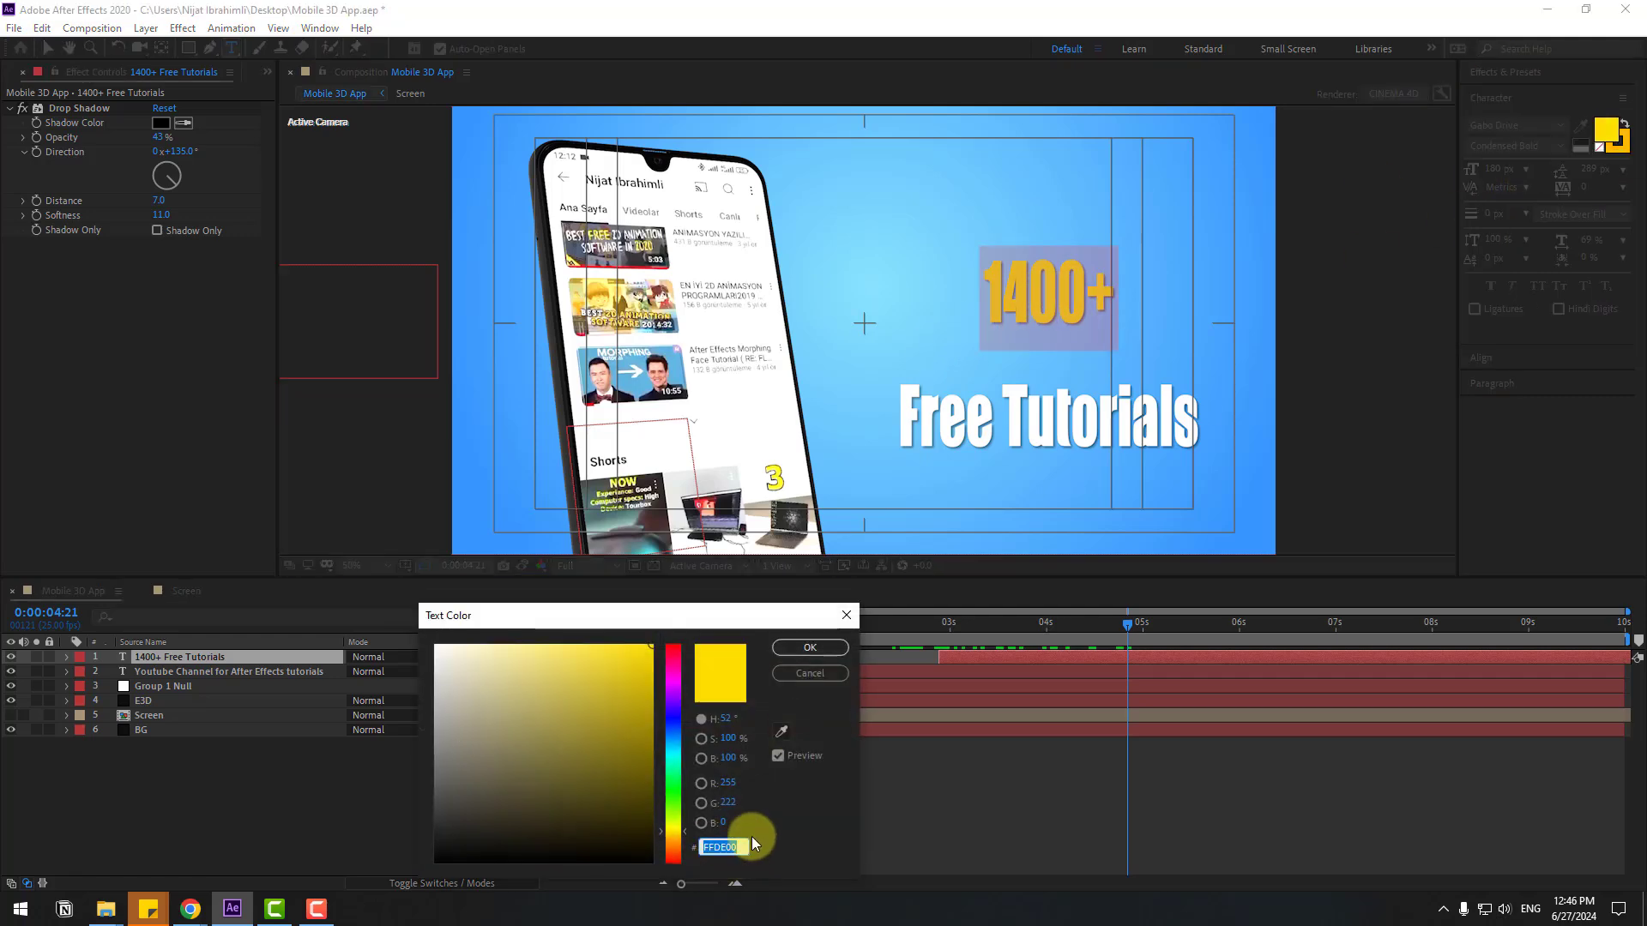
type("FFF71C")
left_click(789, 650)
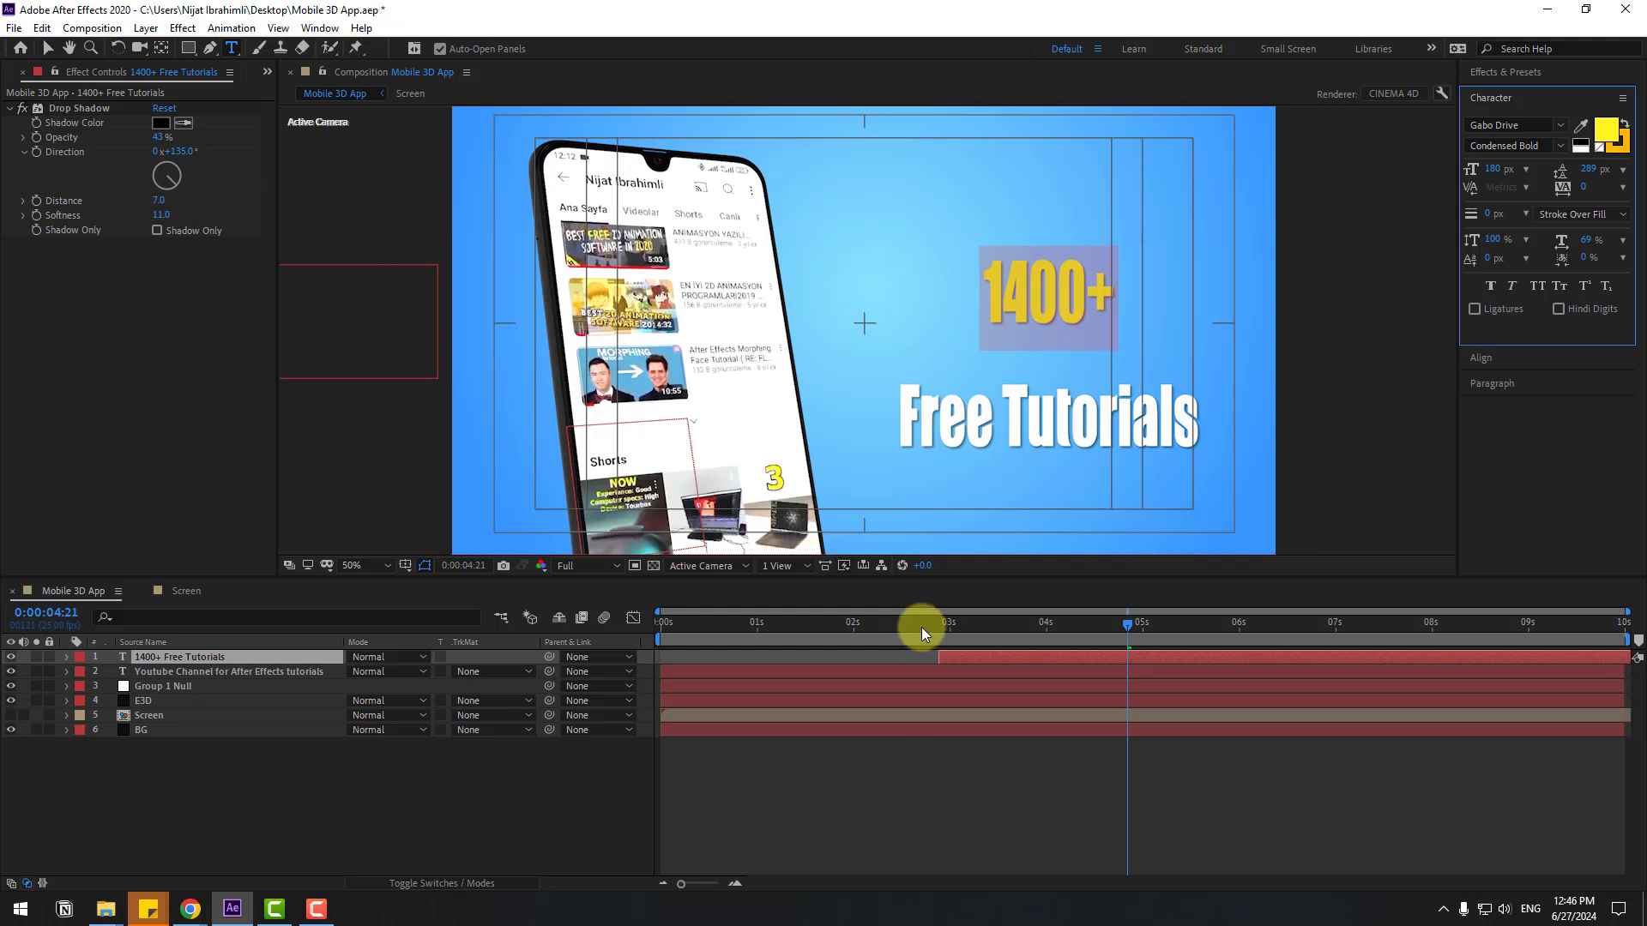
Reduce the line spacing of the whole "1400+ Free Tutorials" text to 192 px.
left_click_drag(921, 626, 1160, 620)
double_click(1084, 429)
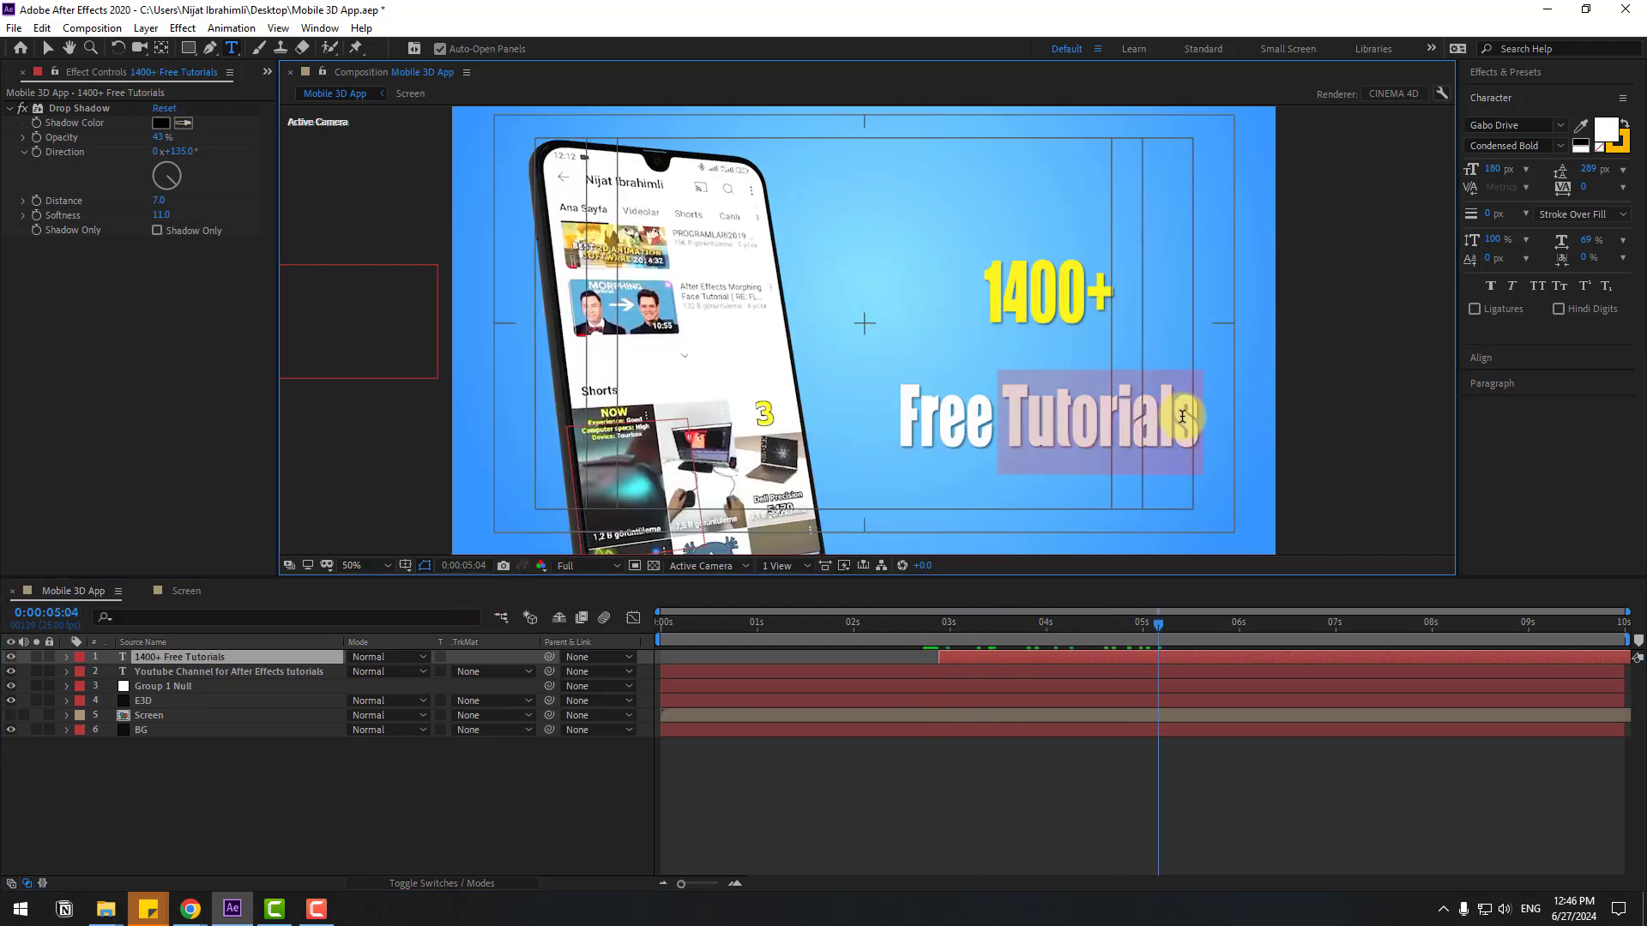
left_click_drag(1182, 416, 937, 287)
left_click_drag(1563, 169, 1513, 176)
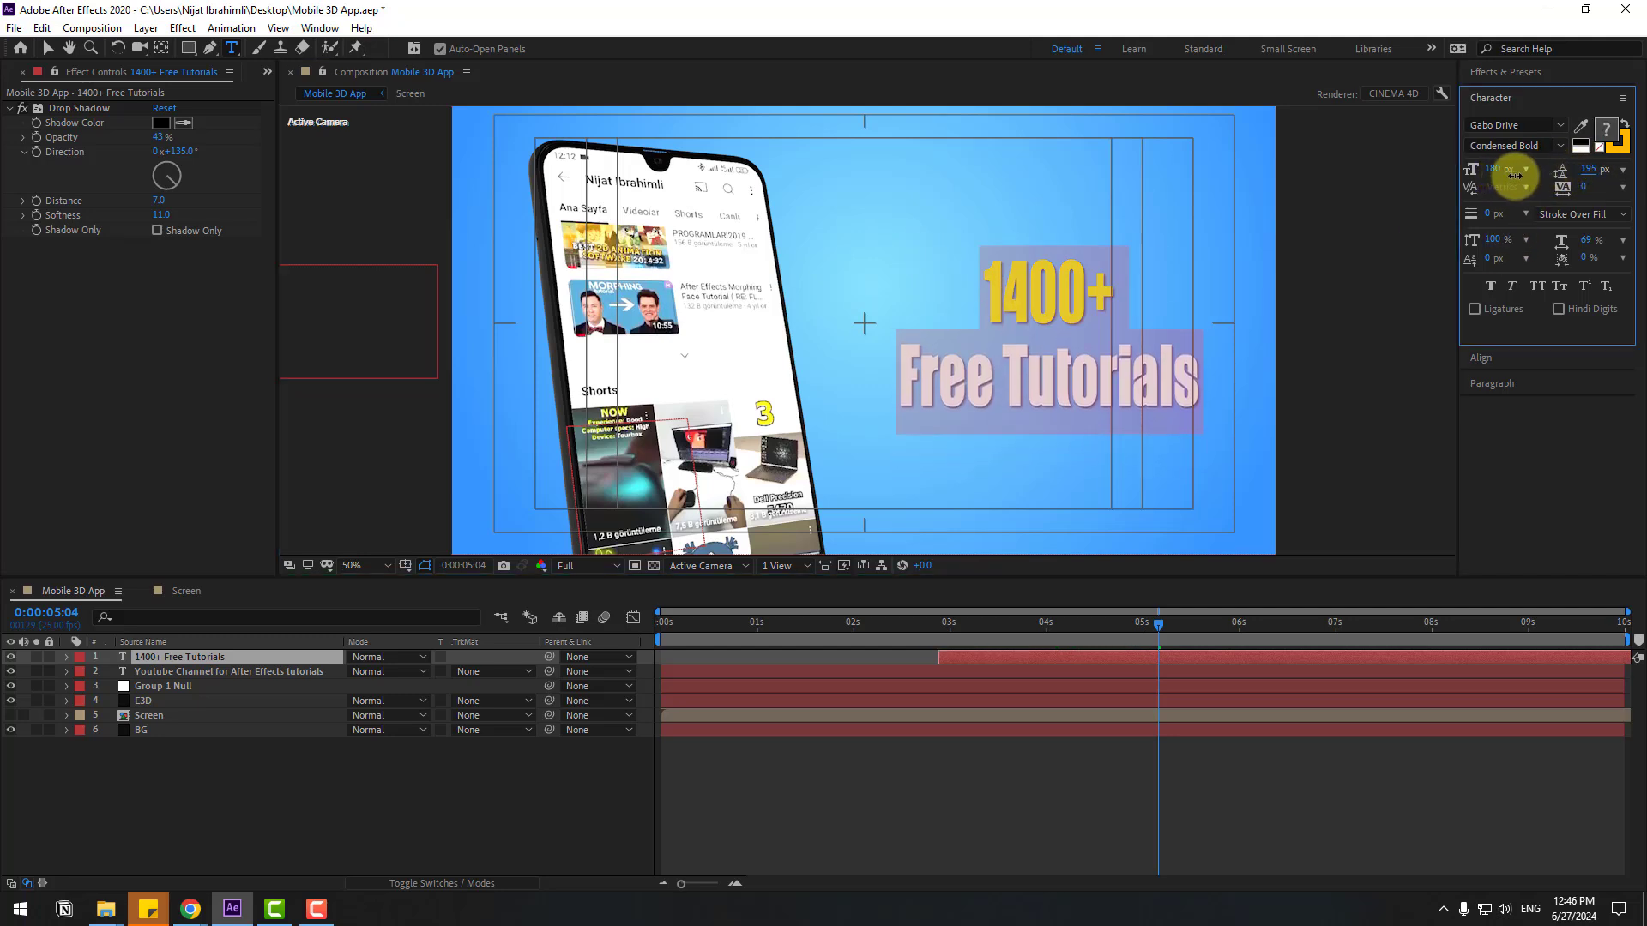
left_click(1016, 375)
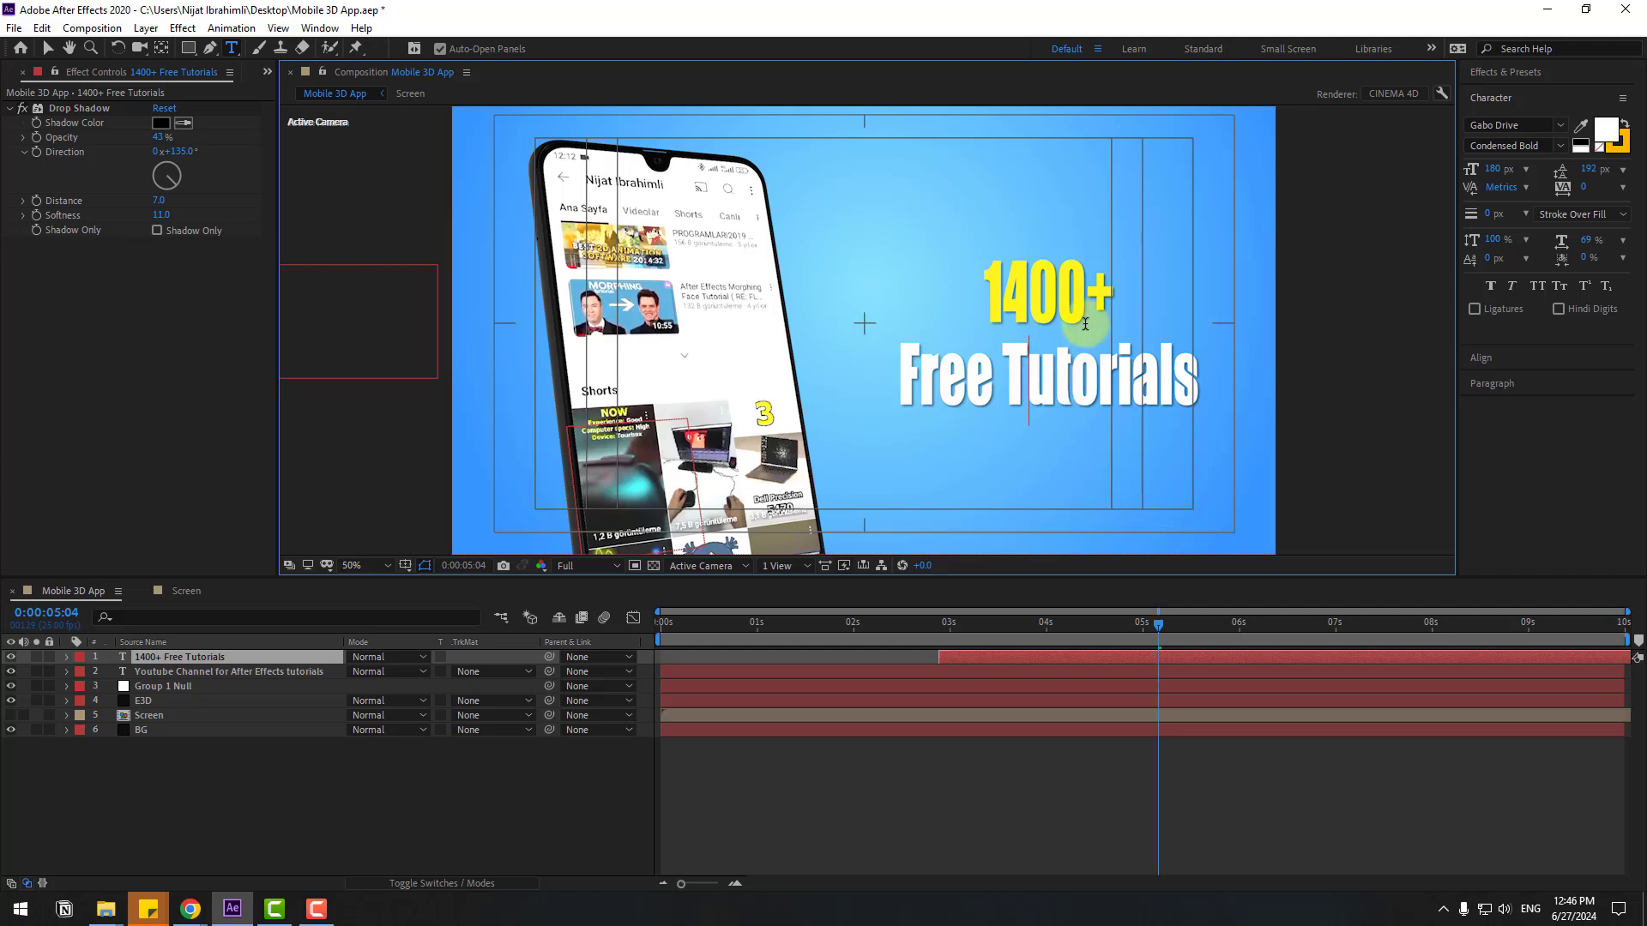
Enlarge the font size of the "1400+" line so it is clearly bigger than "Free Tutorials".
left_click_drag(974, 292, 1115, 293)
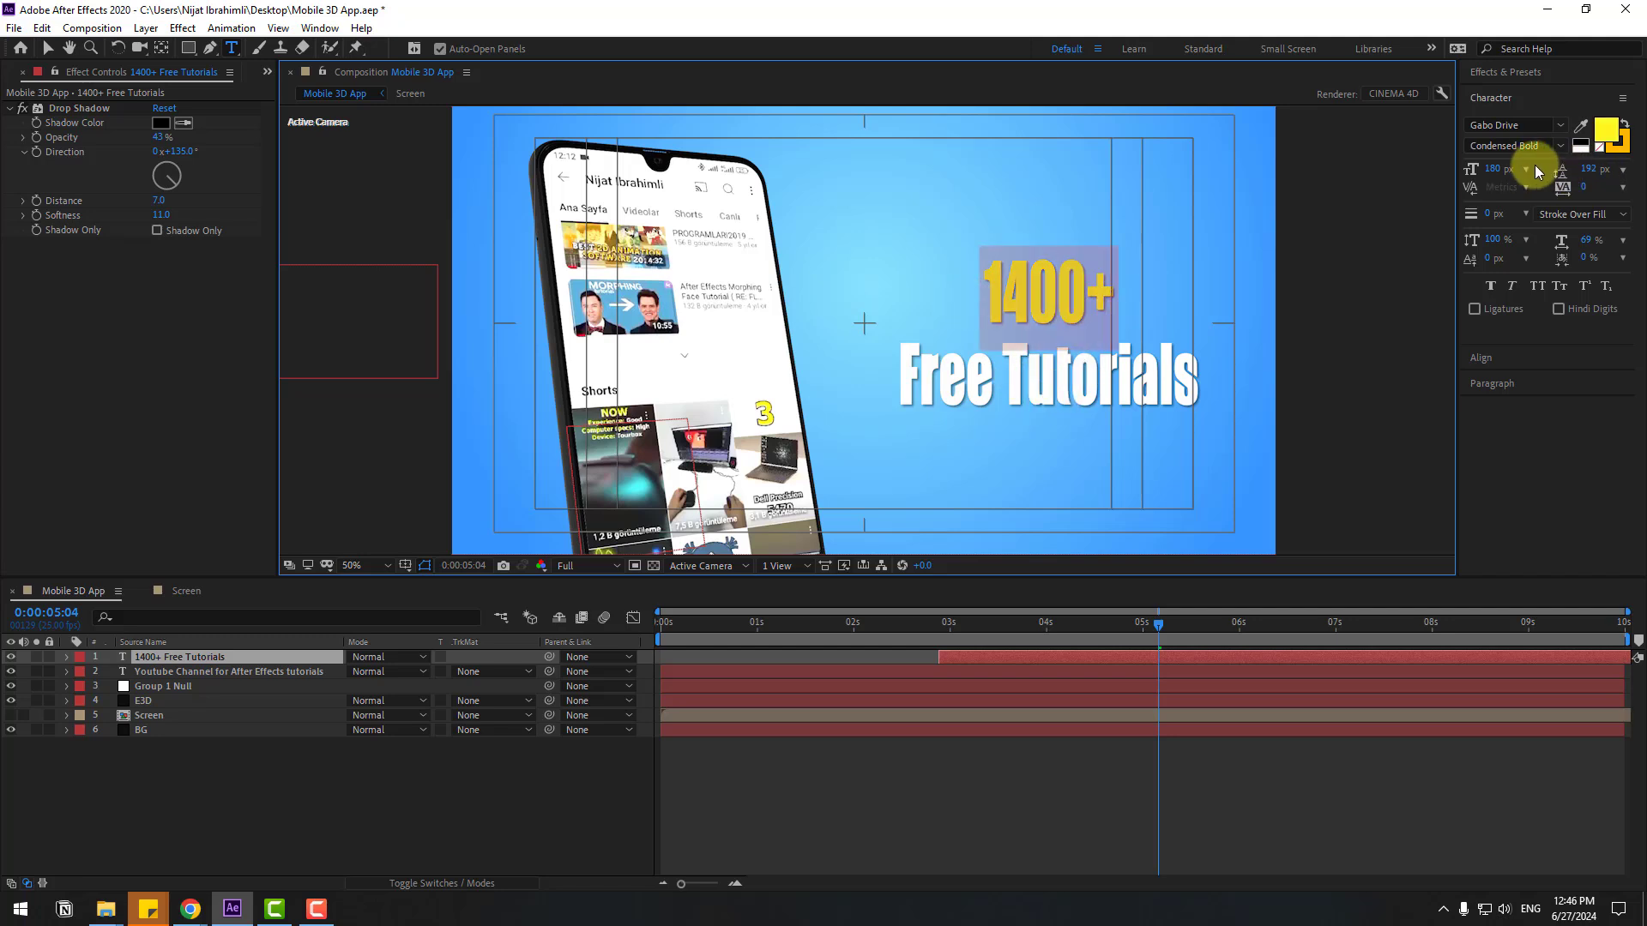
mouse_move(1492, 169)
left_mouse_down()
mouse_move(1593, 137)
mouse_move(1514, 176)
left_mouse_up()
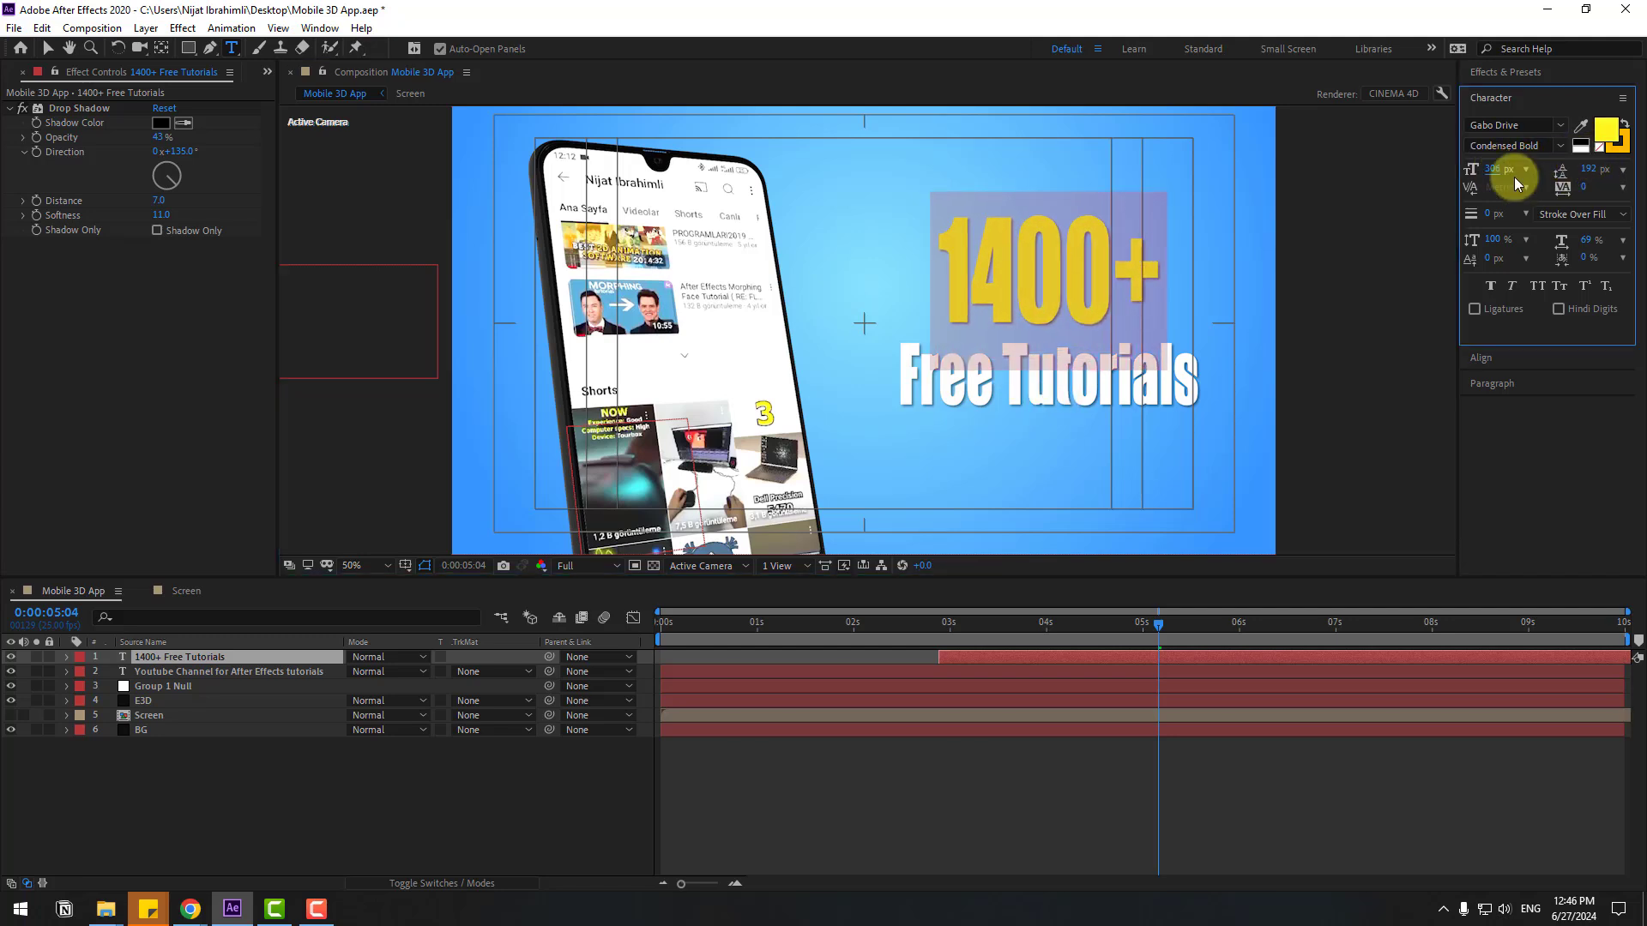
left_click(1083, 304)
left_click(48, 48)
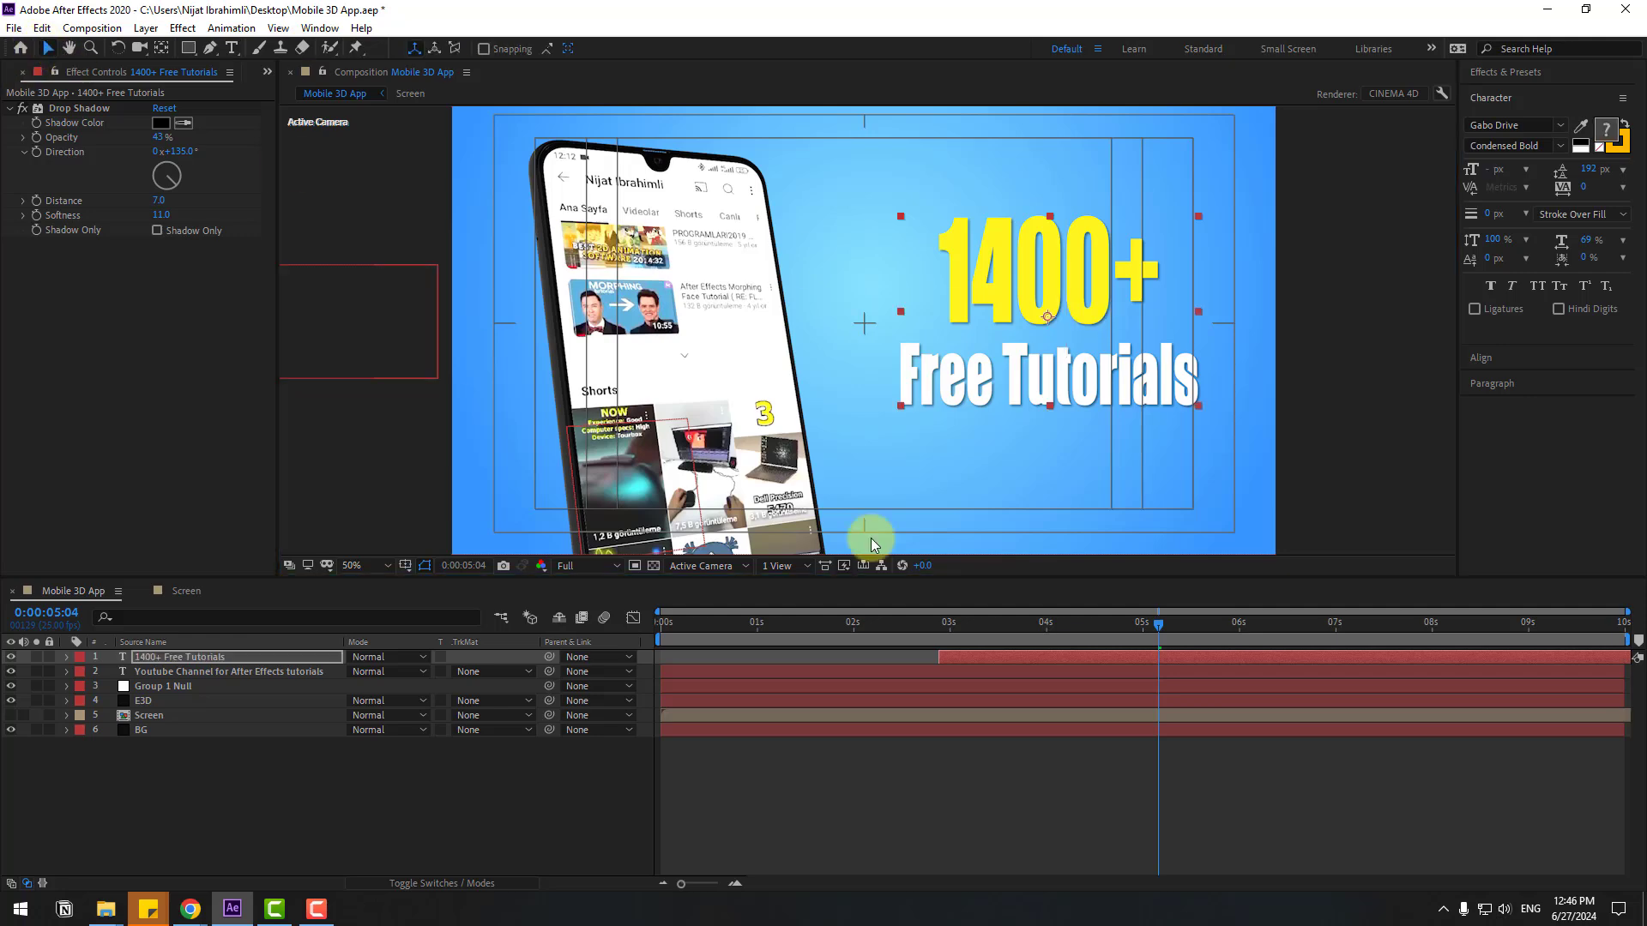
Add a Position keyframe to the "1400+ Free Tutorials" layer at its start, 0:00:02:22.
left_click(932, 621)
mouse_move(930, 621)
left_mouse_down()
mouse_move(1005, 622)
mouse_move(825, 620)
mouse_move(957, 619)
mouse_move(939, 615)
left_mouse_up()
key("p")
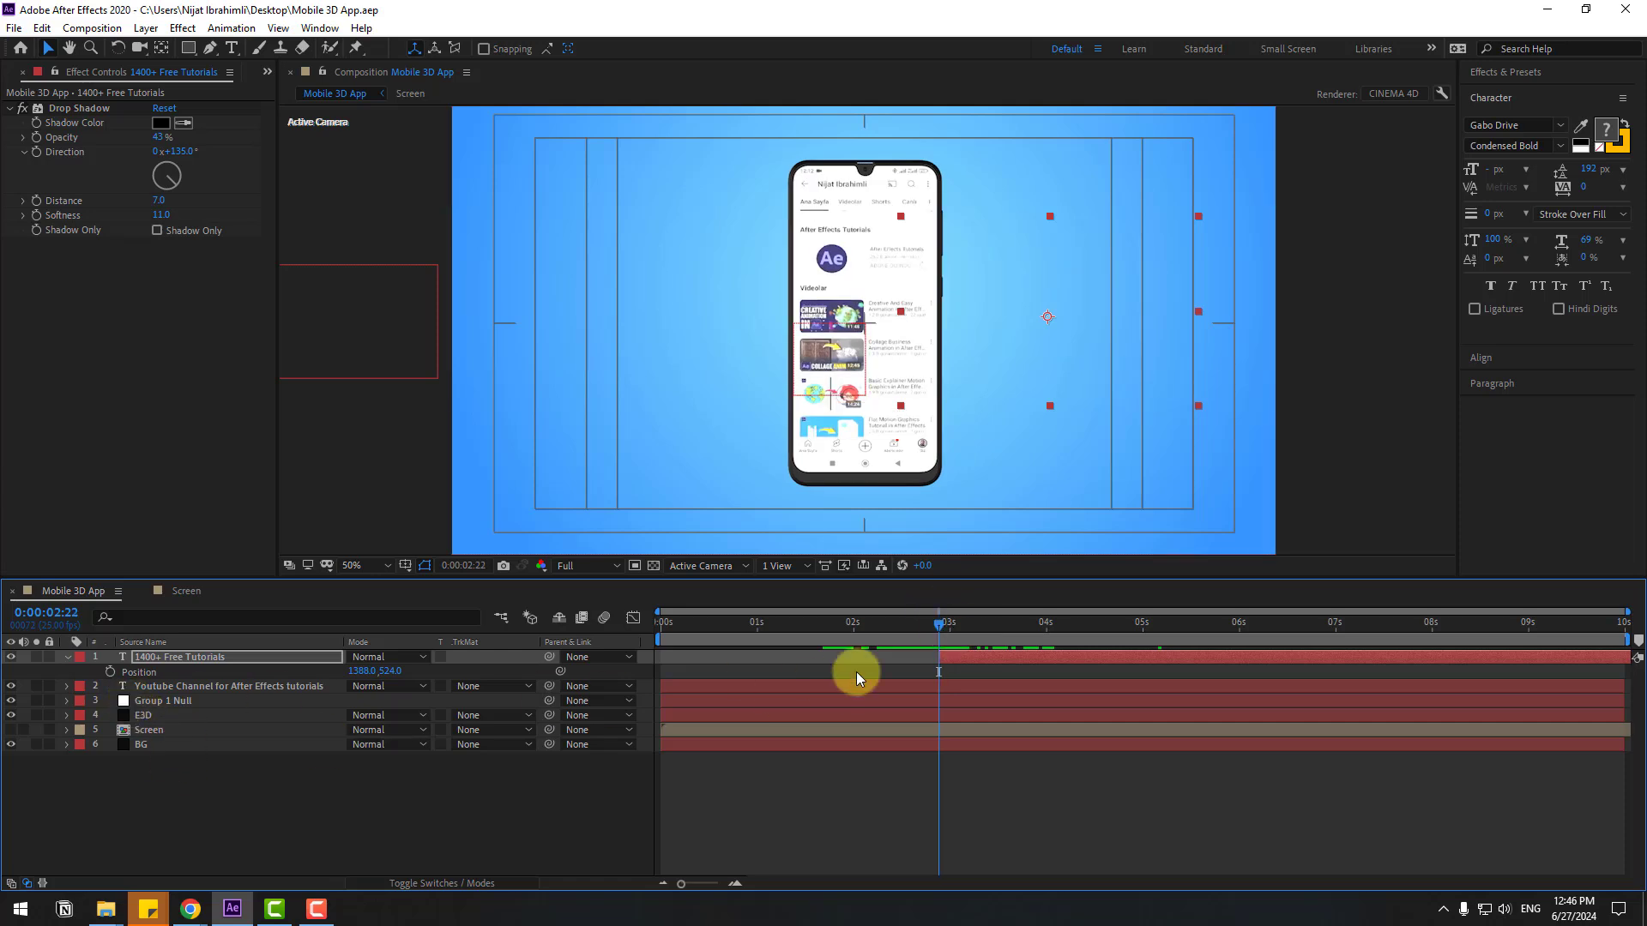
left_click(110, 672)
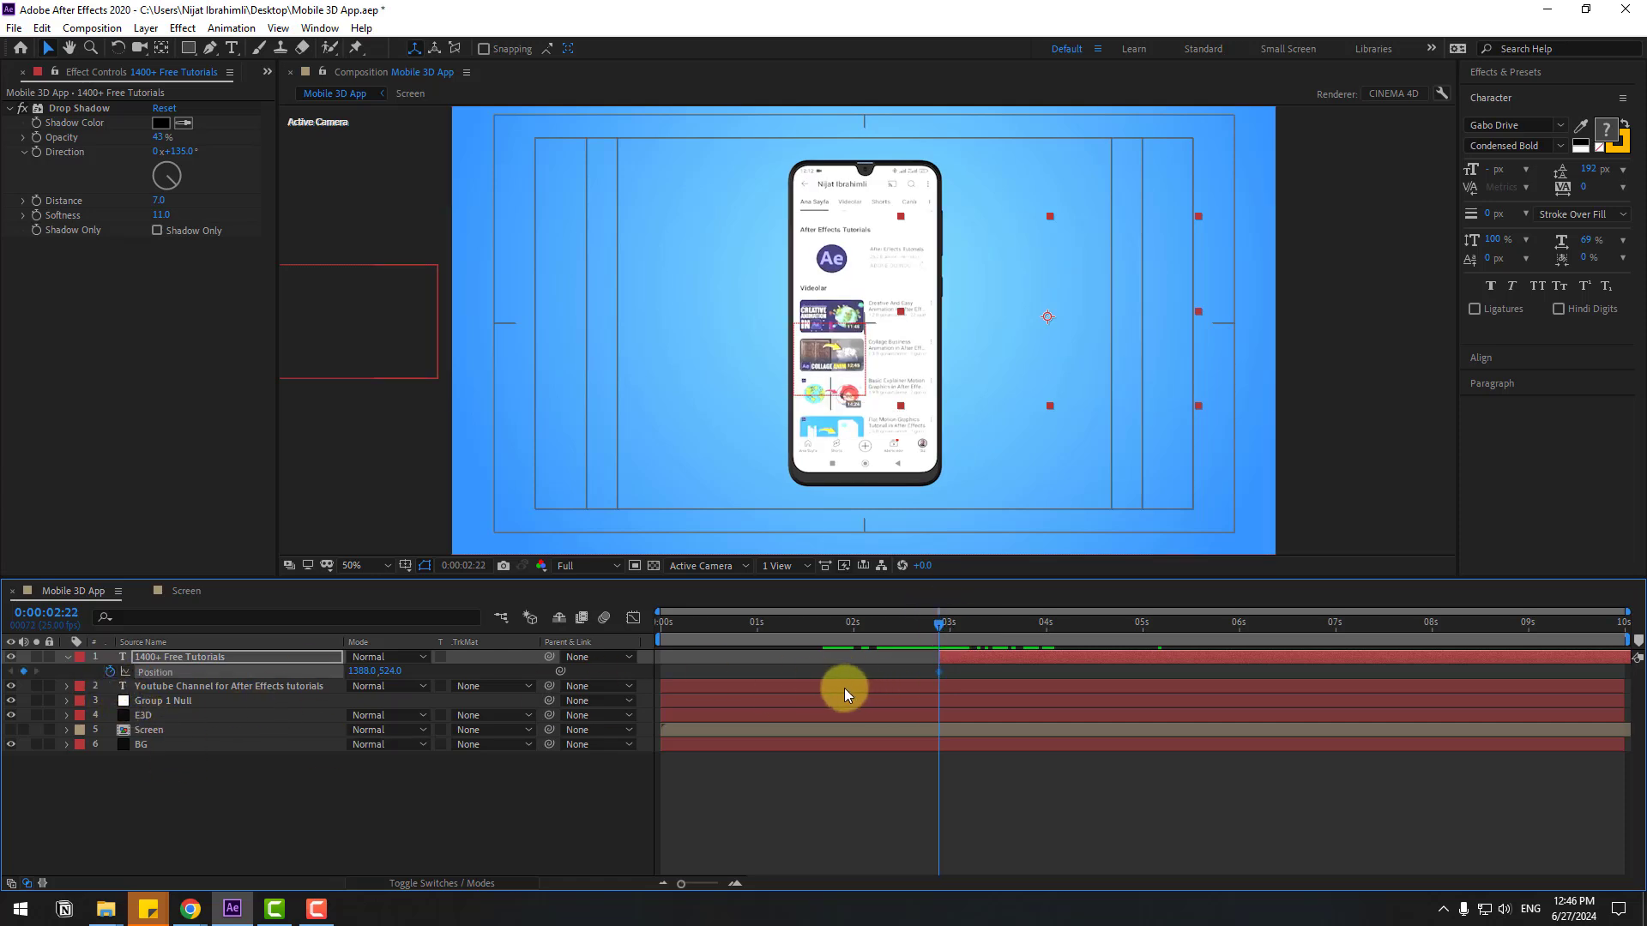
Remove the text layer's Opacity keyframes, set Opacity to 100% and place the text outside the frame at Position 2281, 524.
key("shift+t")
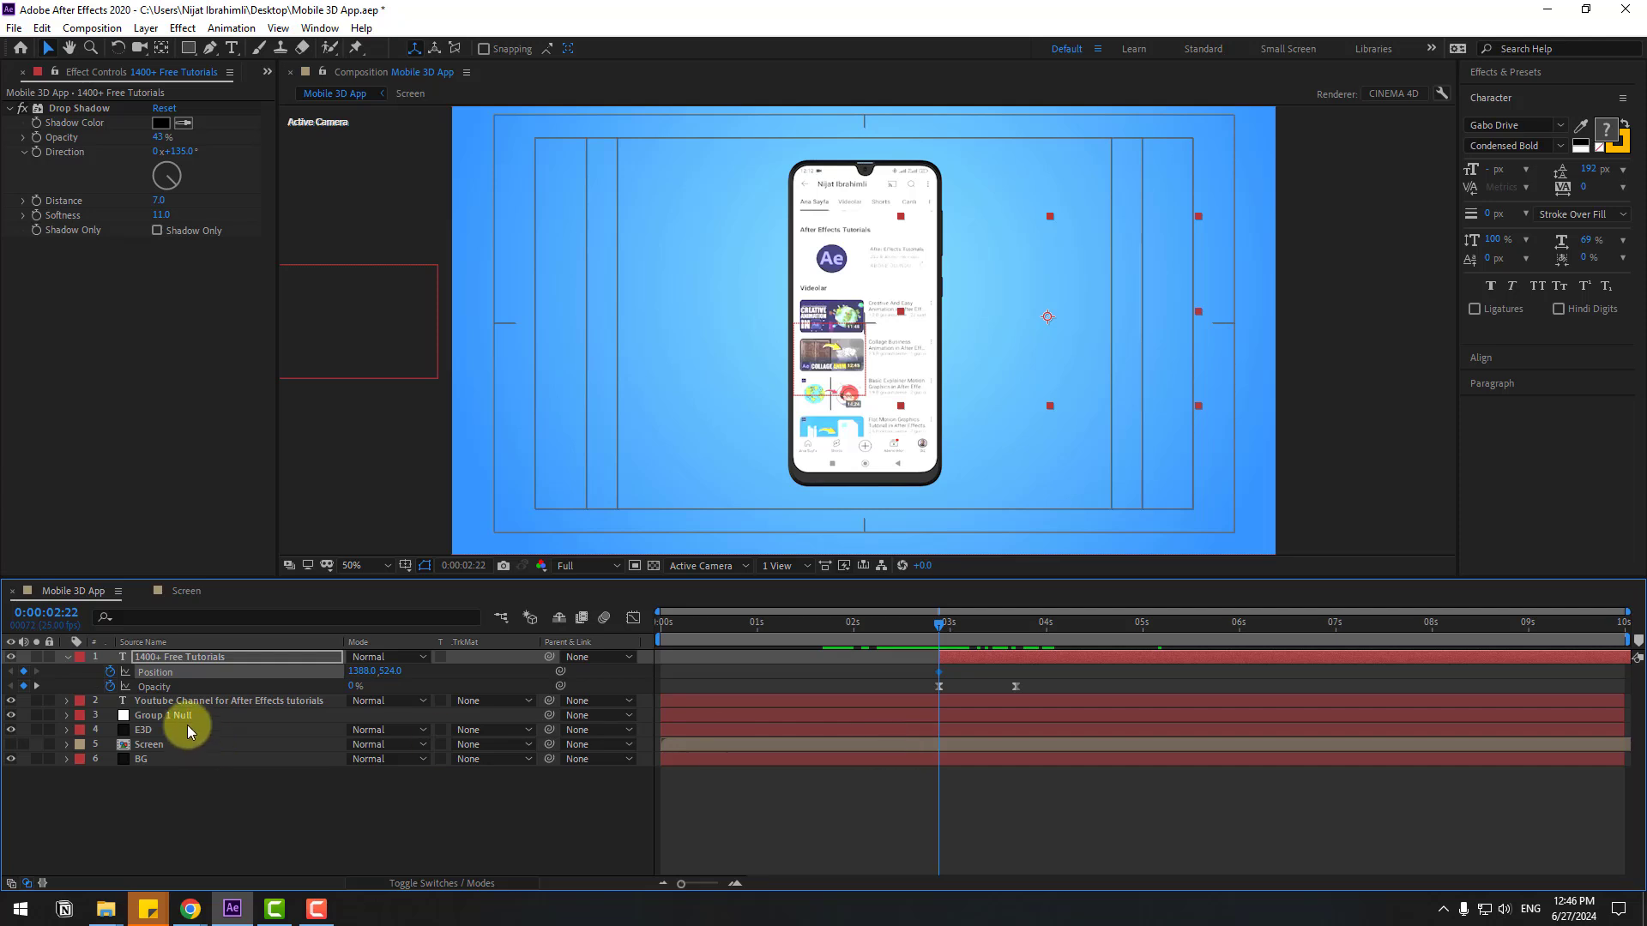
left_click(109, 686)
left_click_drag(352, 686, 1130, 680)
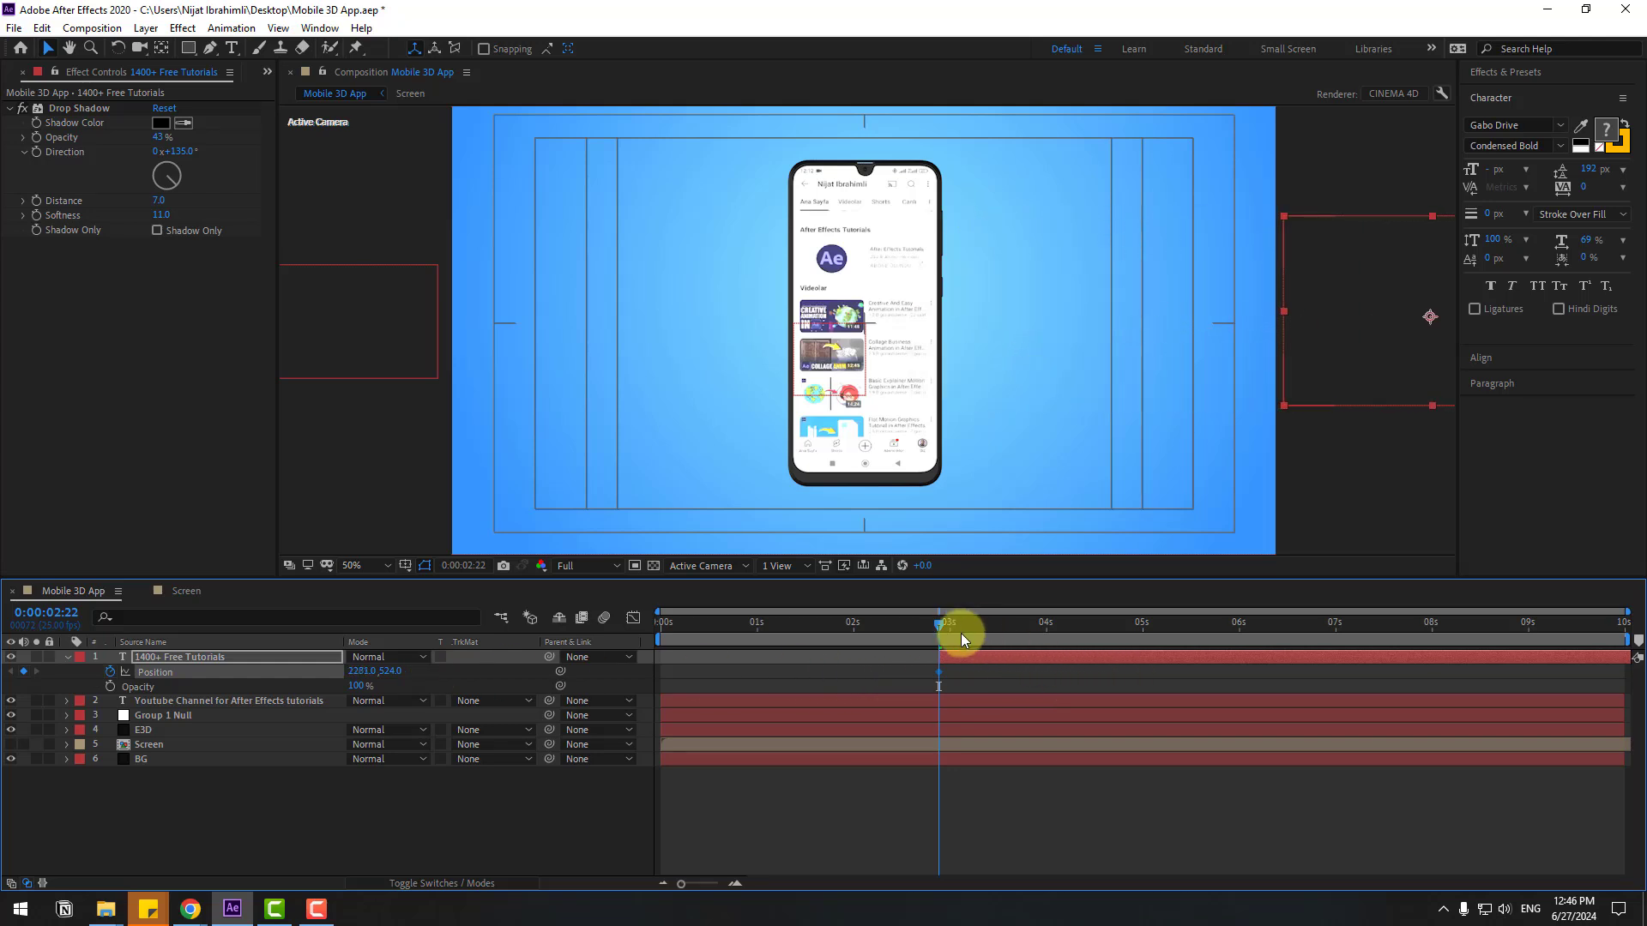
At 0:00:04:07, set the "1400+ Free Tutorials" layer's Position to 1341, 524 so it slides in beside the phone.
left_click_drag(938, 624, 1074, 627)
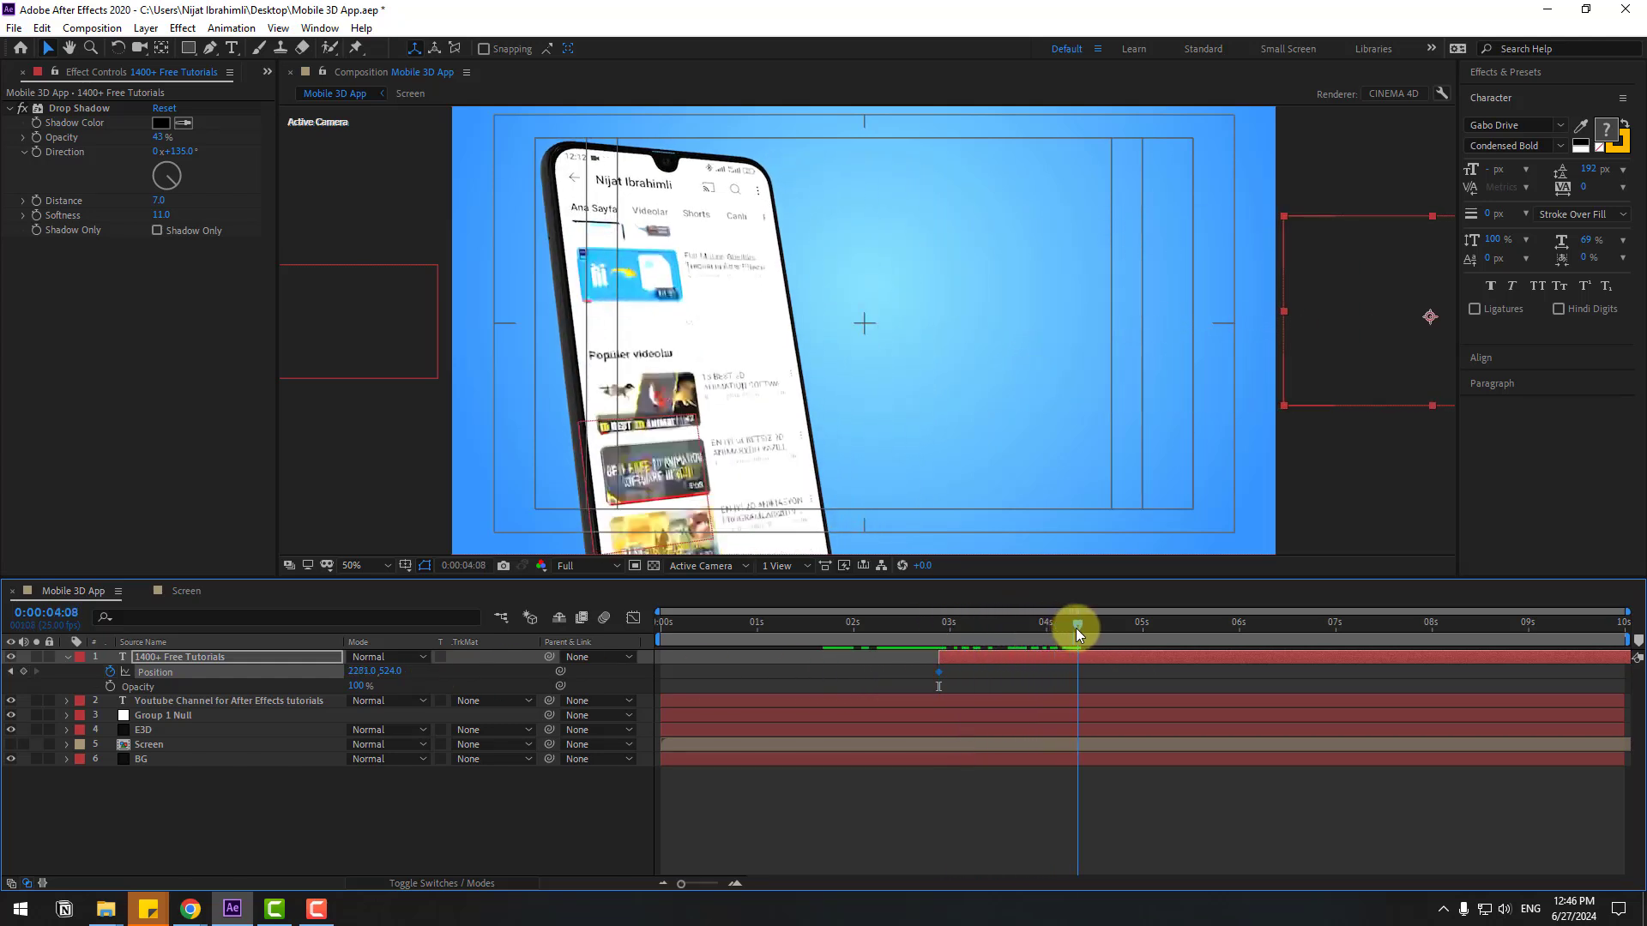
left_click_drag(364, 675, 279, 665)
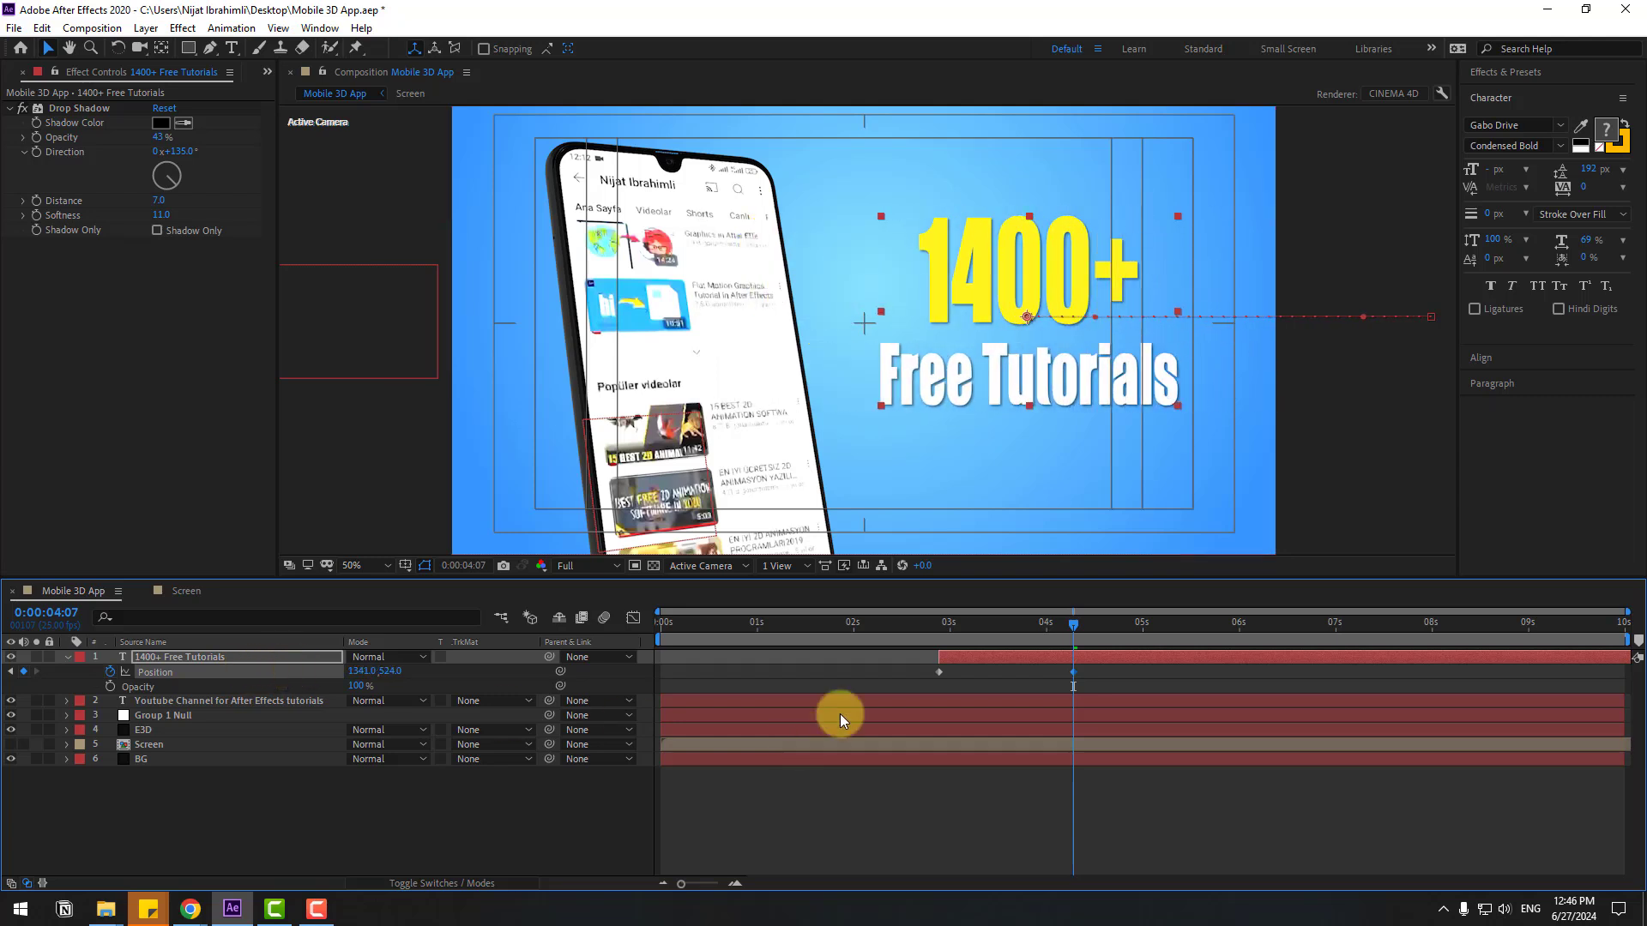
Apply Easy Ease to the "1400+ Free Tutorials" Position keyframes and shift the layer to start a little after 3 s.
right_click(938, 671)
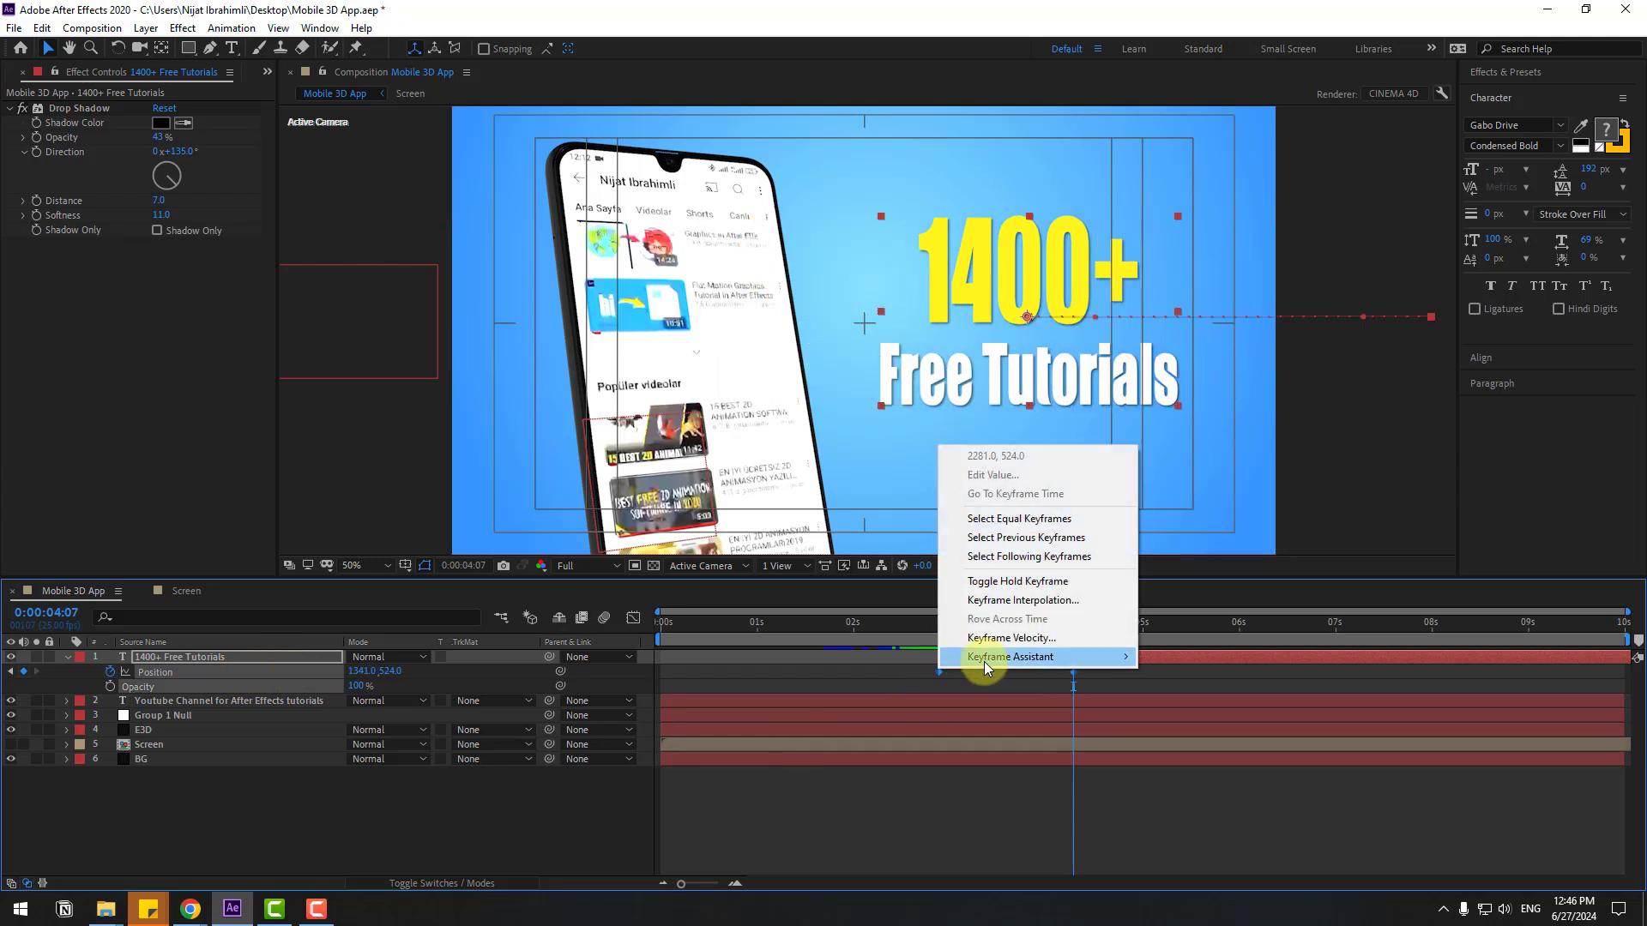
mouse_move(1012, 657)
left_click(1184, 713)
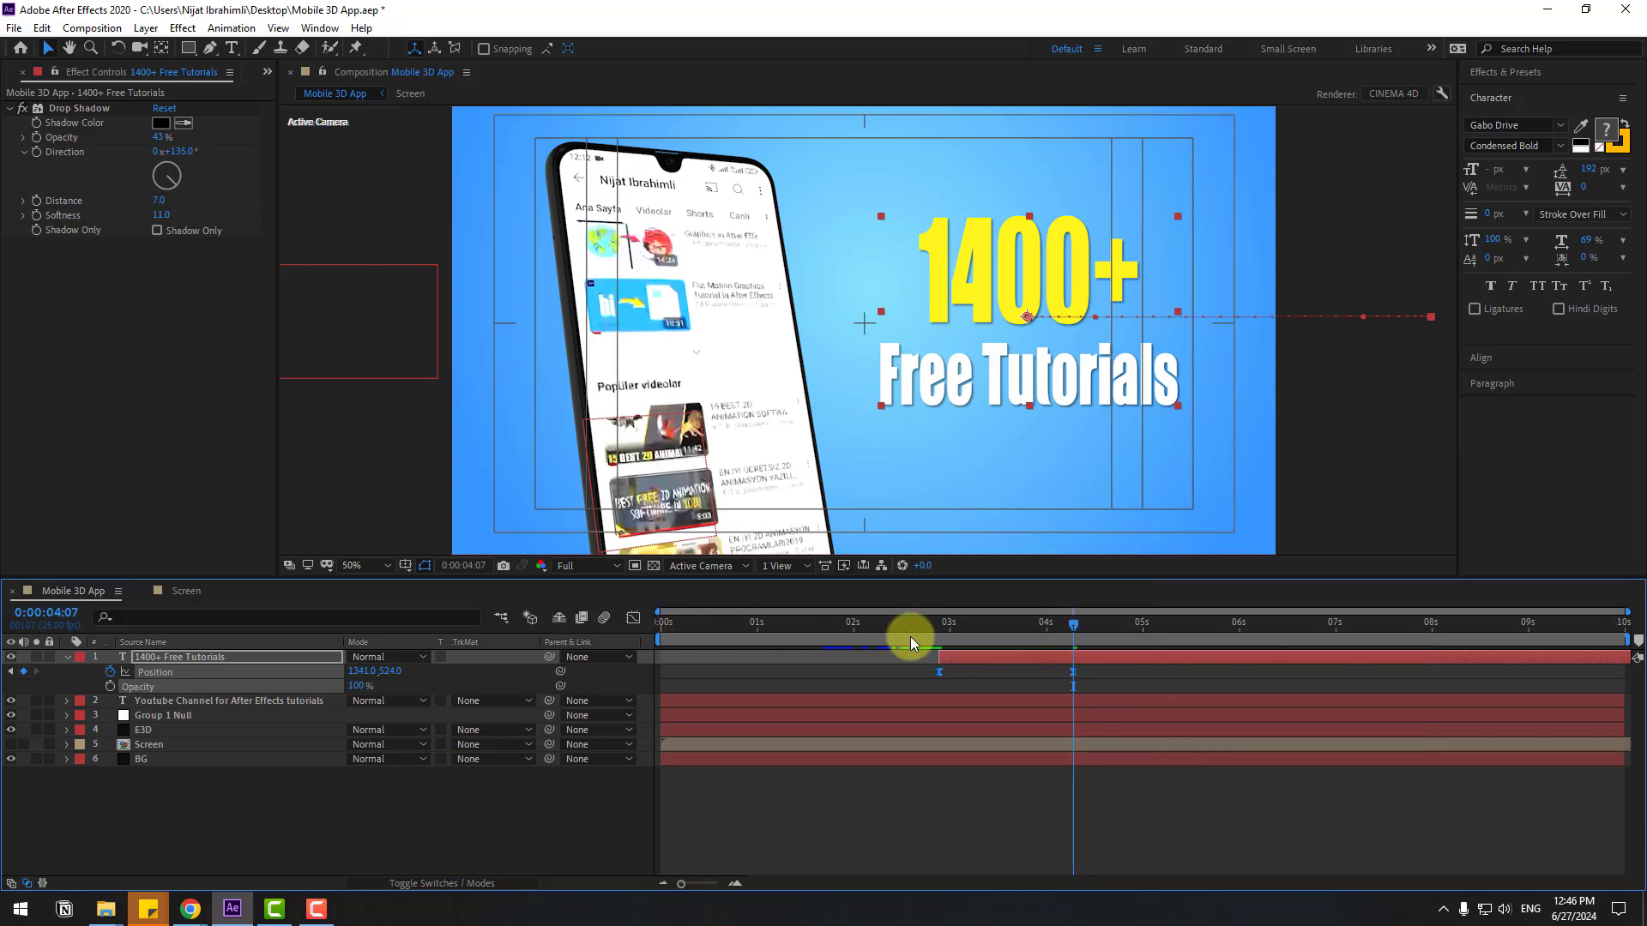
left_click_drag(909, 637, 1017, 657)
left_click_drag(1016, 635, 959, 693)
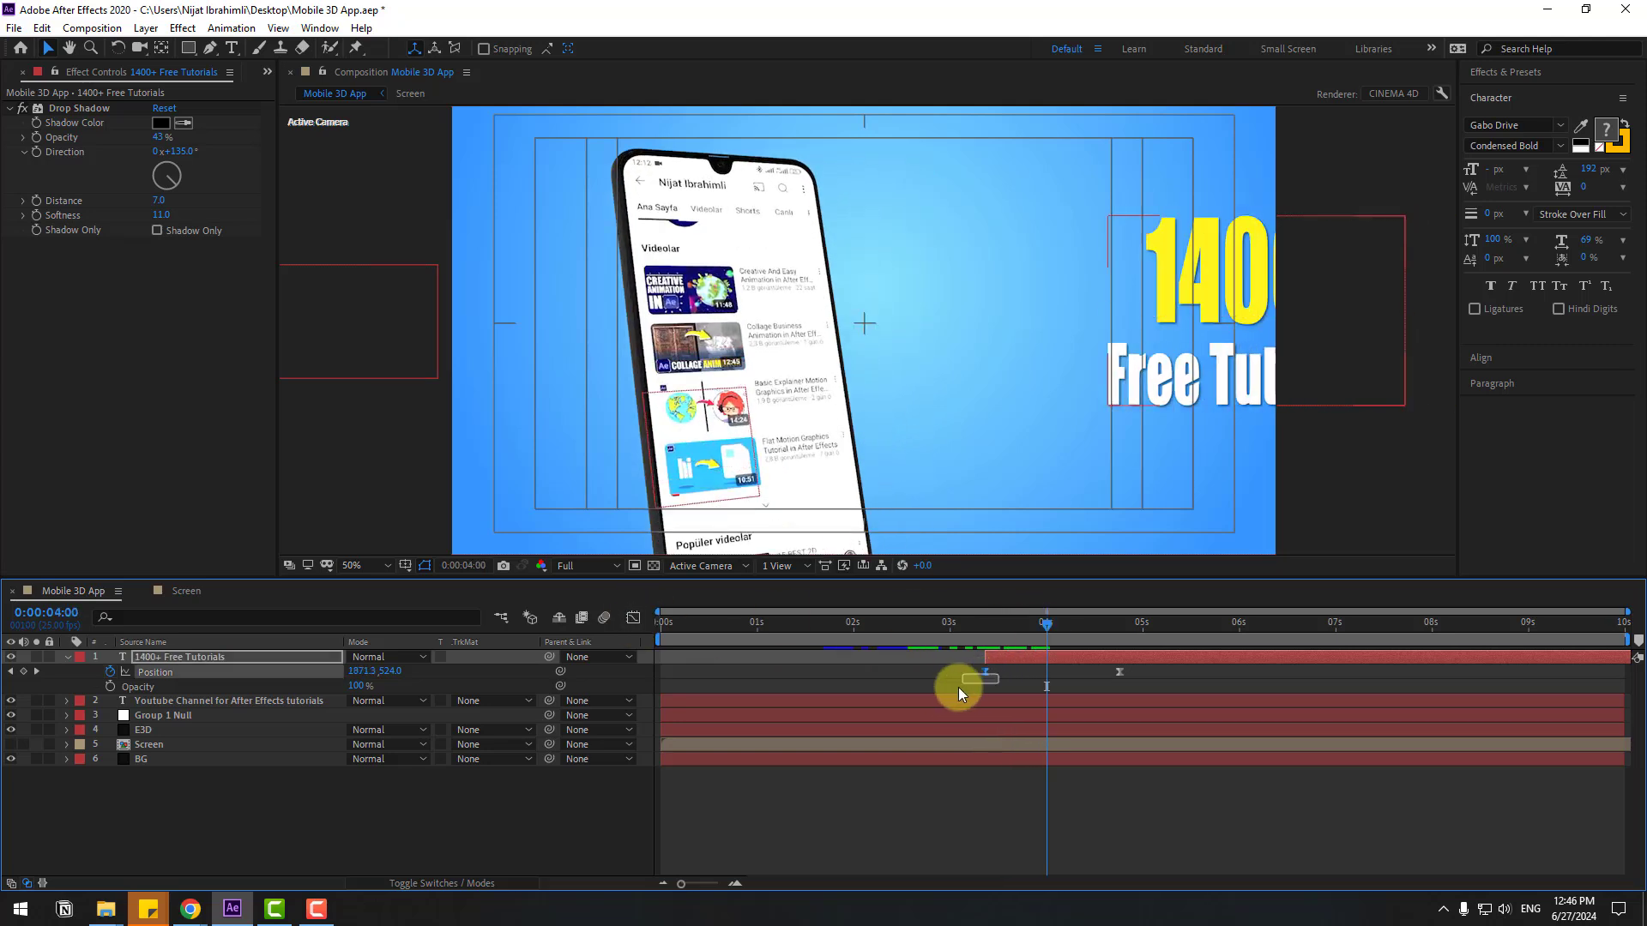
Lengthen the ease into the title's last Position keyframe in the speed graph, then preview the slide-in from just before 3 s.
left_click(638, 621)
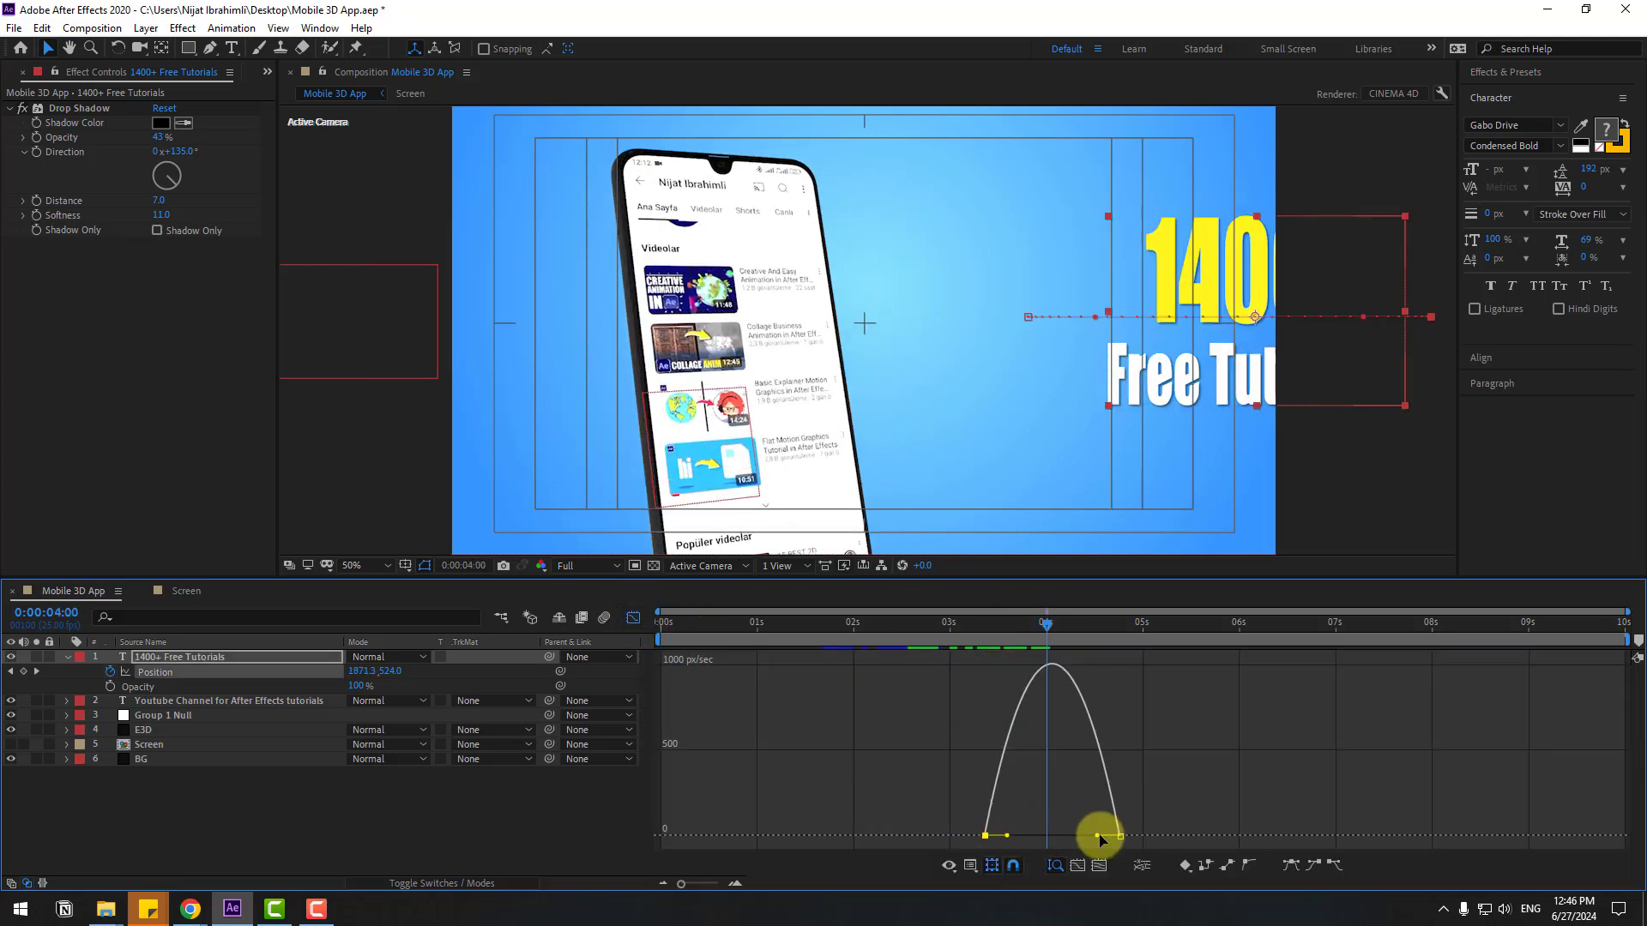
left_click_drag(1097, 835, 1063, 831)
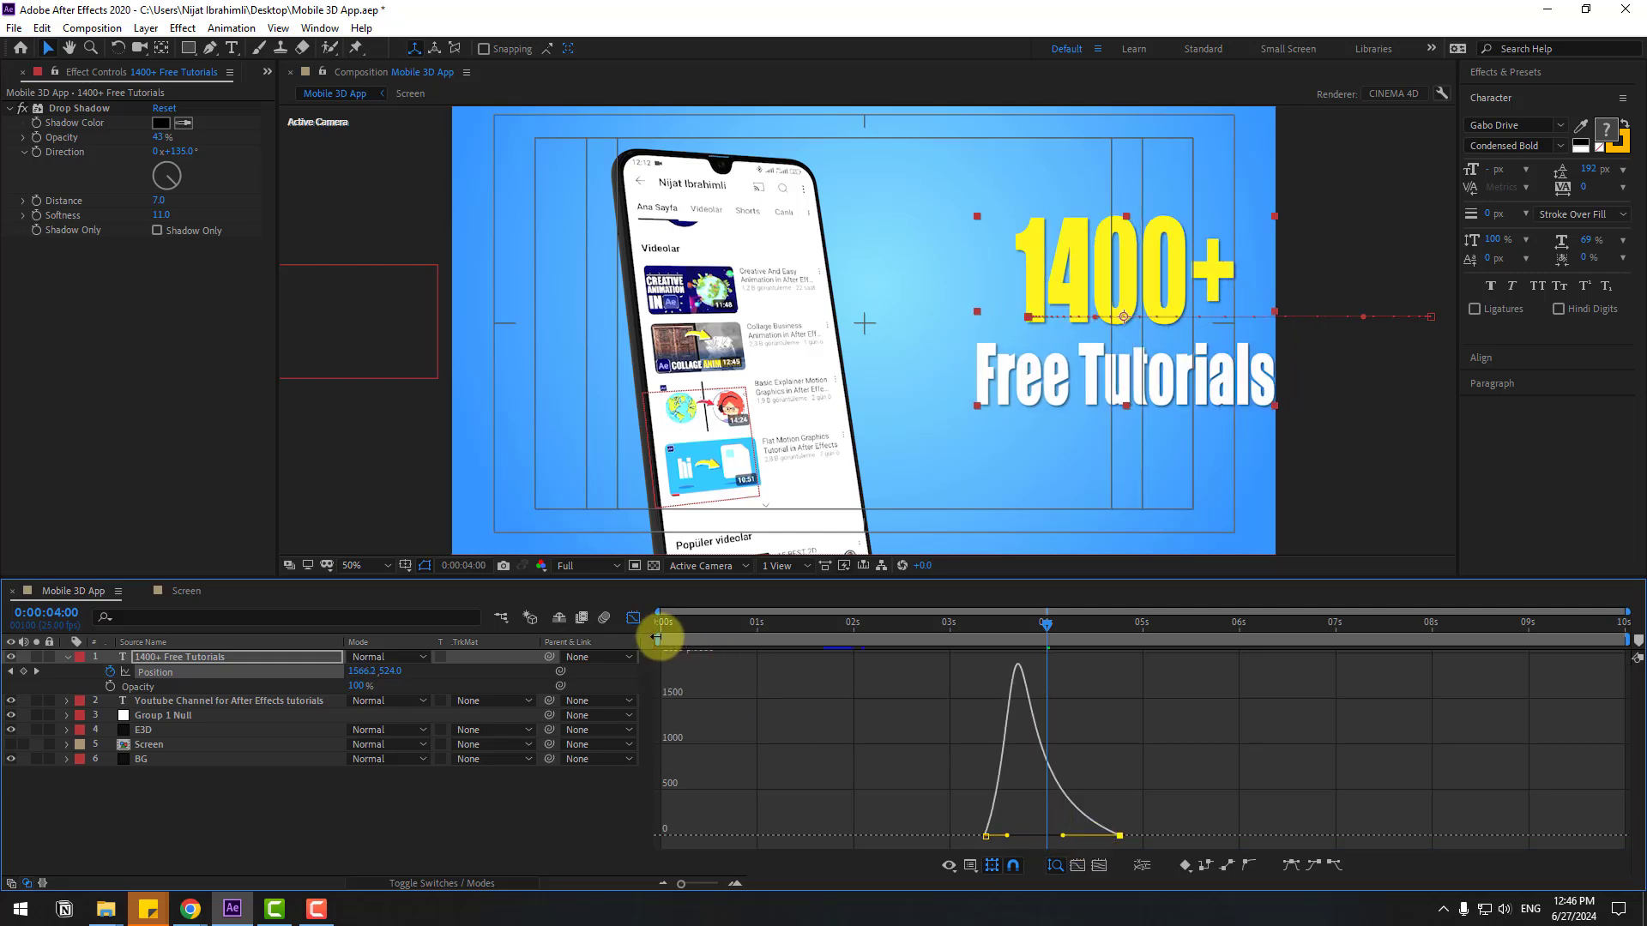
left_click_drag(657, 638, 928, 640)
key("space")
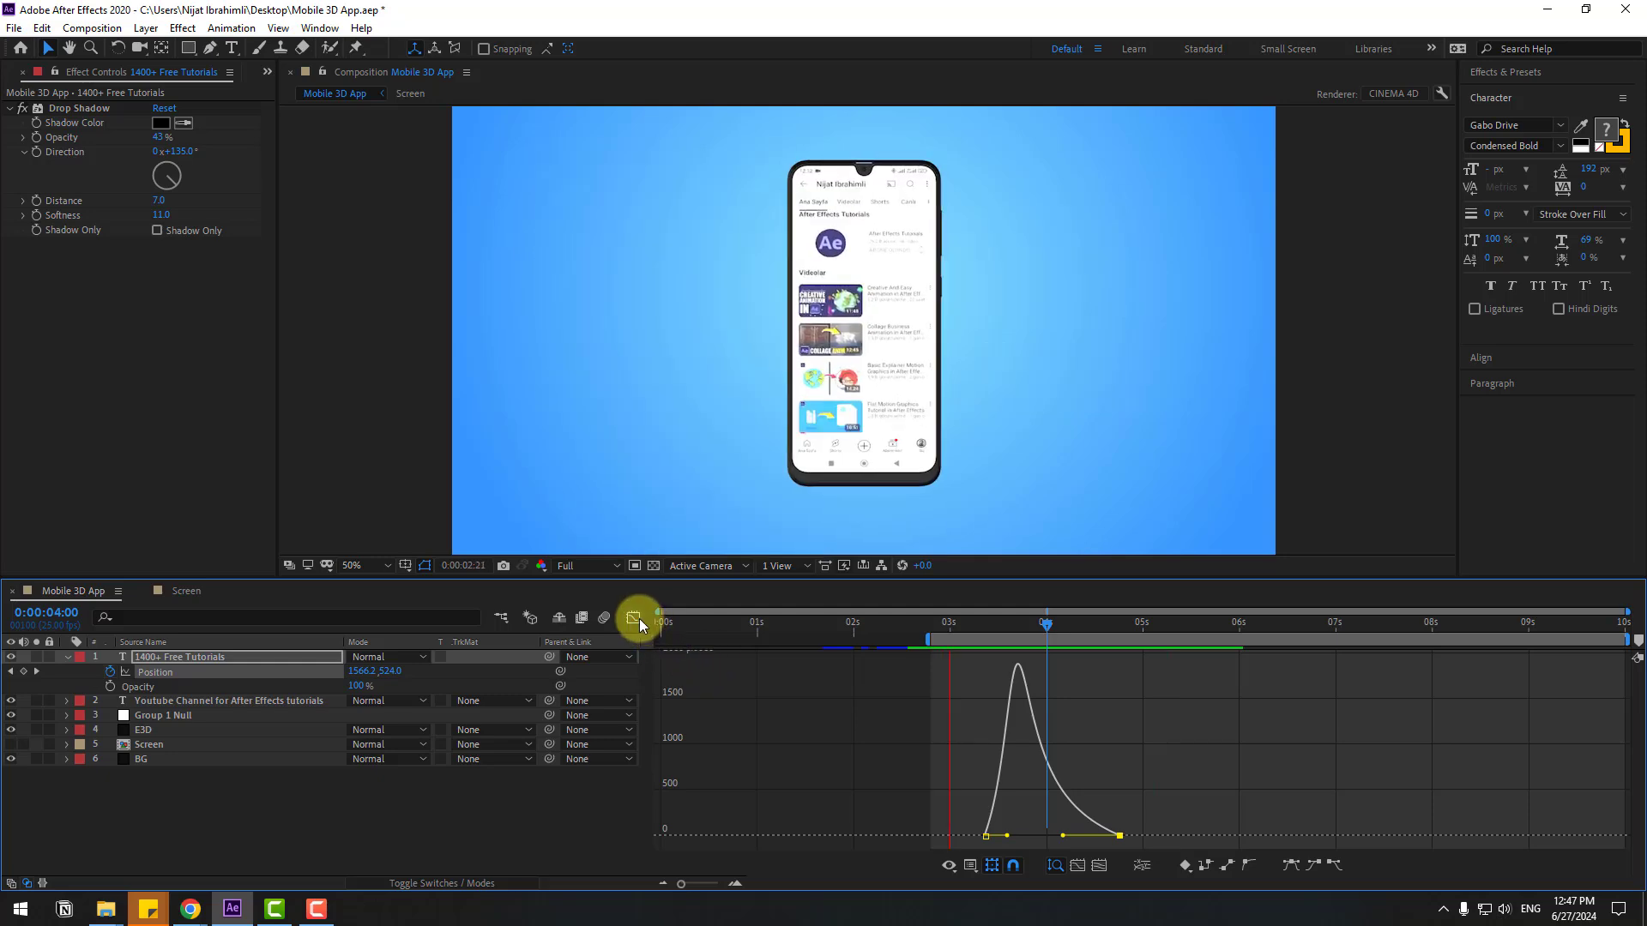
left_click(633, 618)
Fade out the "1400+ Free Tutorials" layer with Opacity keyframes of 100% at 0:00:05:02 and 0% at 0:00:05:19.
left_click_drag(1070, 628, 1150, 631)
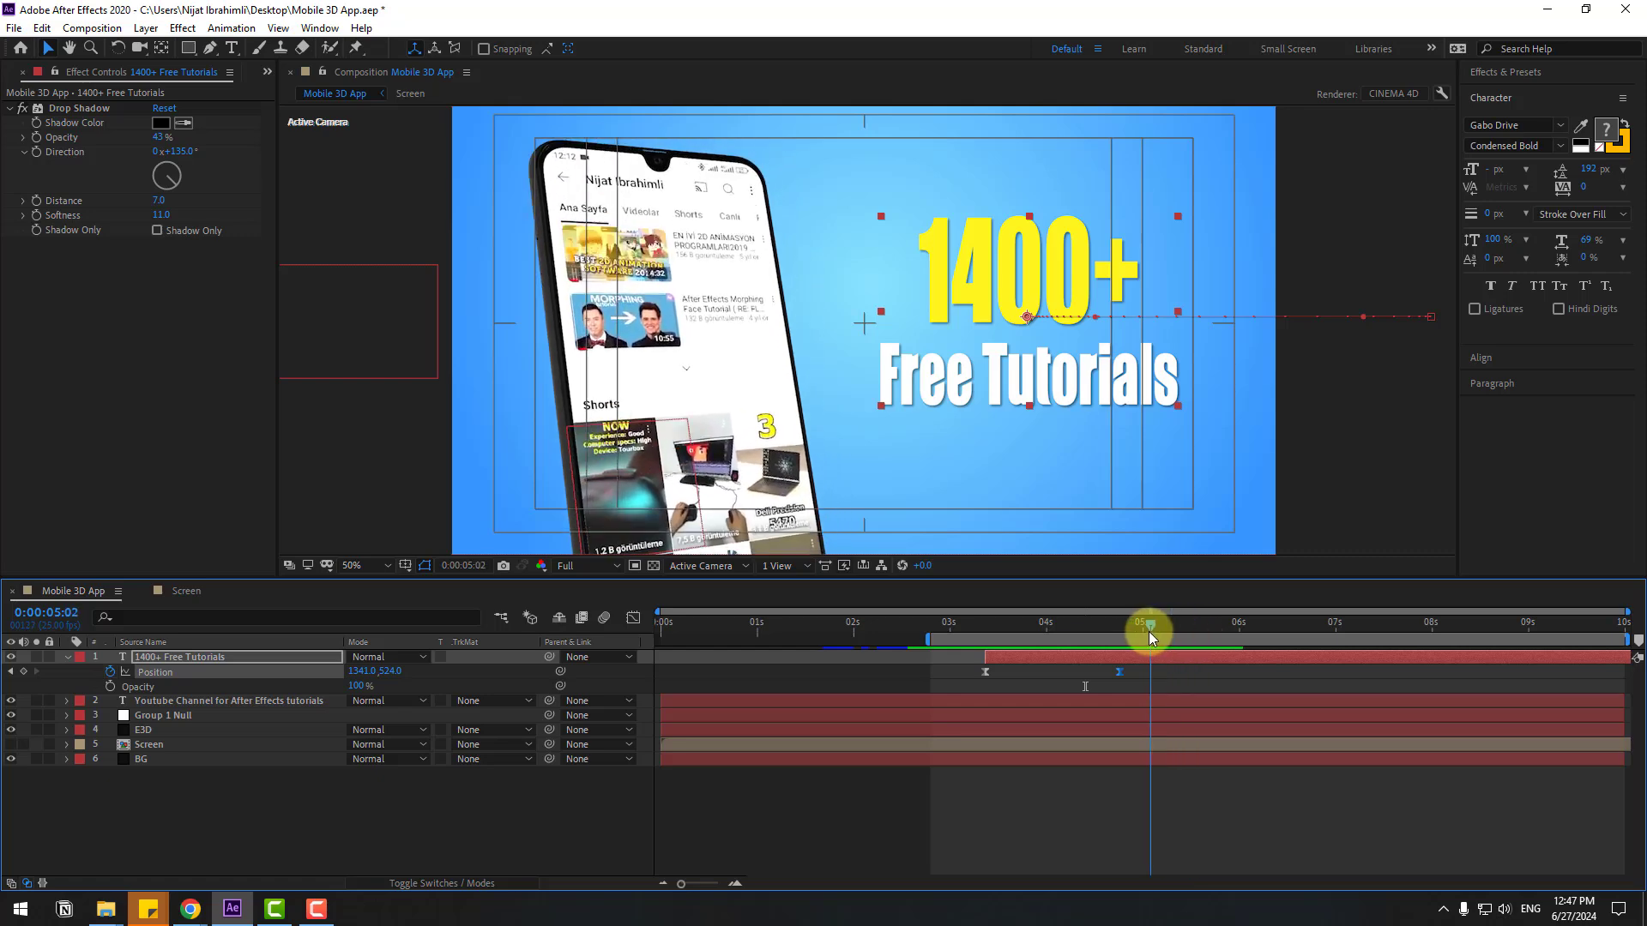
left_click(111, 687)
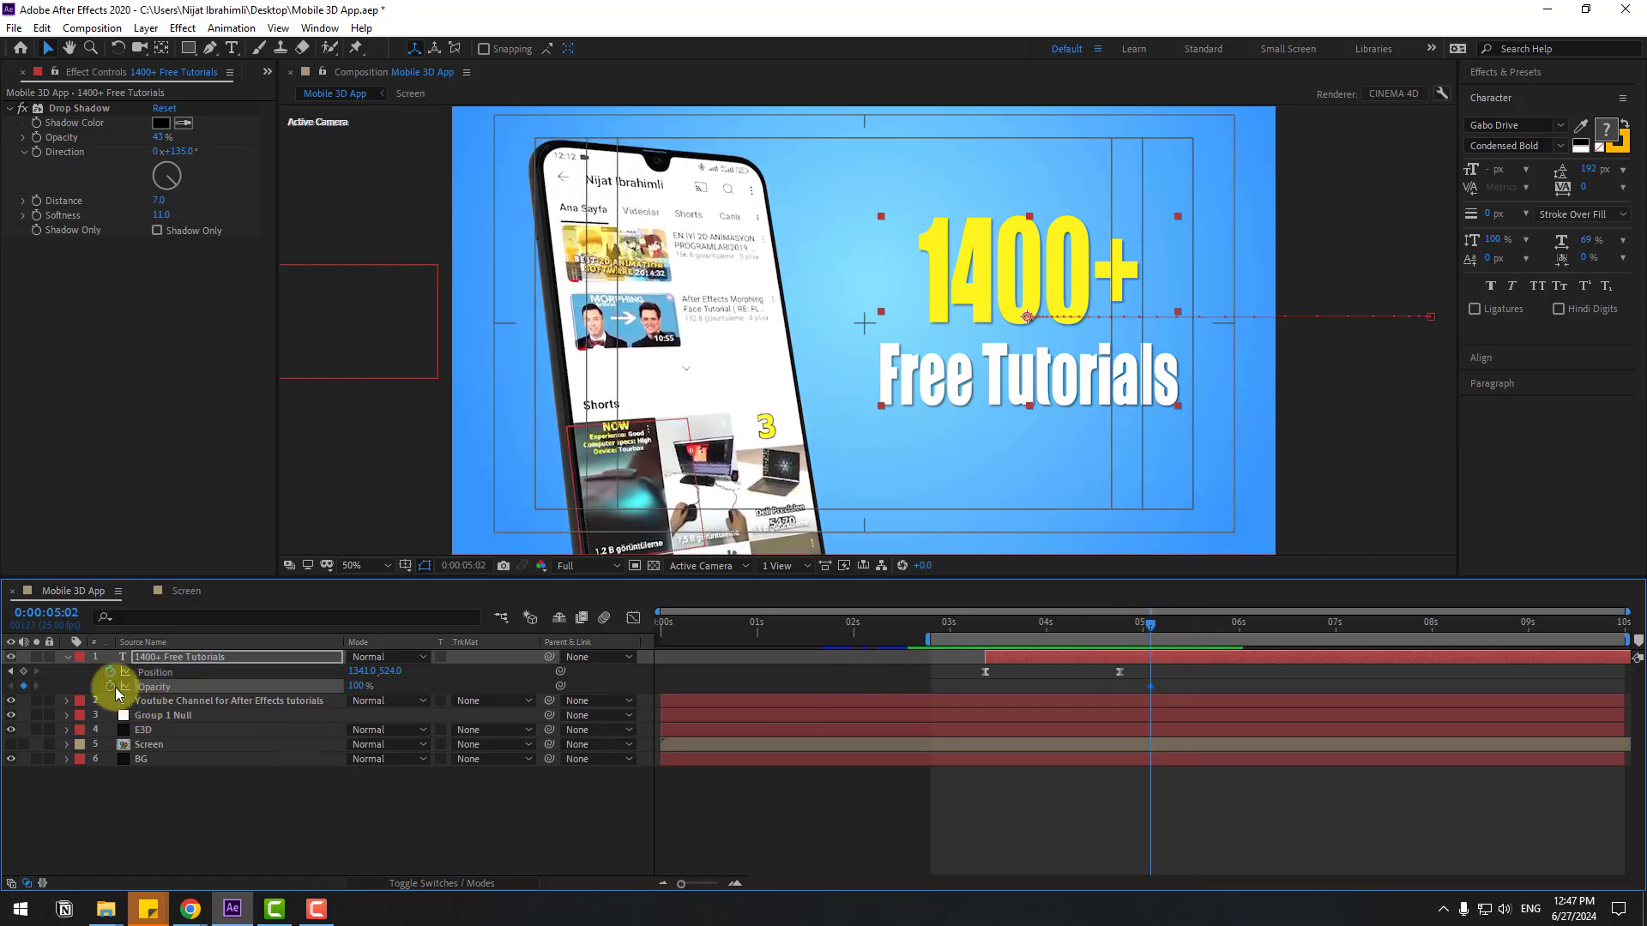
left_click_drag(1179, 632, 1215, 631)
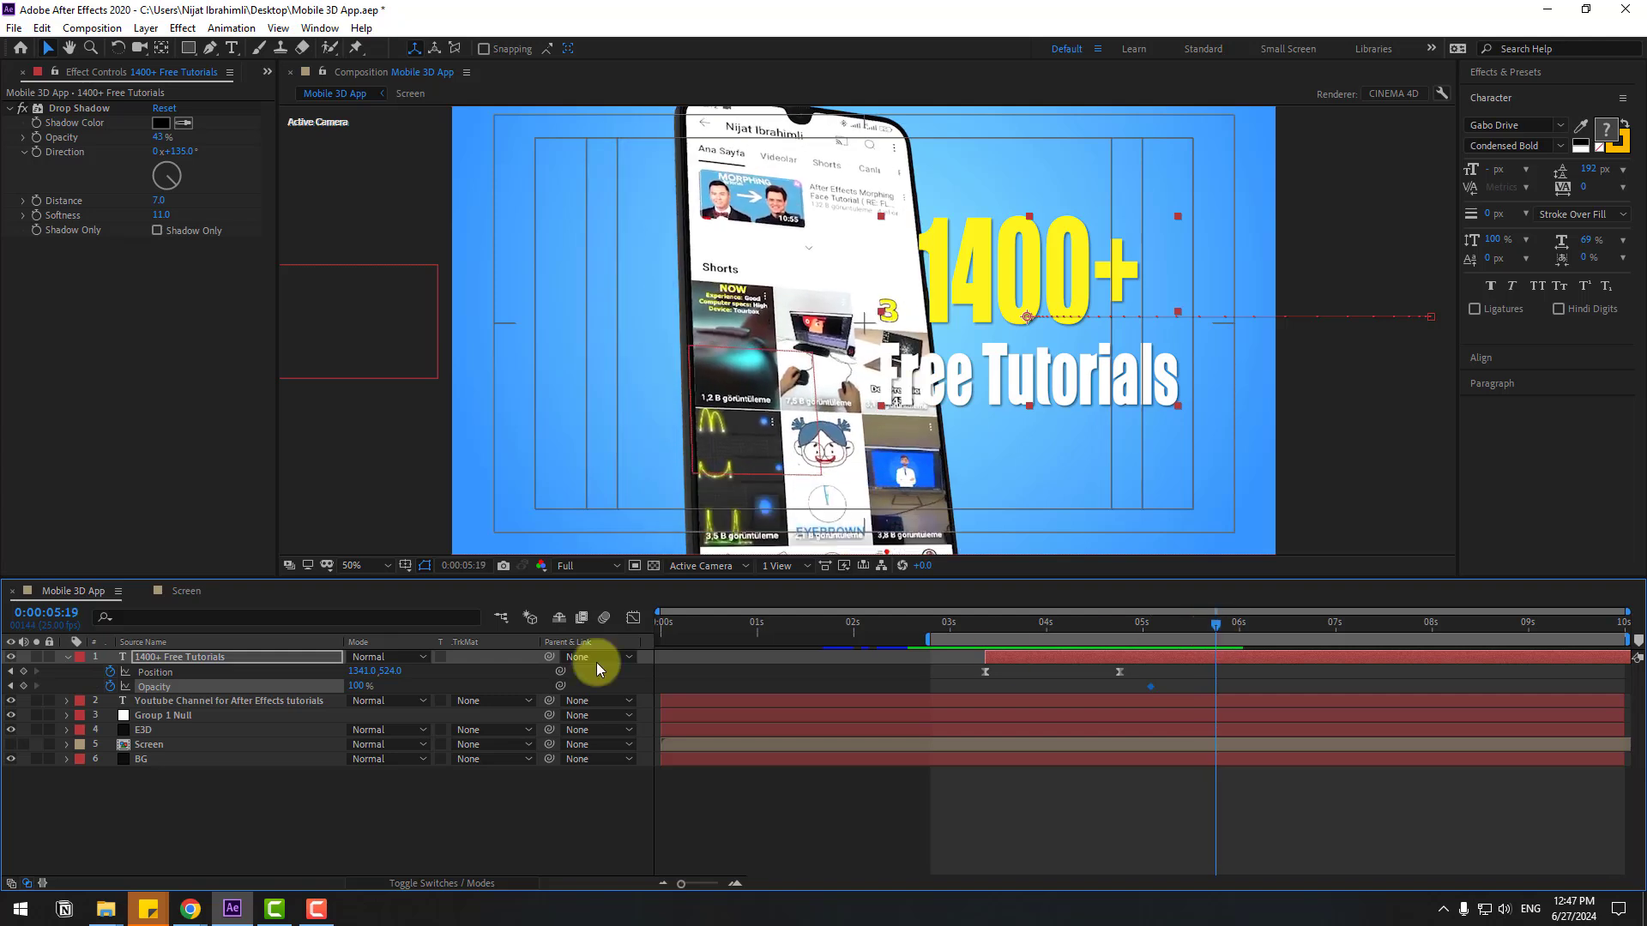
key("Return")
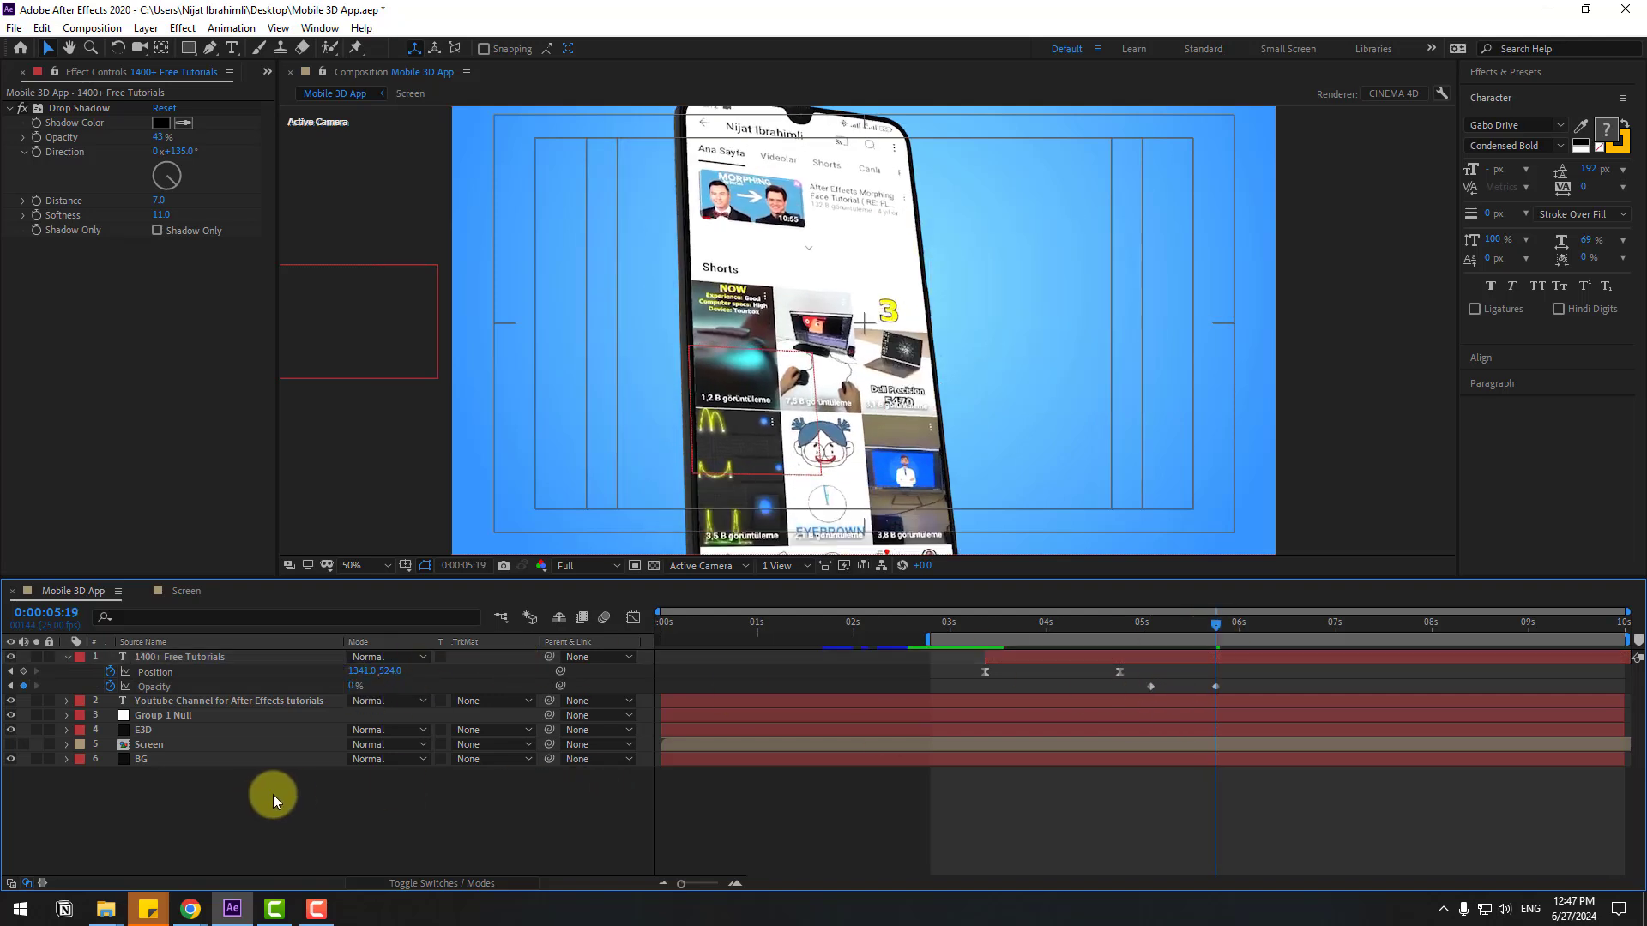
Duplicate the "1400+ Free Tutorials" layer and remove the Position keyframes from the copy.
left_click(183, 659)
key("ctrl+d")
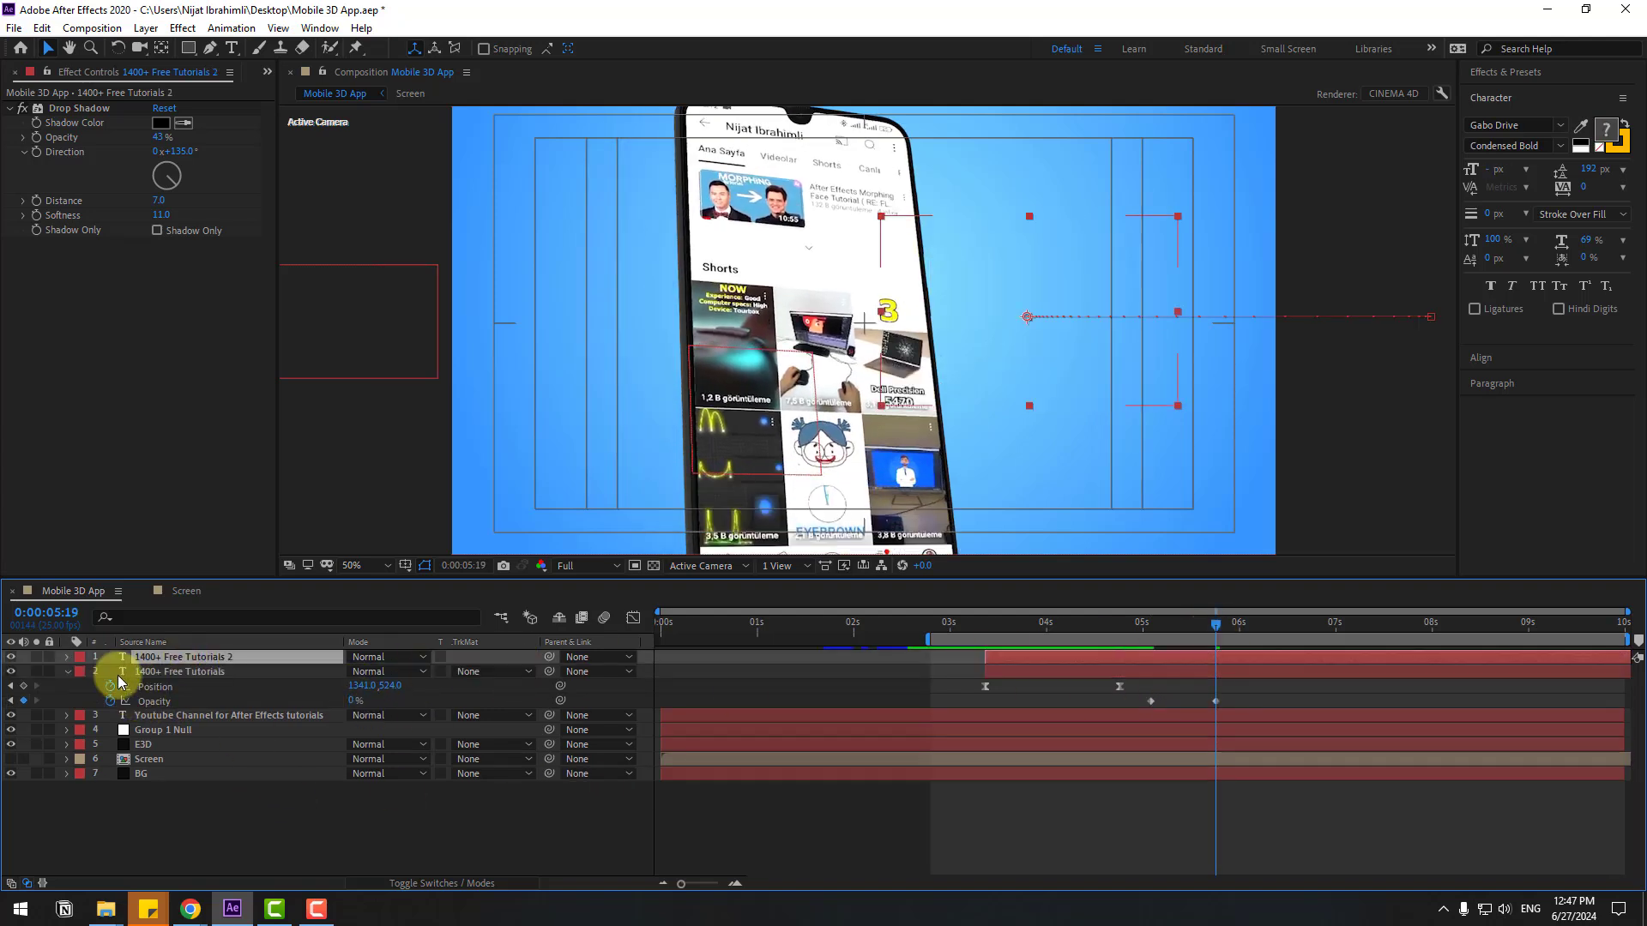
left_click(67, 672)
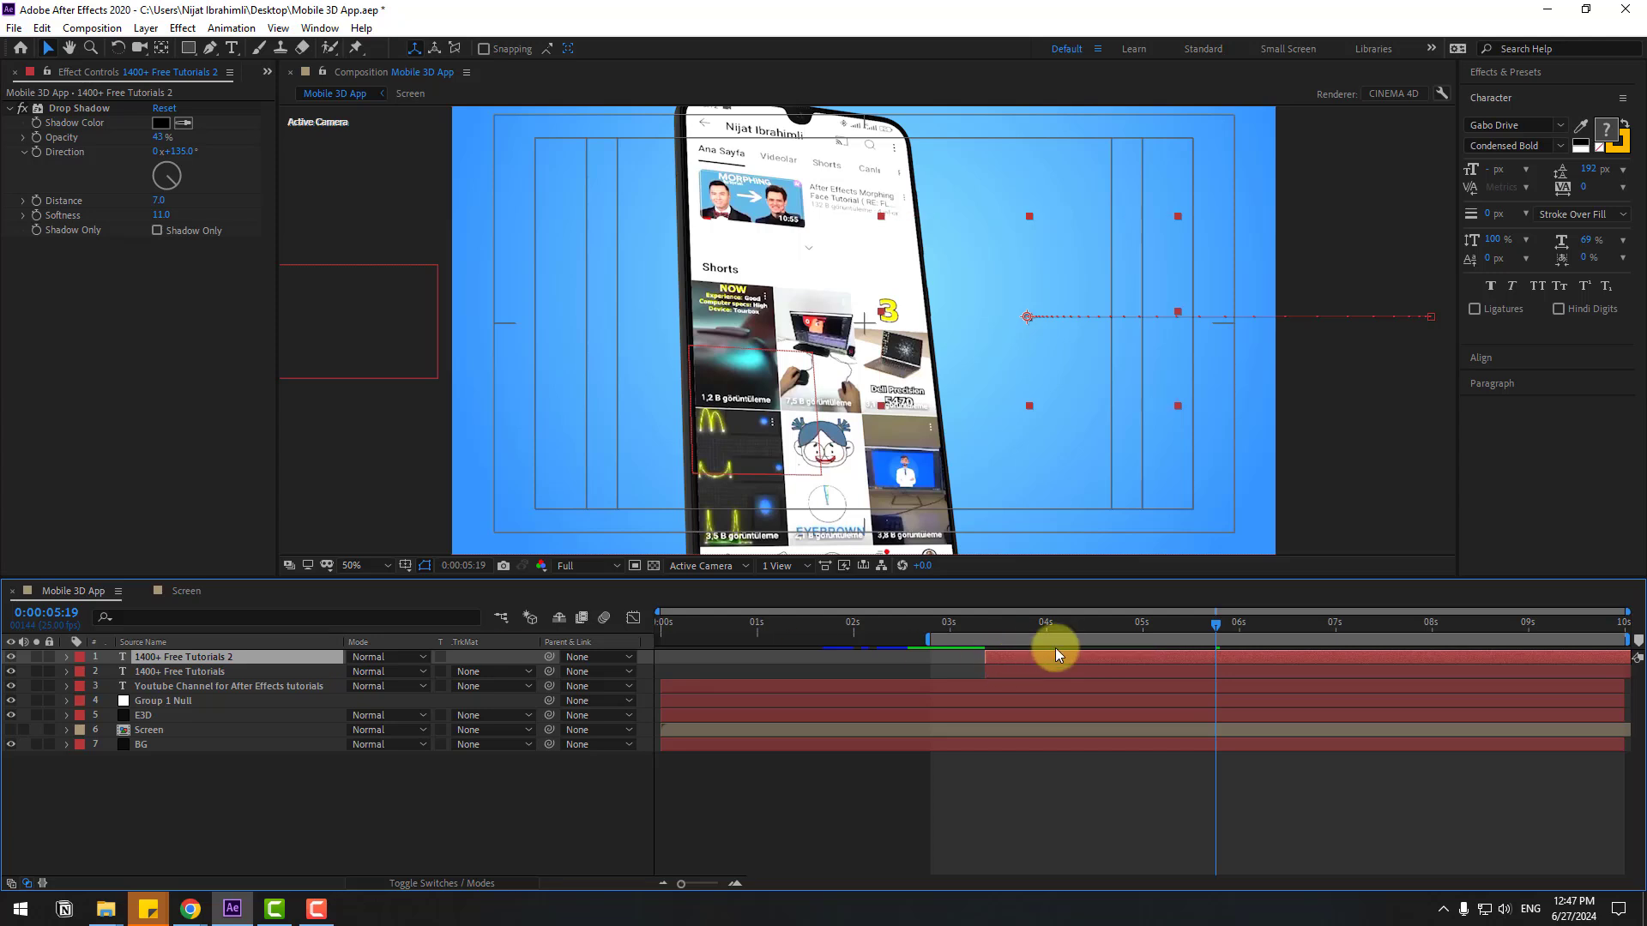
key("p")
left_click(139, 674)
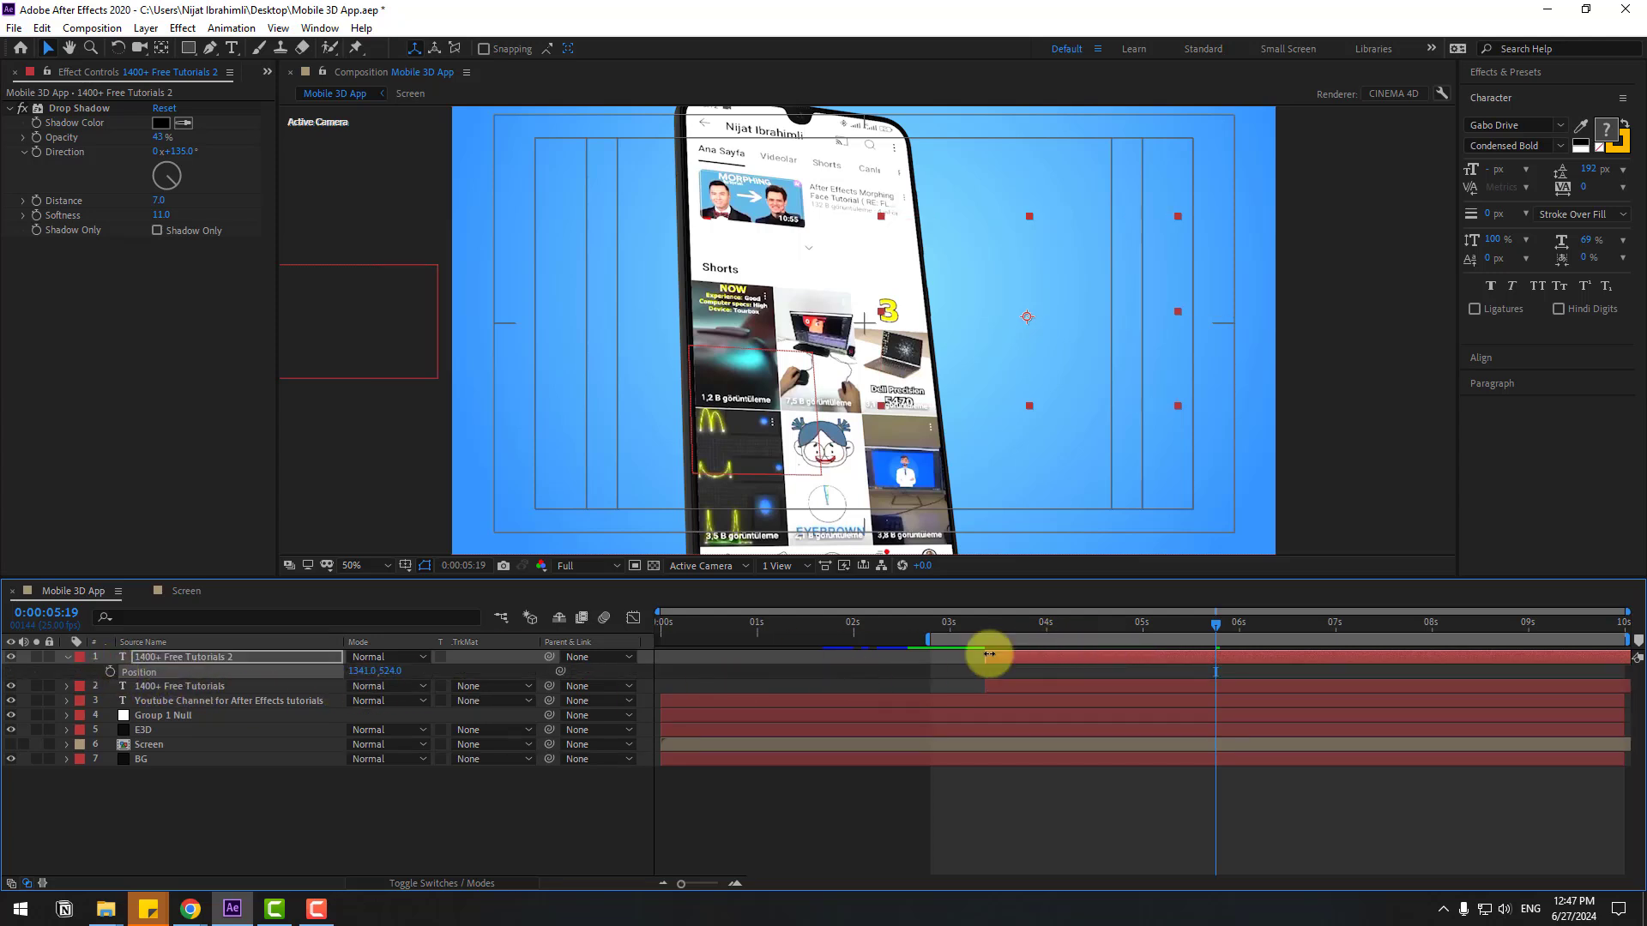
Shift the copied title layer to start at 0:00:06:15 and place it on the empty side of the phone at Position 571, 548.
left_click_drag(991, 633, 1307, 614)
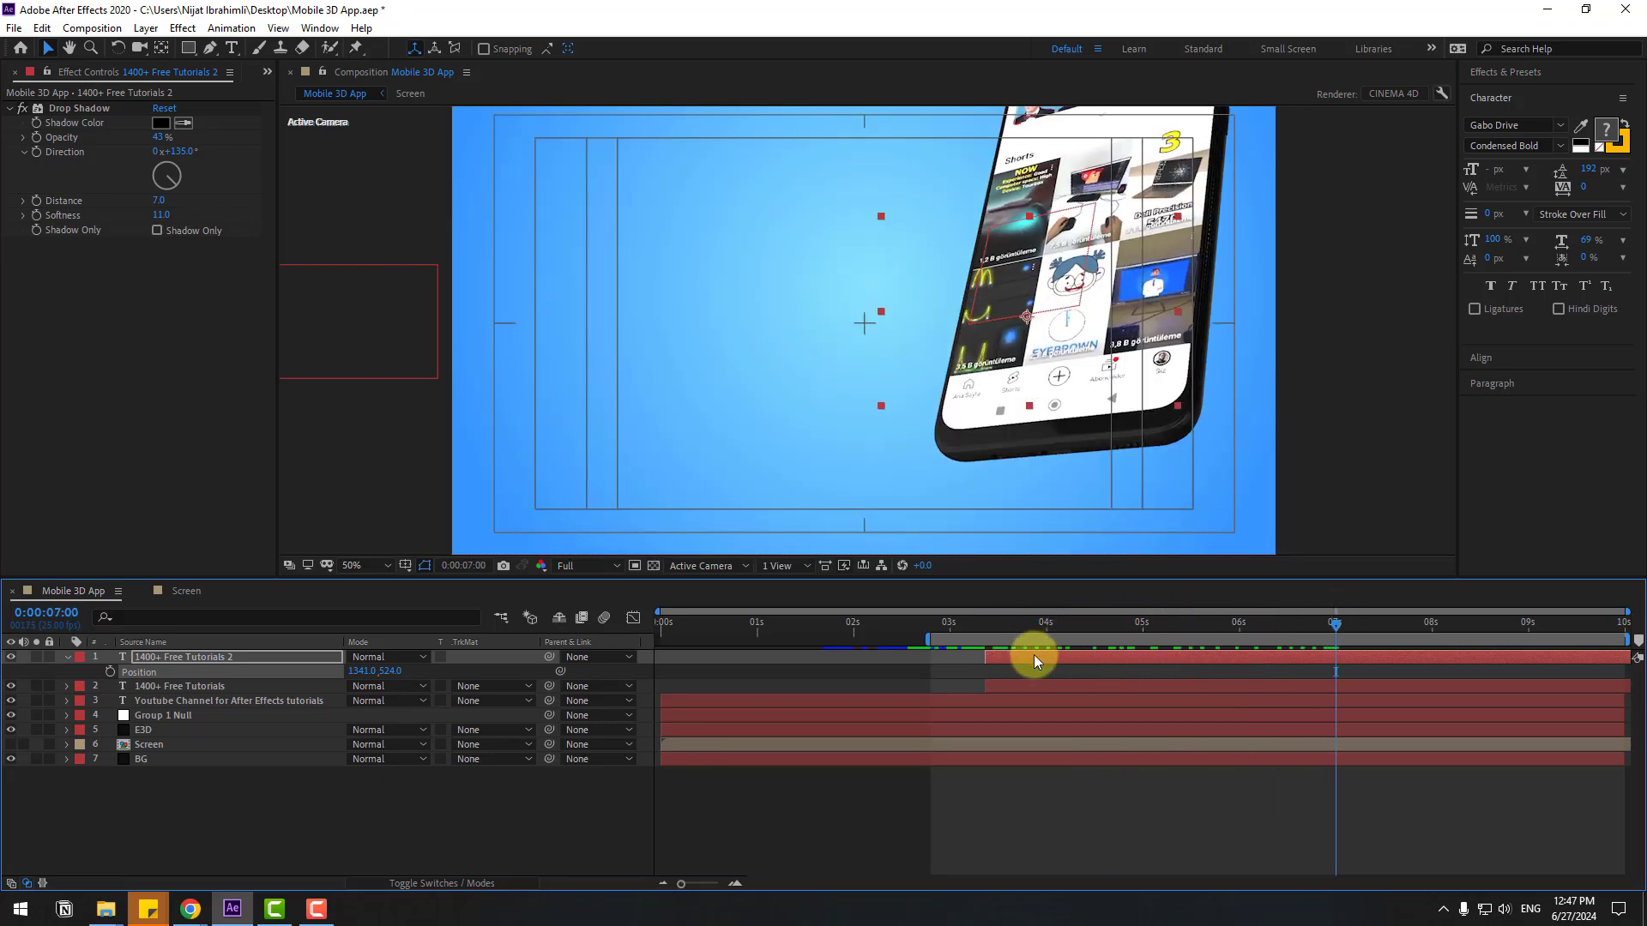
left_click_drag(1033, 658, 1337, 662)
left_click_drag(1013, 375, 621, 378)
Replace the copied title's text with "SUBSCRIBE" and "NOW" on two lines.
double_click(697, 390)
type("SUBSCRIBE")
key("Return")
type("NOW")
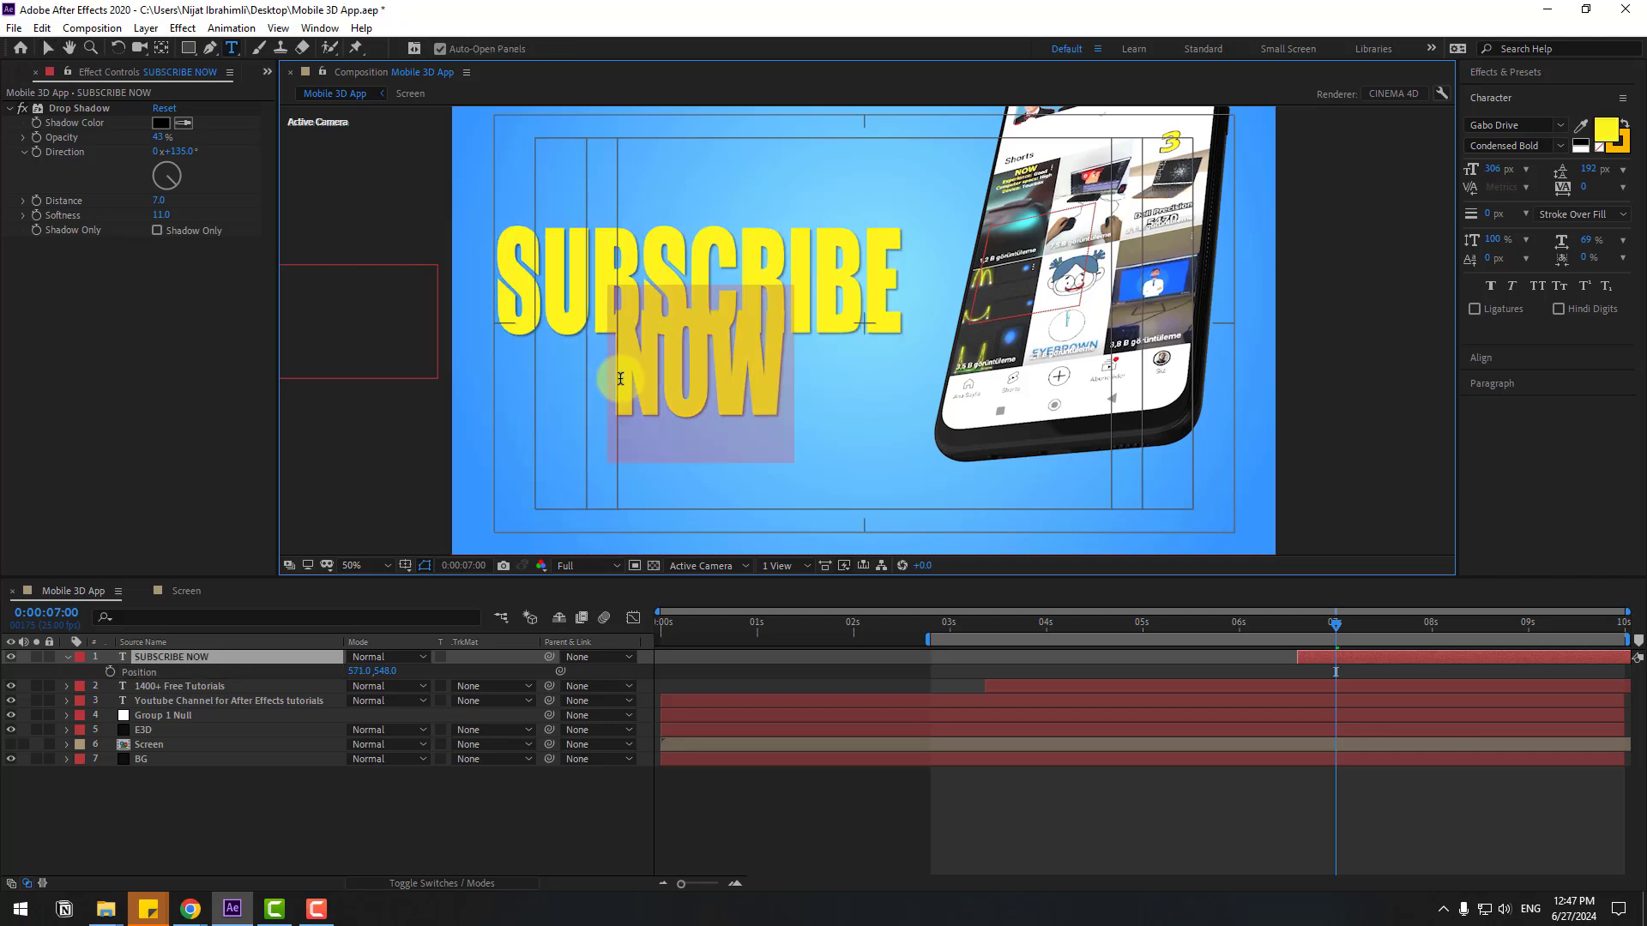
Colour the word "NOW" white (FFFFFF), enlarge it and increase the leading so it sits clear below "SUBSCRIBE".
left_click(1606, 131)
left_click_drag(646, 684, 364, 592)
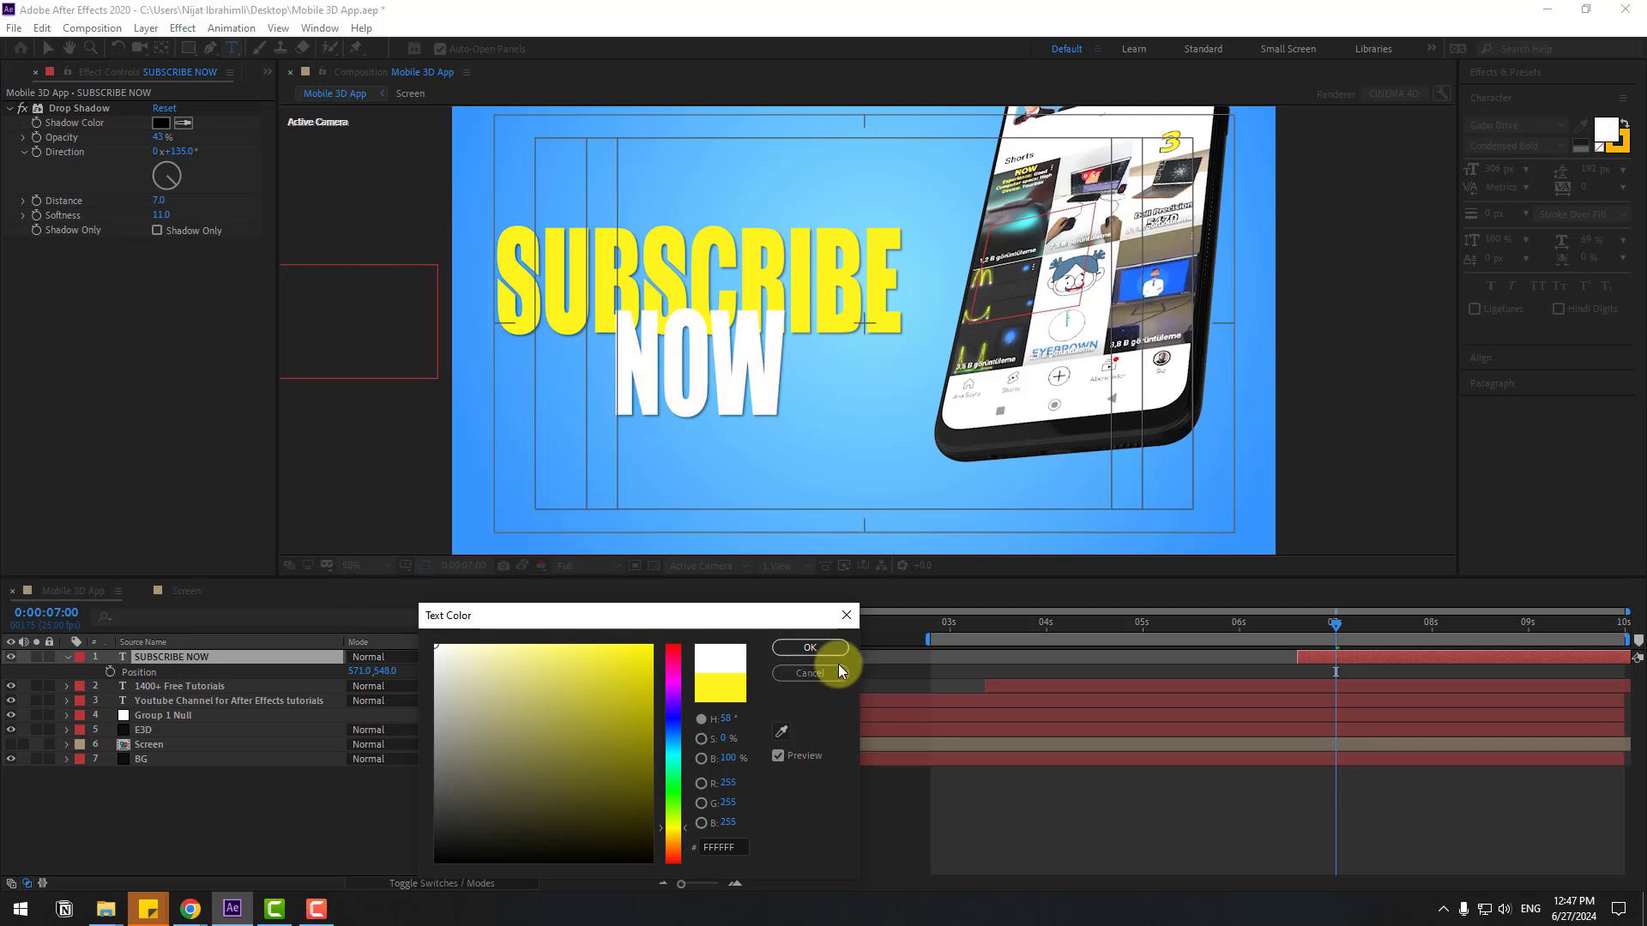
left_click(810, 648)
left_click_drag(1605, 170, 1638, 170)
left_click_drag(1495, 176, 1616, 166)
left_click(766, 410)
left_click(46, 49)
left_click(496, 262)
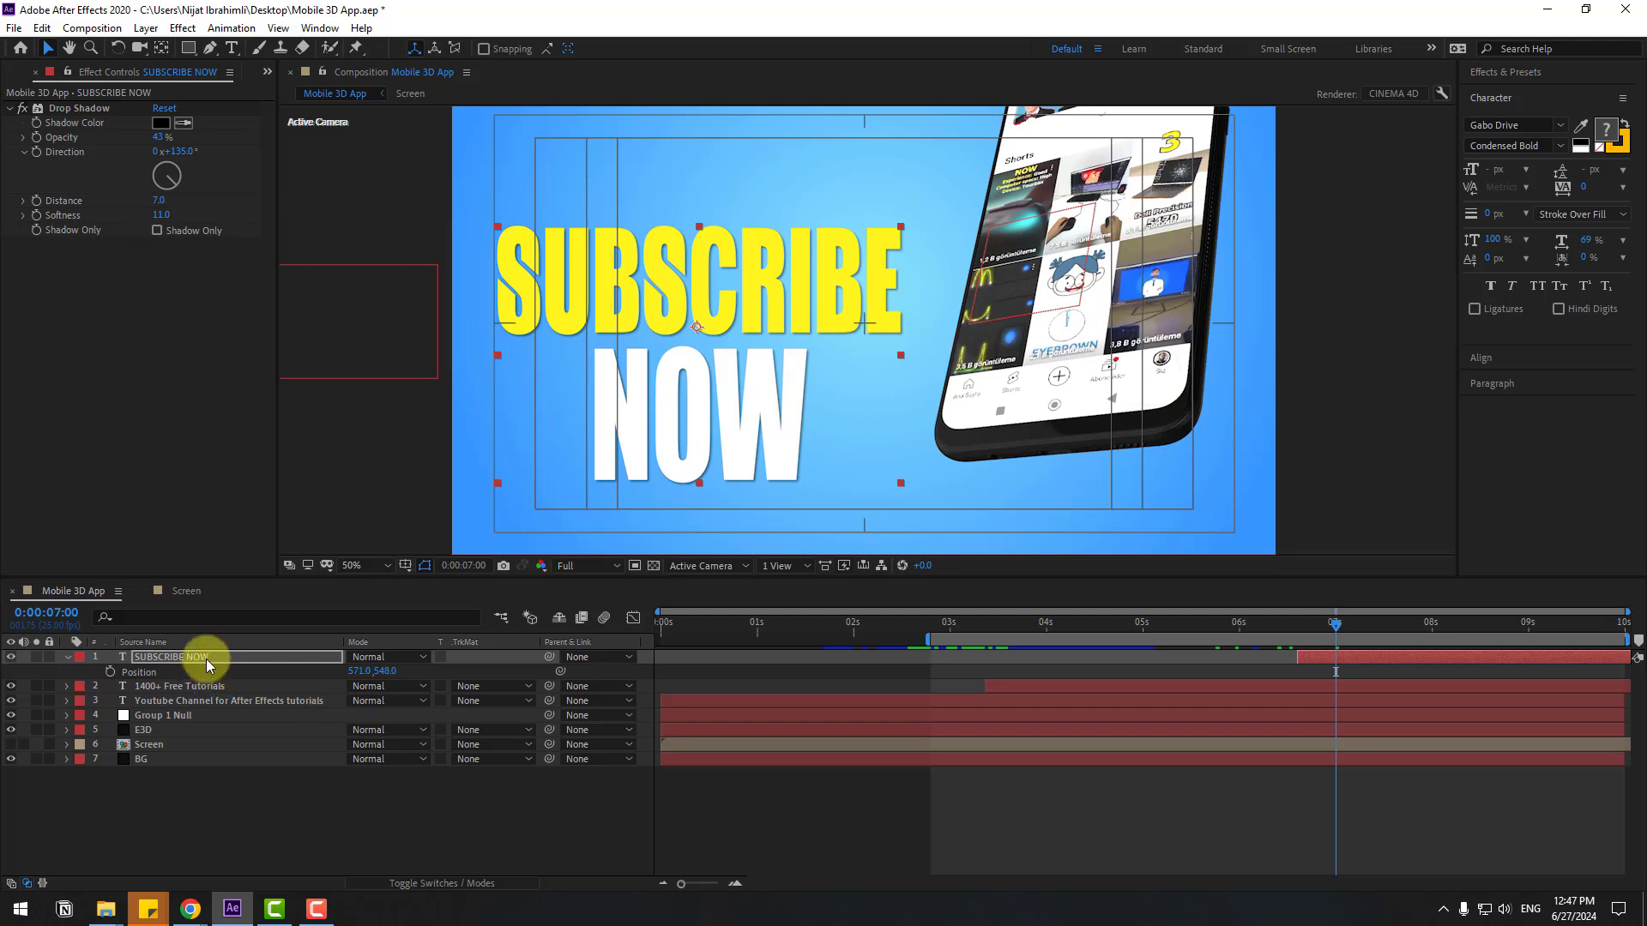
Left-align the "SUBSCRIBE NOW" text and place it beside the phone at Position 145, 448.
left_click_drag(712, 399, 718, 352)
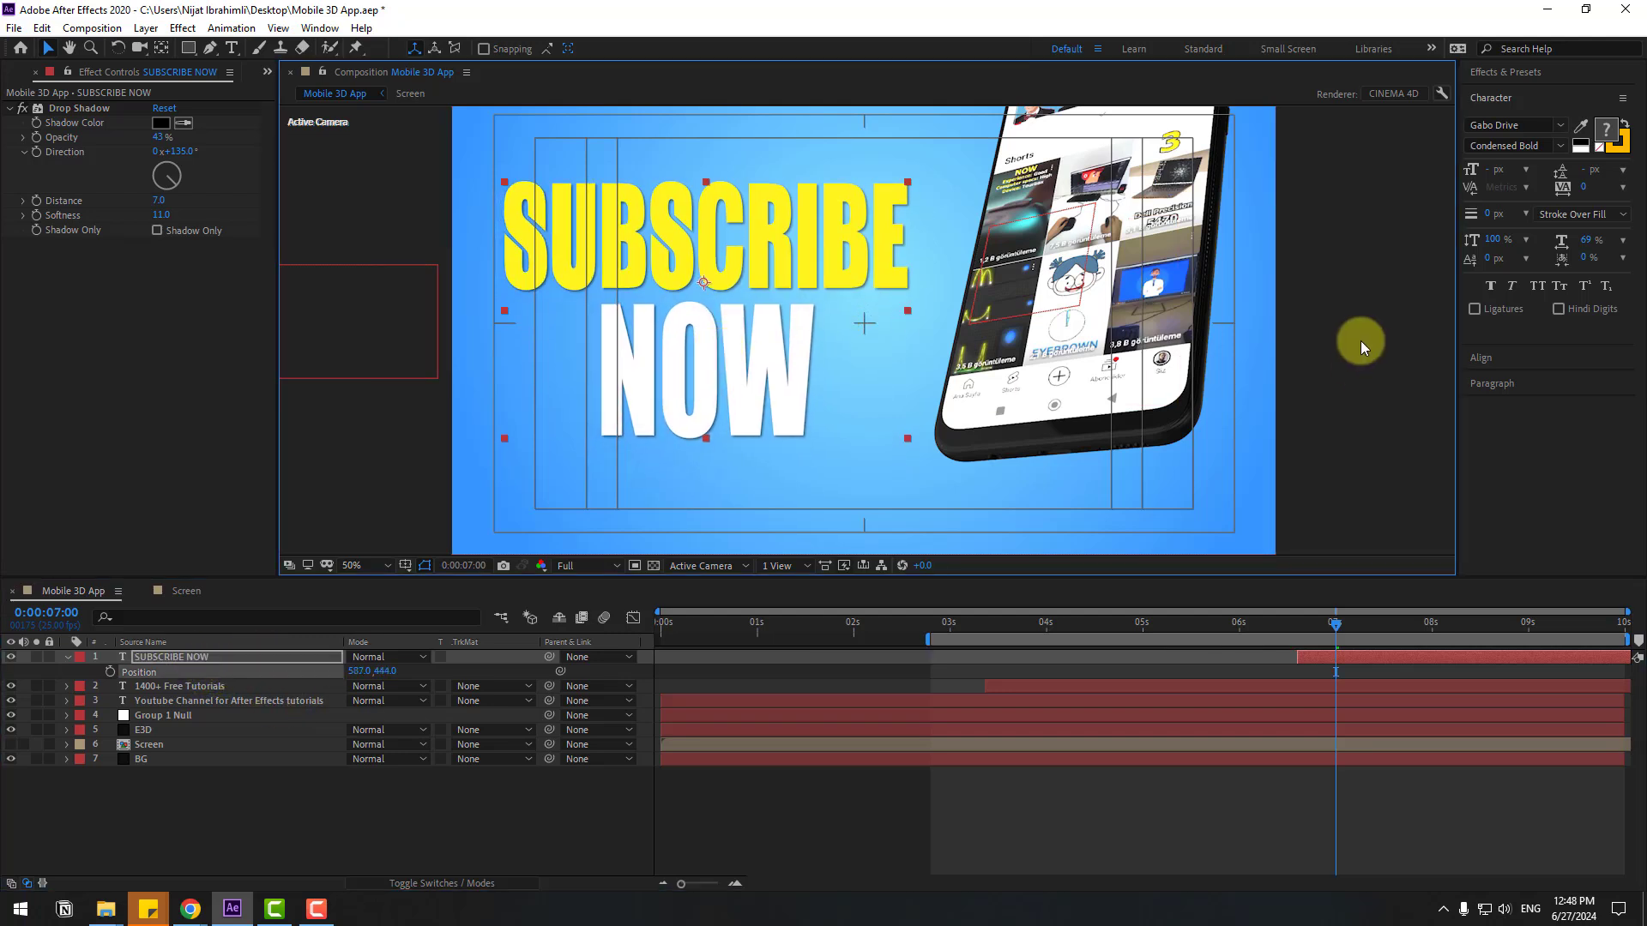
left_click(1490, 89)
left_click(1490, 379)
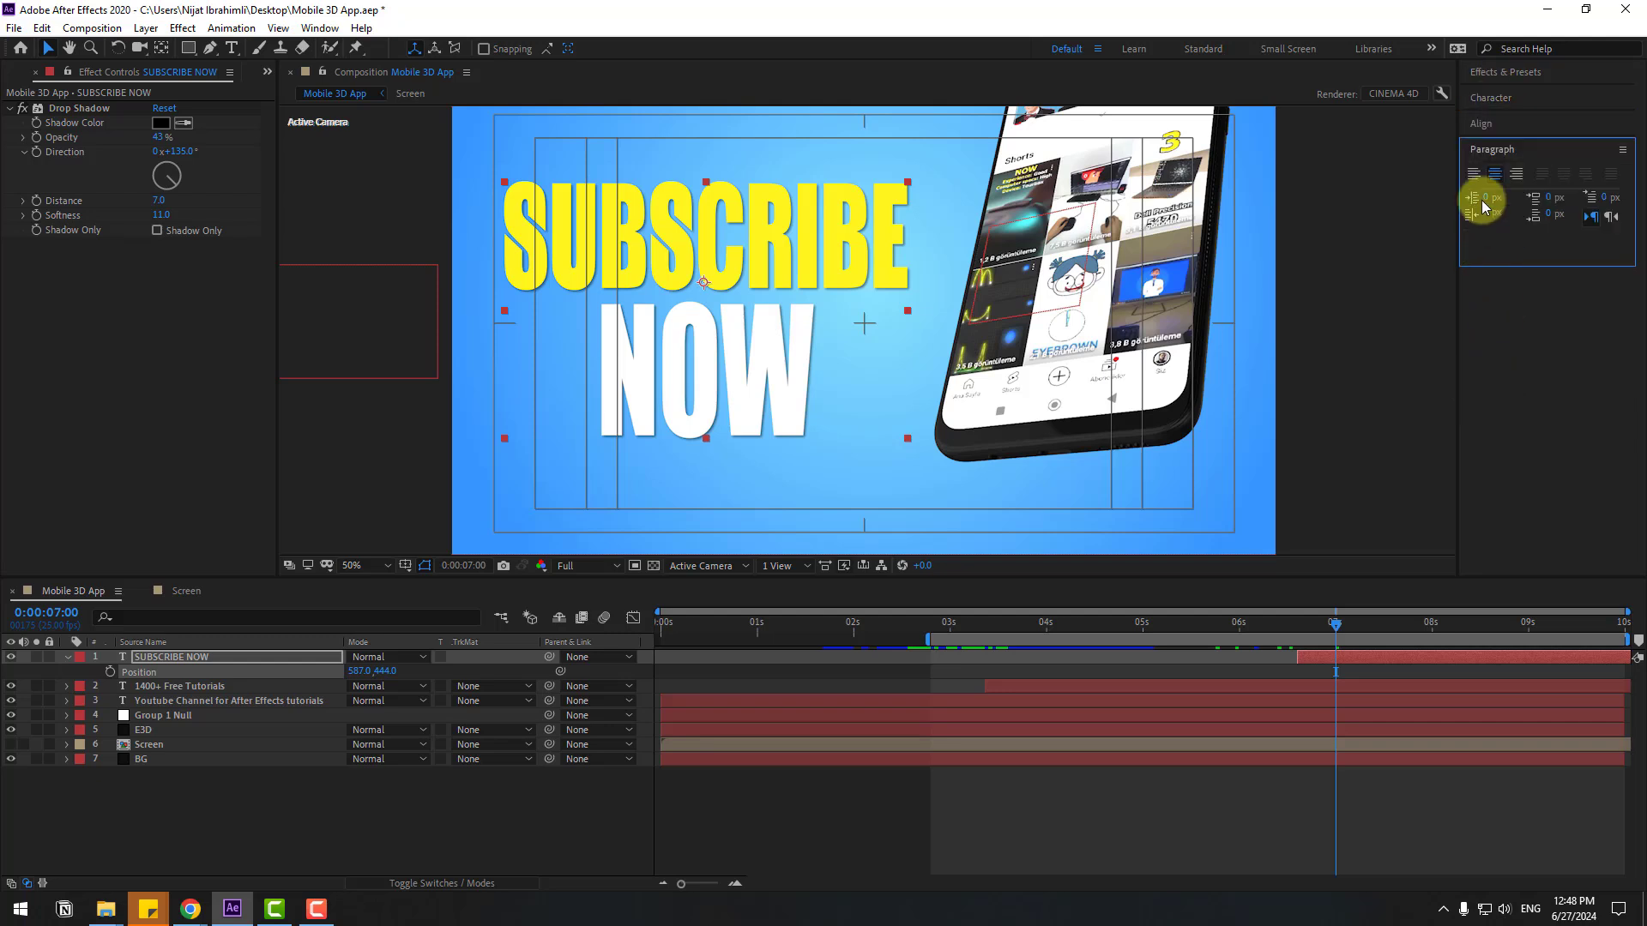
left_click(1474, 175)
left_click_drag(819, 347, 626, 350)
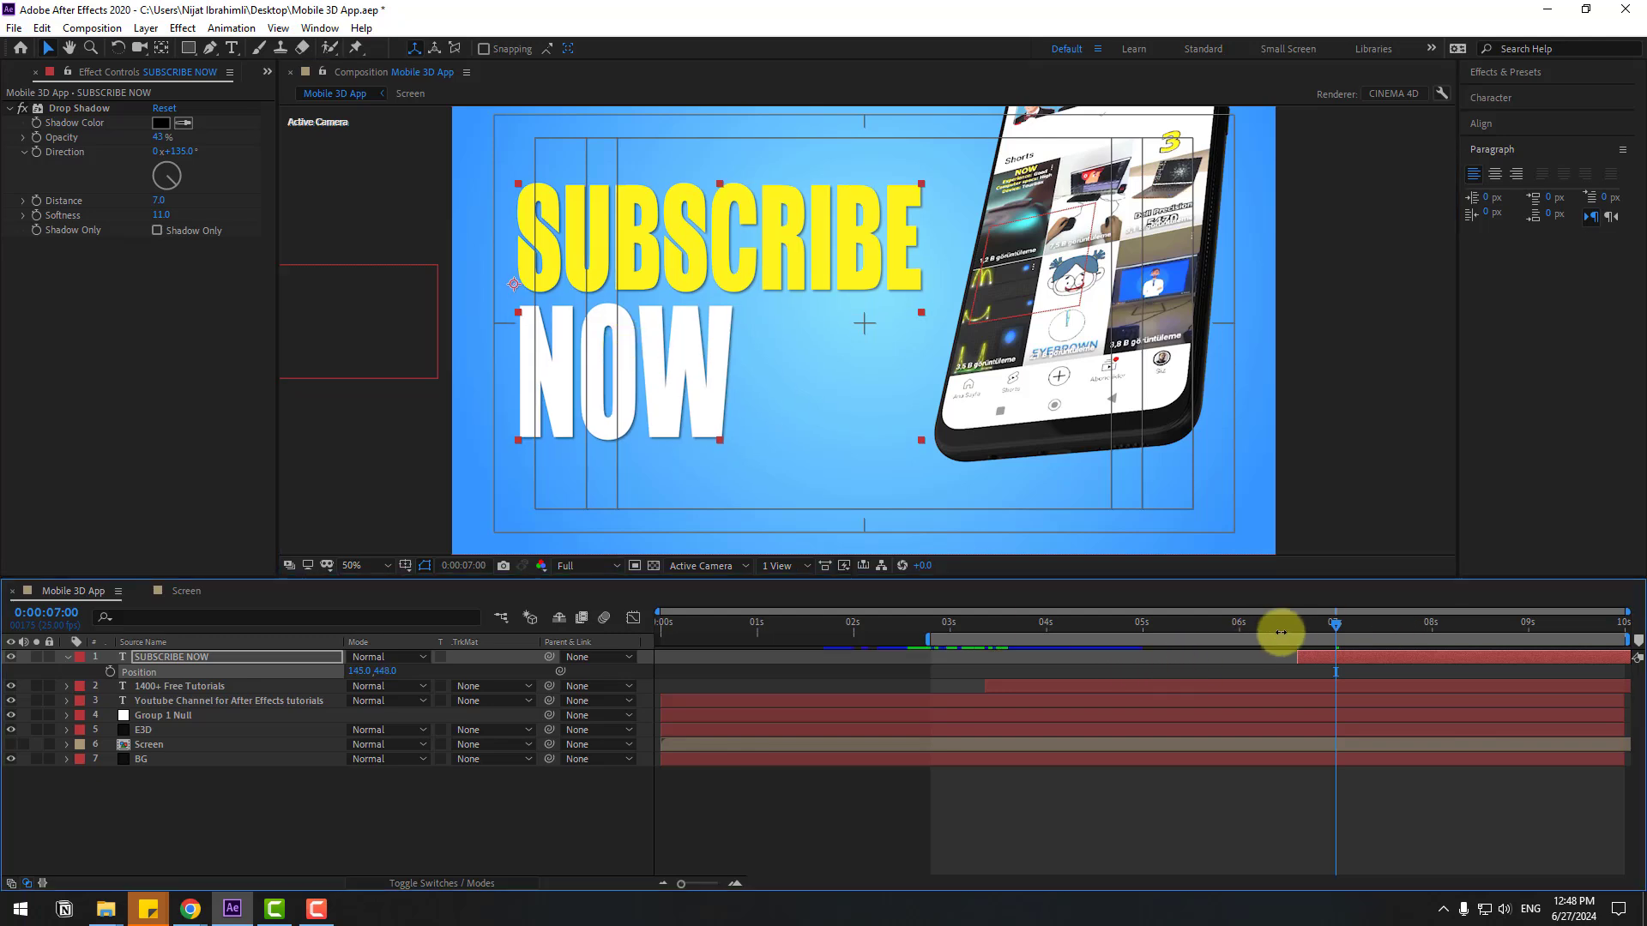
At 0:00:06:15, set the "SUBSCRIBE NOW" Position to -995, 448 outside the frame and apply Easy Ease to its Position keyframes.
left_click_drag(1281, 632, 1297, 624)
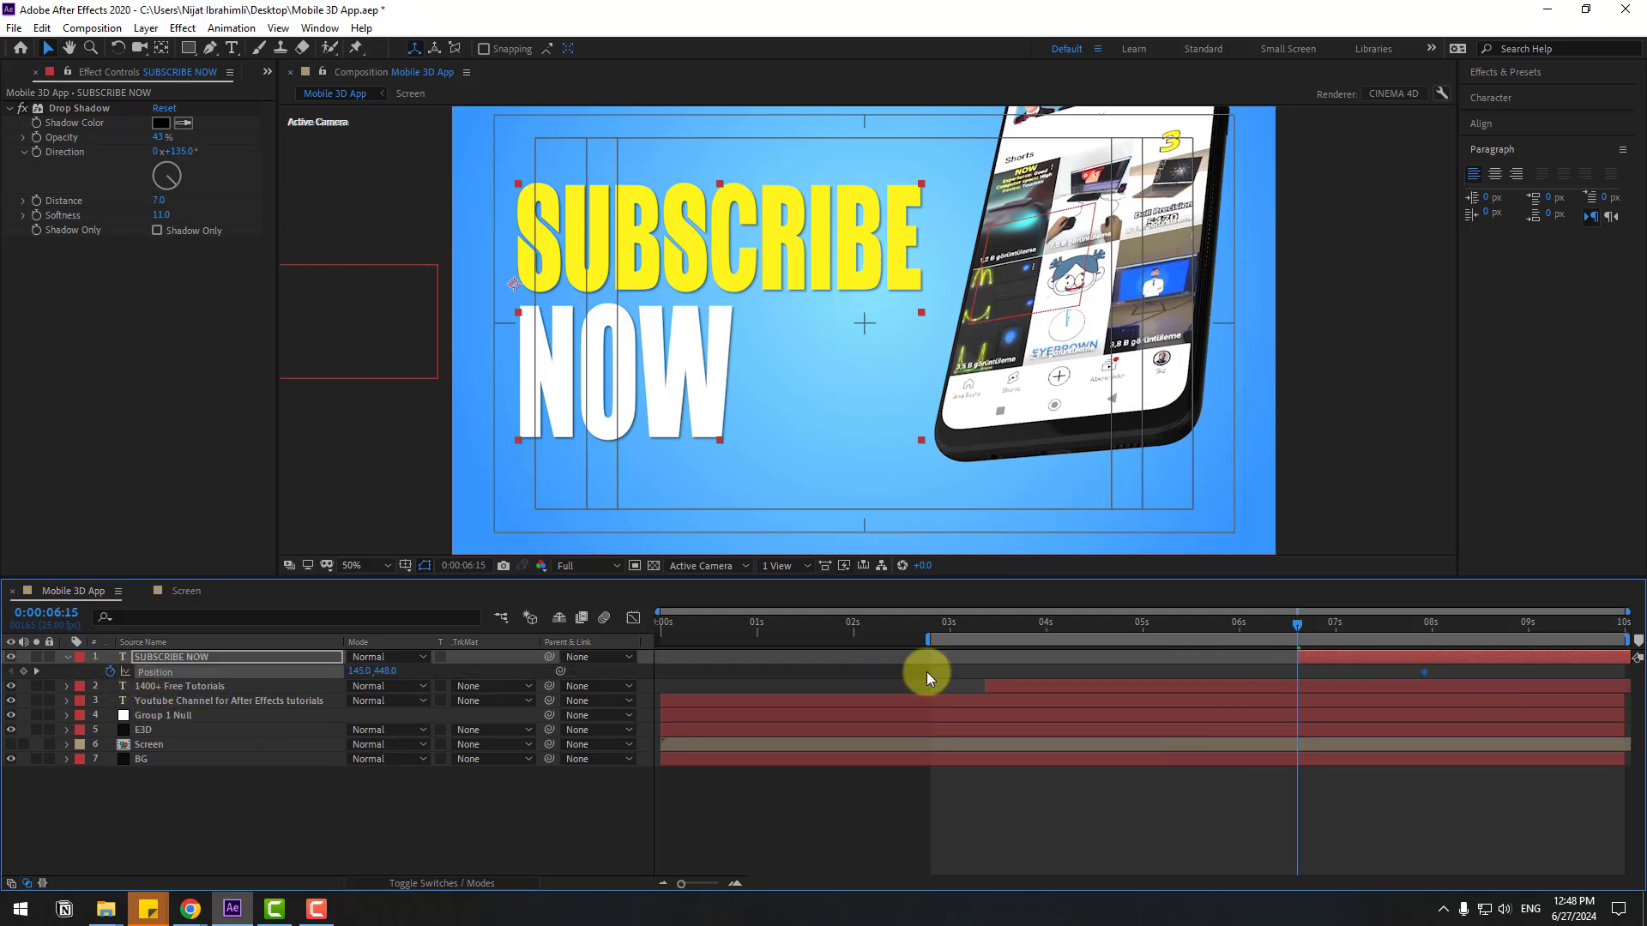
left_click_drag(358, 671, 250, 684)
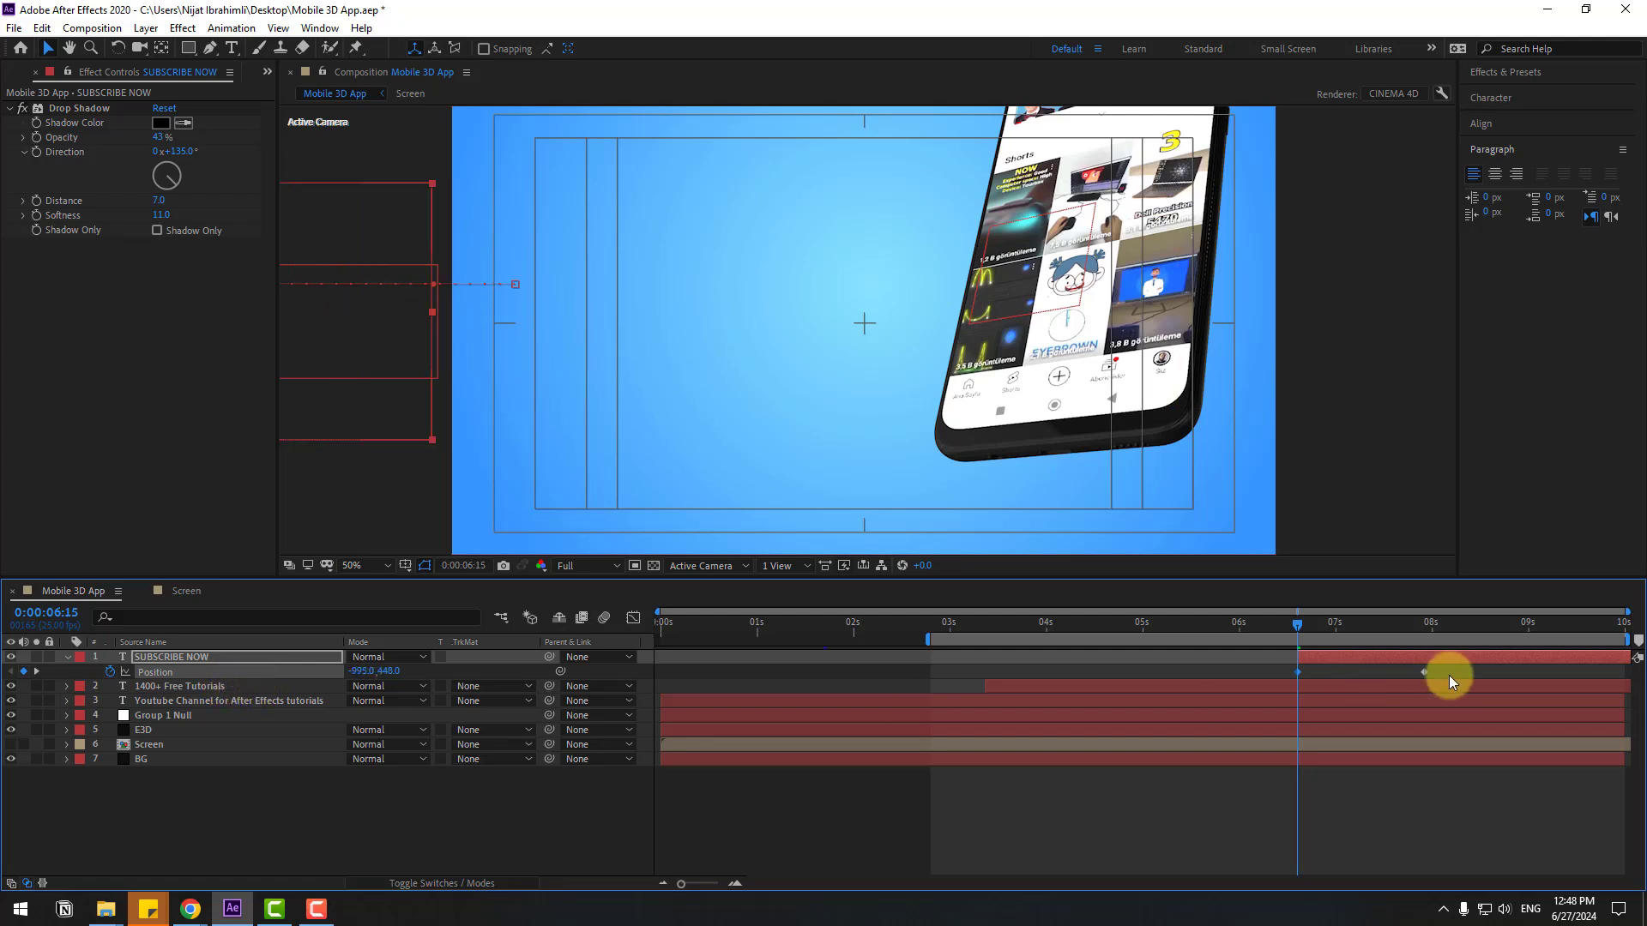
right_click(1298, 673)
mouse_move(1370, 658)
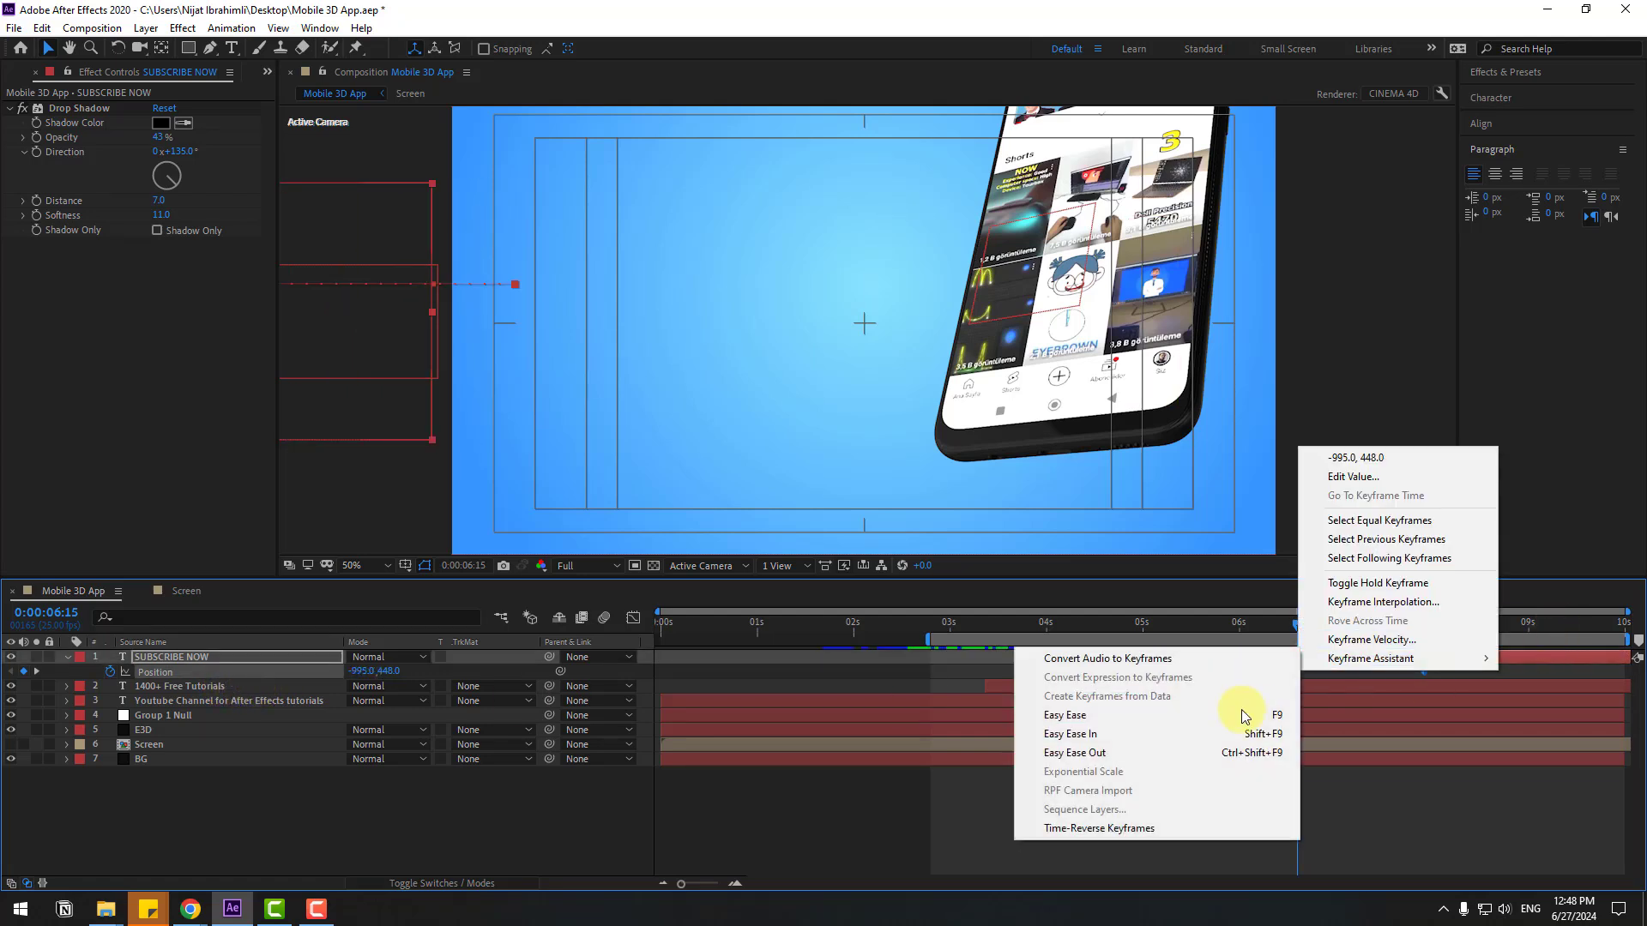
left_click(1192, 712)
Lengthen the ease out of the first "SUBSCRIBE NOW" Position keyframe in the speed graph.
left_click(633, 620)
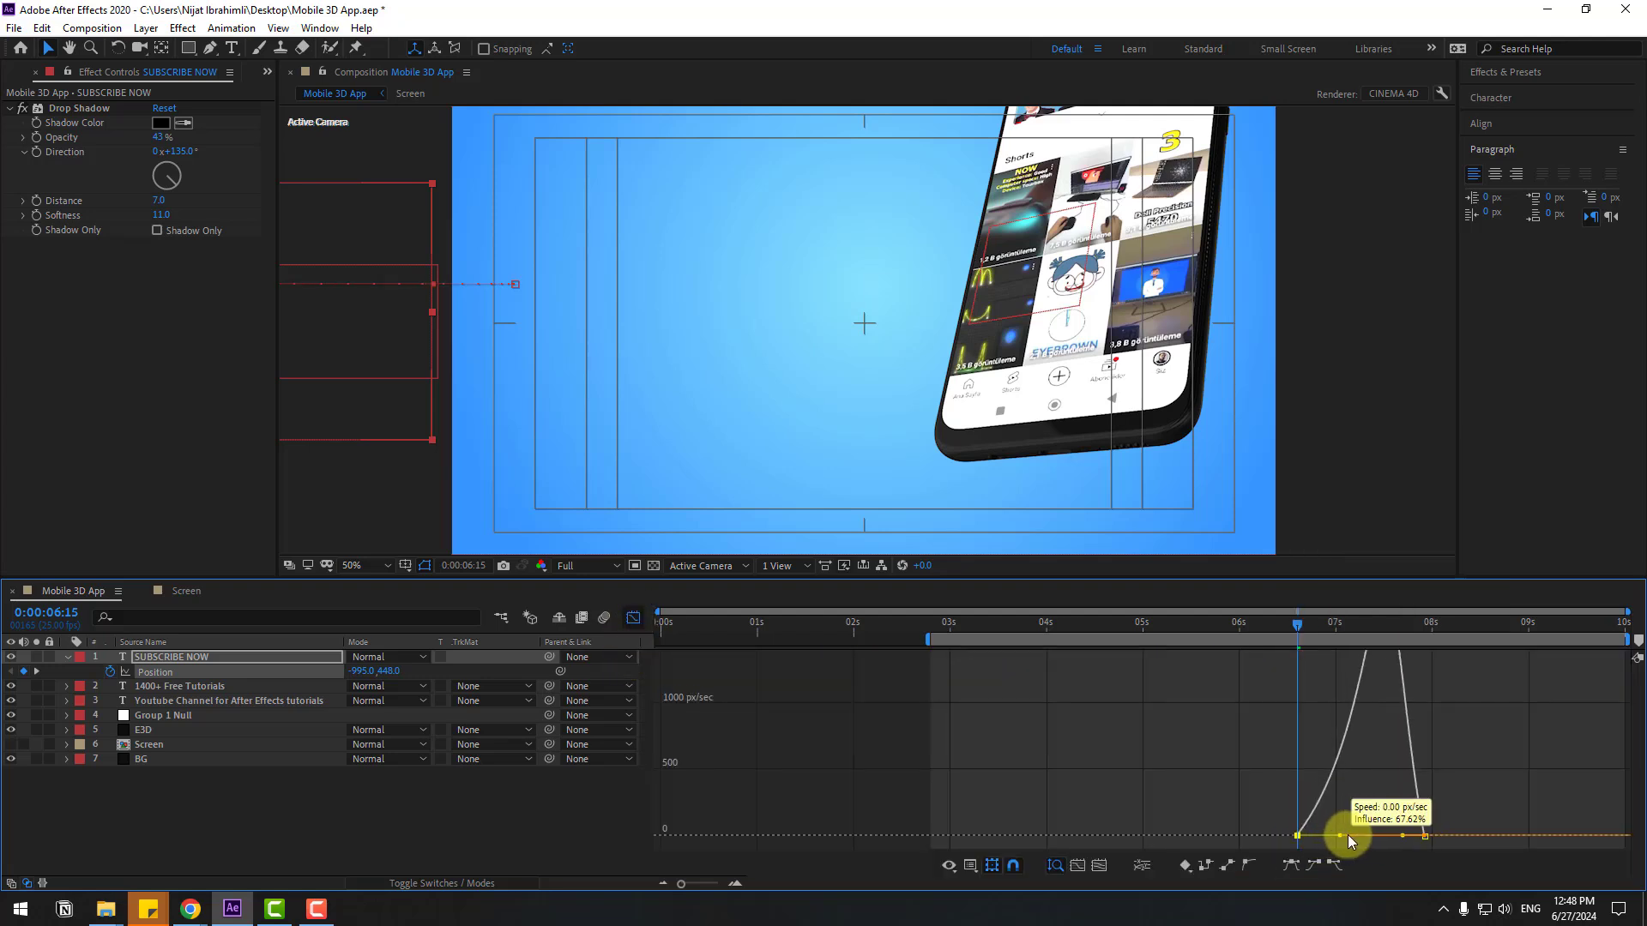
left_click_drag(1348, 837, 1350, 836)
left_click(633, 618)
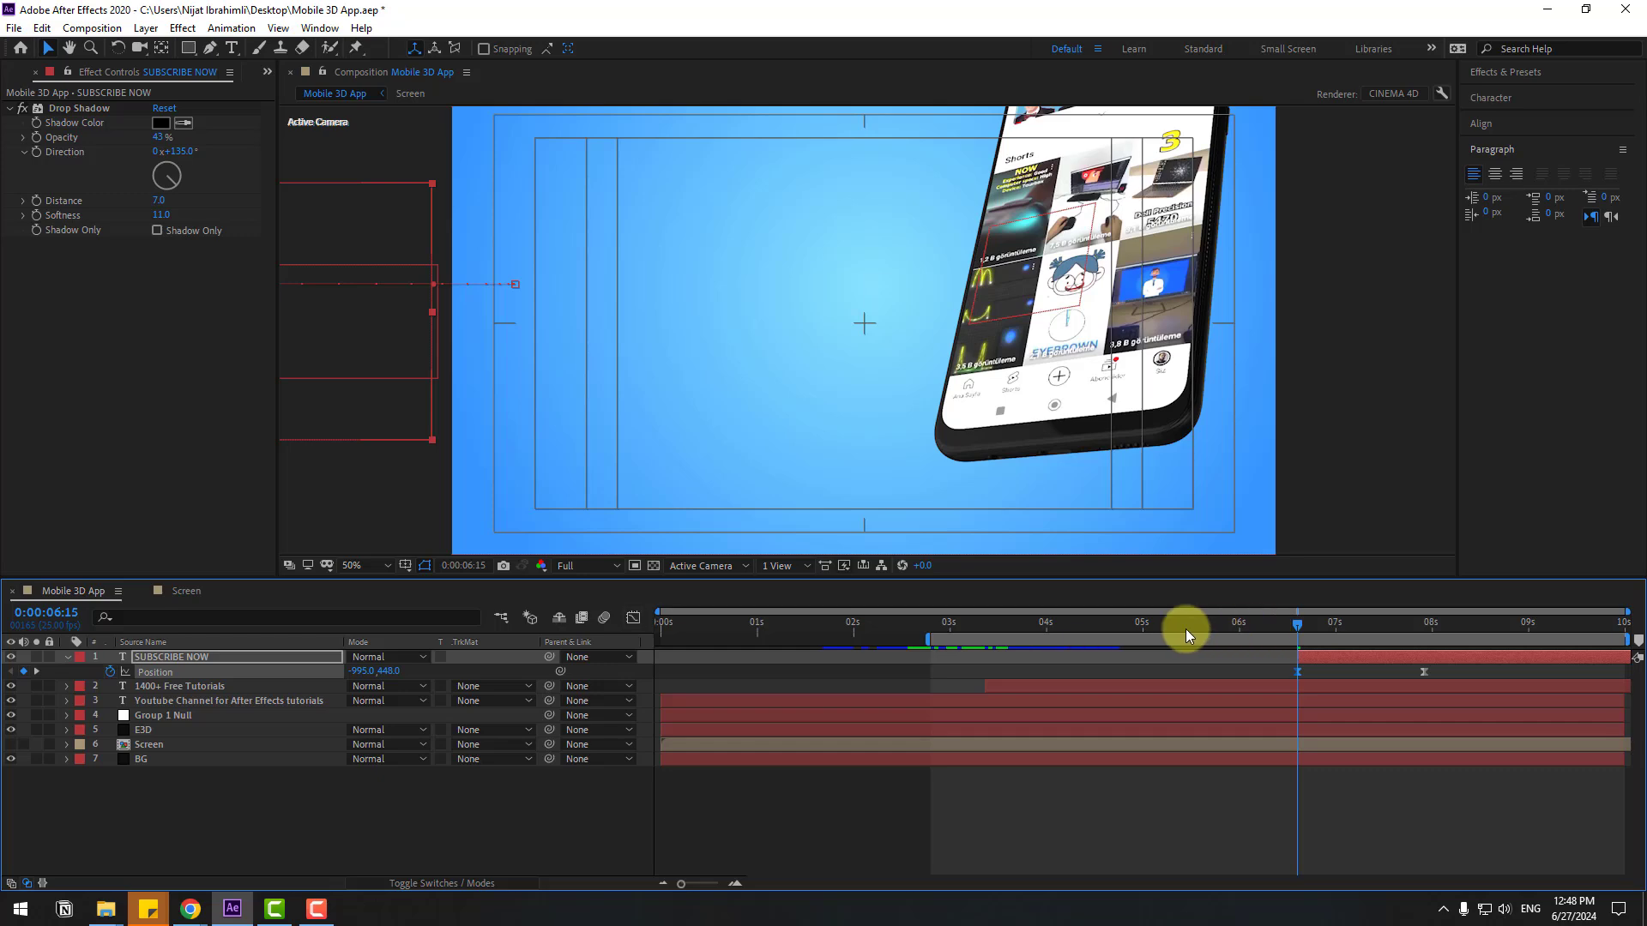
Shift the "SUBSCRIBE NOW" layer earlier to start at about 5.4 s, and preview the animation.
left_click_drag(1185, 630, 1339, 629)
left_click_drag(1245, 665, 1235, 665)
left_click_drag(1171, 628, 1291, 632)
key("space")
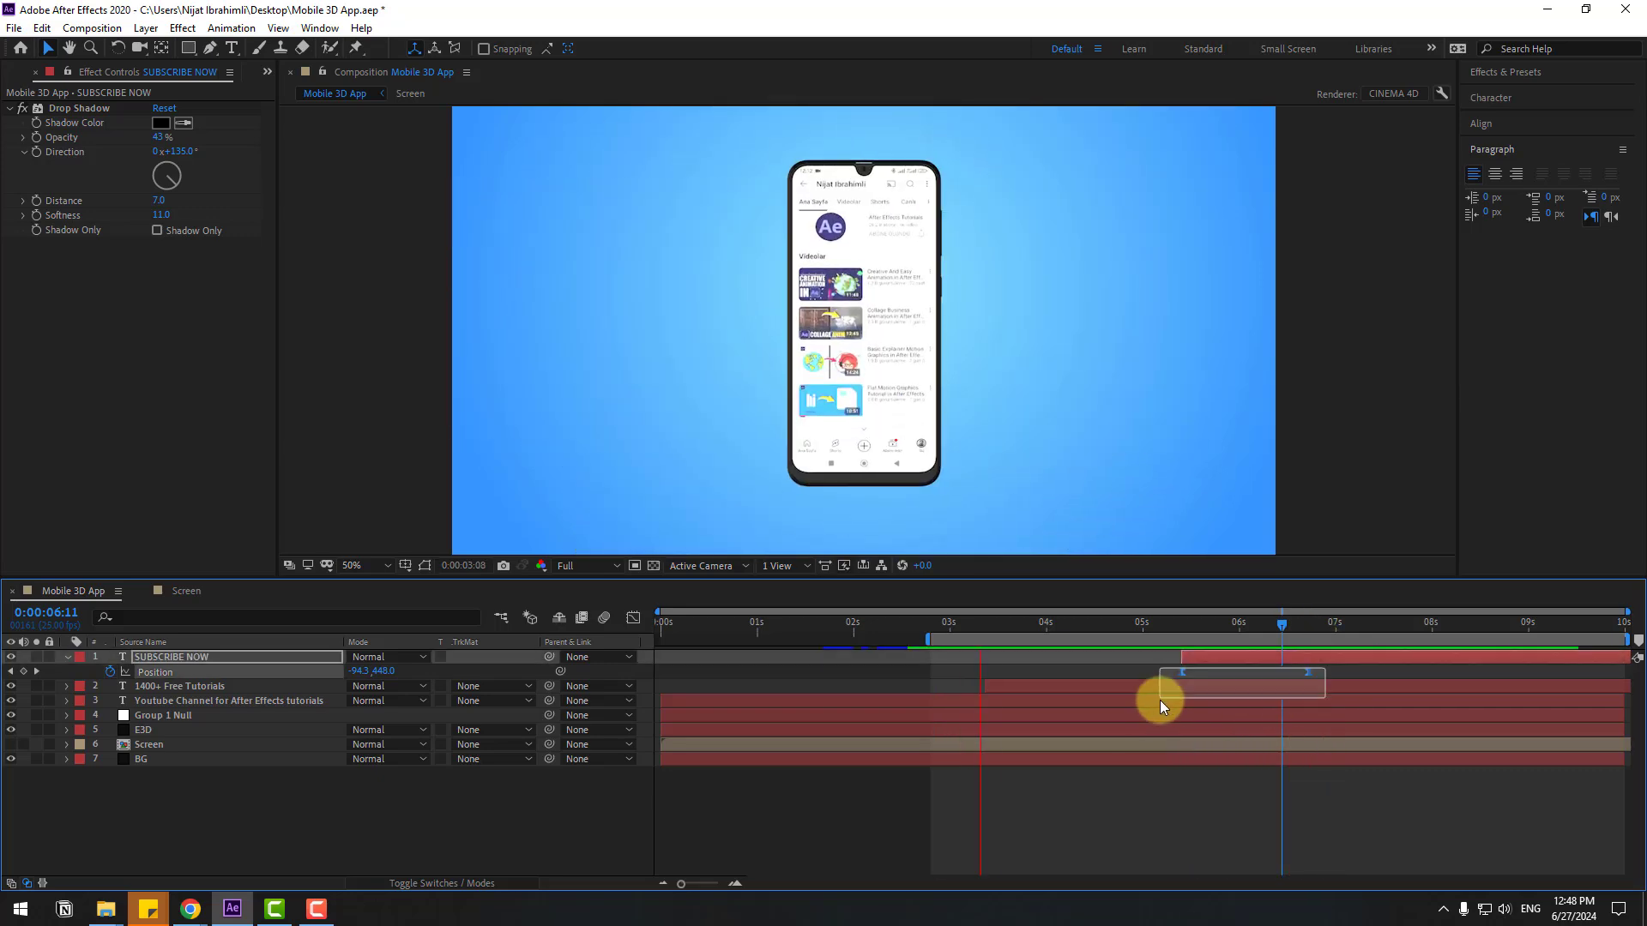
key("space")
Reshape the "SUBSCRIBE NOW" speed graph for a fast start and a long ease into the last Position keyframe, then preview it.
left_click(633, 617)
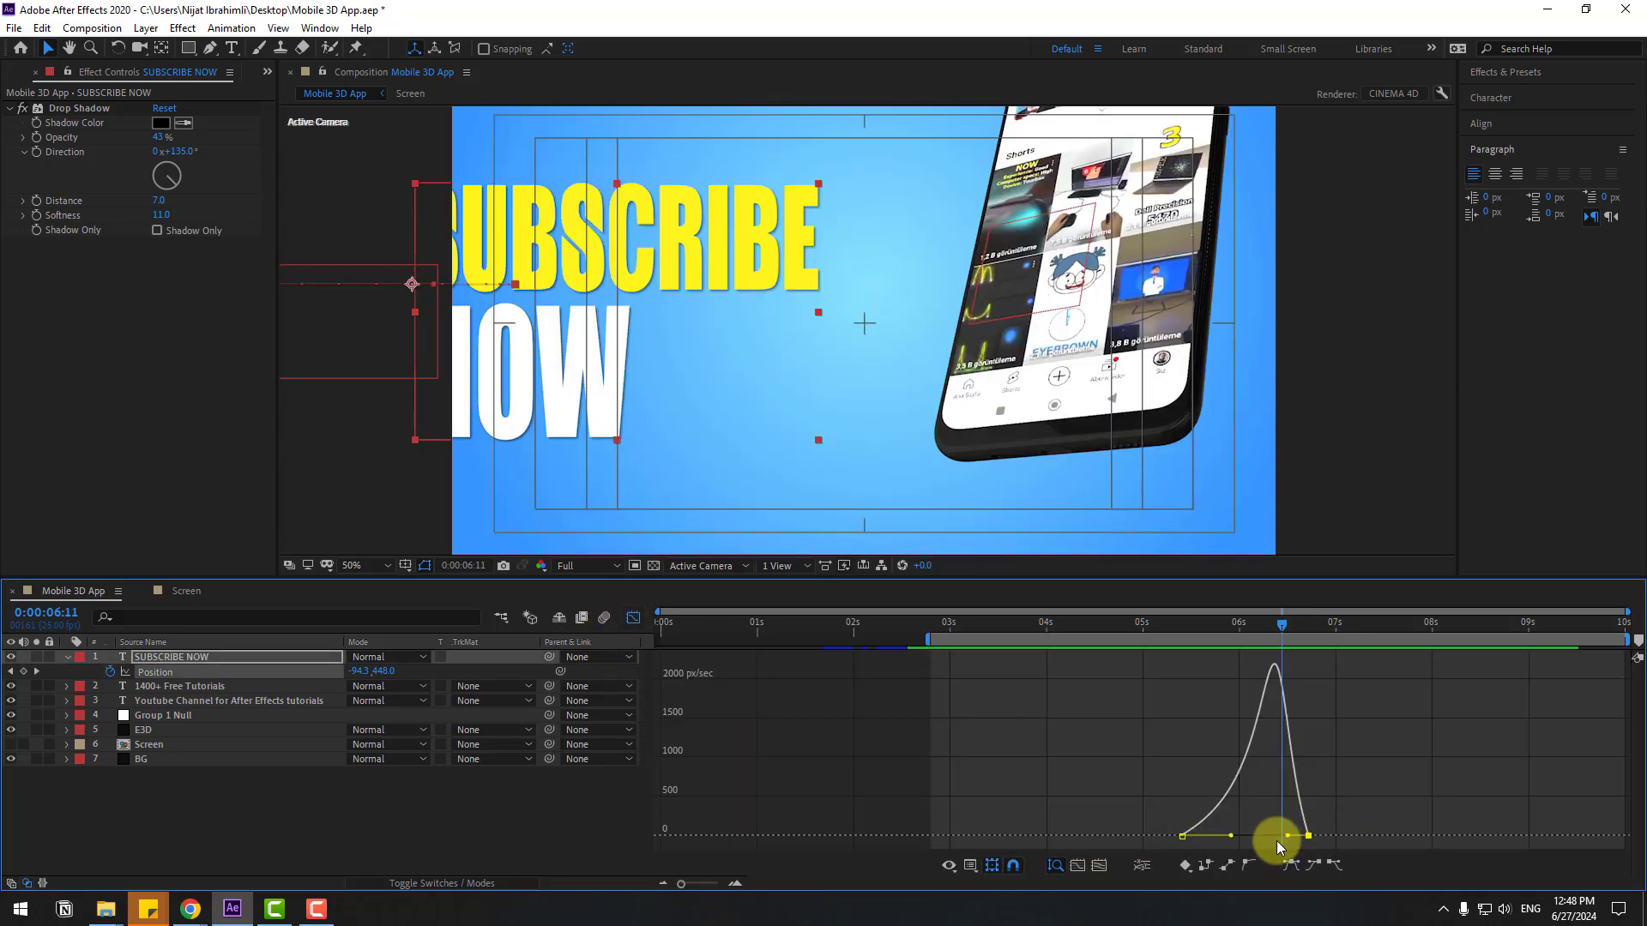
mouse_move(1276, 841)
left_mouse_down()
mouse_move(1208, 831)
mouse_move(1247, 836)
left_mouse_up()
key("space")
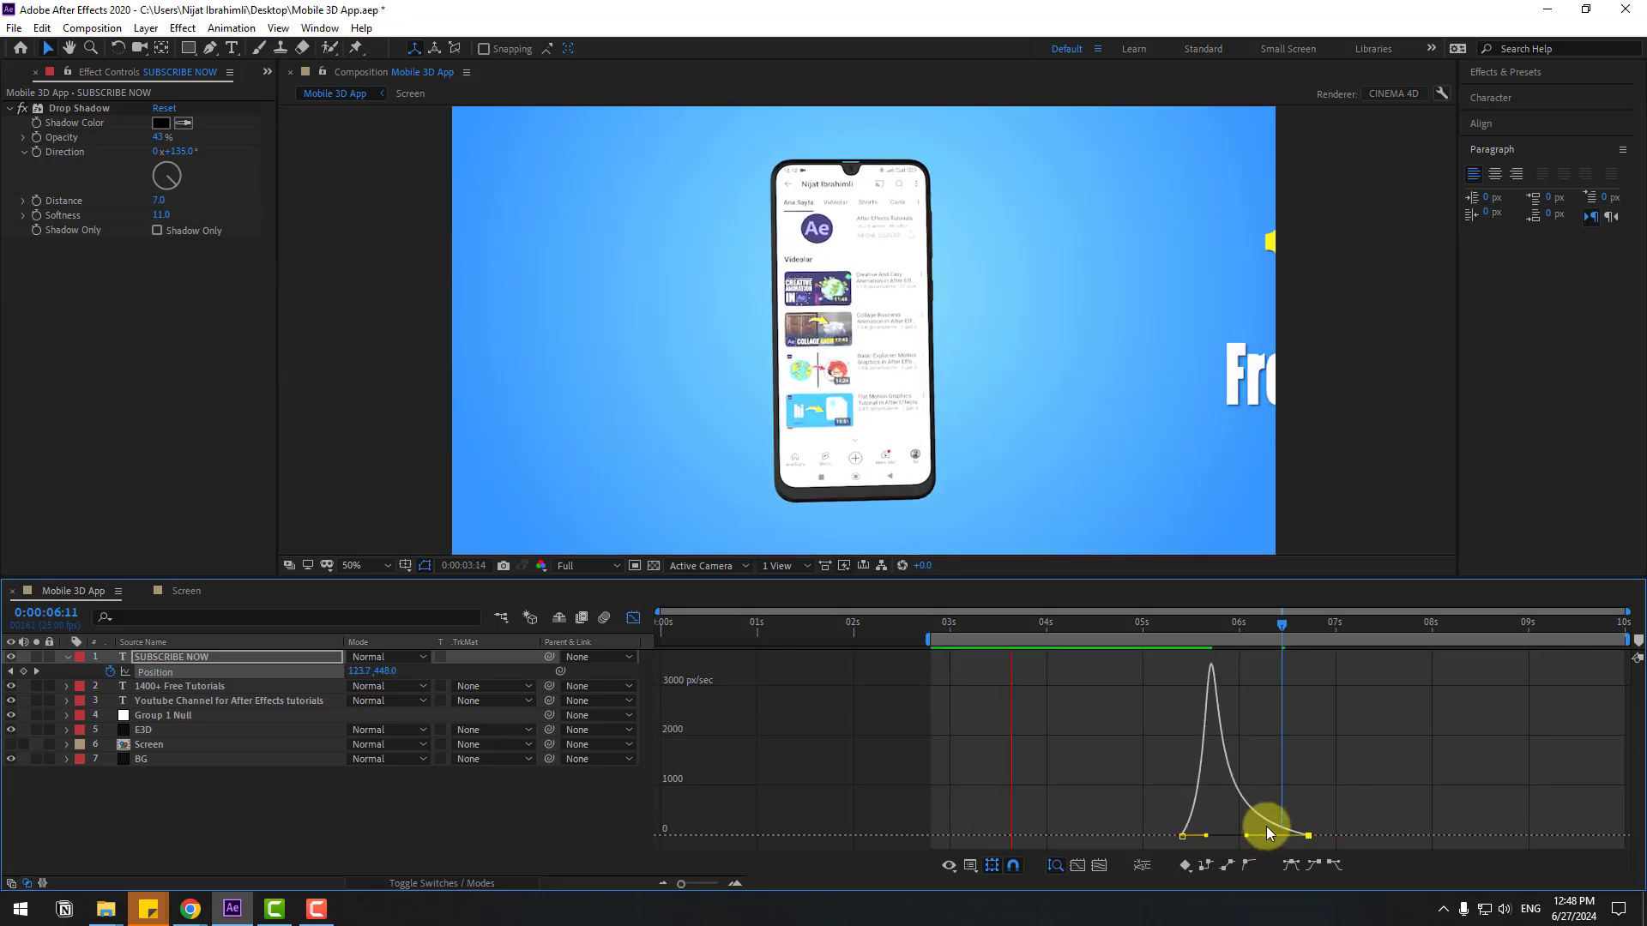
mouse_move(1259, 818)
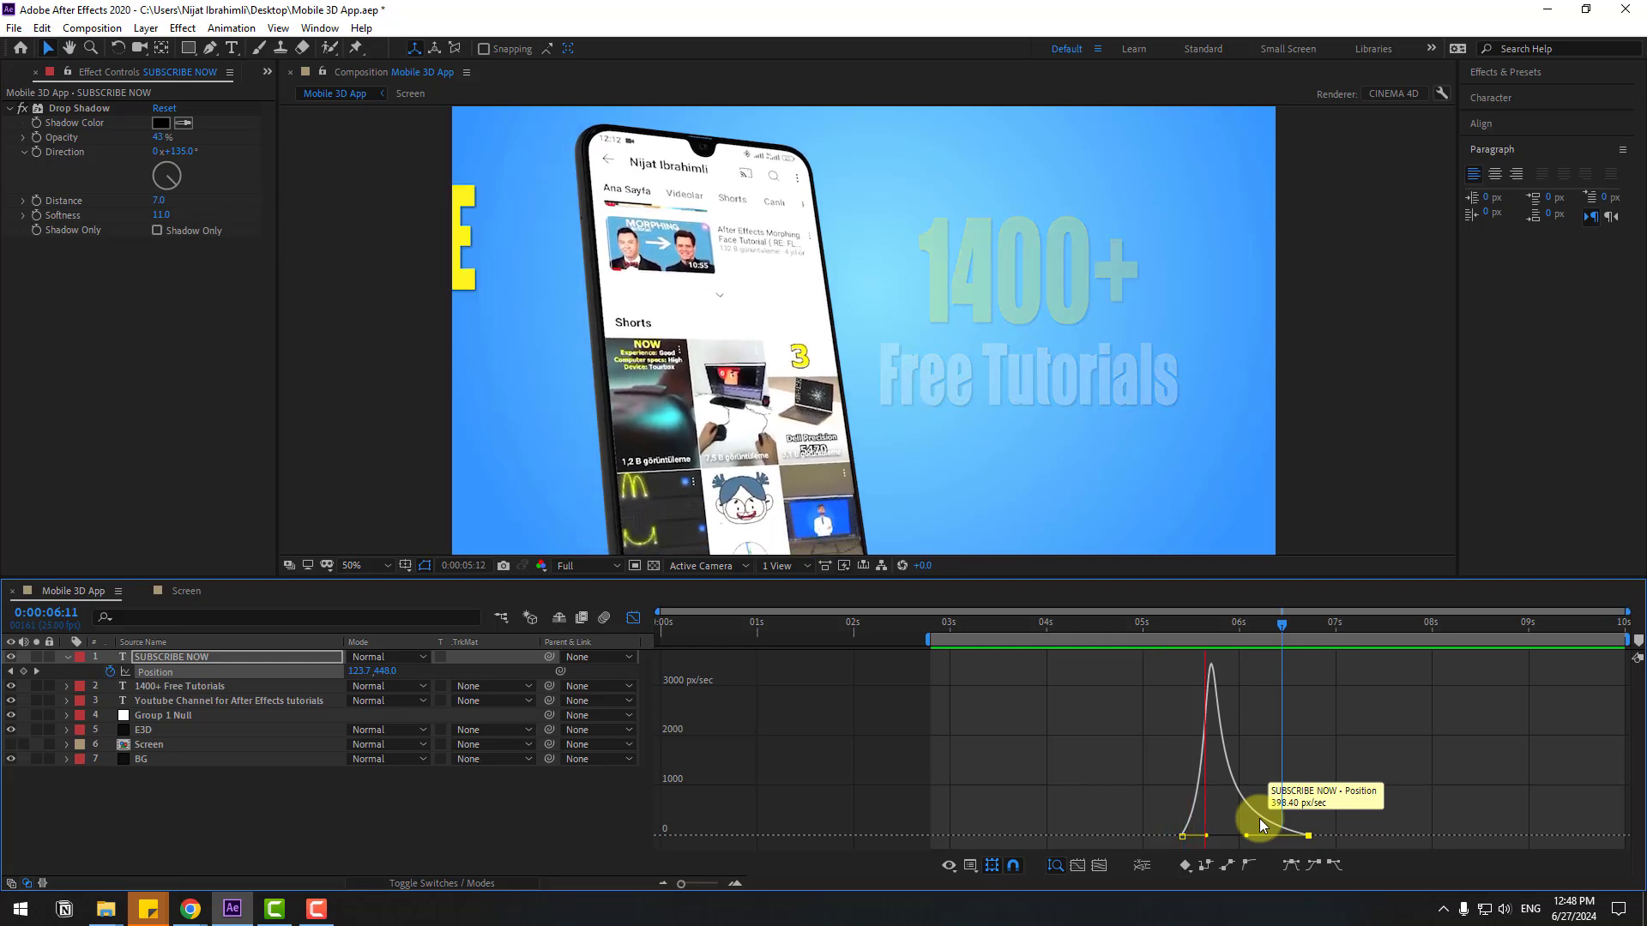
key("space")
left_click(633, 618)
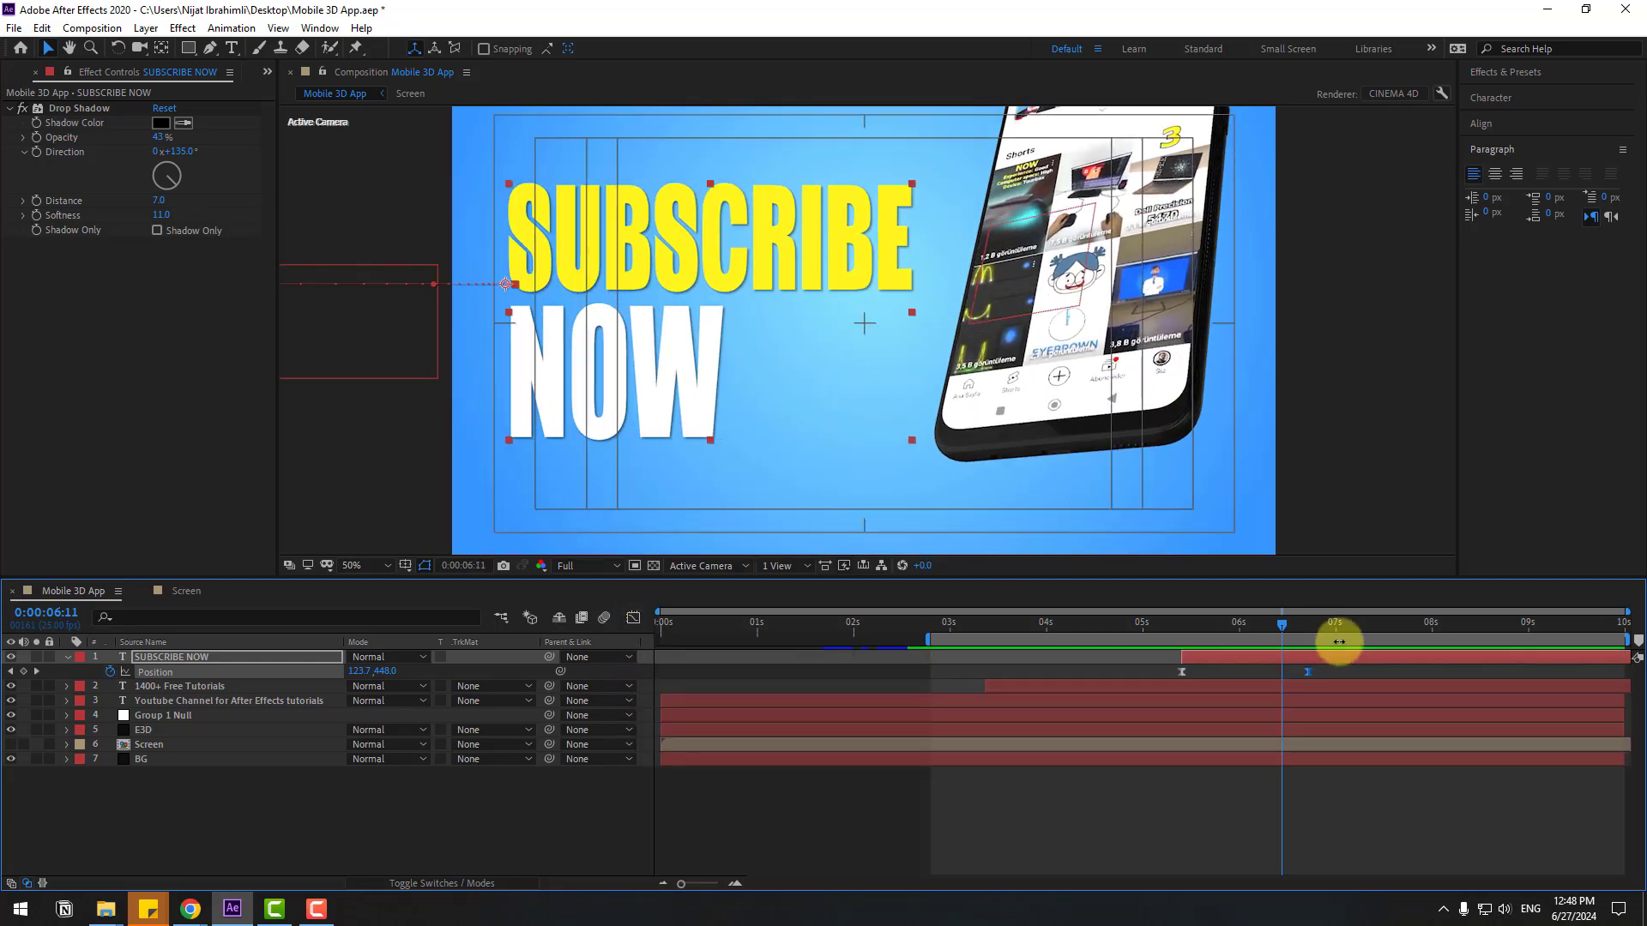
Duplicate the "SUBSCRIBE NOW" layer at 0:00:07:22 and remove the Position keyframes from the copy.
left_click_drag(1331, 626, 1421, 633)
left_click(281, 830)
left_click(203, 657)
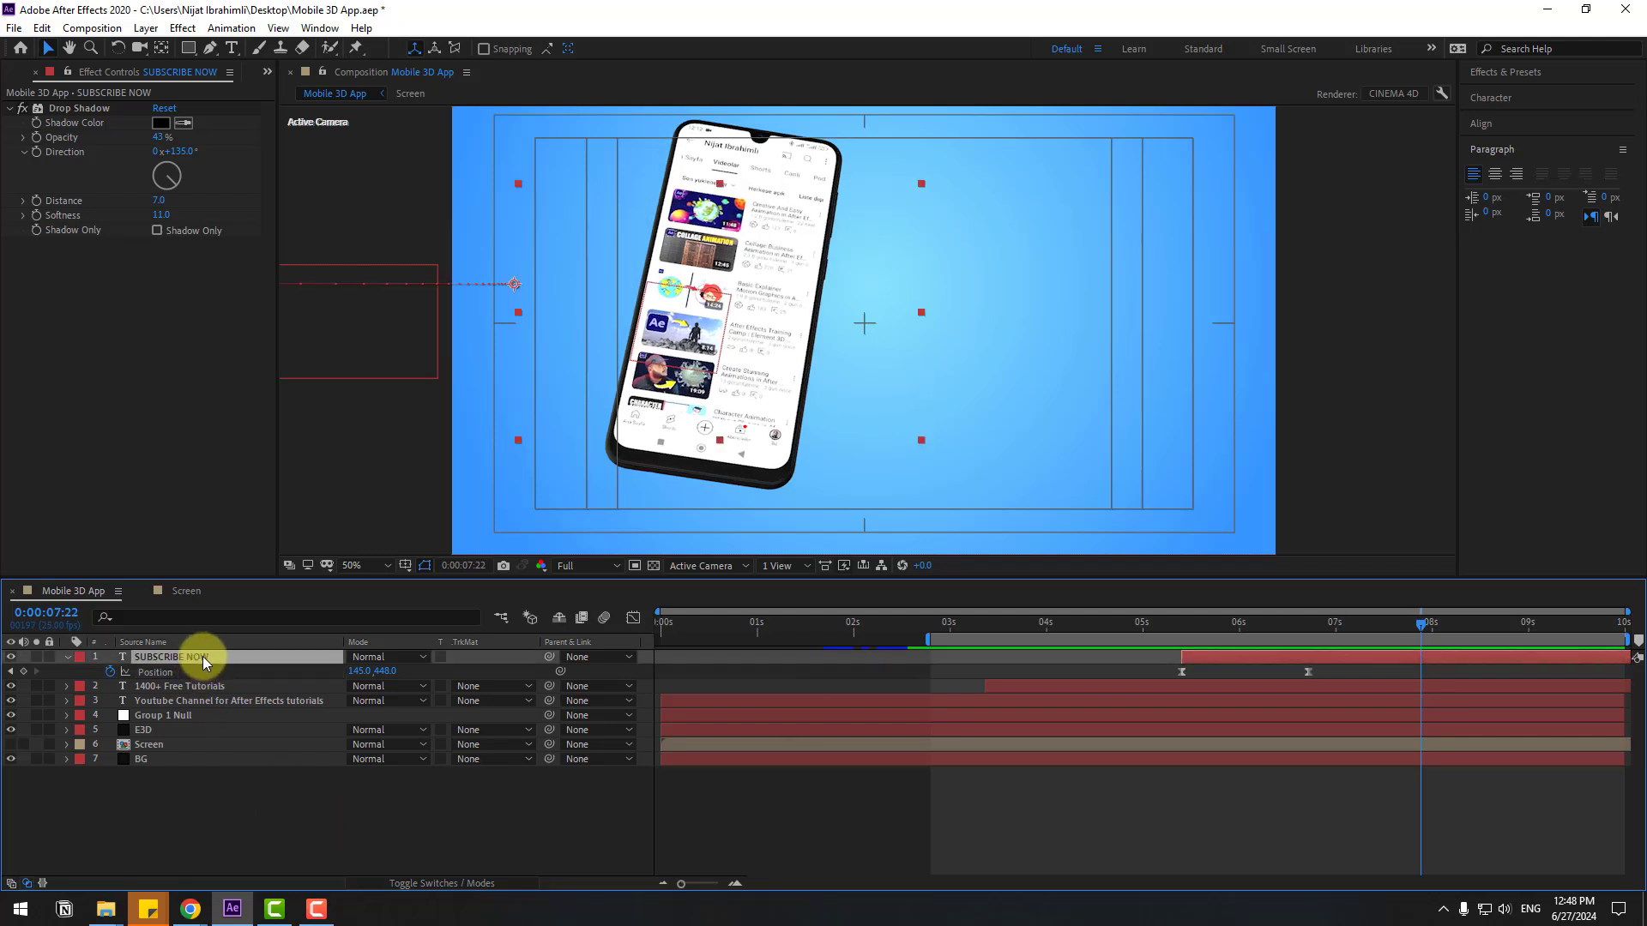
key("ctrl+d")
left_click(156, 657)
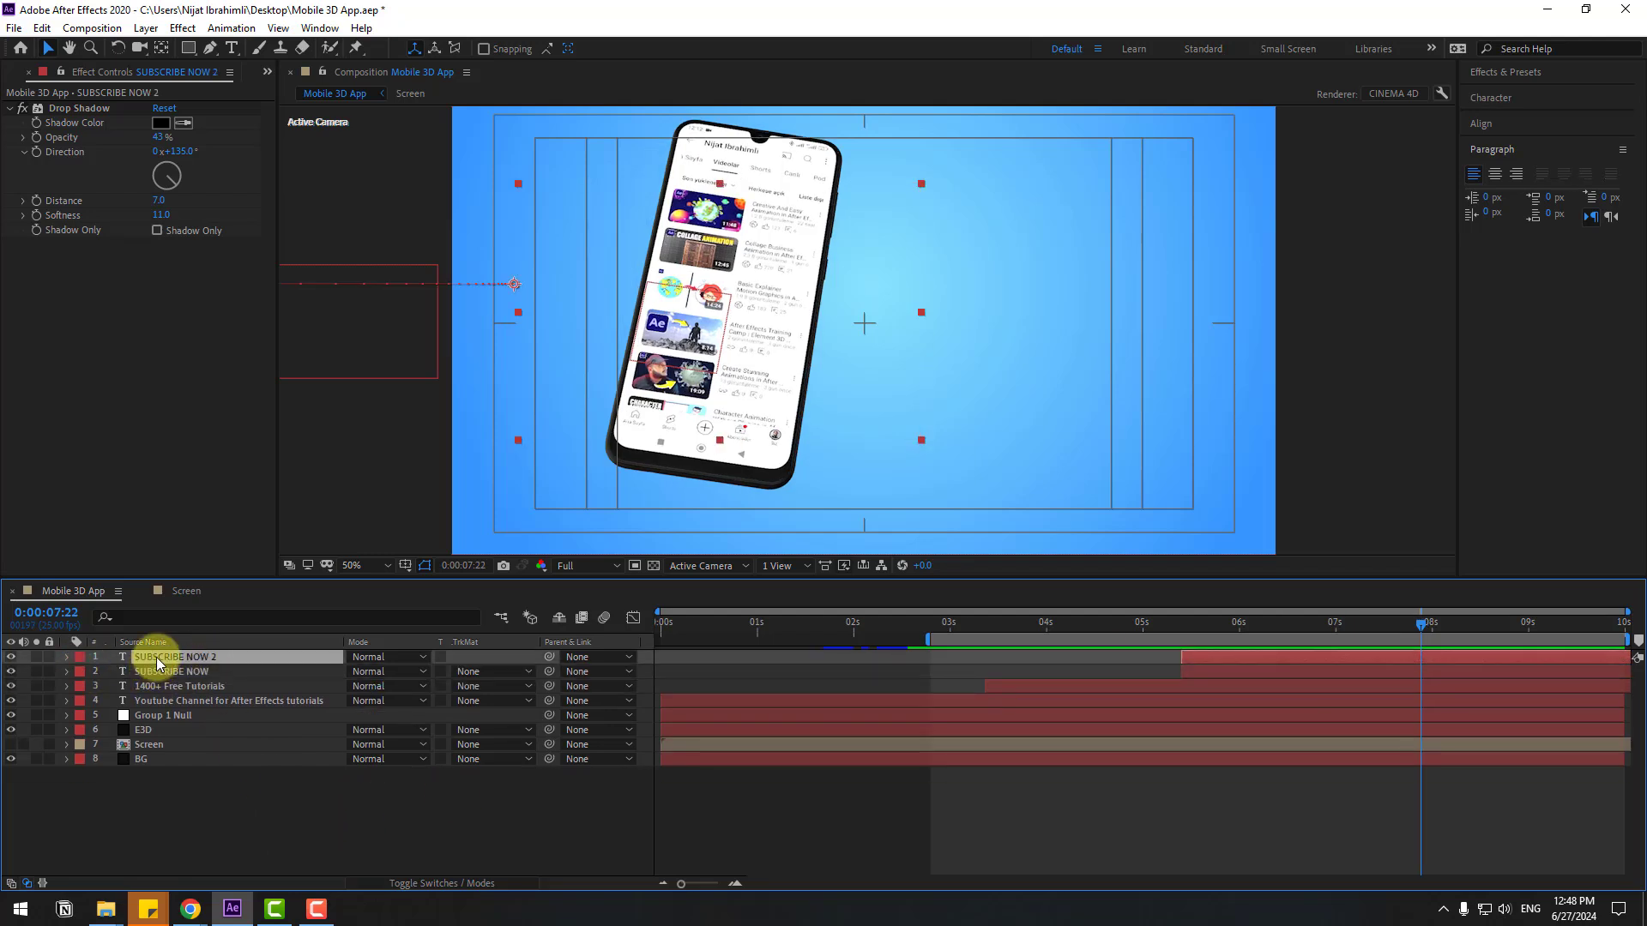
key("p")
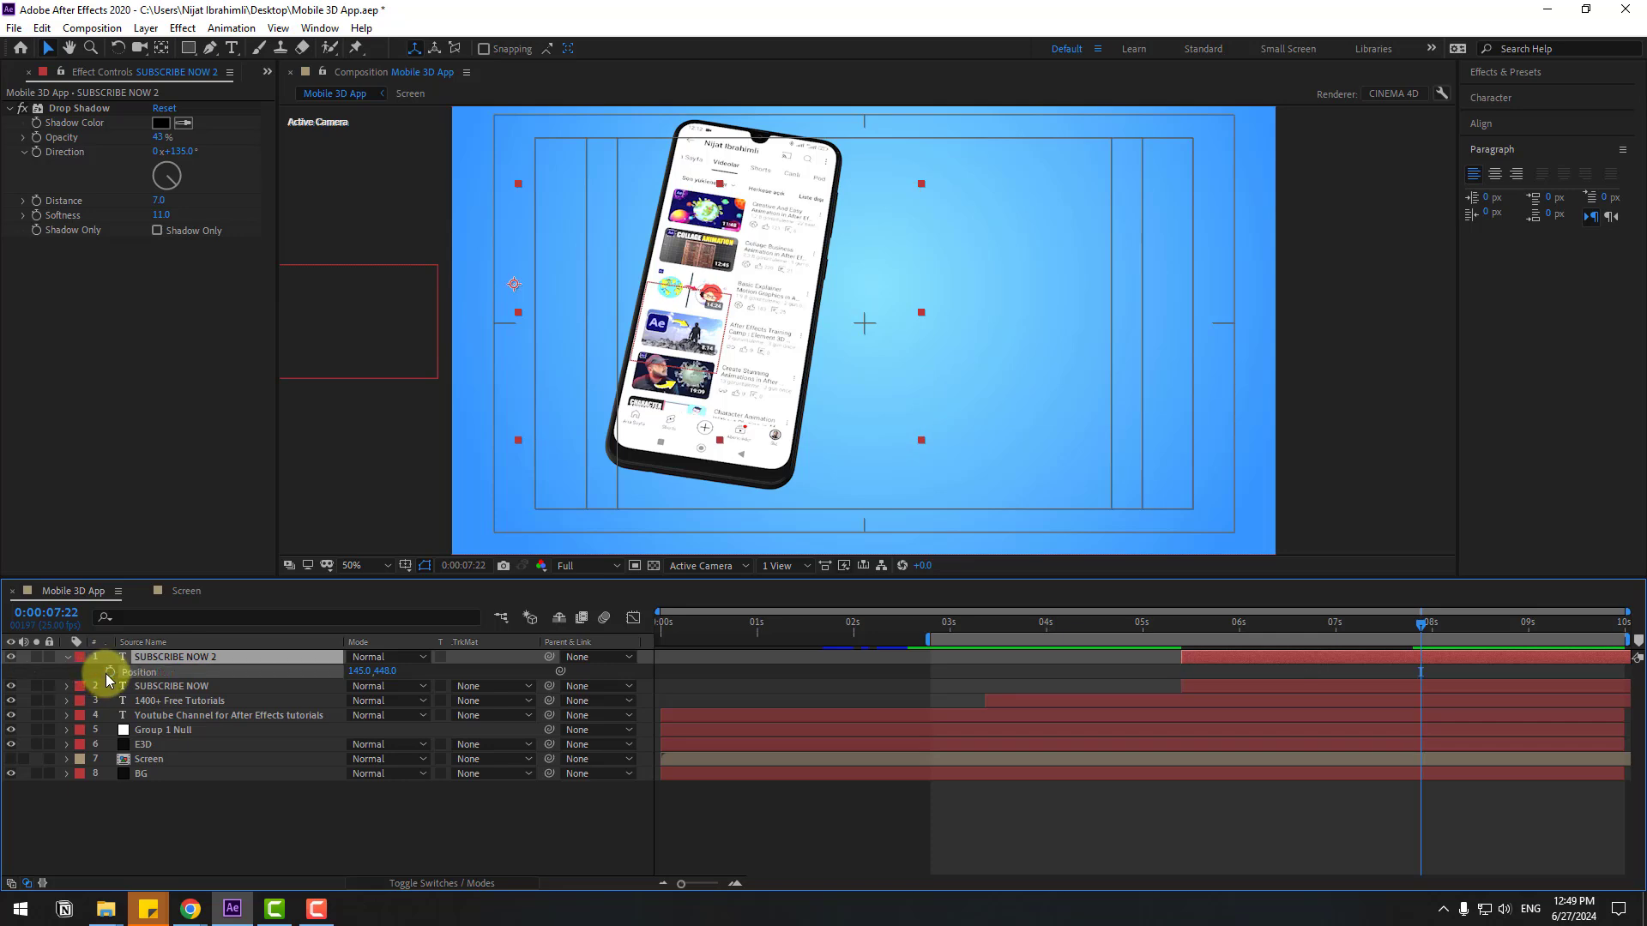
Shift the copied "SUBSCRIBE NOW" layer to start just after 7 s and place it beside the phone at Position 823, 508.
left_click_drag(1278, 657, 1378, 650)
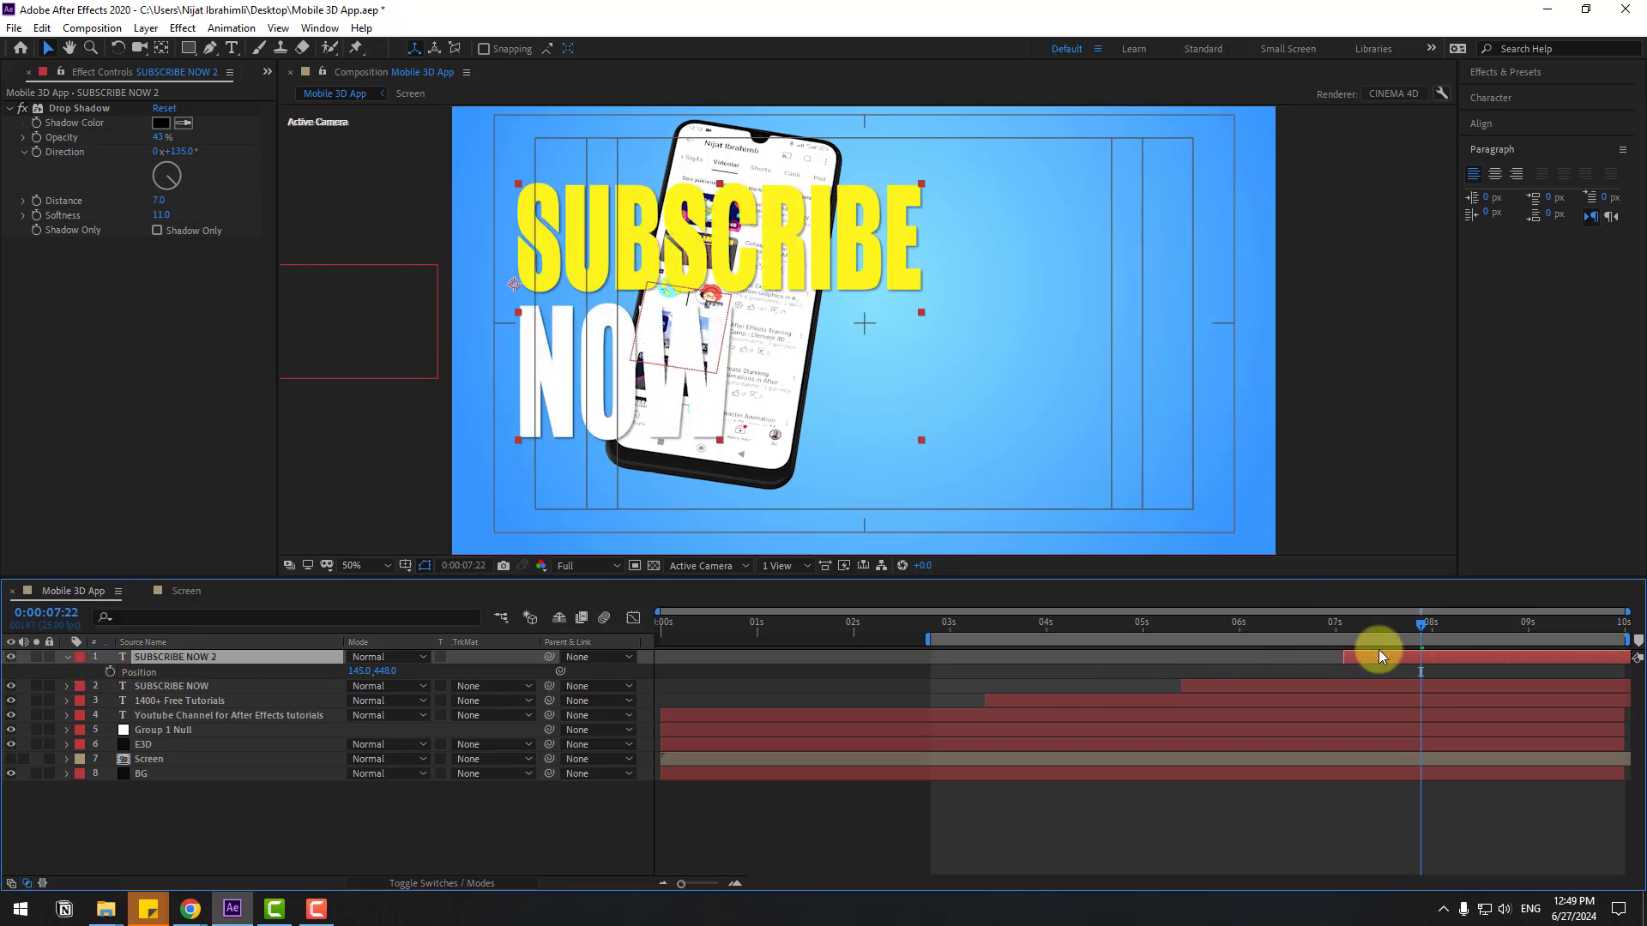
left_click_drag(764, 271, 1033, 294)
left_click_drag(1315, 630, 1480, 629)
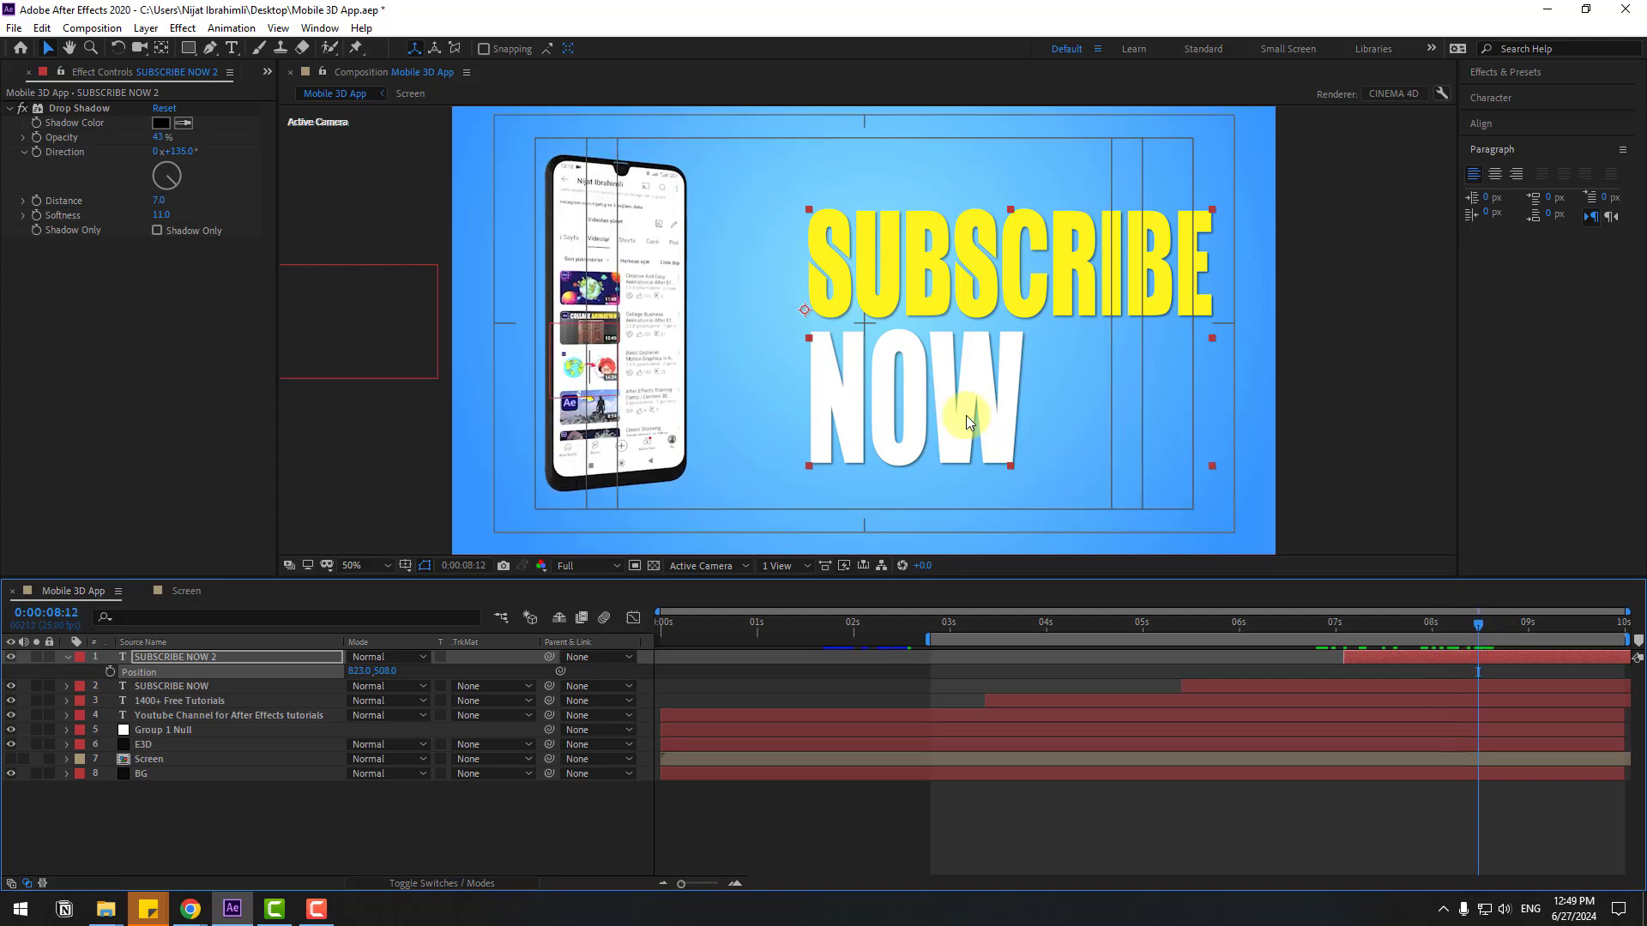
Move the copied title to Position 679, 478 and replace its text with the channel owner's name above "Youtube Channel".
left_click_drag(965, 415, 904, 401)
double_click(904, 402)
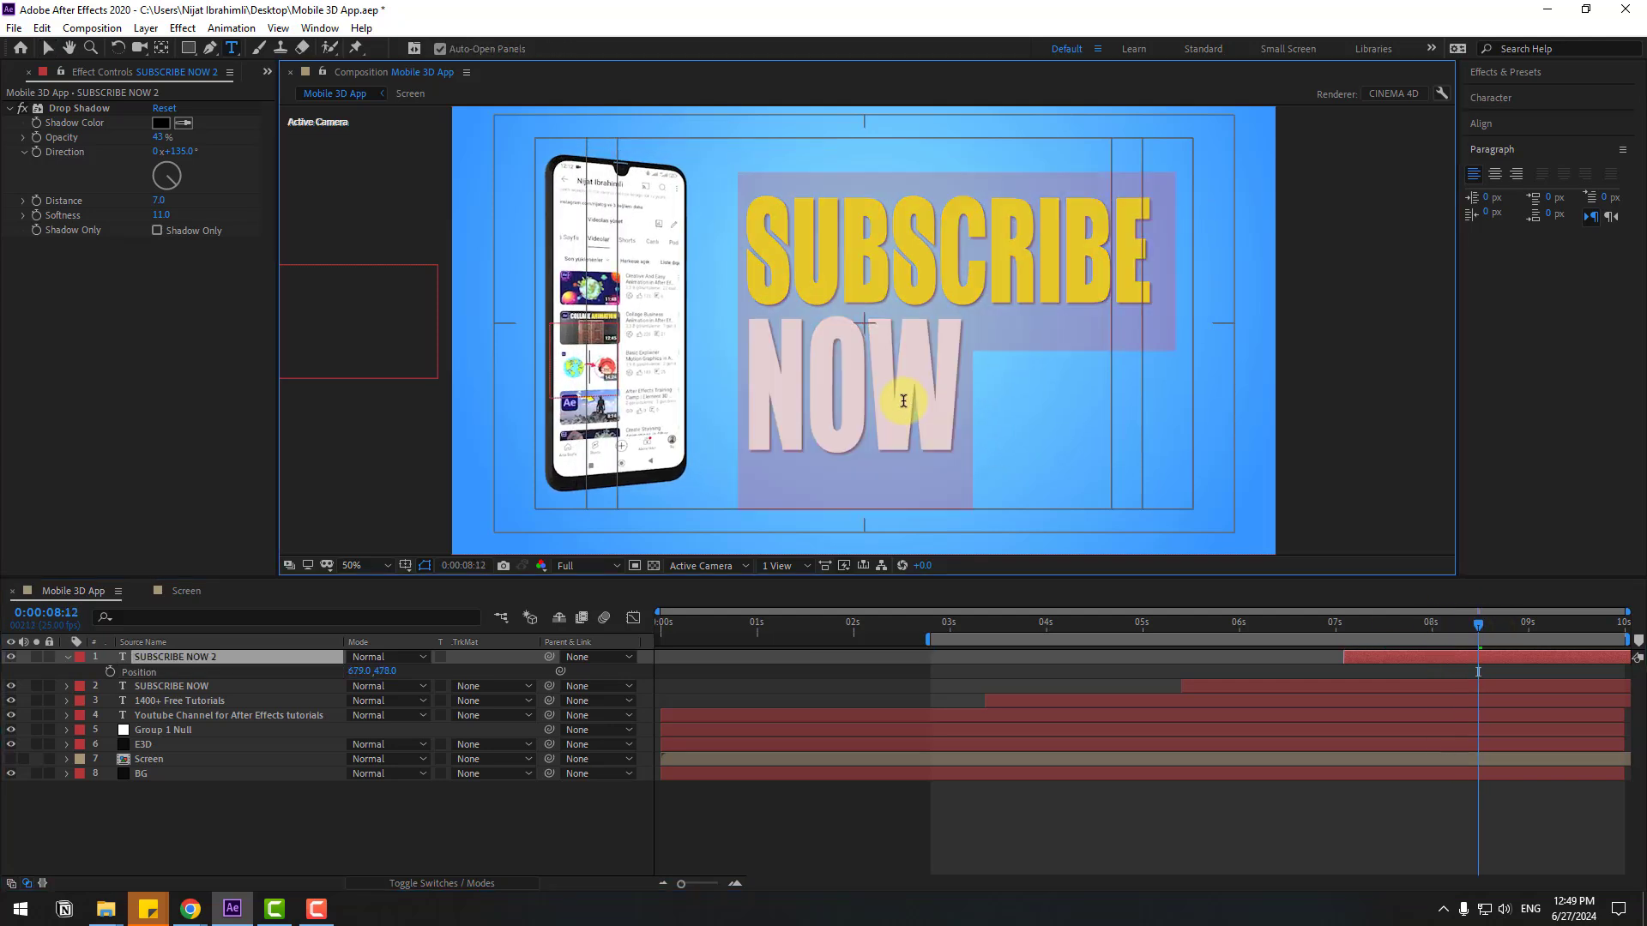
type("n")
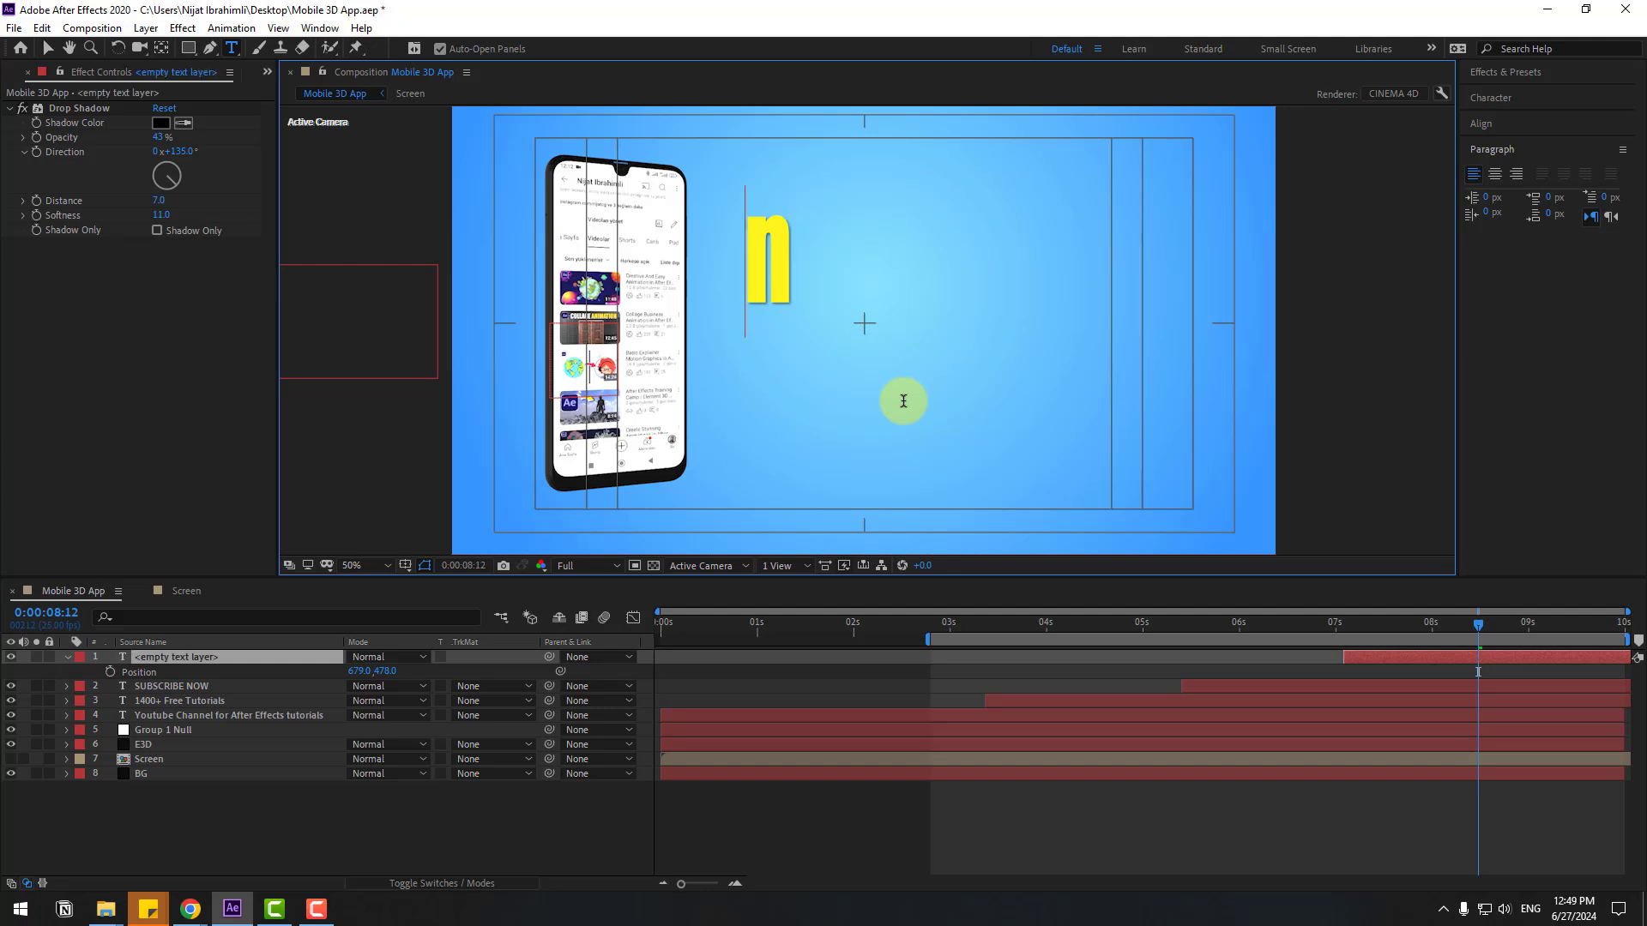
key("BackSpace")
type("Nijat Ibrahiml")
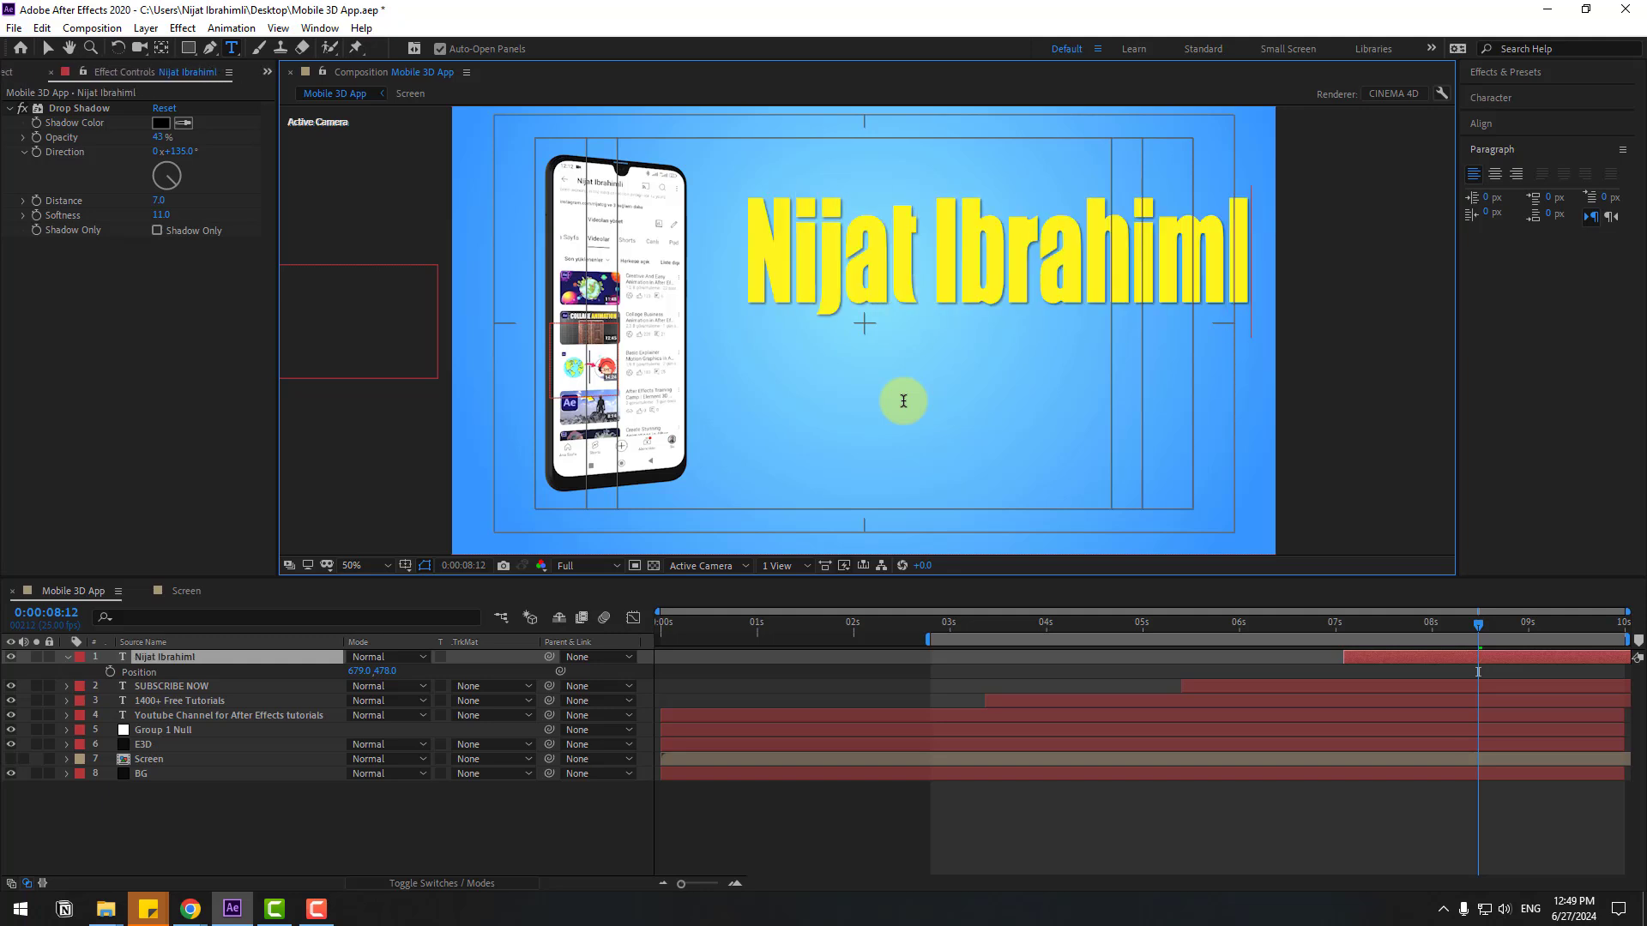
type("i")
key("Return")
type("Youtube Channel")
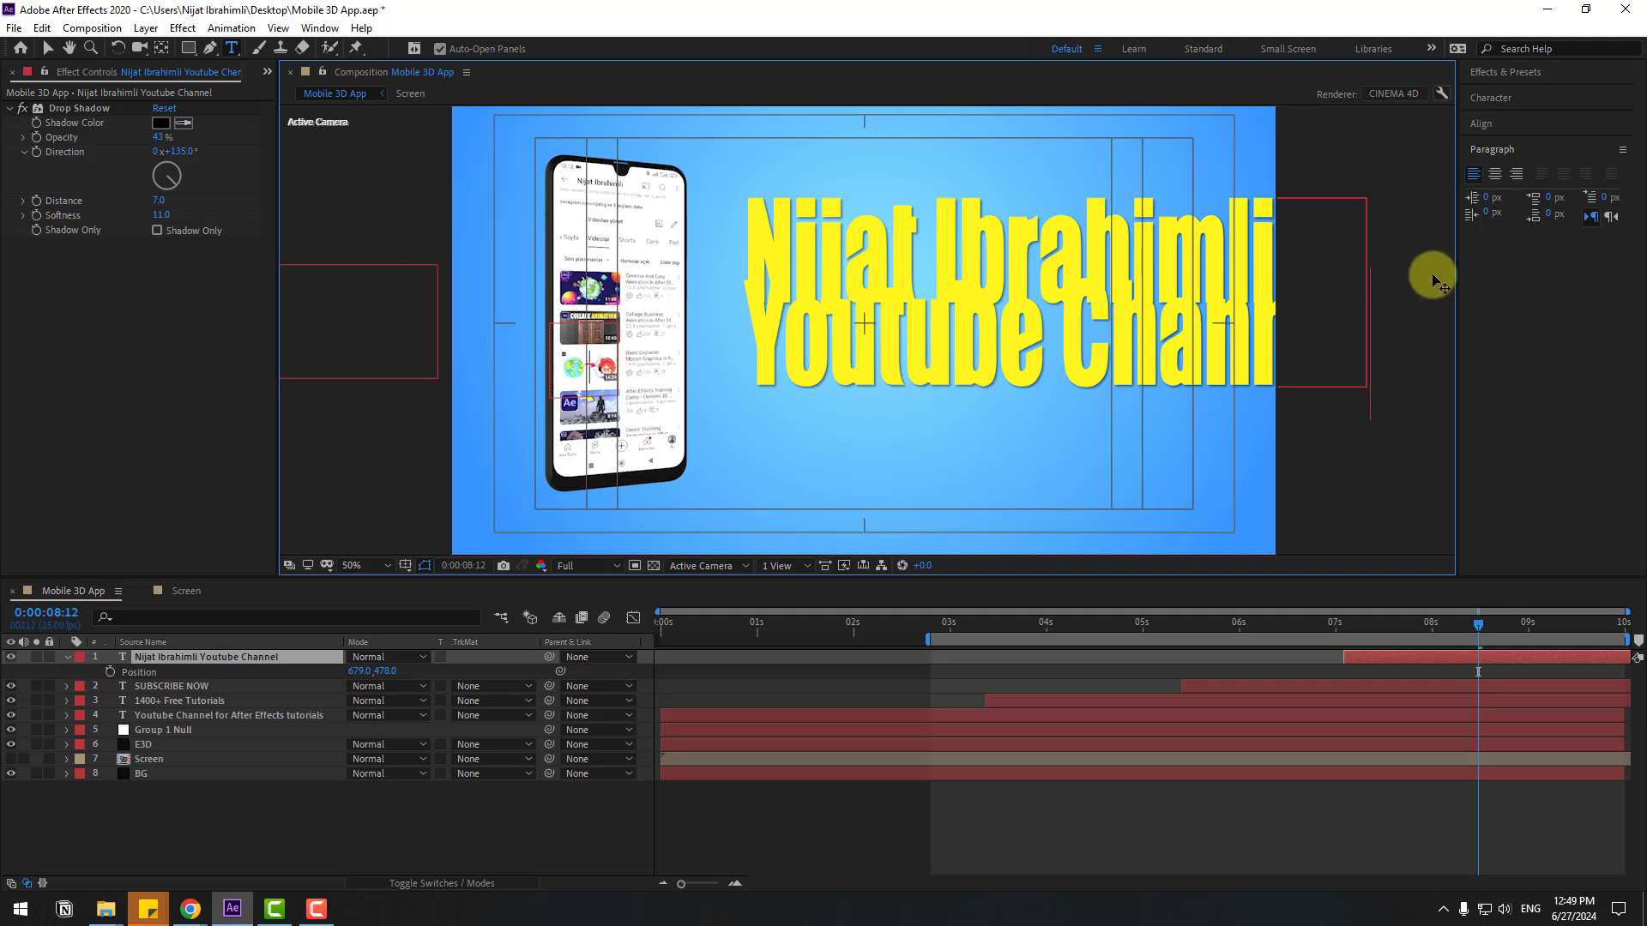
Reduce the font size of both lines of the new title to 209 px.
key("ctrl+a")
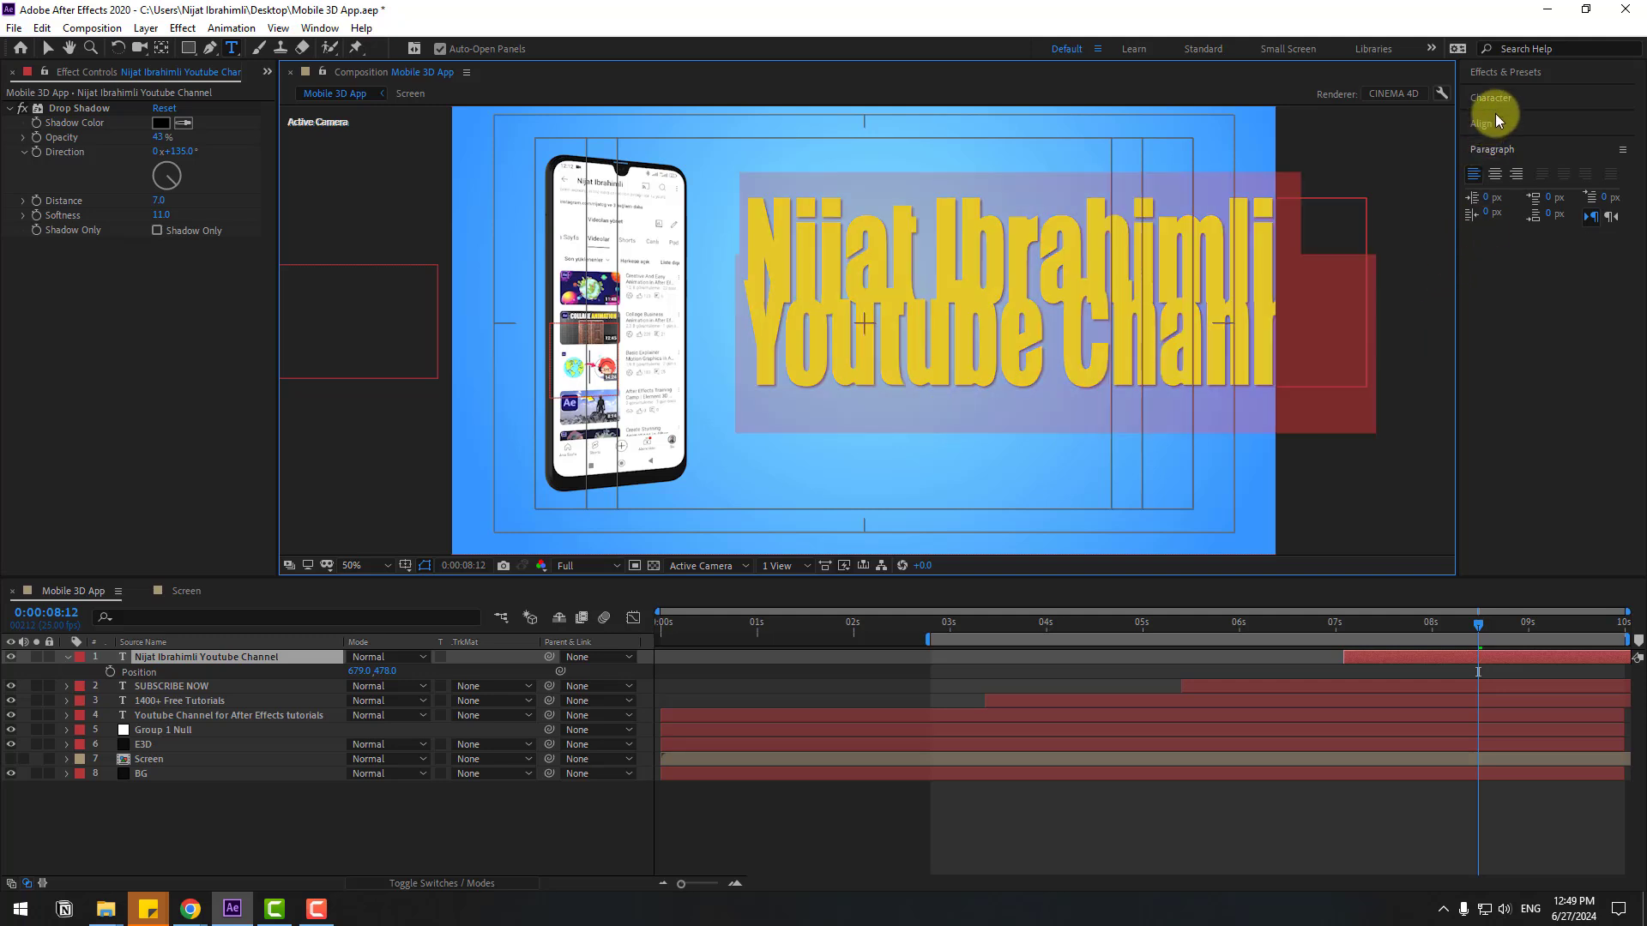
left_click(1492, 98)
left_click_drag(1448, 173, 1405, 173)
left_click_drag(1120, 266, 836, 266)
Change the fill color of the "Youtube Channel" line in the new title to white.
left_click(1151, 367)
left_click_drag(1151, 367, 755, 360)
left_click(1123, 359)
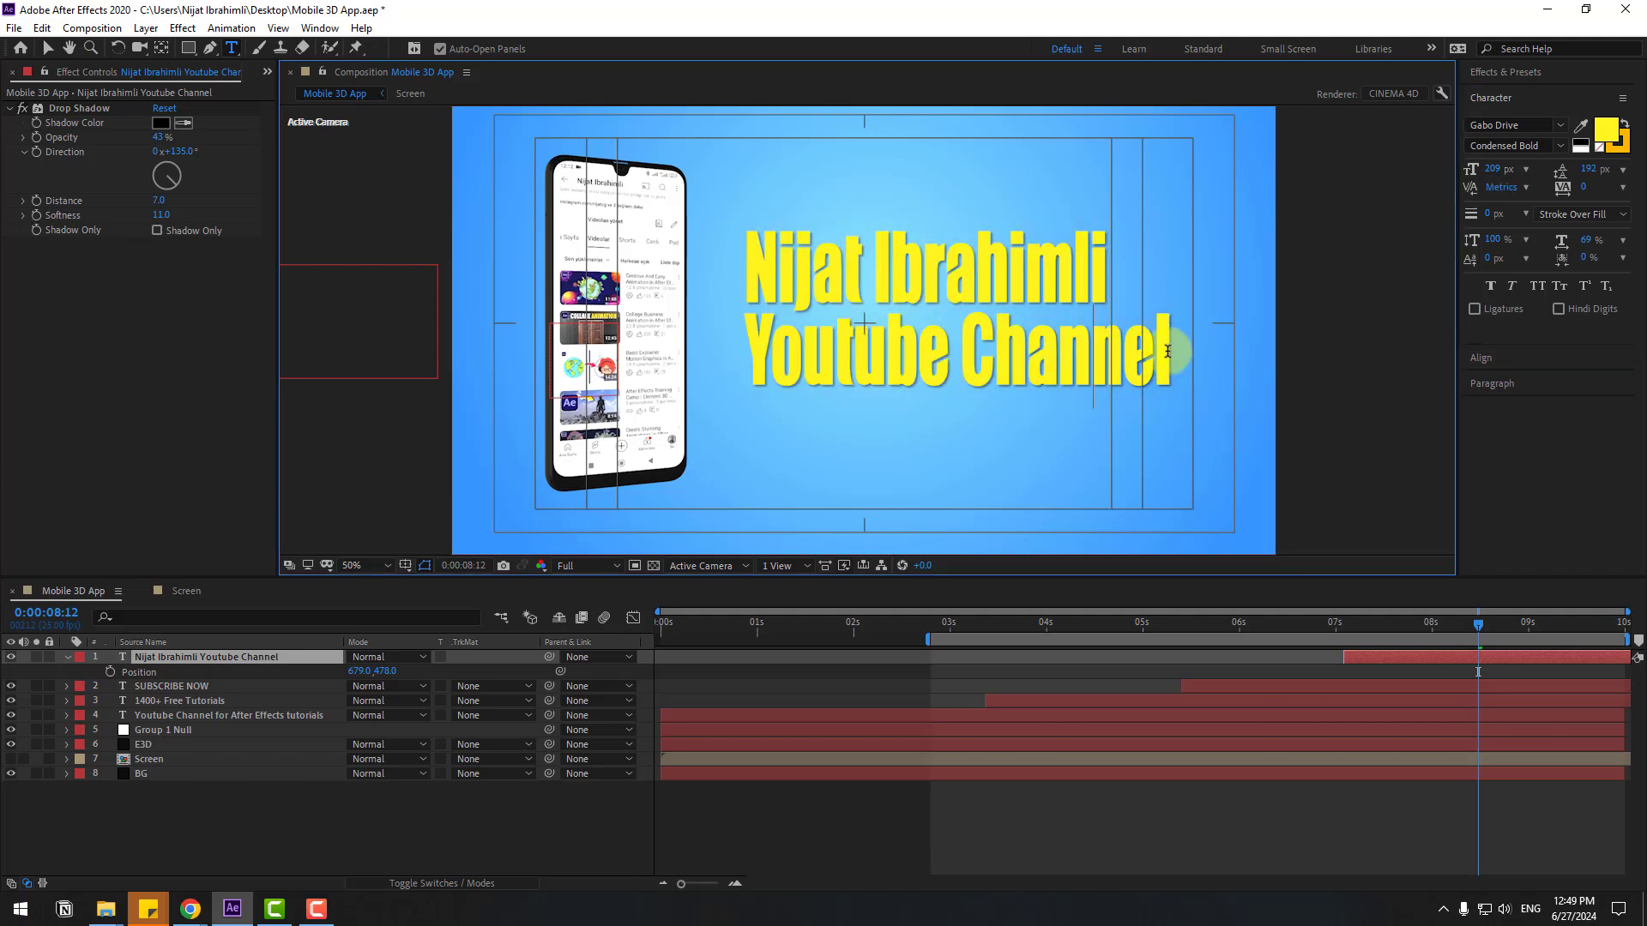
left_click_drag(1173, 361, 733, 359)
left_click(1623, 127)
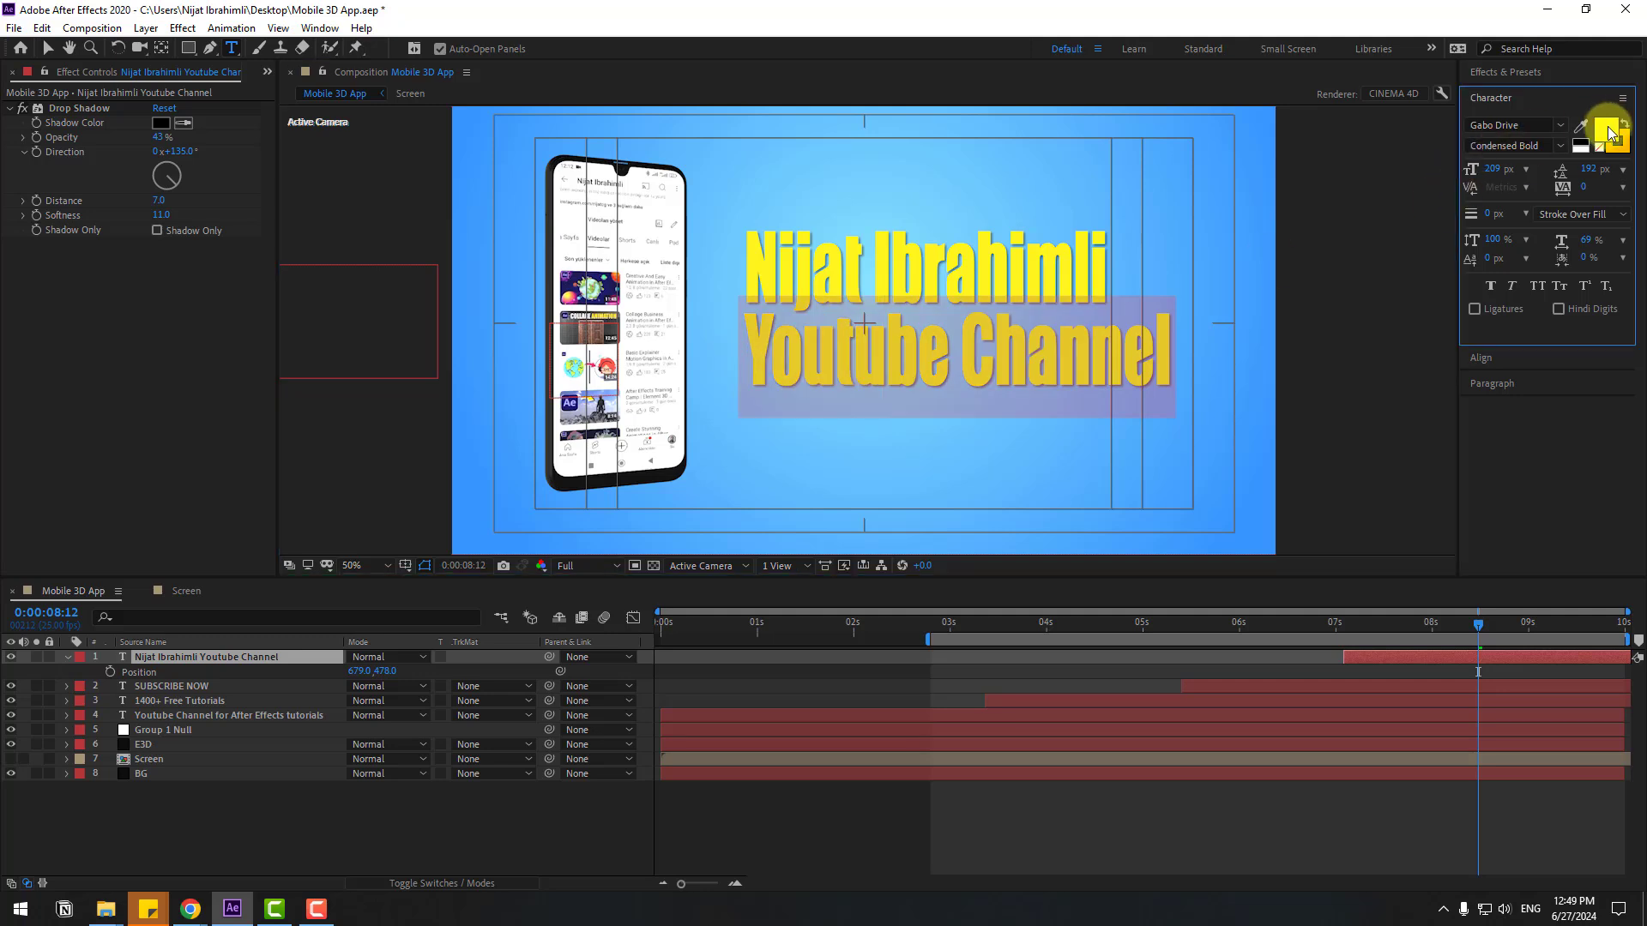
left_click_drag(543, 683, 356, 625)
left_click(780, 647)
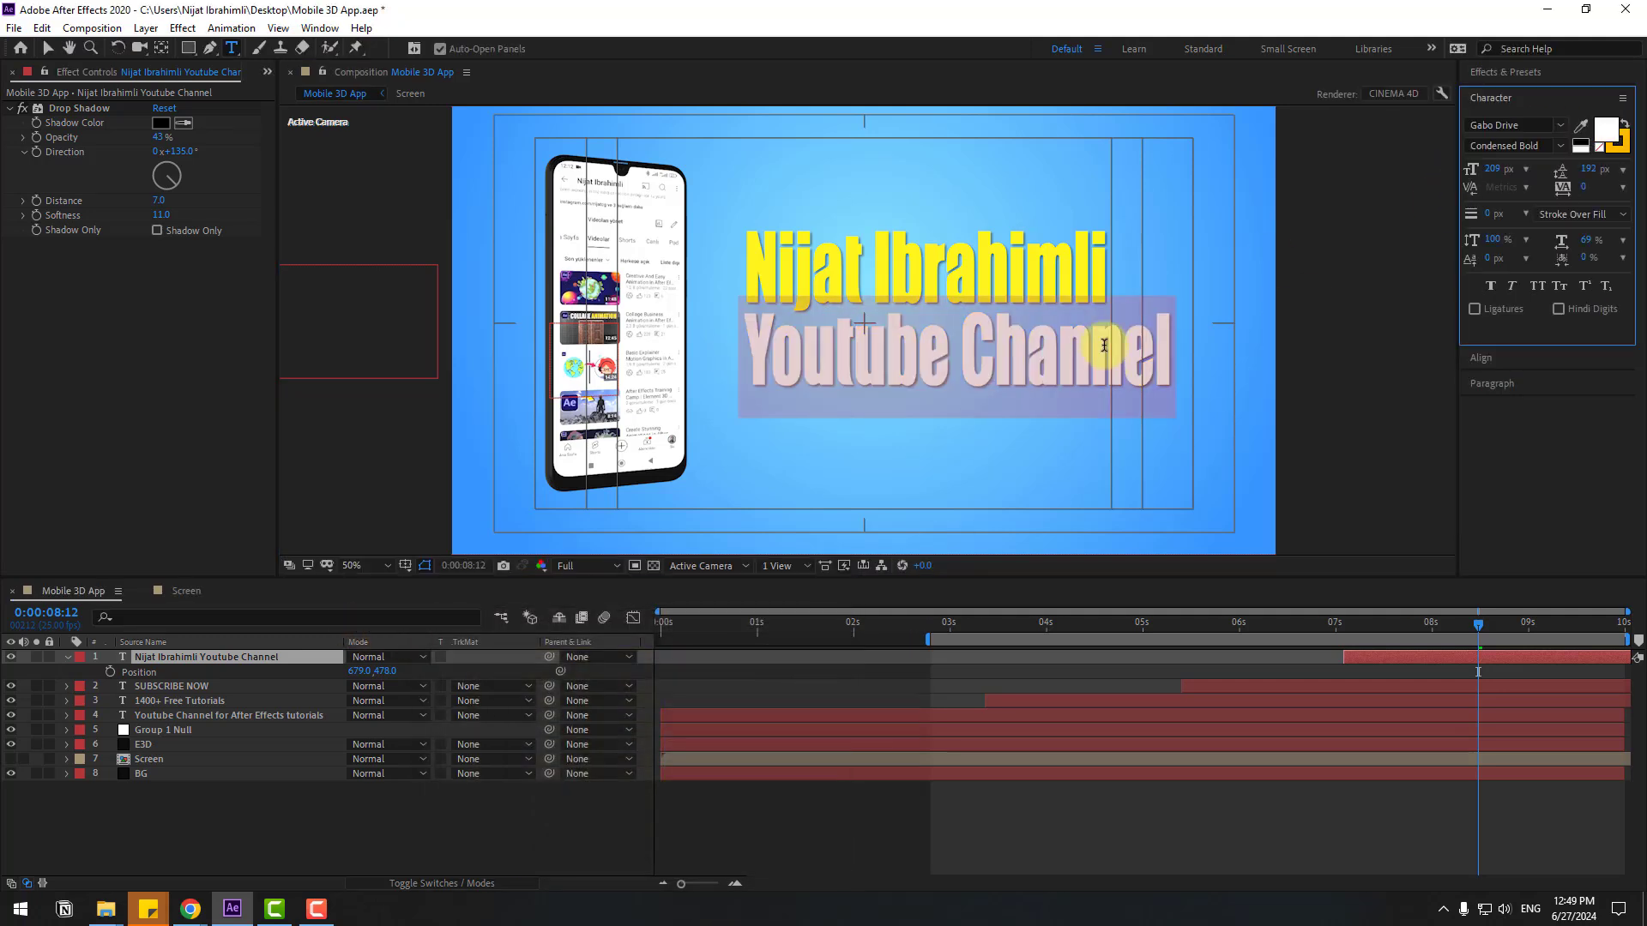
Set the "Youtube Channel" line to a 143 px font size with 145 px leading, and finish editing the text.
mouse_move(1493, 173)
left_mouse_down()
mouse_move(1441, 165)
mouse_move(1463, 167)
left_mouse_up()
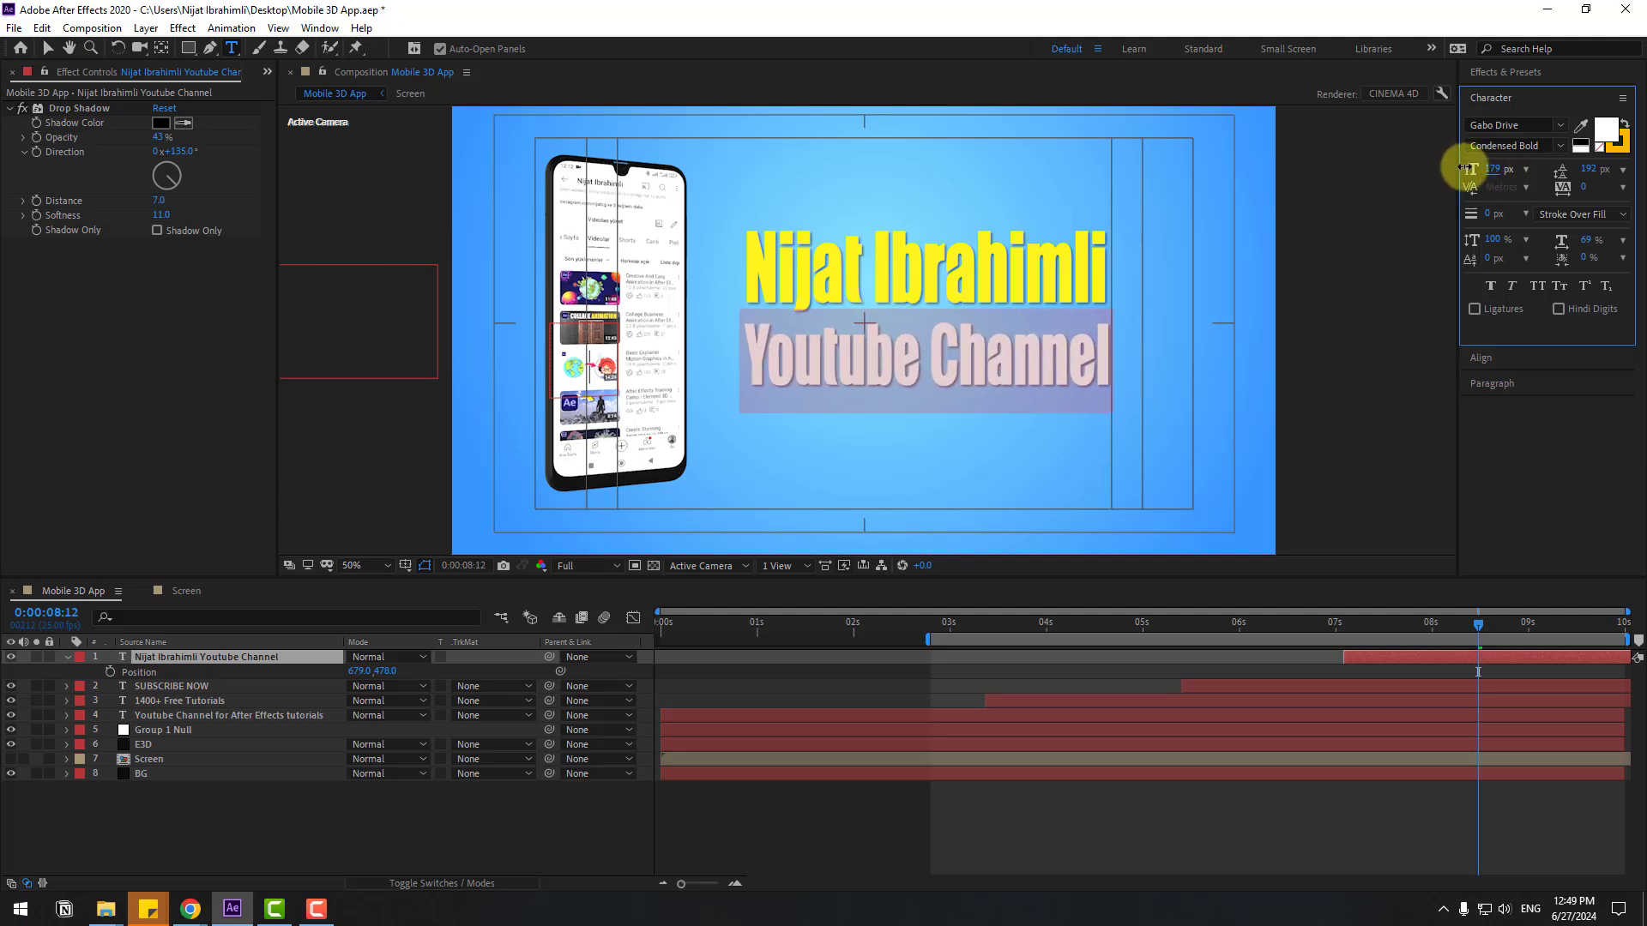
left_click_drag(1583, 168, 1456, 165)
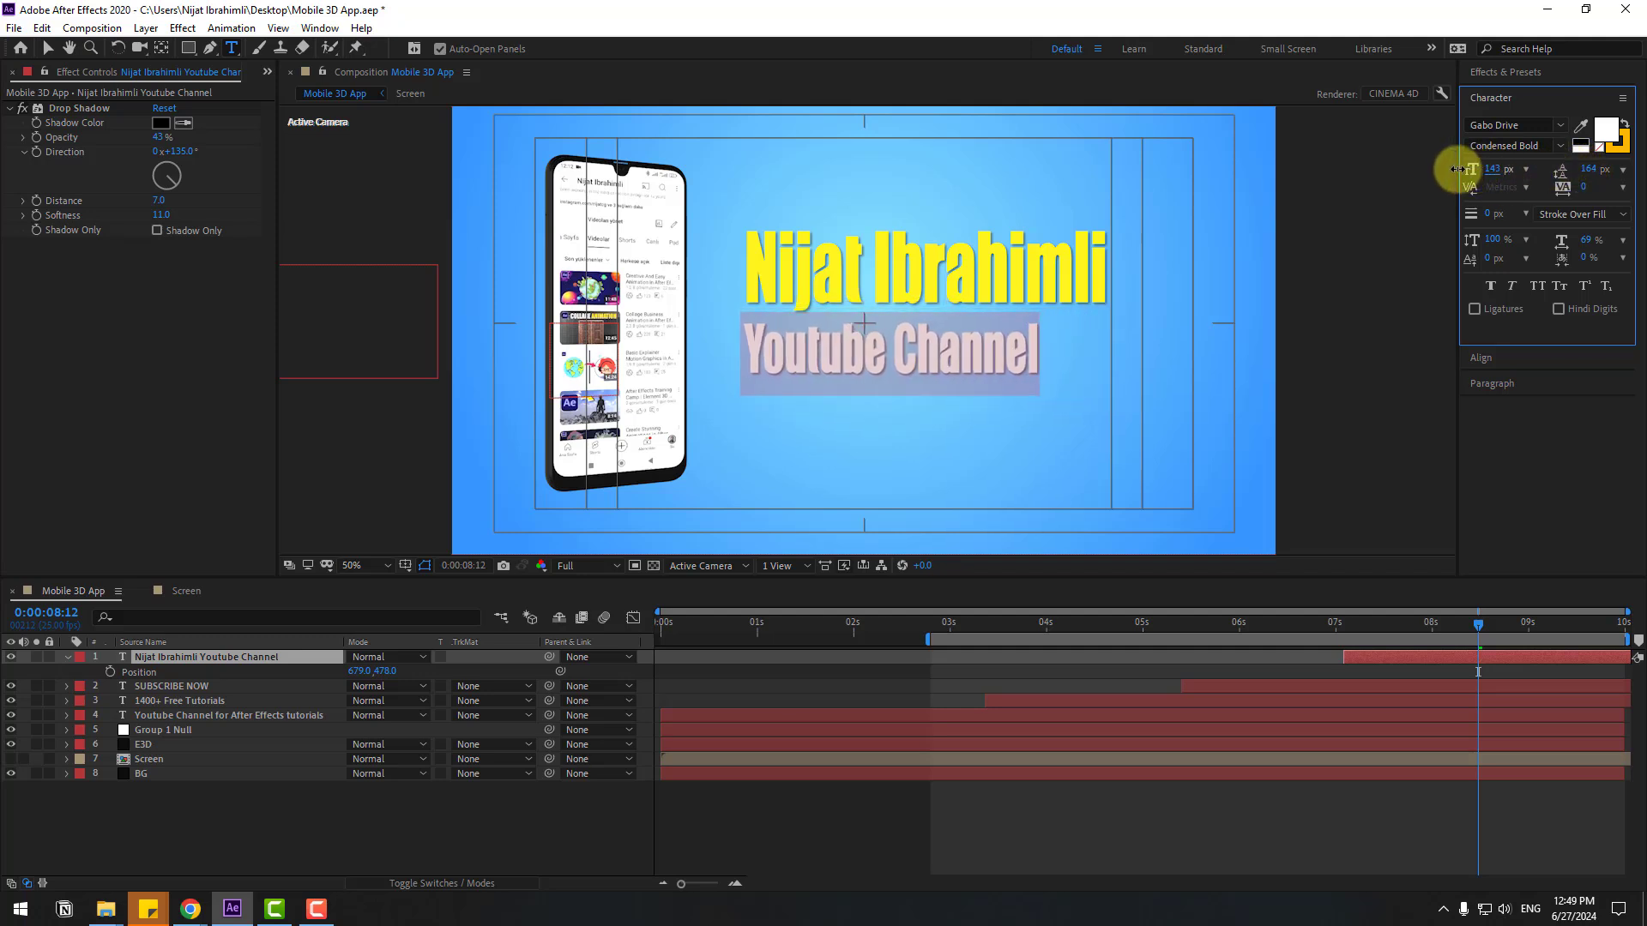
left_click_drag(1581, 163, 1563, 168)
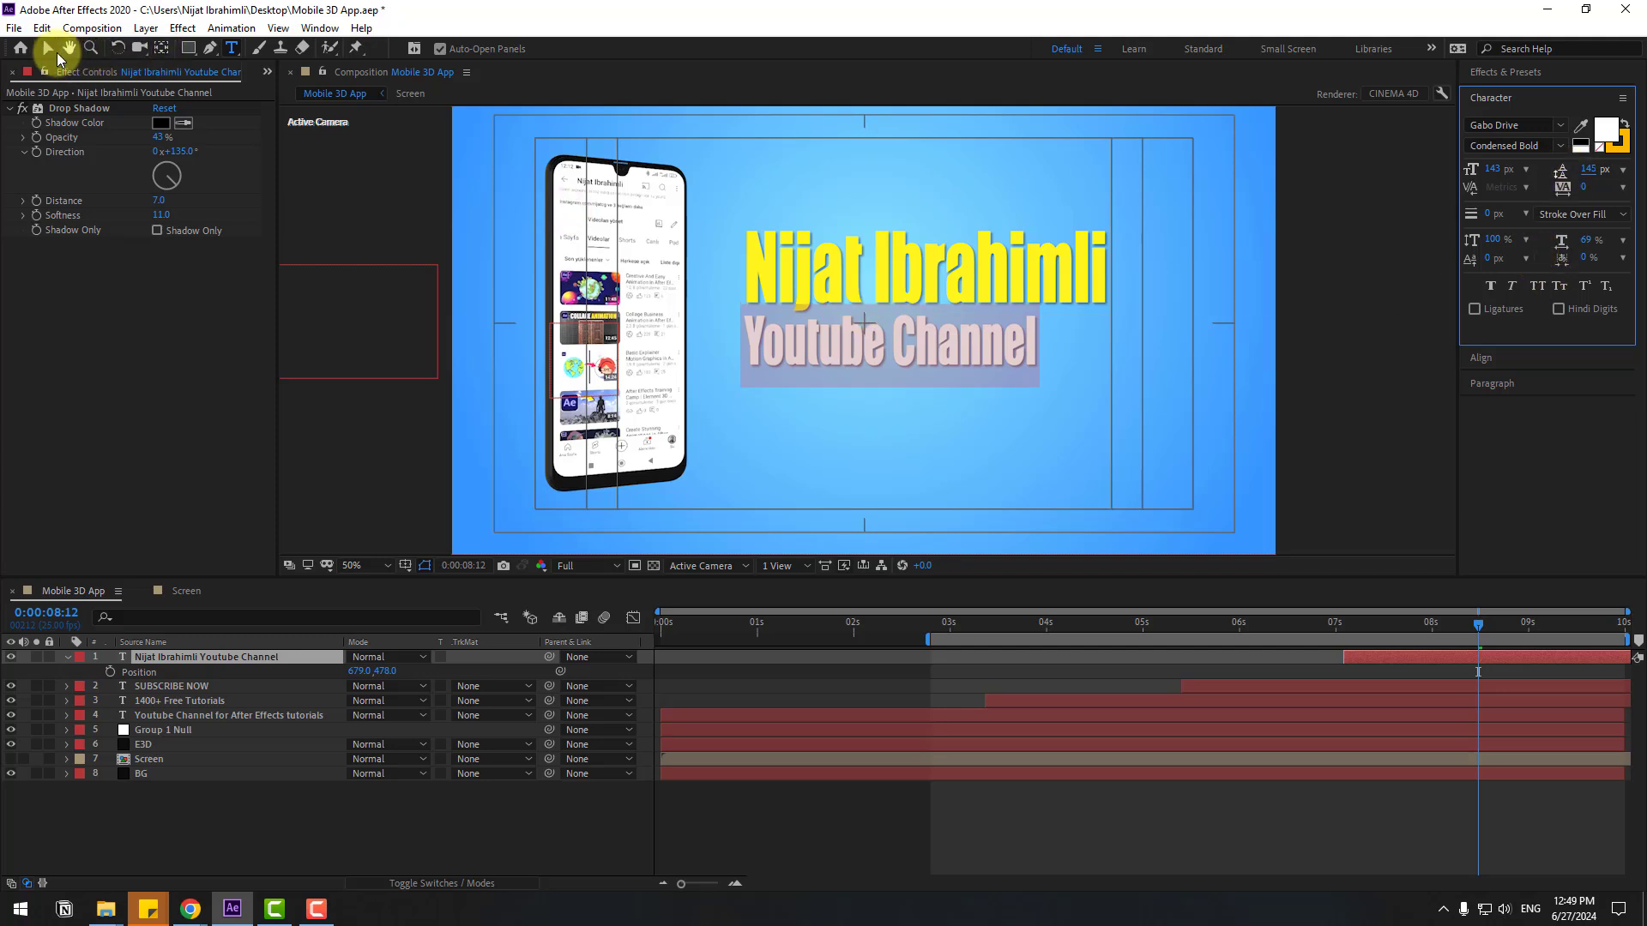
left_click(53, 53)
Center-align the new title's two lines and place the title beside the phone at Position 1171, 544.
left_click(1480, 387)
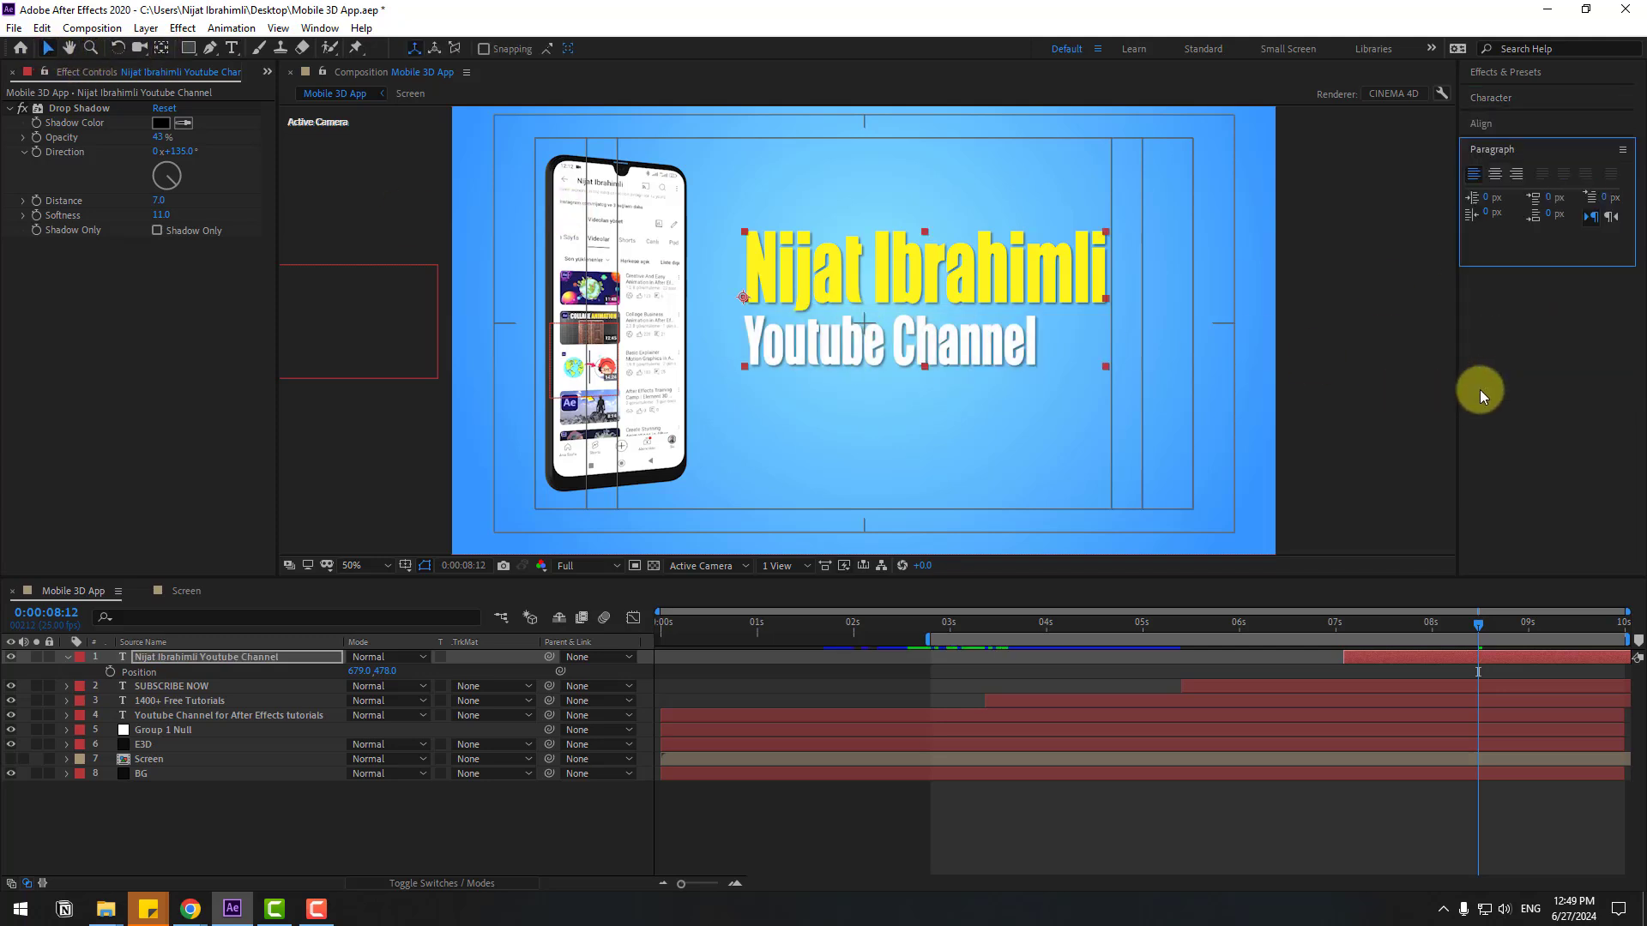
left_click(1495, 174)
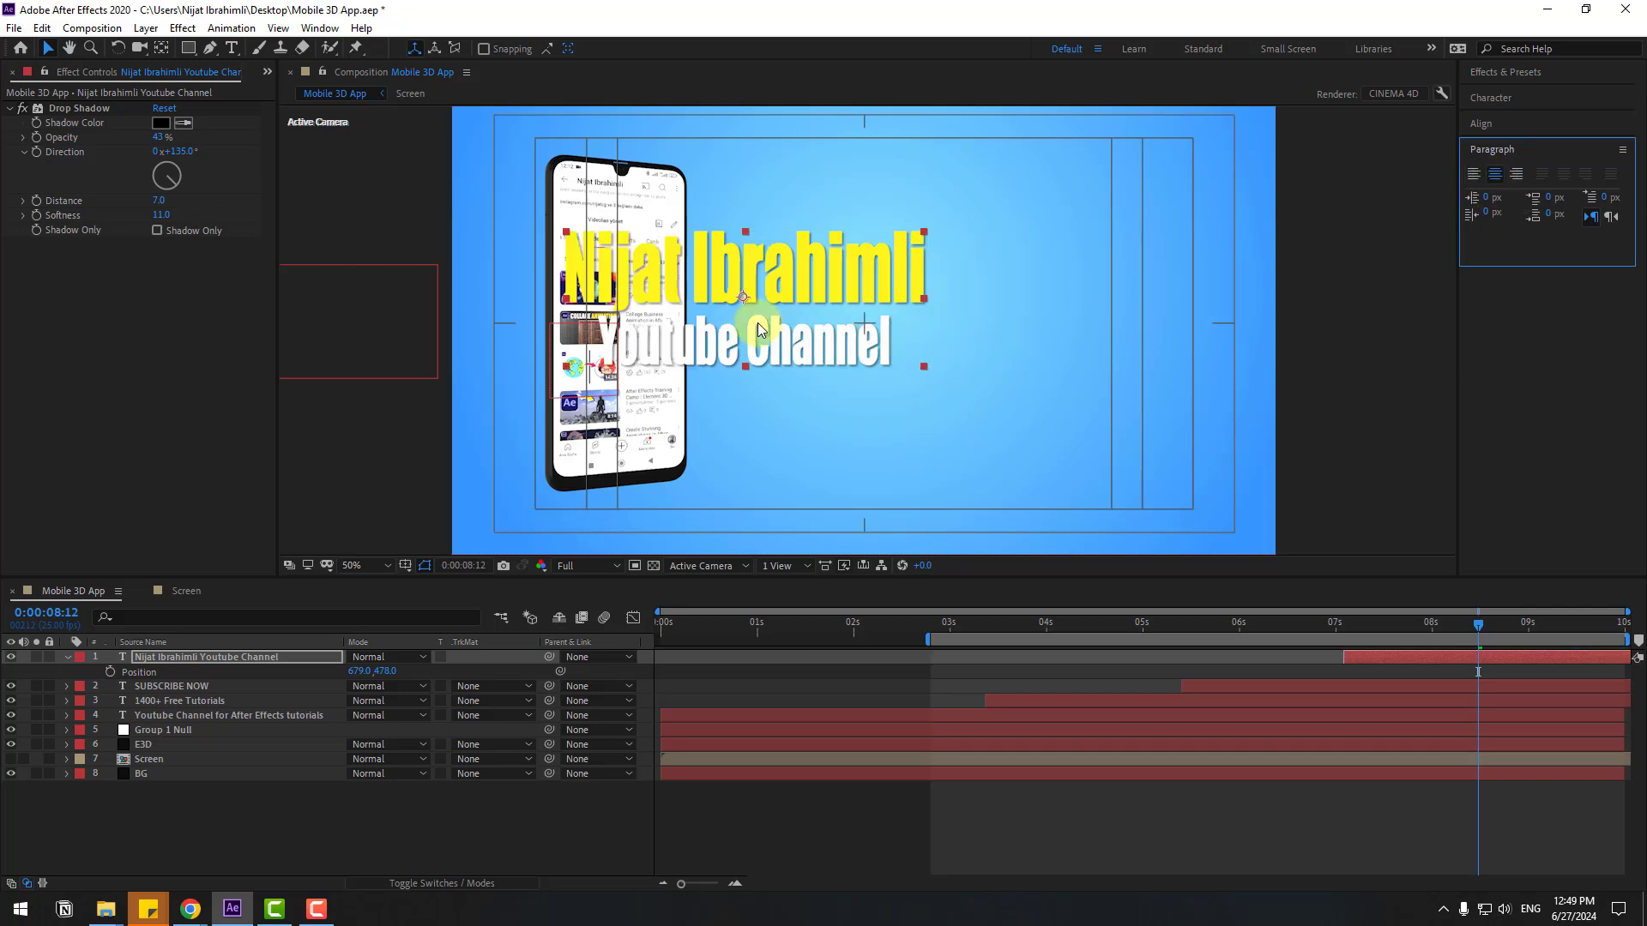
left_click_drag(734, 330, 944, 357)
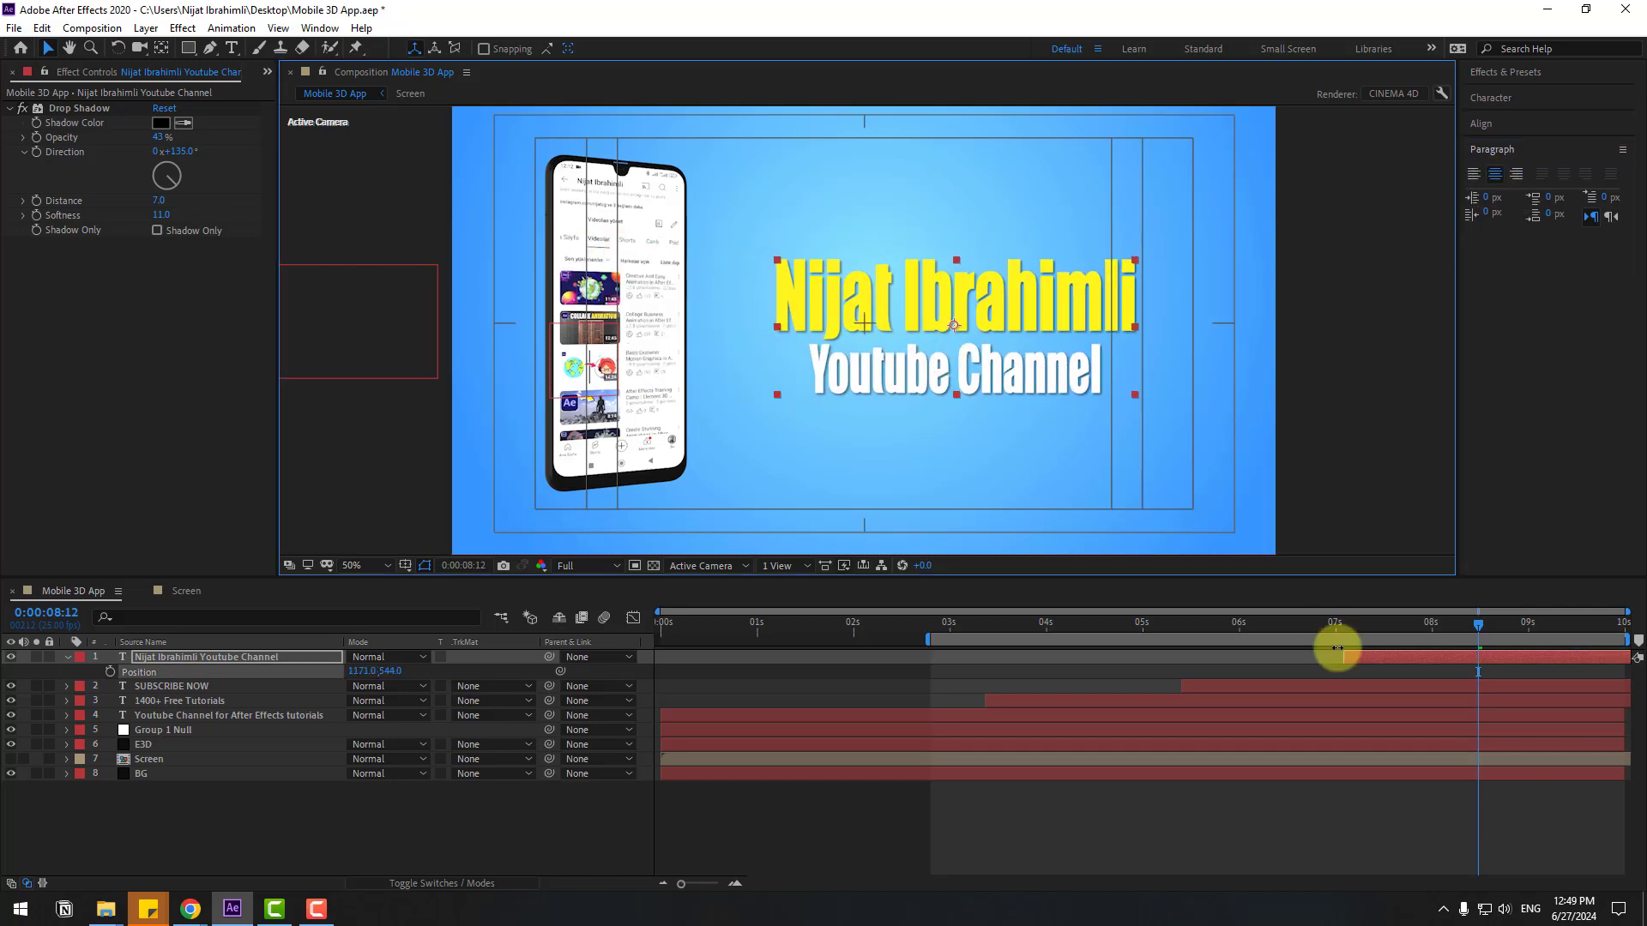
Keyframe the new title's Position to slide in from off-screen at 2337, 544 at 0:00:07:04, and apply Easy Ease to the keyframes.
mouse_move(1324, 622)
left_mouse_down()
mouse_move(1478, 624)
mouse_move(1350, 628)
left_mouse_up()
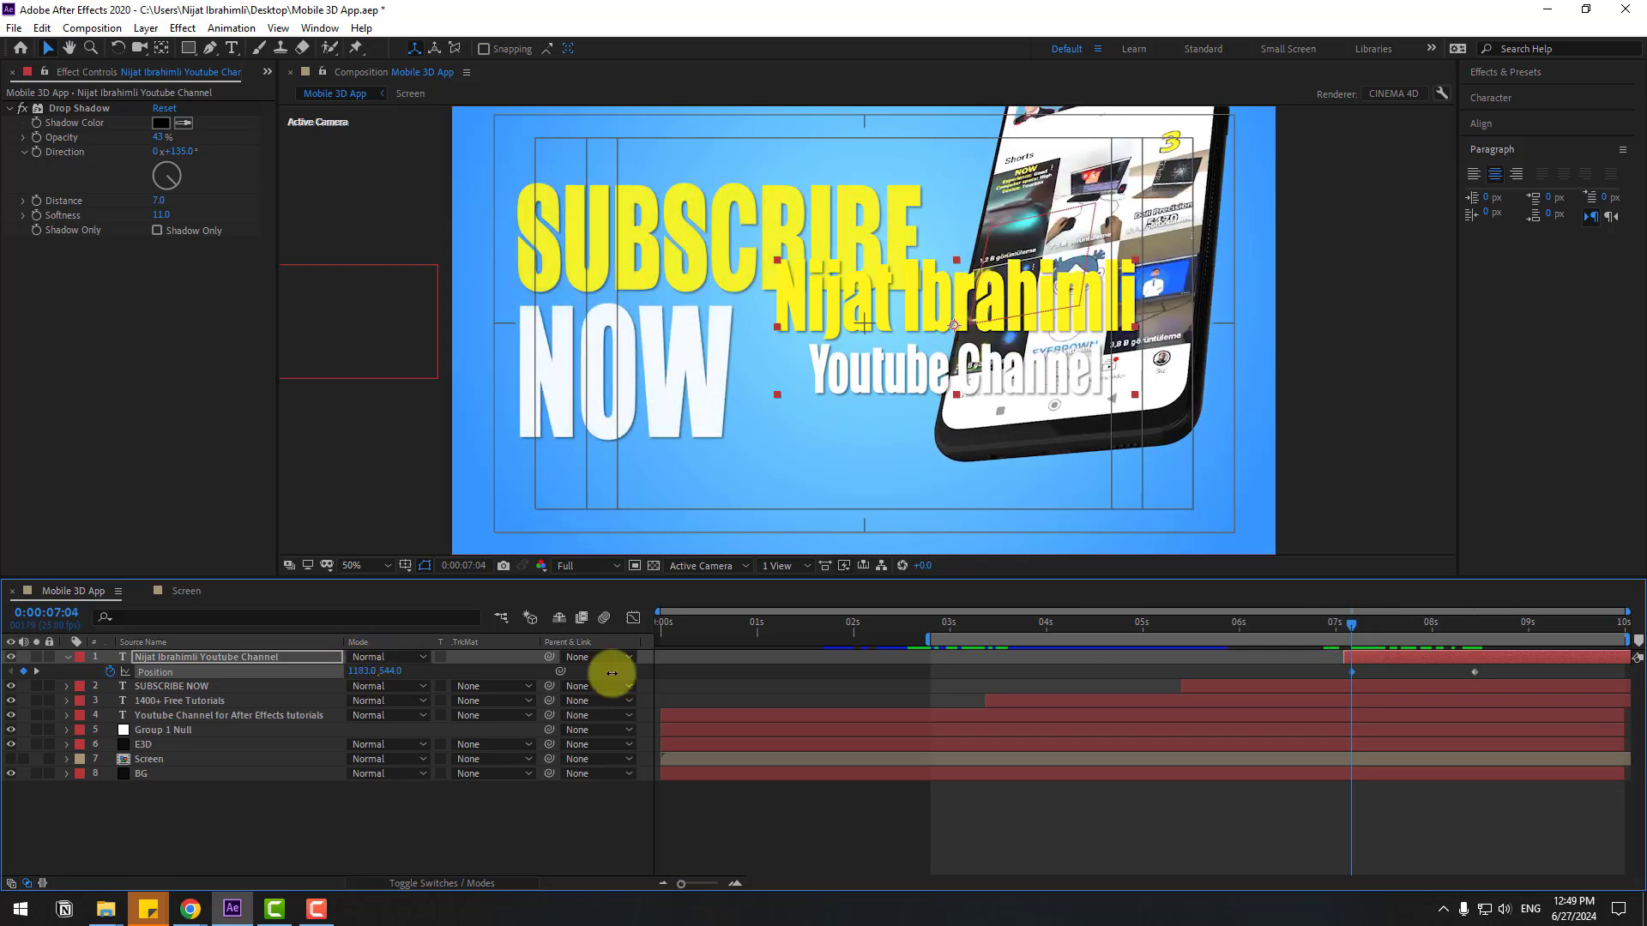
left_click_drag(611, 673, 1306, 630)
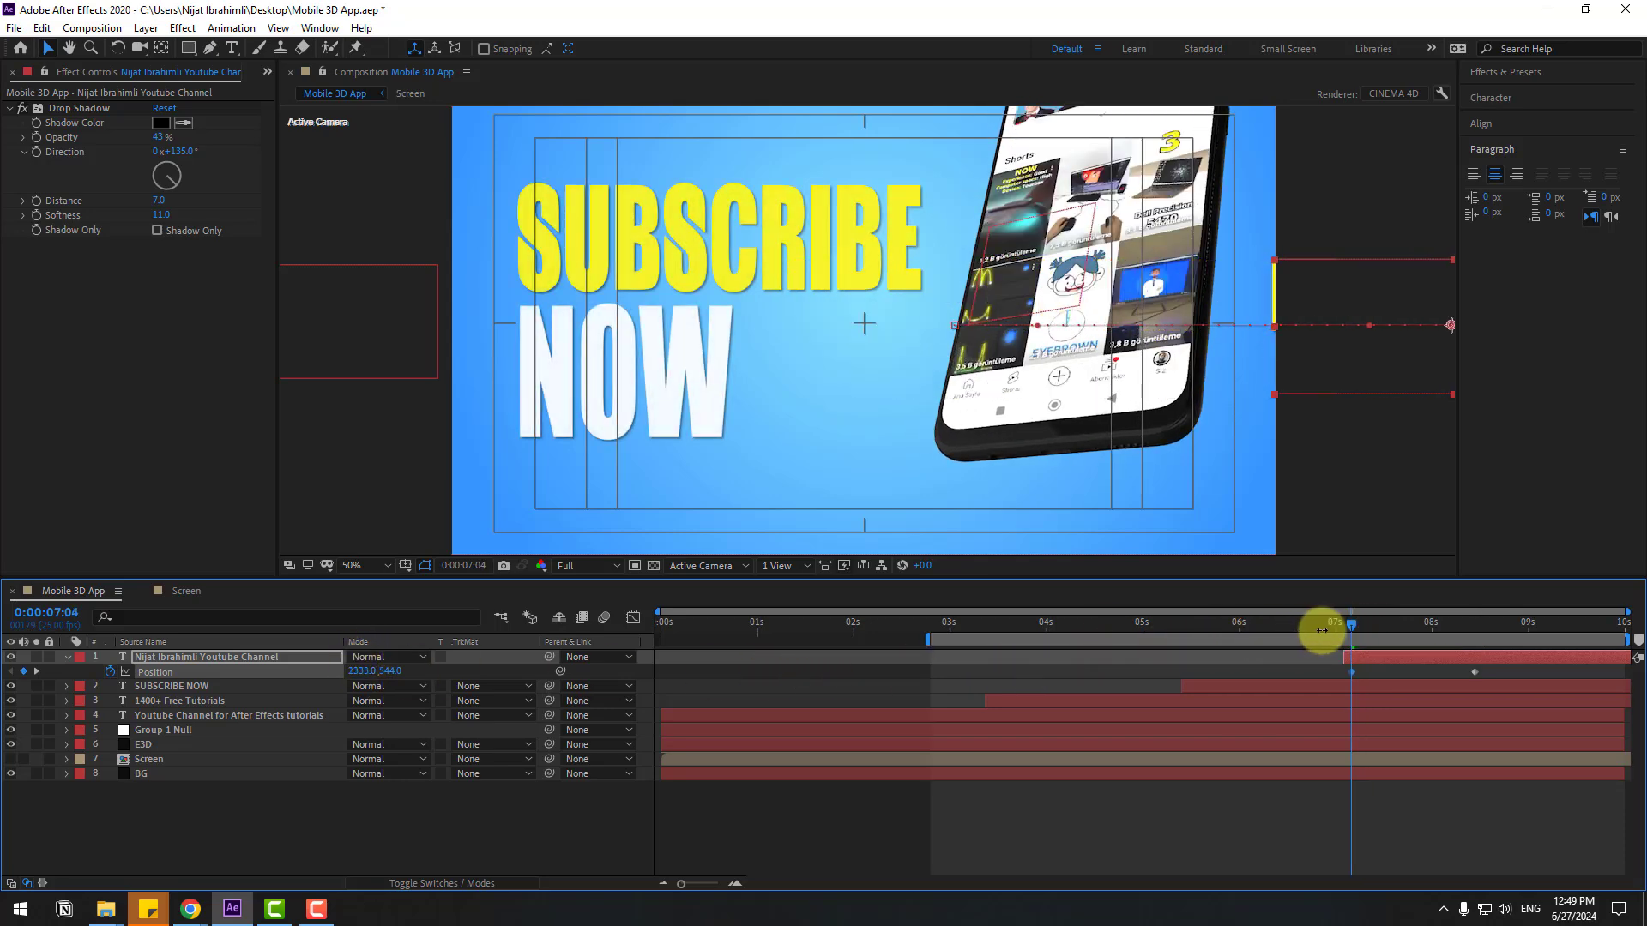
right_click(1353, 673)
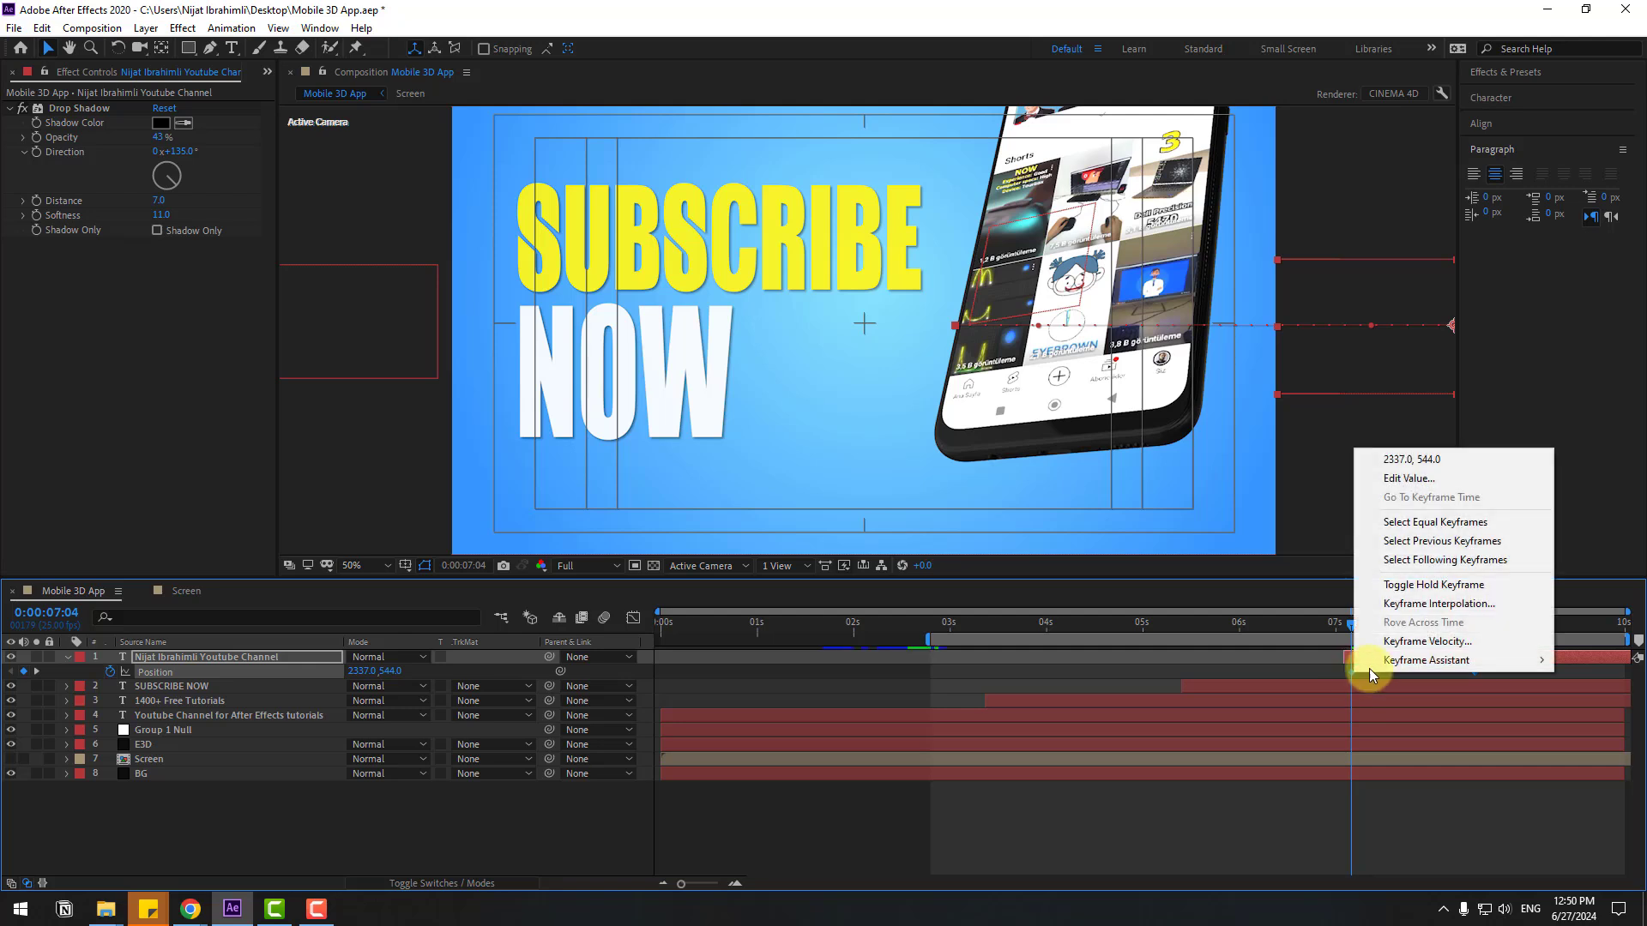
mouse_move(1369, 663)
left_click(1232, 714)
Reshape the new title's Position speed graph for a long ease into the last keyframe, and check the motion up to 0:00:08:02.
left_click(633, 619)
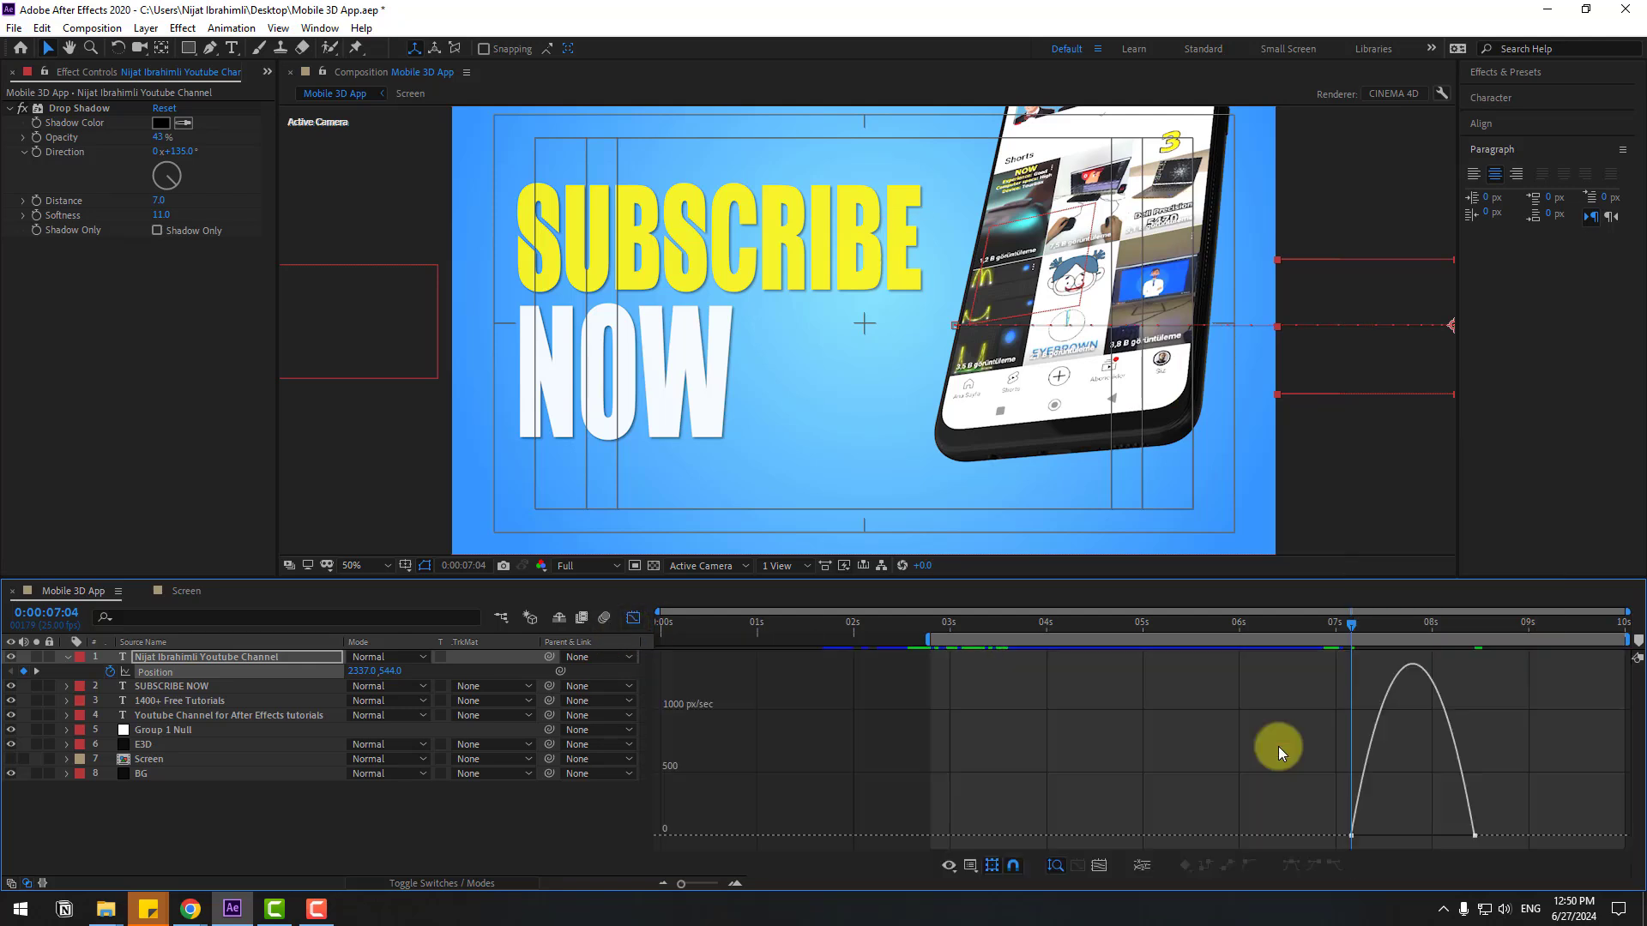
left_click_drag(1451, 837, 1424, 835)
left_click_drag(1352, 626, 1439, 625)
left_click(633, 618)
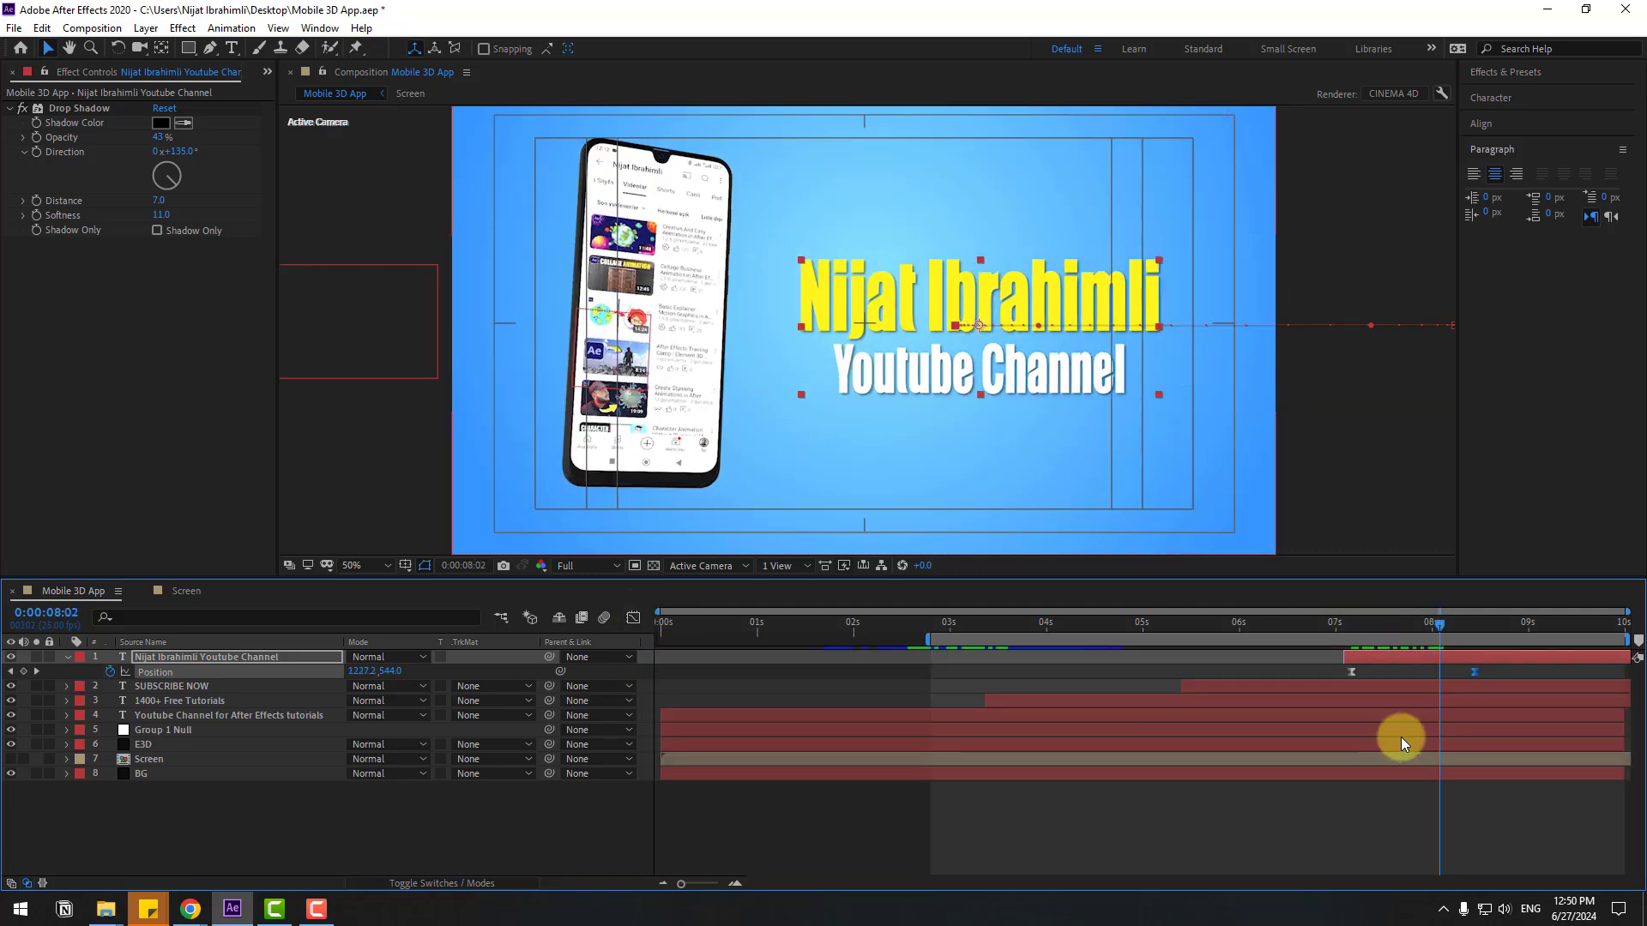
Shift the new title layer to start at about 7.4 s, and display its Opacity at 0:00:08:16.
left_click_drag(1357, 656, 1495, 636)
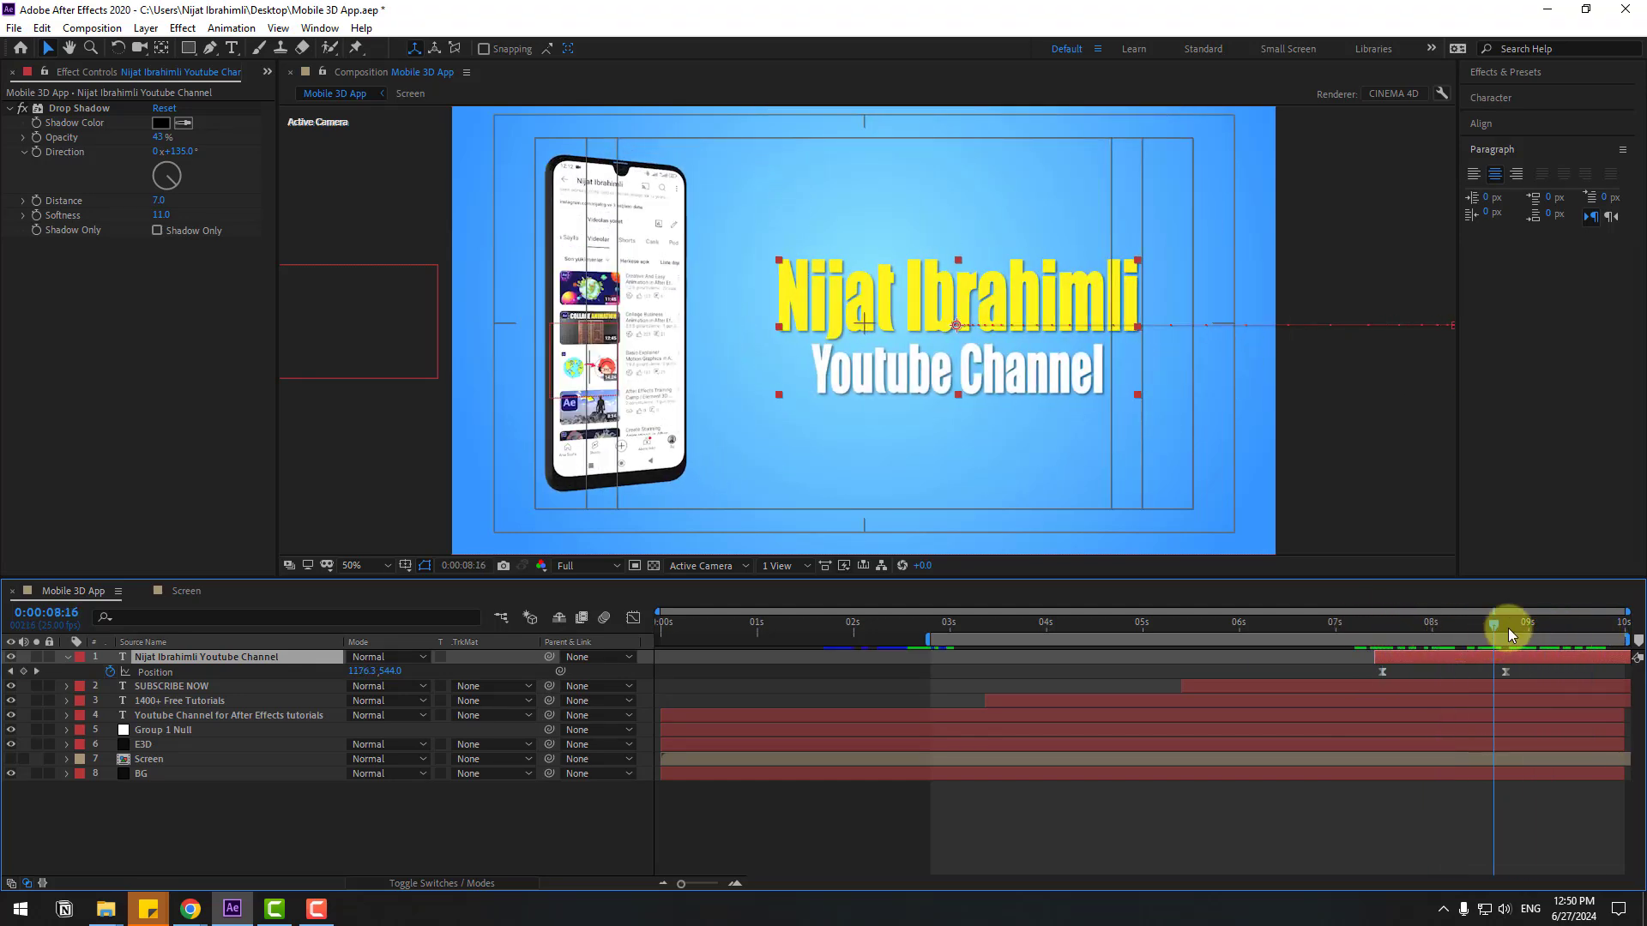
key("t")
left_click(110, 671)
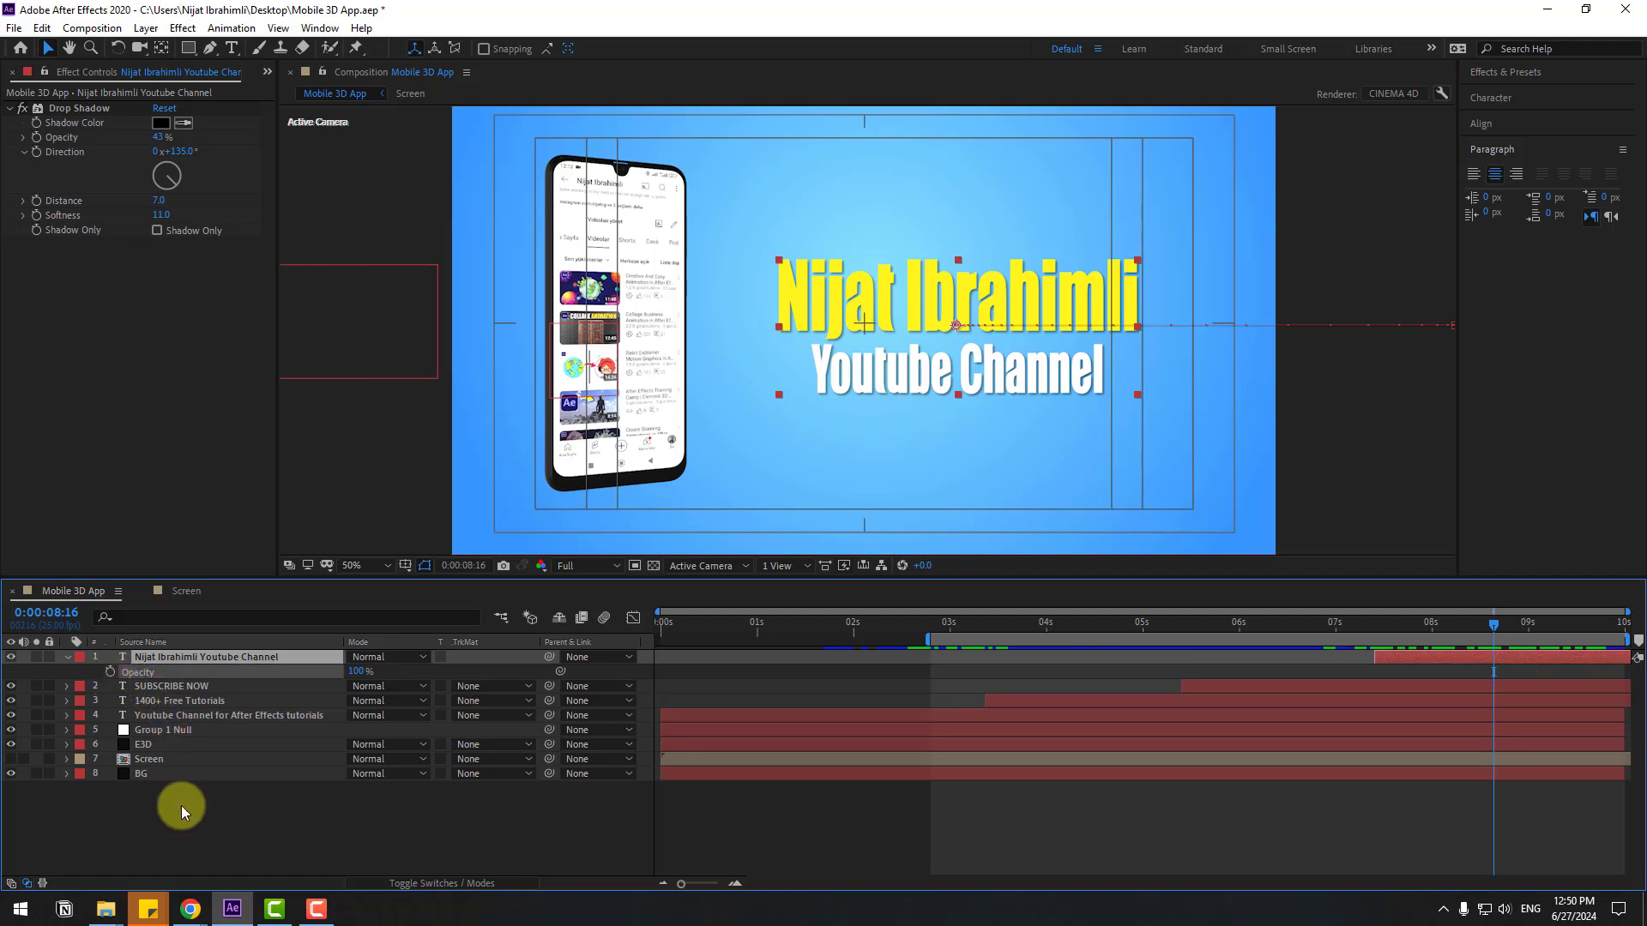
Extend the work area back to the start of the composition and preview the full animation.
left_click_drag(926, 640, 580, 672)
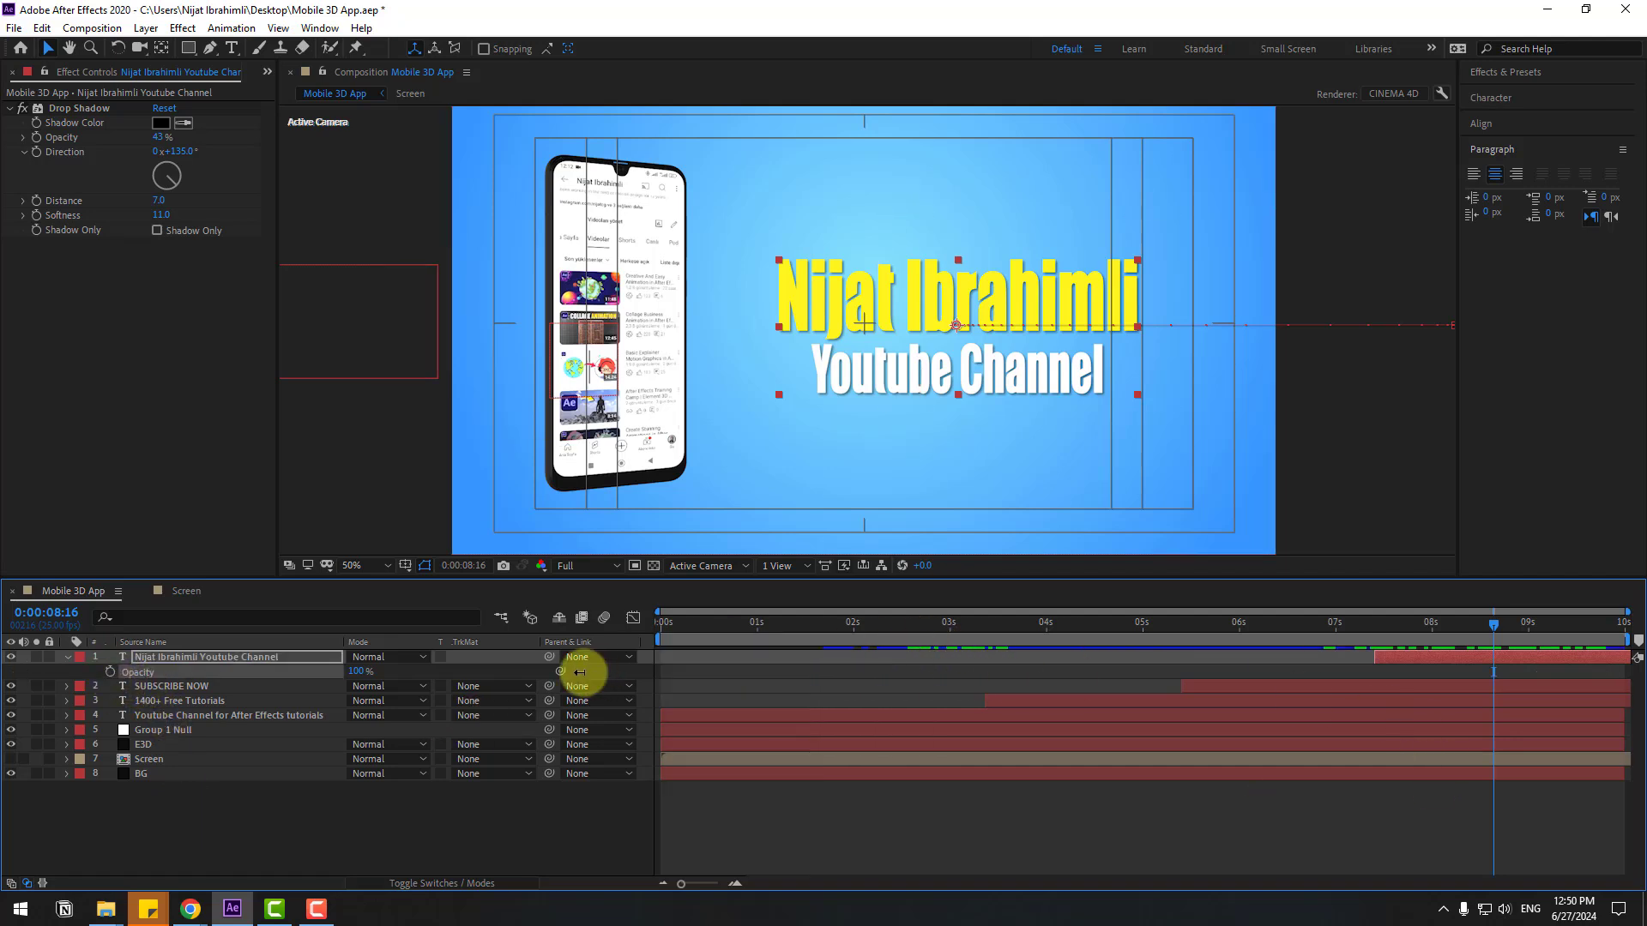
left_click(601, 815)
key("space")
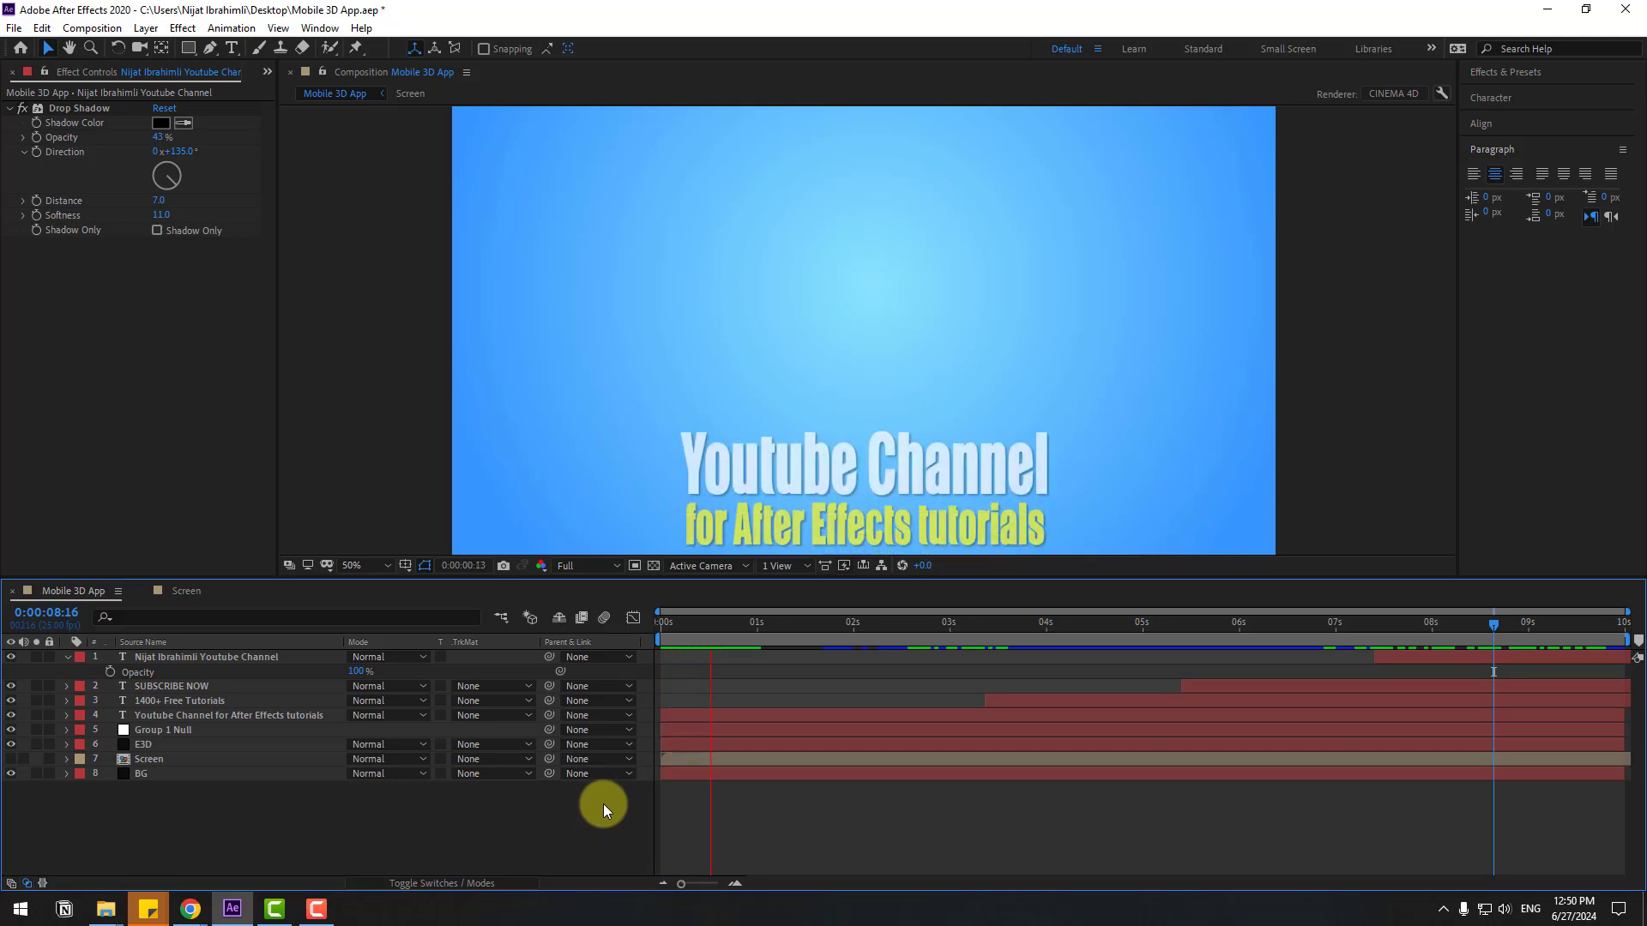